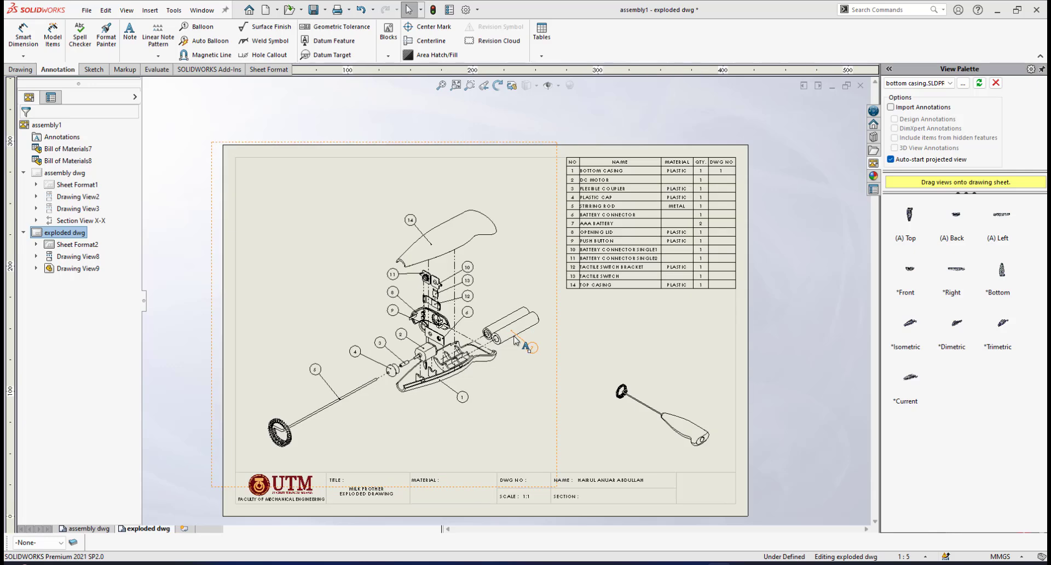
Review the assembly and exploded drawing sheets, examining the parts table's drawing number column and the numbered parts.
click(515, 340)
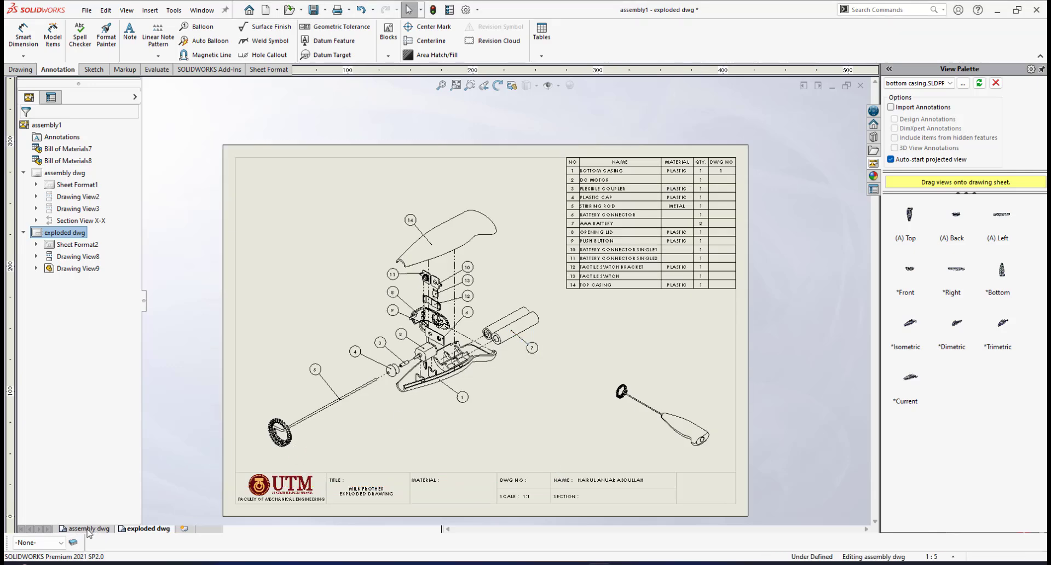
click(88, 529)
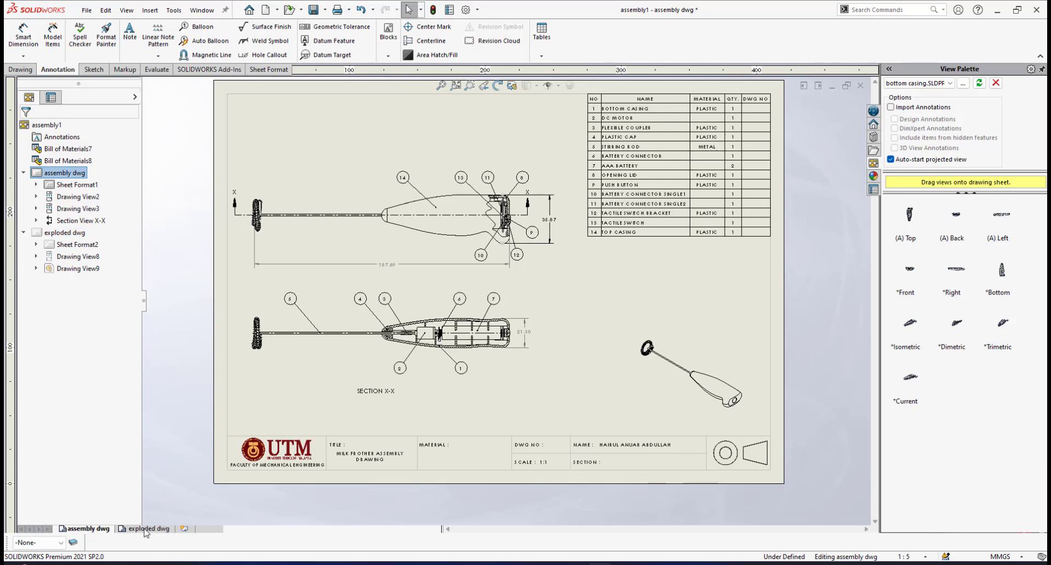
click(146, 529)
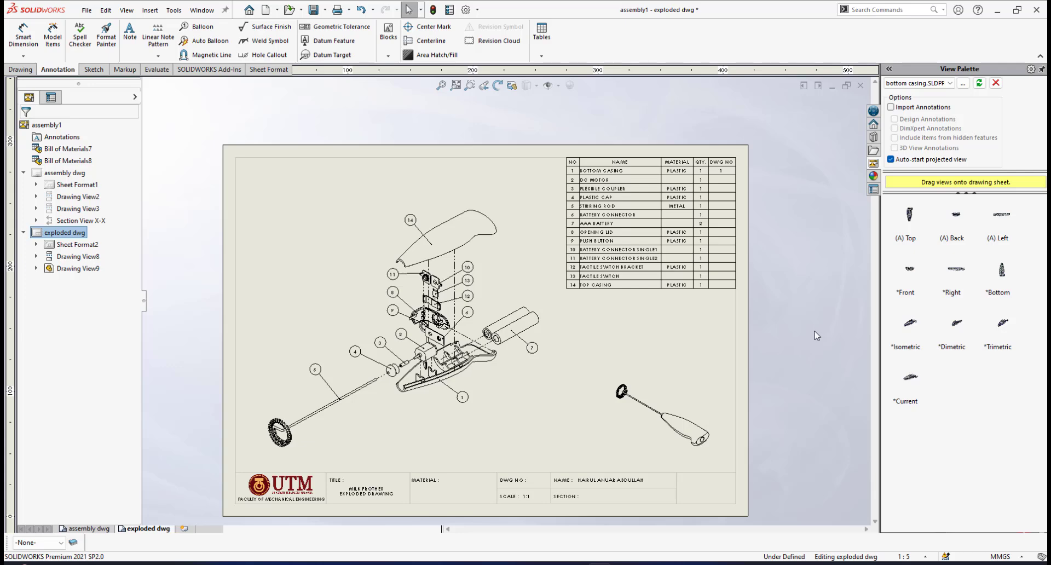
click(648, 250)
scroll(646, 252, up, 4)
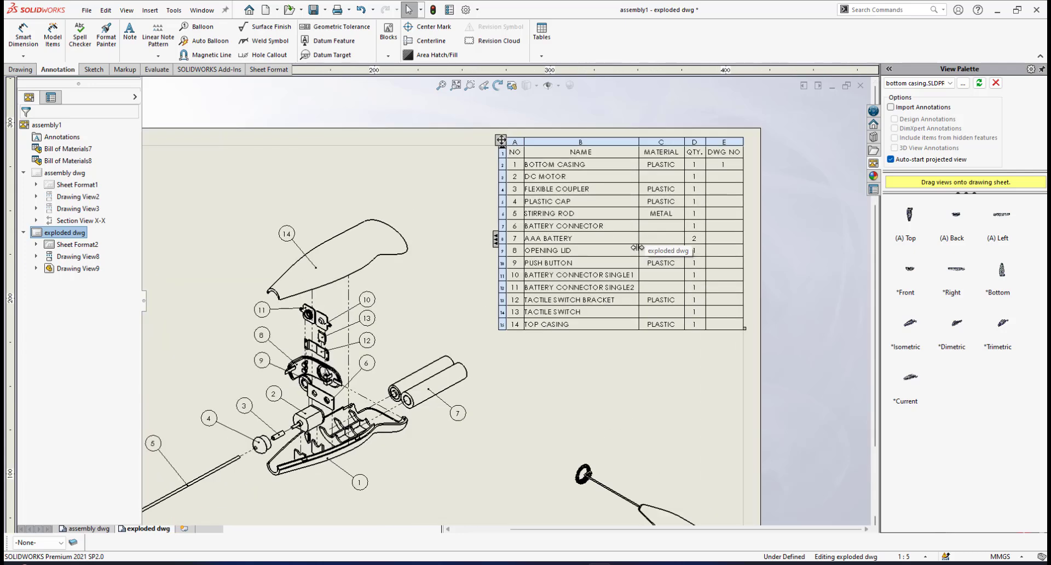
scroll(647, 204, up, 3)
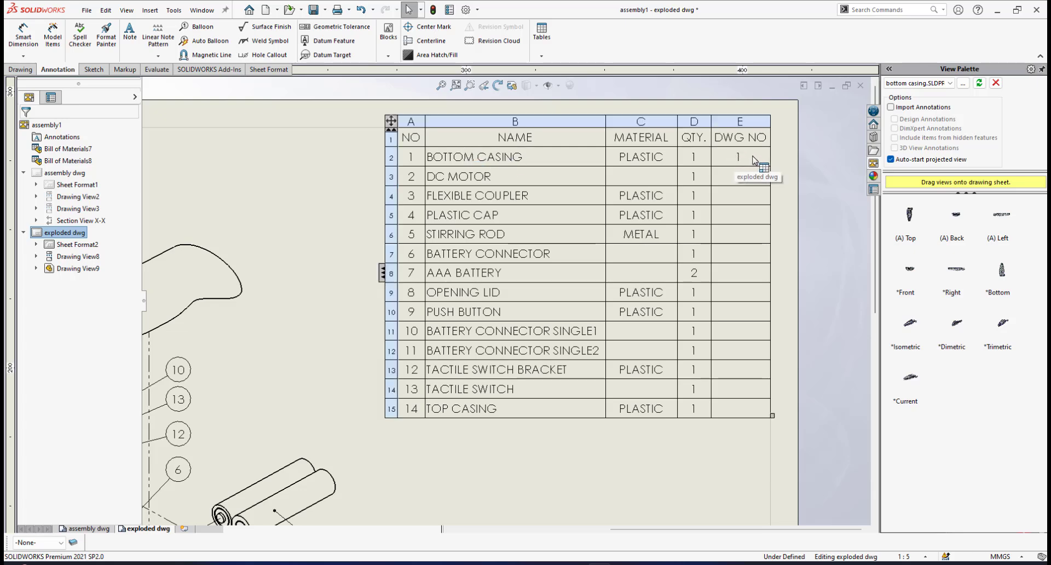
scroll(499, 331, up, 2)
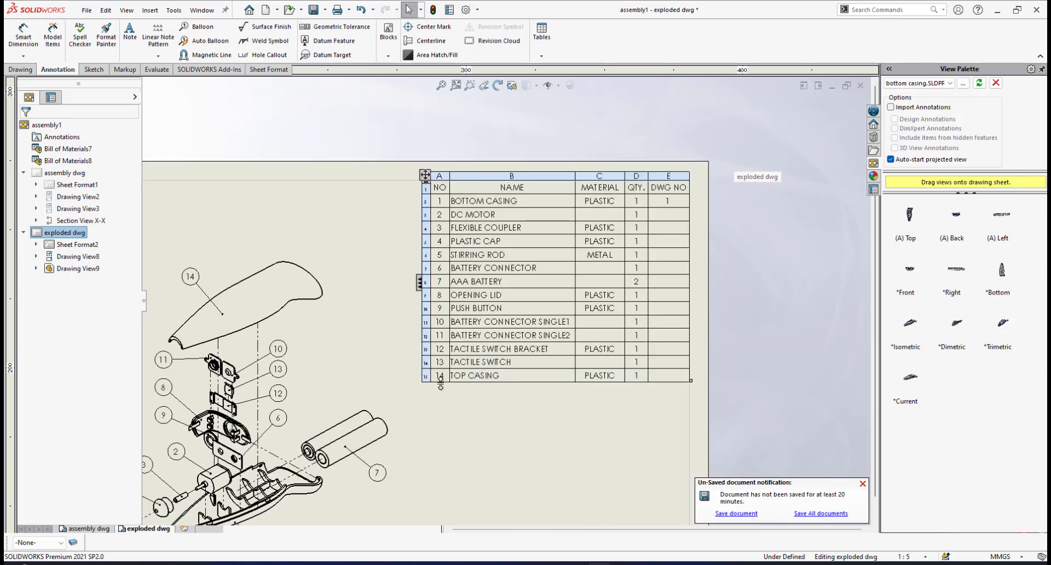
scroll(440, 450, up, 3)
scroll(427, 425, up, 2)
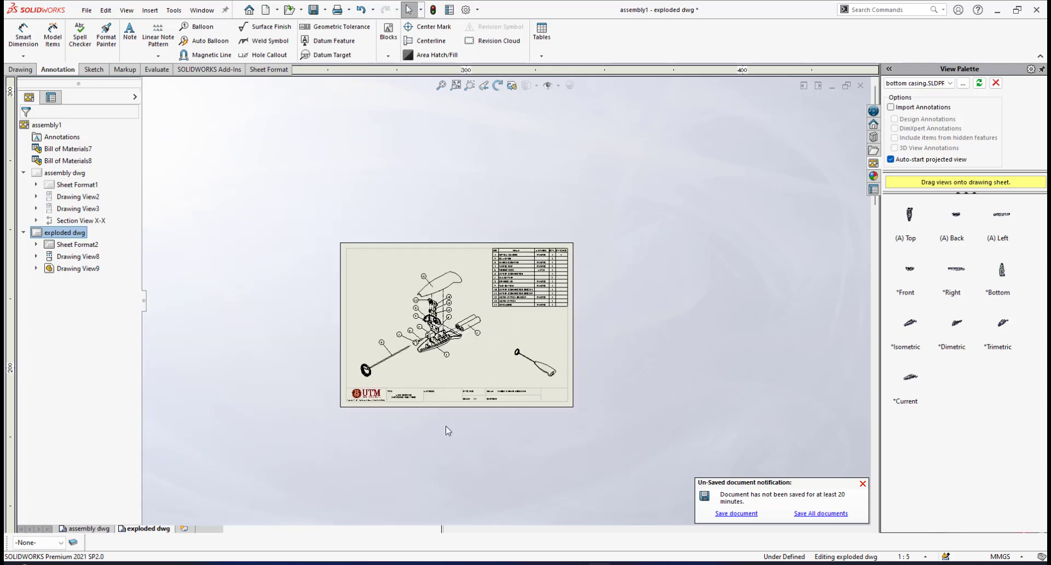
scroll(470, 345, down, 3)
scroll(478, 327, down, 2)
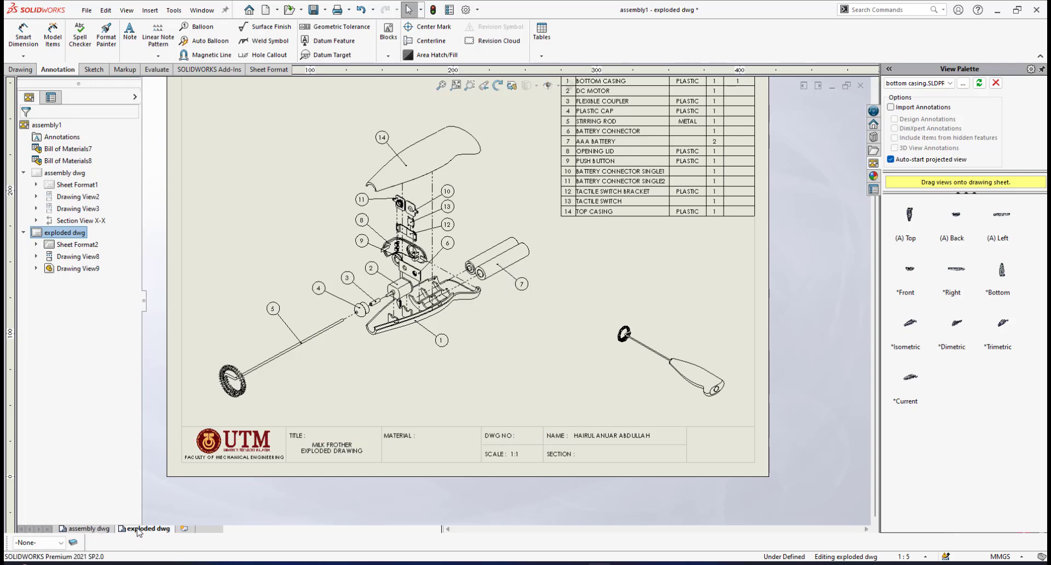
Add a new drawing sheet and rename it "bottom casing".
click(184, 528)
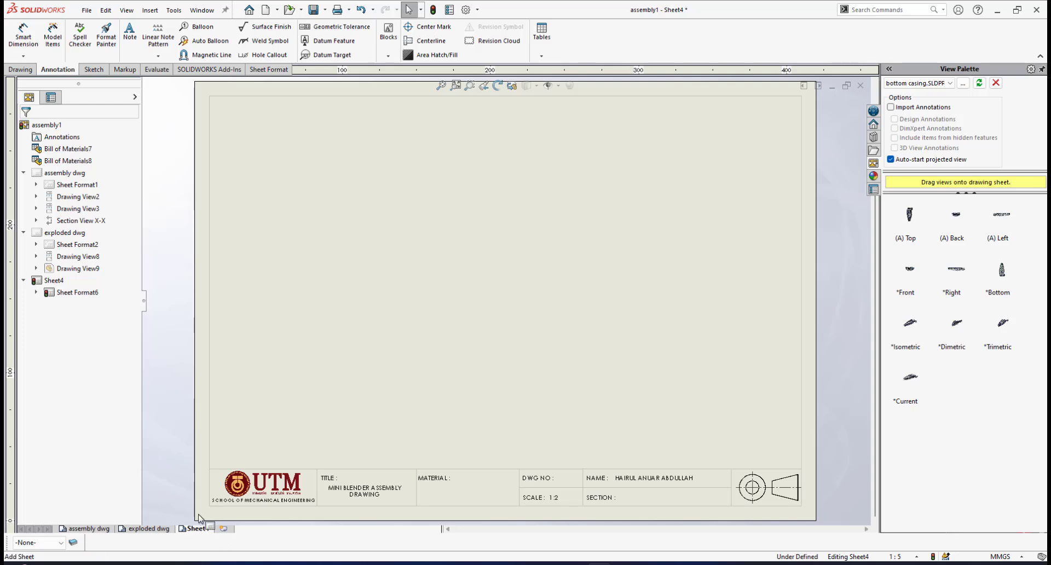
right_click(198, 529)
click(237, 491)
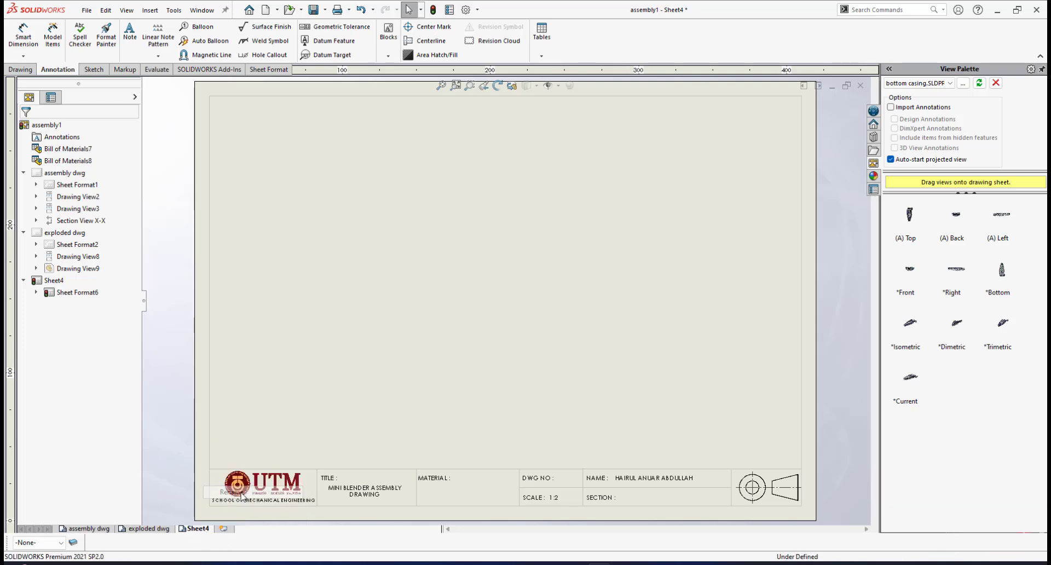
text(bottom casi)
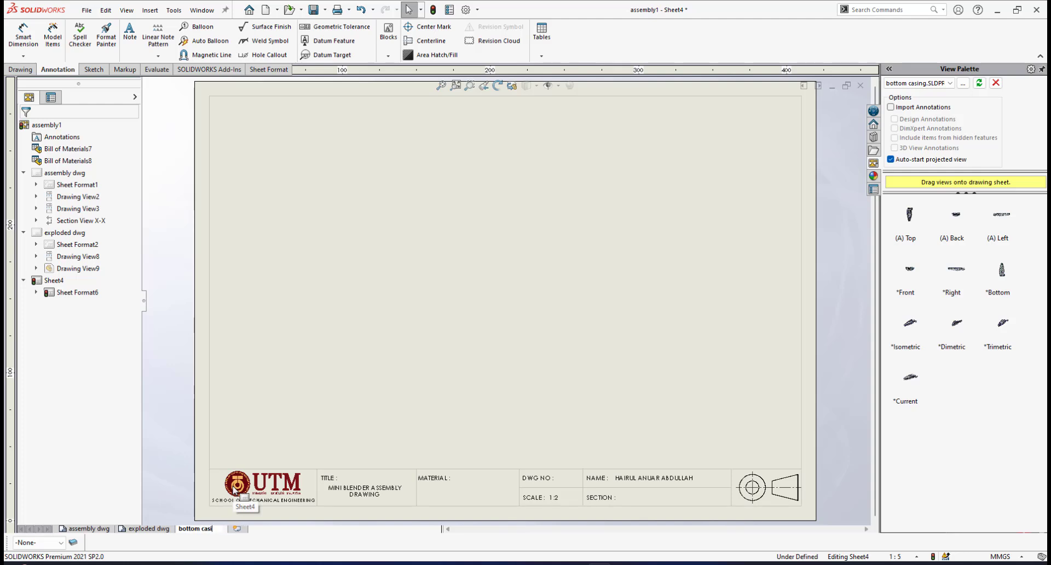
text(ng)
key(Return)
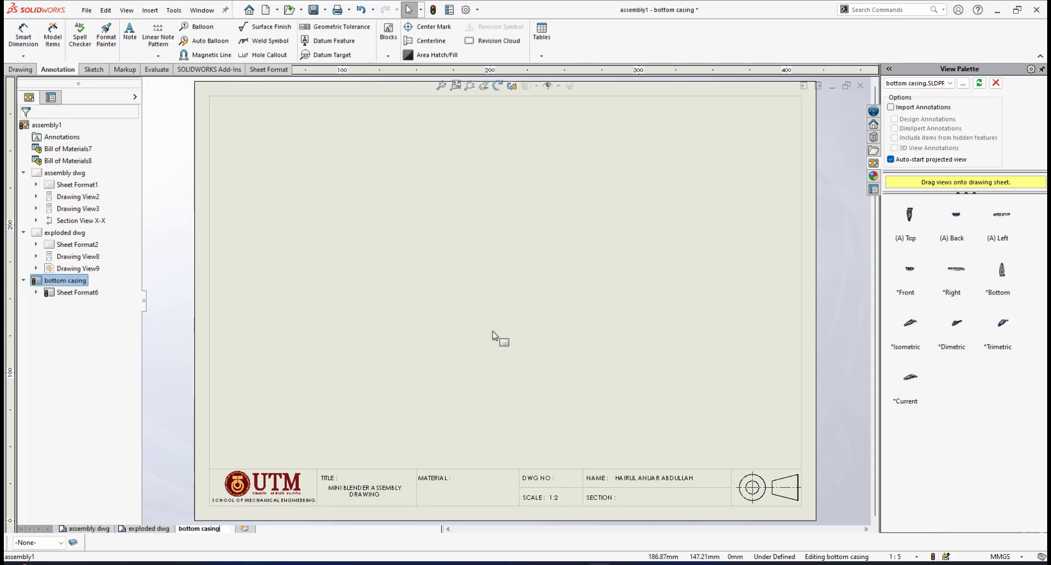
Open the sheet format of the bottom casing sheet for editing at its title block.
scroll(594, 361, up, 2)
scroll(553, 355, down, 2)
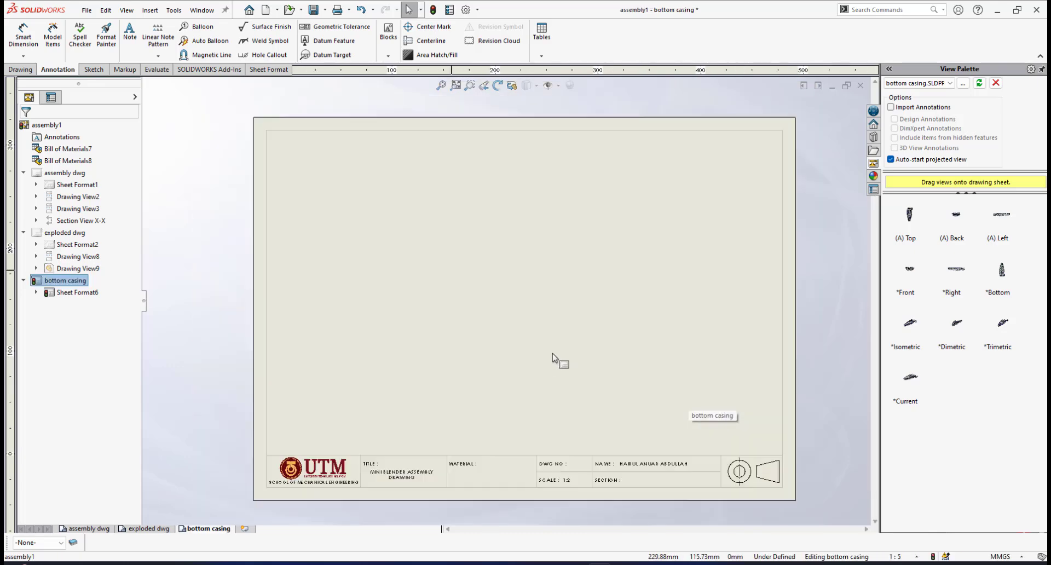
scroll(642, 404, up, 1)
scroll(649, 399, down, 1)
scroll(656, 403, down, 1)
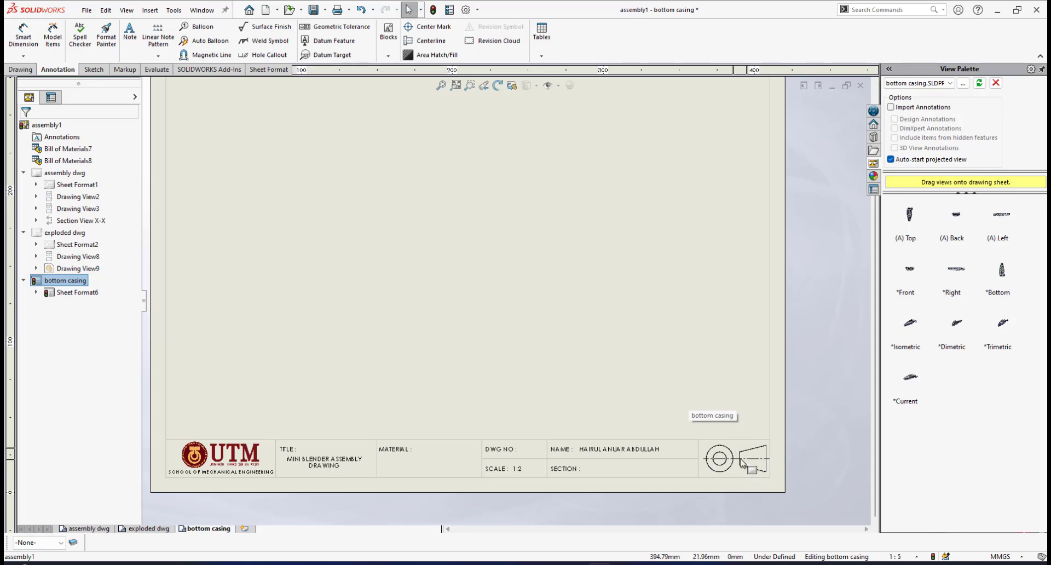
scroll(418, 436, down, 3)
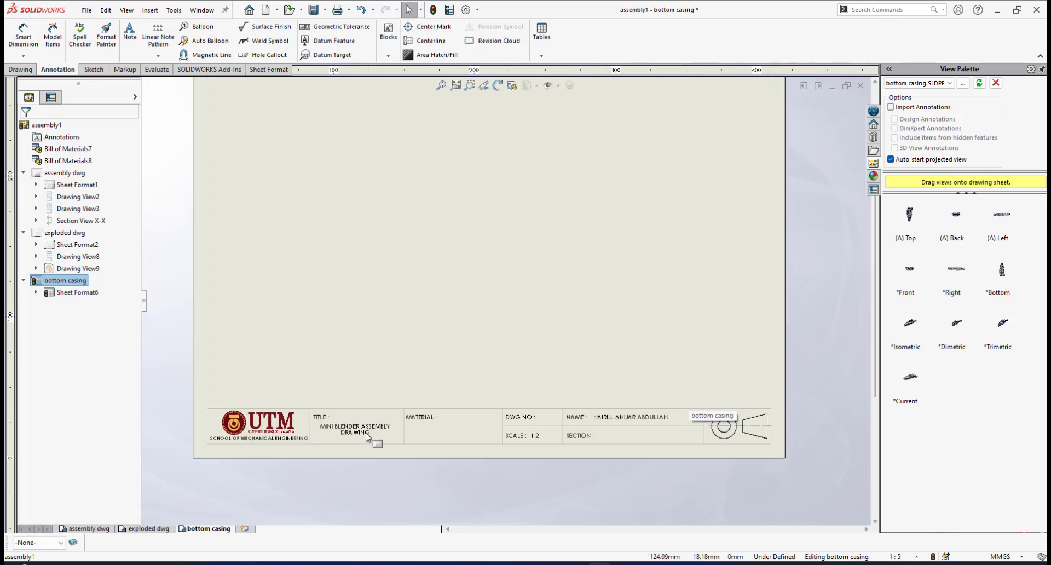
scroll(353, 415, down, 1)
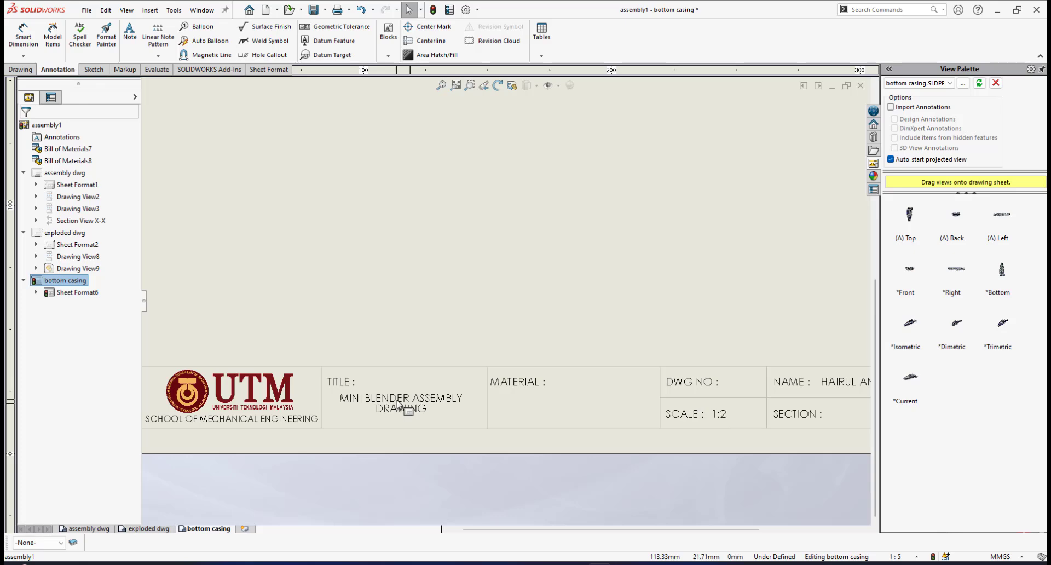
right_click(402, 402)
click(459, 219)
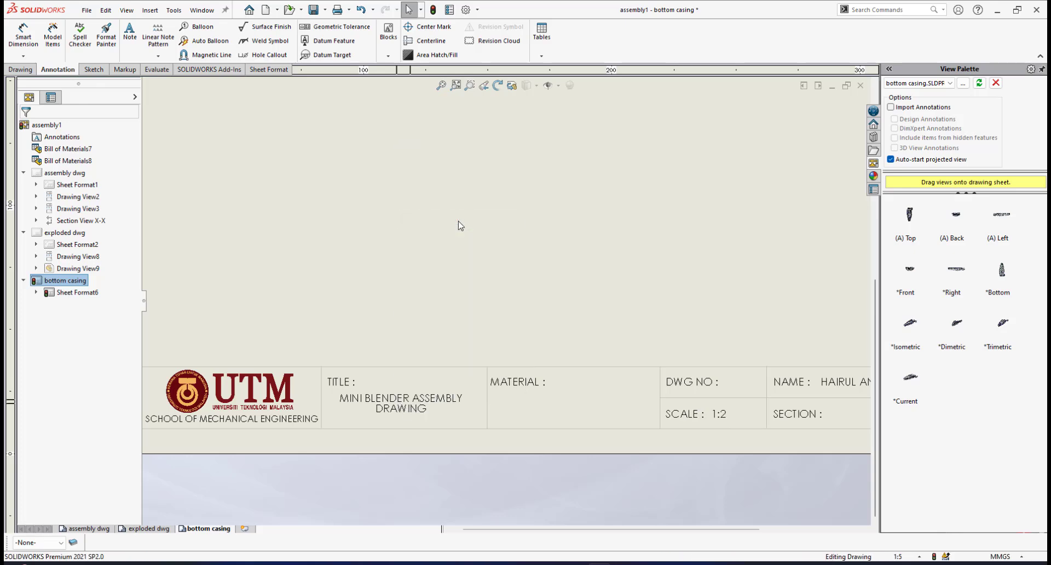
Replace the title text in the title block with "BOTTOM CASING".
click(343, 402)
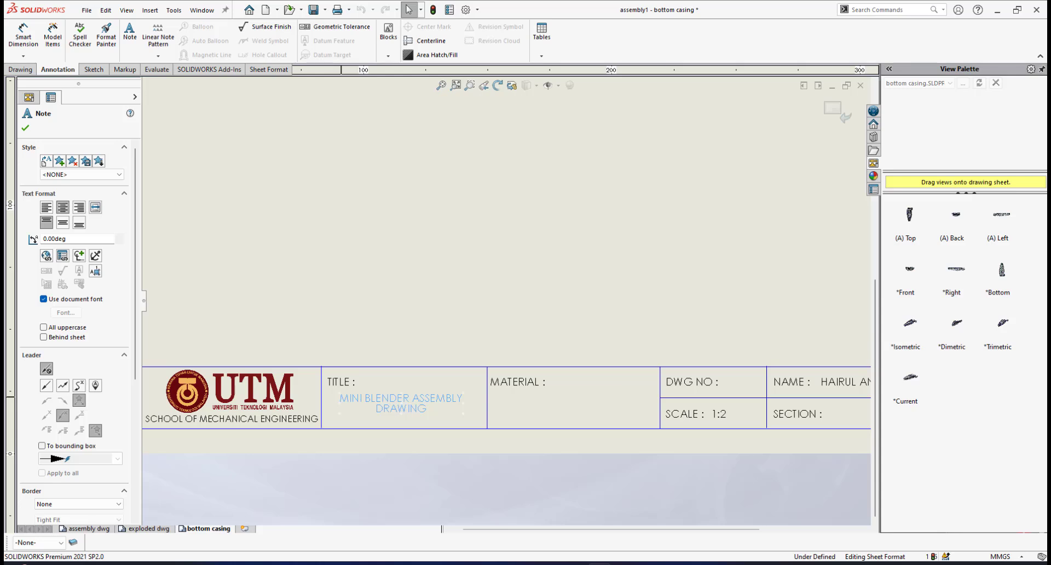
double_click(354, 402)
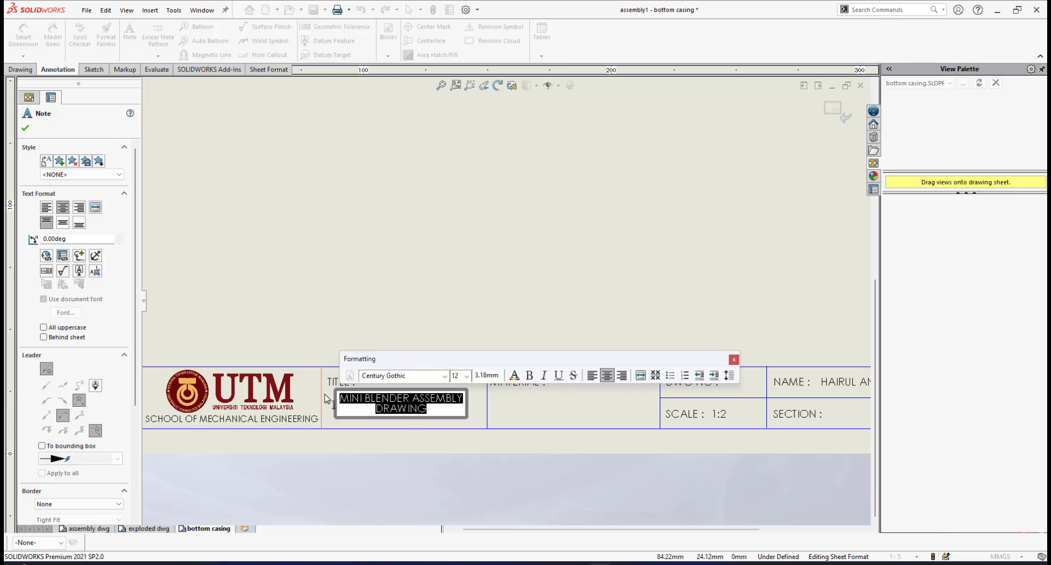
text(BOTTOM C)
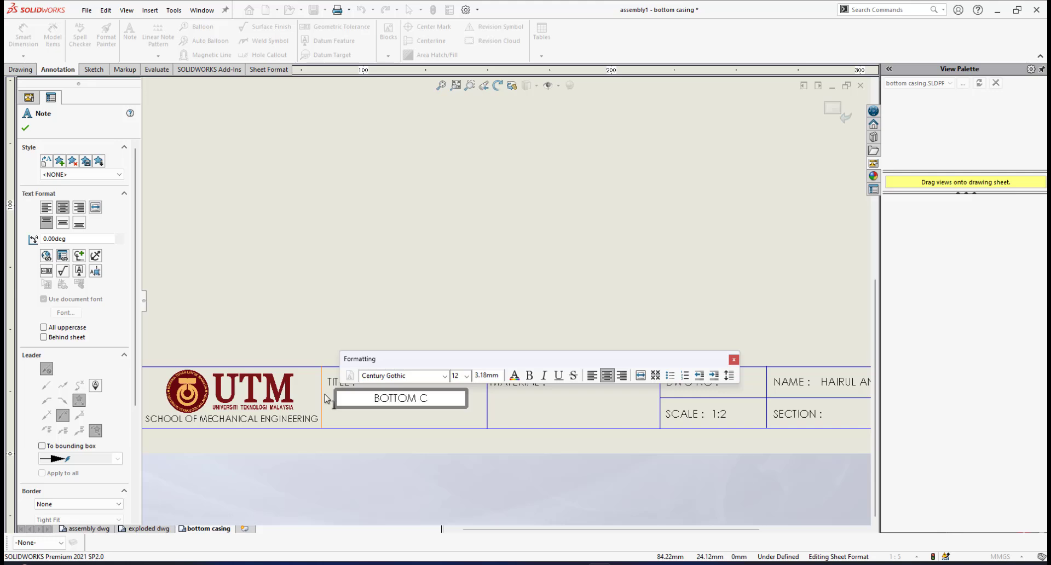
text(ASING)
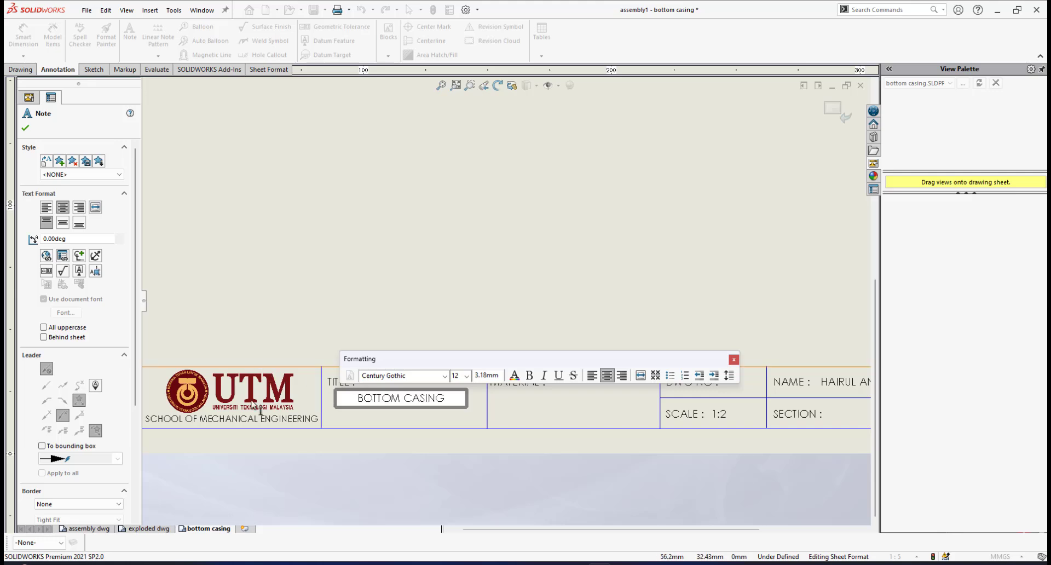
click(497, 457)
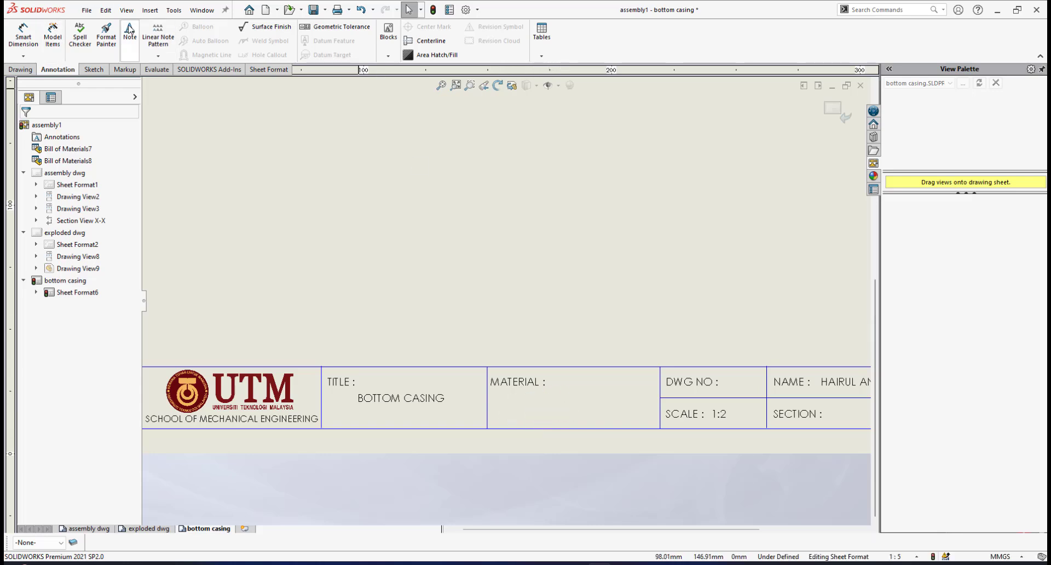
Add a note reading "PLASTIC" in the material cell of the title block, level with the title text.
click(129, 29)
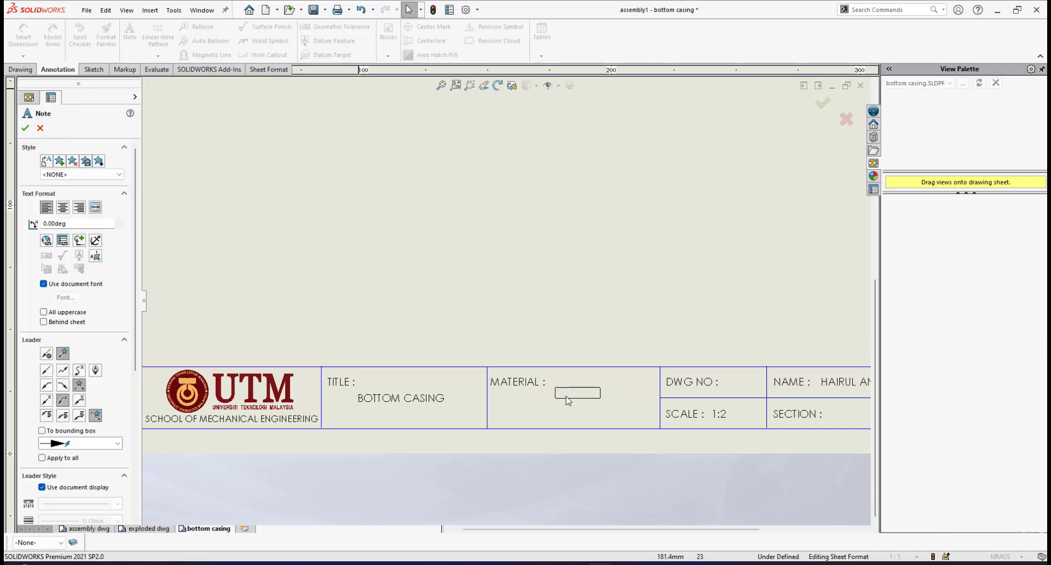
click(556, 397)
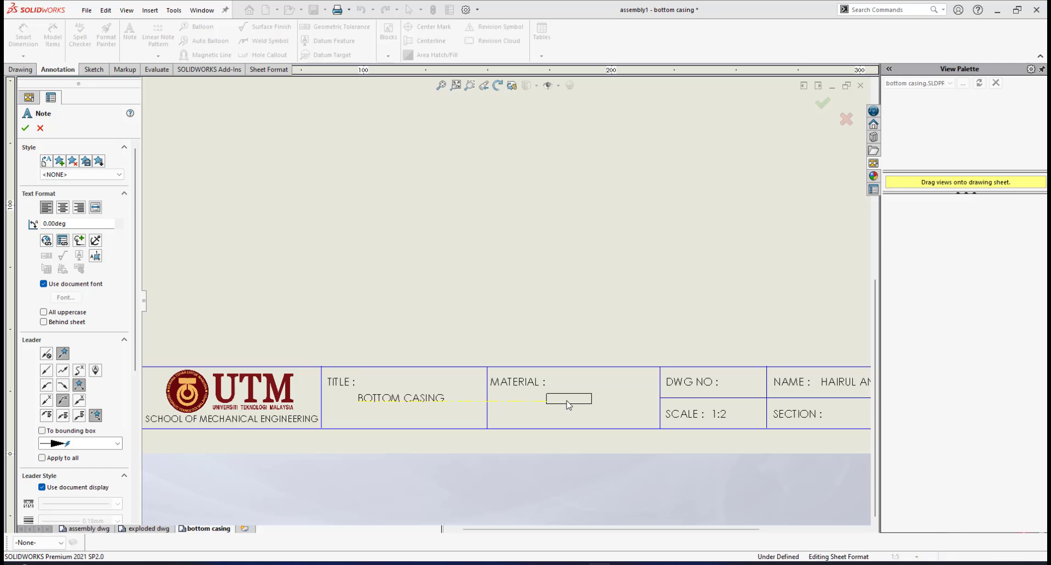
text(XXXXXXX)
click(560, 395)
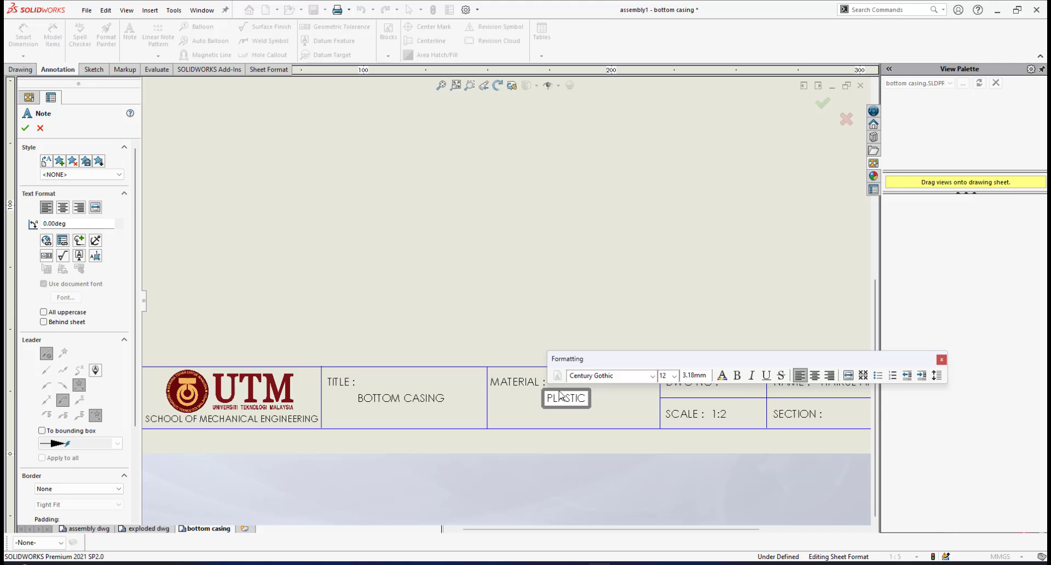
click(630, 445)
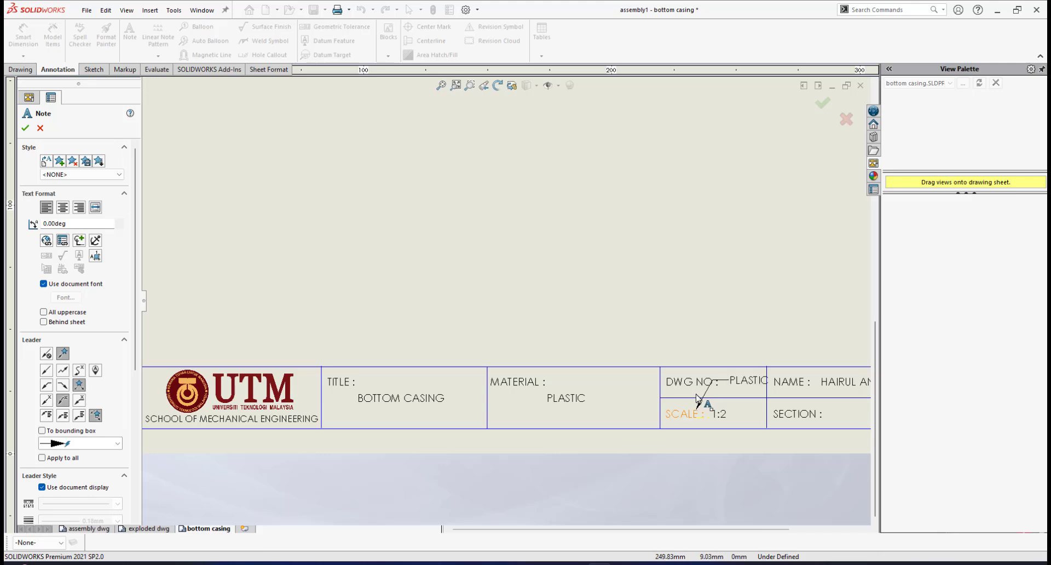
scroll(707, 405, up, 1)
scroll(638, 315, down, 1)
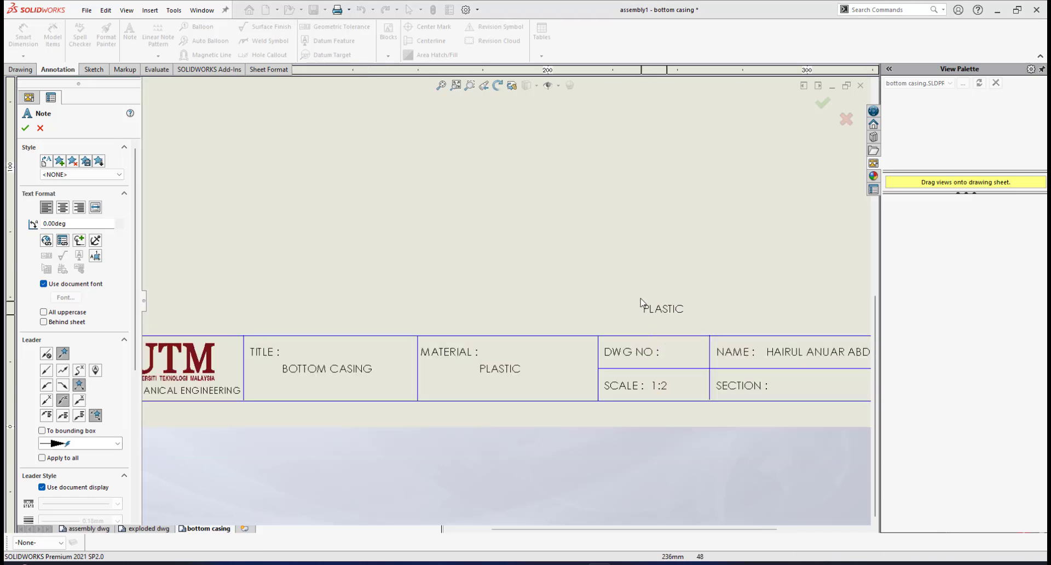
key(Escape)
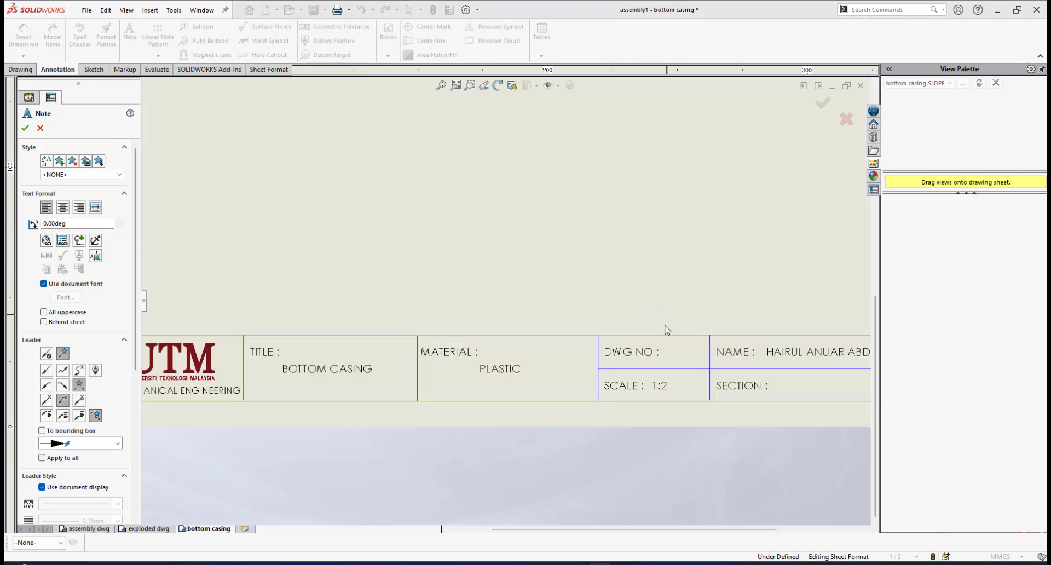
Append the drawing number 1 to the "DWG NO :" note in the title block.
scroll(647, 352, down, 2)
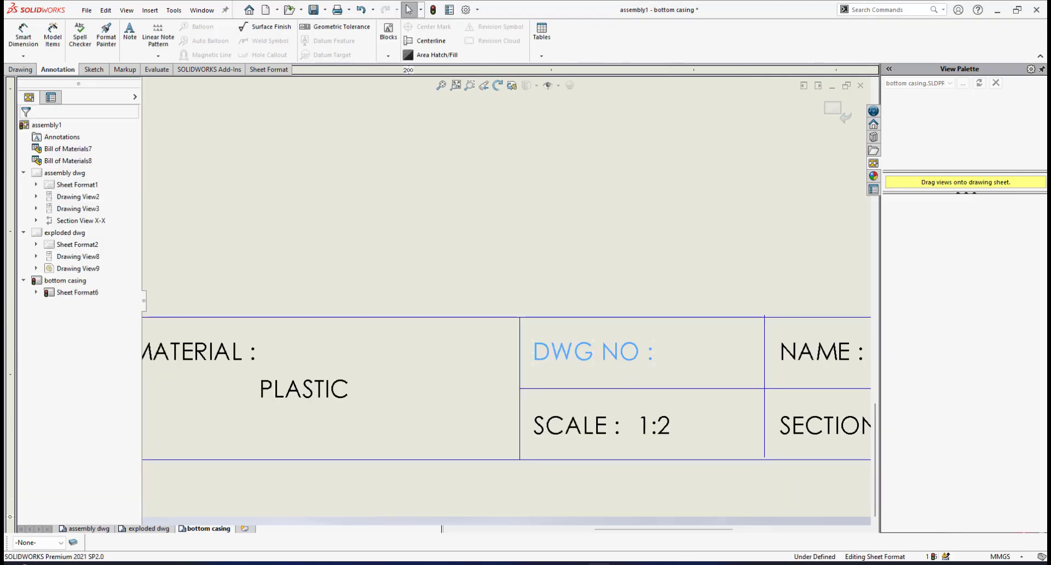
click(586, 351)
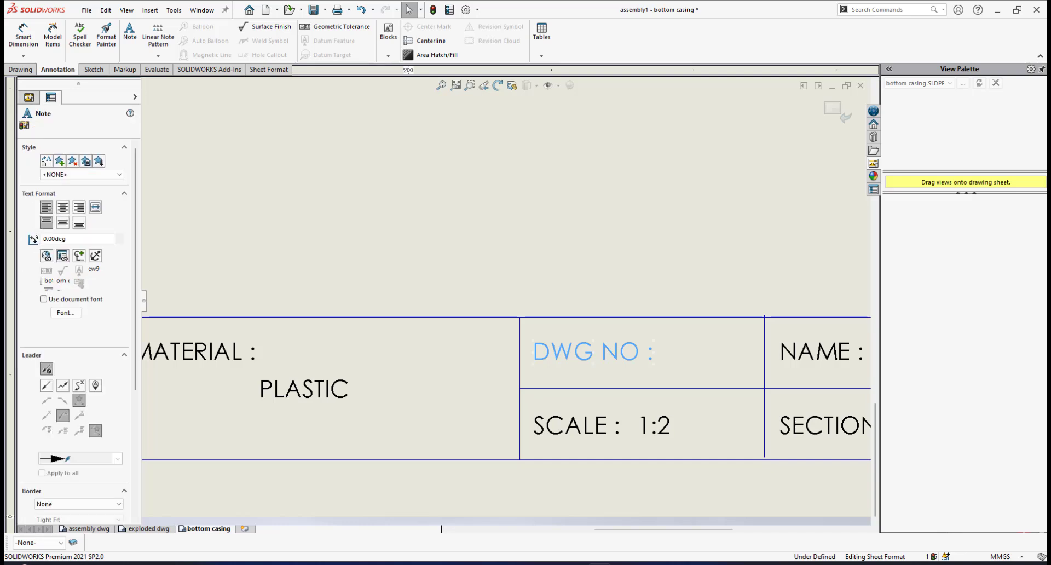
double_click(655, 354)
click(653, 358)
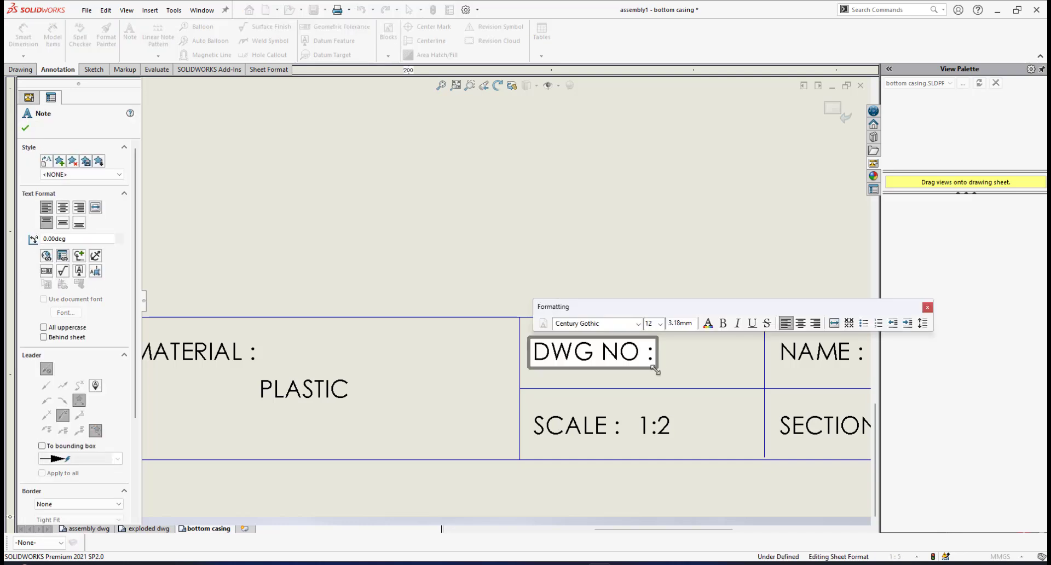
text(1)
click(712, 432)
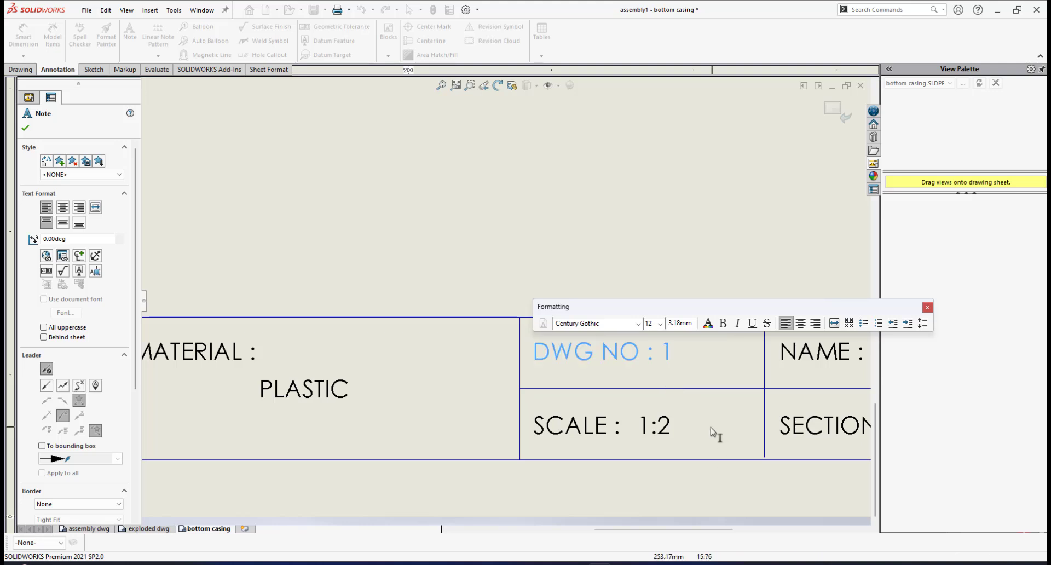
Replace the scale value in the title block with 2:1.
click(660, 426)
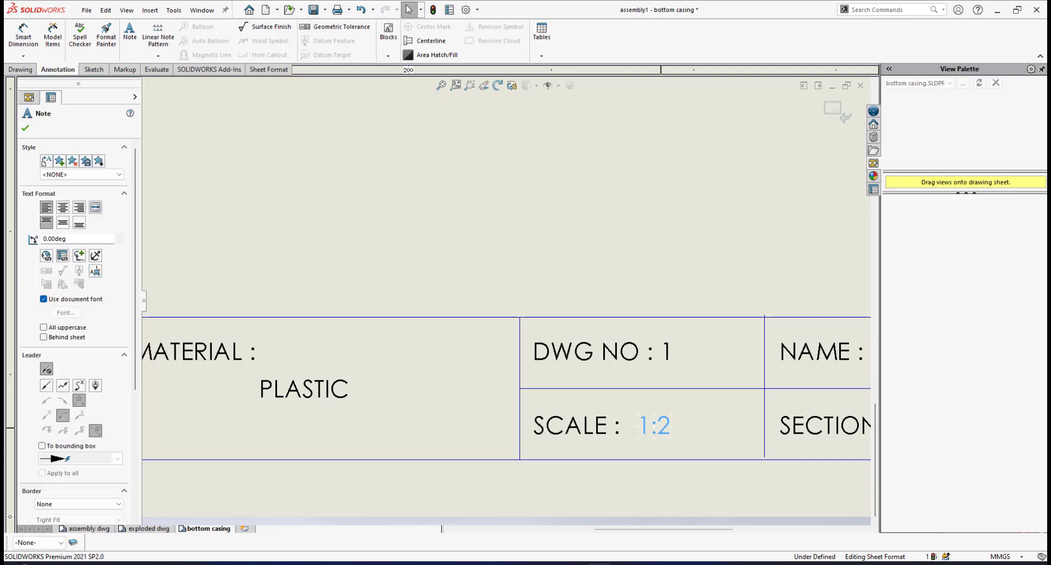
double_click(657, 426)
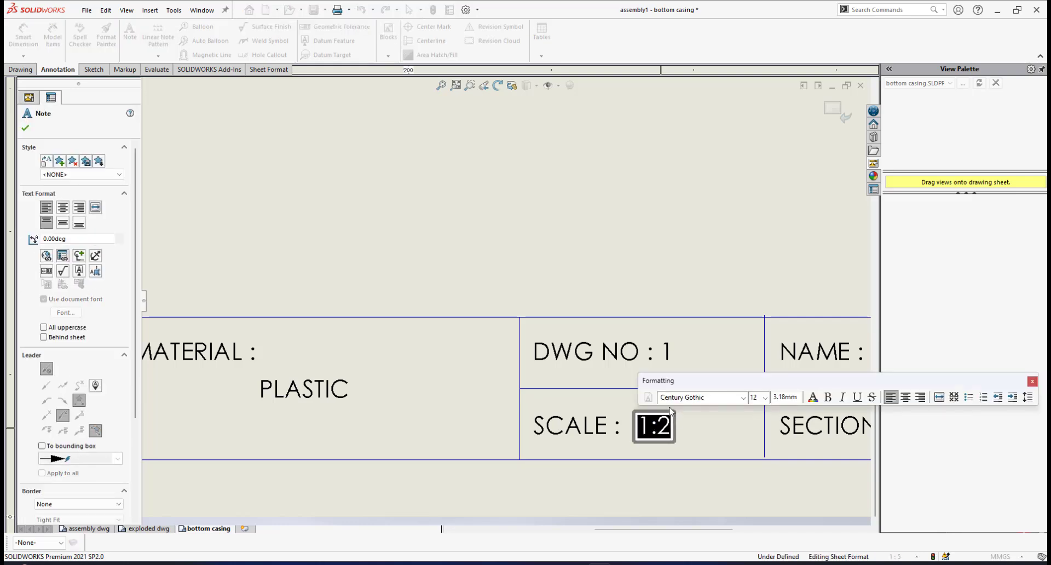
text(2:1)
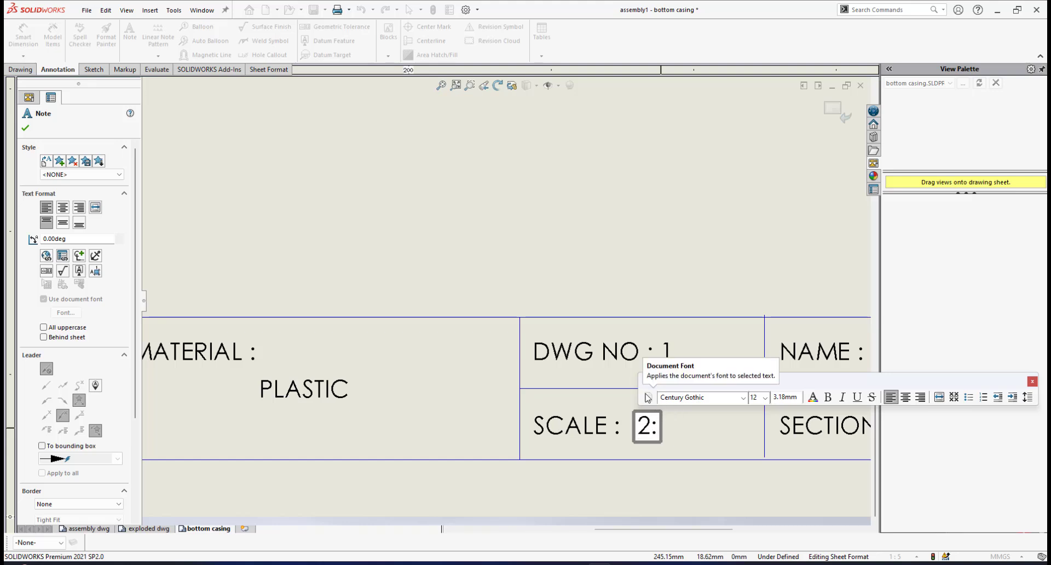
click(690, 474)
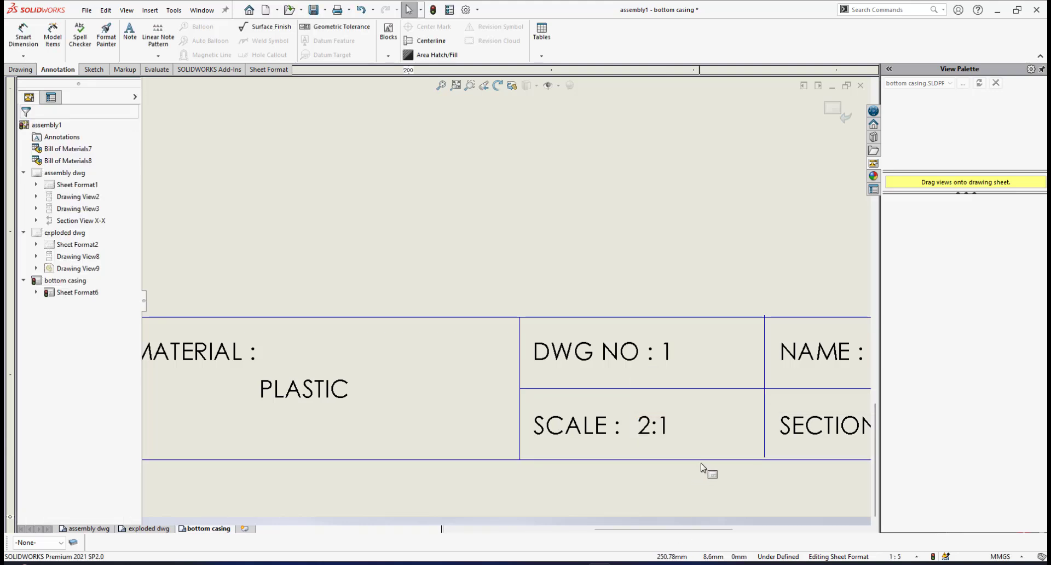
Finish editing the sheet format and return to the bottom casing drawing sheet.
scroll(699, 469, up, 5)
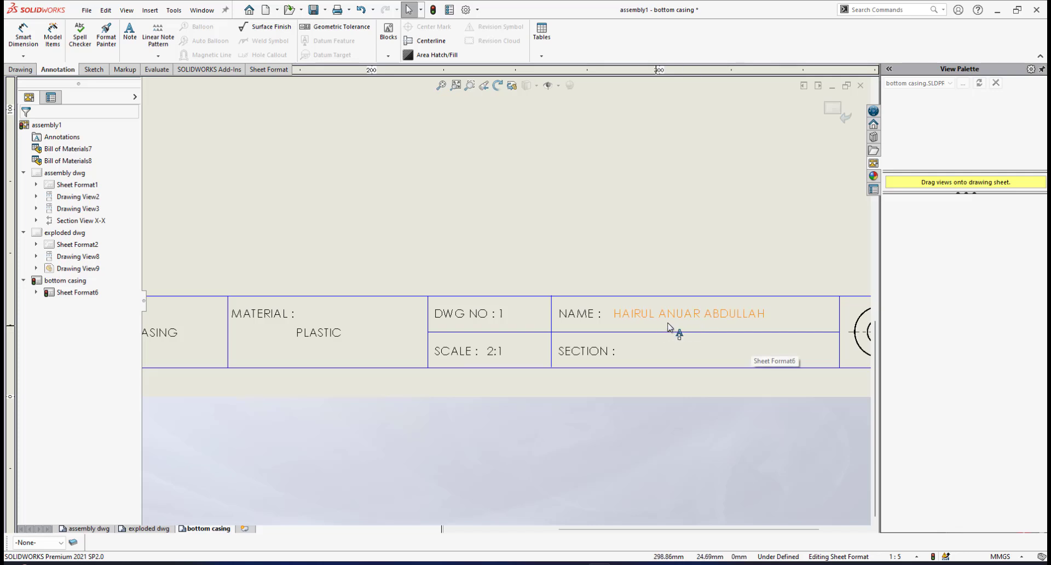
scroll(667, 330, up, 2)
scroll(596, 340, down, 2)
scroll(606, 315, up, 4)
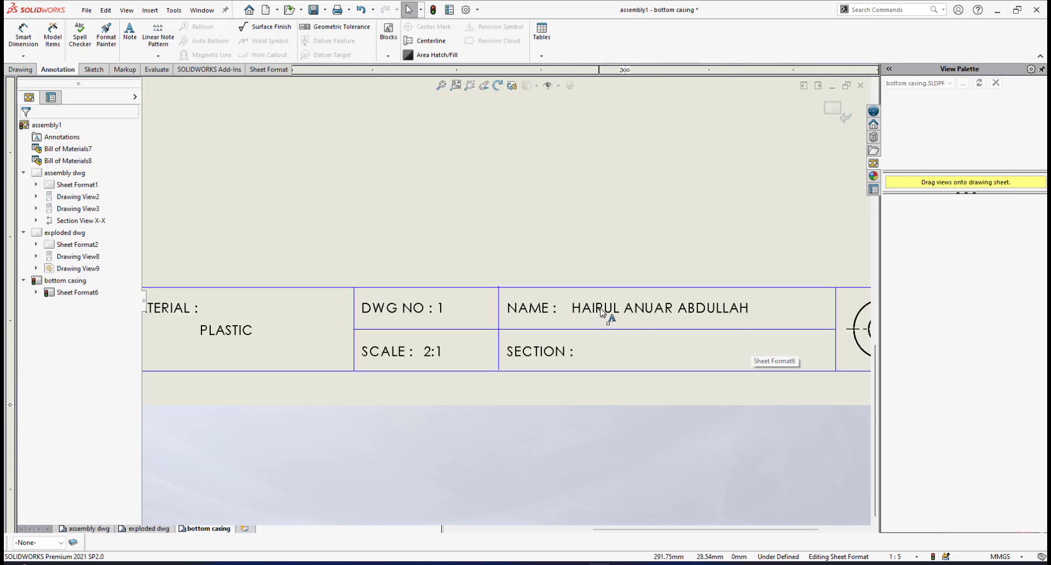
scroll(677, 283, up, 3)
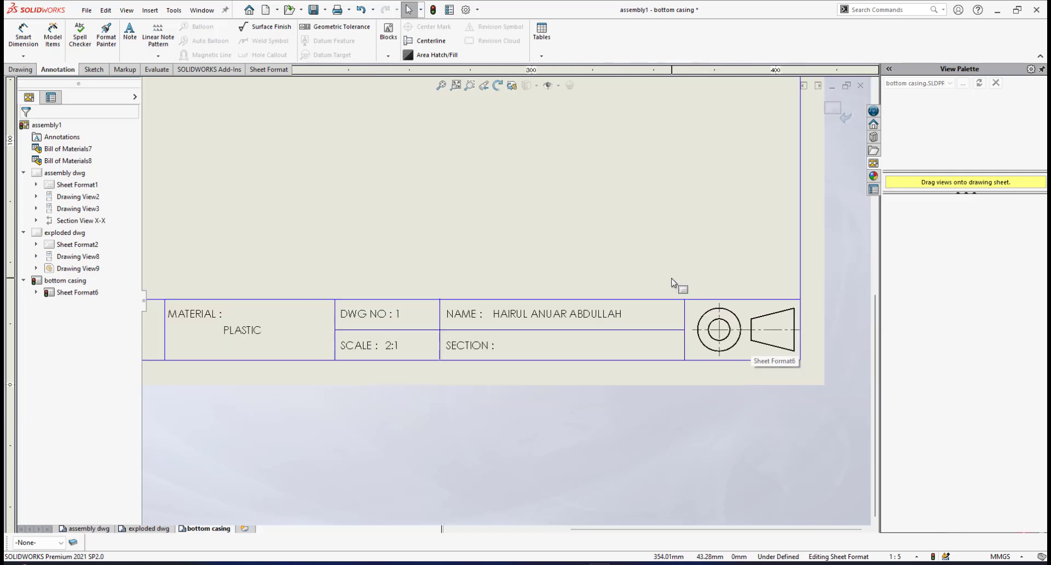
click(832, 110)
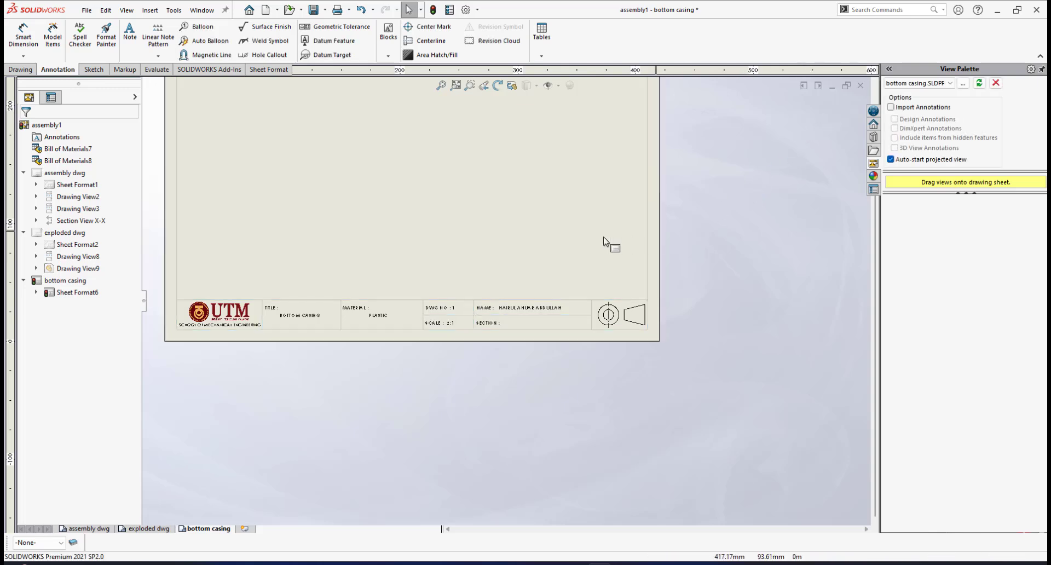
scroll(438, 167, up, 2)
scroll(447, 168, down, 2)
scroll(467, 169, up, 2)
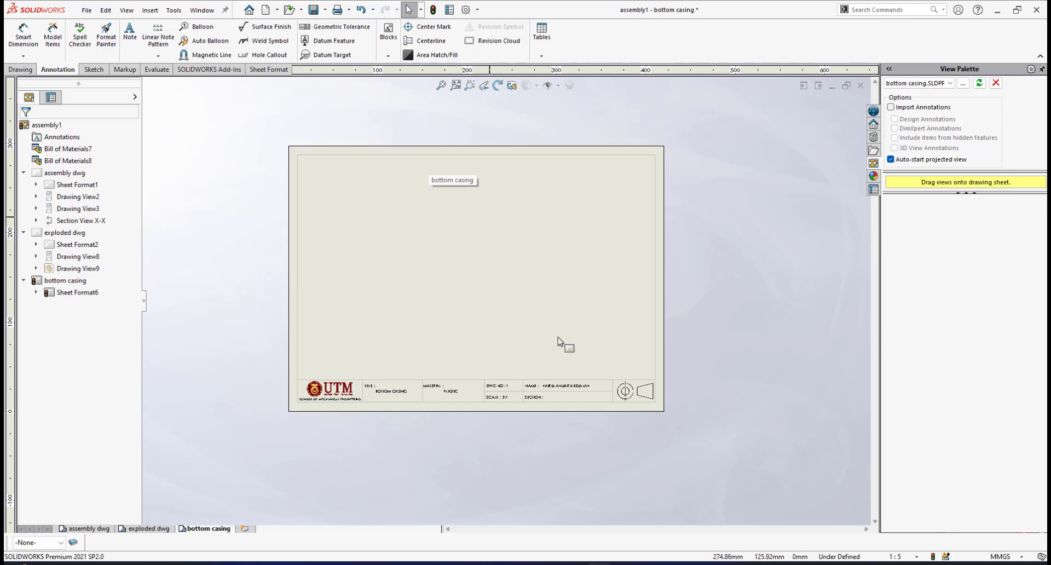
scroll(563, 344, down, 1)
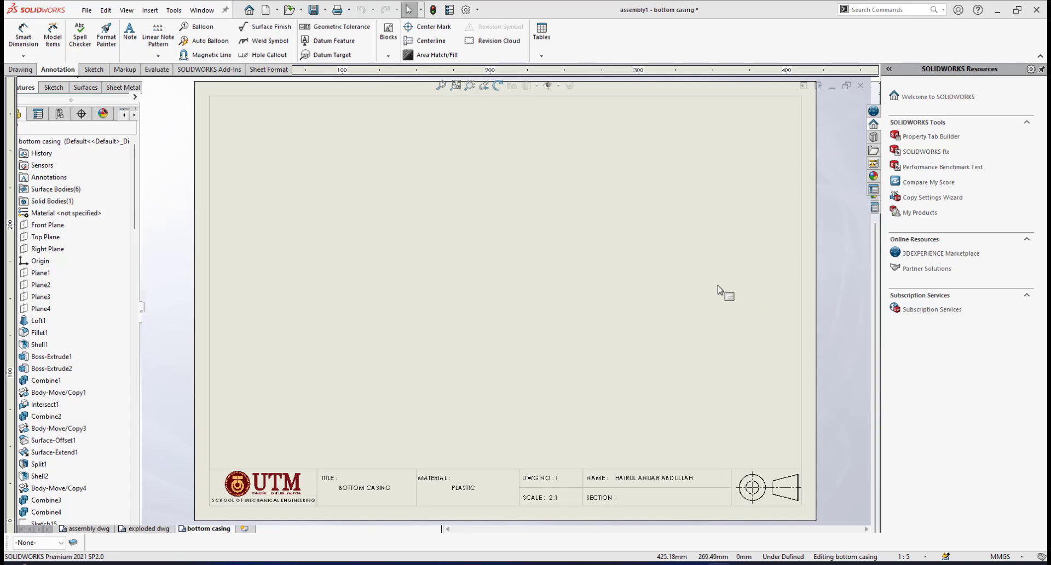
Load bottom casing.SLDPRT as the model that supplies the drawing views.
click(873, 163)
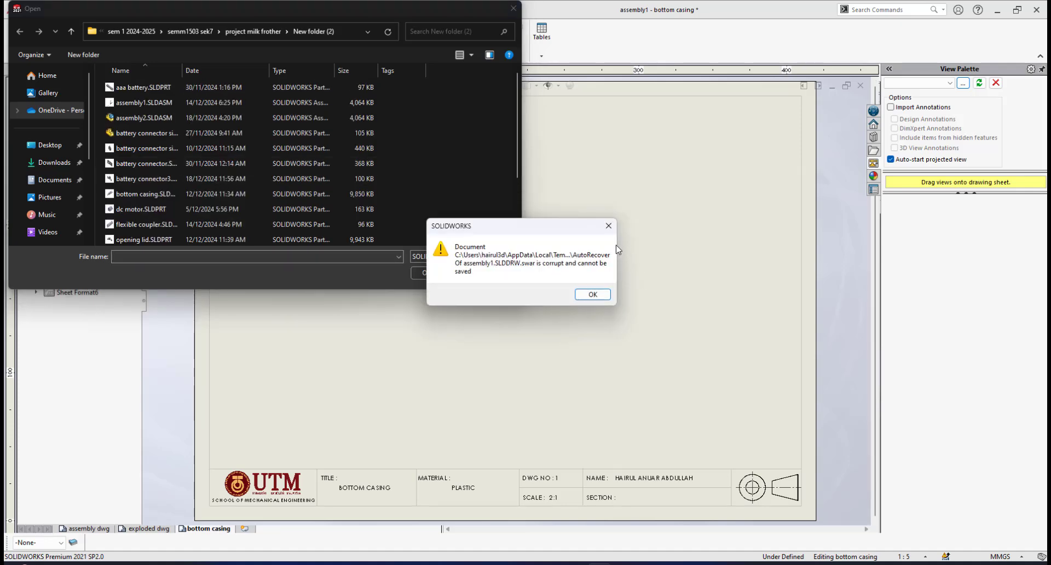
click(612, 226)
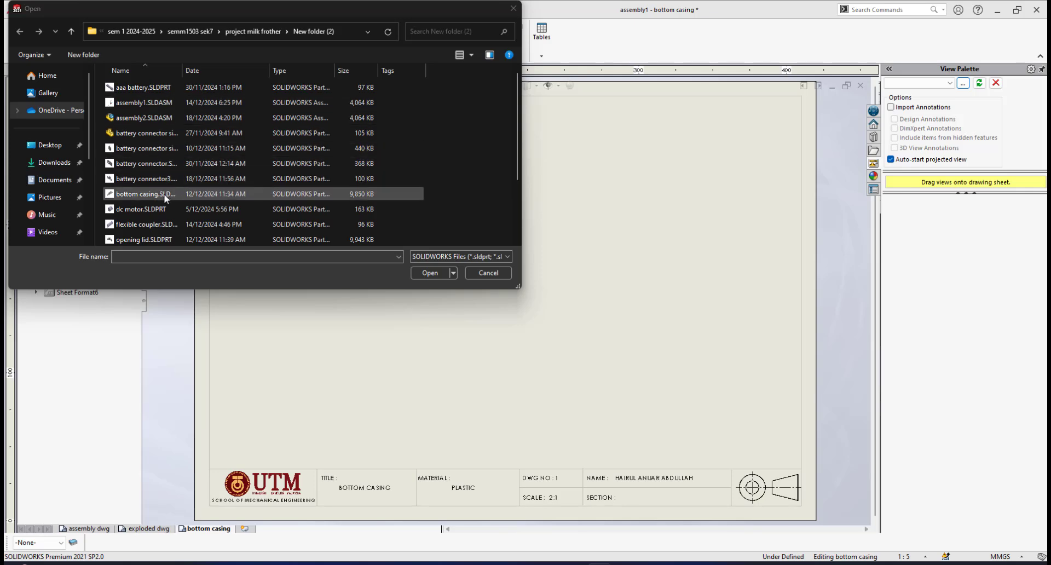
click(148, 194)
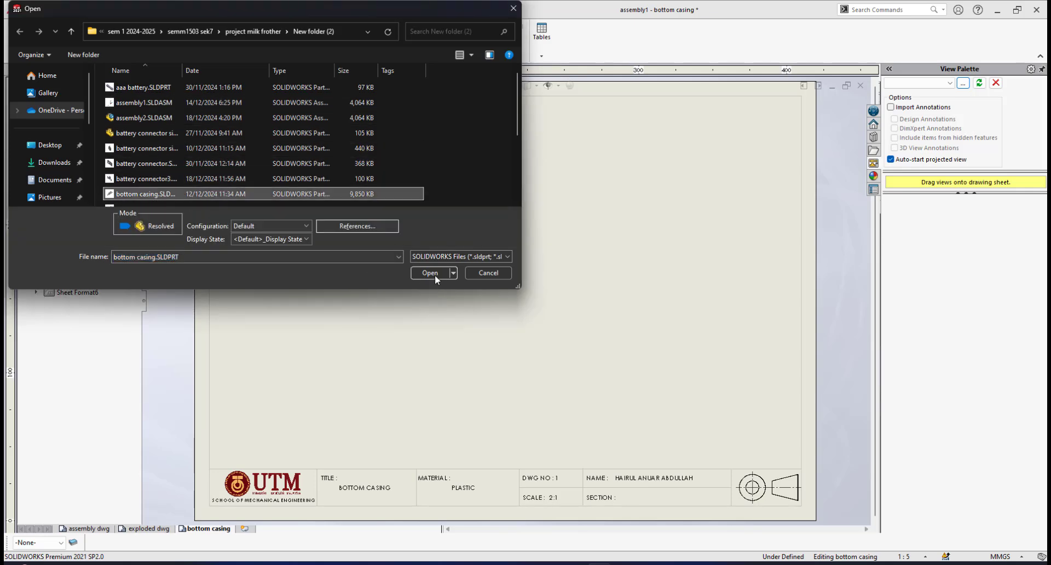
key(Return)
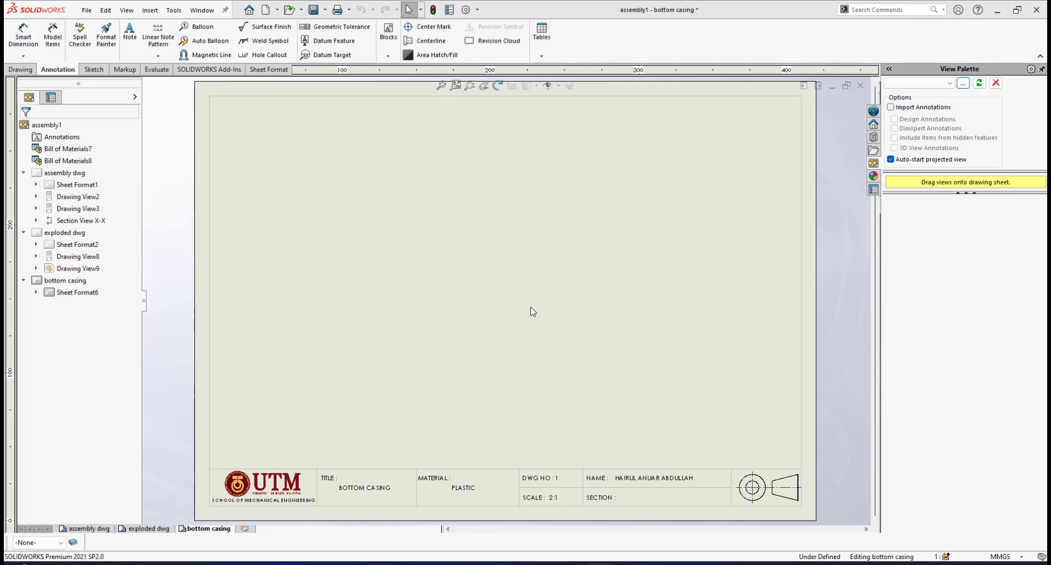
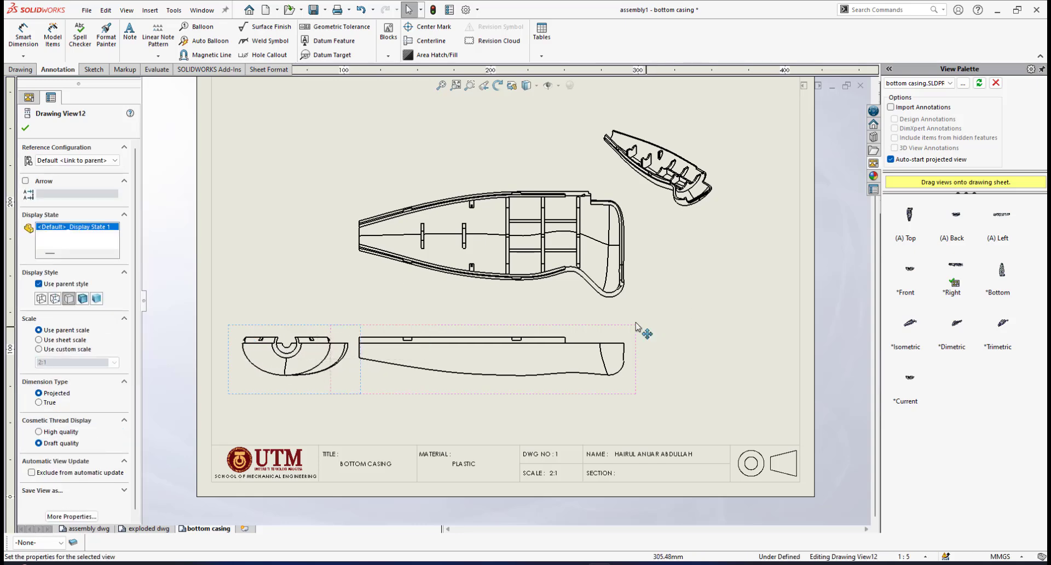
Rearrange the views, shifting the side and top views rightward and the isometric view into the sheet's upper-right corner.
mouse_move(632, 331)
mouse_down()
mouse_move(711, 345)
mouse_move(664, 352)
mouse_move(676, 337)
mouse_up()
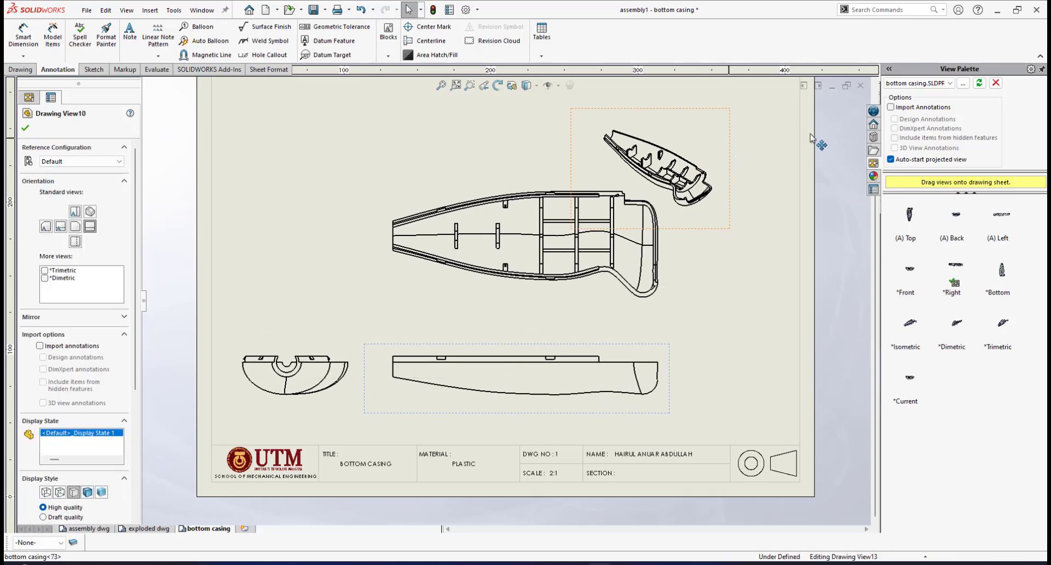
drag(738, 152, 804, 117)
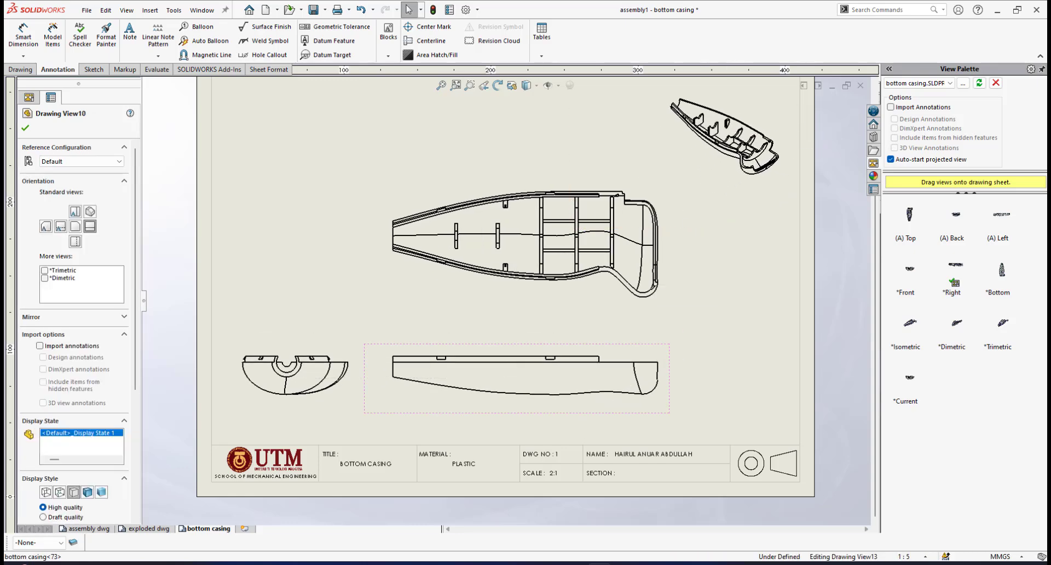
click(673, 249)
key(f)
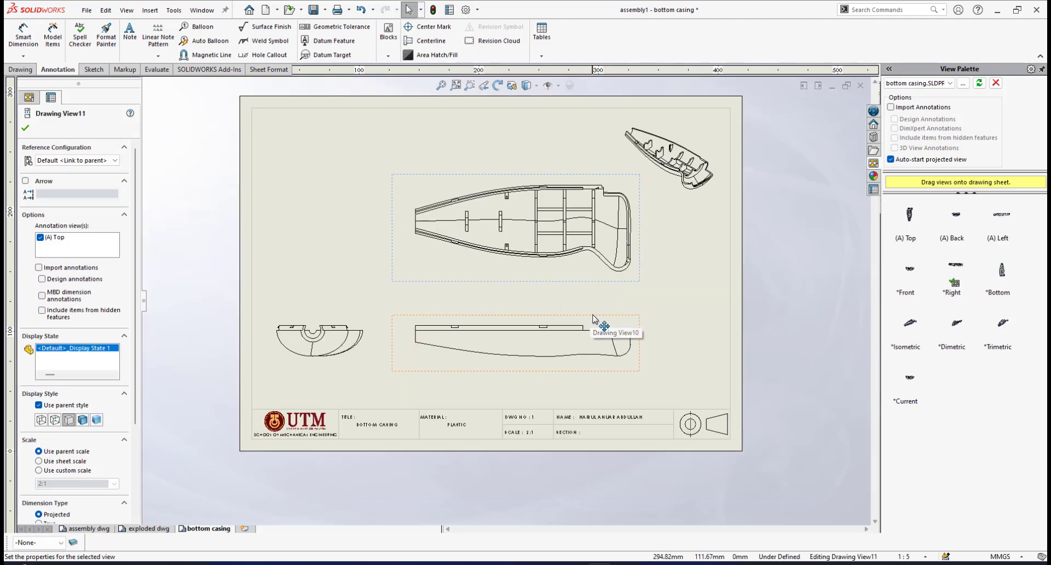
mouse_move(594, 319)
mouse_down()
mouse_move(612, 305)
mouse_move(600, 304)
mouse_up()
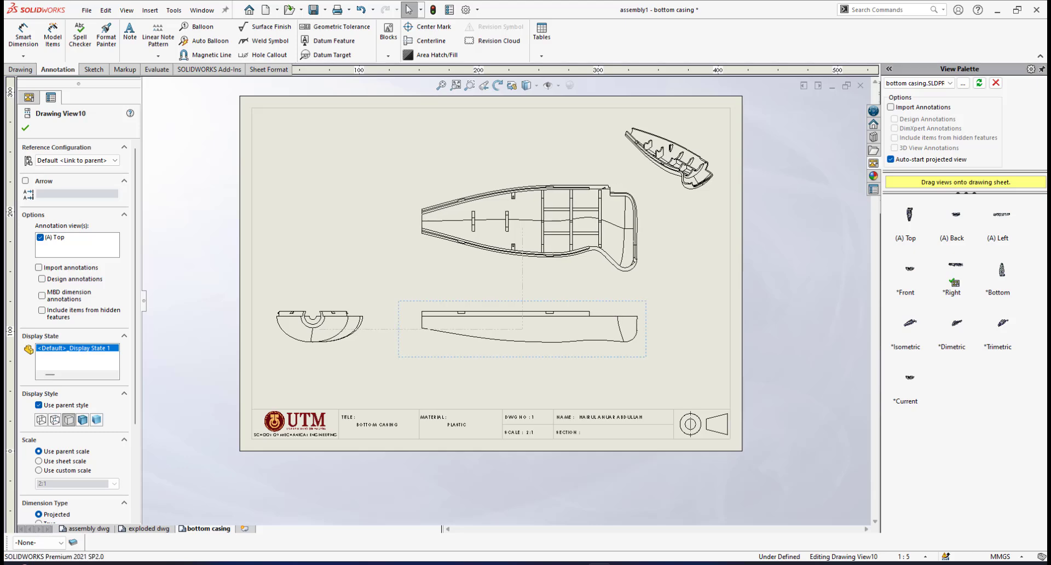
Delete the long side view below the top view from the sheet.
scroll(636, 282, down, 4)
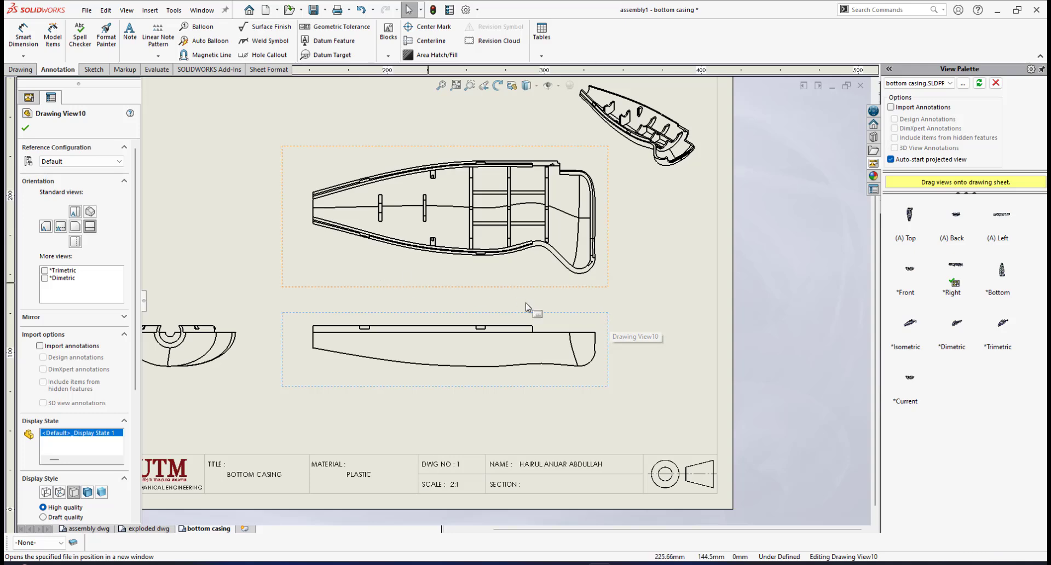
scroll(469, 350, down, 2)
scroll(492, 250, up, 4)
scroll(493, 250, down, 1)
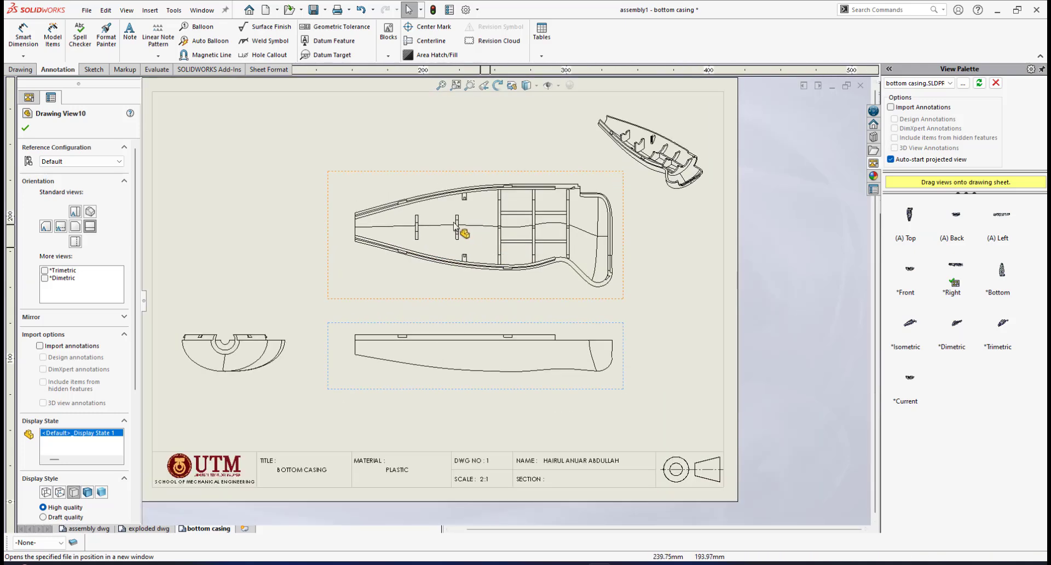
scroll(511, 230, down, 1)
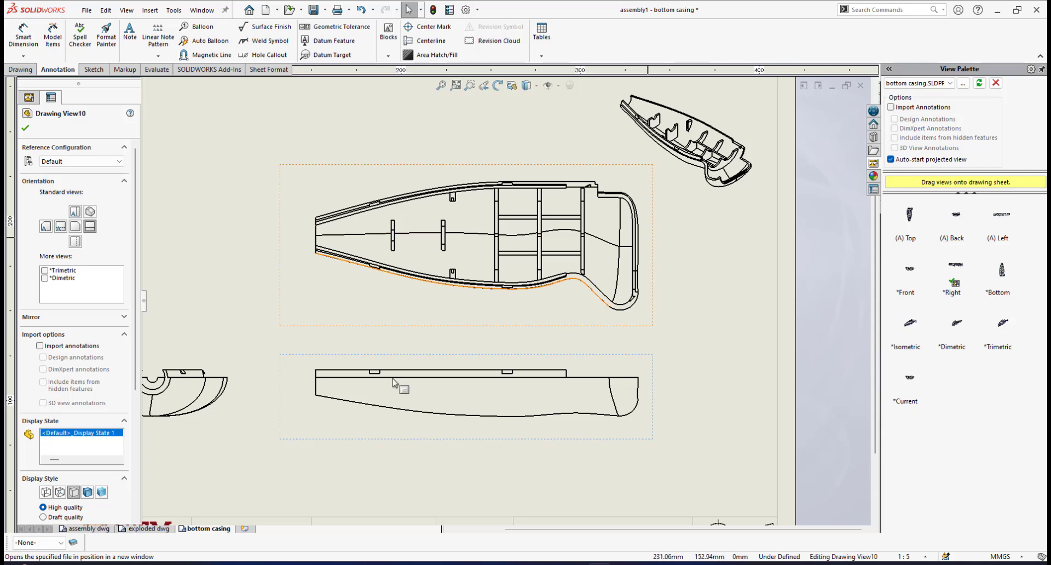
scroll(482, 411, up, 2)
scroll(496, 394, down, 1)
scroll(504, 354, down, 2)
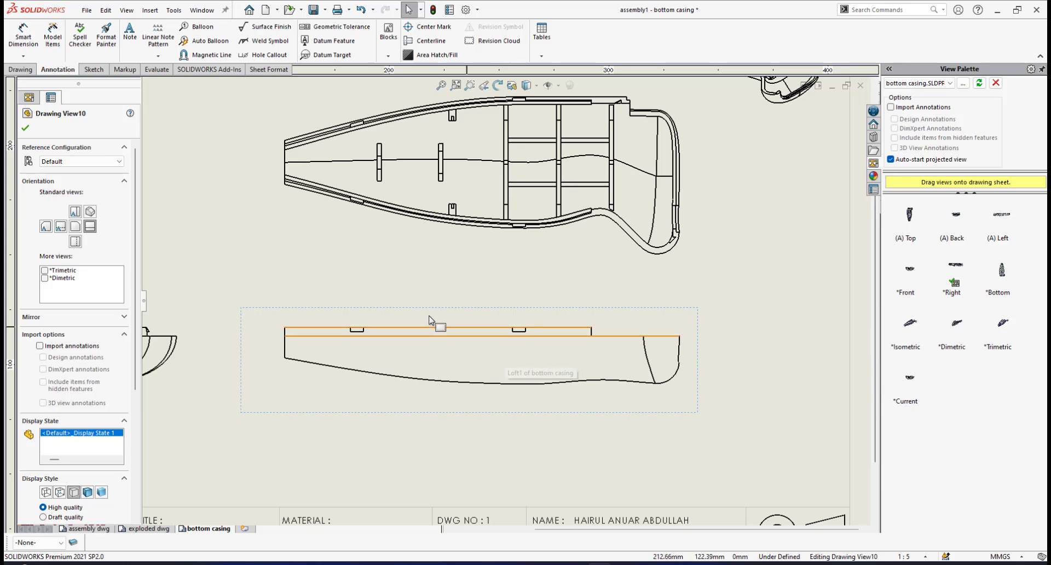
click(674, 313)
key(Delete)
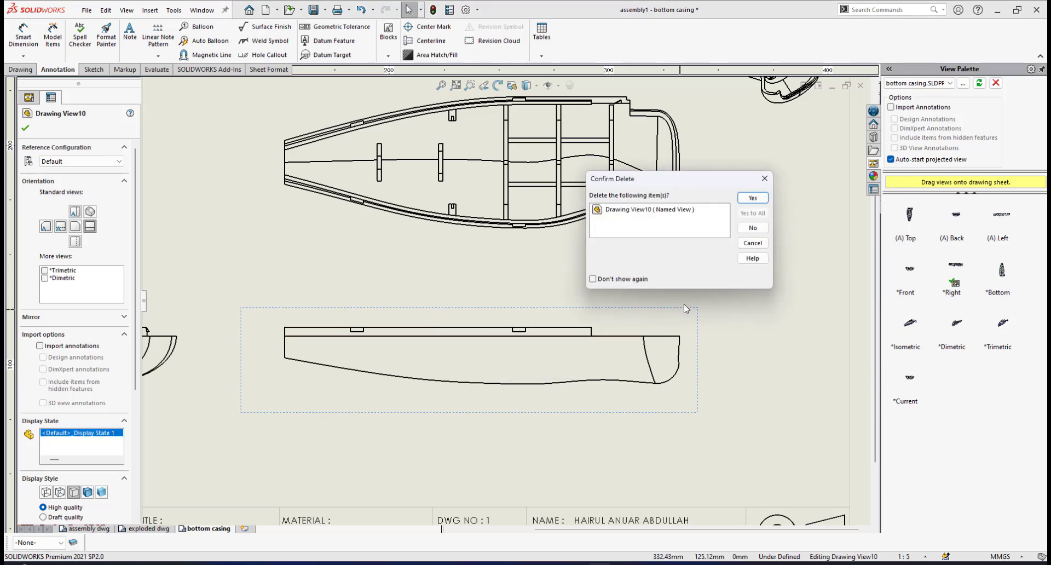
click(751, 198)
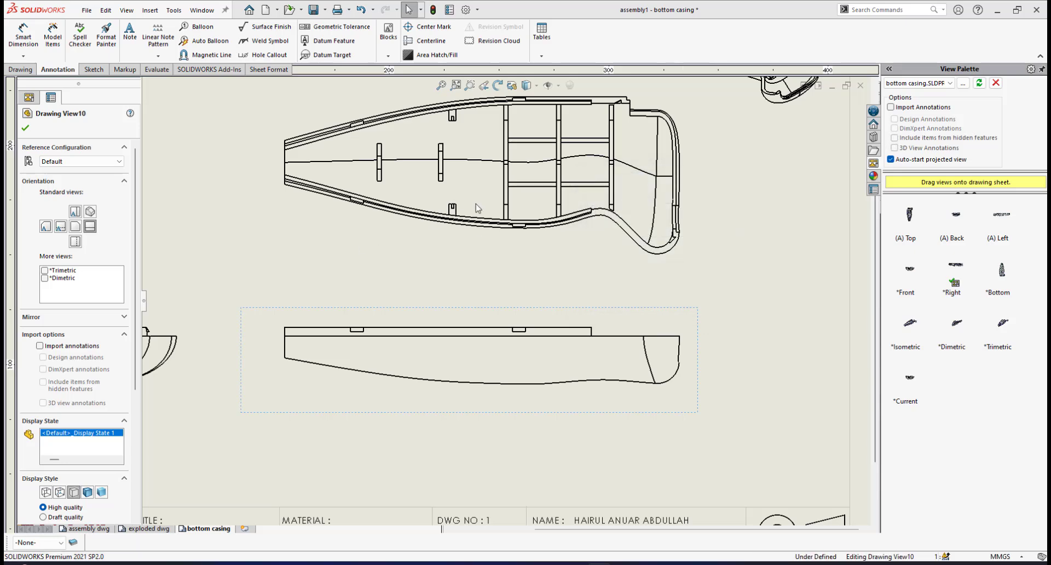
Set the top view of the casing to Tangent Edges Removed.
key(f)
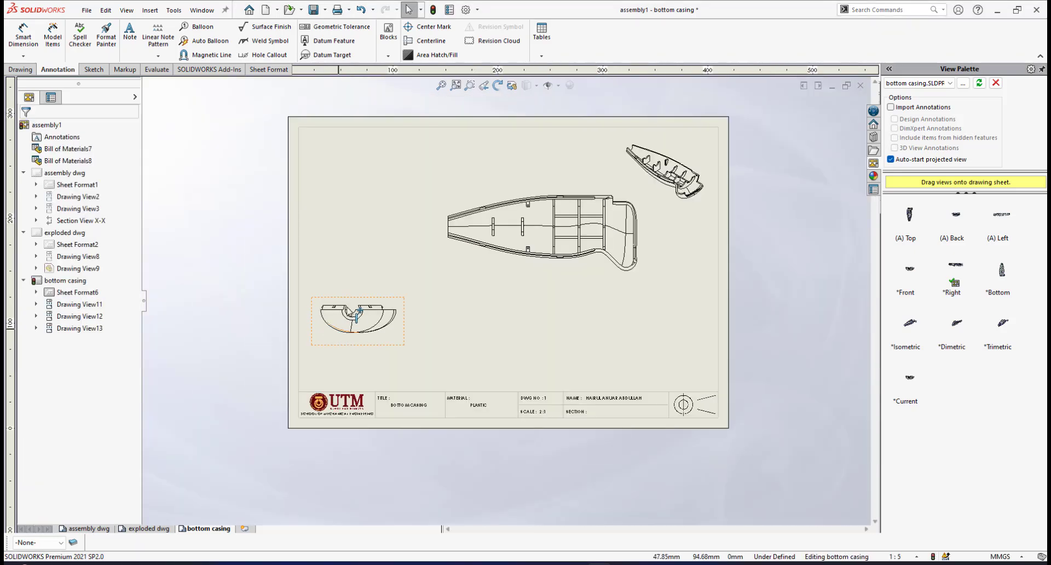
scroll(624, 268, down, 3)
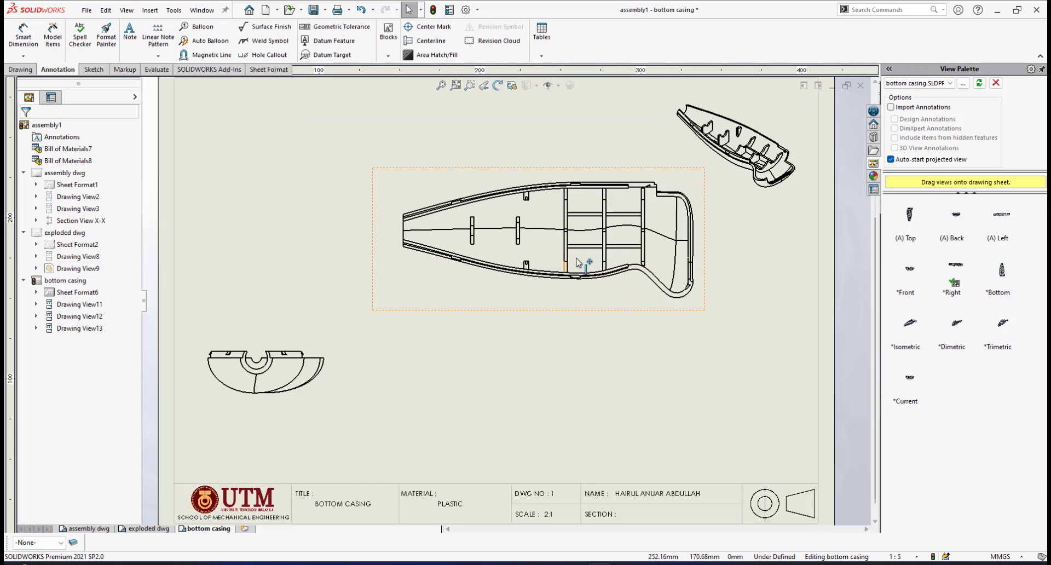
scroll(626, 248, down, 2)
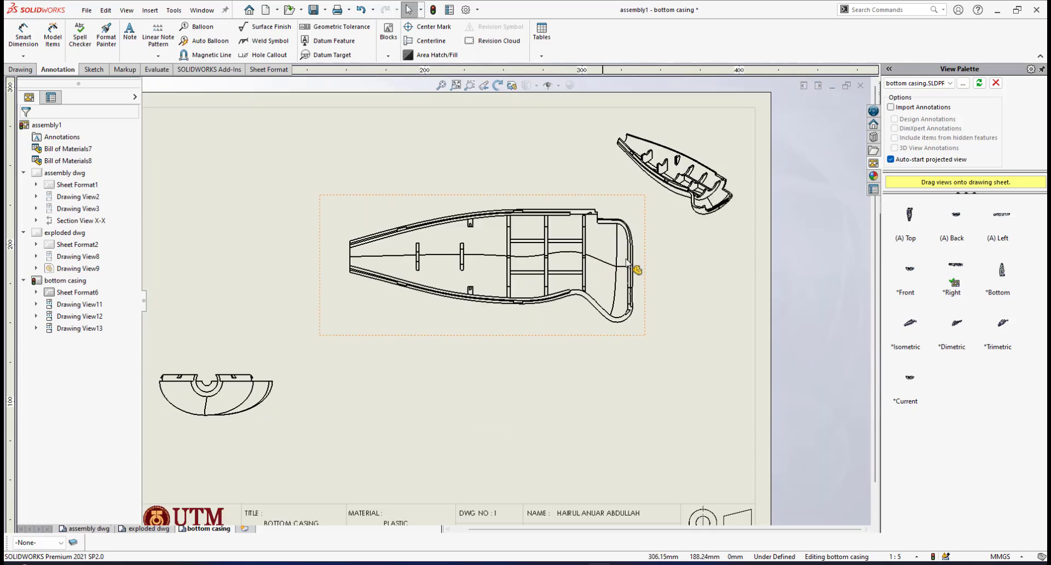
click(645, 283)
right_click(645, 282)
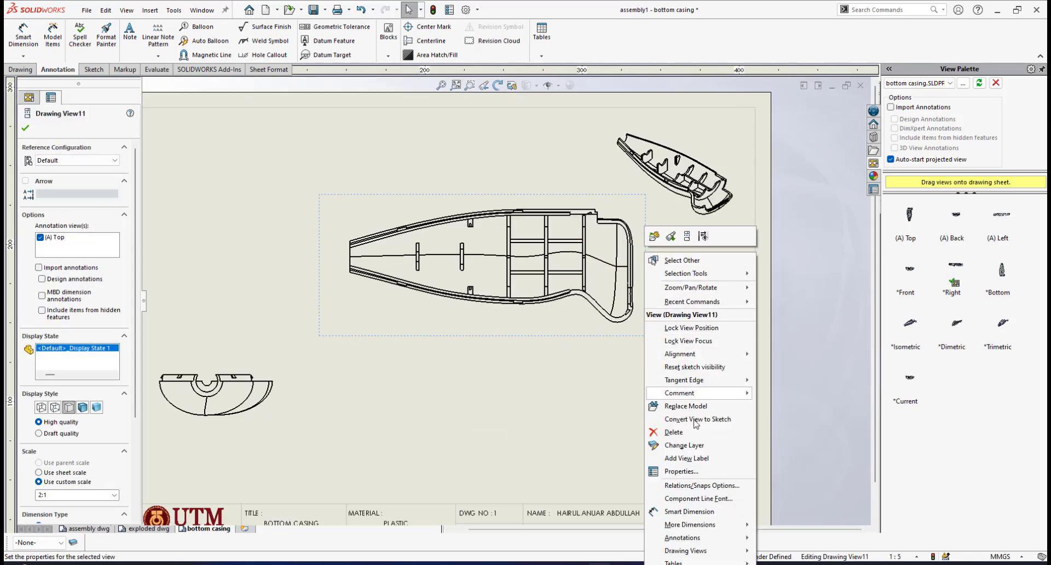
mouse_move(710, 388)
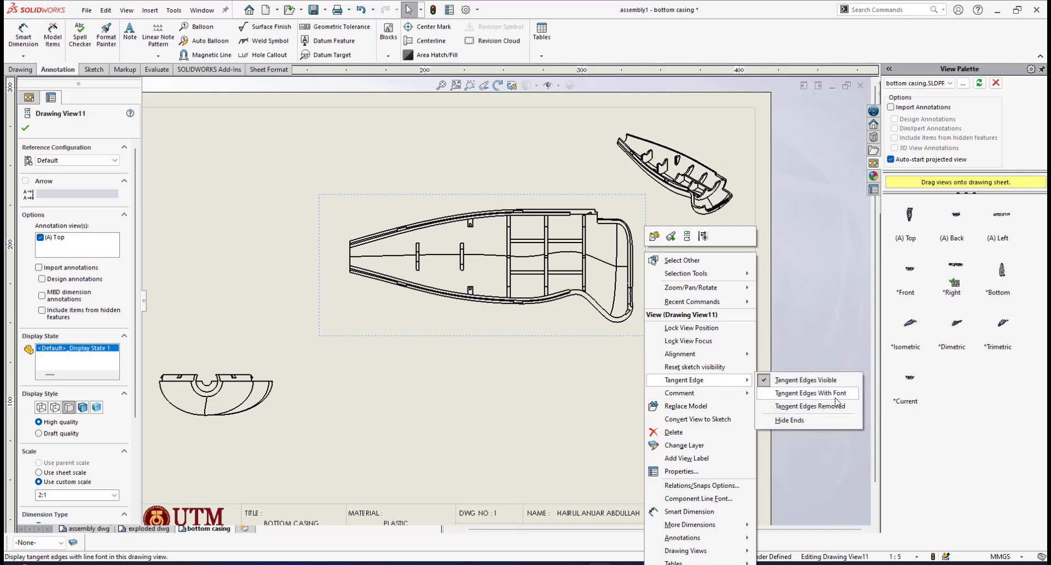
click(809, 406)
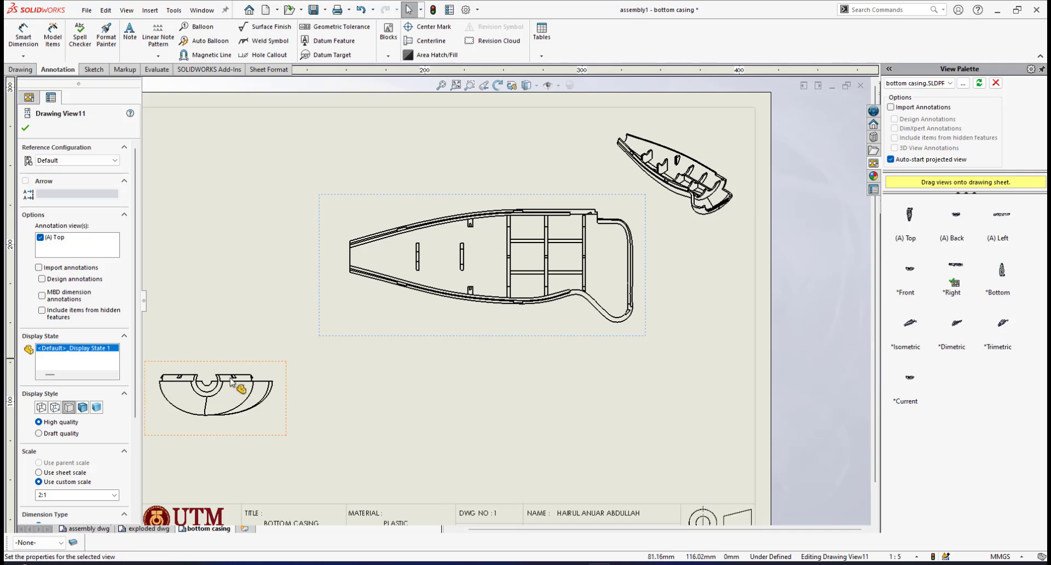
Set the half-round end view of the casing to Tangent Edges Removed.
right_click(254, 367)
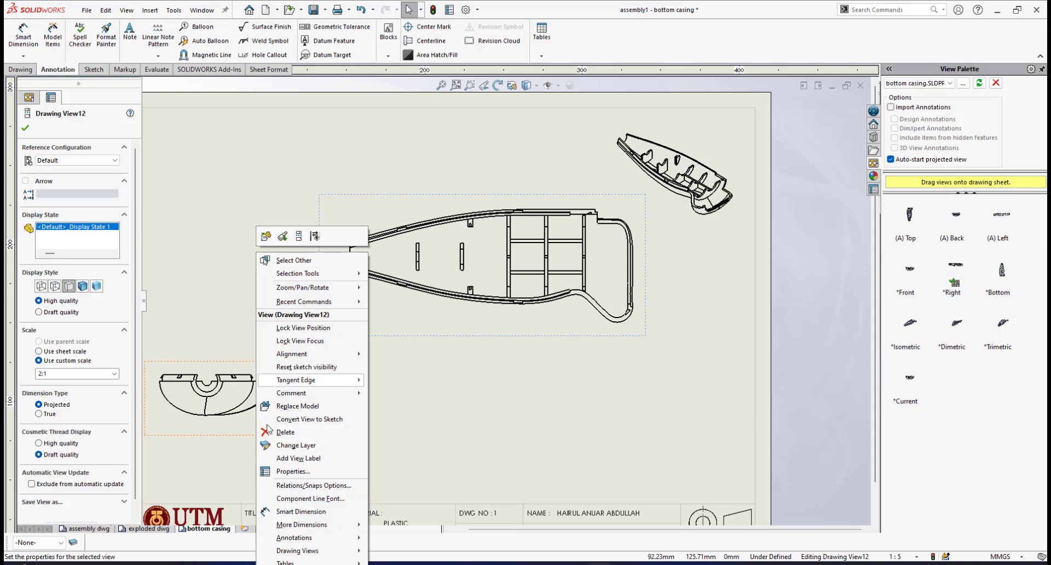
mouse_move(310, 385)
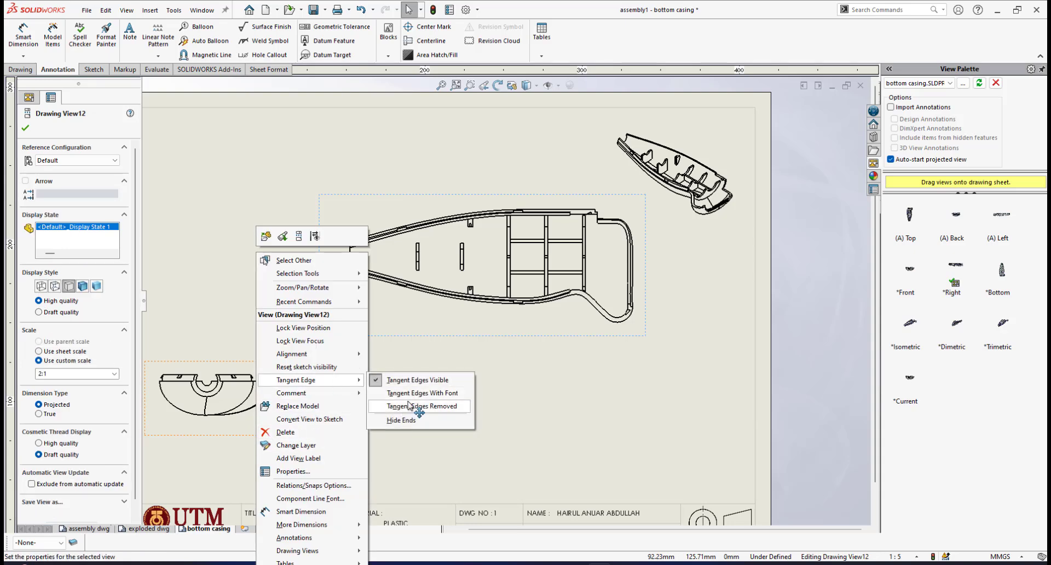
click(411, 405)
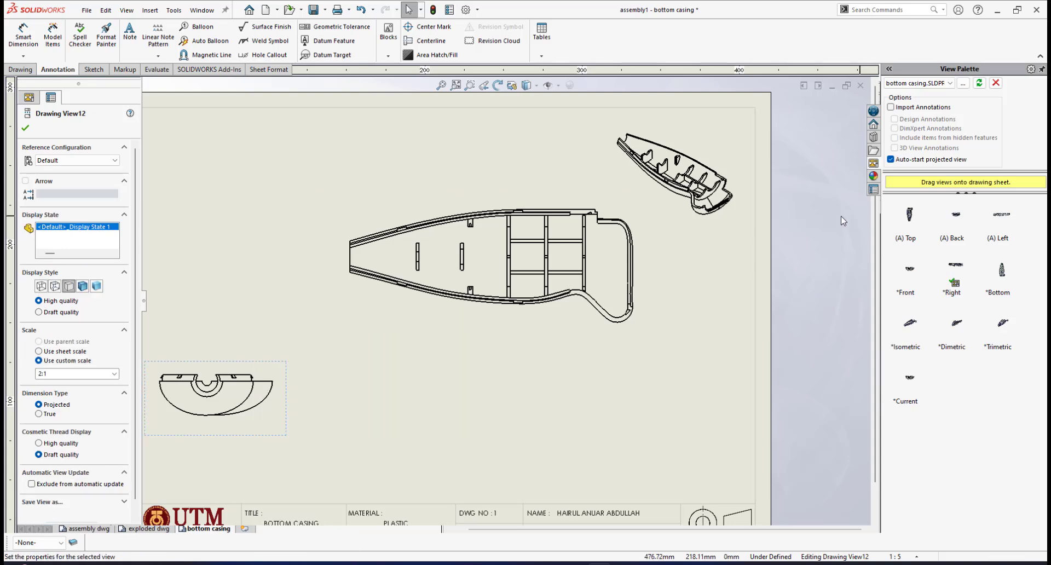
Set the isometric view of the casing to Tangent Edges Removed.
right_click(753, 143)
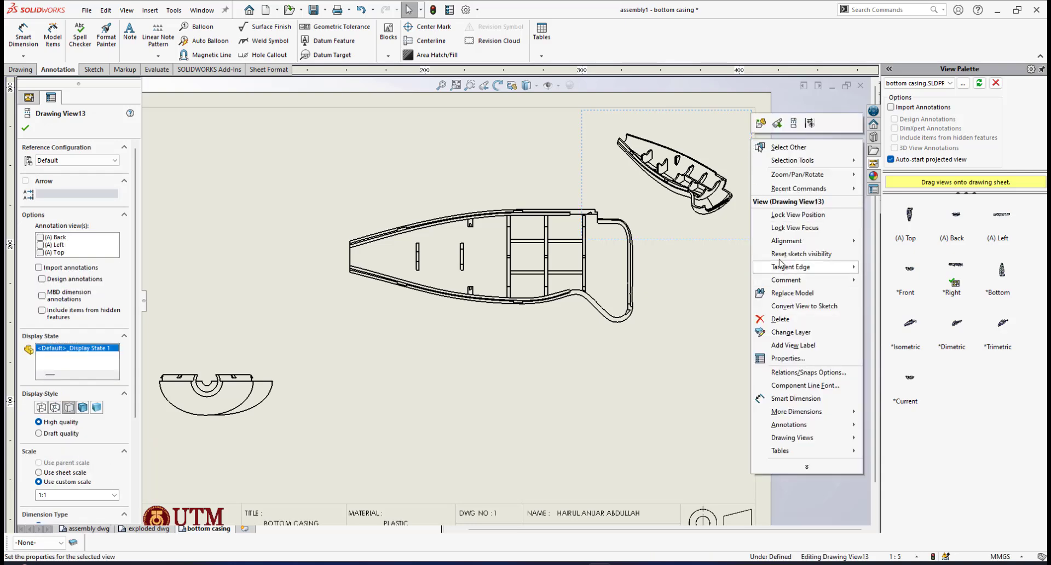
mouse_move(781, 274)
click(885, 295)
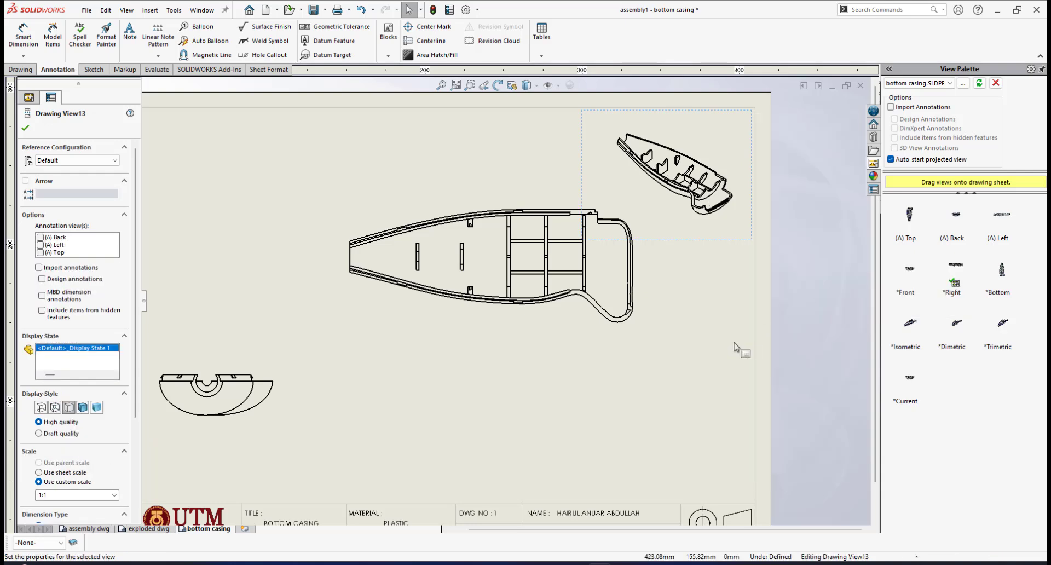
Change the half-round end view's display style to Hidden Lines Visible.
scroll(397, 398, down, 5)
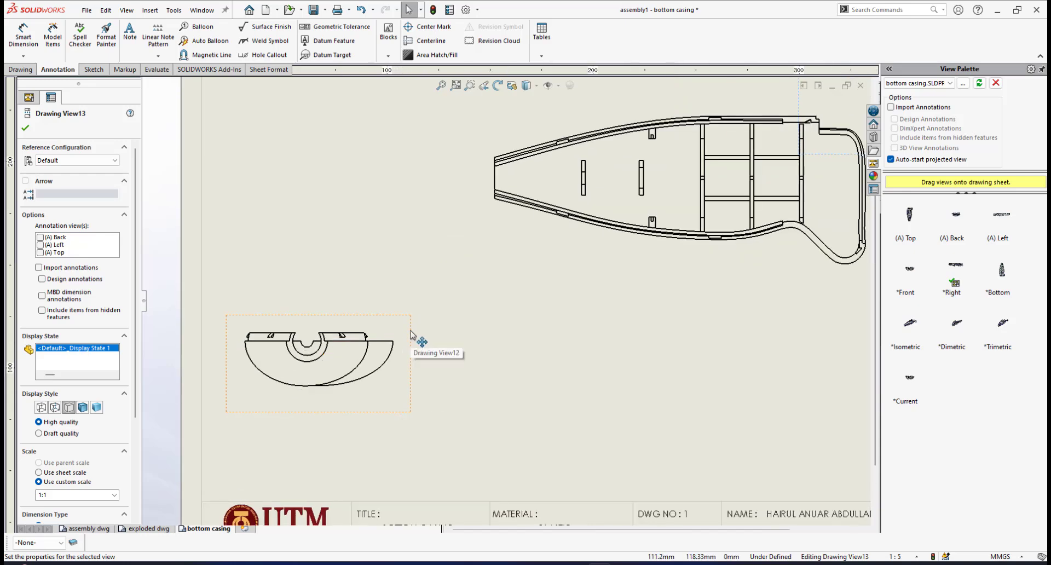
click(411, 334)
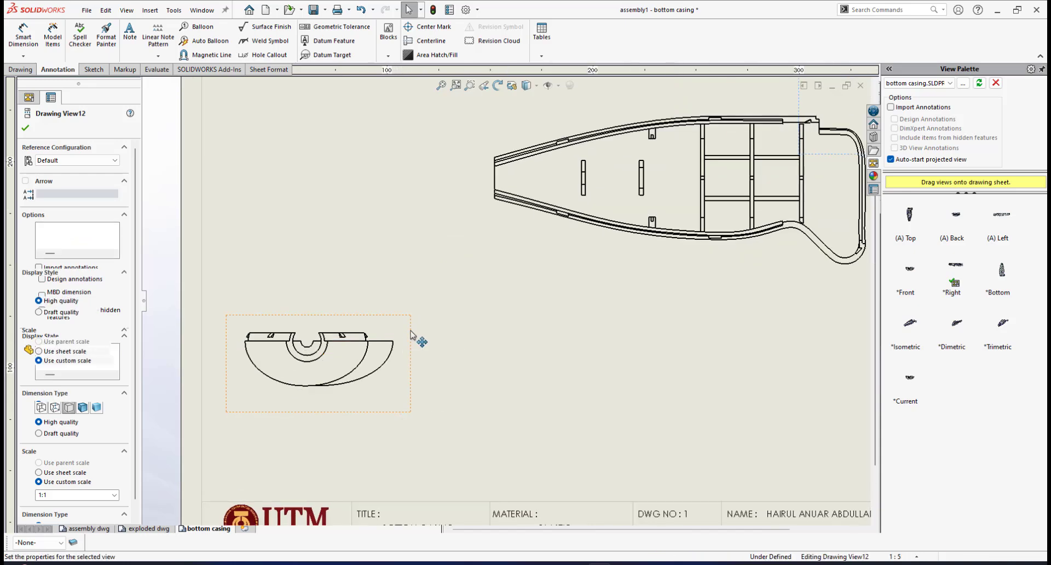
click(536, 85)
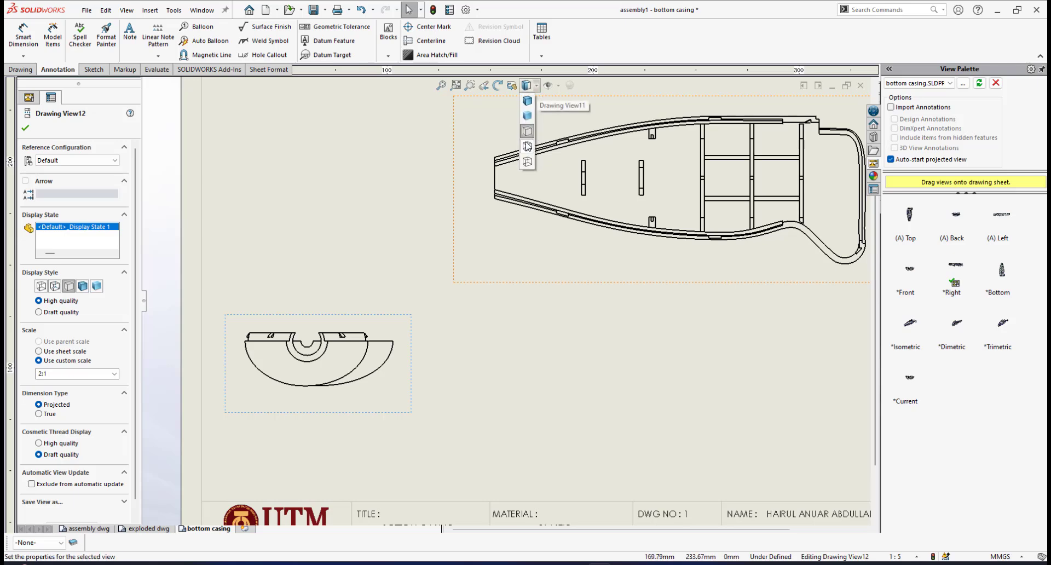
click(527, 146)
scroll(574, 263, up, 4)
Change the top view's display style to Hidden Lines Visible.
scroll(601, 255, down, 3)
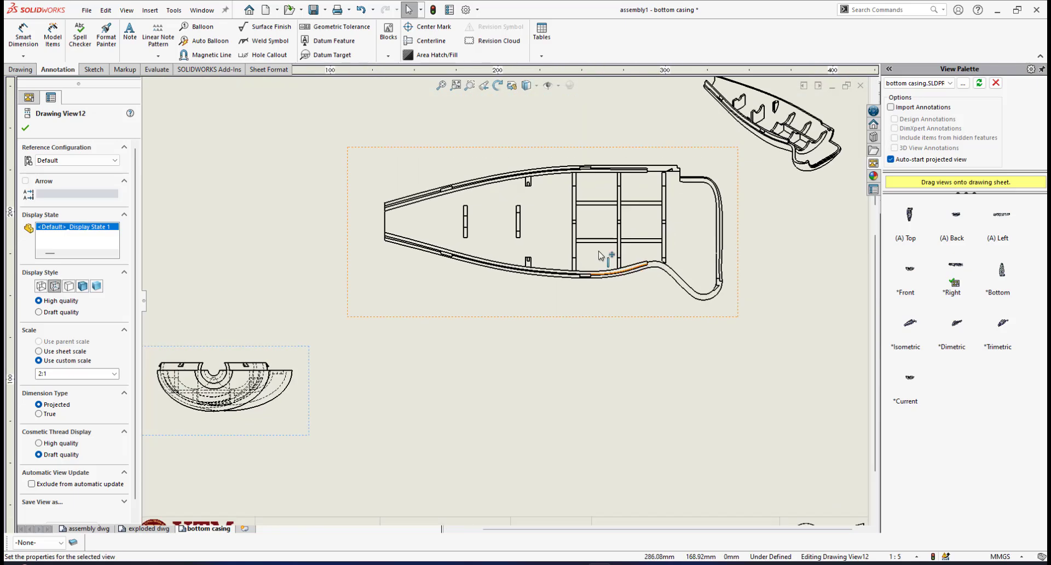
scroll(750, 236, down, 1)
scroll(695, 253, up, 1)
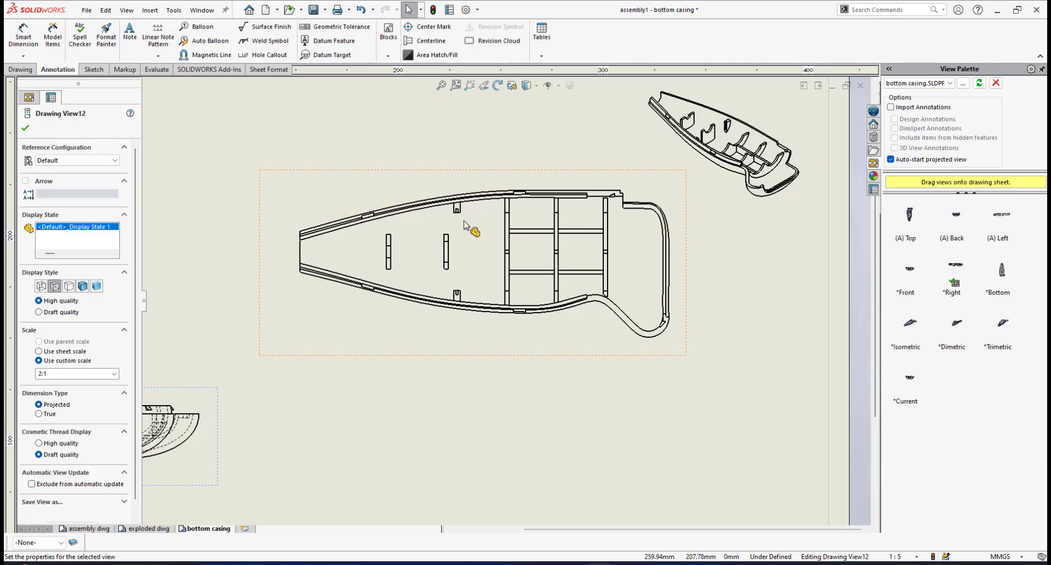
click(688, 256)
click(535, 86)
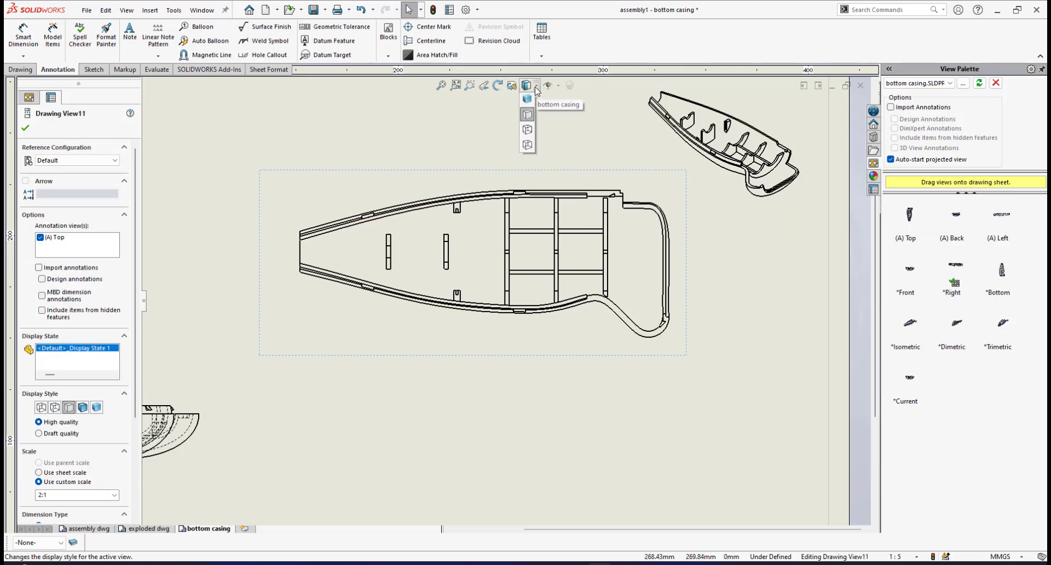
click(527, 129)
Start a section view with a horizontal cutting line running lengthwise through the middle of the top view.
scroll(522, 343, up, 2)
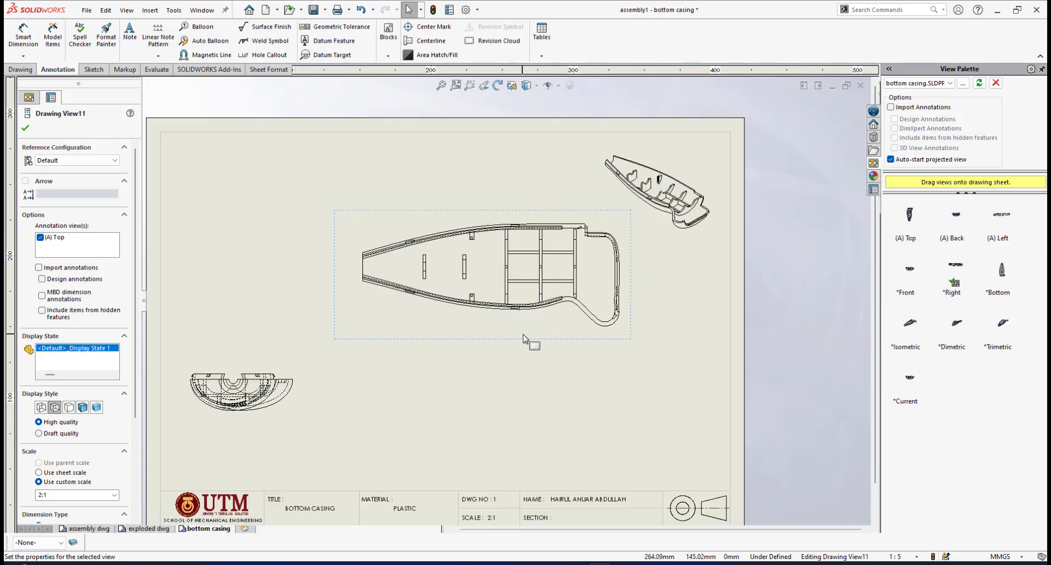
scroll(504, 333, down, 2)
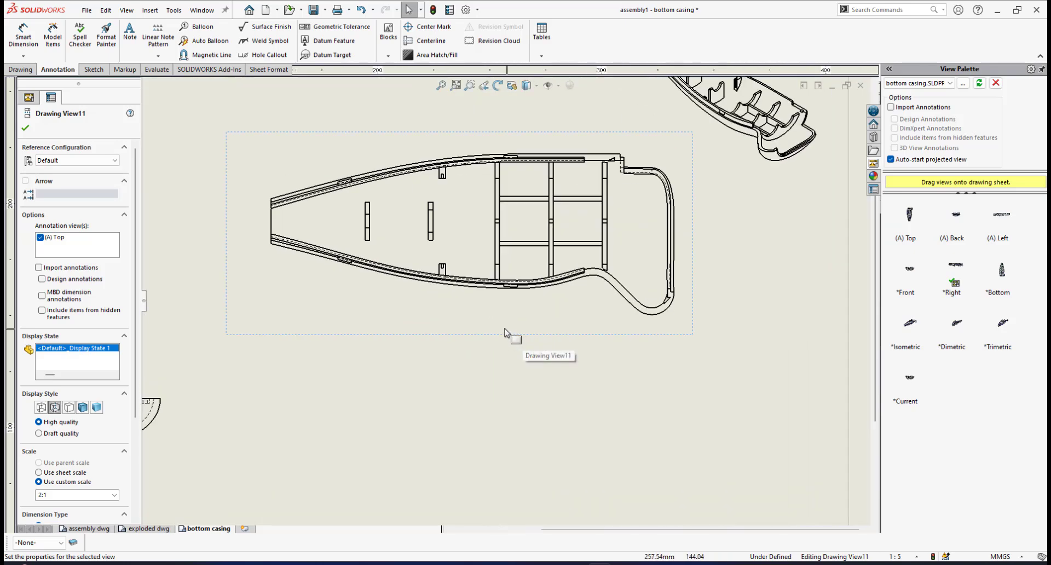
scroll(492, 286, up, 2)
scroll(282, 287, down, 2)
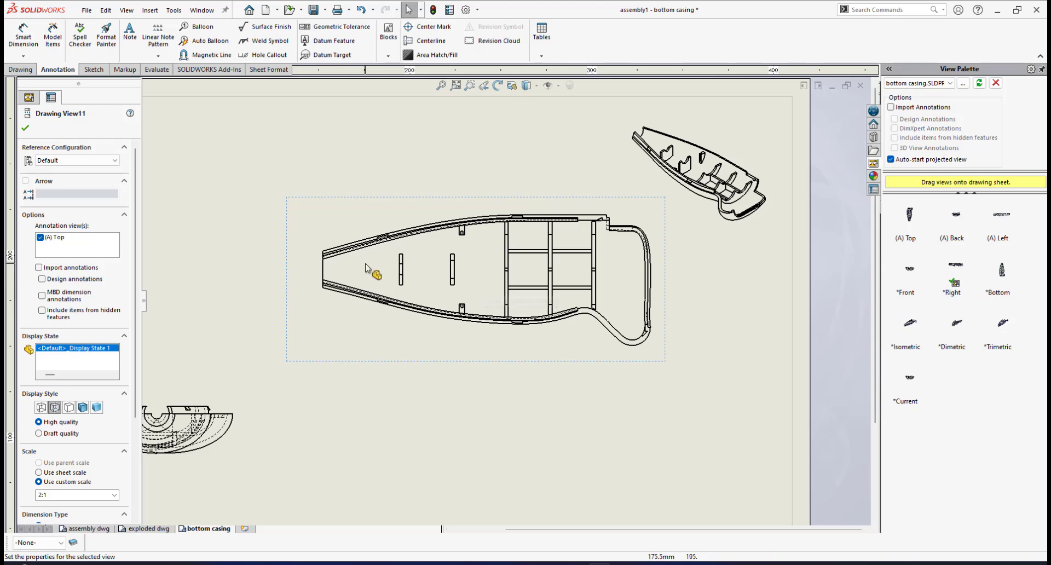
click(23, 70)
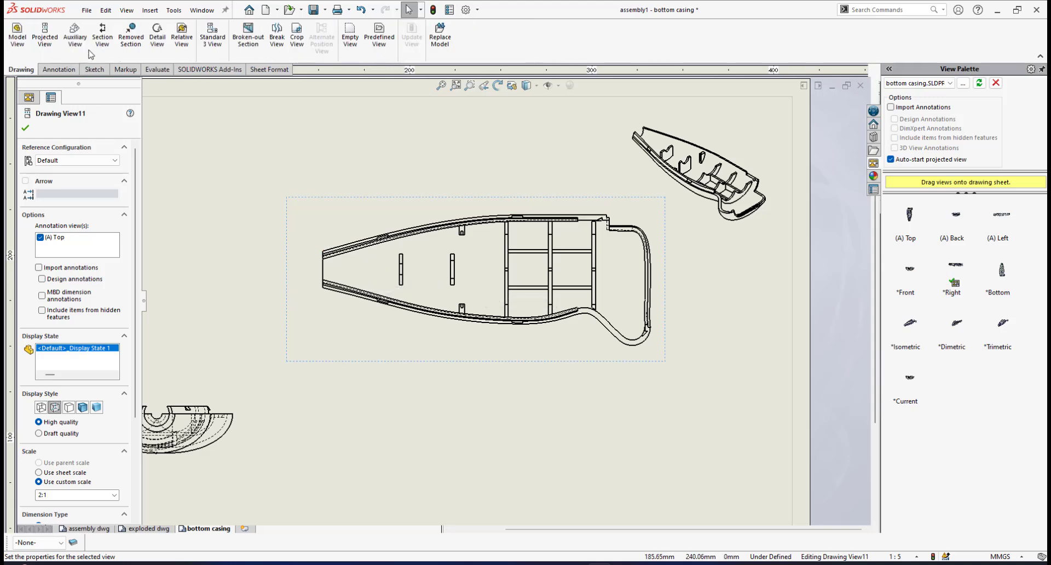
click(102, 37)
click(75, 290)
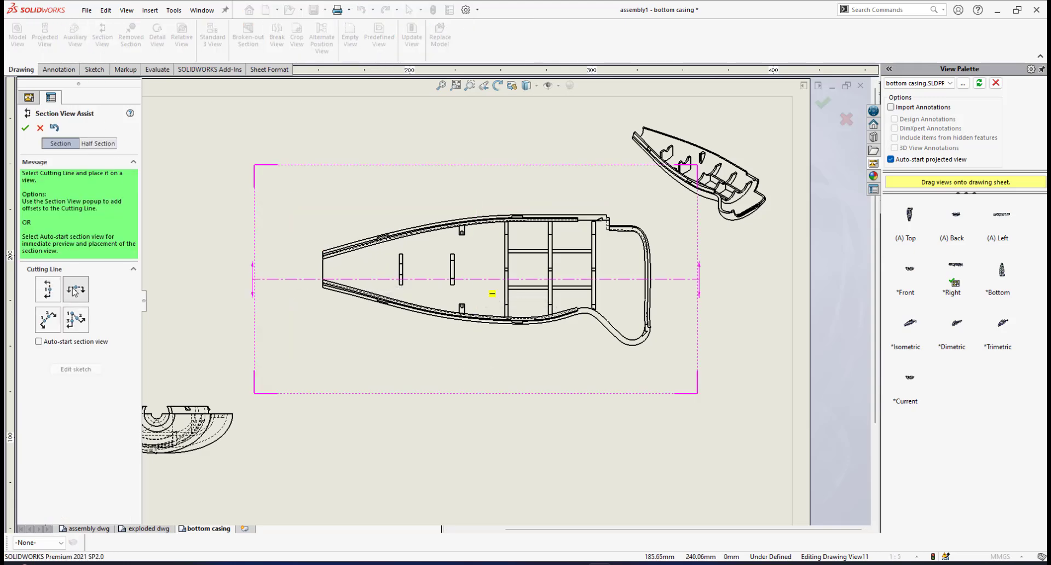
scroll(448, 289, down, 6)
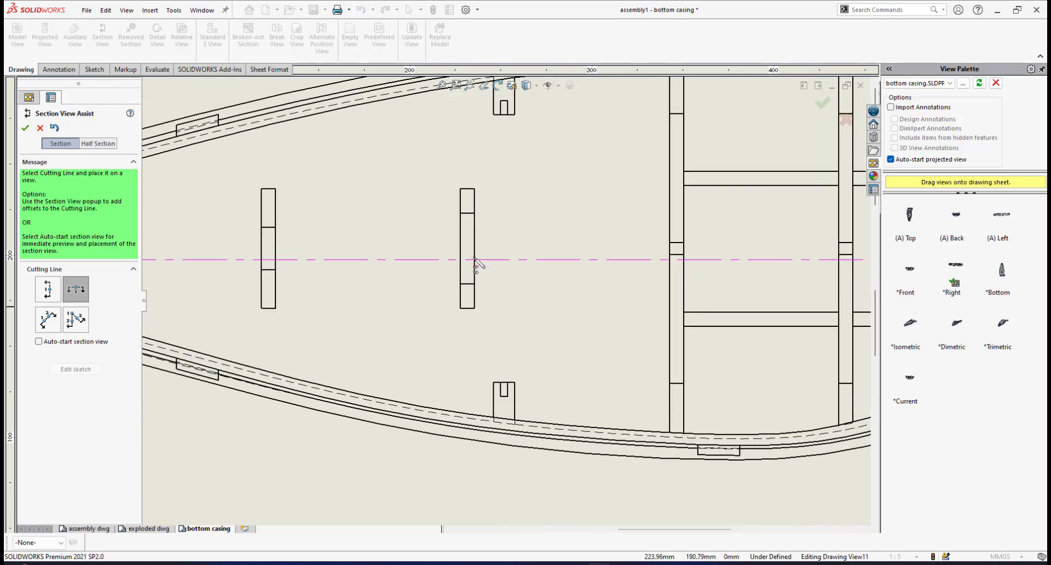
click(474, 249)
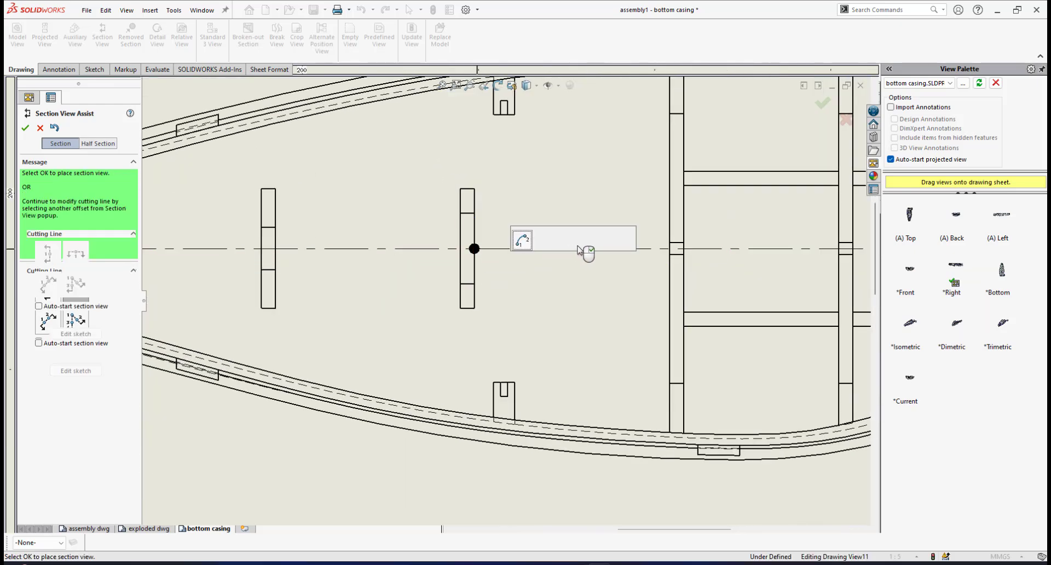
Accept the cutting line without excluding any rib features and place the section view directly below the top view.
click(612, 245)
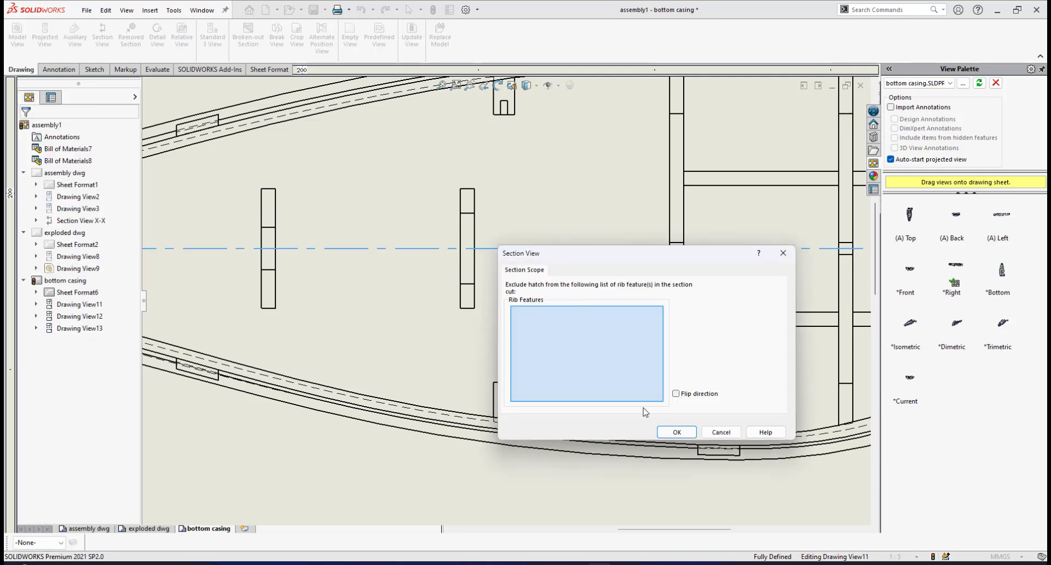
click(679, 432)
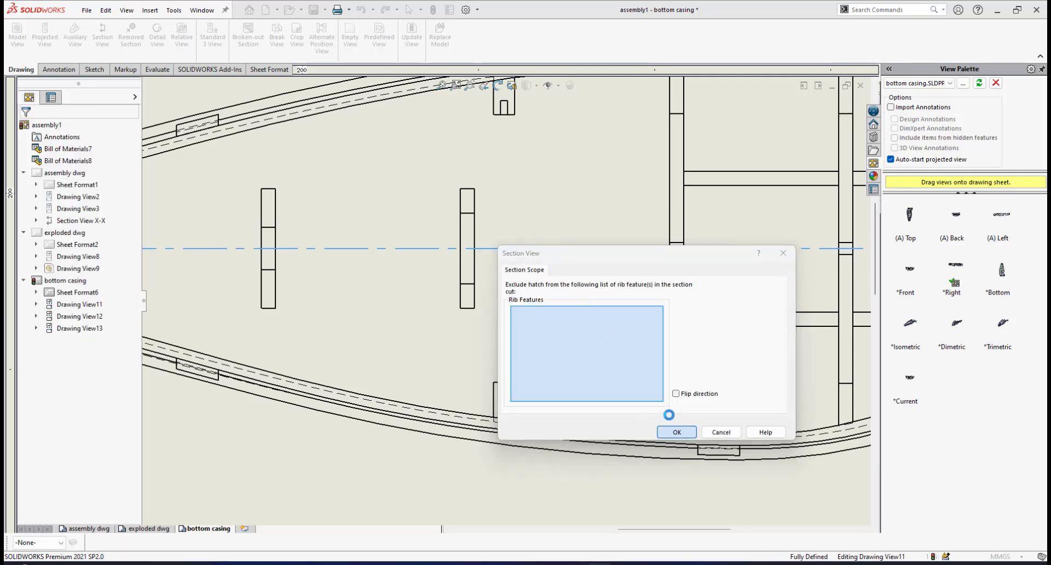
key(f)
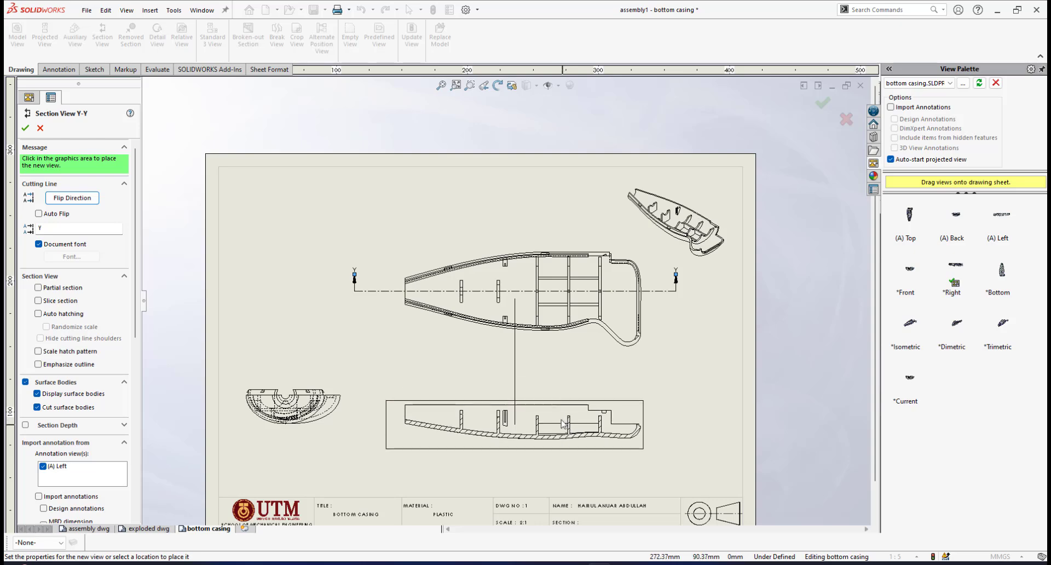
click(558, 408)
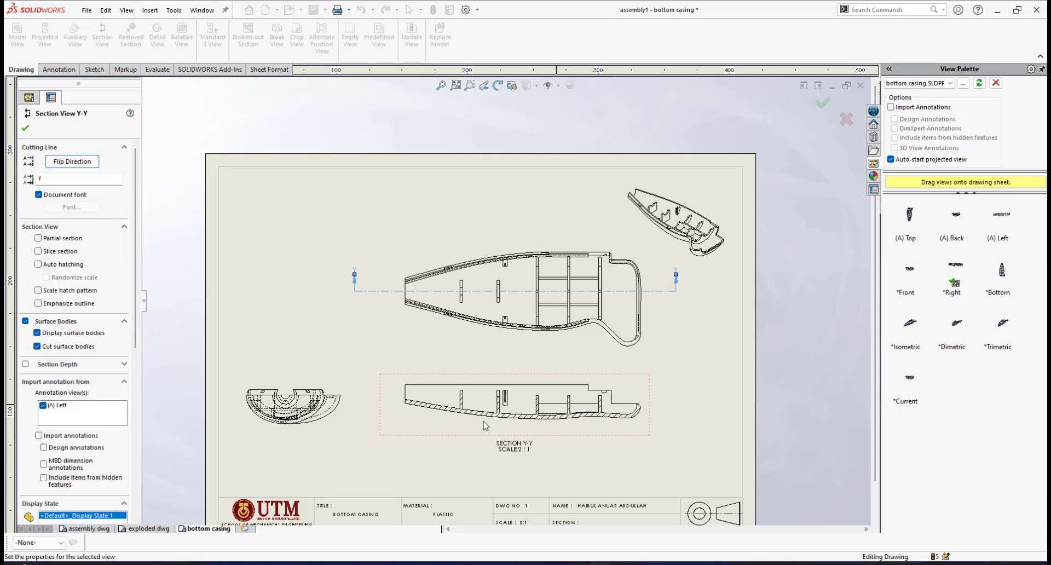
scroll(480, 409, up, 5)
key(f)
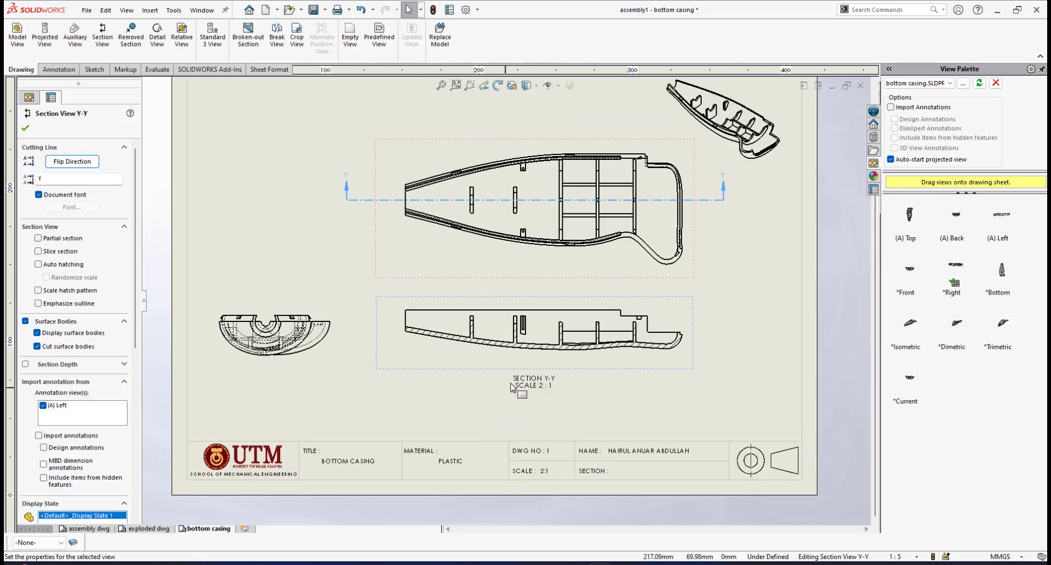
Align the half-round end view horizontally by center with the section view.
scroll(249, 315, up, 3)
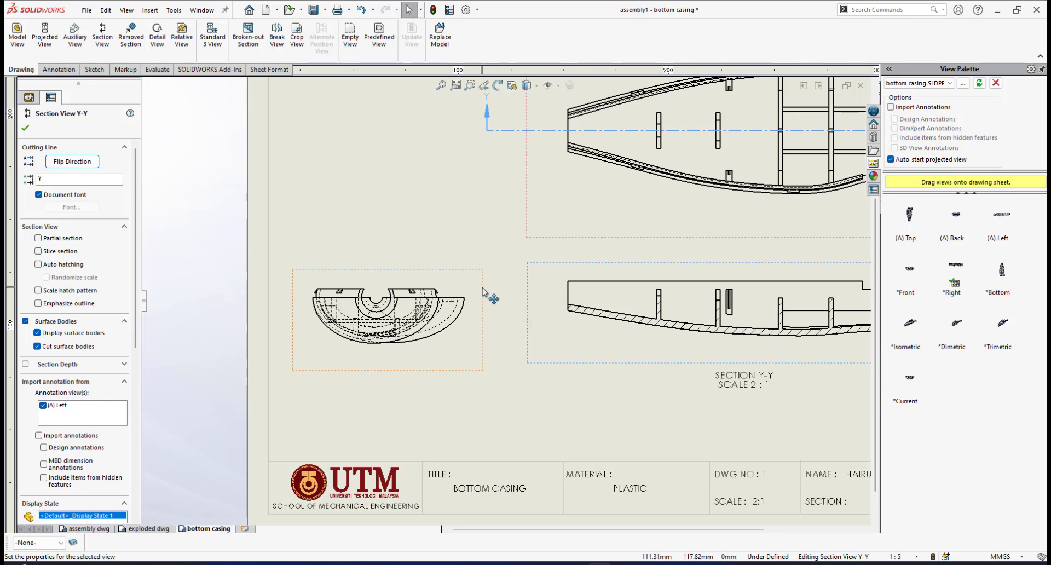
mouse_move(491, 290)
mouse_down()
mouse_move(500, 316)
mouse_move(483, 313)
mouse_move(493, 296)
mouse_move(481, 312)
mouse_move(487, 300)
mouse_up()
click(421, 321)
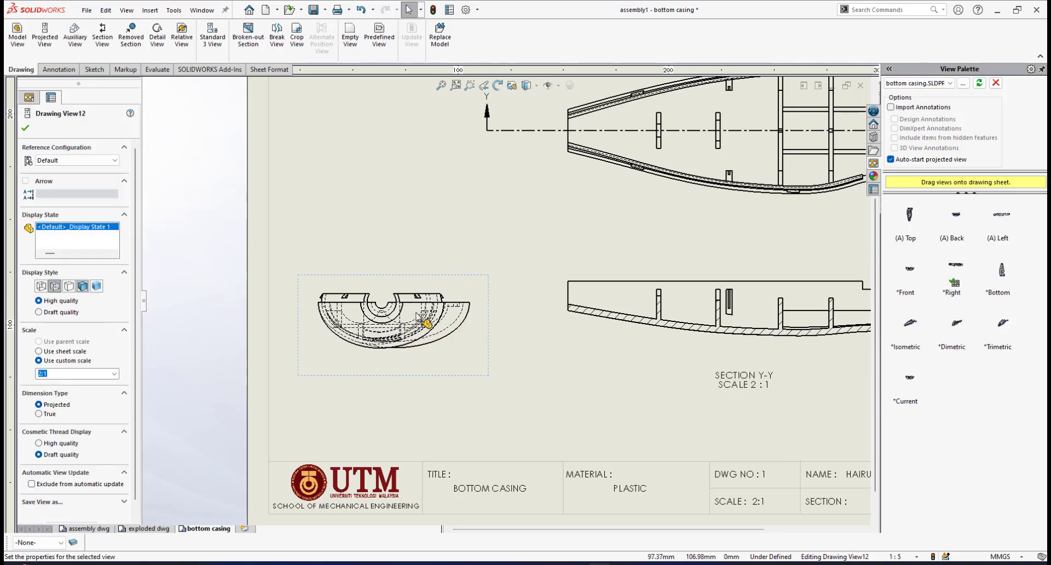
scroll(719, 313, up, 1)
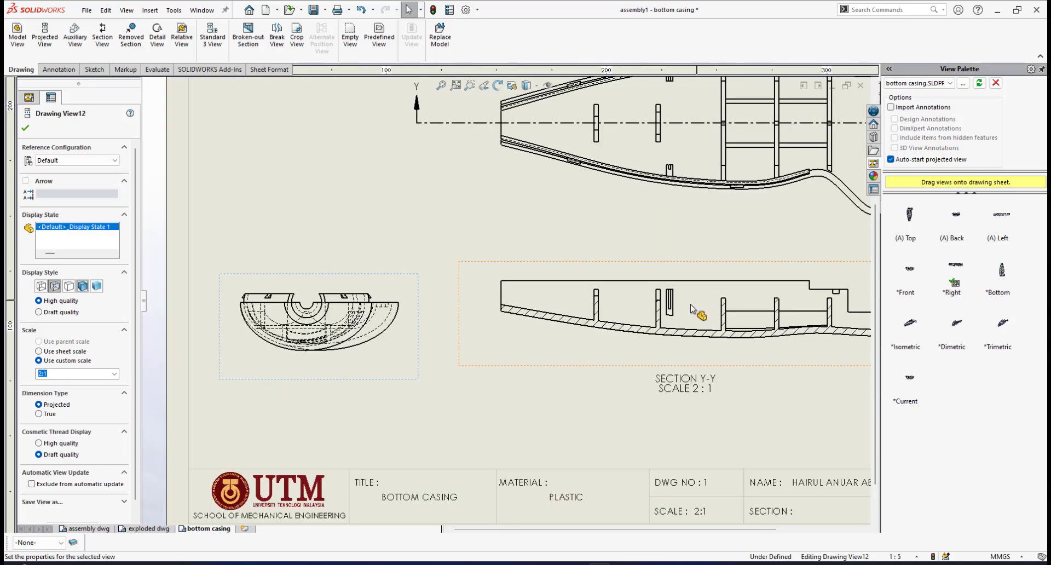
right_click(421, 309)
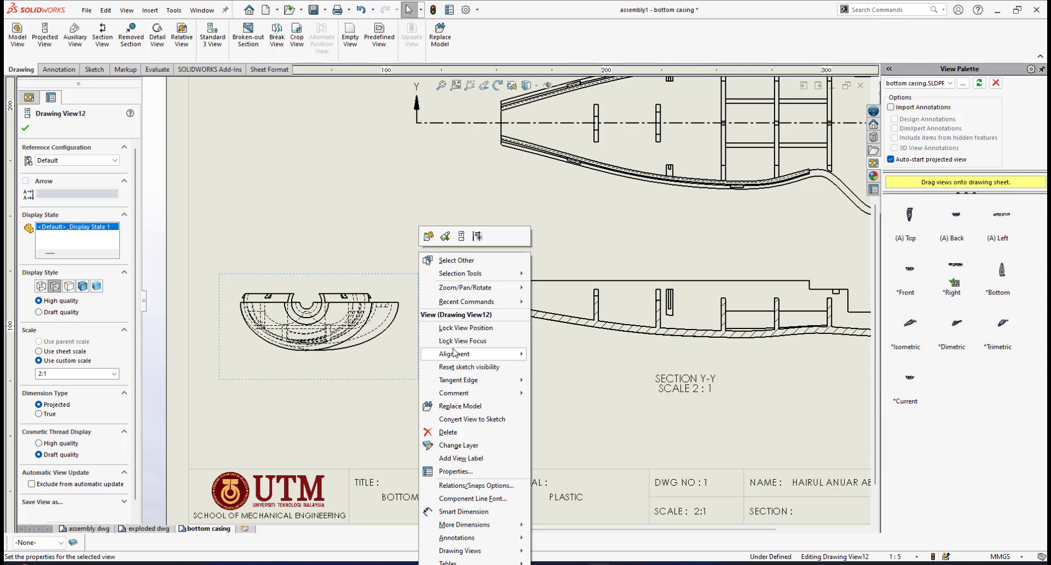
mouse_move(453, 354)
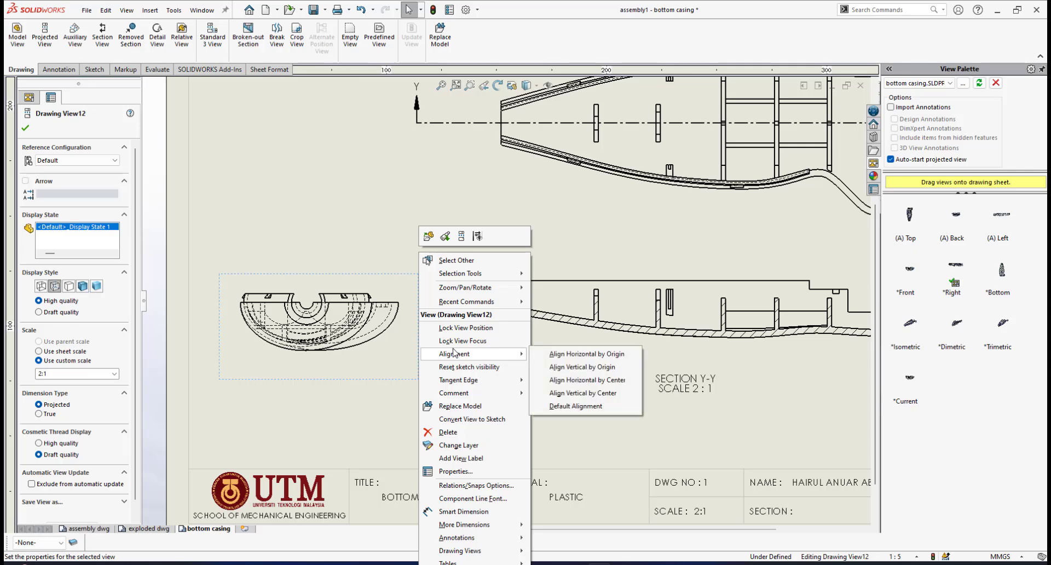
click(585, 381)
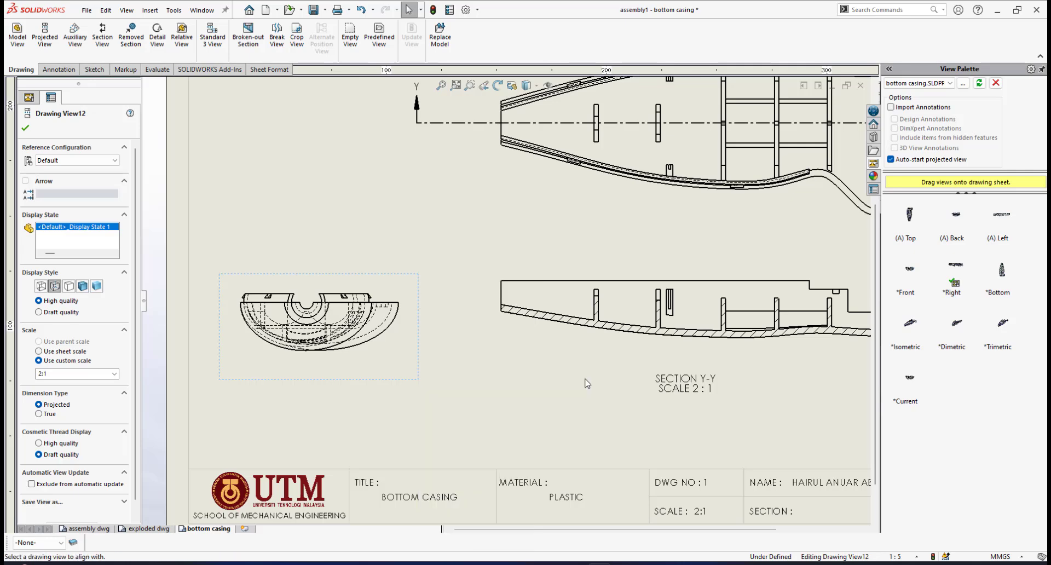
click(600, 269)
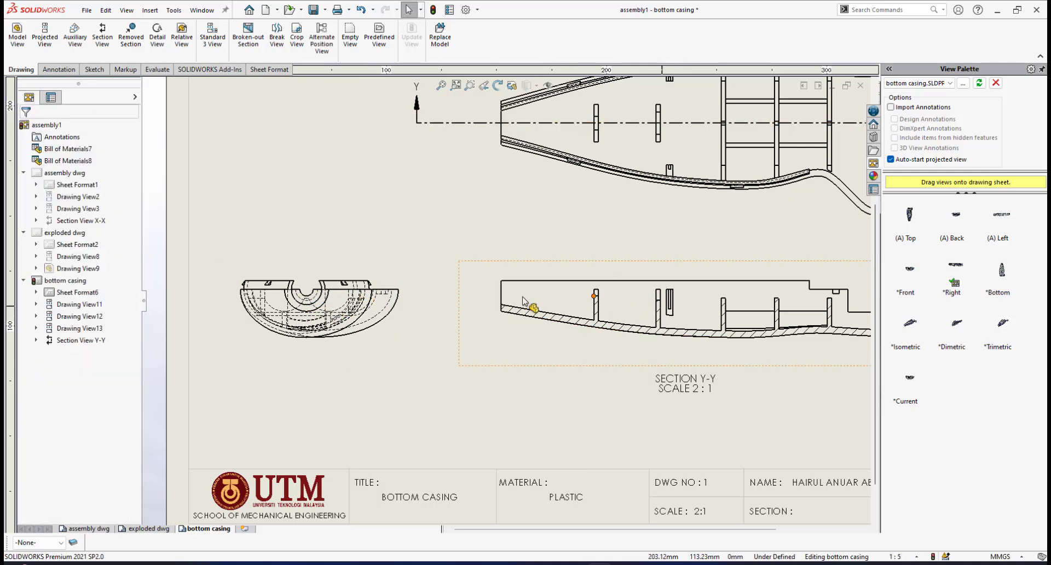
Shift the section view slightly down and move the half-round end view a little closer to it.
scroll(635, 304, up, 1)
scroll(373, 305, up, 1)
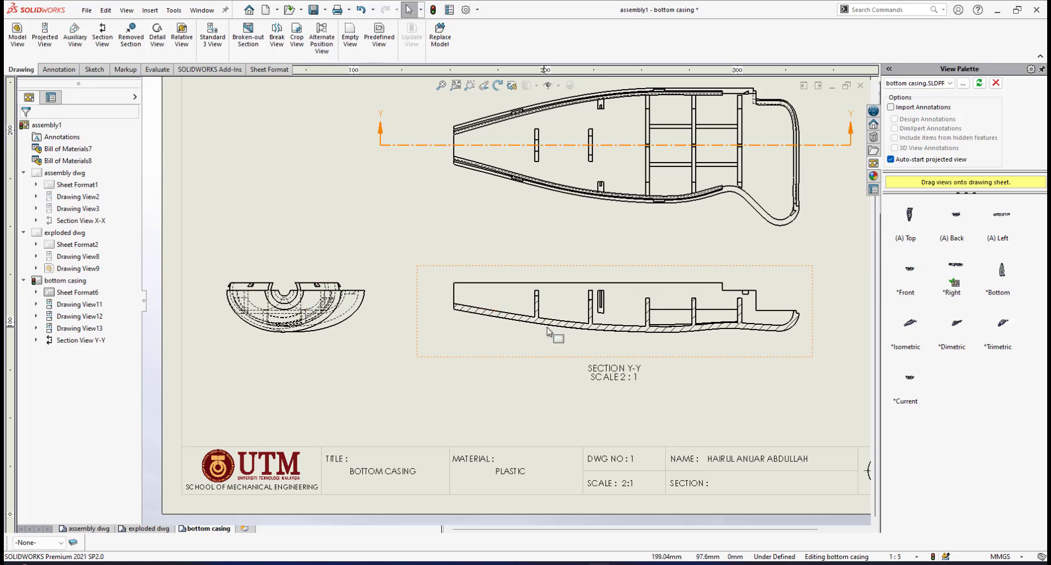
scroll(594, 300, up, 3)
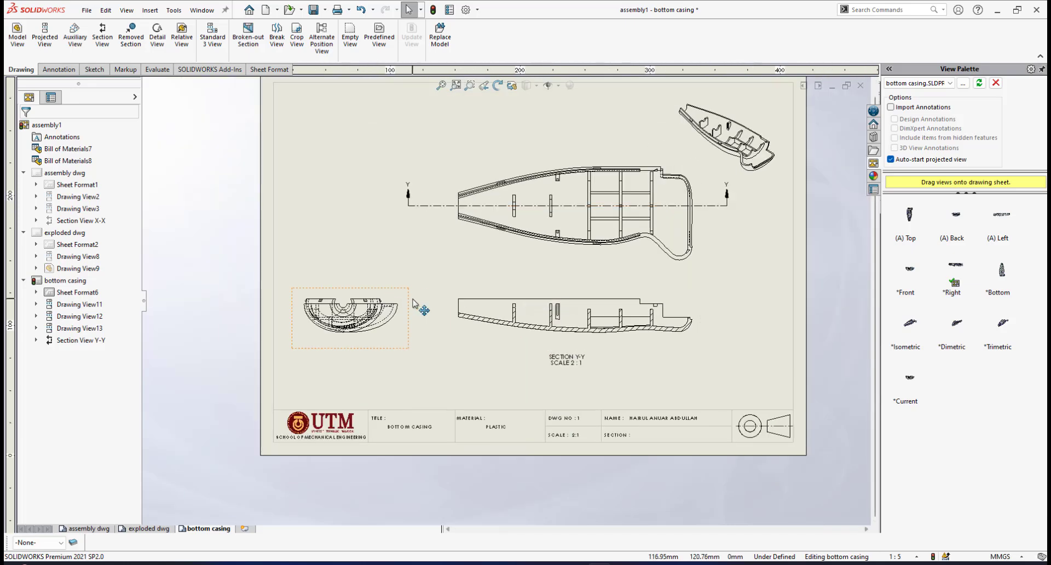
drag(561, 300, 562, 298)
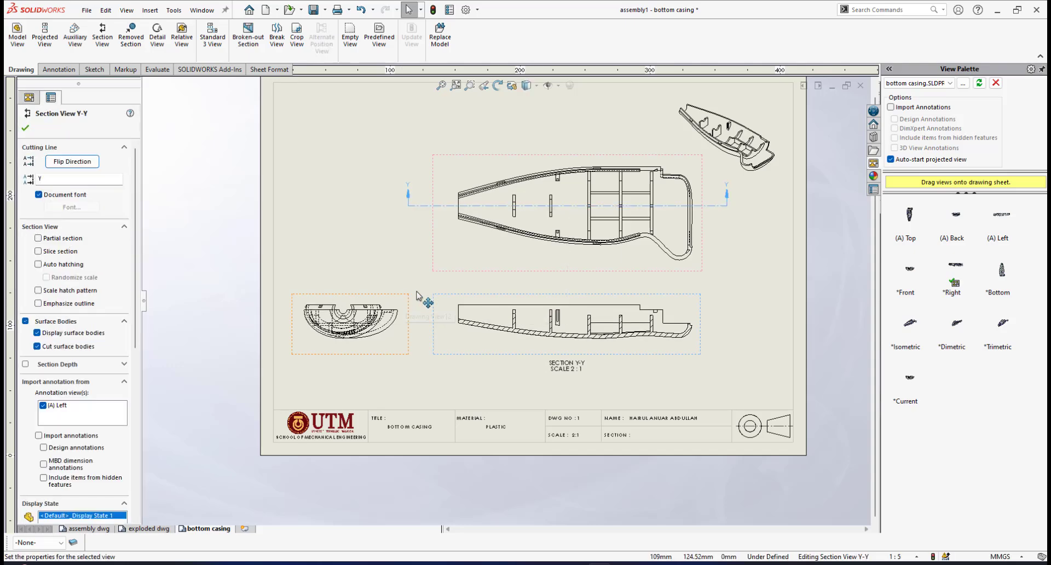
drag(417, 296, 425, 298)
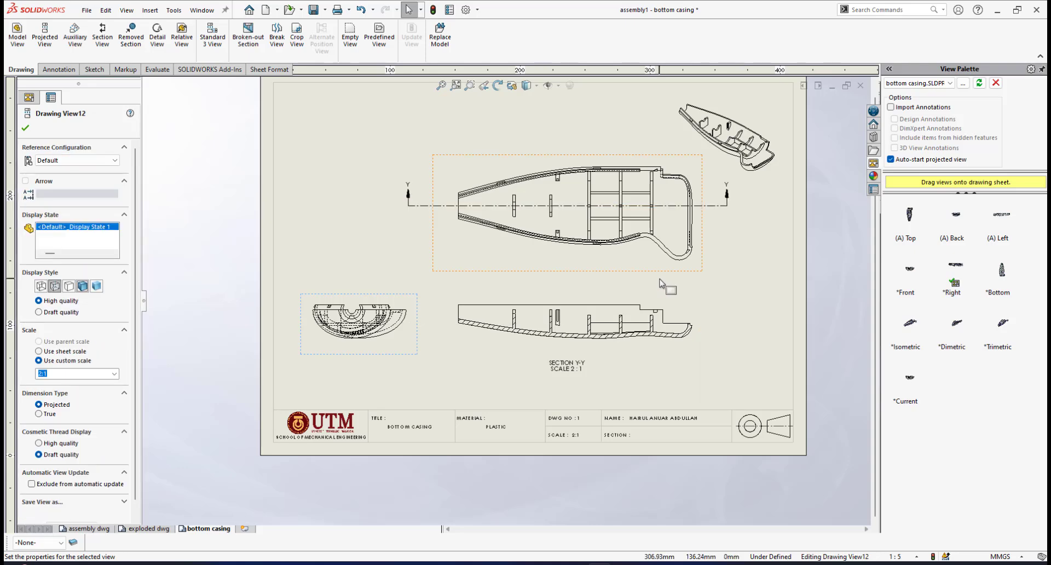
Open the sketch of the top view's section cutting line for editing.
scroll(681, 275, down, 3)
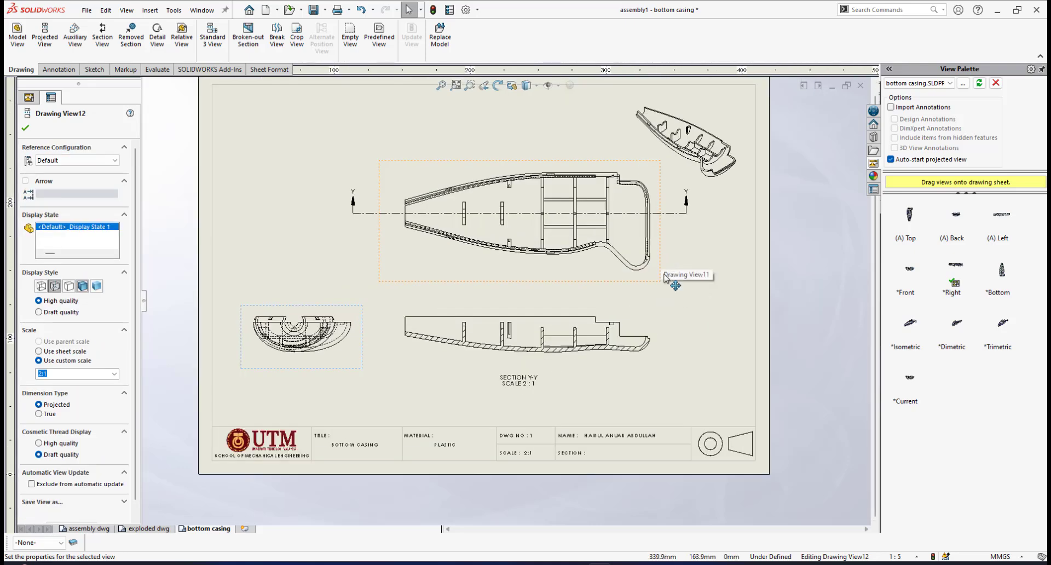
scroll(657, 247, down, 2)
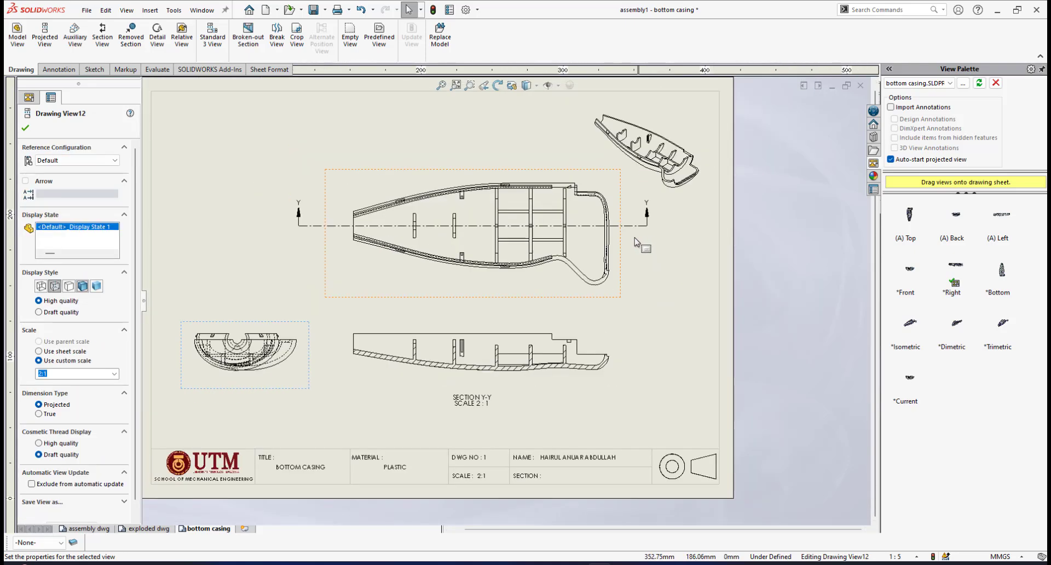
scroll(614, 253, down, 3)
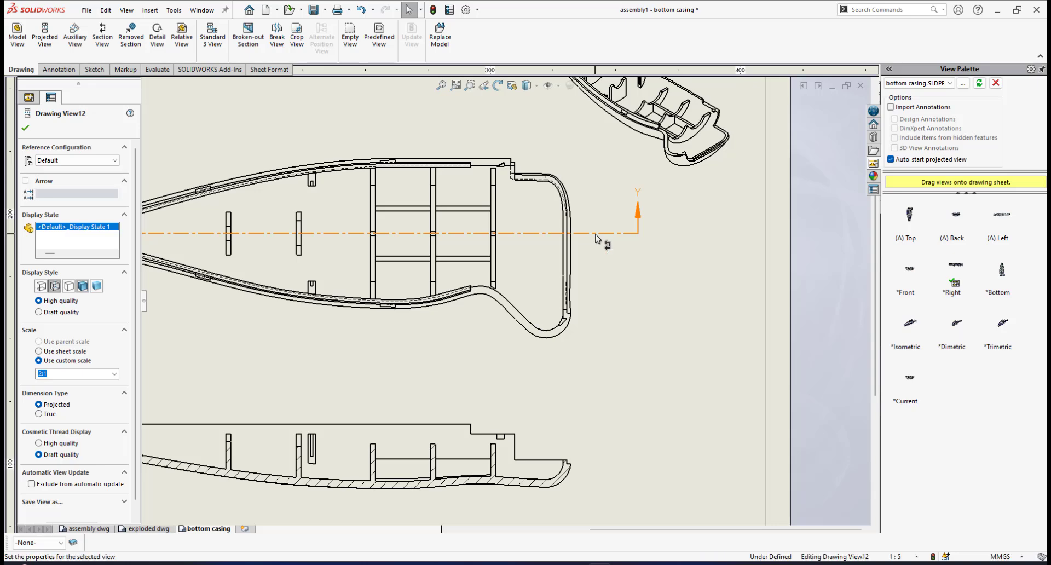
right_click(597, 233)
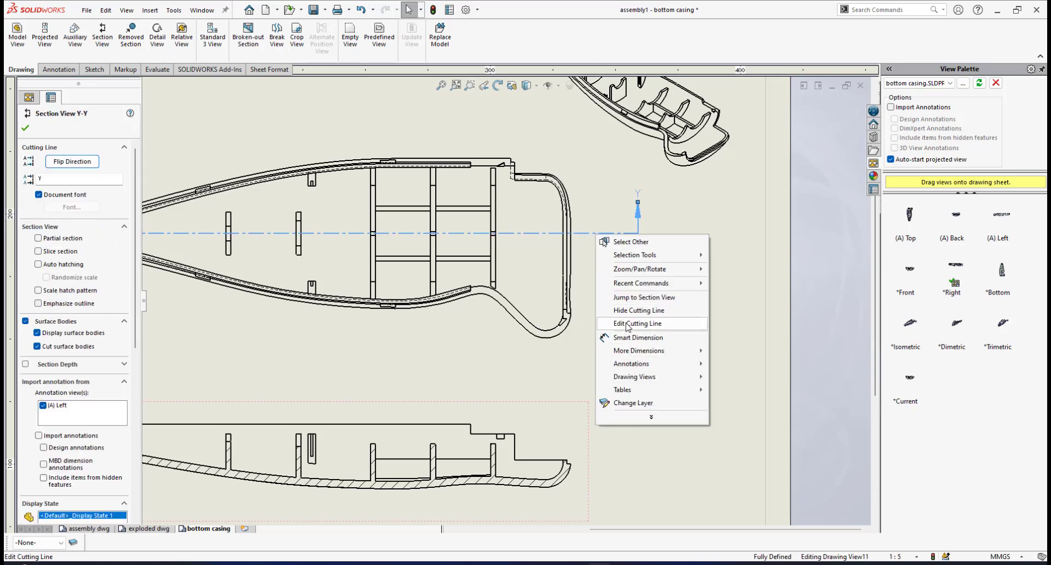
key(Escape)
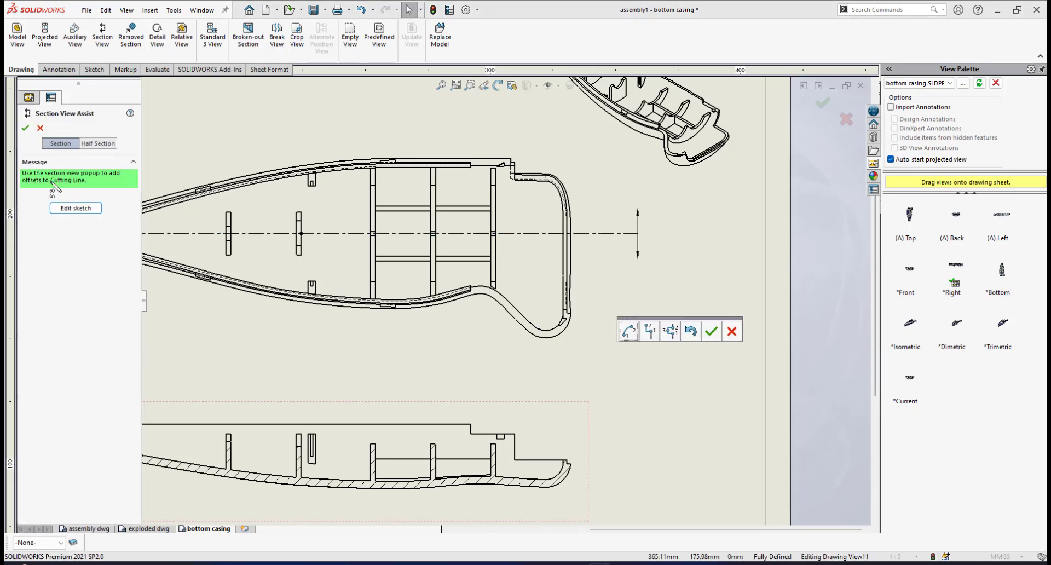
click(74, 209)
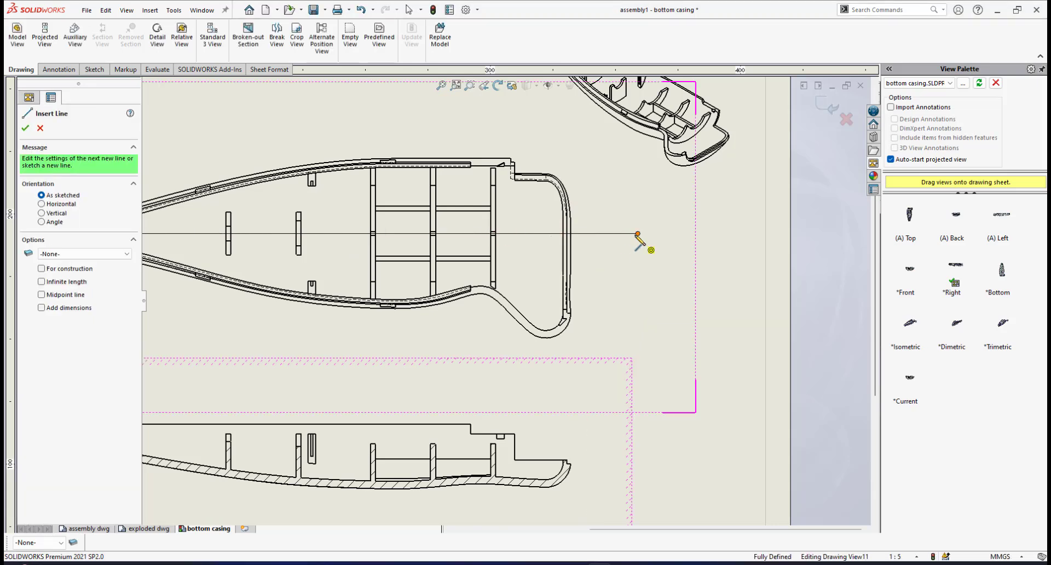
key(Escape)
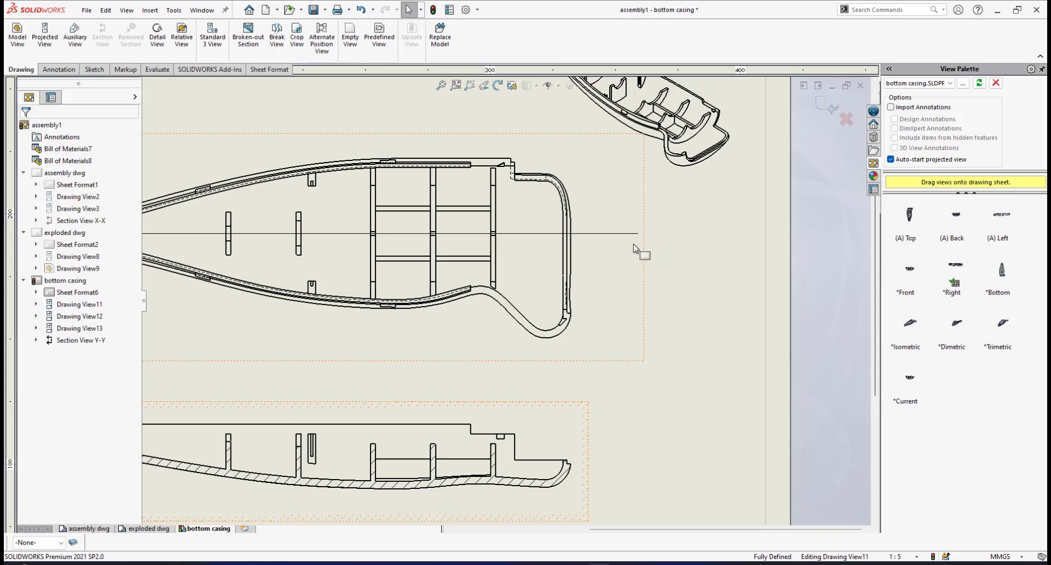
Shorten both ends of the cutting line so they extend only slightly beyond the casing outline, and exit the sketch.
drag(637, 234, 600, 235)
scroll(575, 258, up, 3)
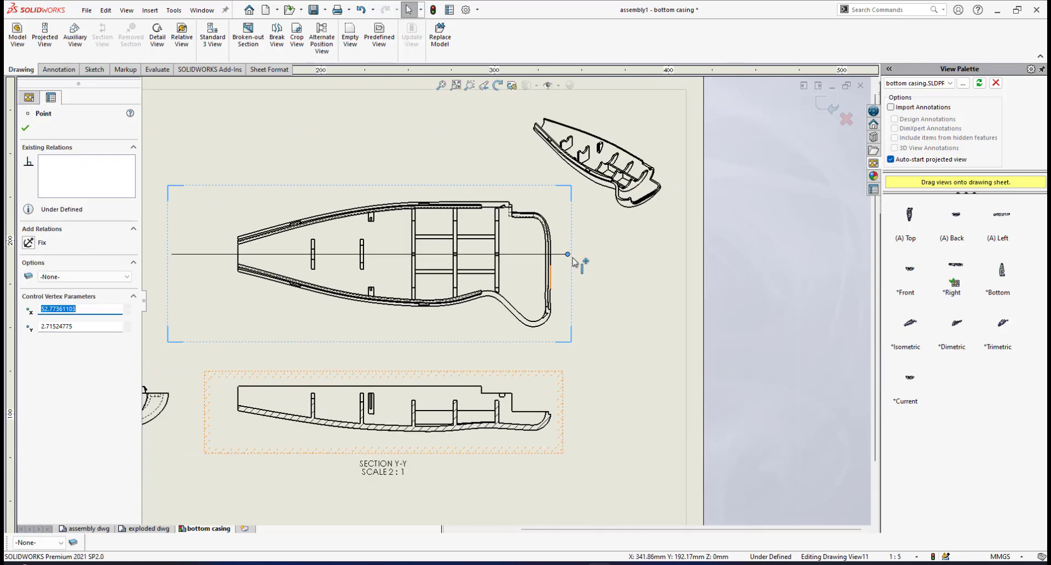
scroll(253, 305, down, 2)
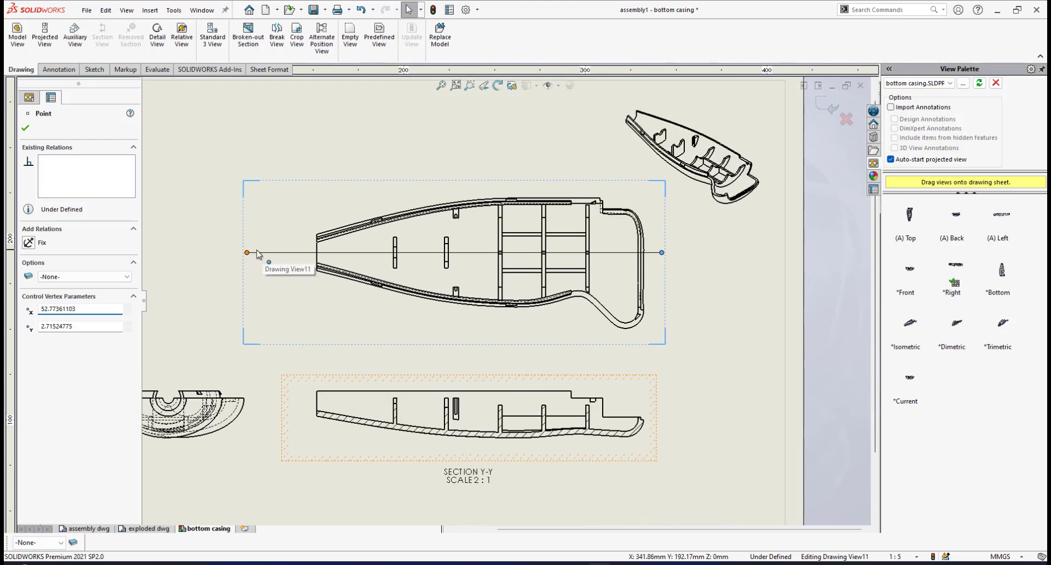
drag(247, 252, 291, 255)
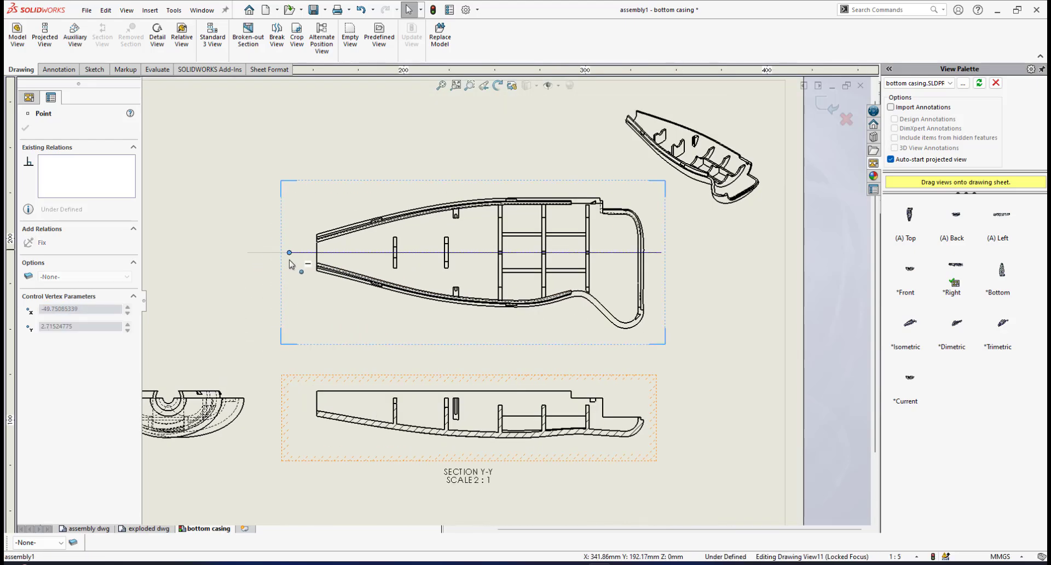
key(Escape)
key(f)
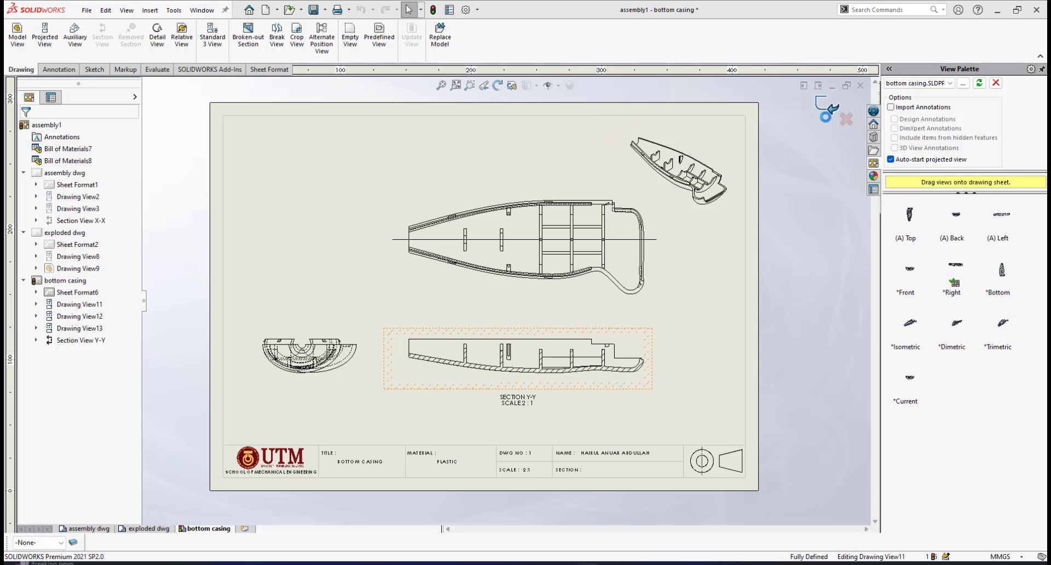
click(655, 255)
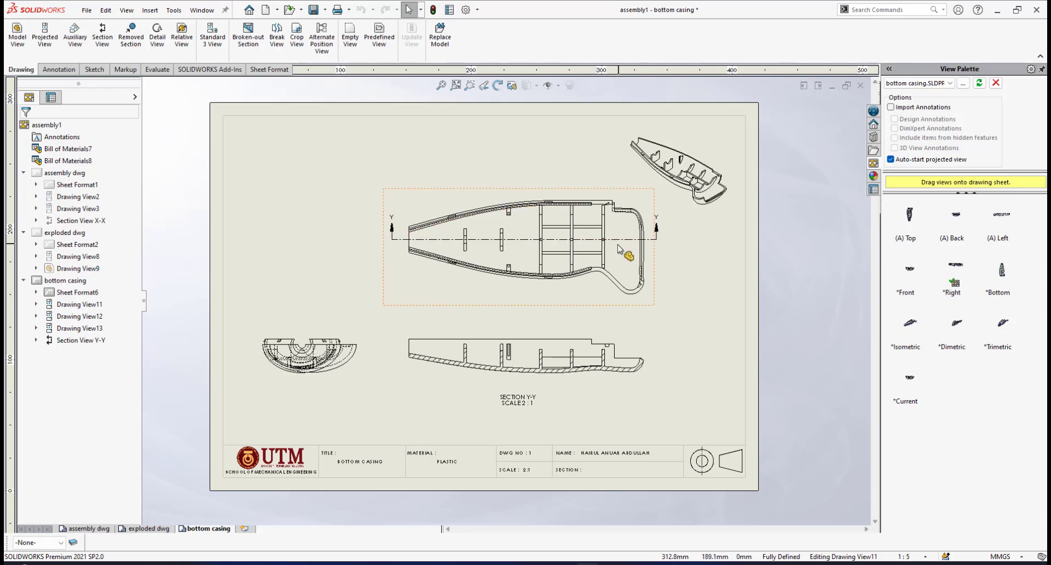
Change the section view's label letter to X and accept reusing the existing label.
scroll(512, 360, down, 3)
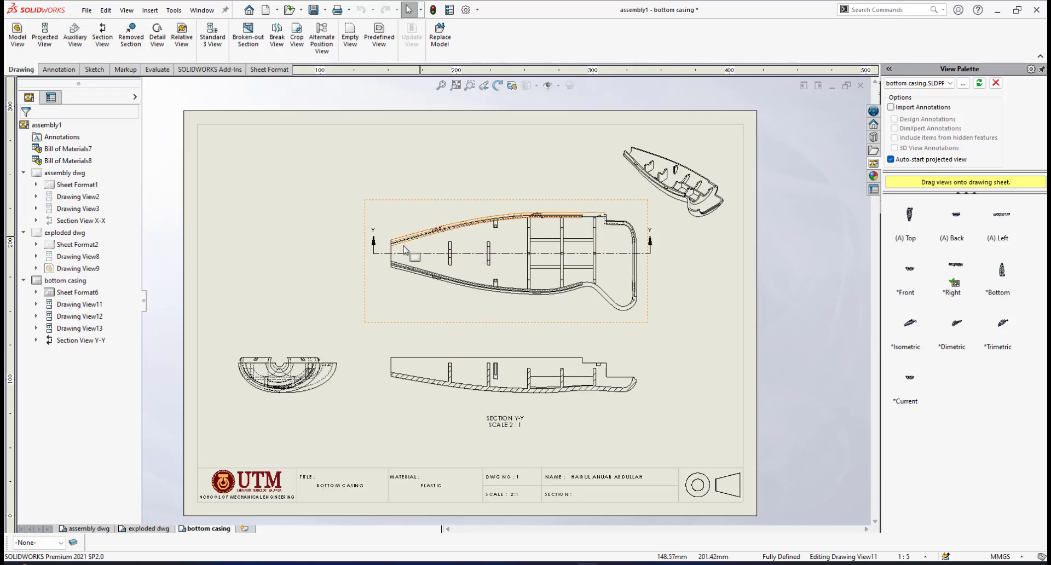
scroll(404, 250, down, 1)
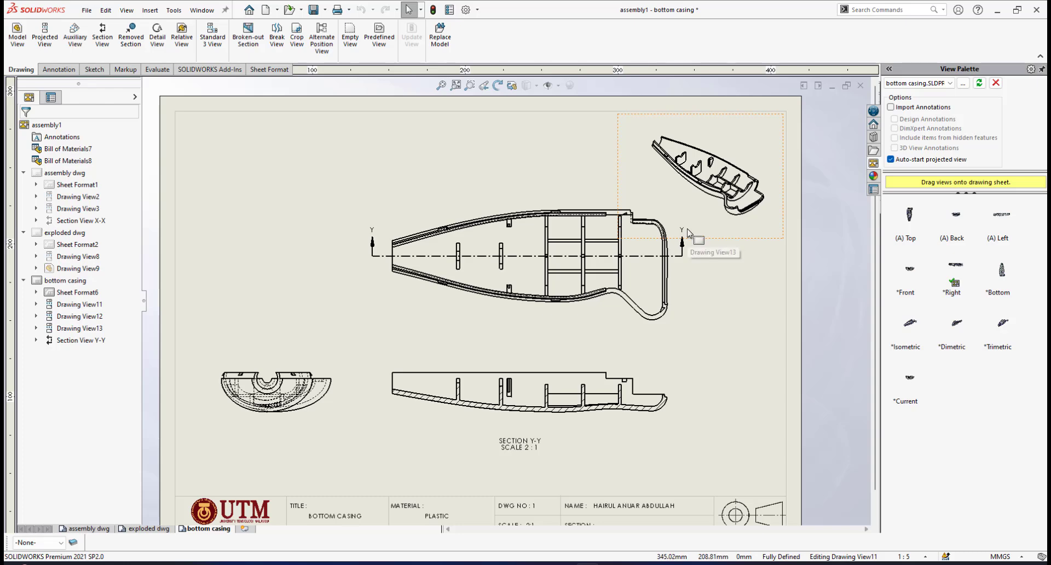
click(681, 256)
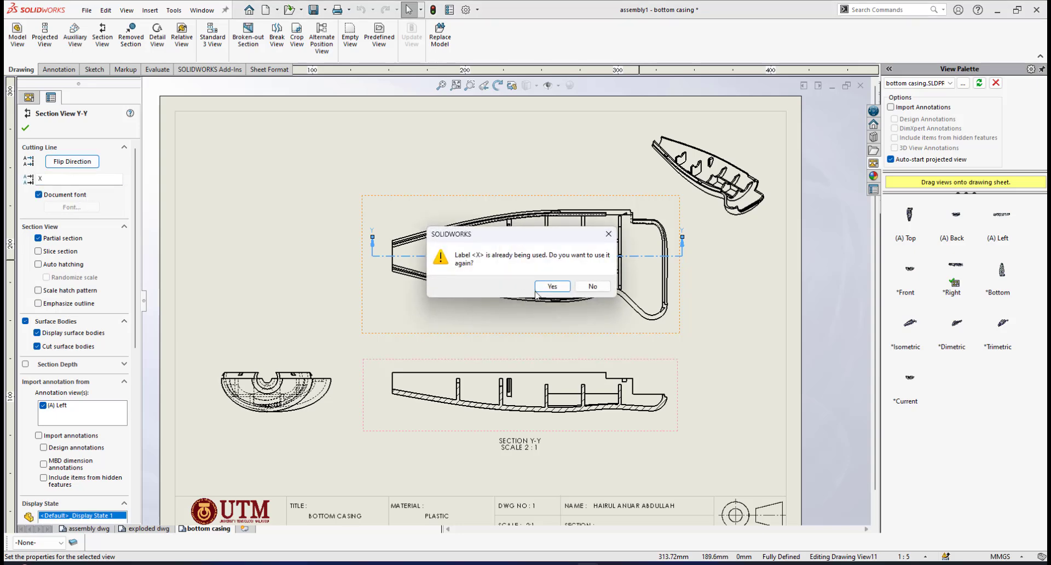
click(551, 286)
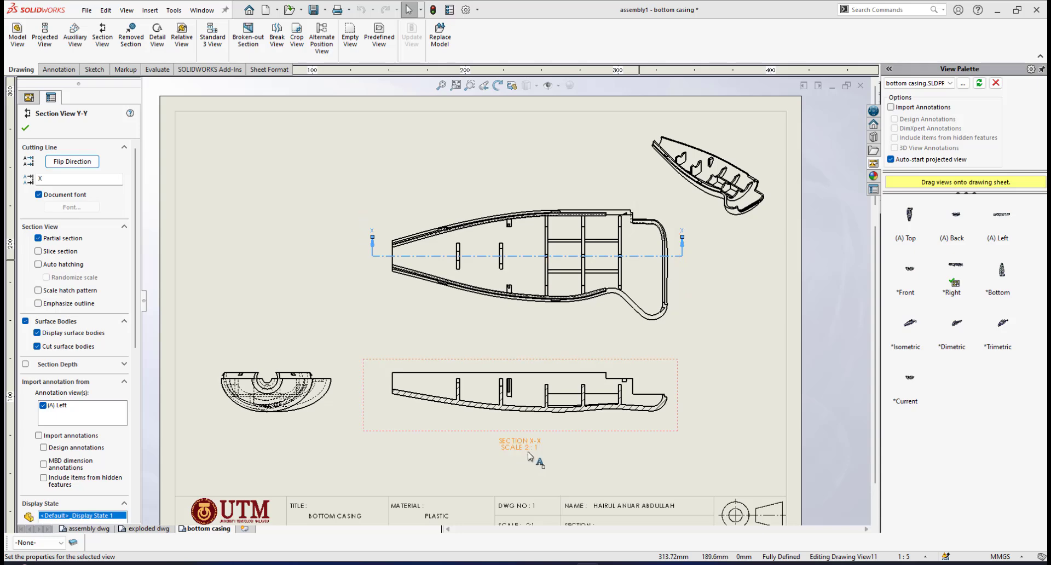
Delete the scale line from the section view's label and move the remaining label slightly farther below the view.
scroll(530, 456, down, 4)
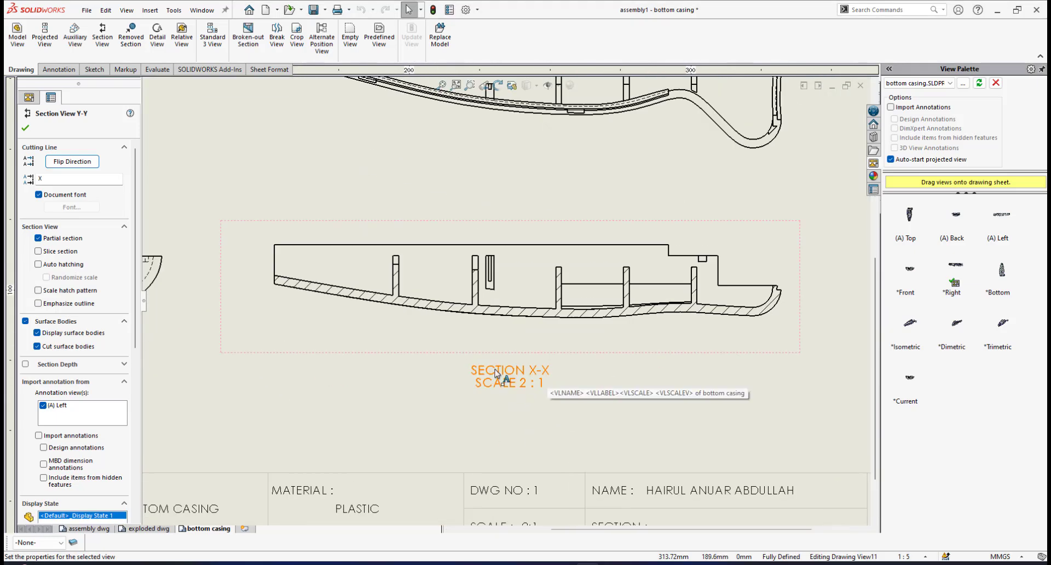
scroll(499, 375, up, 2)
scroll(509, 373, down, 1)
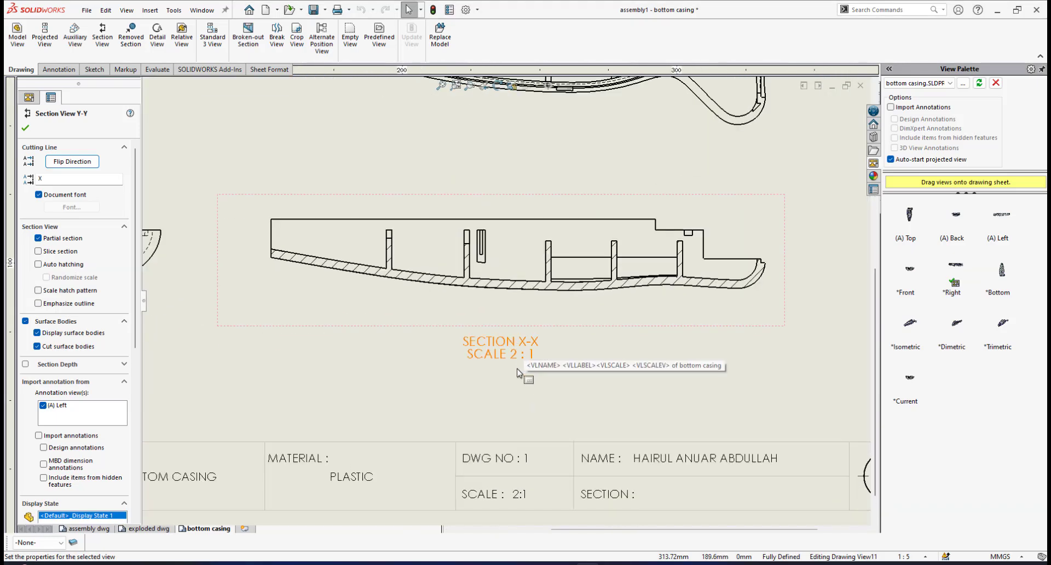
scroll(530, 358, up, 2)
scroll(507, 354, down, 1)
click(500, 351)
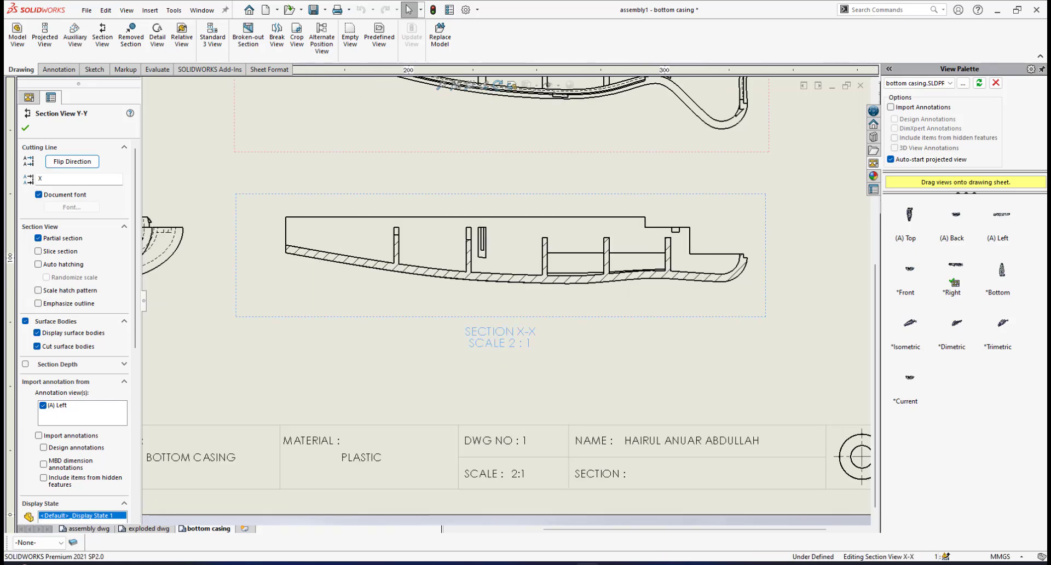
key(n)
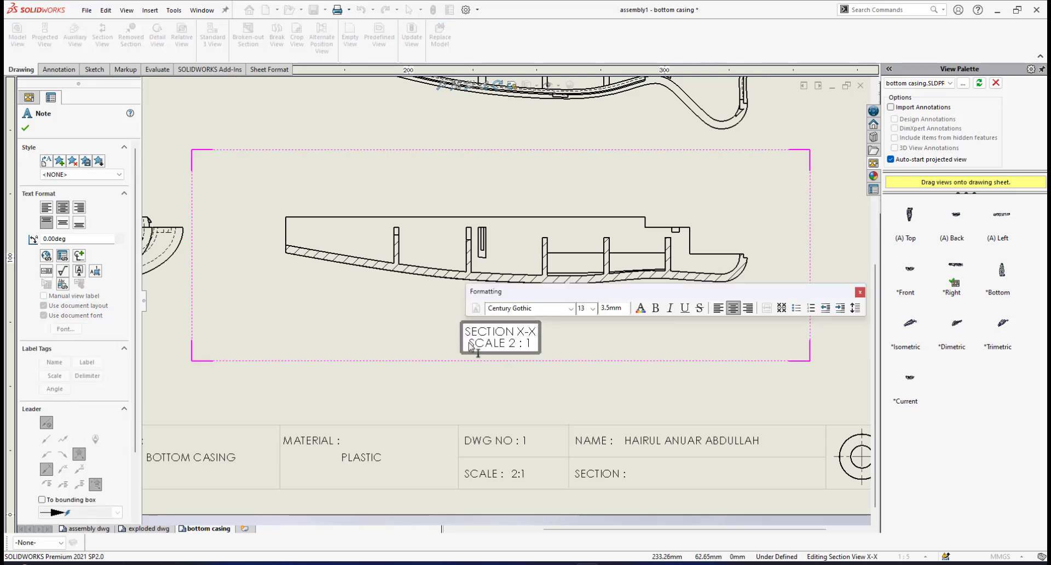
drag(491, 343, 546, 349)
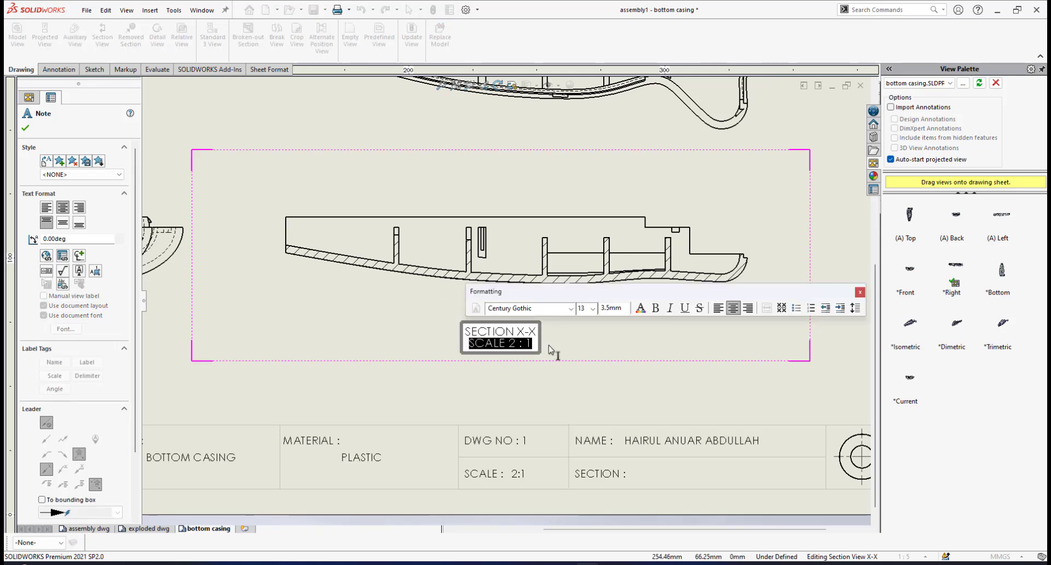
key(BackSpace)
key(BackSpace)
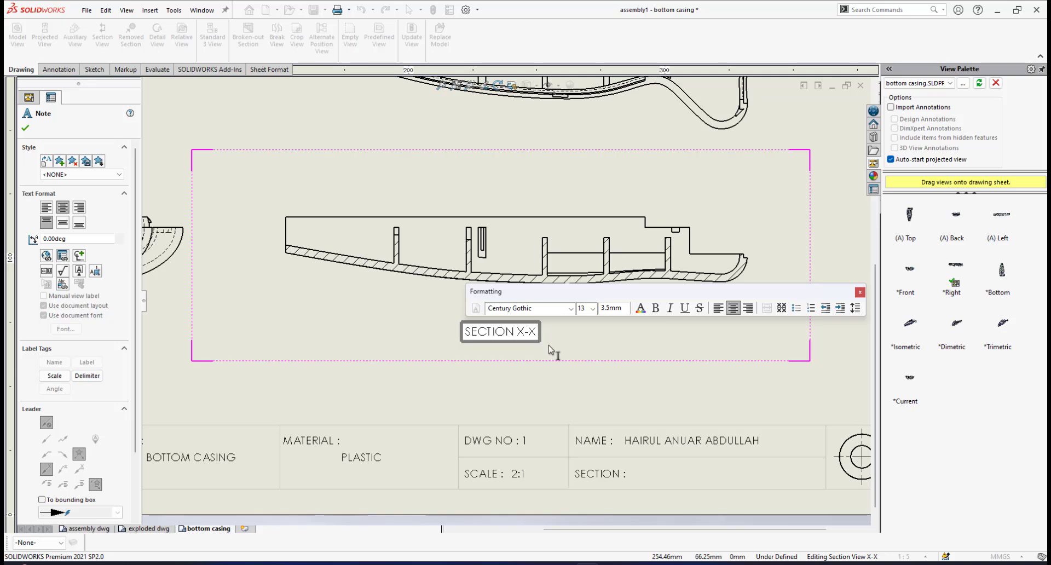
click(577, 380)
click(529, 366)
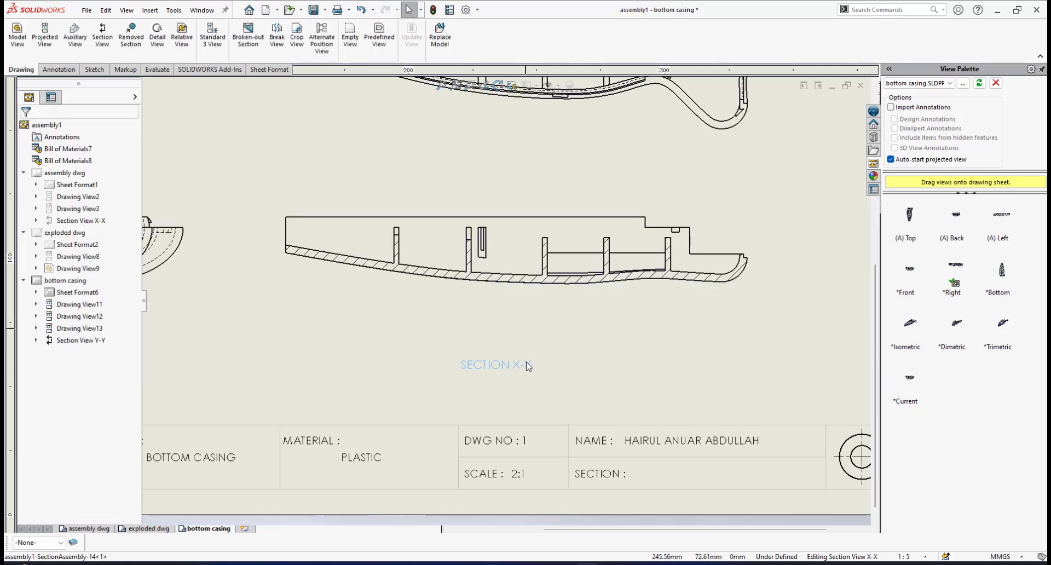
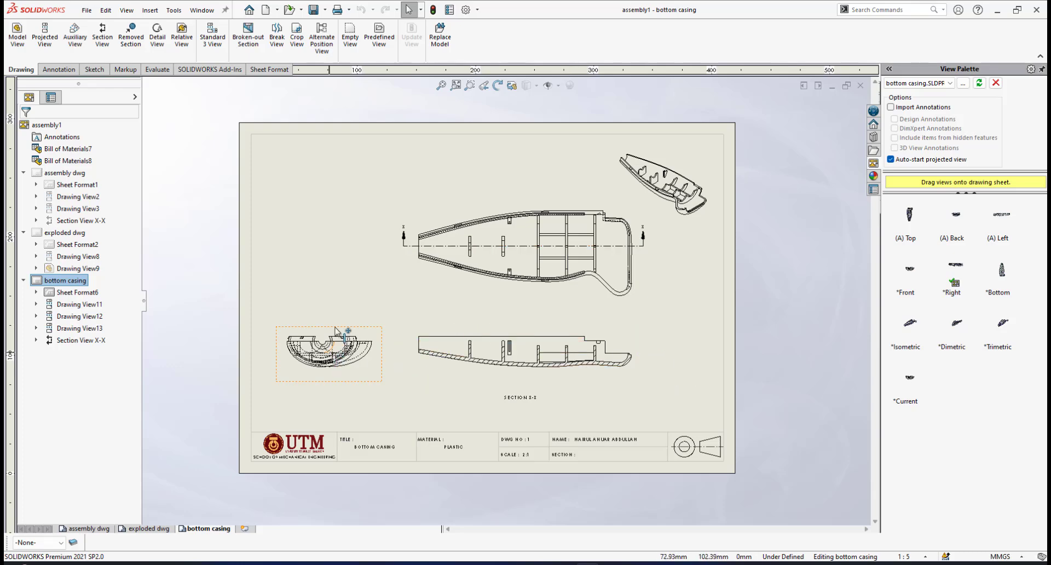
Autodimension all entities in the section view using the Baseline scheme, with horizontal dimensions below and vertical dimensions right of the view.
scroll(549, 249, down, 1)
scroll(547, 238, down, 1)
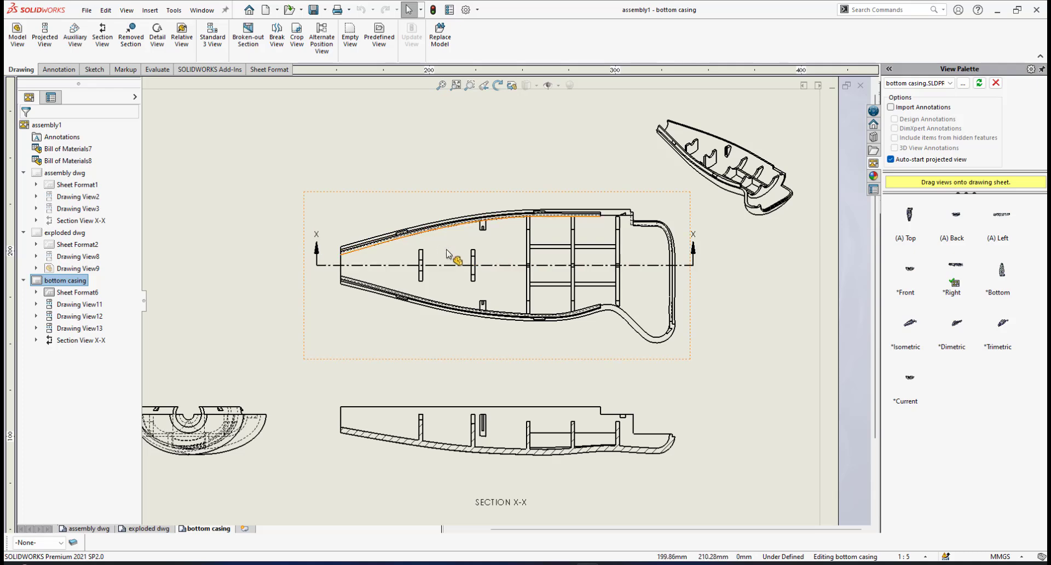
scroll(495, 252, up, 3)
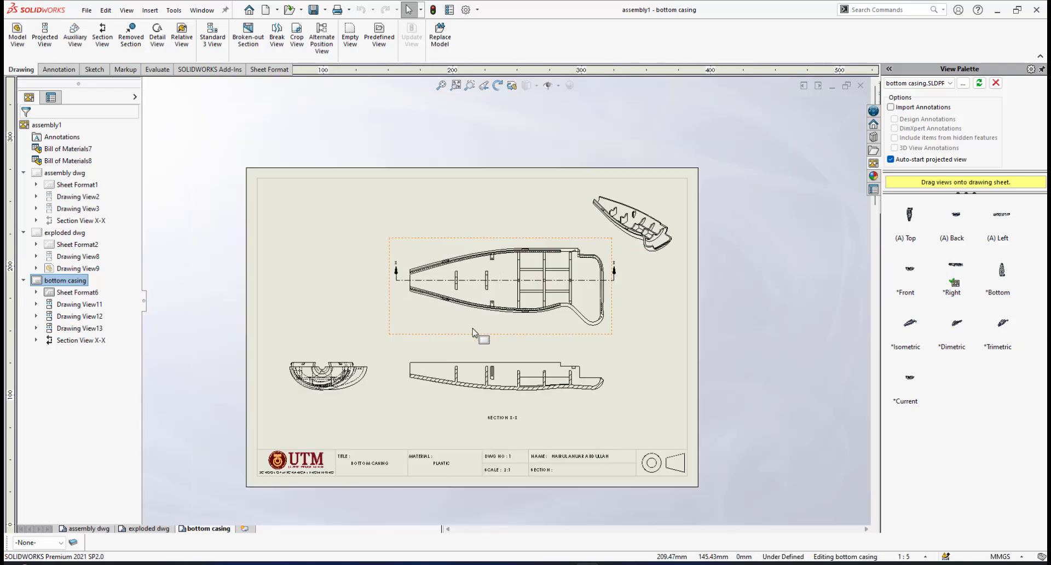
scroll(482, 315, down, 3)
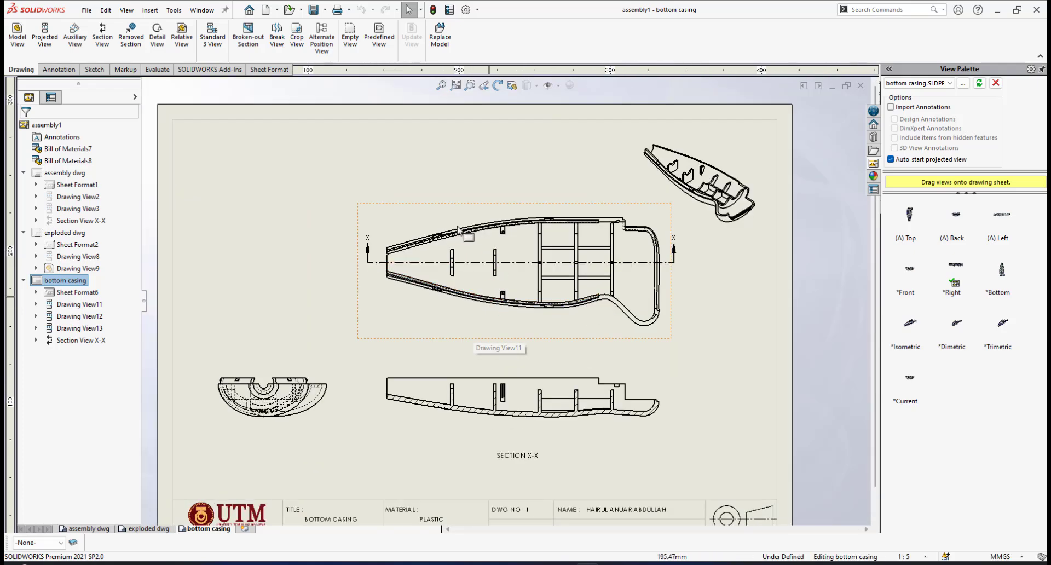
scroll(575, 317, up, 3)
scroll(519, 372, down, 2)
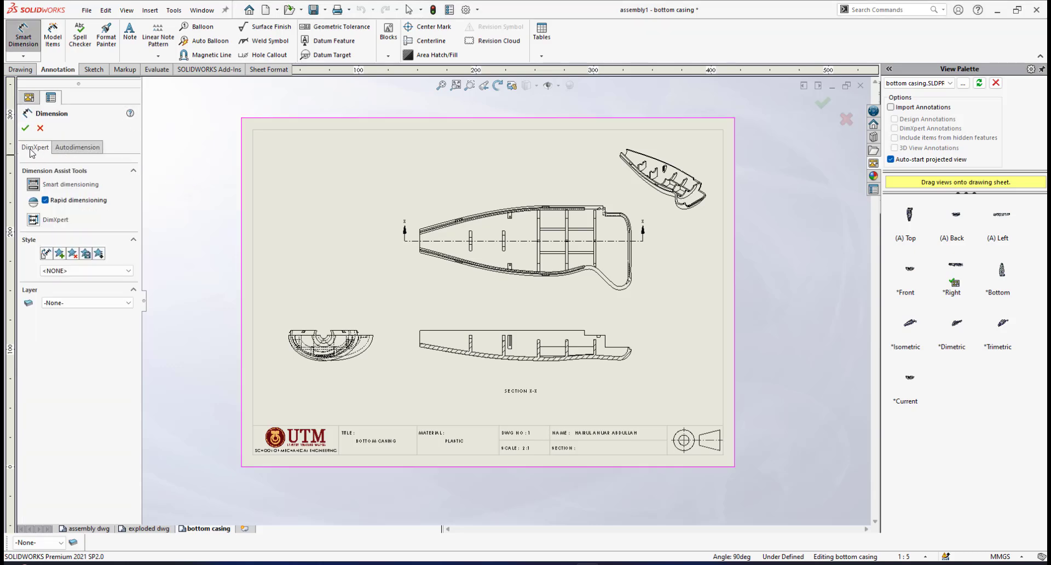
click(77, 147)
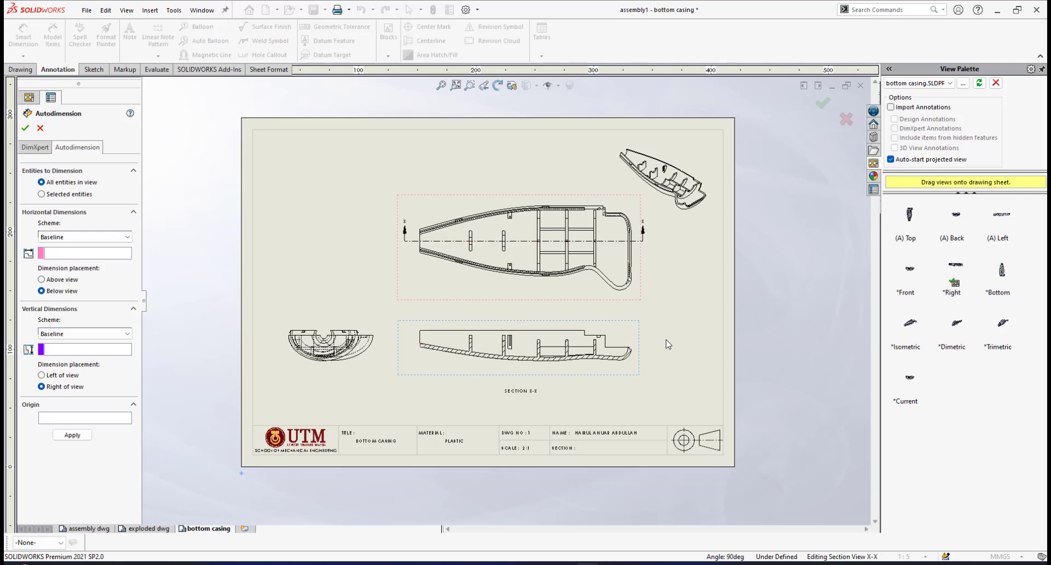
click(638, 330)
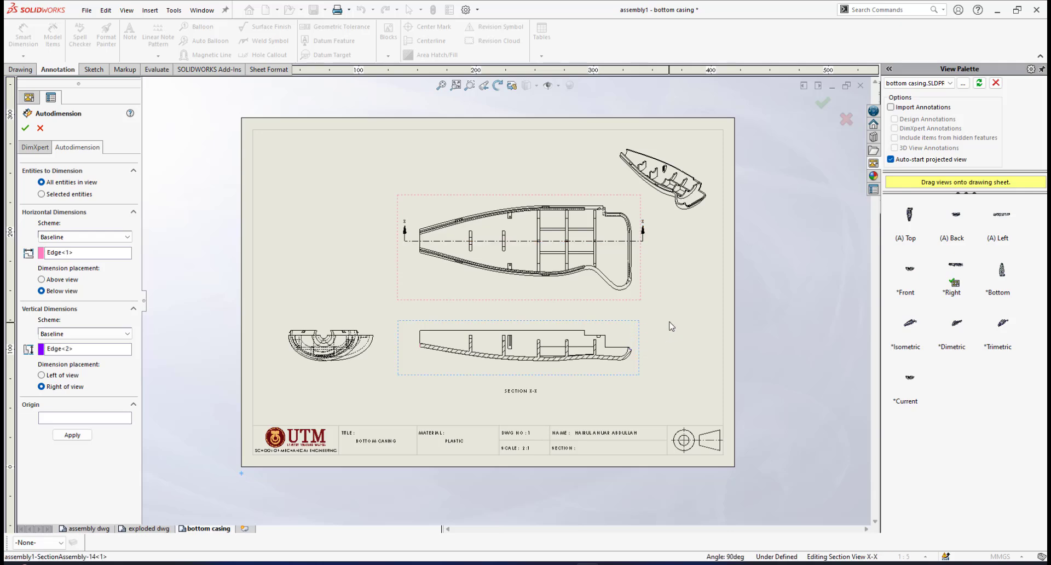
click(25, 129)
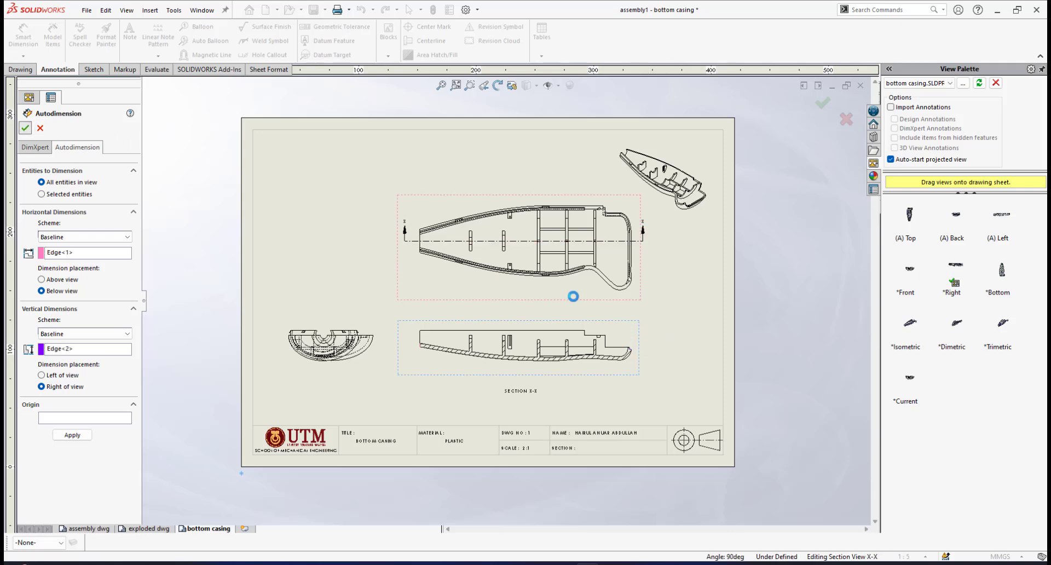
Examine the placement and spacing of the automatic dimensions around the section view.
scroll(577, 394, up, 4)
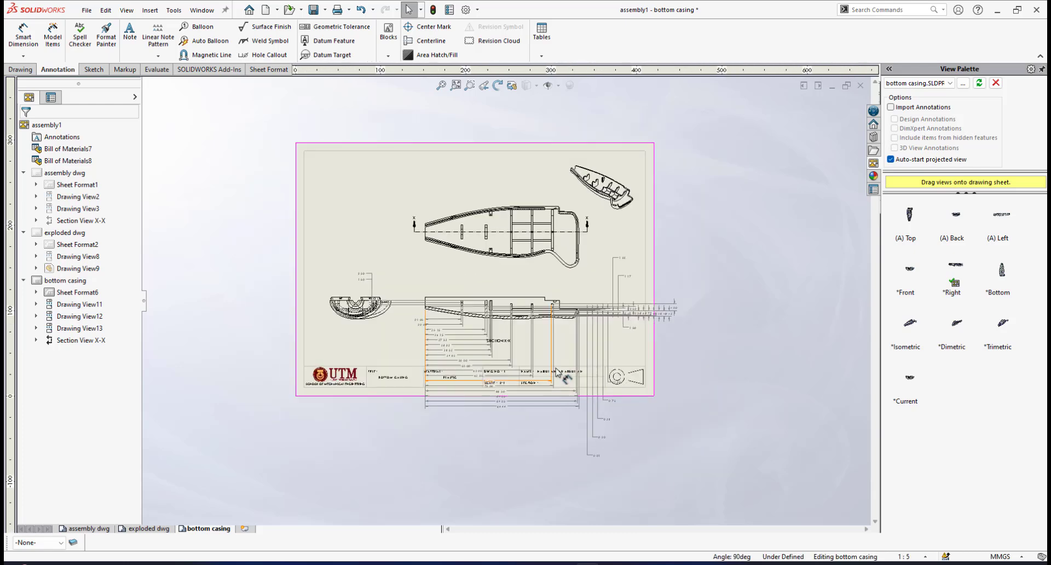
scroll(487, 319, up, 1)
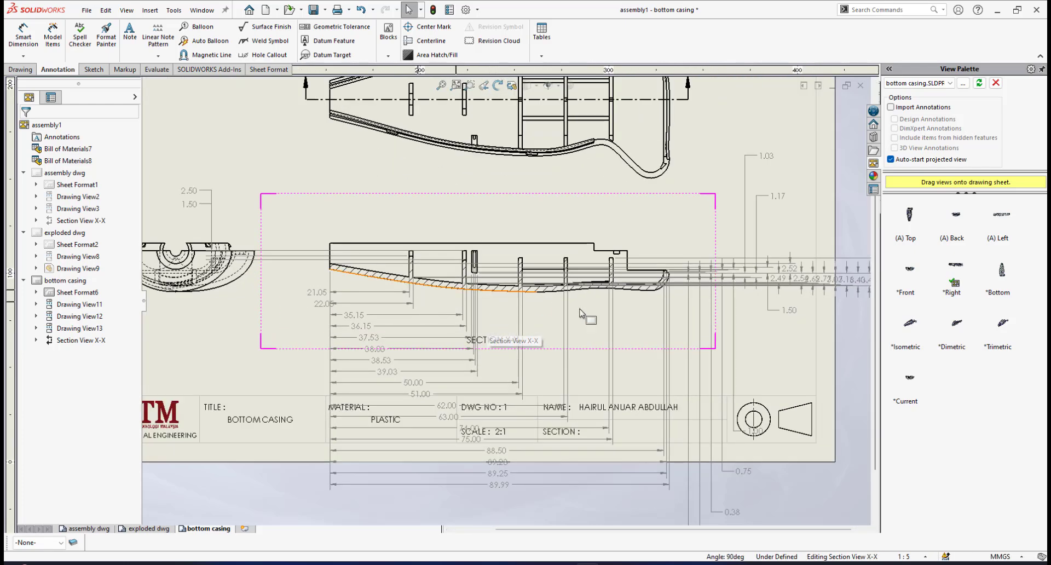
scroll(588, 313, up, 1)
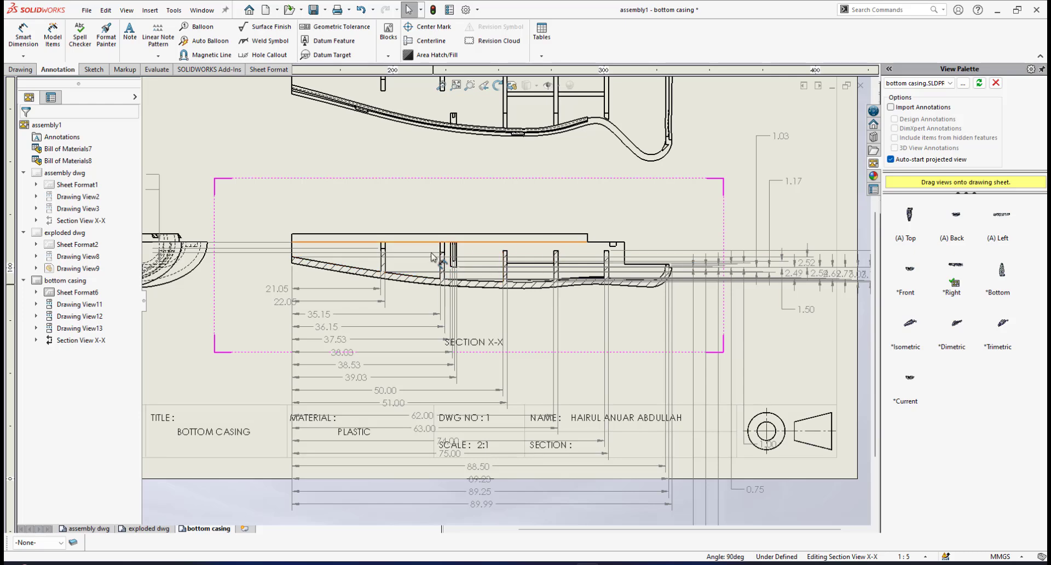
scroll(570, 324, down, 1)
scroll(545, 386, up, 1)
scroll(553, 373, down, 2)
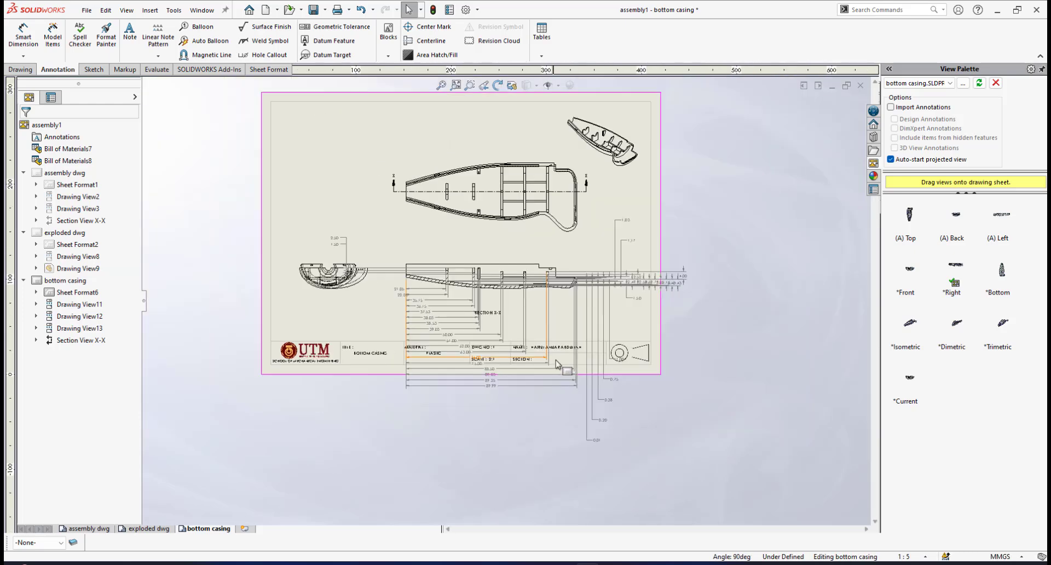
Check how the section view's automatic dimensions sit against its label, the neighbouring view and the title block.
scroll(558, 350, up, 1)
scroll(525, 323, down, 1)
scroll(494, 305, up, 1)
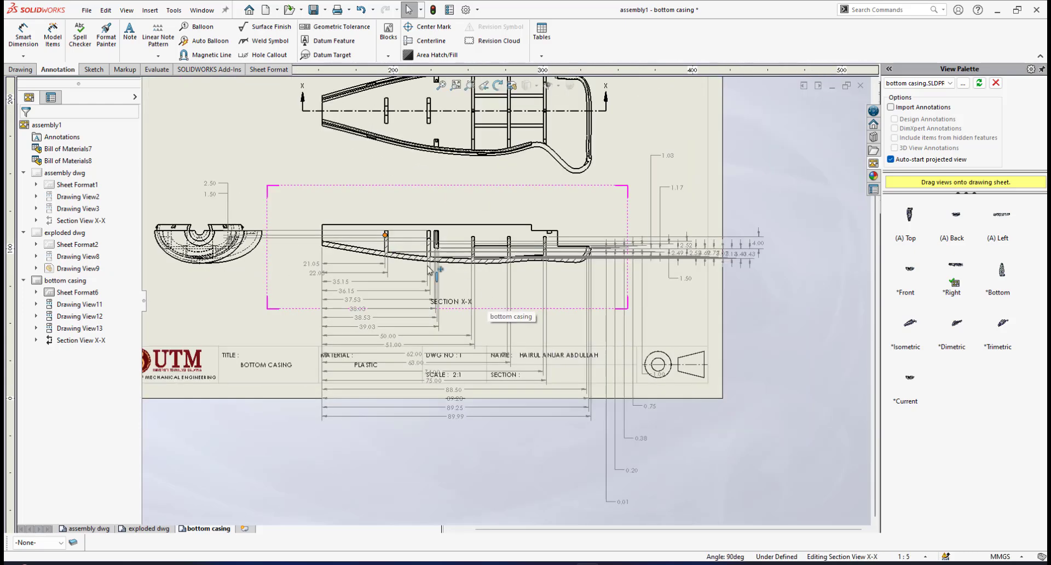
scroll(474, 290, up, 1)
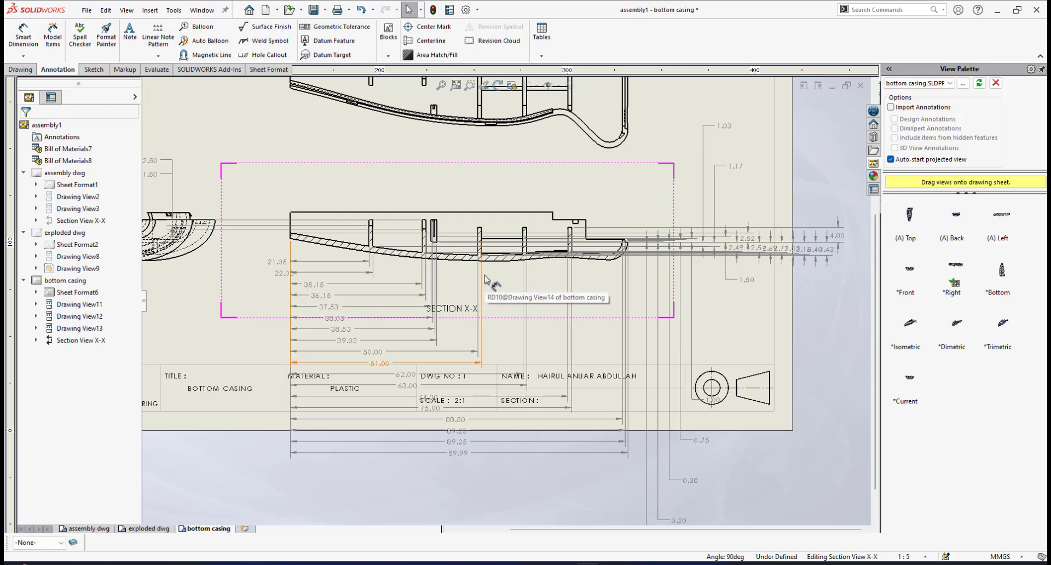
scroll(523, 281, down, 1)
scroll(514, 262, up, 1)
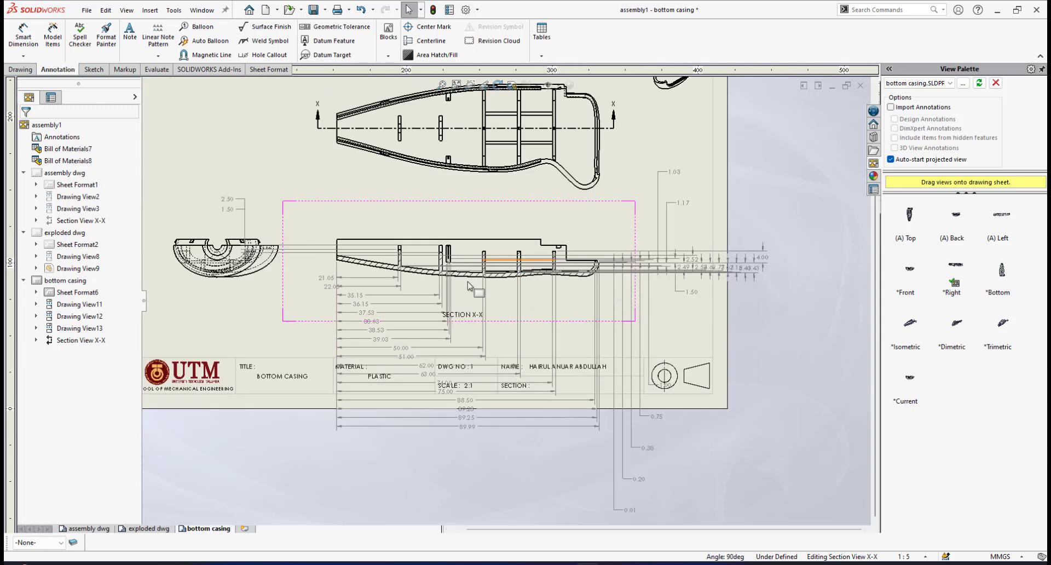
scroll(443, 315, down, 2)
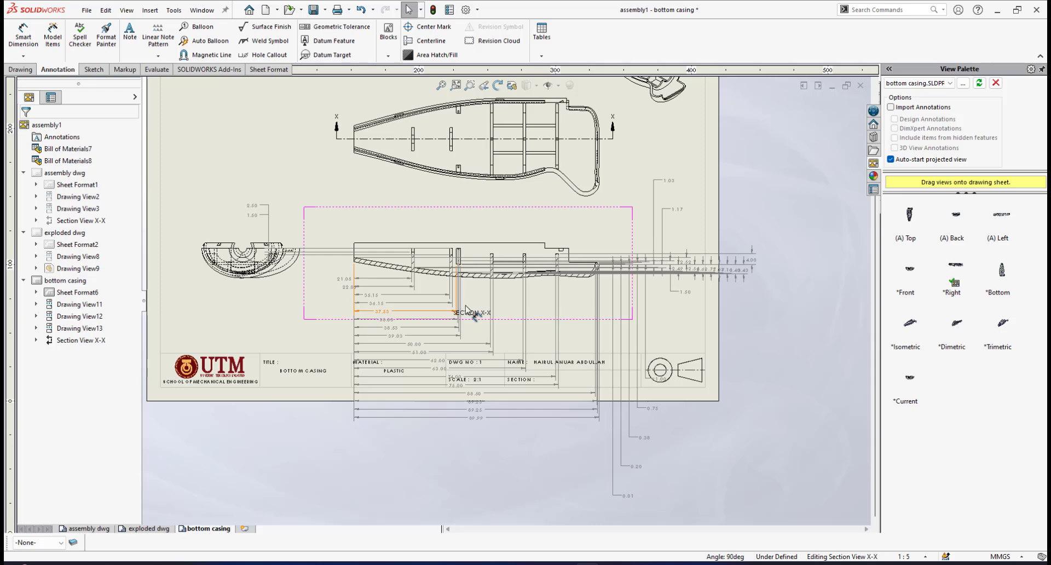
scroll(500, 300, up, 2)
scroll(484, 260, down, 2)
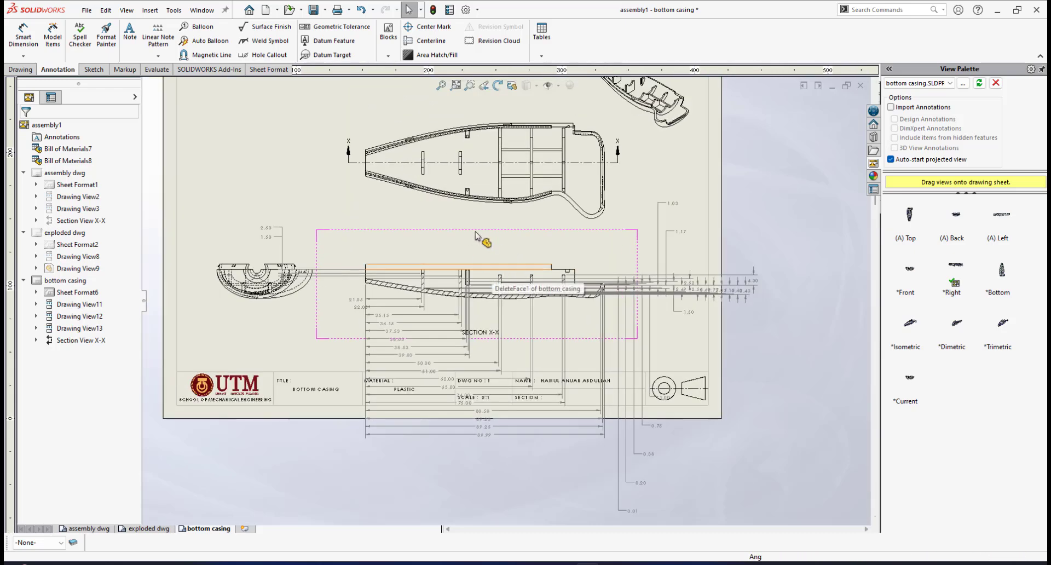
scroll(475, 235, up, 3)
scroll(480, 279, down, 3)
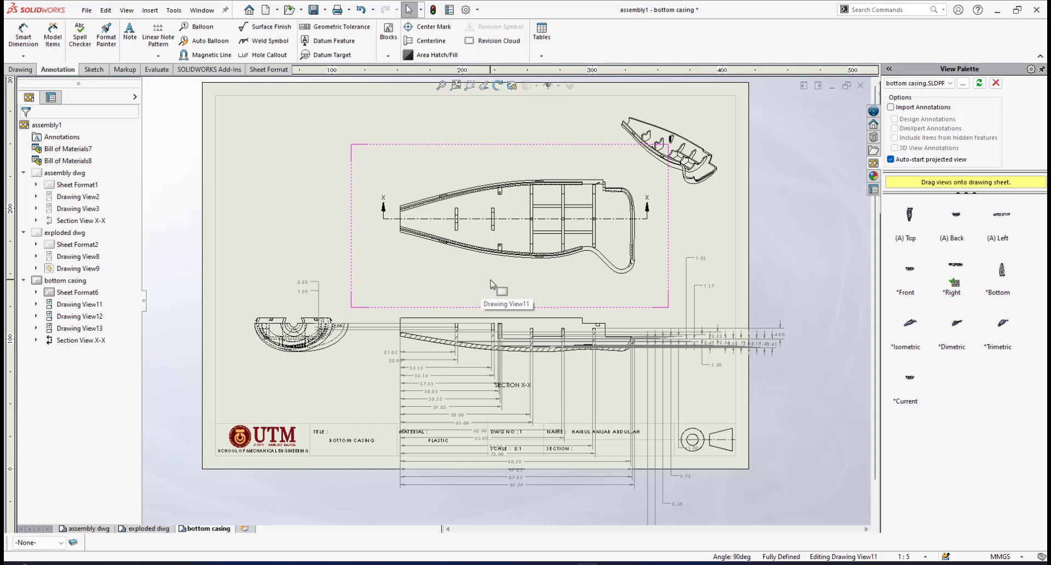
Undo the automatic dimensioning of the section view.
click(416, 118)
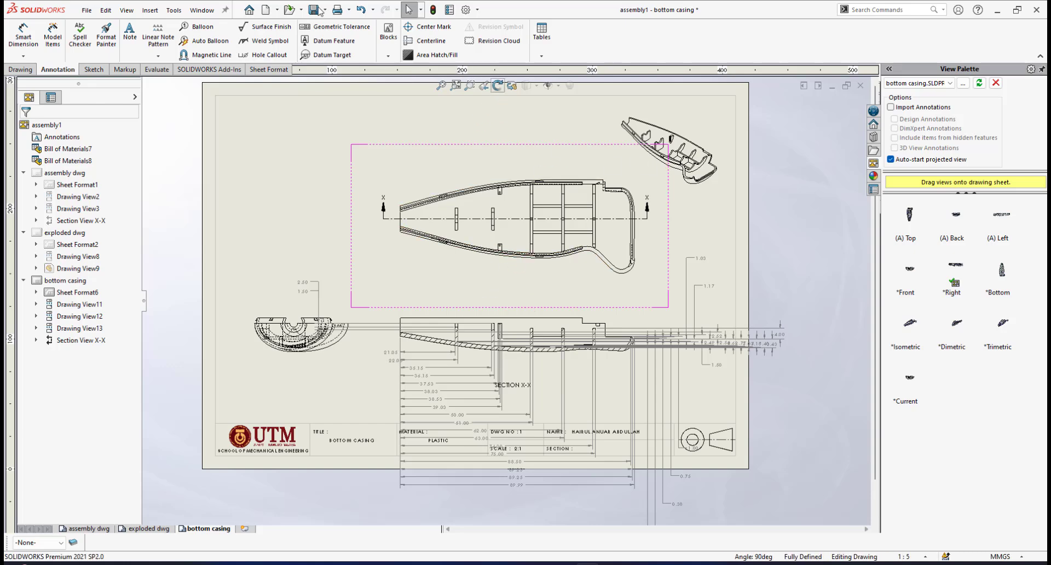
click(360, 13)
scroll(479, 266, down, 3)
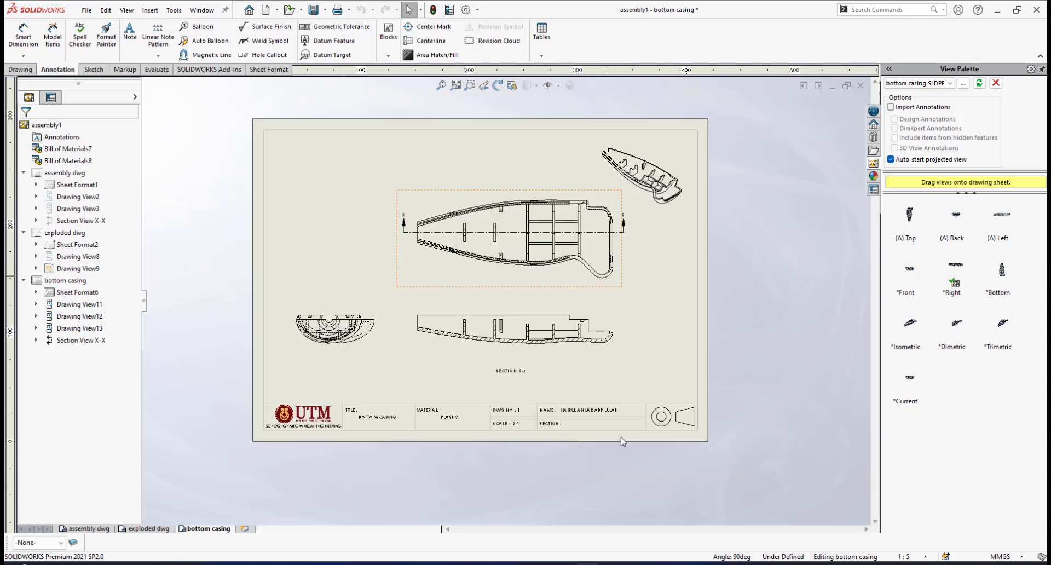
Dimension the section view's overall horizontal length from its straight end edge to the curved tip, placing it between the view and its label.
click(23, 34)
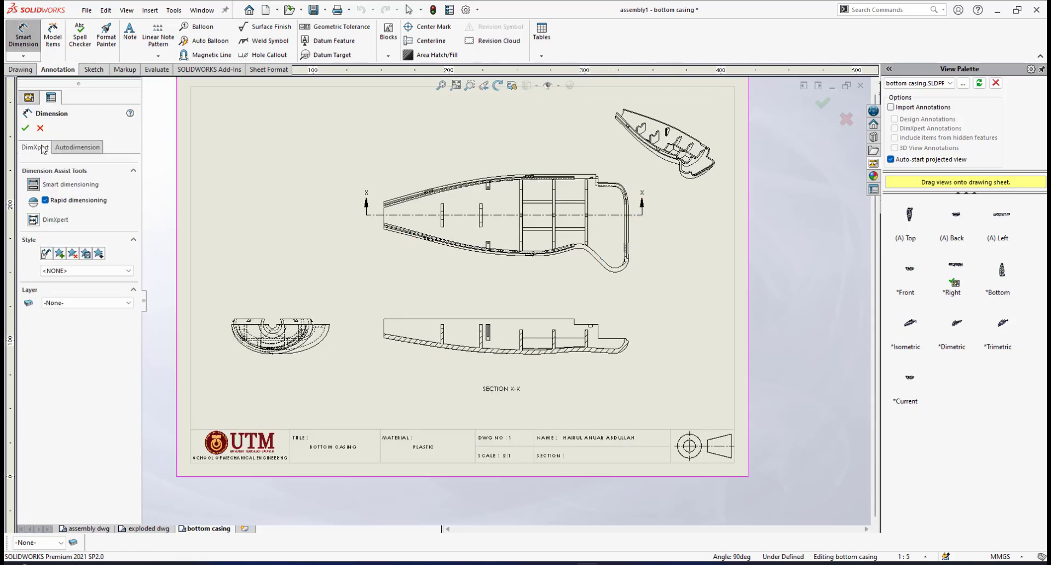
scroll(560, 362, down, 2)
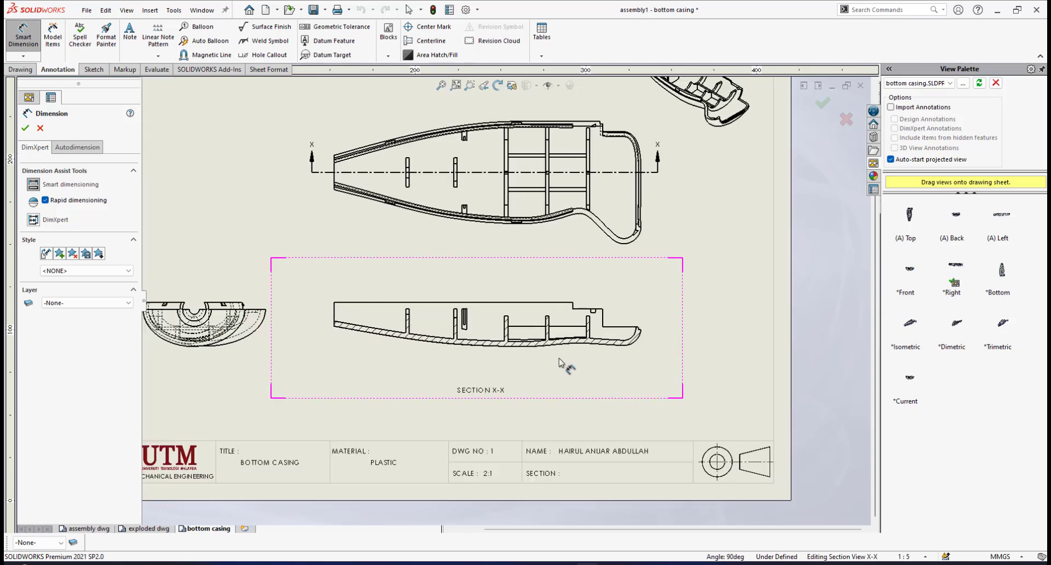
scroll(429, 343, up, 2)
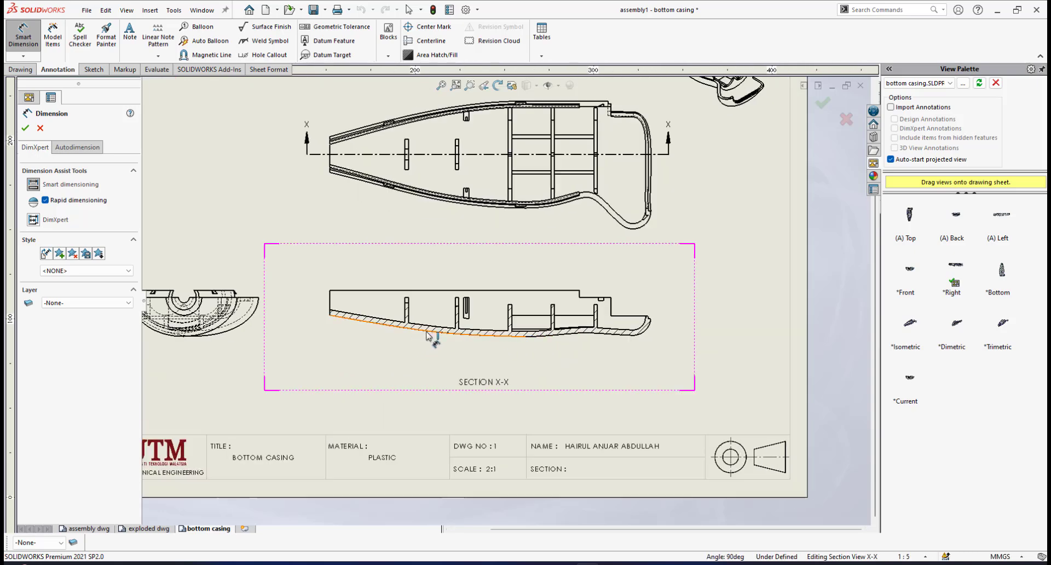
scroll(558, 333, down, 3)
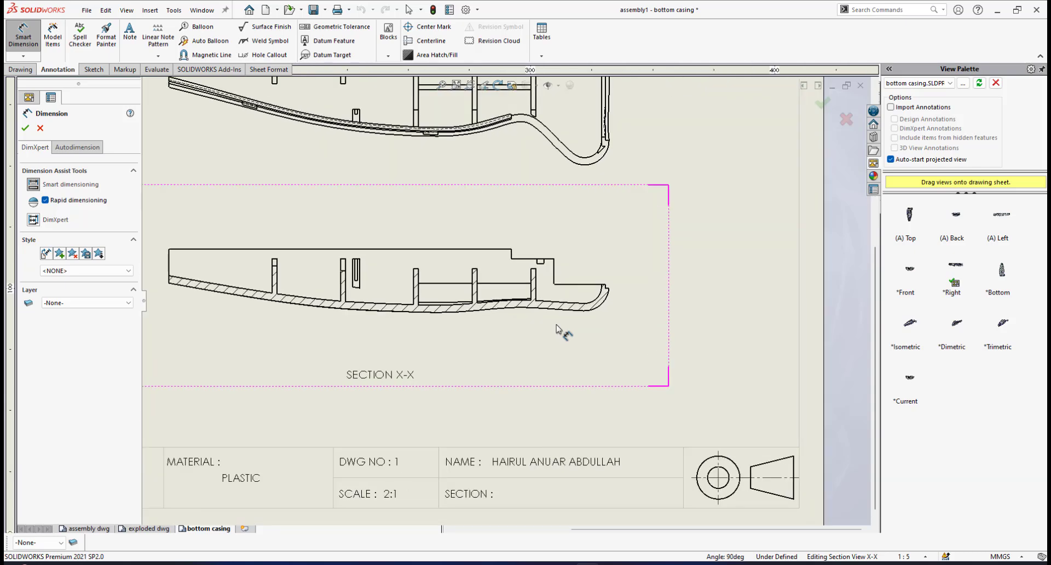
scroll(560, 313, up, 2)
scroll(560, 313, down, 3)
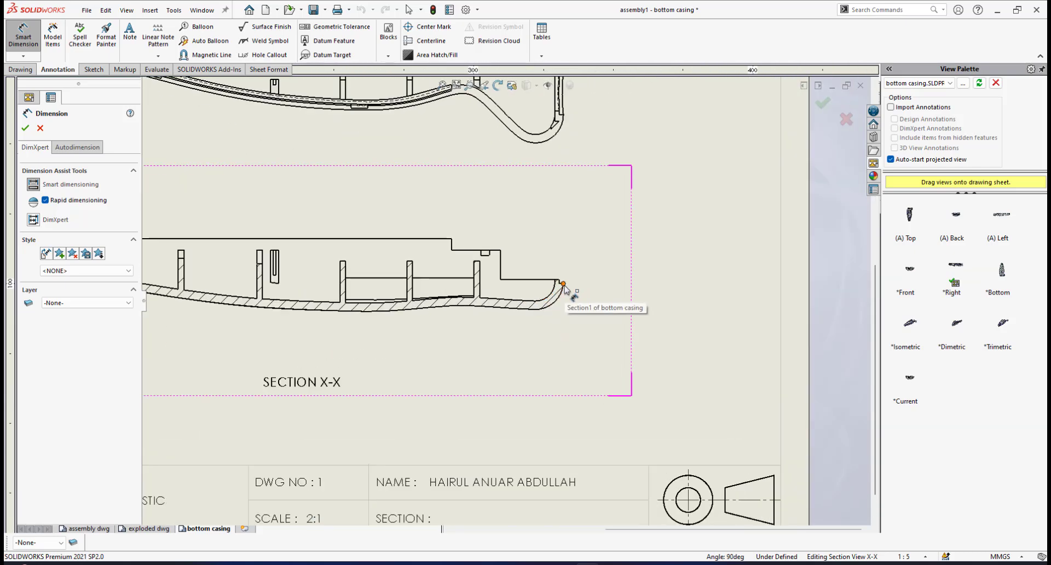
scroll(493, 340, up, 3)
scroll(218, 298, down, 2)
scroll(218, 298, down, 1)
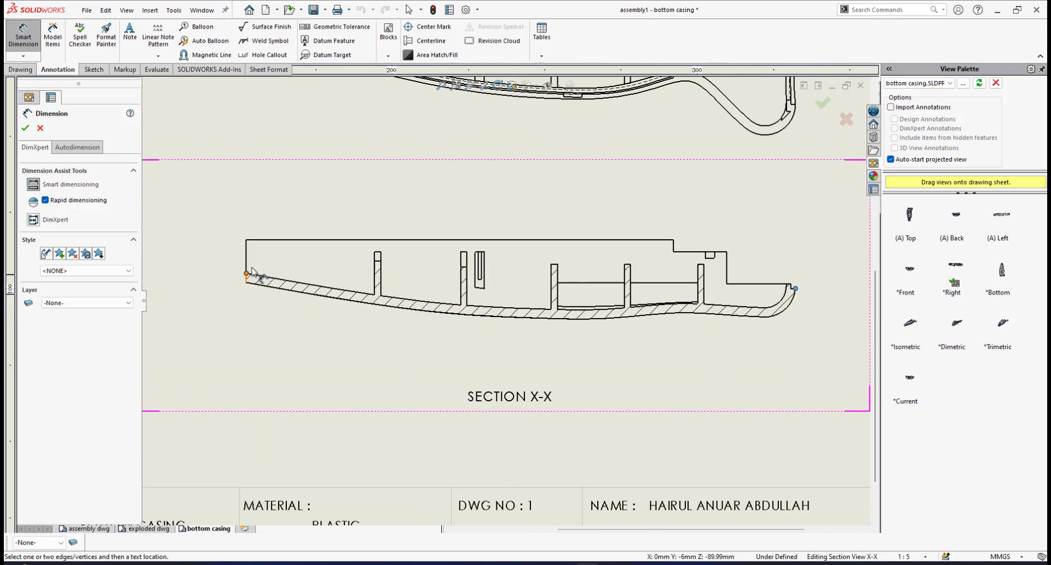
click(248, 268)
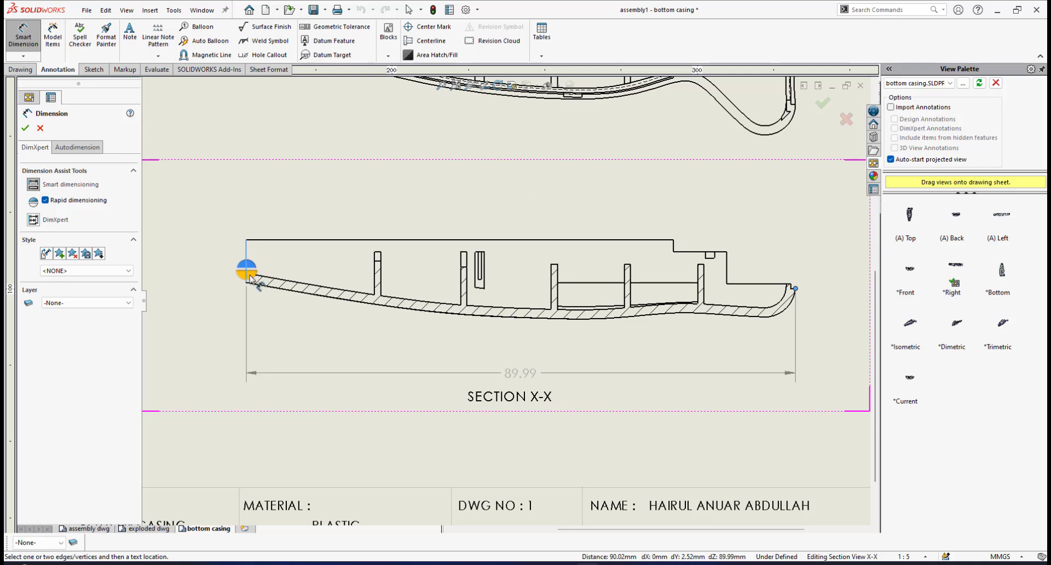
click(249, 276)
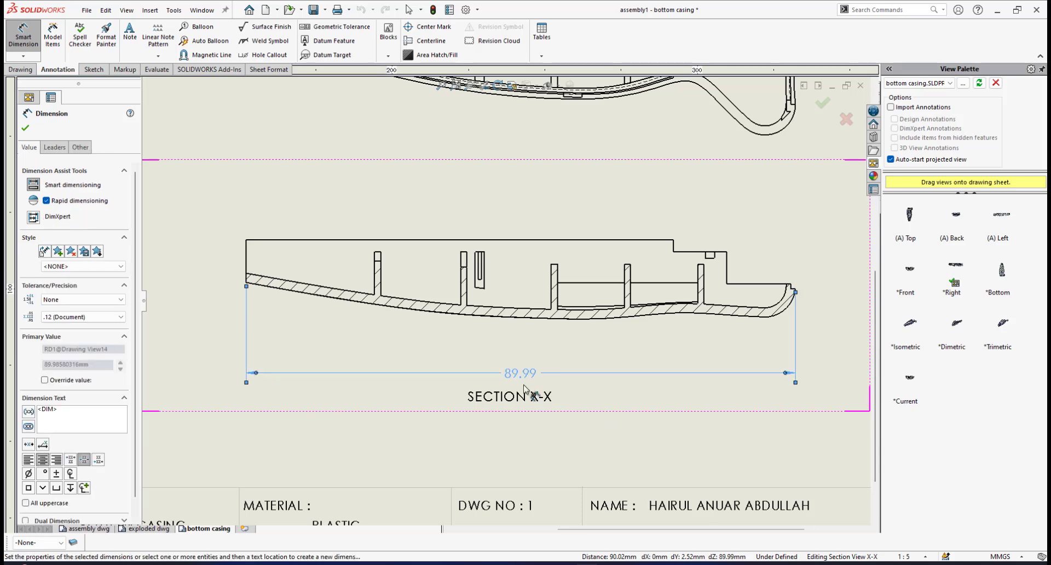
Override the section view's overall length dimension with the value 90.
scroll(517, 379, down, 5)
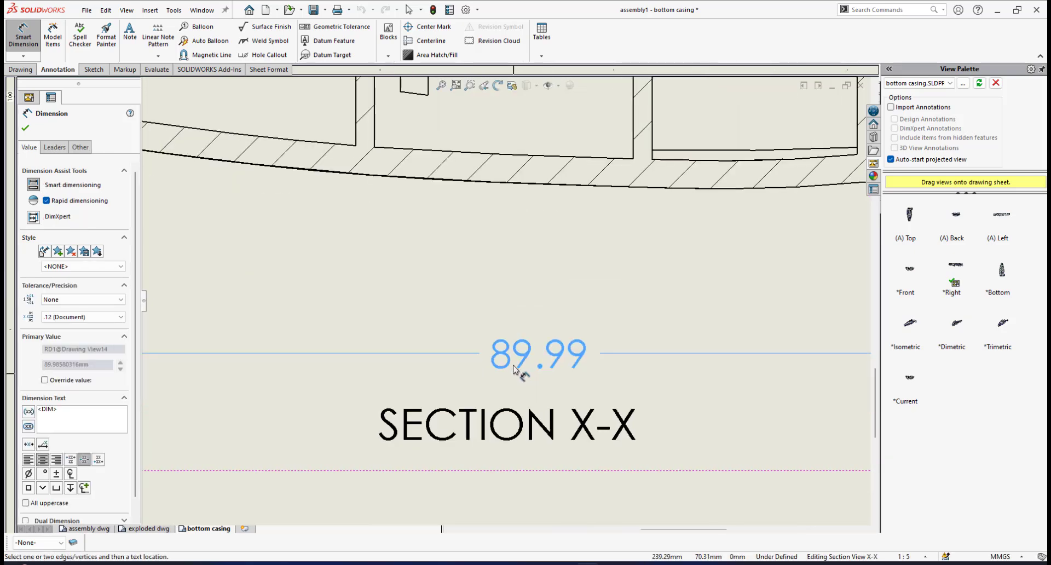
scroll(535, 367, up, 5)
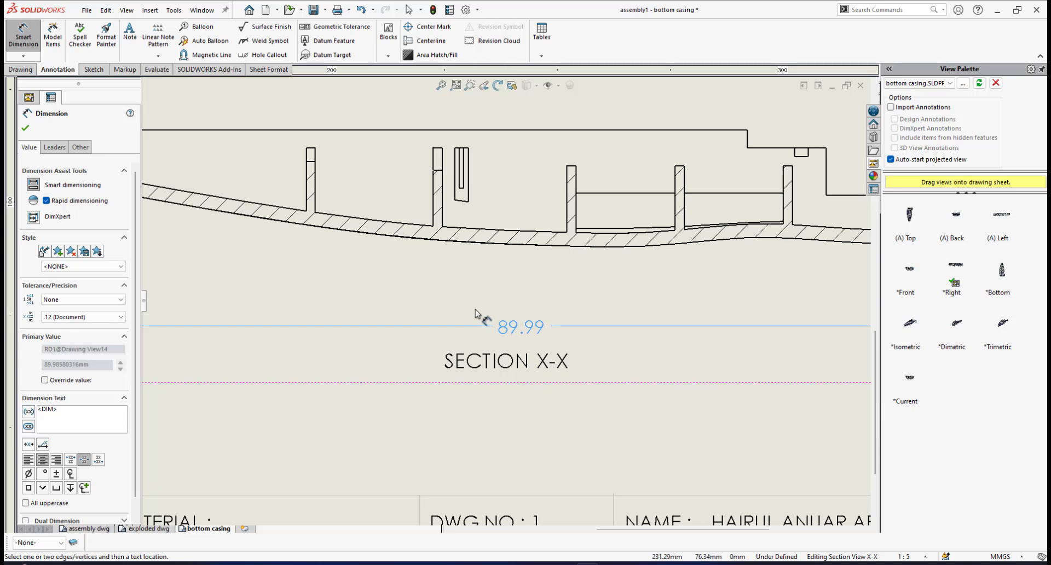
scroll(495, 326, down, 2)
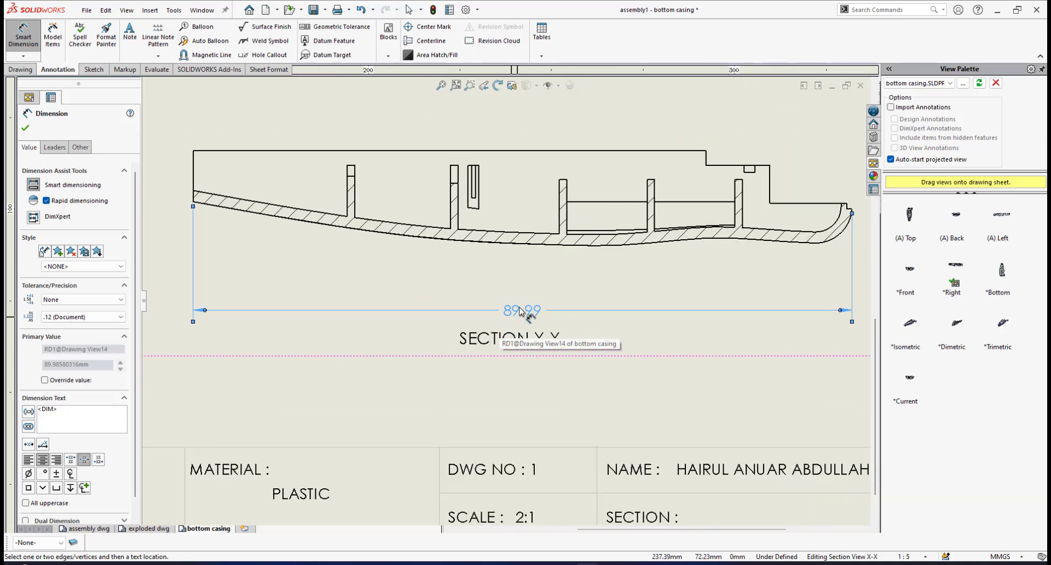
scroll(518, 319, down, 1)
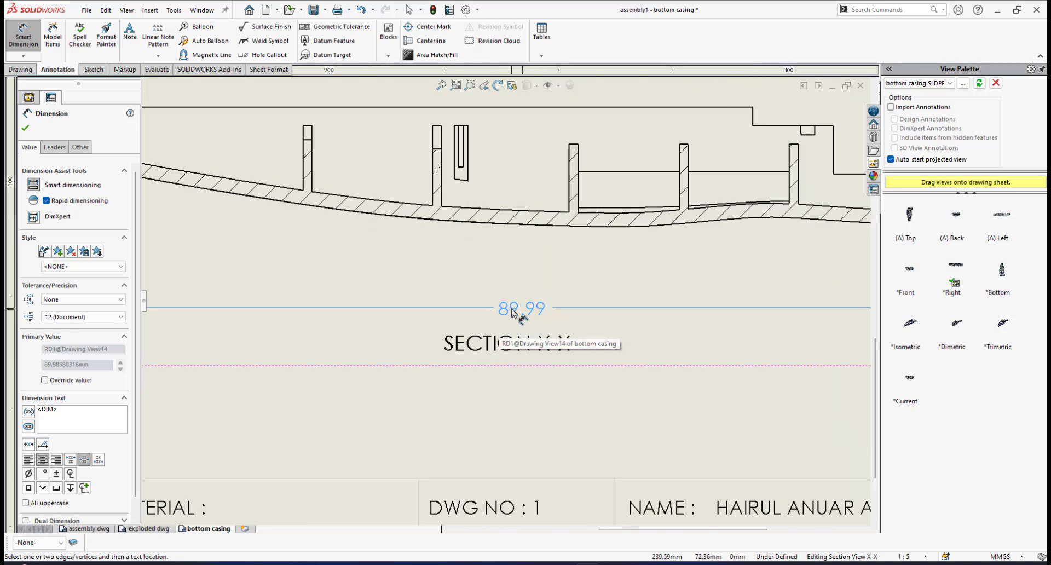
scroll(512, 312, up, 2)
scroll(498, 326, up, 1)
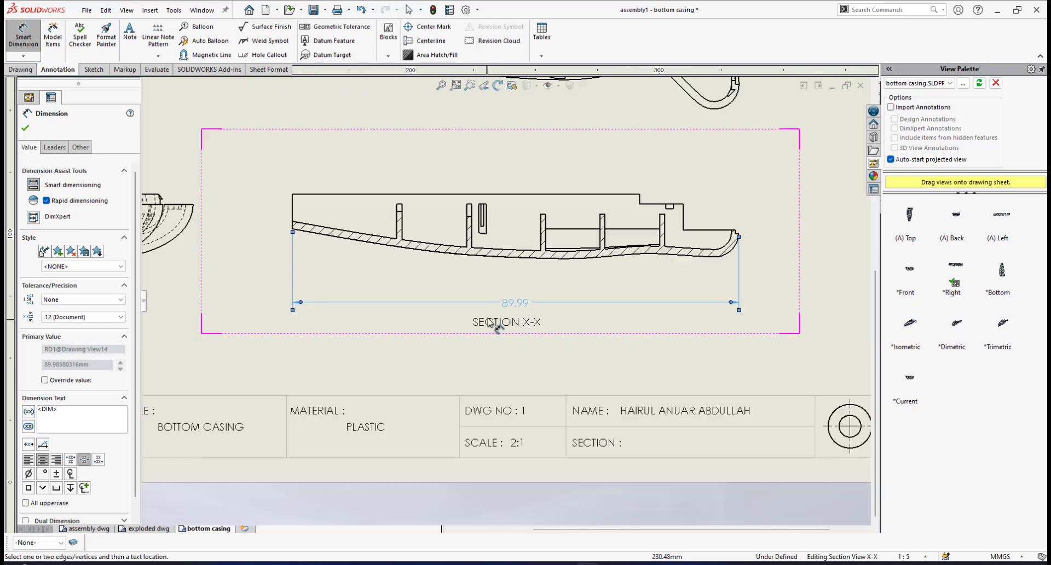
scroll(501, 320, down, 1)
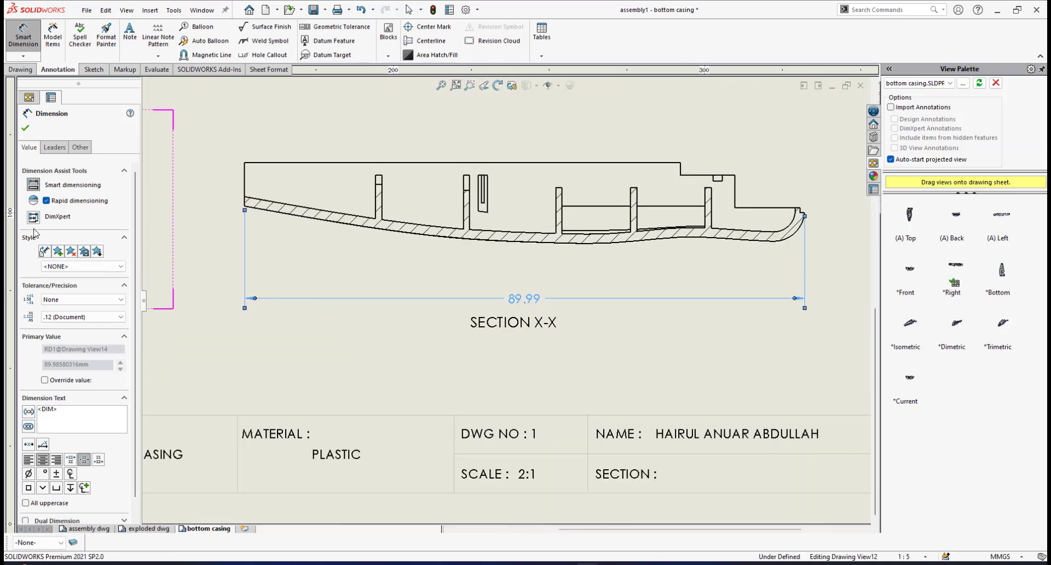
scroll(131, 215, down, 1)
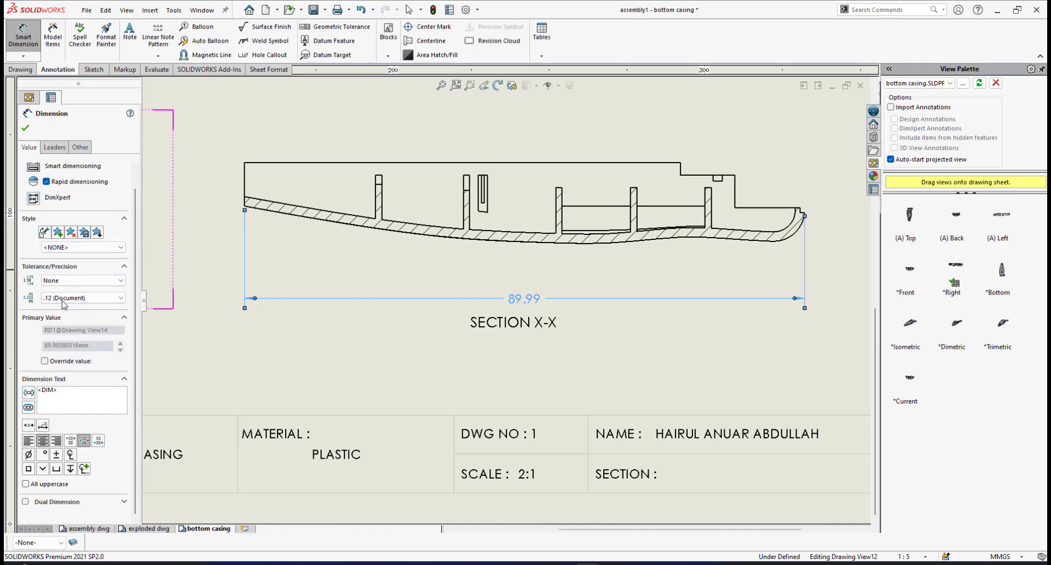
click(44, 360)
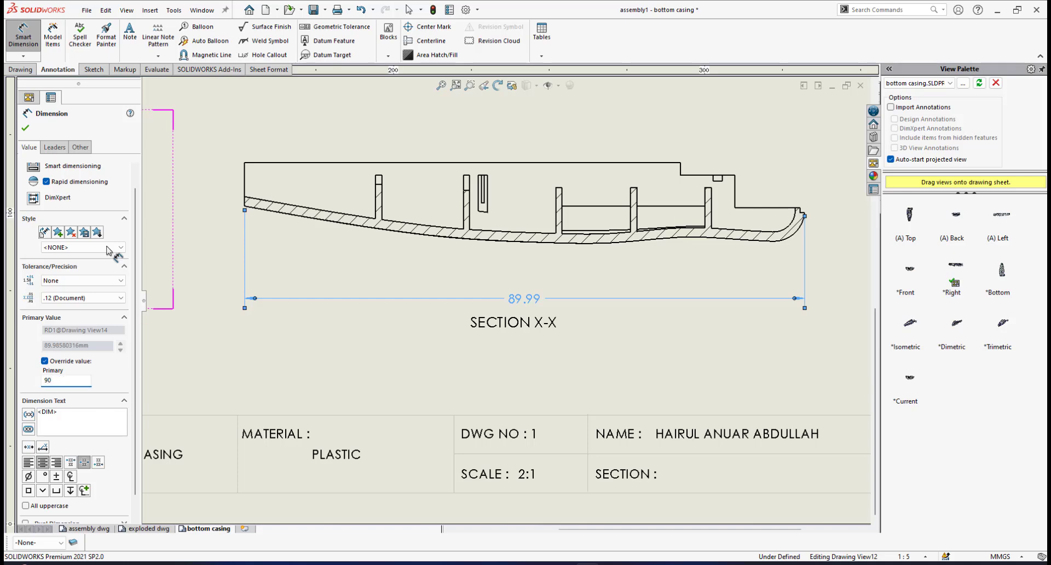
click(26, 129)
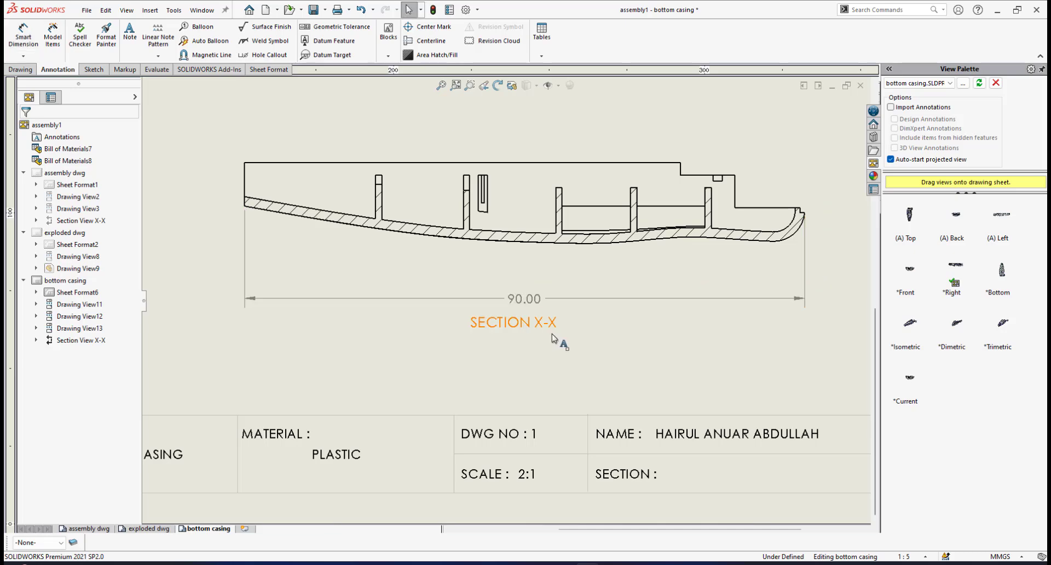
Set the unit precision of the overall length dimension to None so it has no decimals.
scroll(508, 303, down, 2)
click(512, 304)
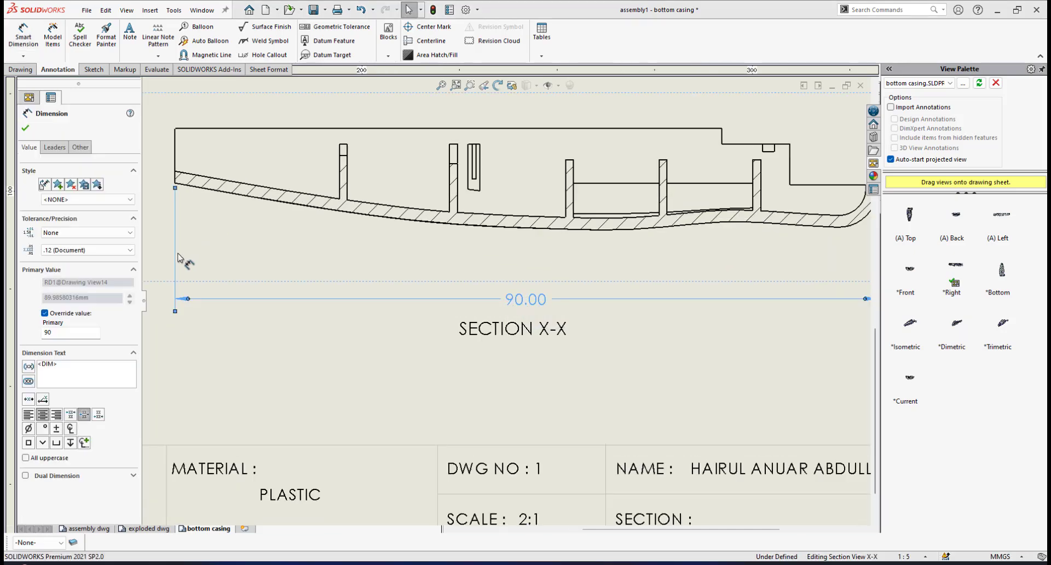
click(99, 251)
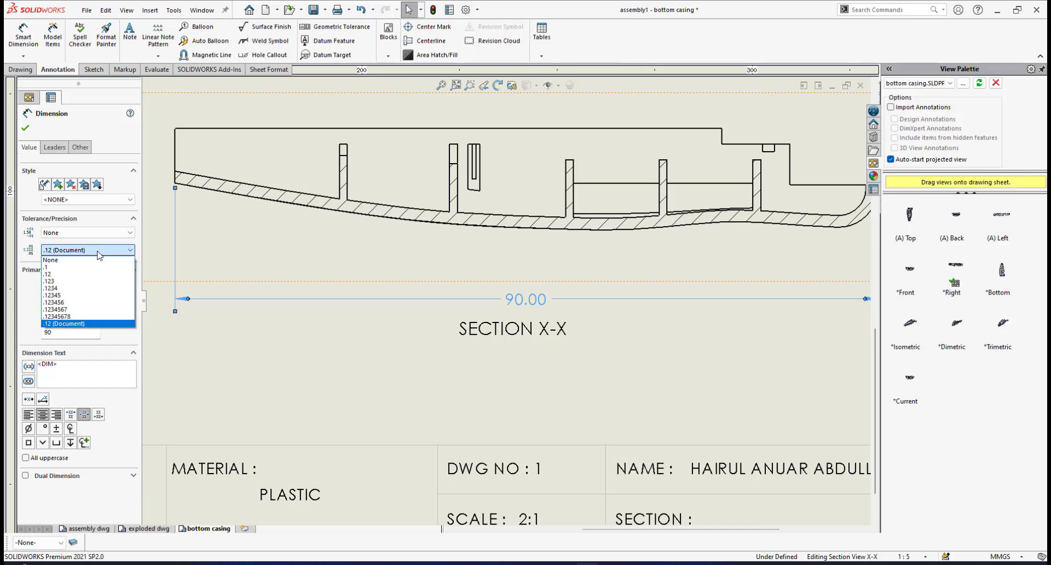
click(66, 260)
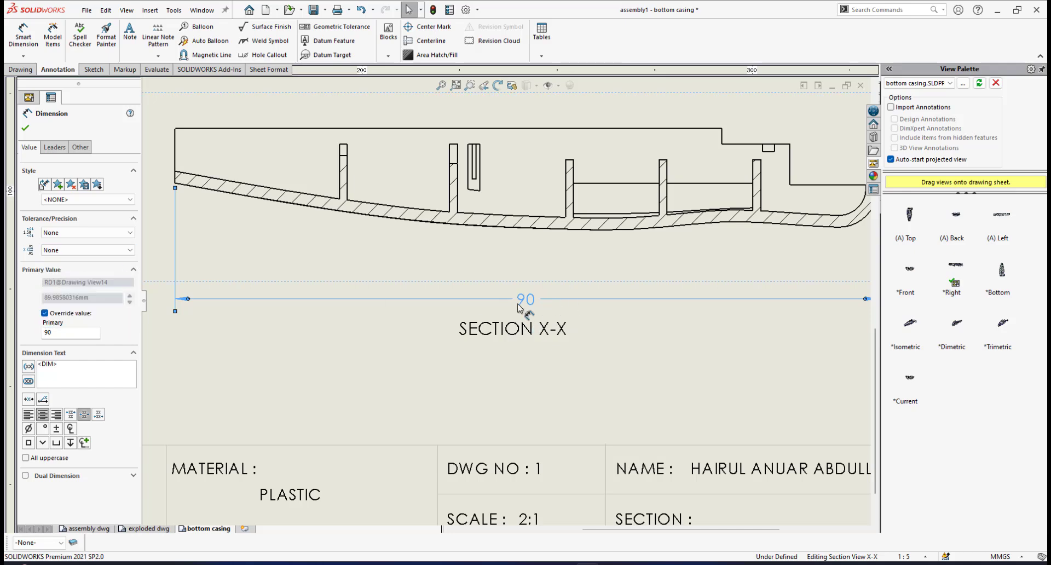
scroll(519, 308, down, 2)
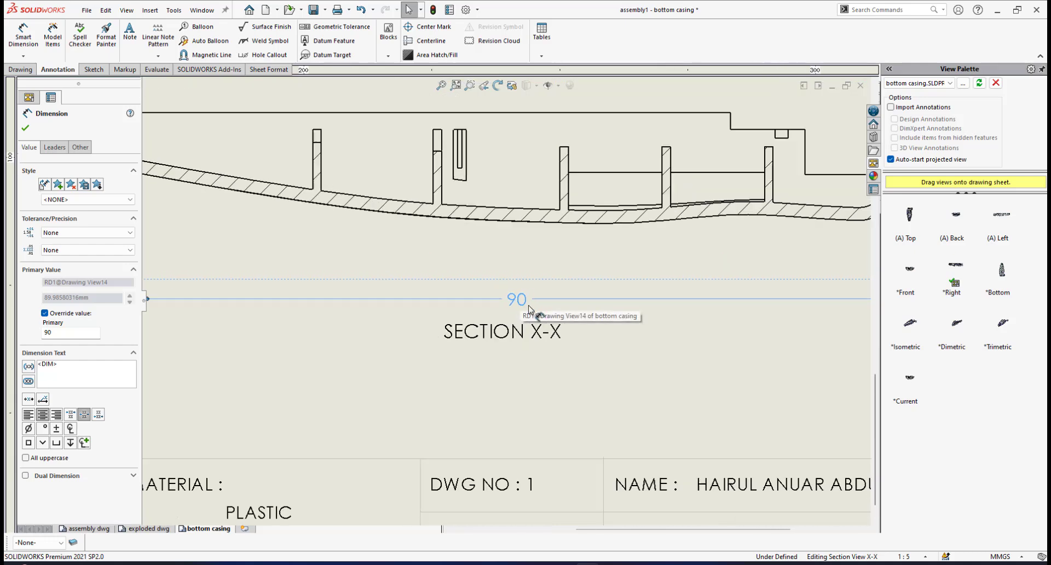
scroll(529, 309, up, 3)
scroll(500, 308, down, 1)
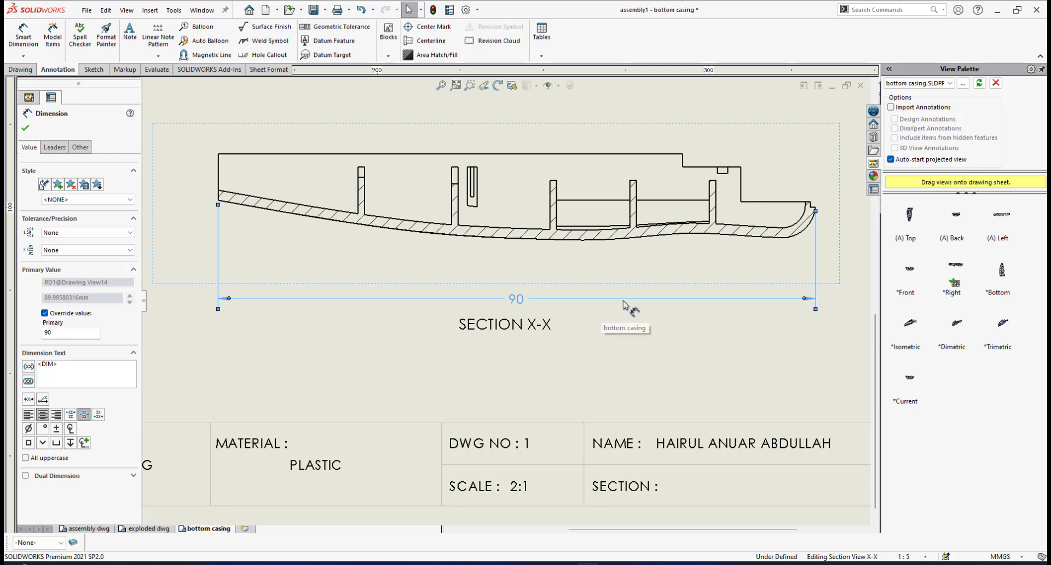
Review the precision options for the overall length dimension without changing them, deselect it and check the section view on the sheet.
click(108, 250)
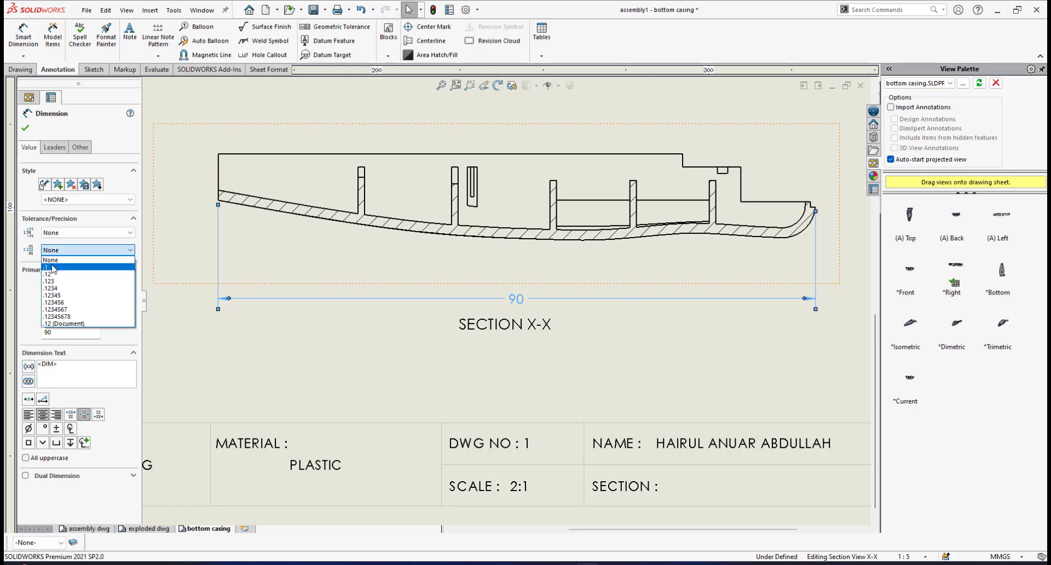
click(331, 343)
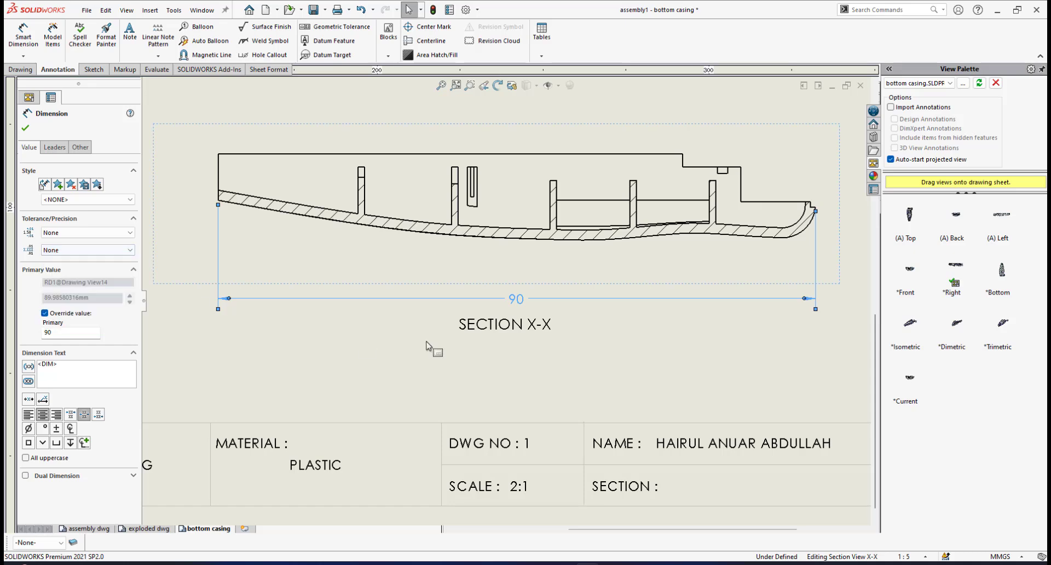
scroll(513, 318, up, 2)
scroll(503, 302, down, 1)
scroll(548, 305, up, 2)
scroll(657, 304, down, 2)
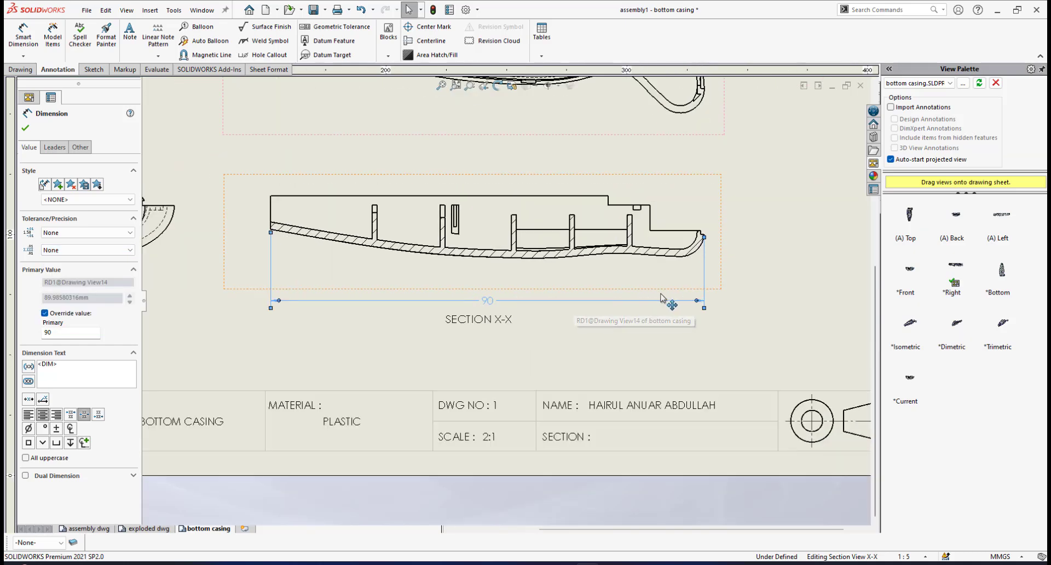
scroll(546, 304, up, 2)
click(736, 266)
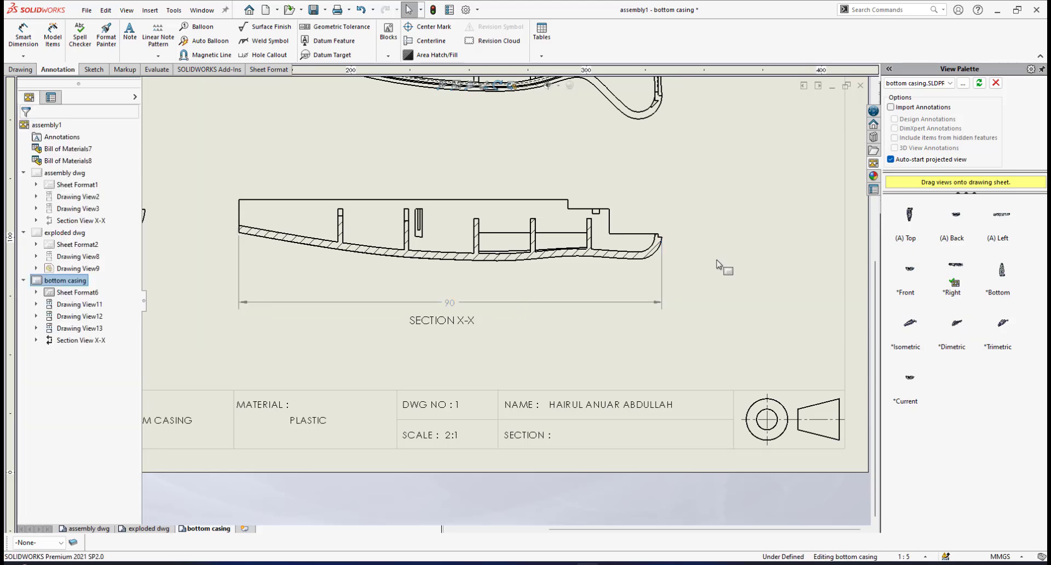
scroll(387, 263, up, 2)
scroll(362, 264, down, 1)
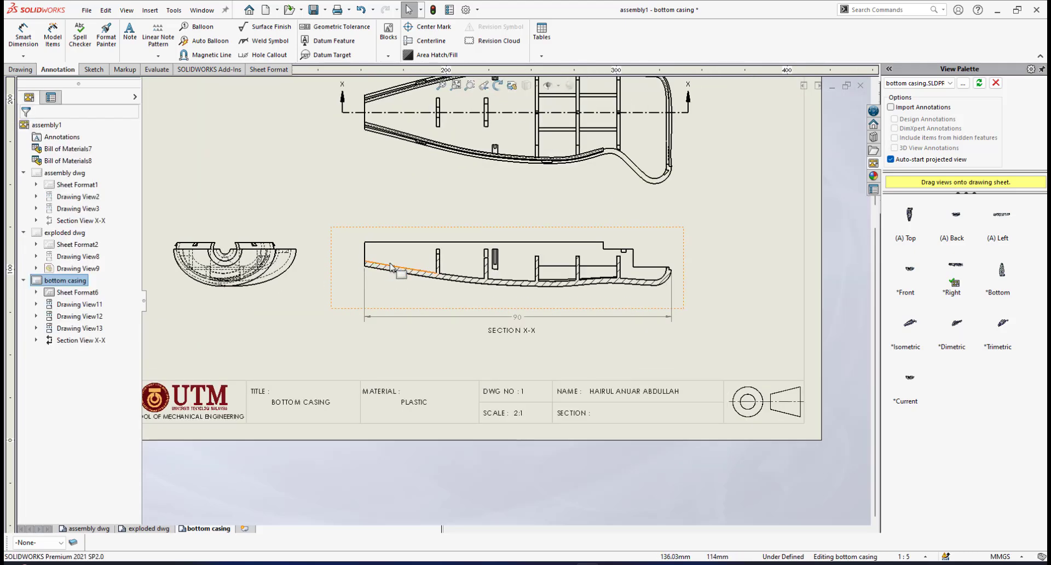
scroll(390, 268, up, 2)
scroll(383, 267, down, 1)
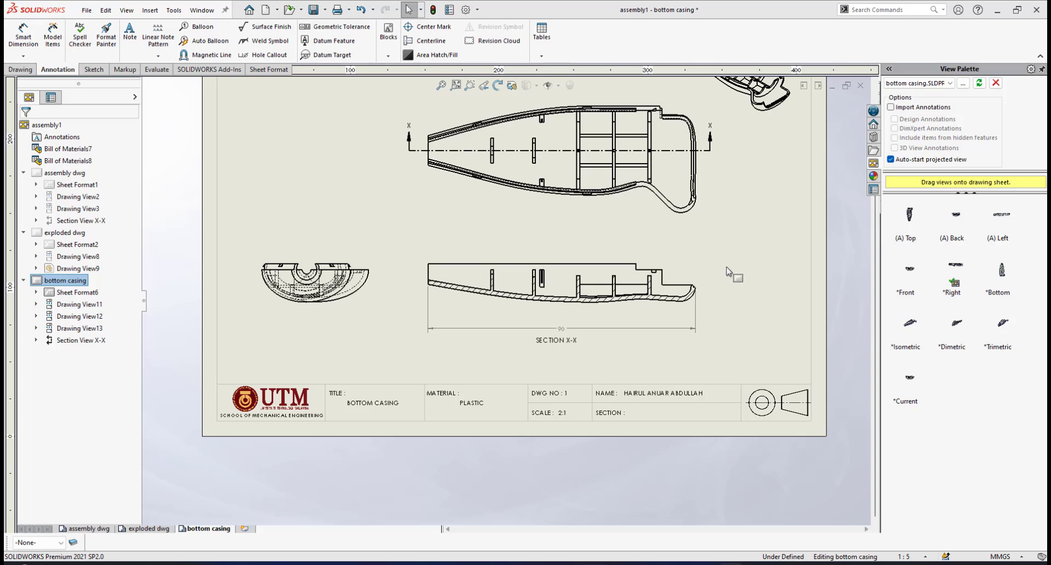
scroll(707, 279, down, 2)
scroll(685, 263, up, 1)
scroll(635, 156, down, 1)
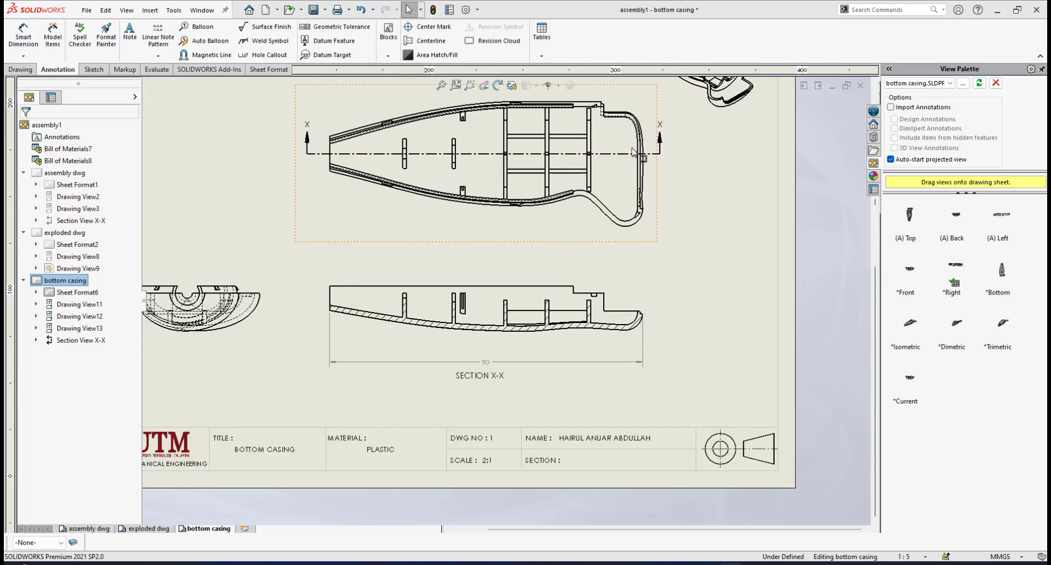
scroll(633, 152, down, 4)
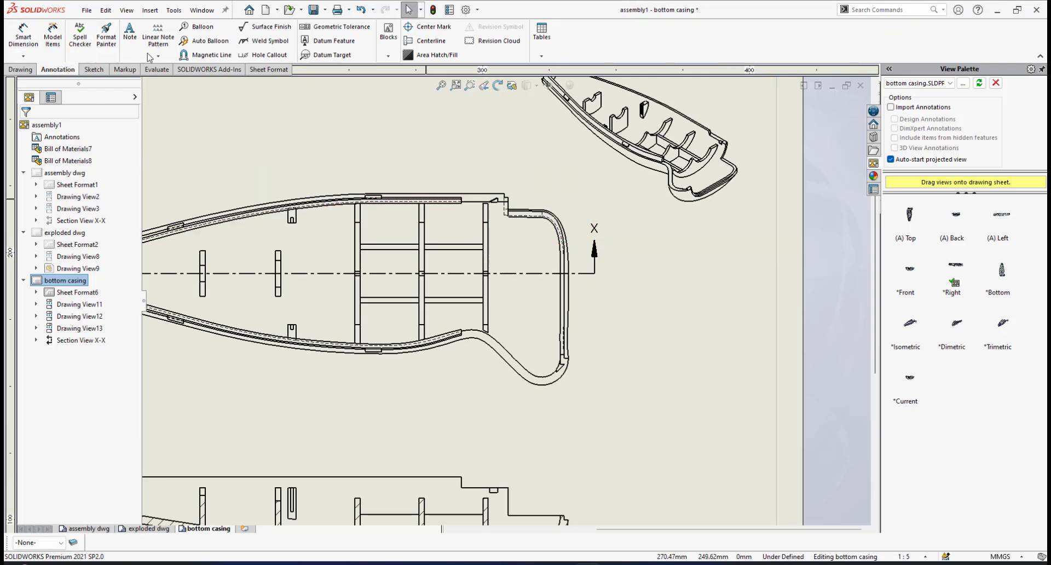
click(23, 34)
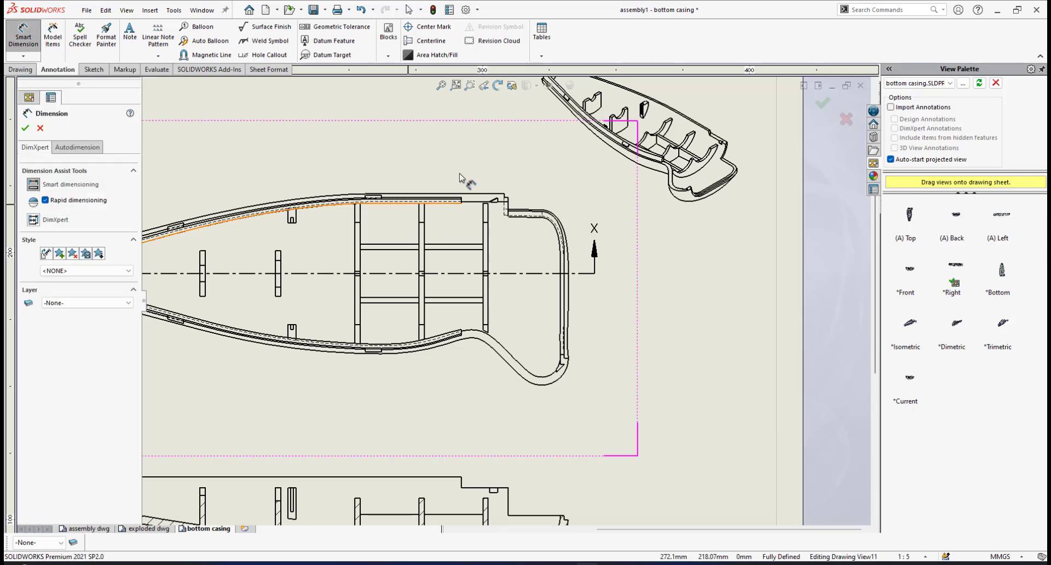
scroll(505, 201, down, 2)
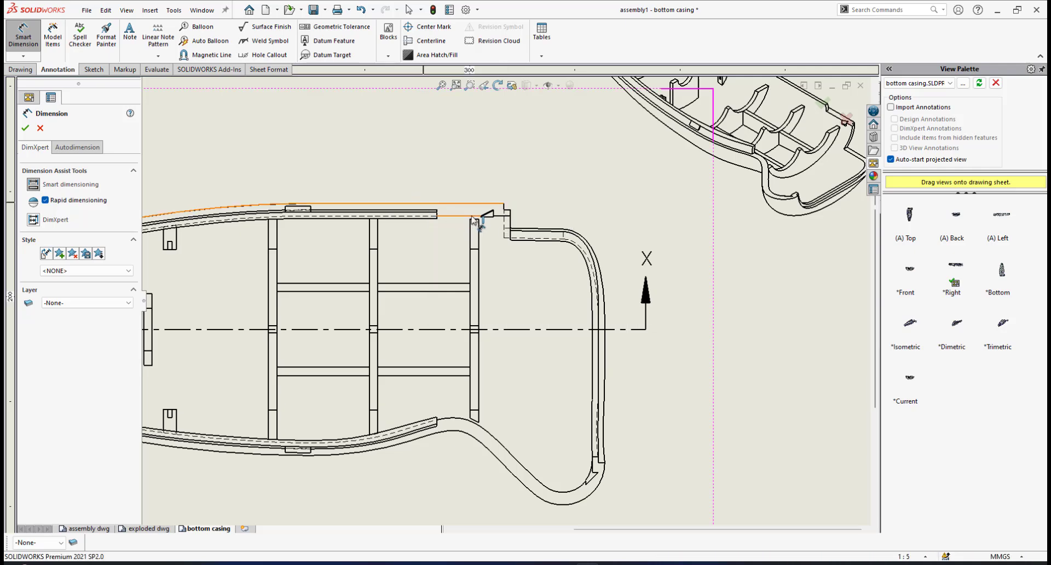
scroll(474, 220, up, 3)
scroll(505, 235, down, 3)
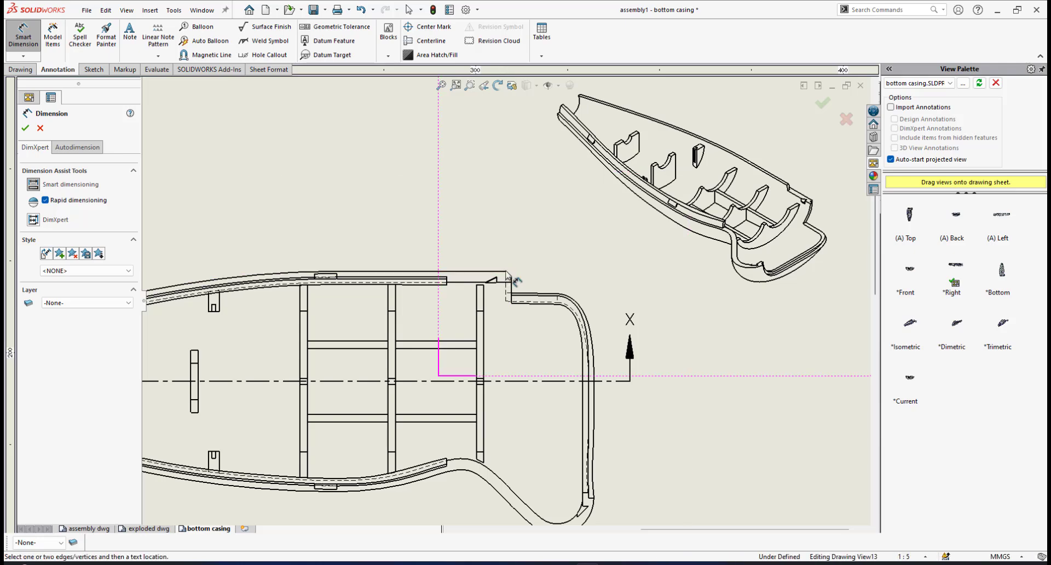
click(505, 272)
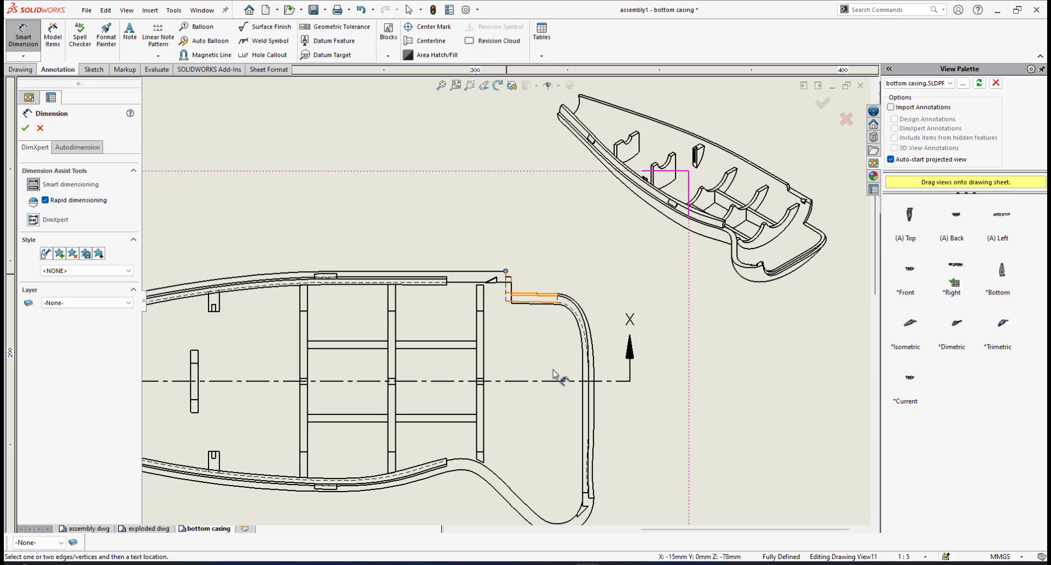
scroll(541, 406, up, 3)
scroll(541, 407, down, 3)
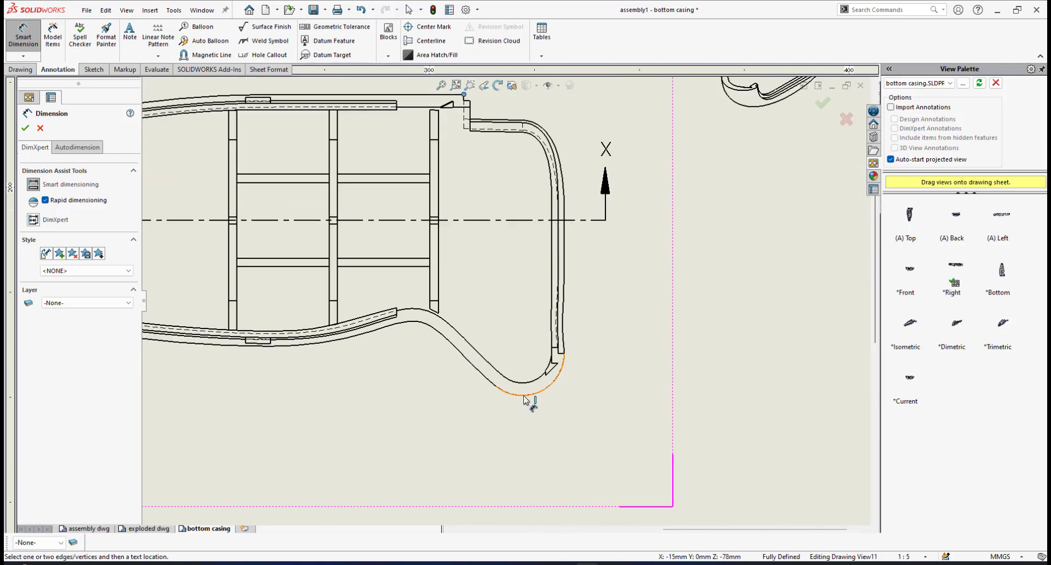
scroll(516, 371, up, 2)
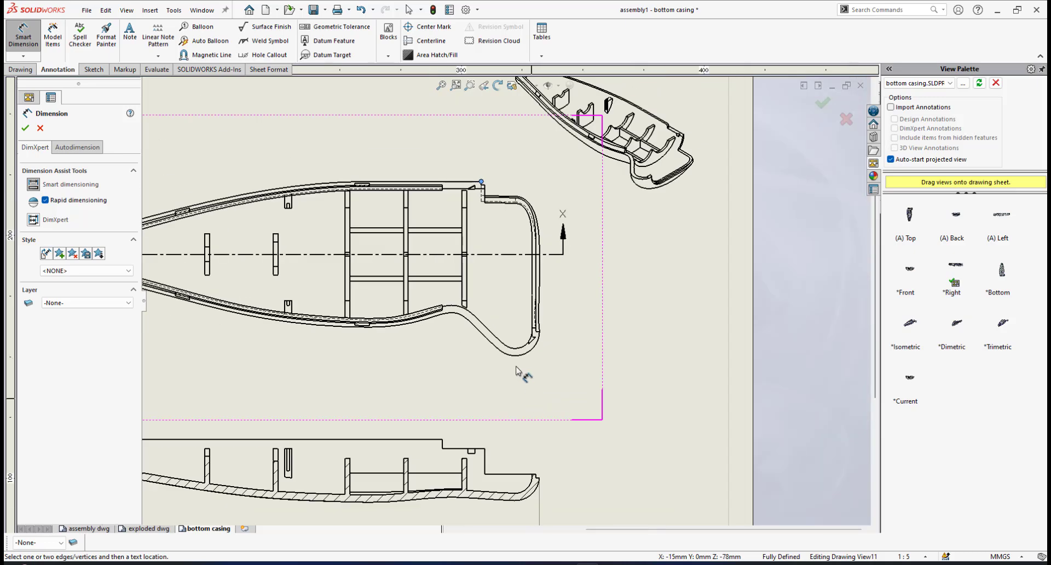
scroll(516, 371, down, 1)
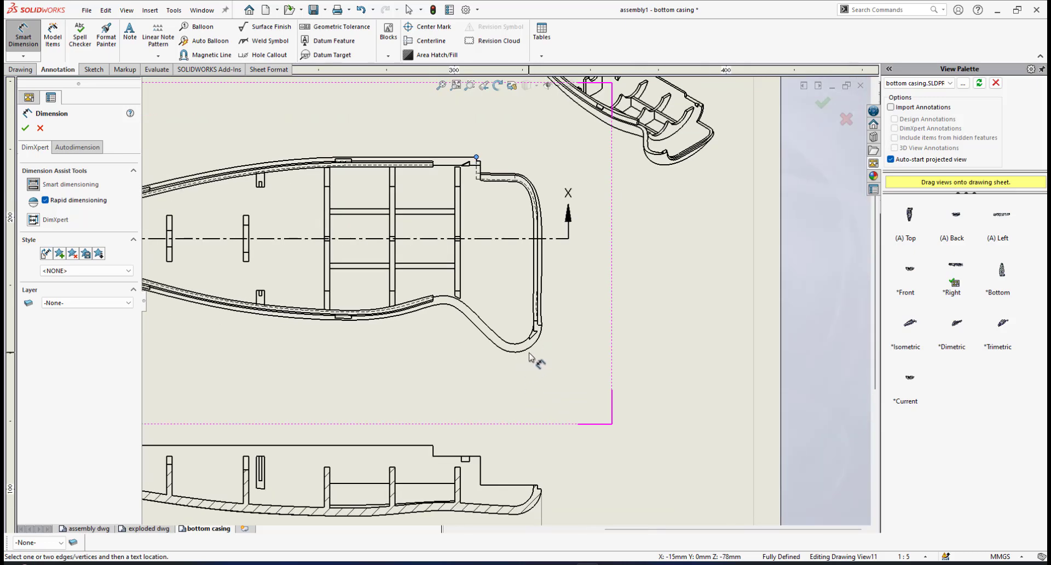
scroll(530, 357, up, 2)
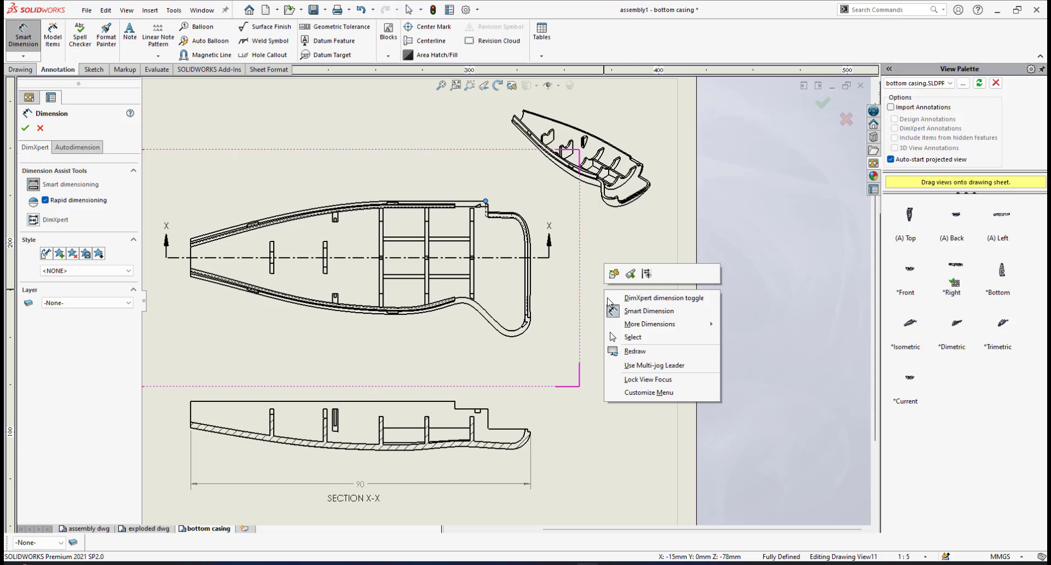
click(633, 337)
Sketch a point at the lowest spot of the outer rounded lobe in the plan view containing section line X-X.
click(93, 69)
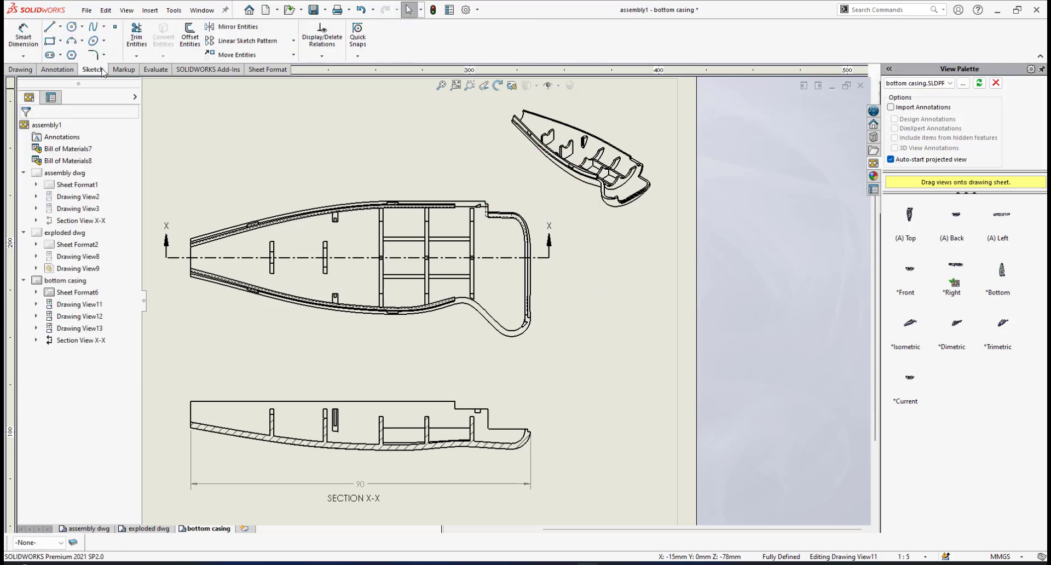
click(115, 28)
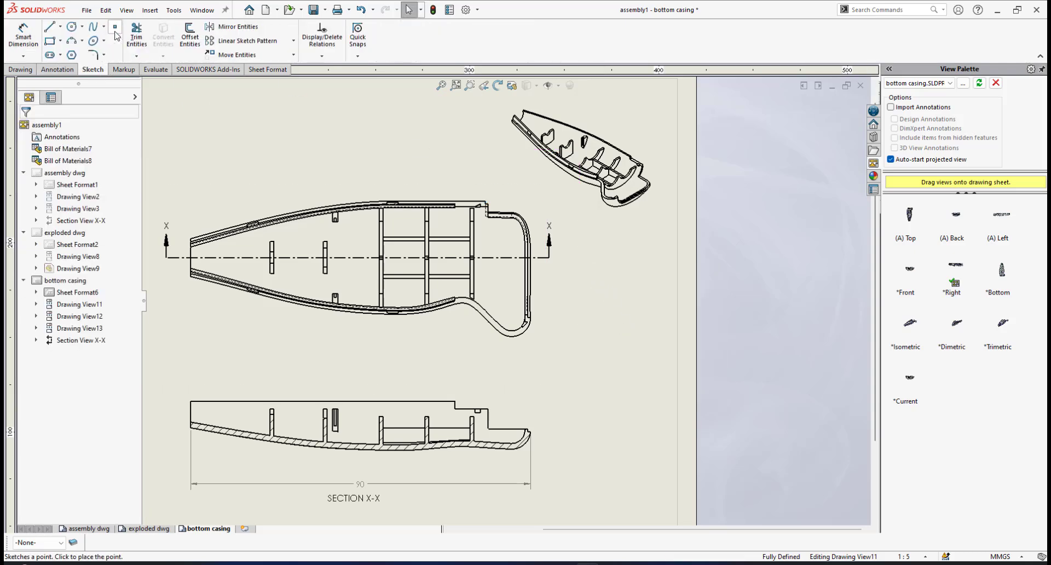
scroll(548, 350, down, 3)
scroll(527, 342, down, 3)
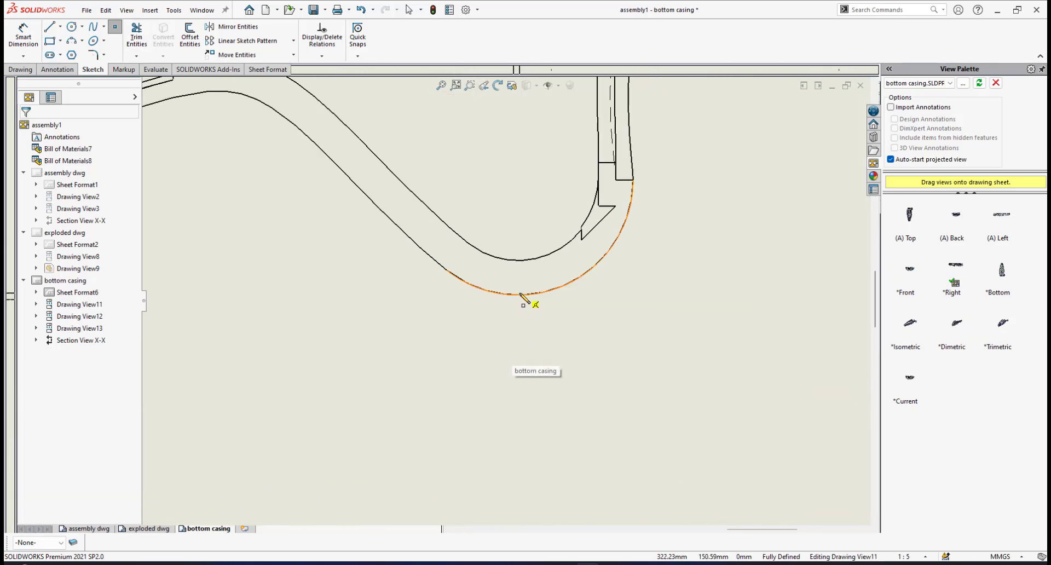
click(520, 295)
right_click(587, 306)
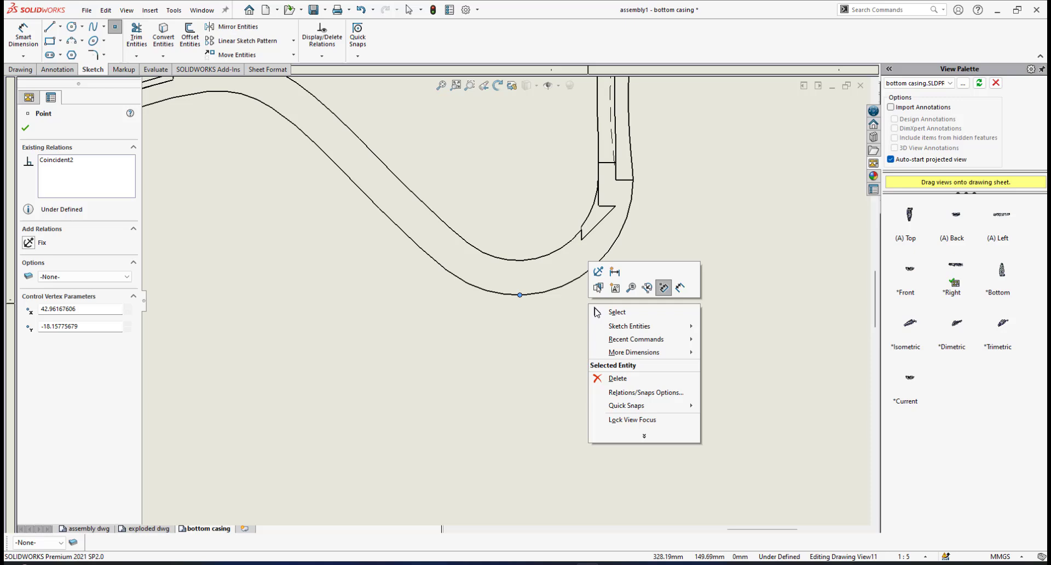
click(612, 313)
Dimension the plan view's overall vertical width from its upper step corner to the sketched point, placing it outside the section arrow.
scroll(652, 312, up, 6)
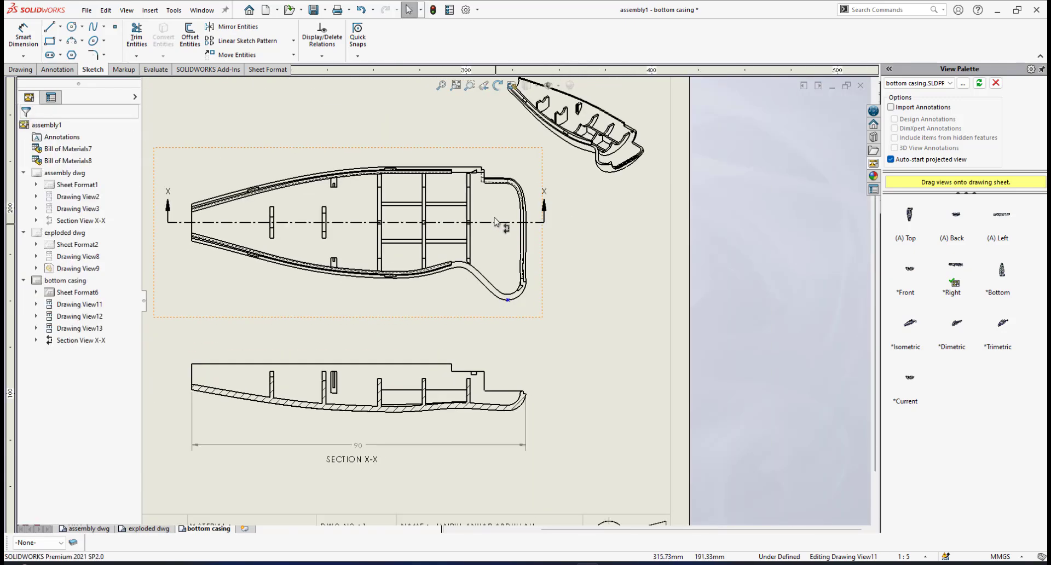
scroll(490, 186, down, 2)
click(57, 70)
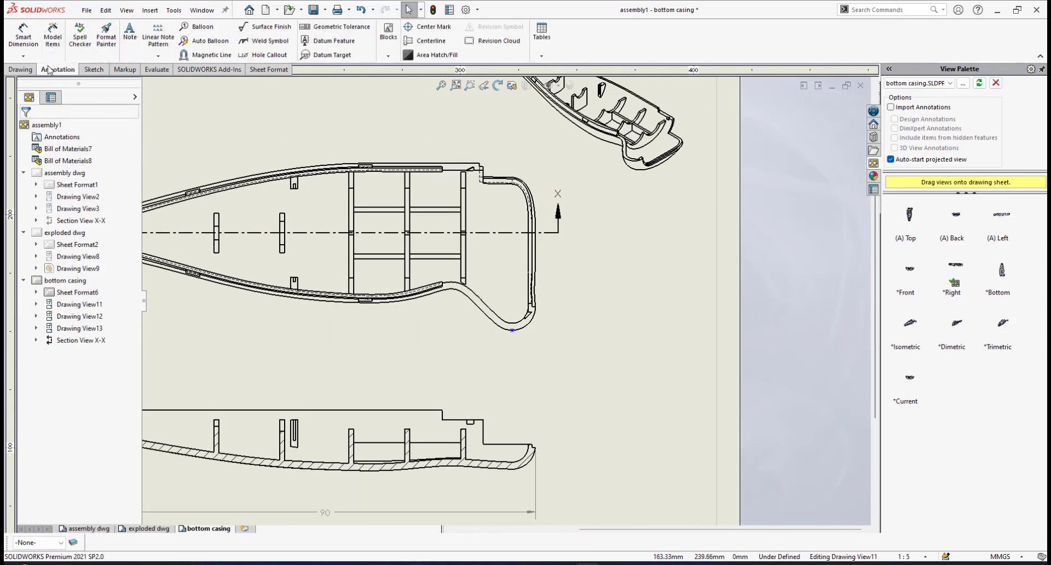
click(23, 34)
scroll(469, 235, down, 6)
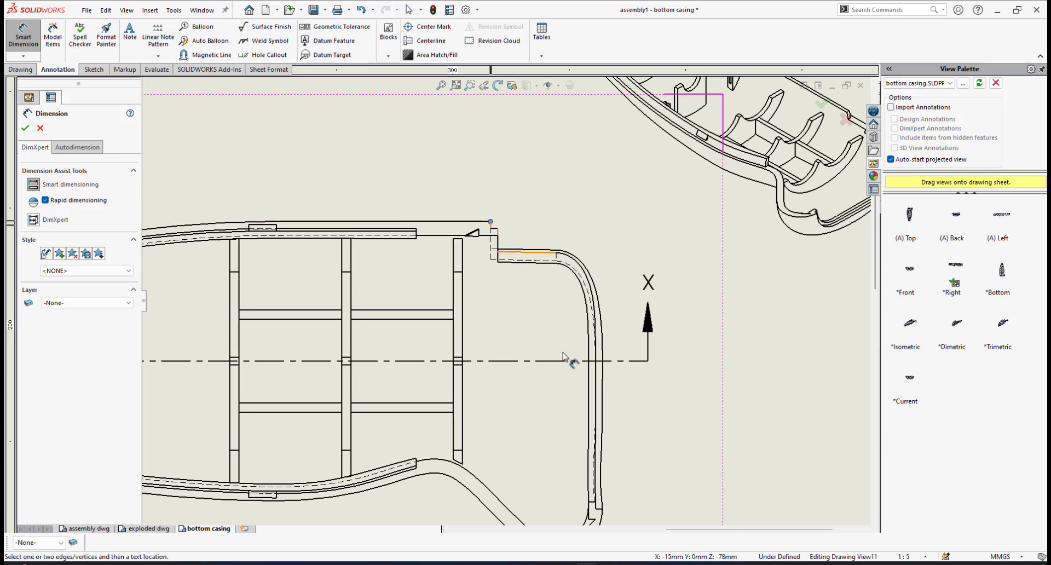
scroll(564, 372, up, 5)
scroll(544, 456, down, 4)
scroll(544, 455, down, 2)
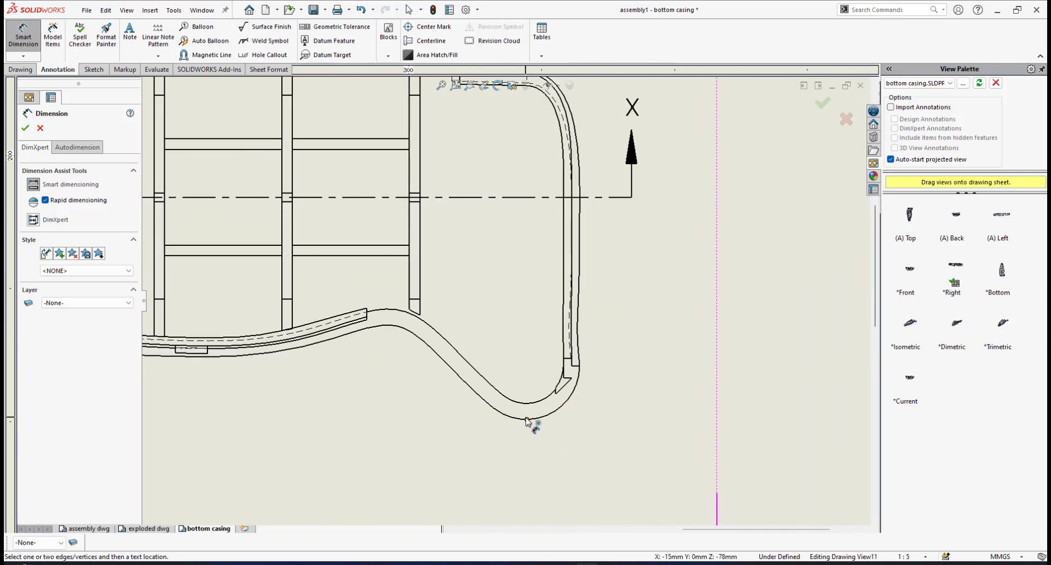
click(527, 419)
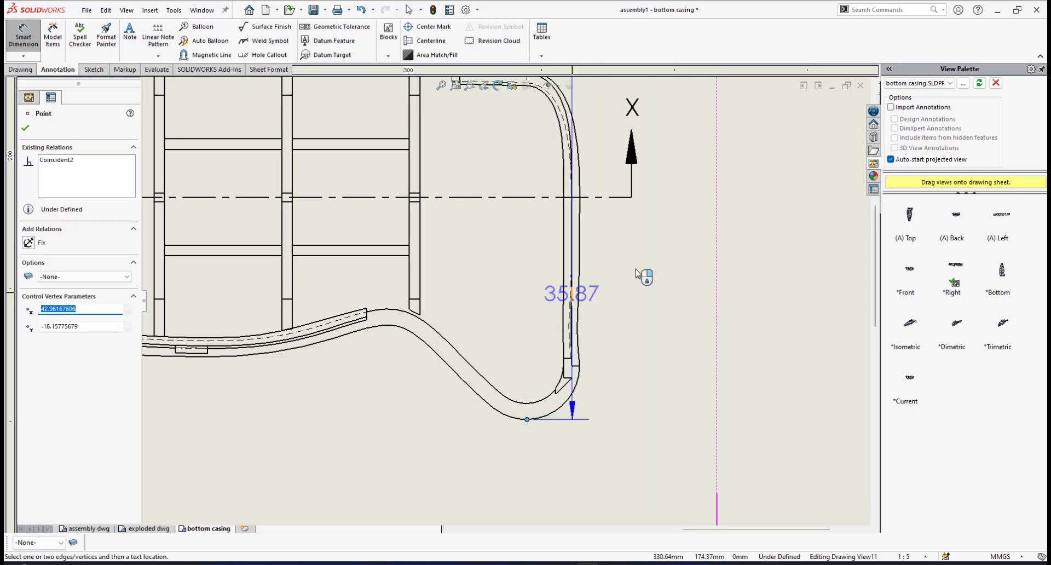
scroll(619, 253, up, 4)
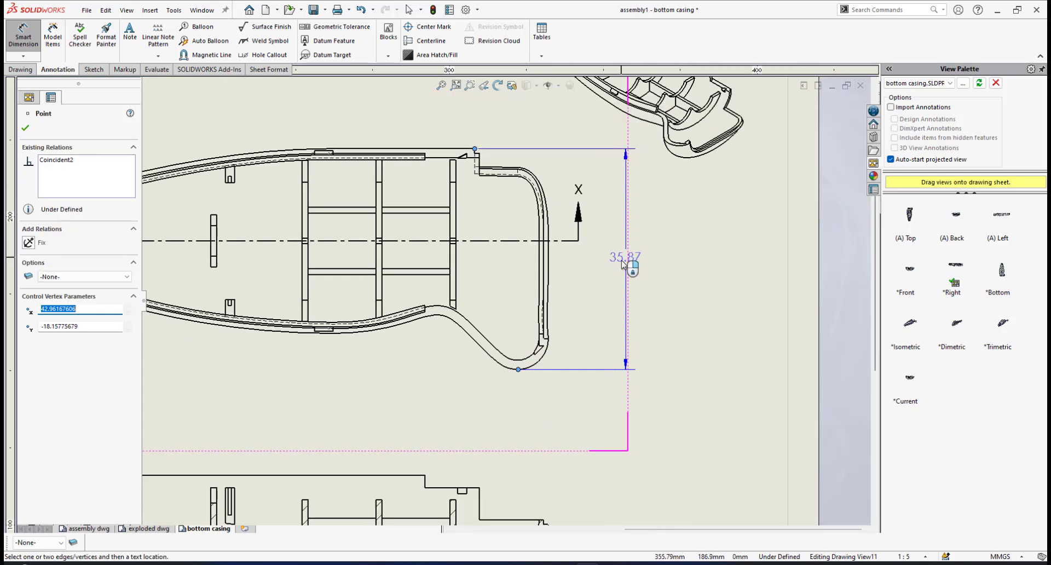
scroll(622, 264, down, 1)
click(612, 266)
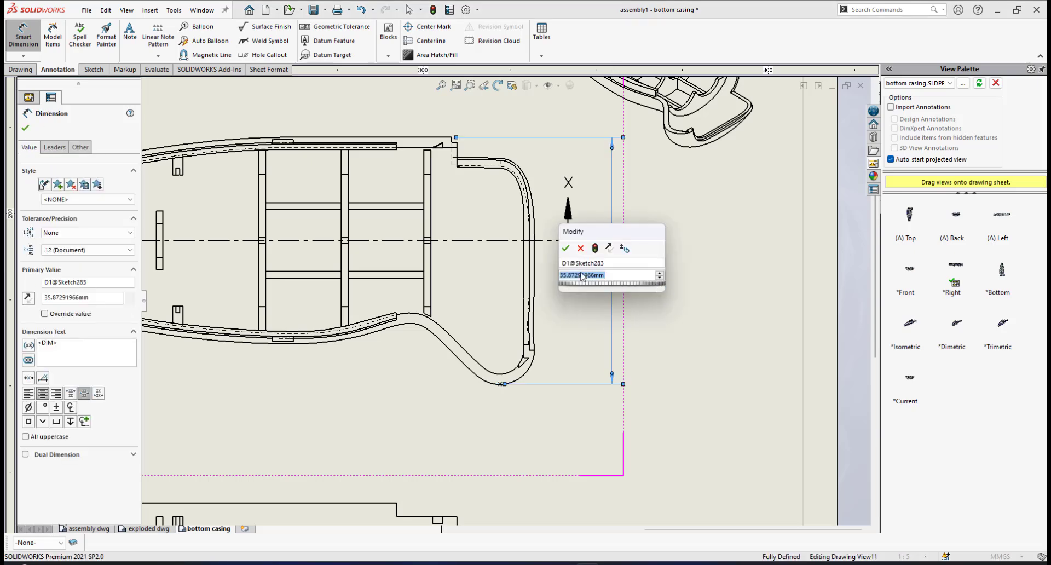
click(567, 250)
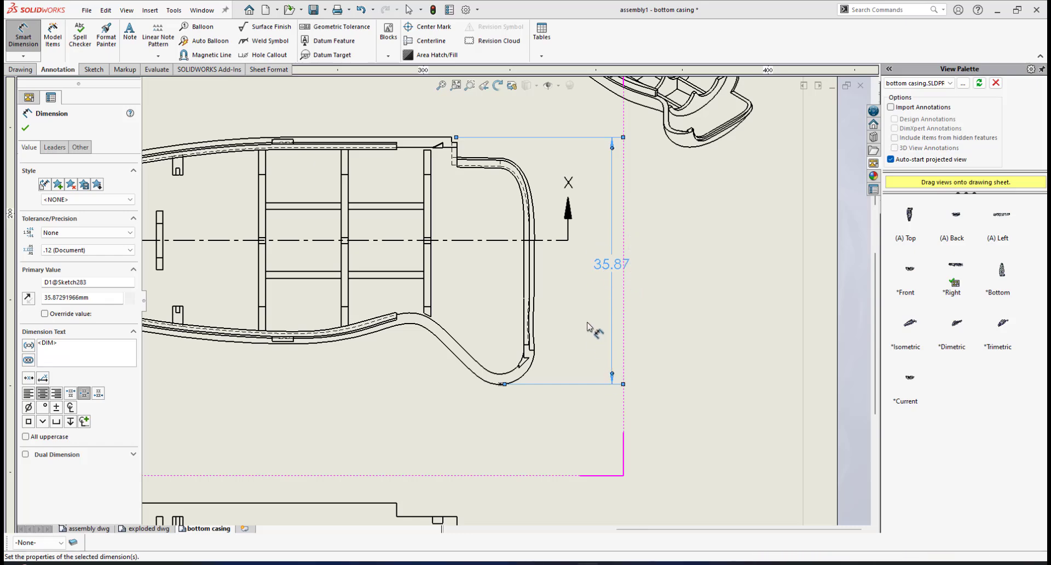
scroll(586, 335, up, 4)
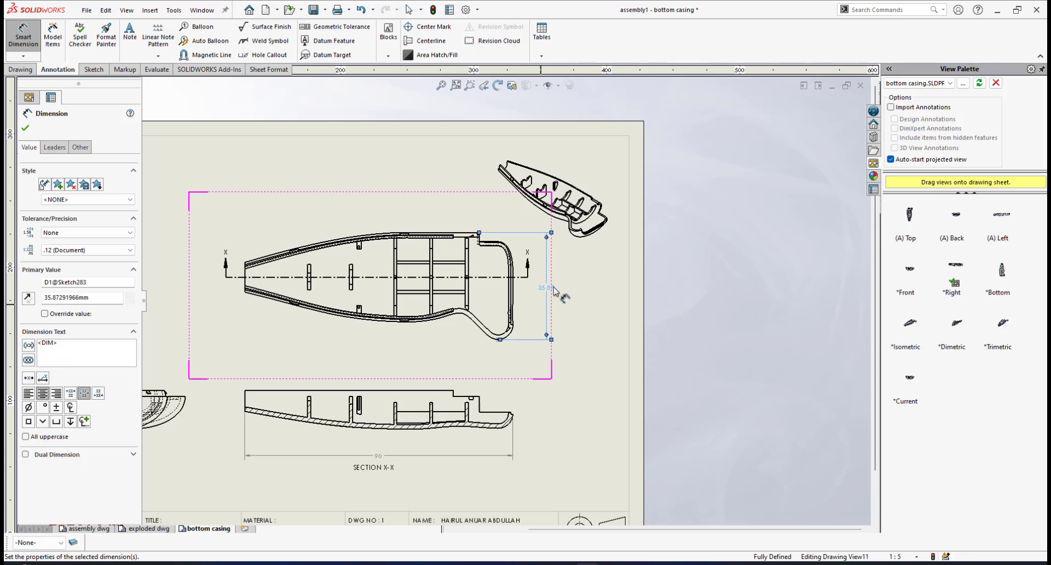
scroll(555, 290, down, 3)
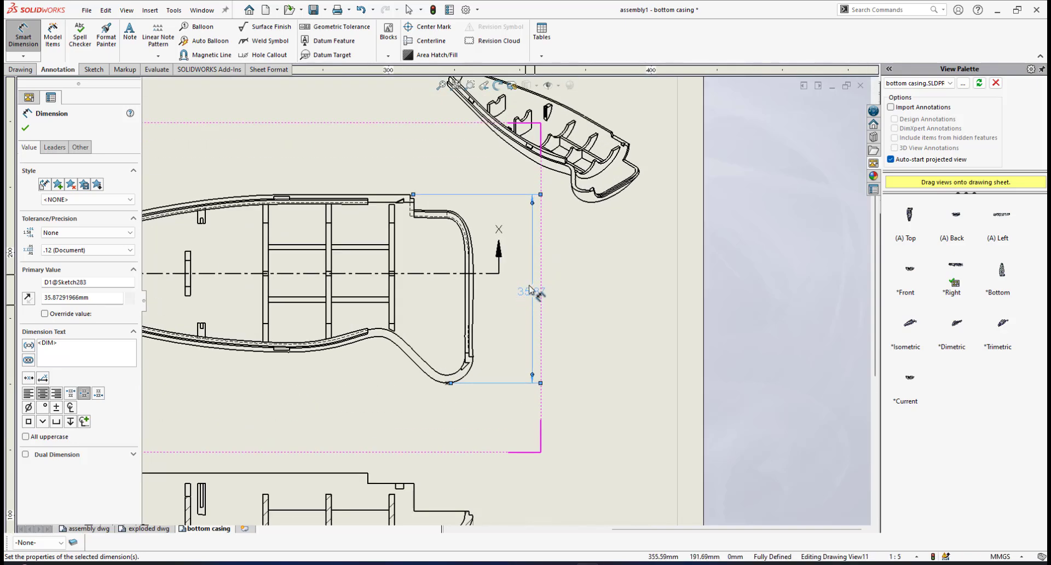
scroll(531, 290, down, 1)
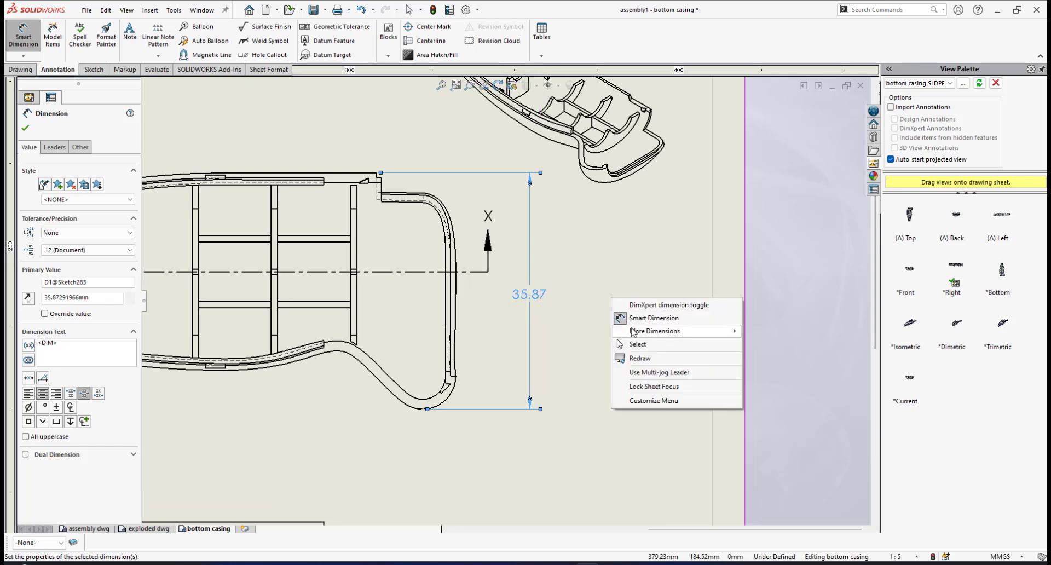
right_click(612, 298)
click(636, 345)
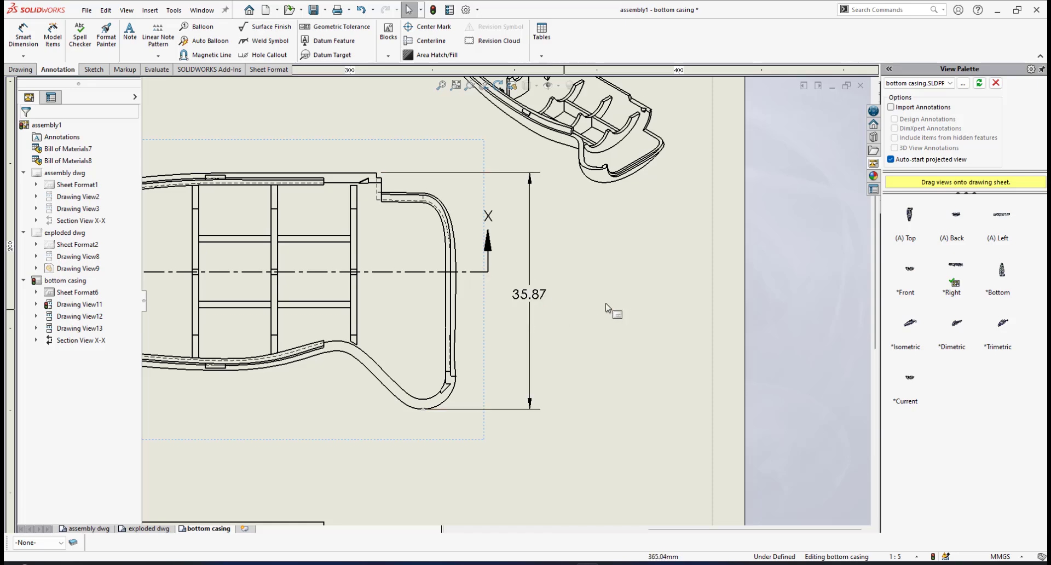
Set the text position of linear dimensions to Solid Leader, Aligned Text in the document properties and apply it.
scroll(562, 331, up, 3)
scroll(505, 313, down, 3)
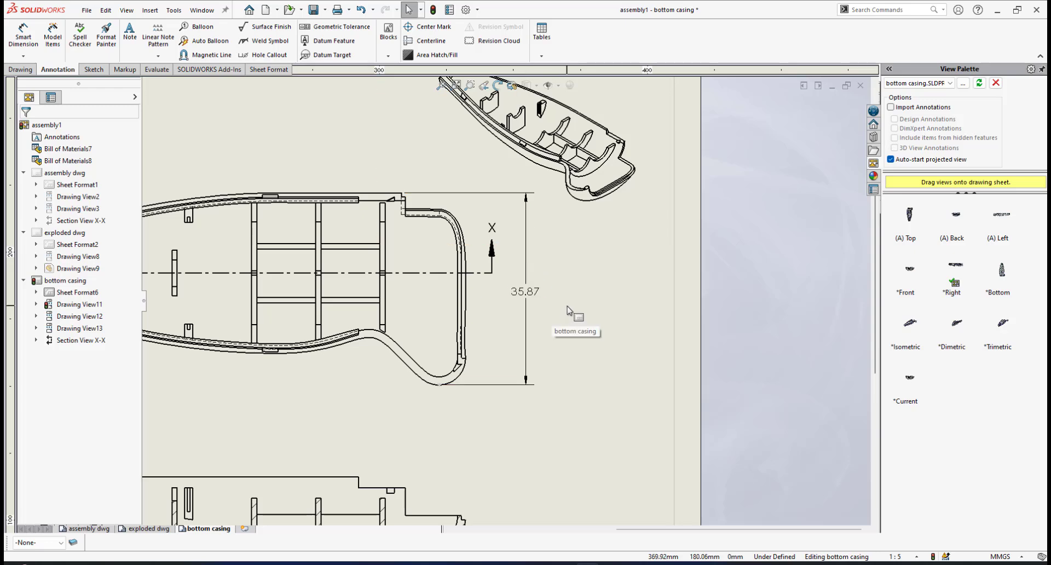
click(174, 10)
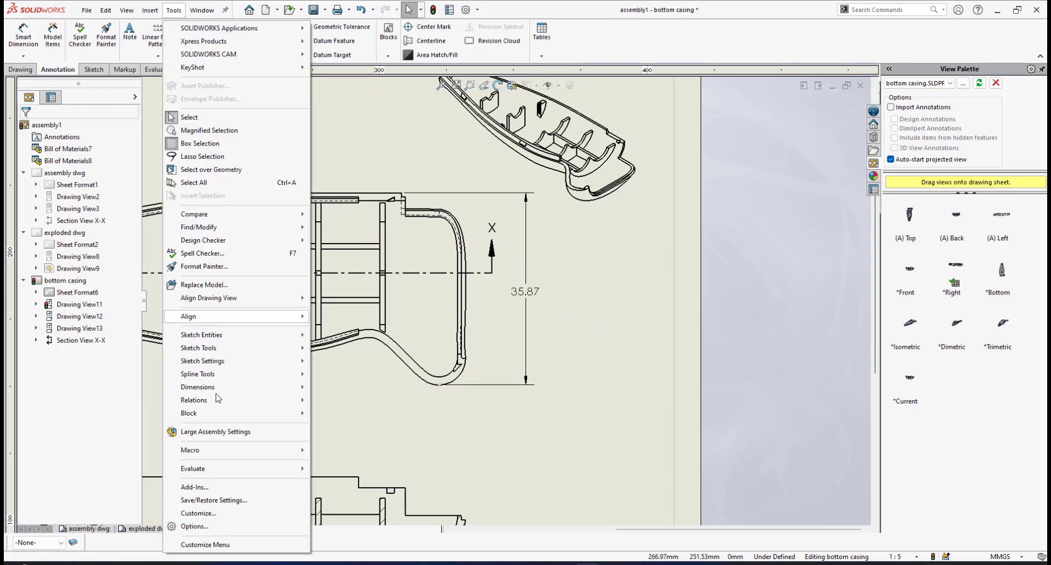
click(195, 526)
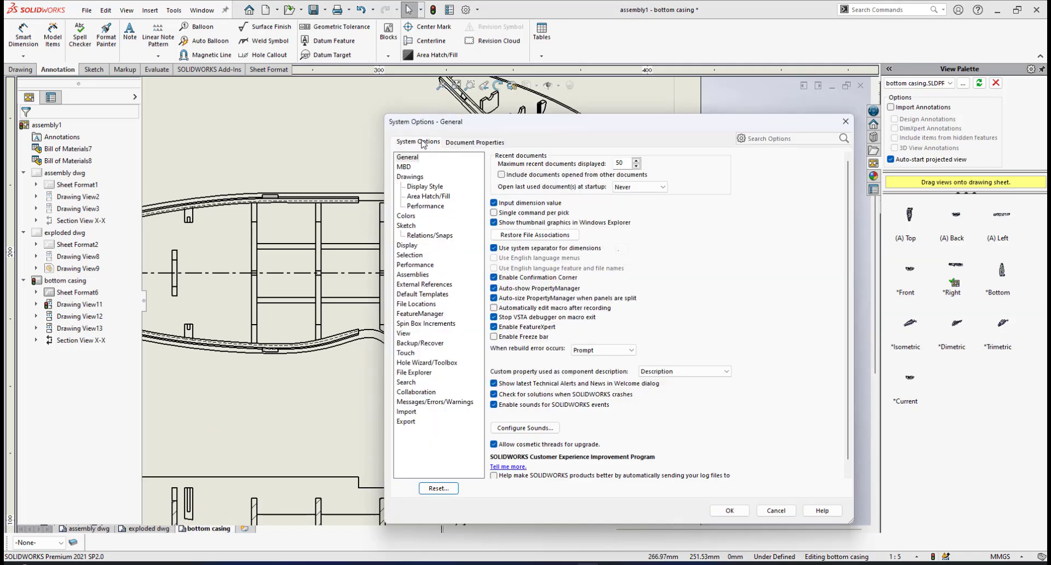
click(476, 142)
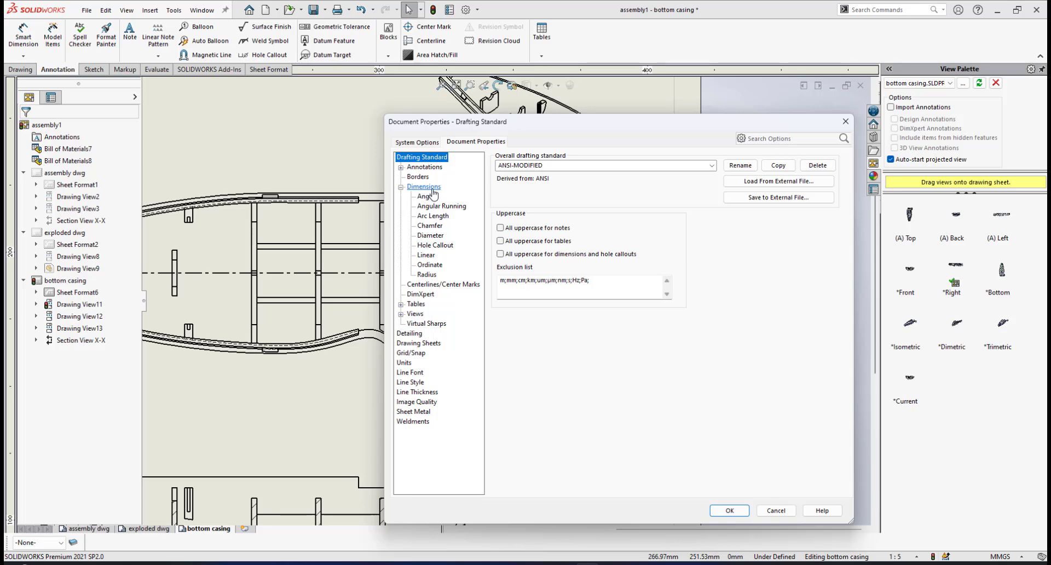
click(427, 256)
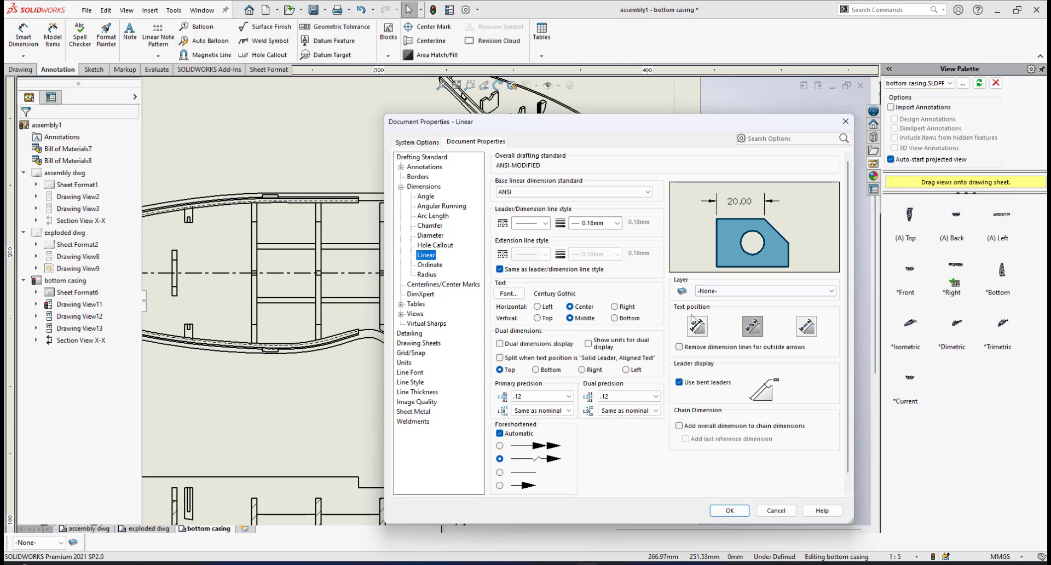
click(750, 327)
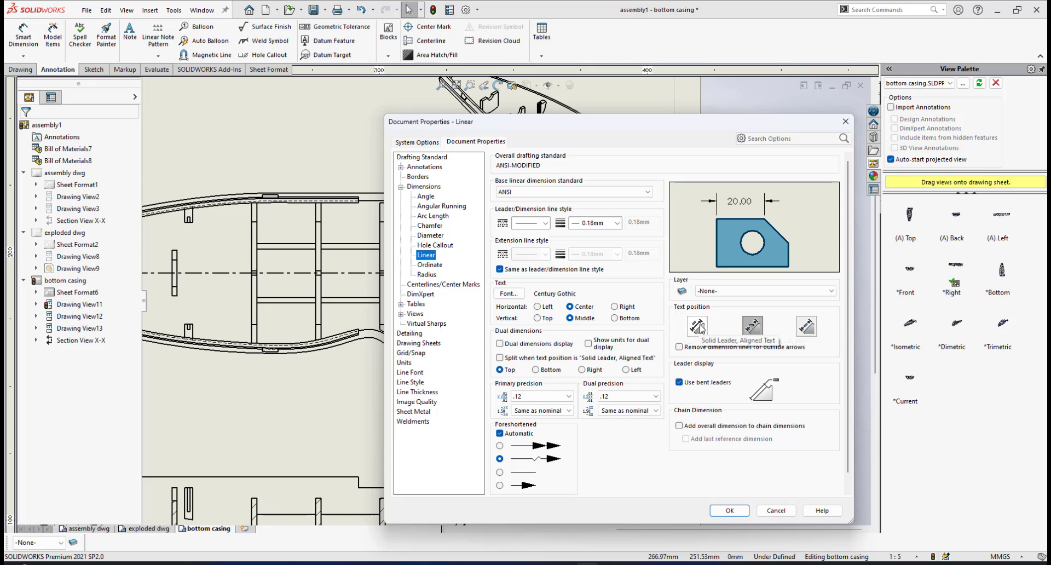
click(696, 326)
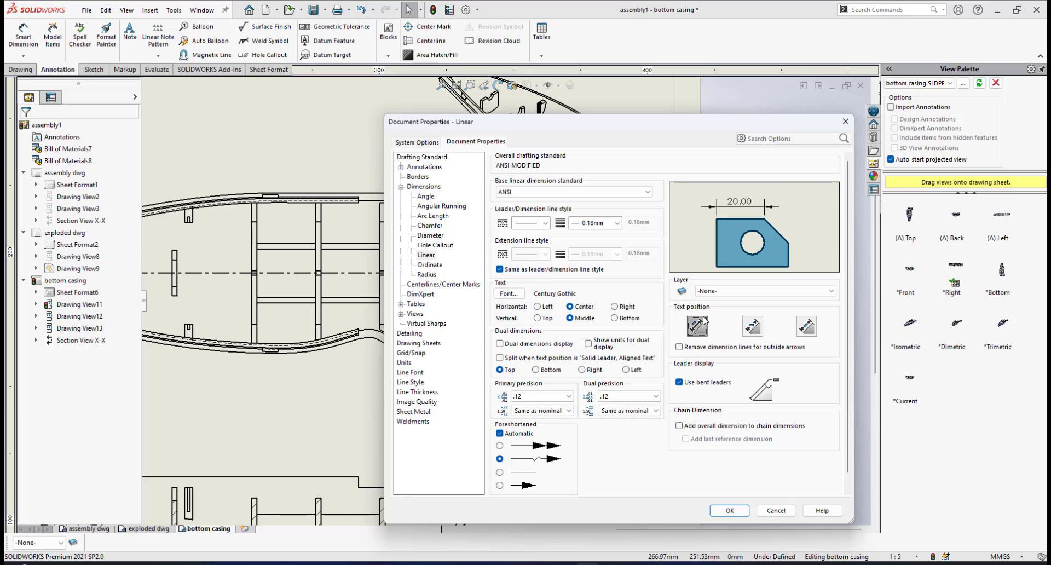
click(730, 510)
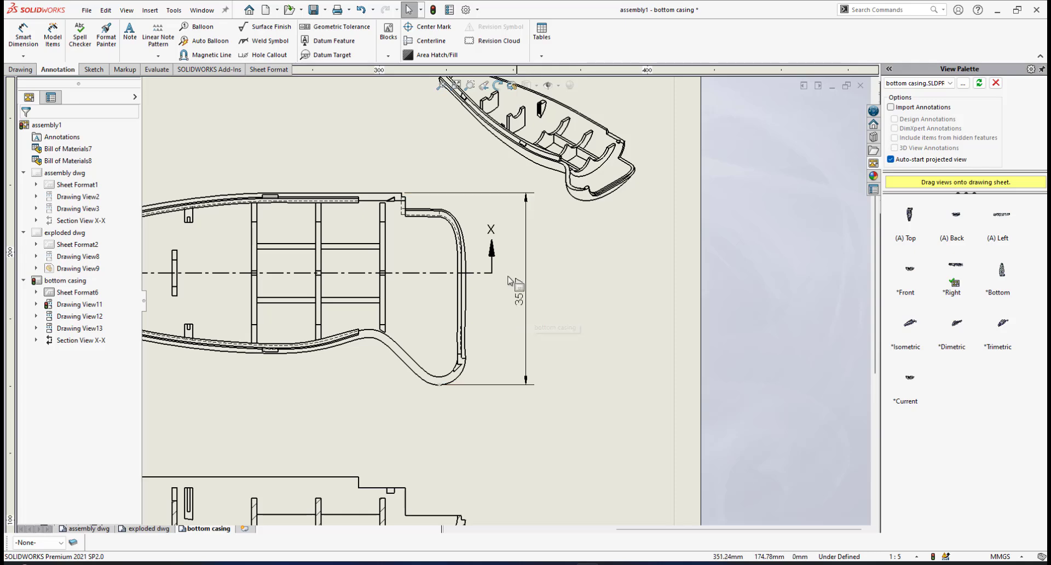
Move the plan view's overall width dimension slightly closer to the section arrow and deselect it.
scroll(519, 290, up, 3)
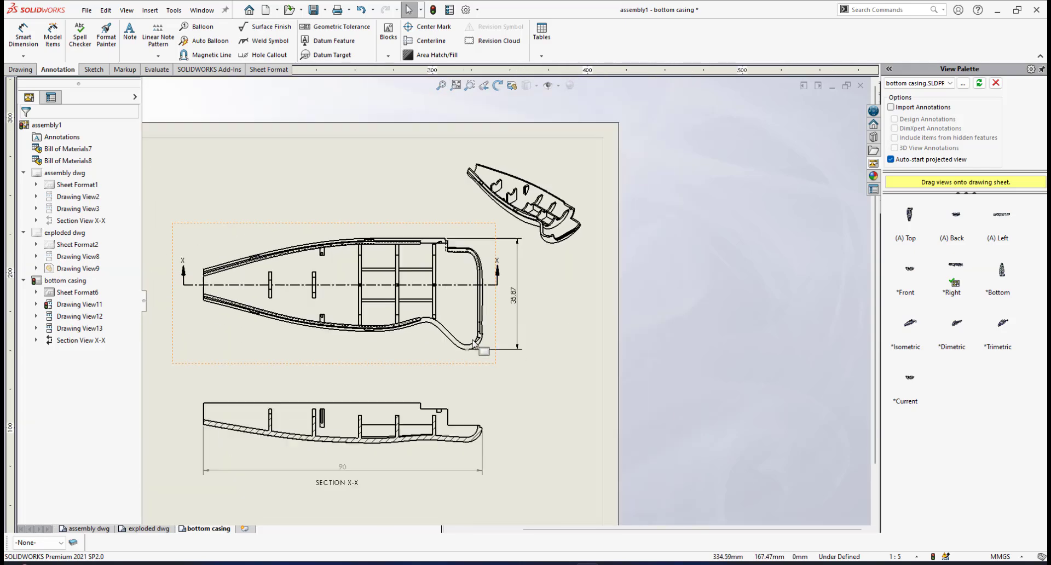
scroll(442, 350, down, 2)
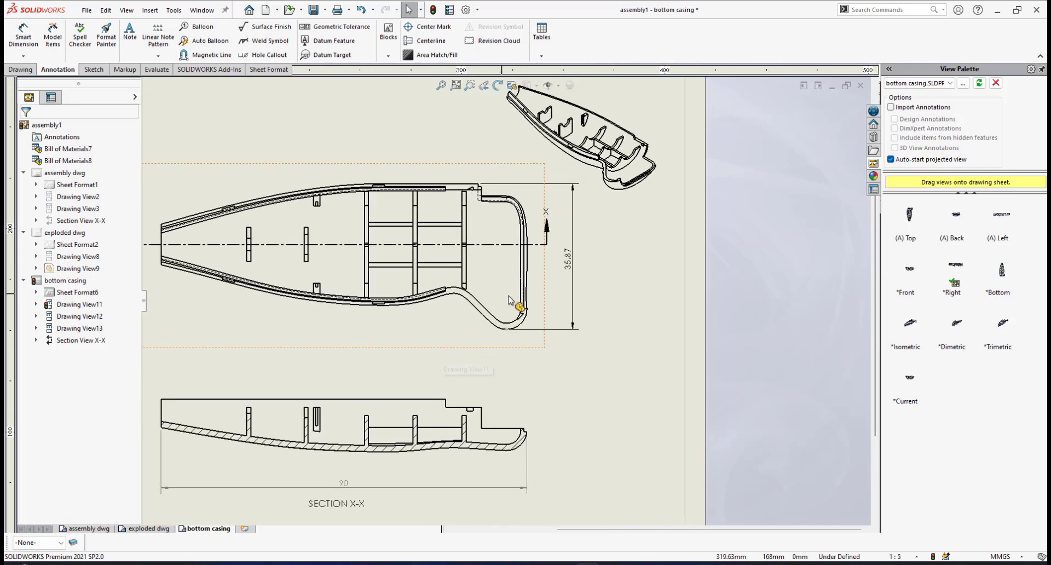
drag(563, 267, 564, 262)
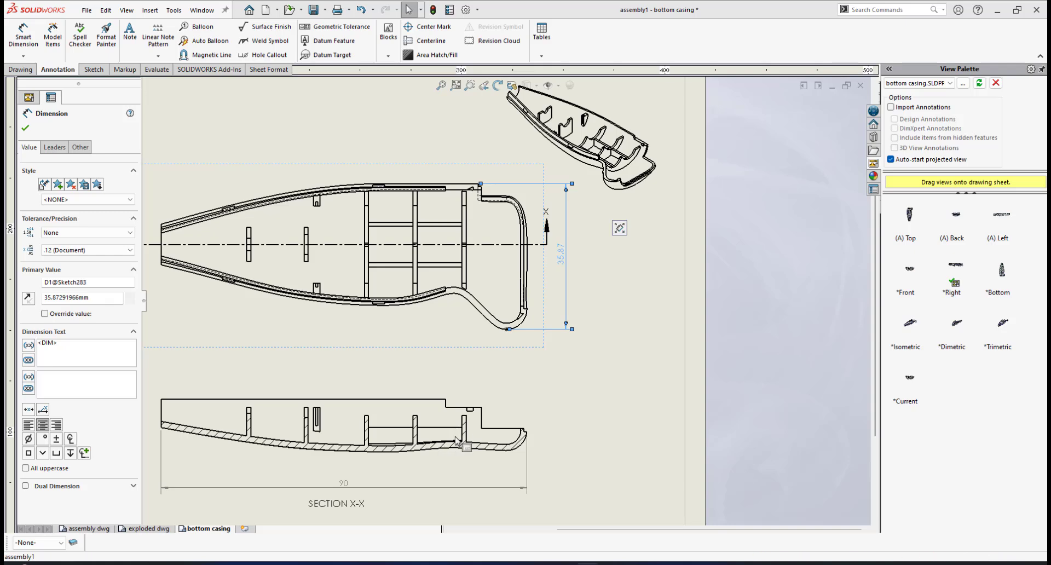
key(Escape)
Dimension section X-X's overall height from its upper step corner to the low point of the bottom curve, placed just outside the curved end.
key(z)
scroll(529, 350, up, 3)
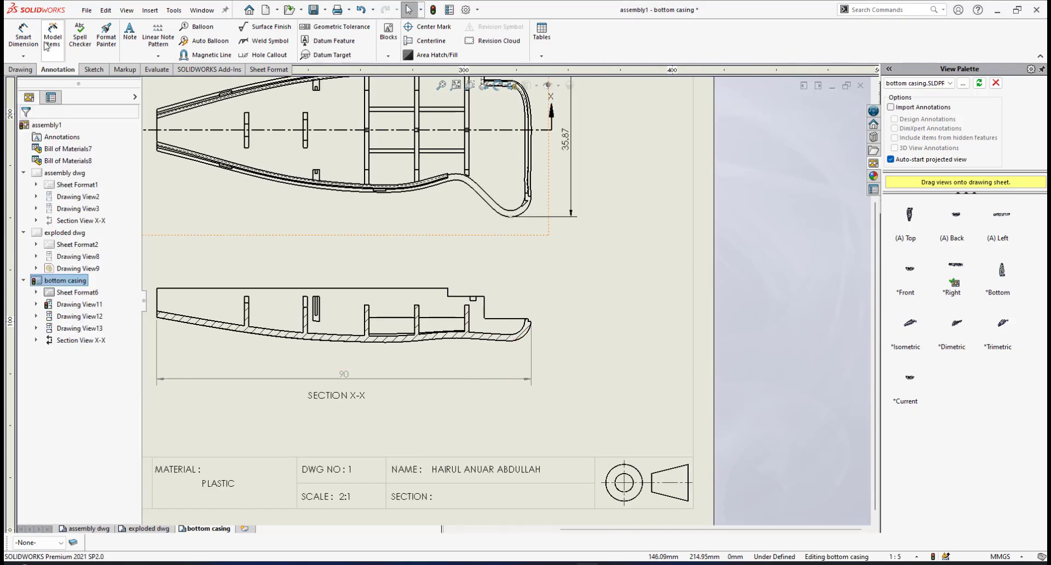
click(23, 33)
scroll(422, 321, up, 2)
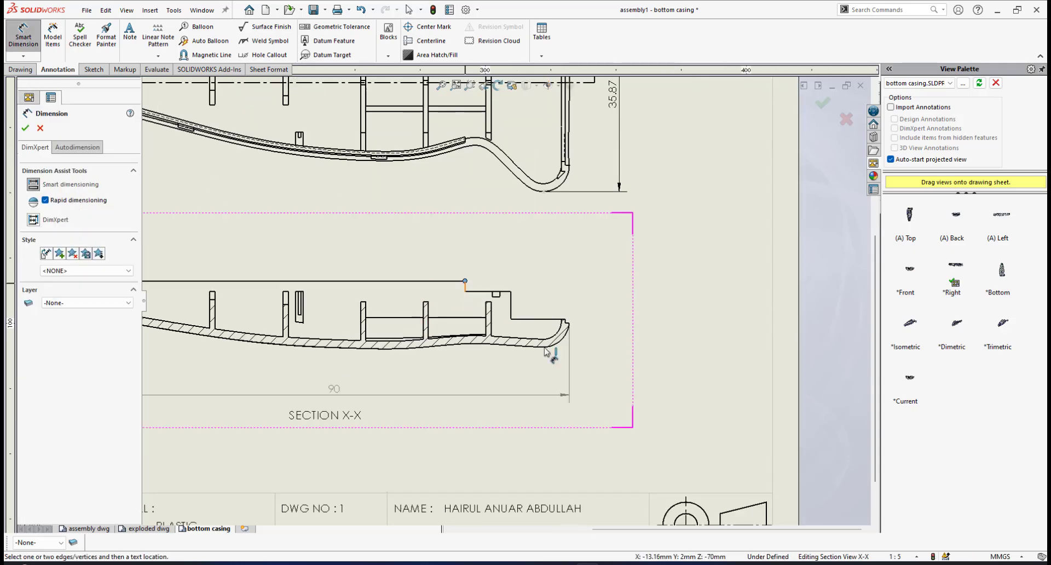
scroll(545, 359, up, 2)
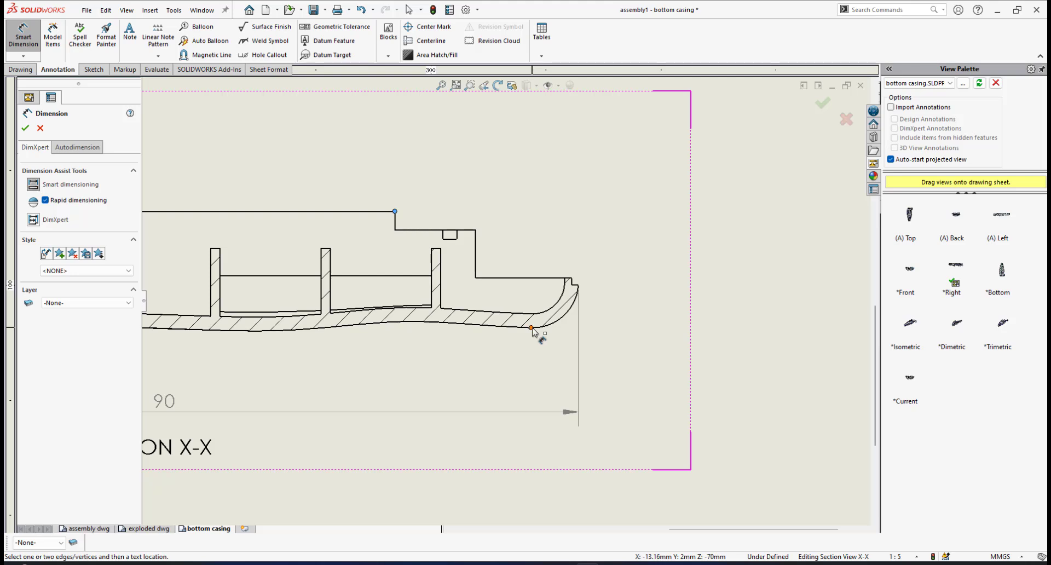
click(532, 328)
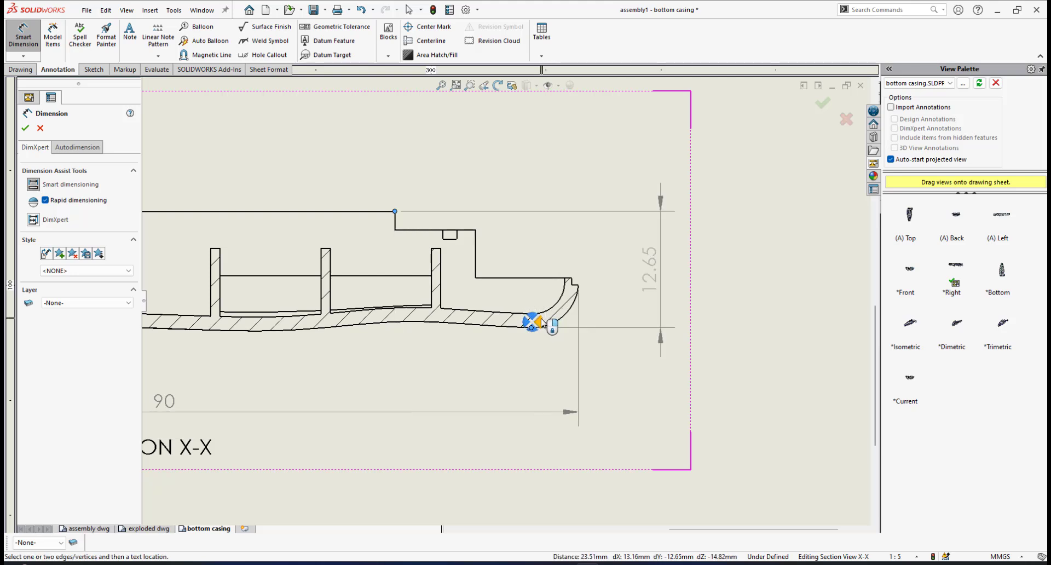
click(541, 323)
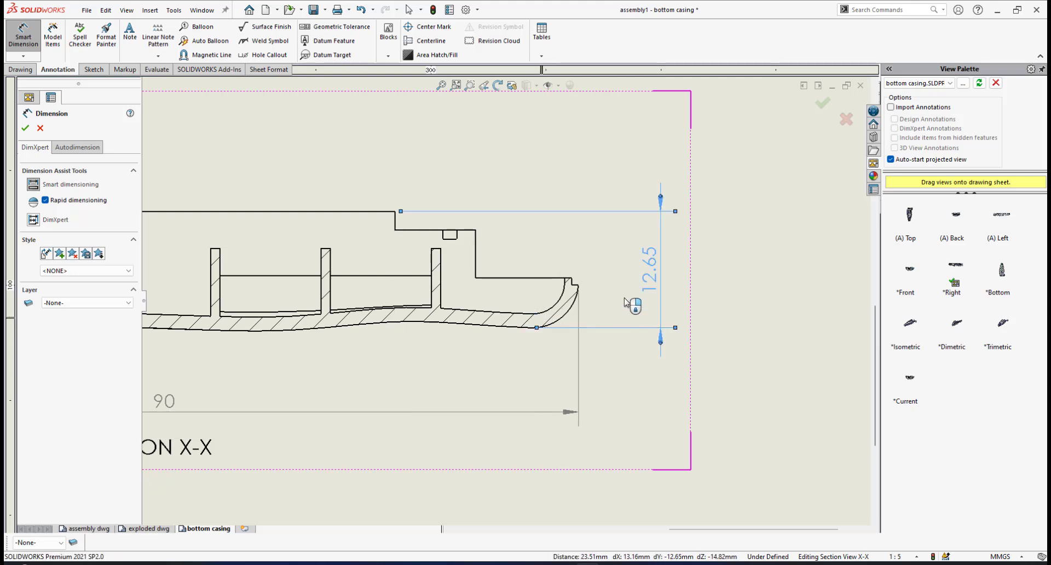
click(26, 131)
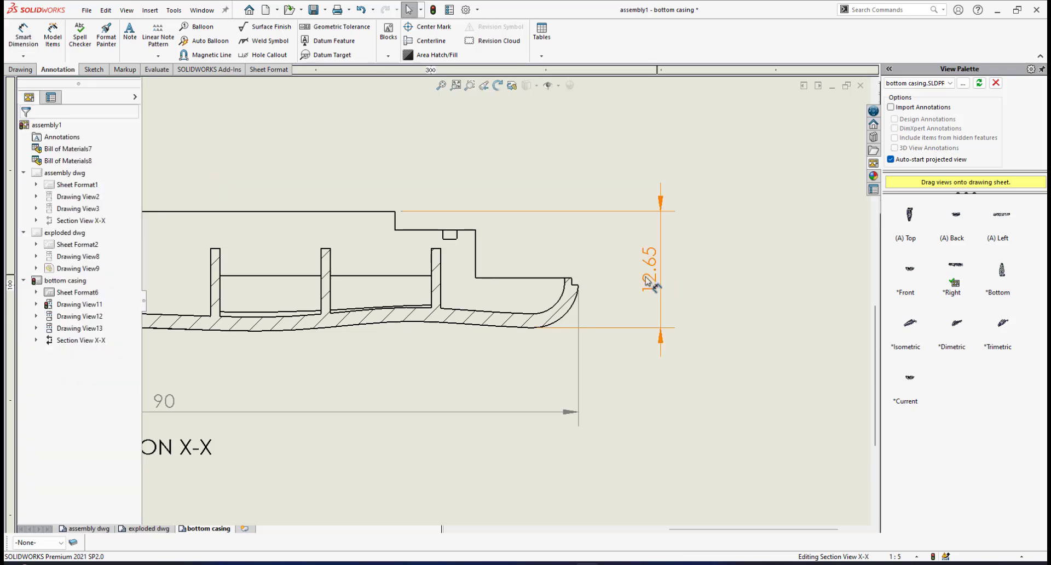
drag(647, 281, 629, 284)
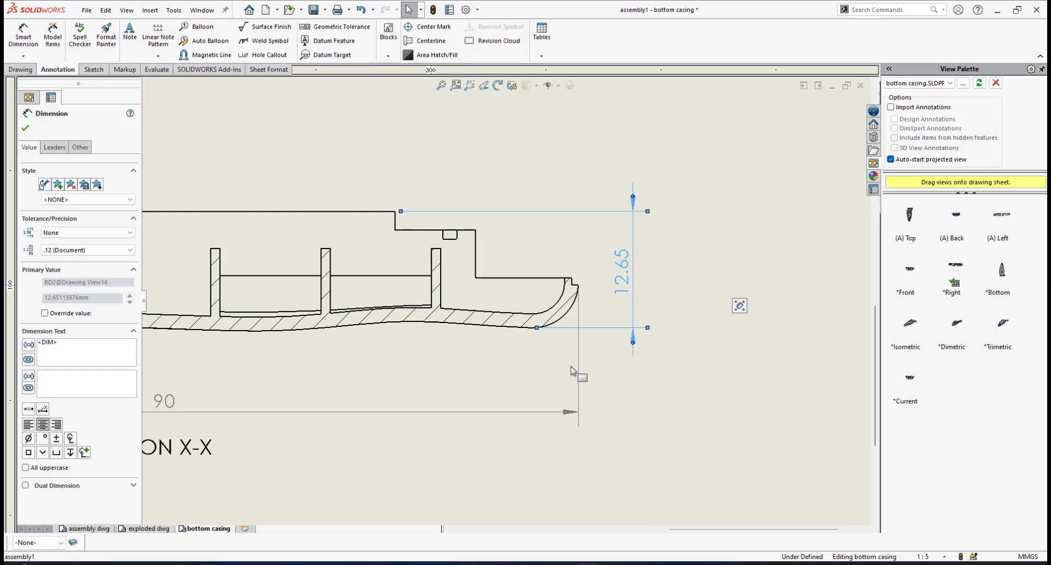
key(Escape)
Examine the dimensioned views across the whole sheet and the ribs in the plan view for features still lacking dimensions.
scroll(370, 279, up, 6)
scroll(457, 274, down, 1)
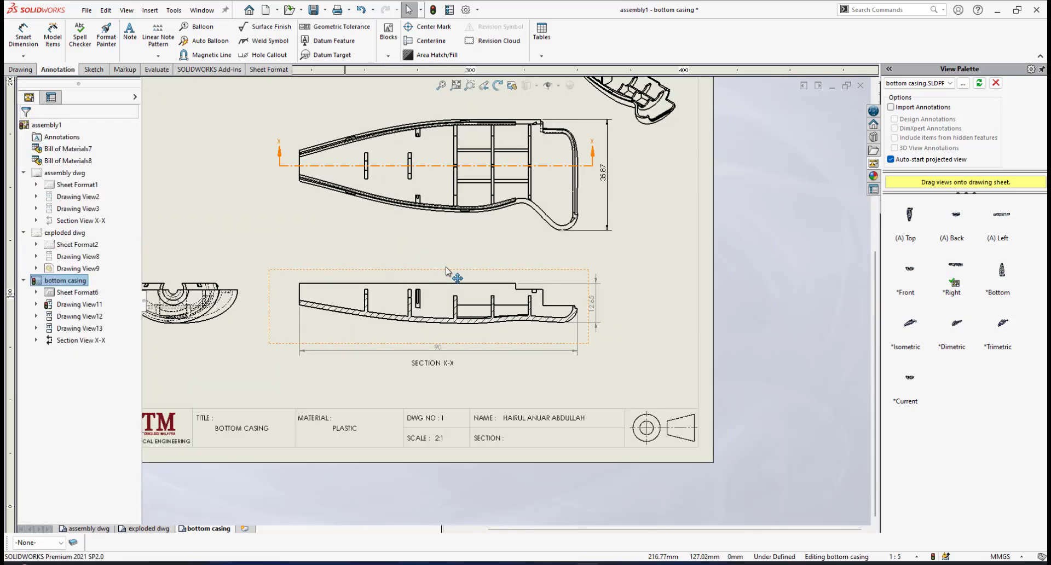
scroll(493, 247, down, 2)
scroll(479, 221, up, 2)
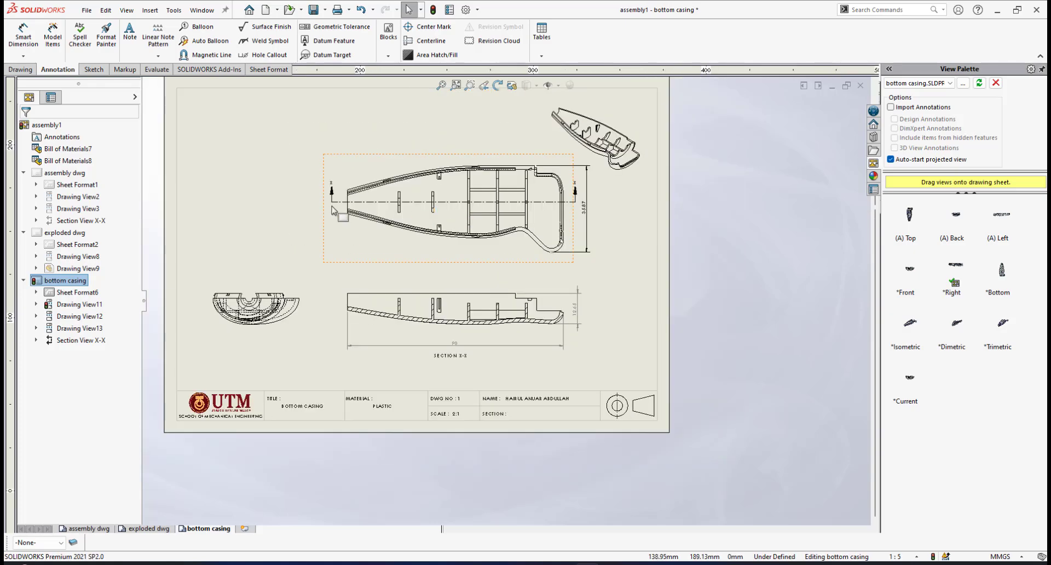
ctrl+middle_drag(595, 321, 642, 349)
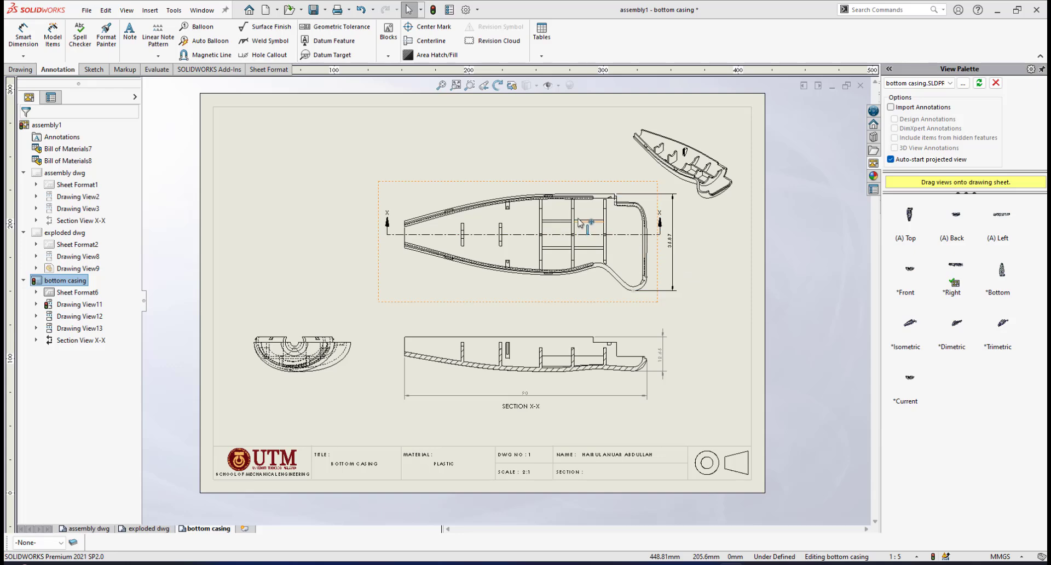
scroll(581, 222, up, 2)
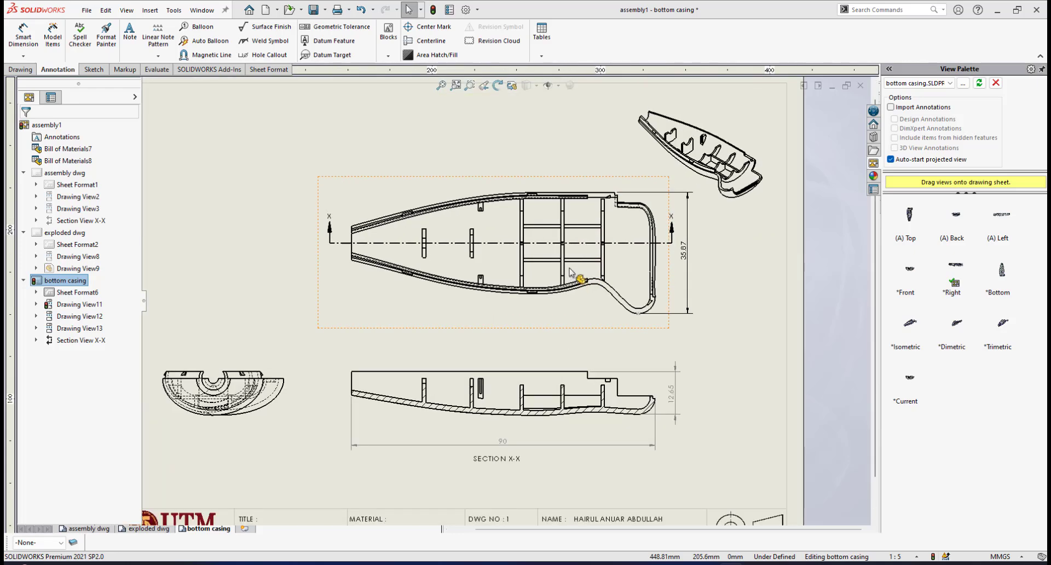
scroll(575, 283, up, 1)
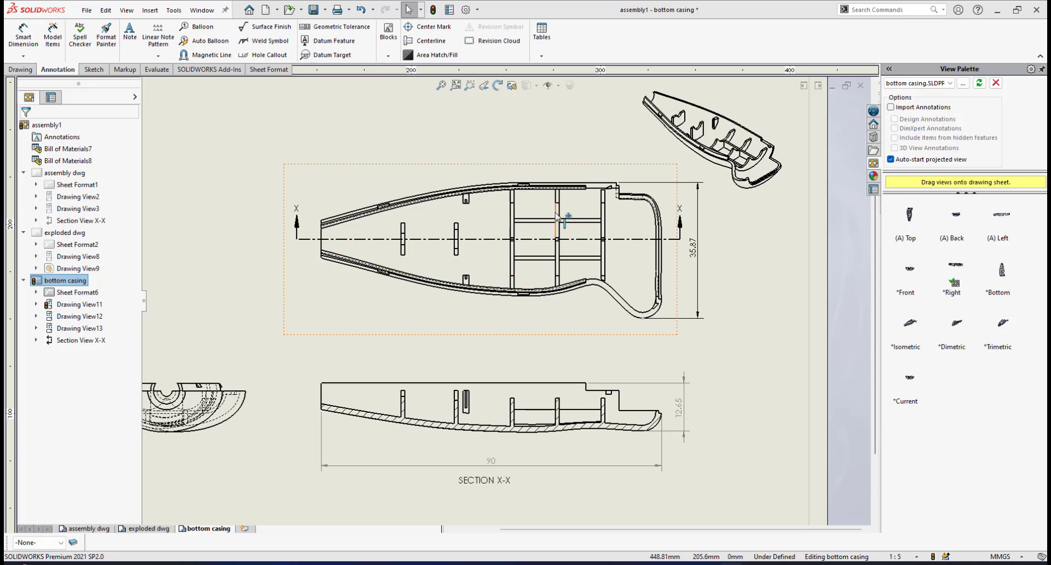
scroll(527, 307, down, 2)
scroll(397, 376, up, 1)
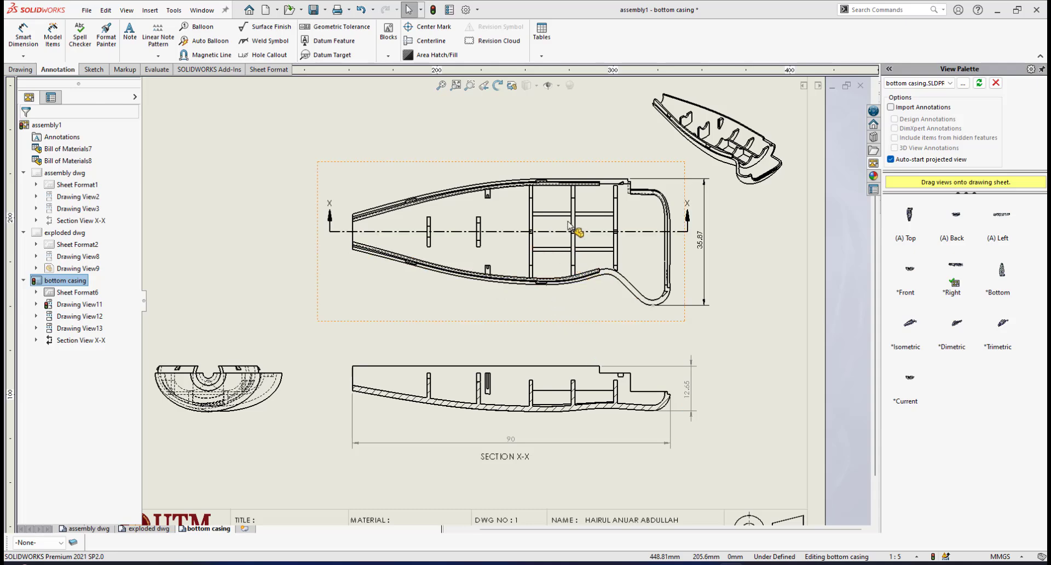
scroll(596, 213, down, 5)
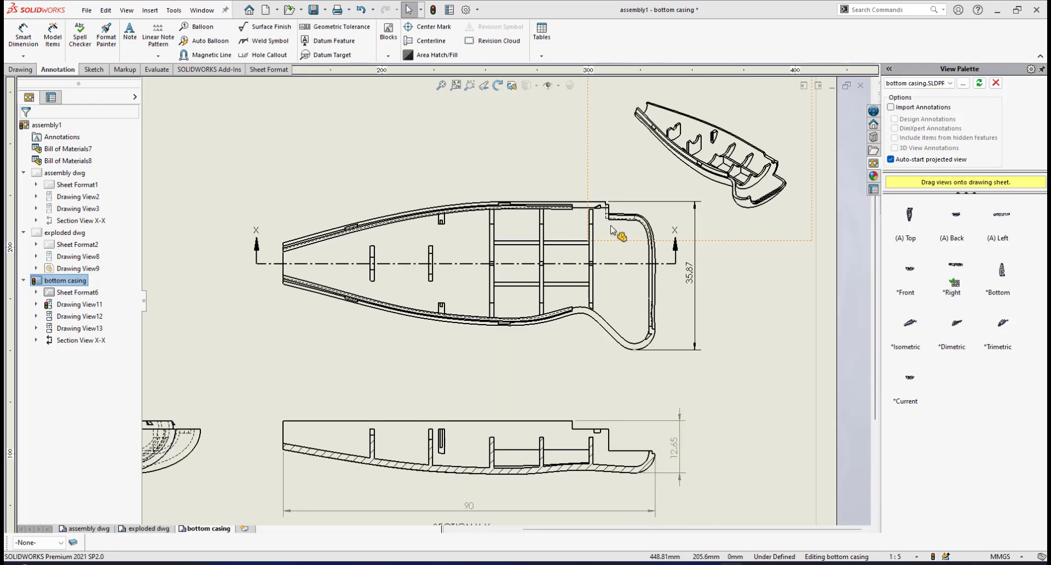
scroll(504, 275, down, 1)
scroll(500, 268, up, 1)
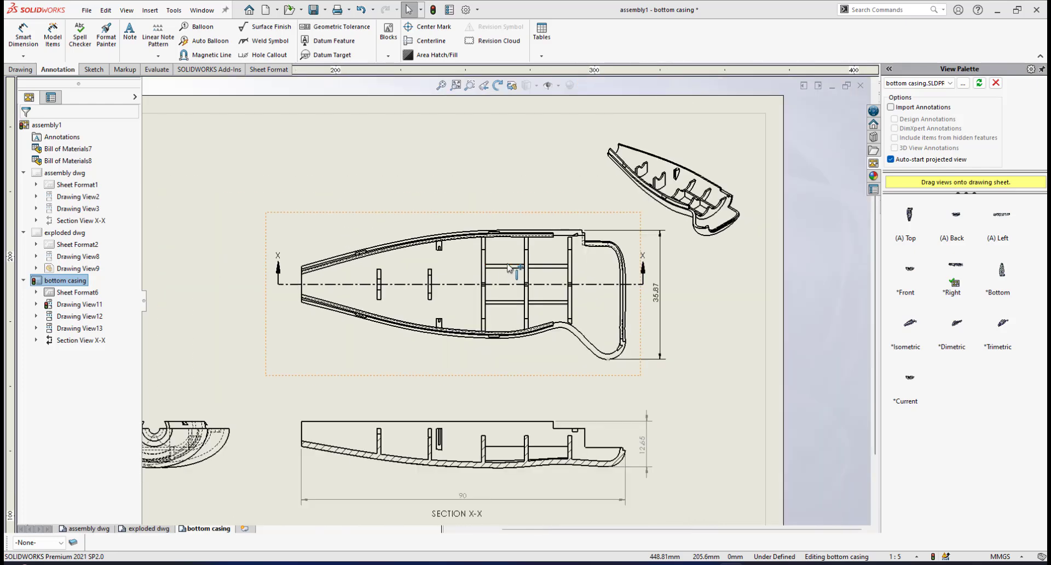
Dimension the thickness of the first long rib of the plan view's rib grid, placing the dimension above the casing.
scroll(509, 268, down, 2)
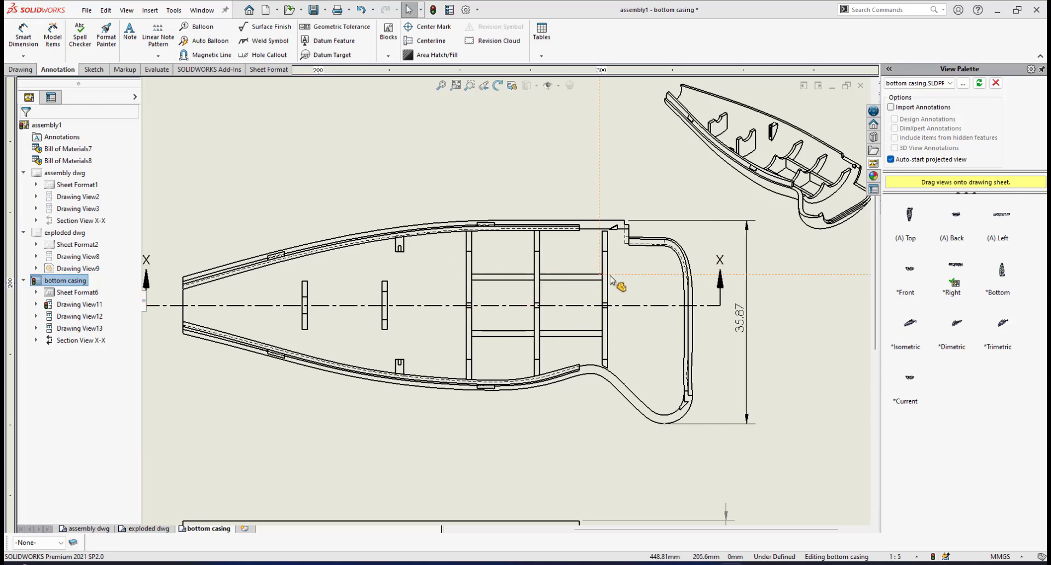
scroll(554, 279, down, 1)
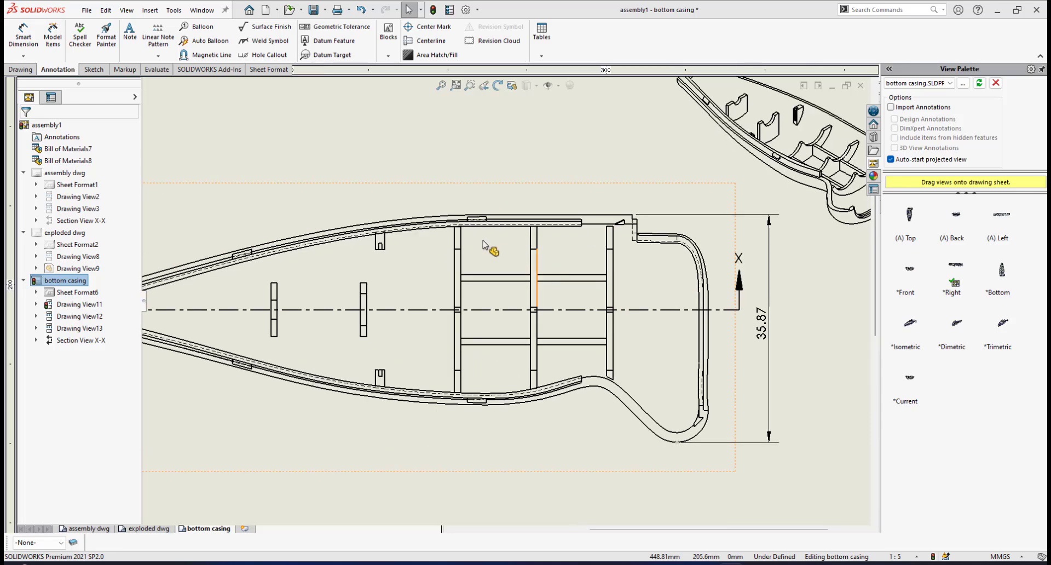
scroll(499, 262, down, 1)
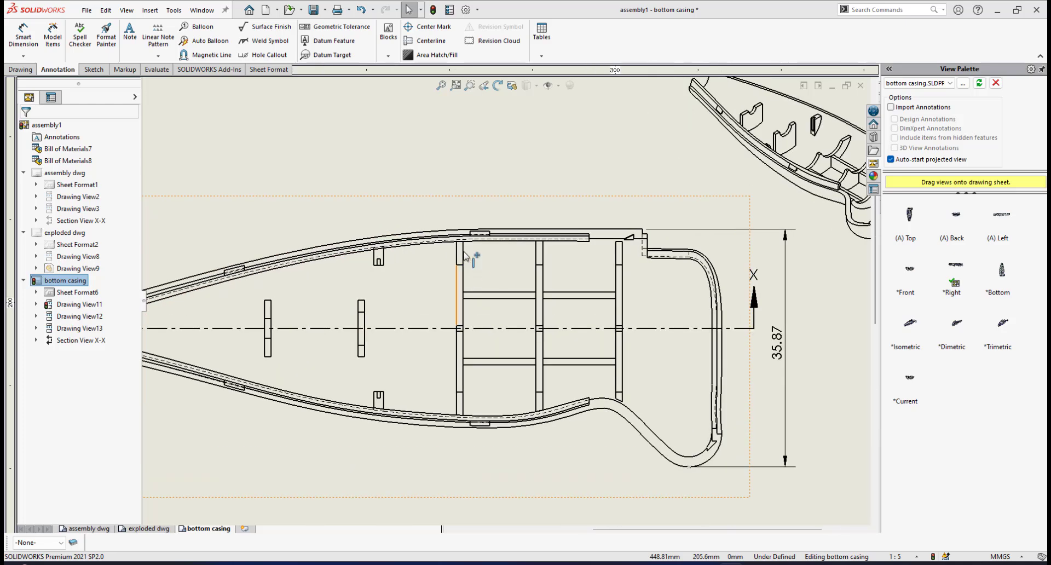
click(22, 38)
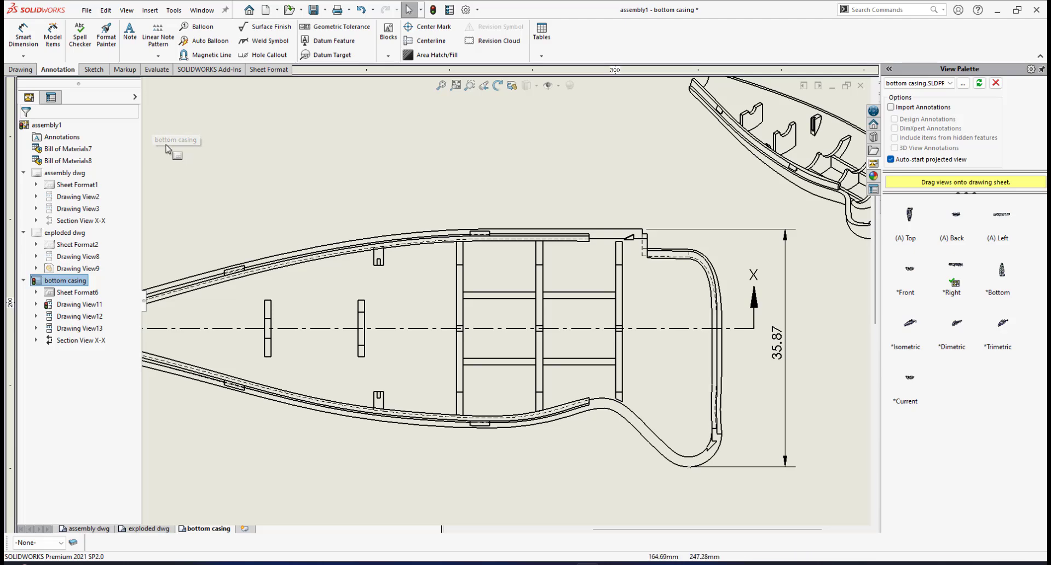
click(24, 49)
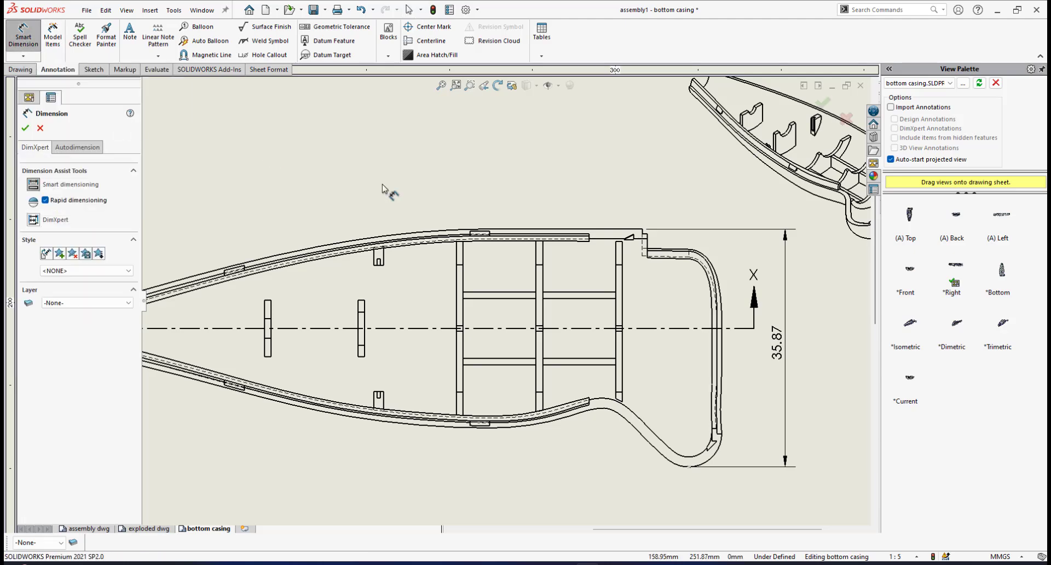
scroll(424, 205, down, 2)
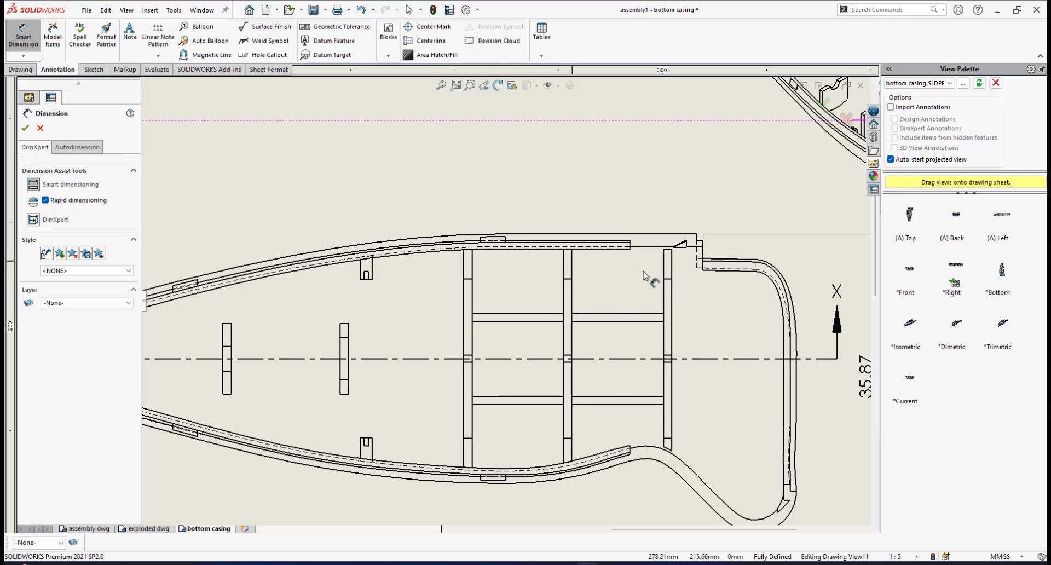
click(473, 263)
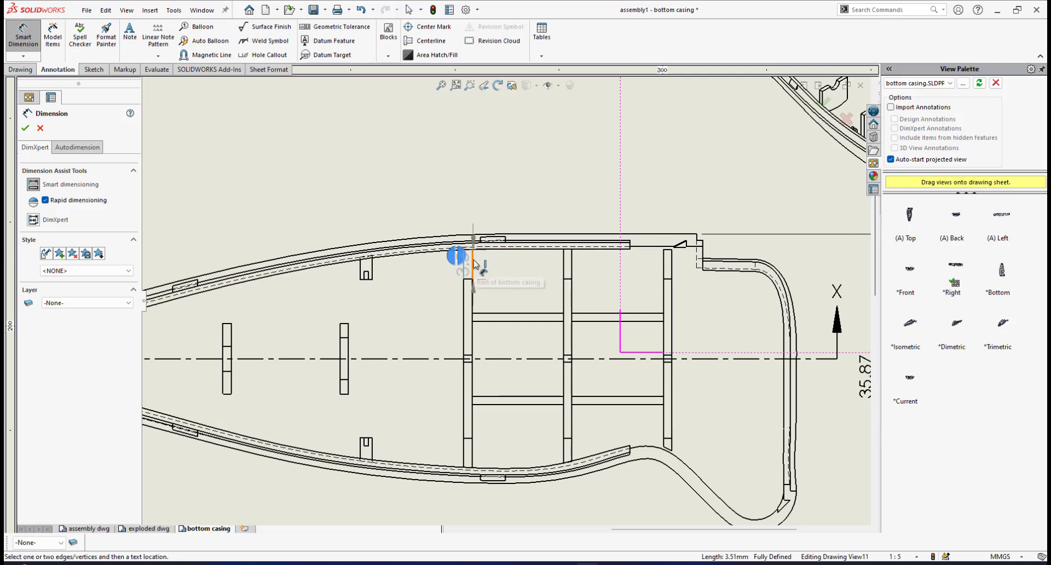
click(474, 264)
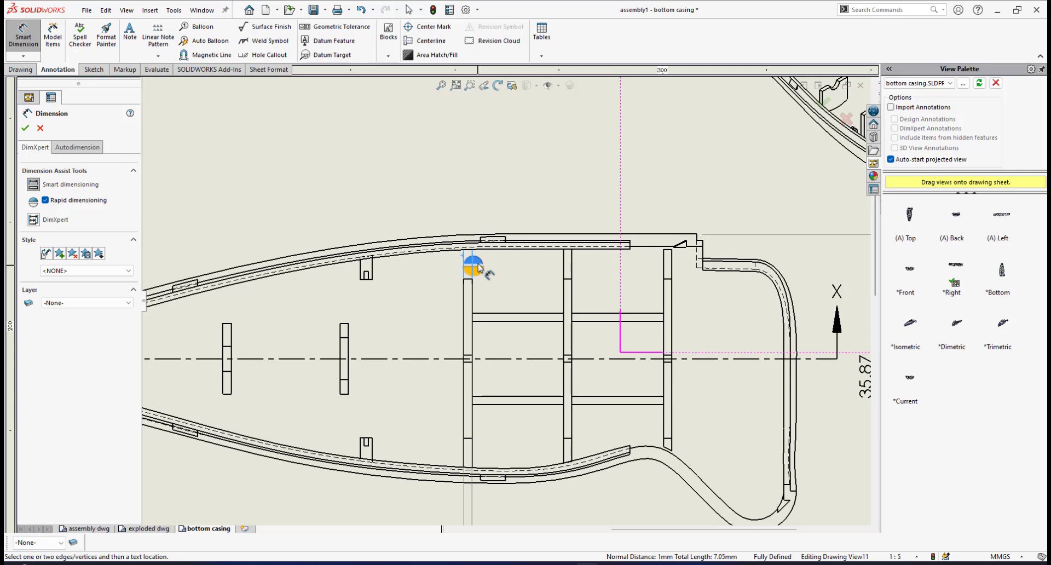
click(473, 262)
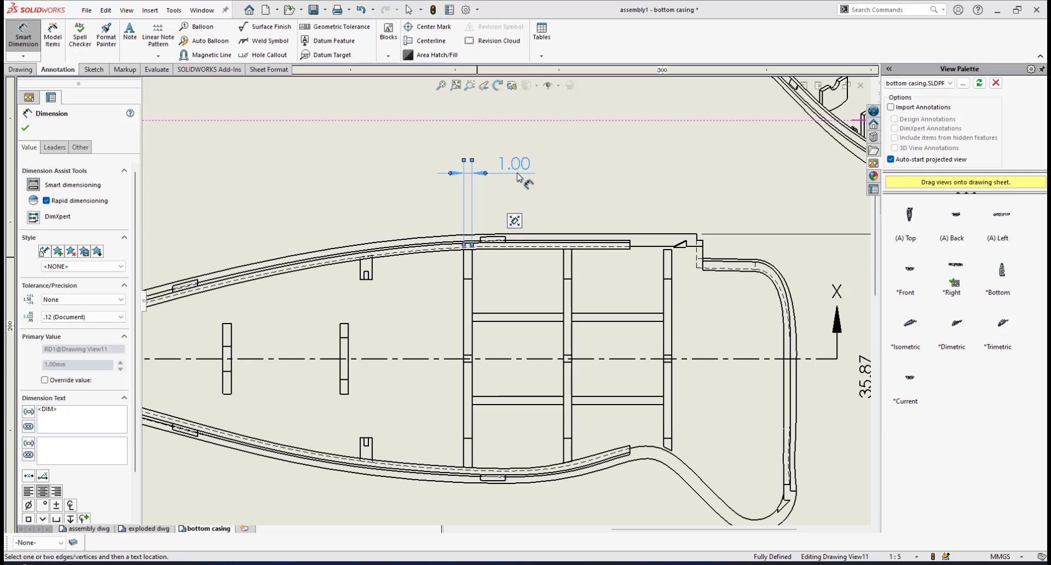
Set the rib thickness dimension's precision to None and move it closer to the casing's upper outline.
click(80, 318)
click(70, 330)
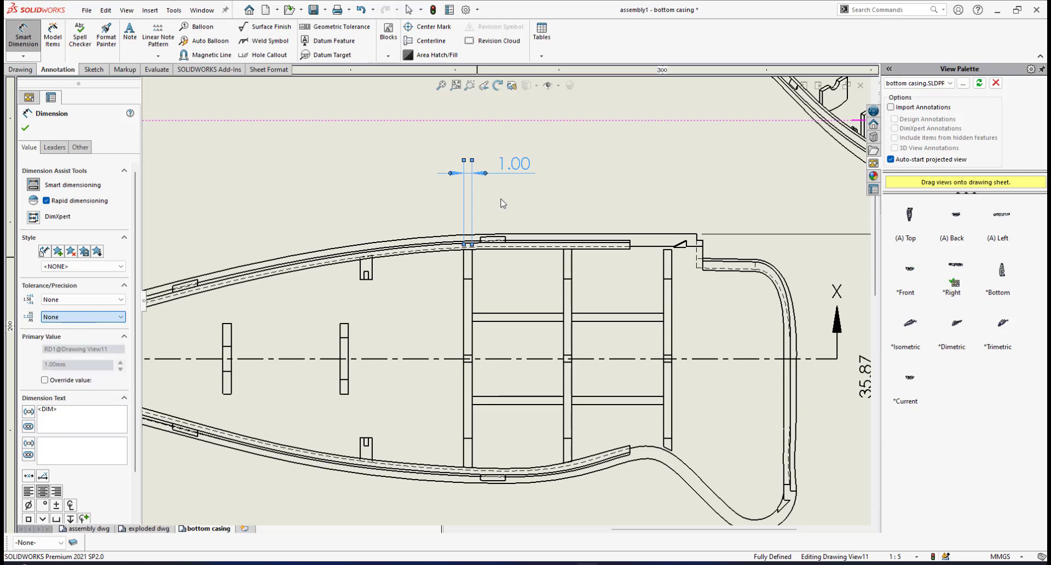
scroll(495, 172, down, 1)
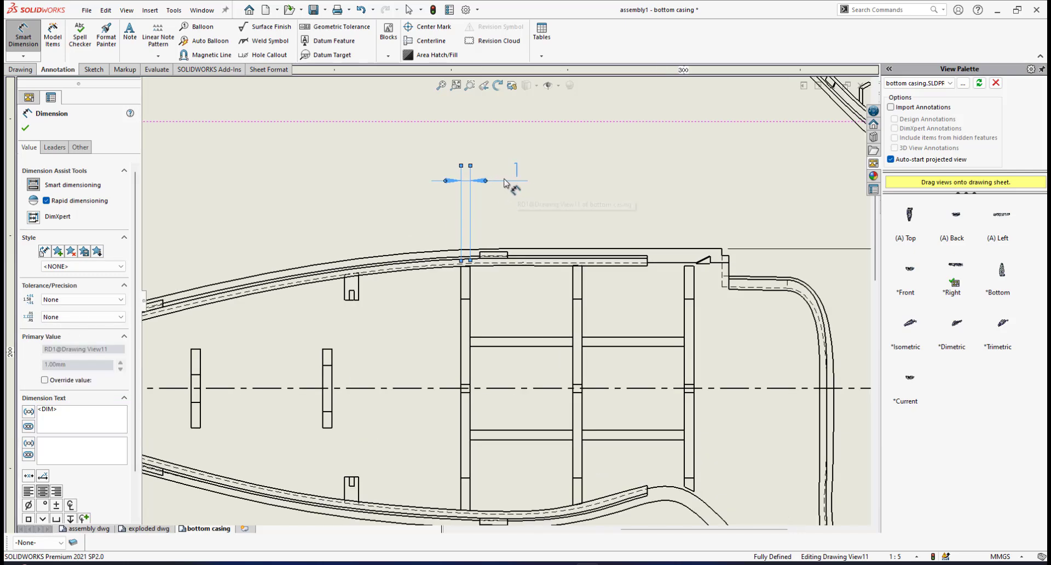
key(Escape)
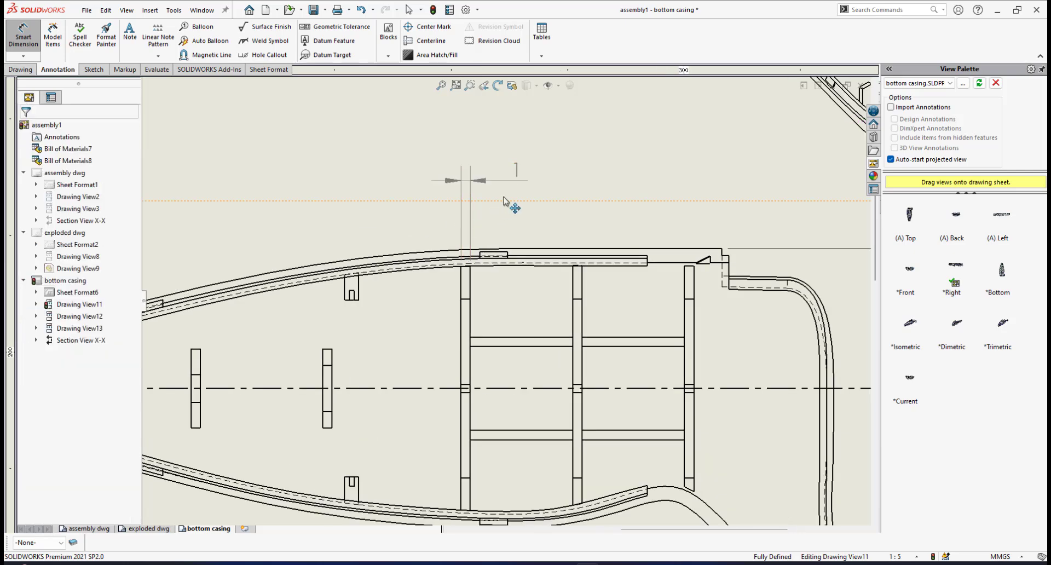
key(Escape)
drag(512, 181, 480, 233)
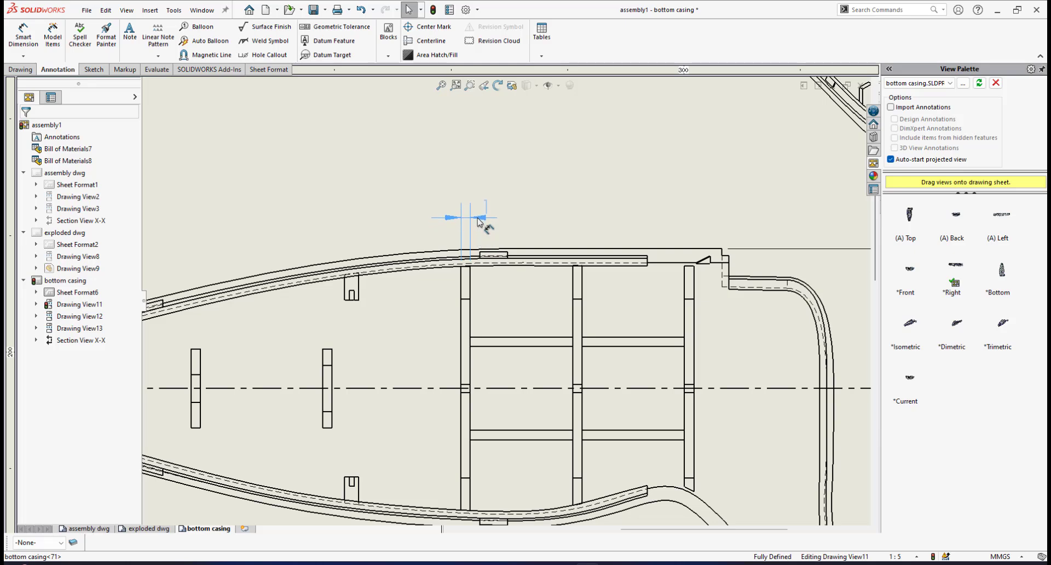
scroll(559, 361, up, 2)
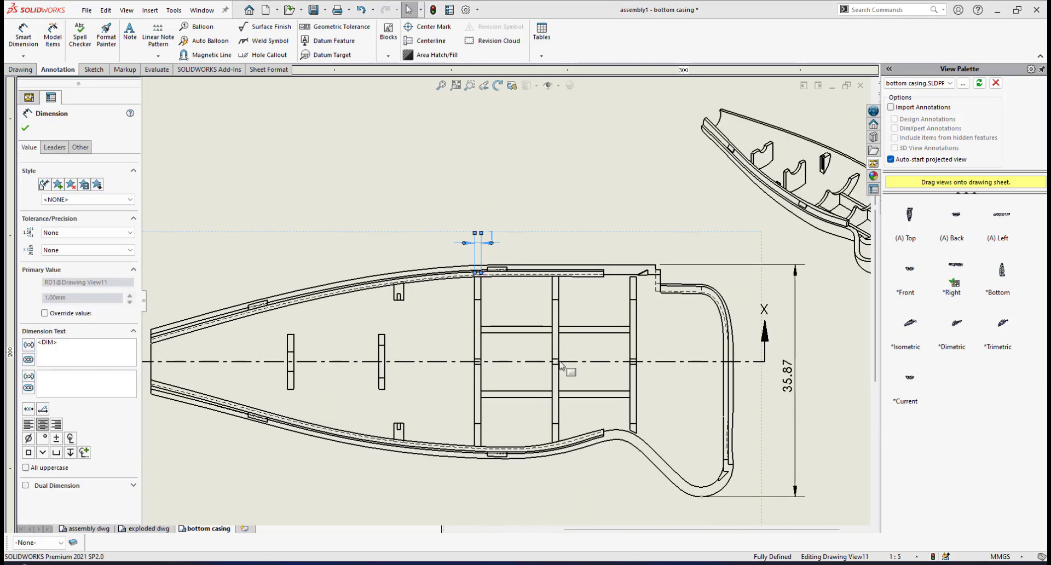
scroll(552, 320, up, 1)
scroll(558, 290, down, 6)
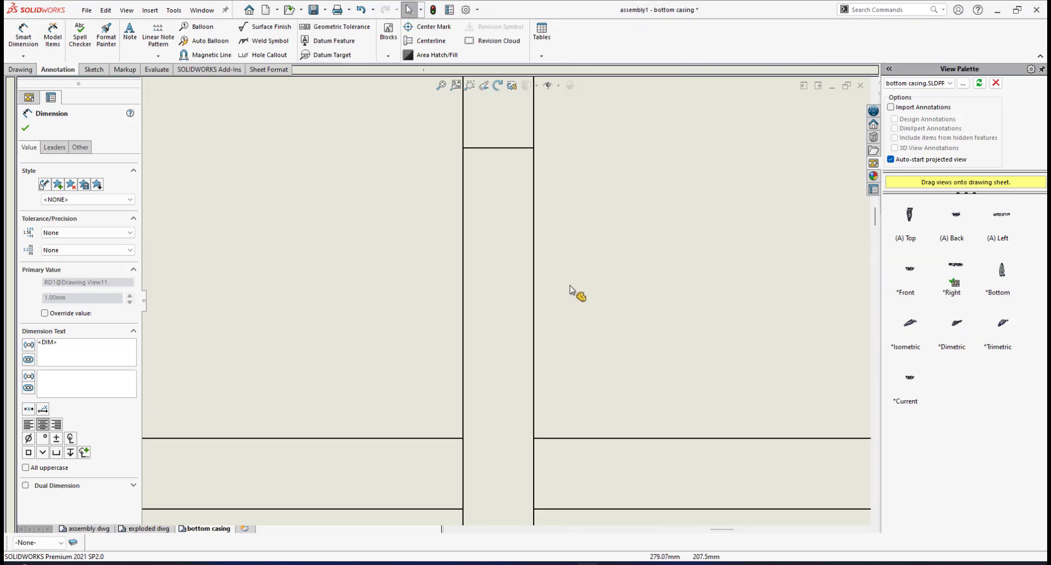
scroll(534, 272, up, 4)
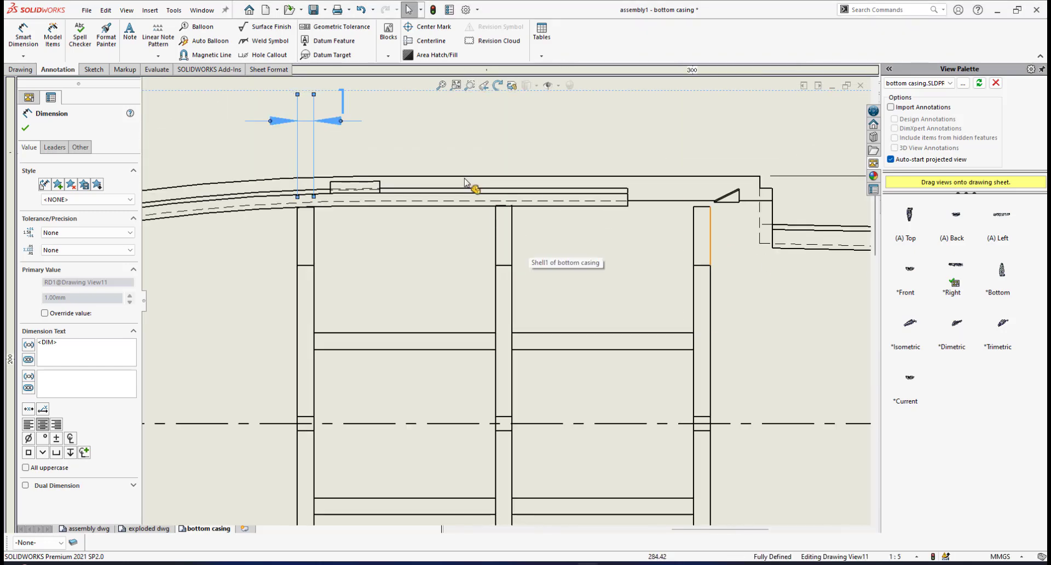
scroll(495, 279, up, 4)
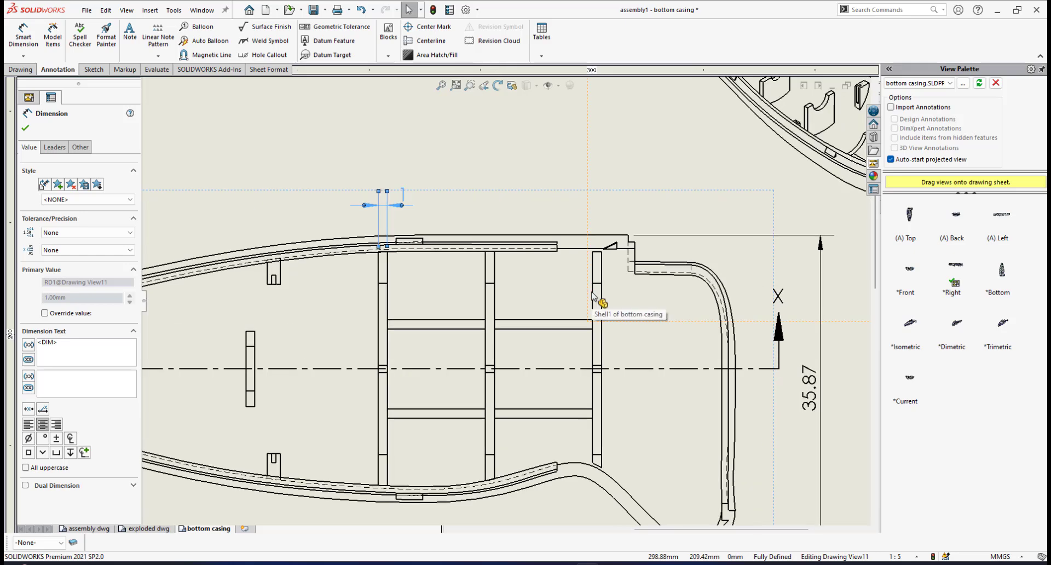
Dimension the gap between the first and second long ribs of the plan view, aligned beside the rib thickness dimension above the casing.
scroll(568, 276, down, 2)
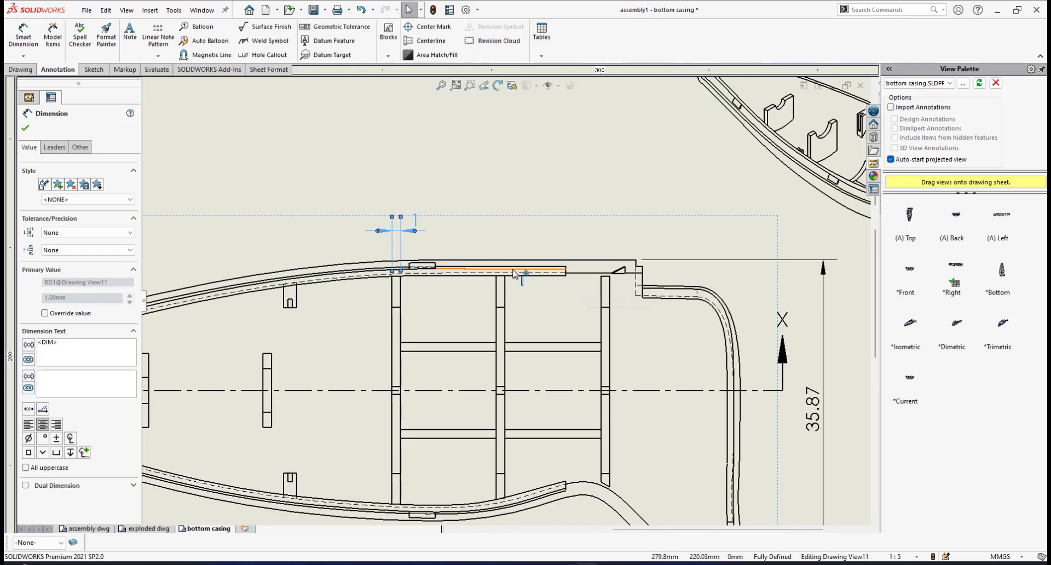
scroll(514, 275, down, 1)
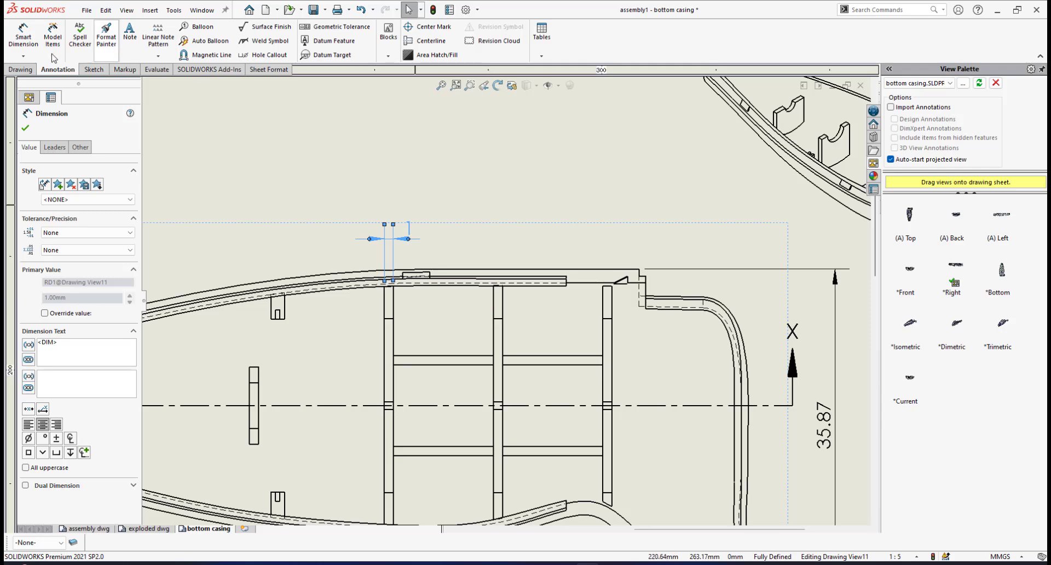
click(23, 35)
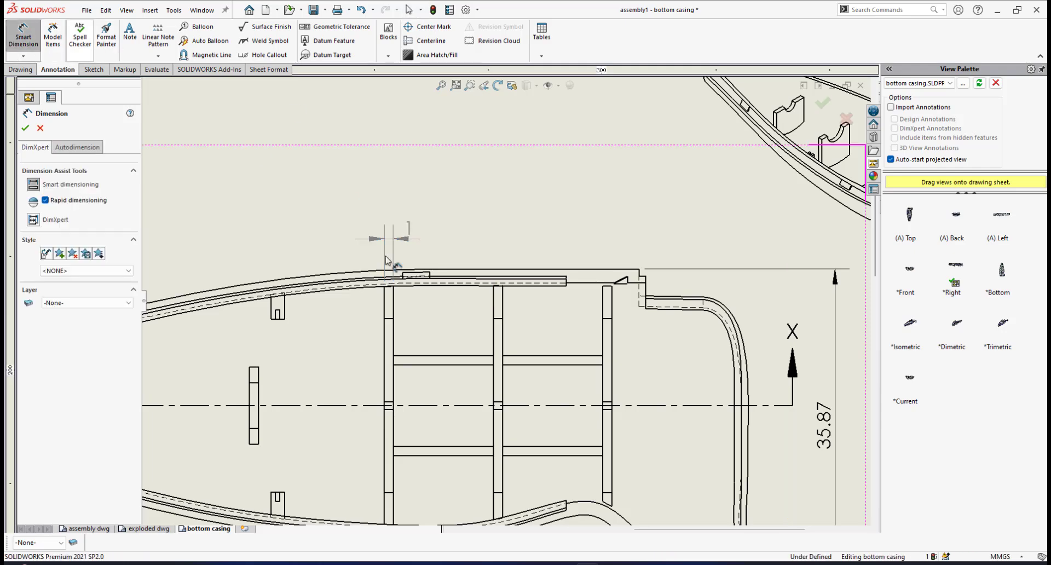
click(391, 296)
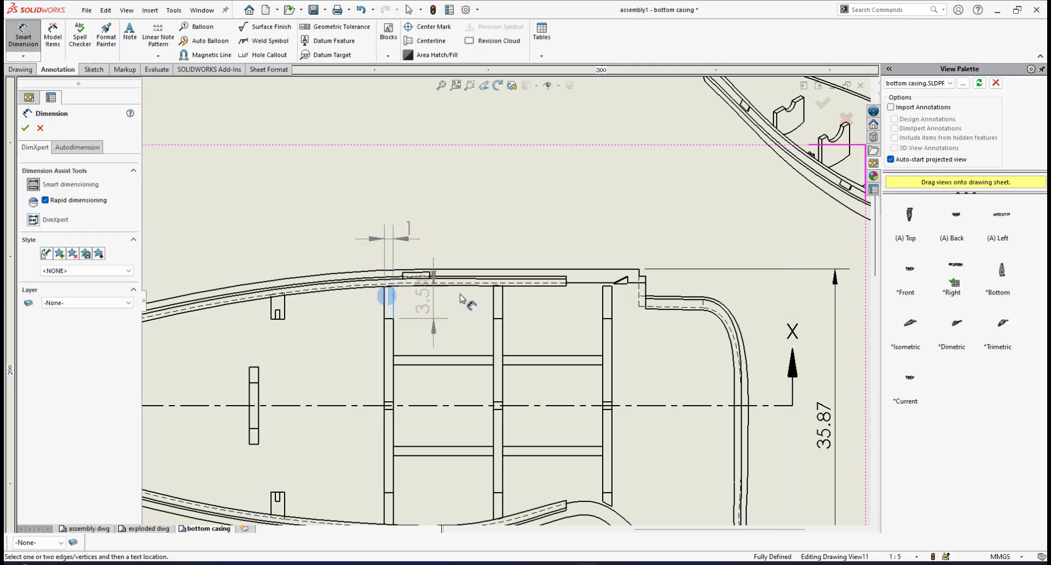
click(492, 300)
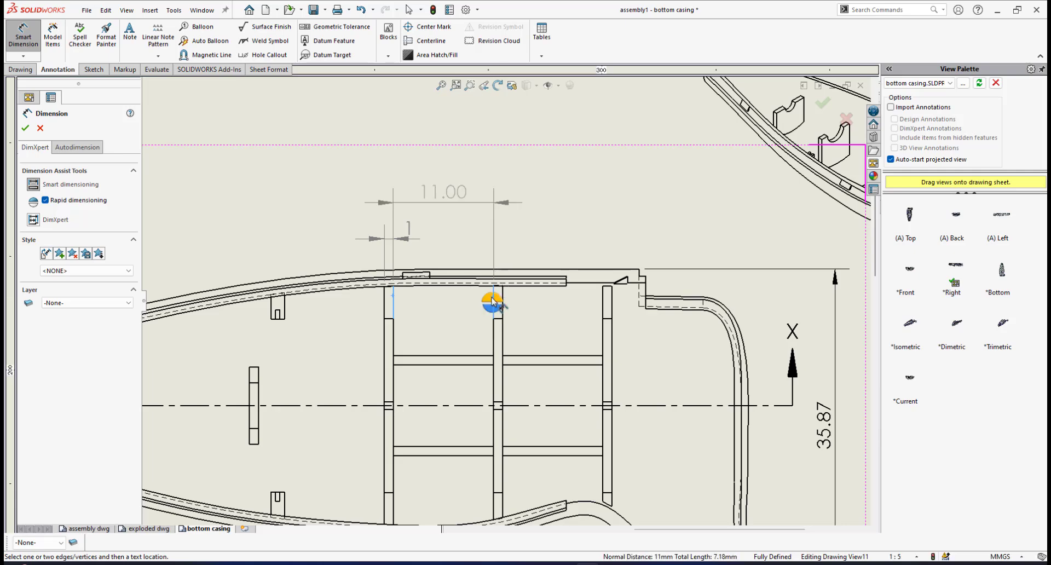
click(490, 301)
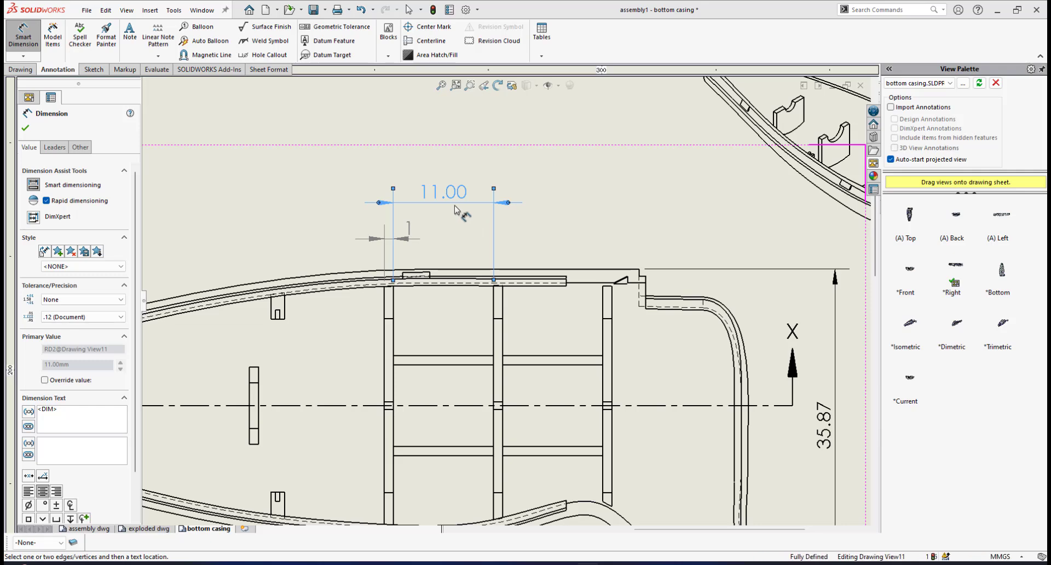
click(26, 129)
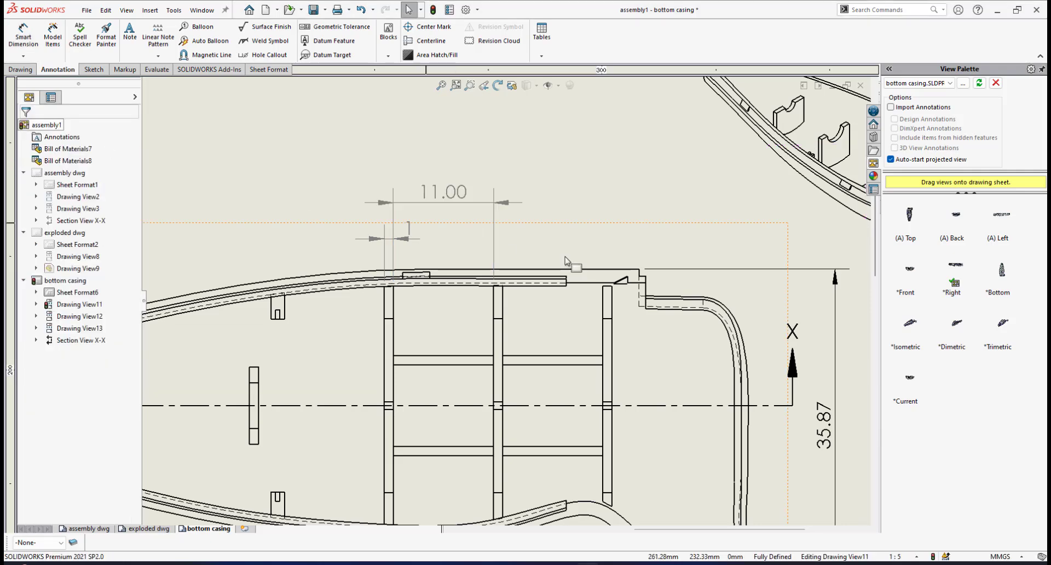
drag(462, 206, 451, 239)
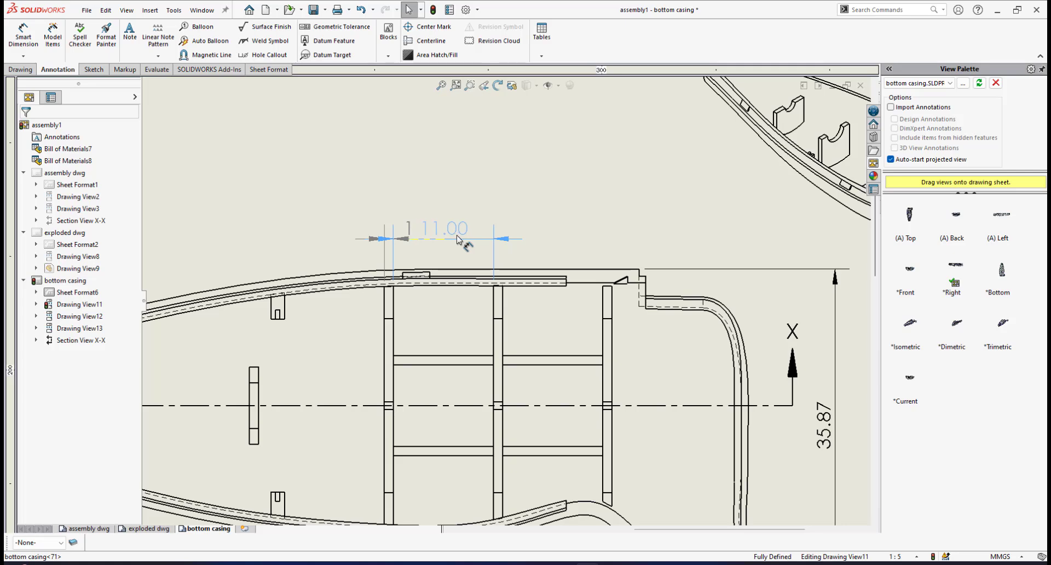
drag(456, 235, 455, 236)
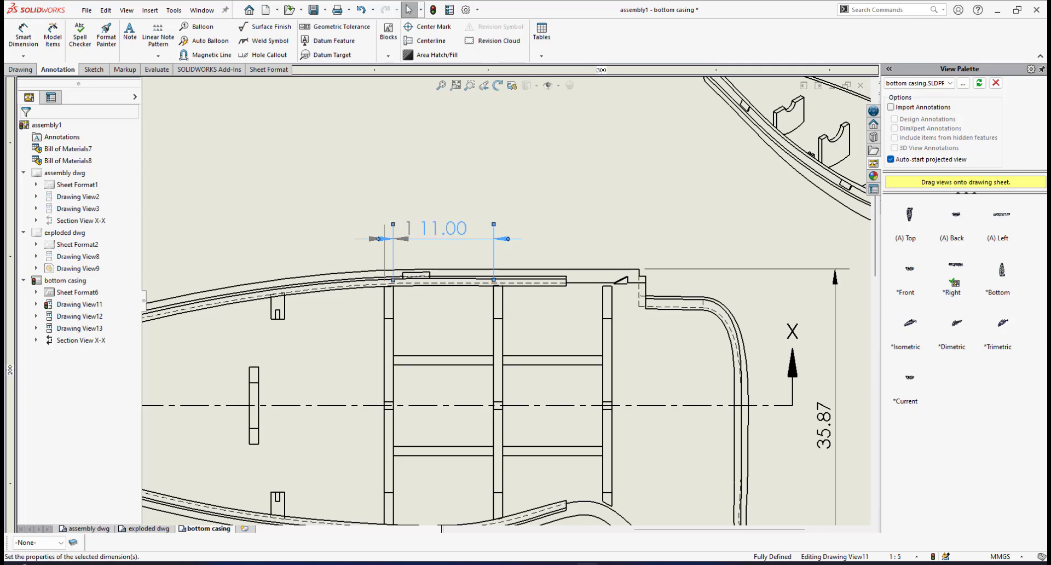
Set the rib gap dimension's arrows to display inside its extension lines.
scroll(394, 247, down, 2)
scroll(410, 250, down, 1)
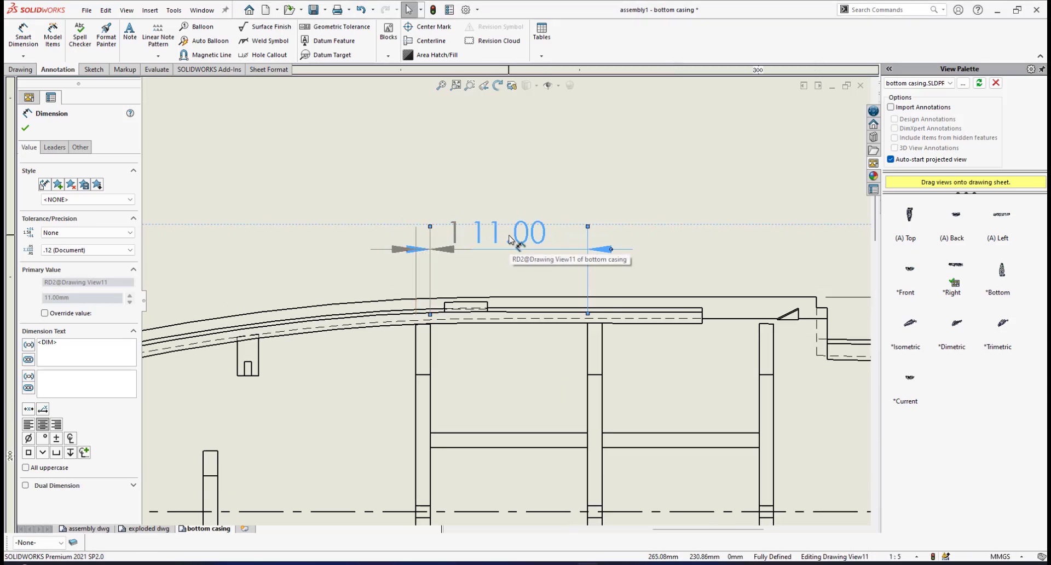
click(55, 148)
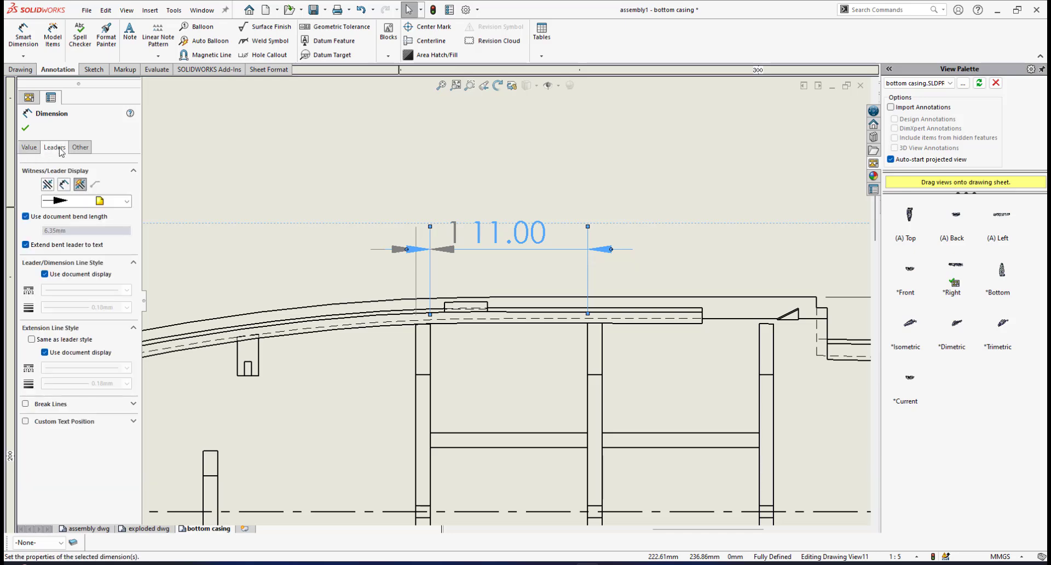
click(63, 185)
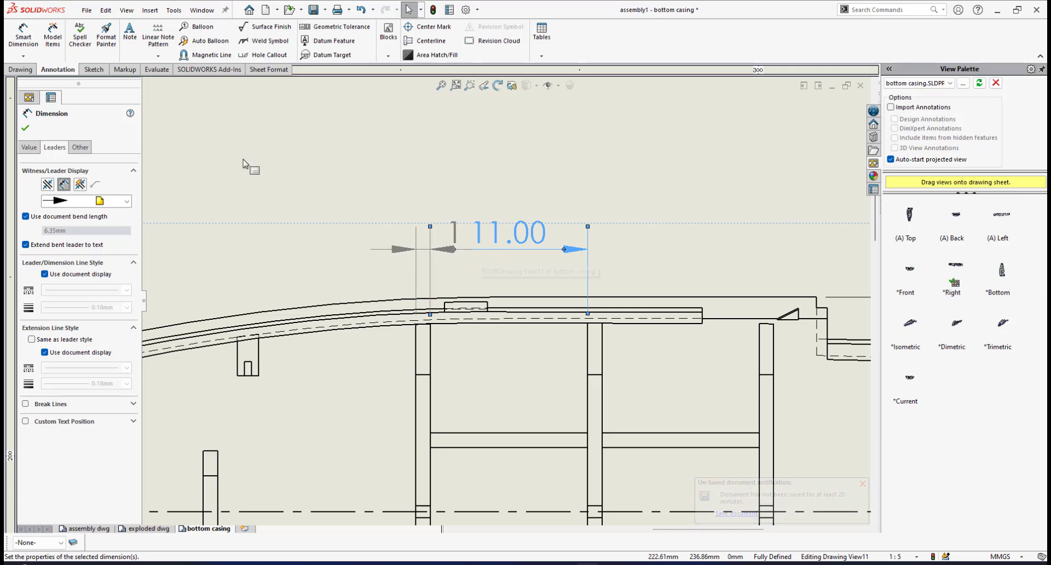
click(25, 128)
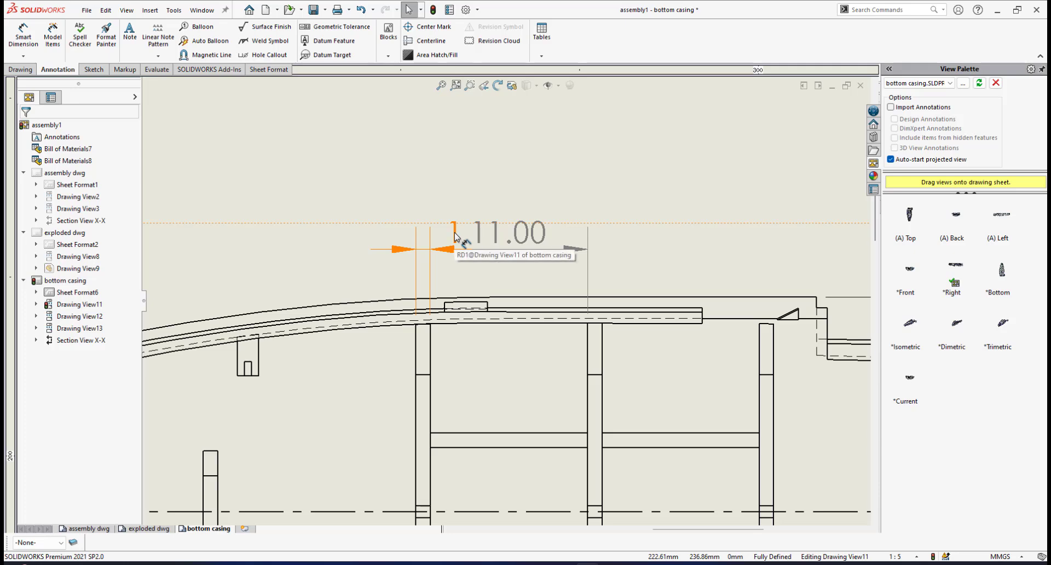
Move the rib thickness dimension's text to the side of its extension lines away from the rib gap dimension.
click(454, 236)
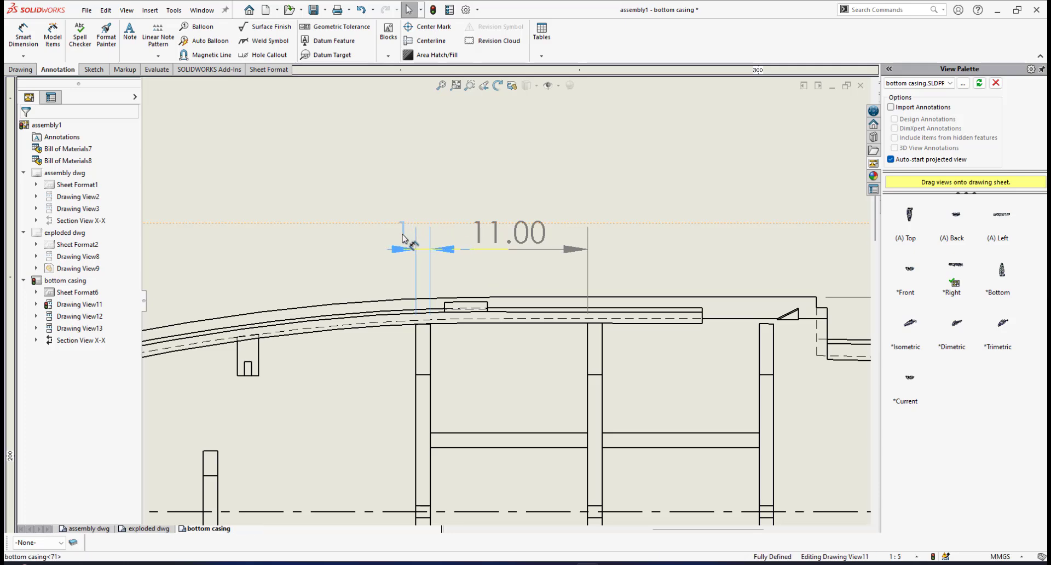
click(401, 237)
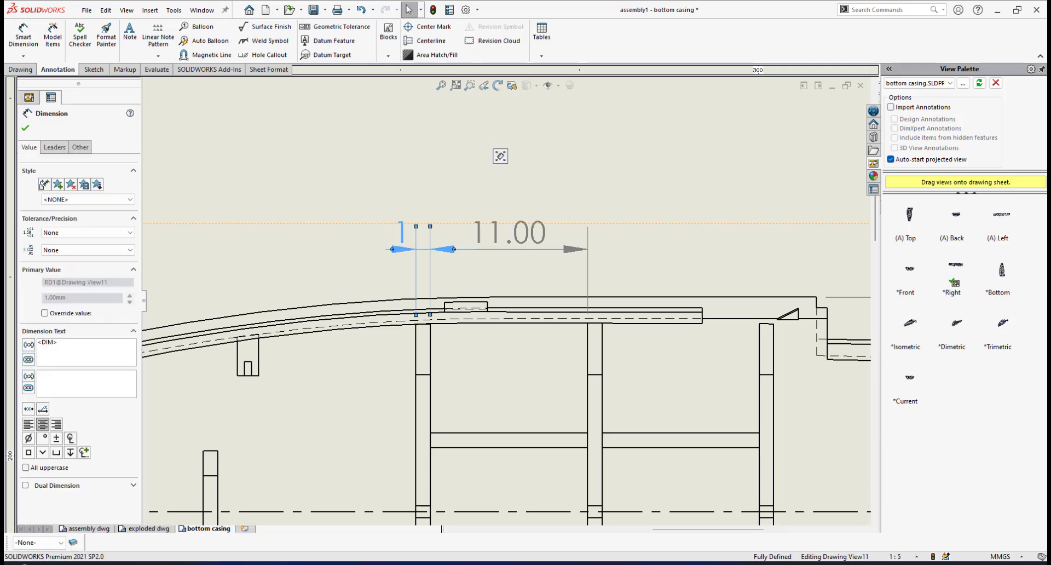
key(Escape)
Set the rib gap dimension's precision to None and save the drawing.
scroll(530, 232, up, 1)
click(520, 249)
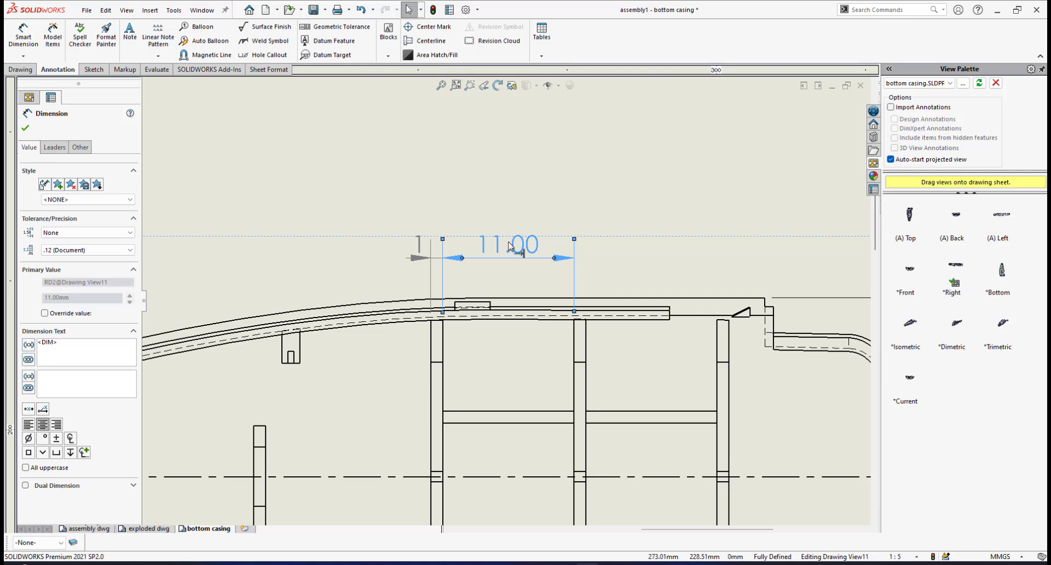
click(106, 250)
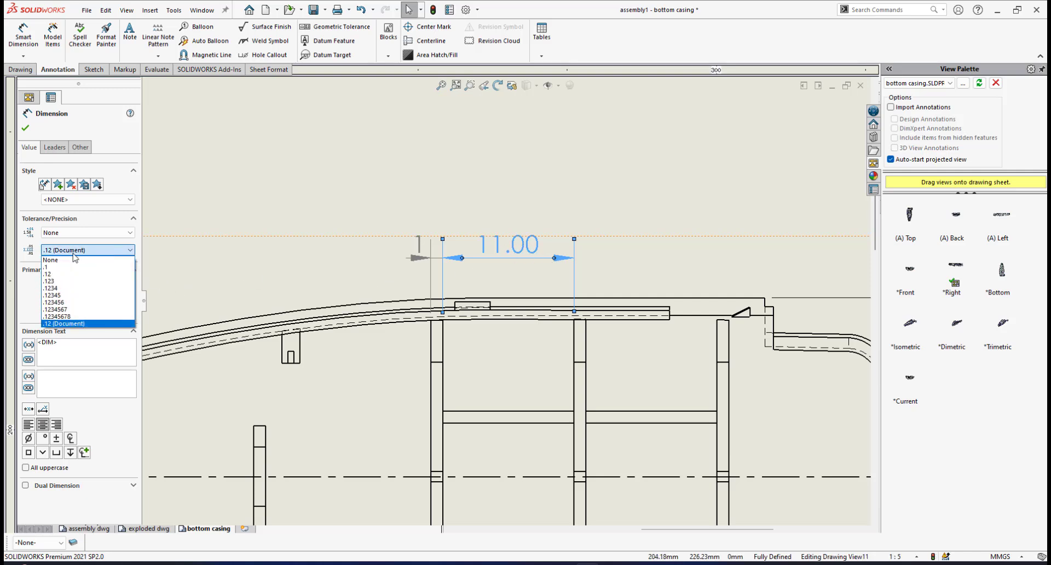
click(65, 265)
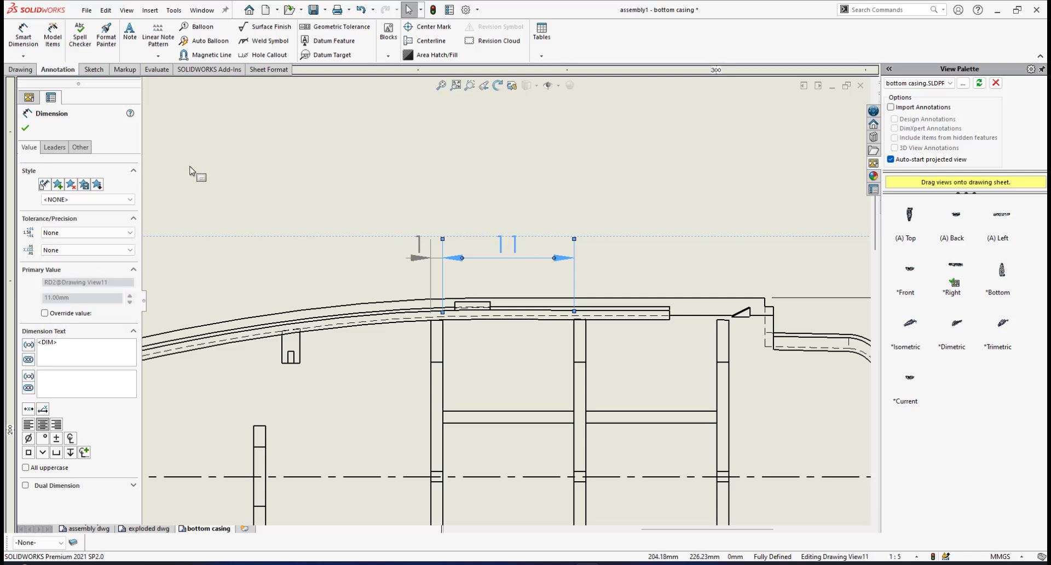
click(25, 128)
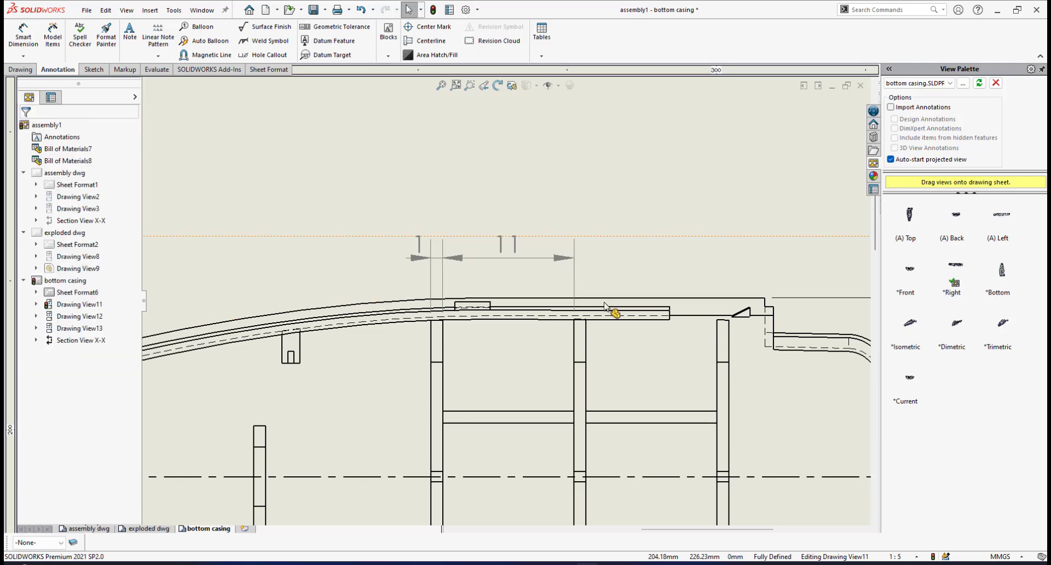
scroll(504, 302, up, 3)
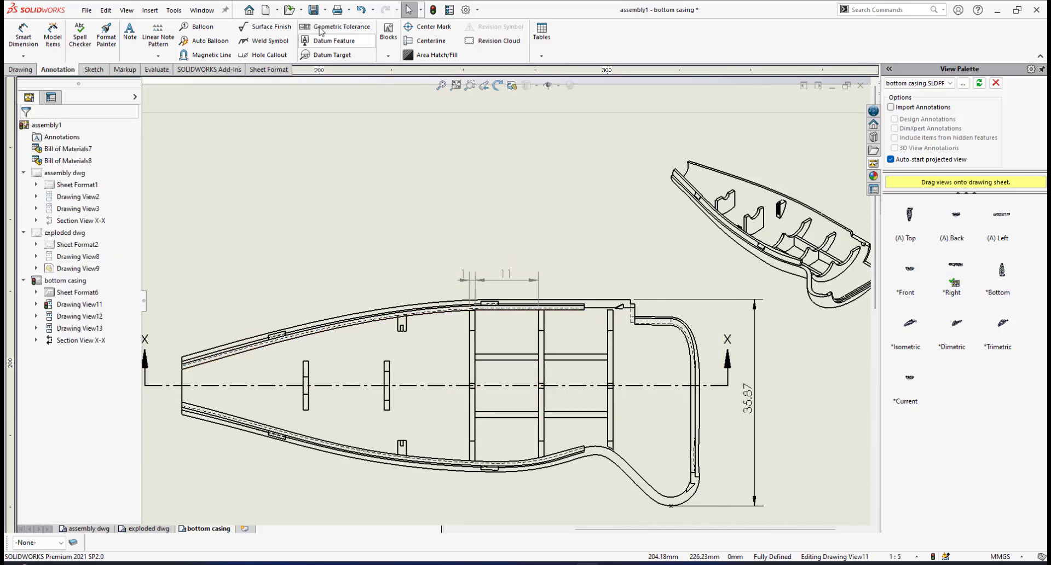
click(313, 9)
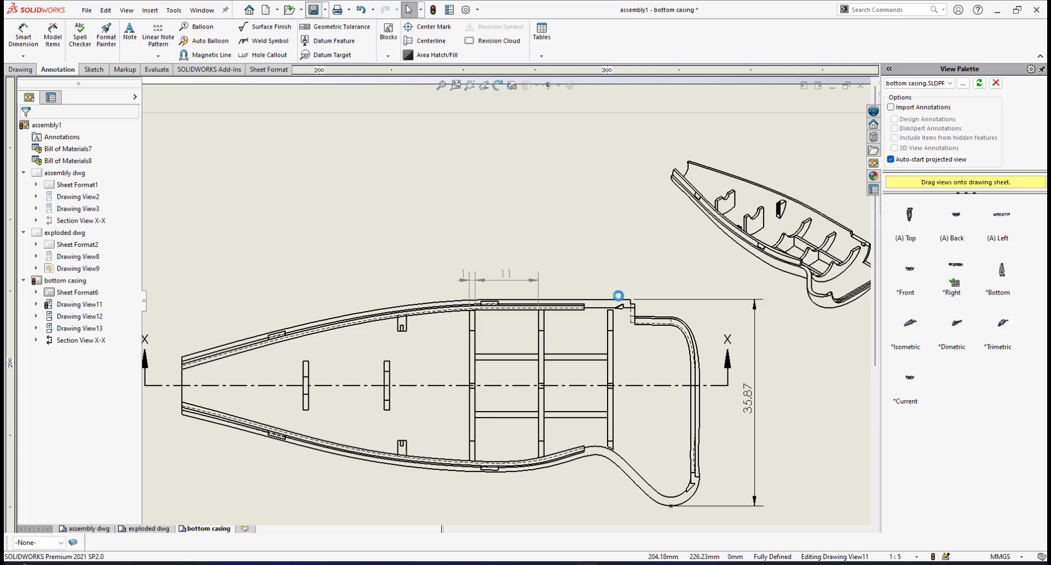
Dimension the horizontal distance from the last long rib's outer edge to the casing's step edge, placing the dimension above the plan view.
scroll(553, 345, down, 3)
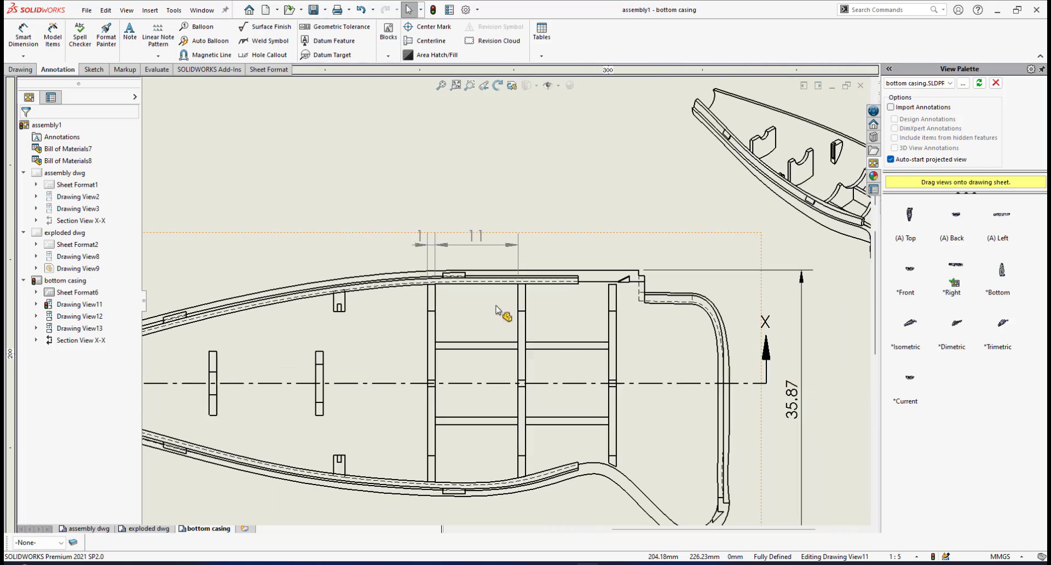
scroll(496, 310, down, 1)
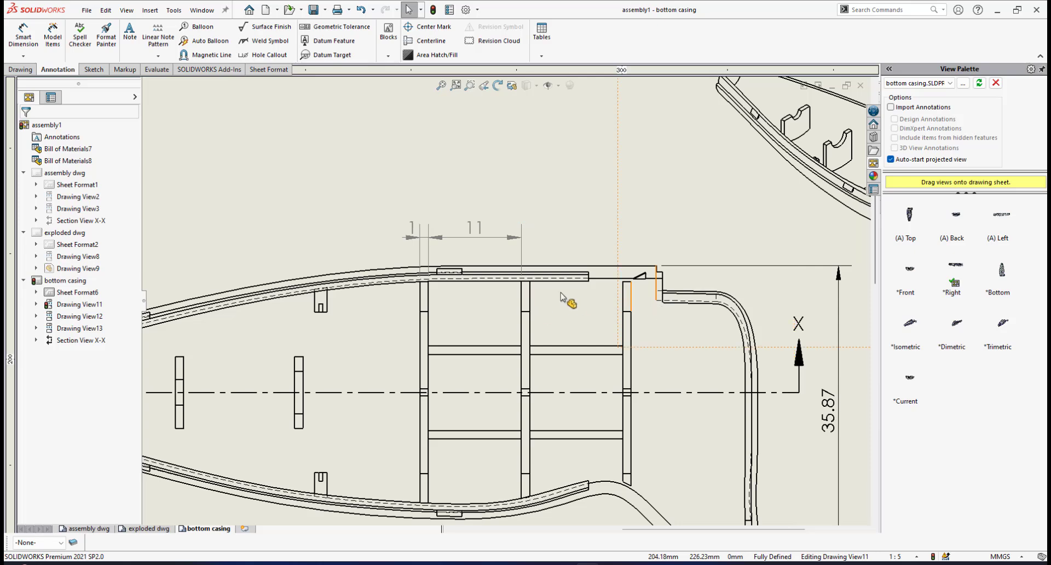
scroll(551, 340, up, 4)
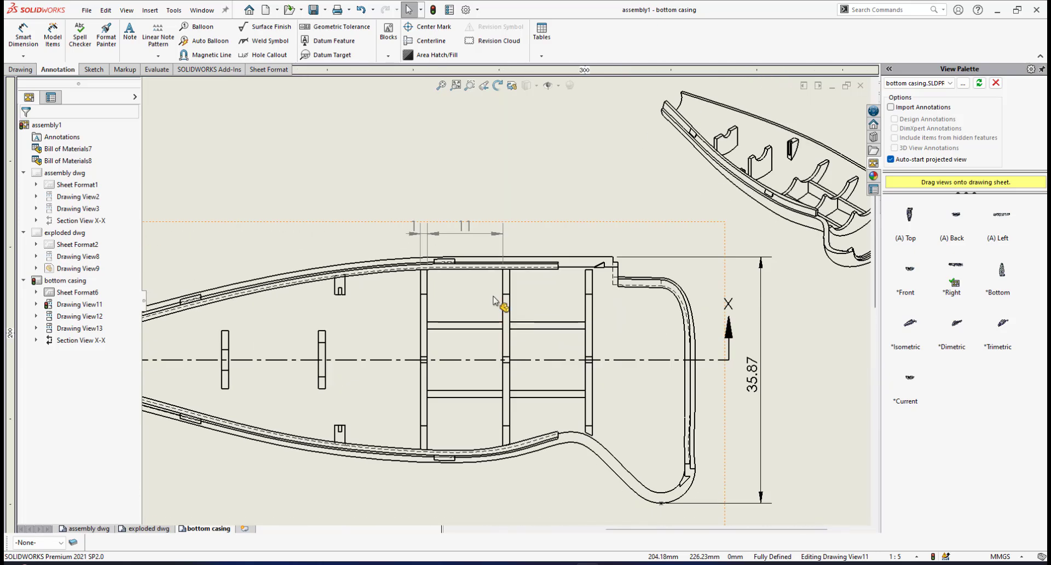
scroll(553, 274, down, 1)
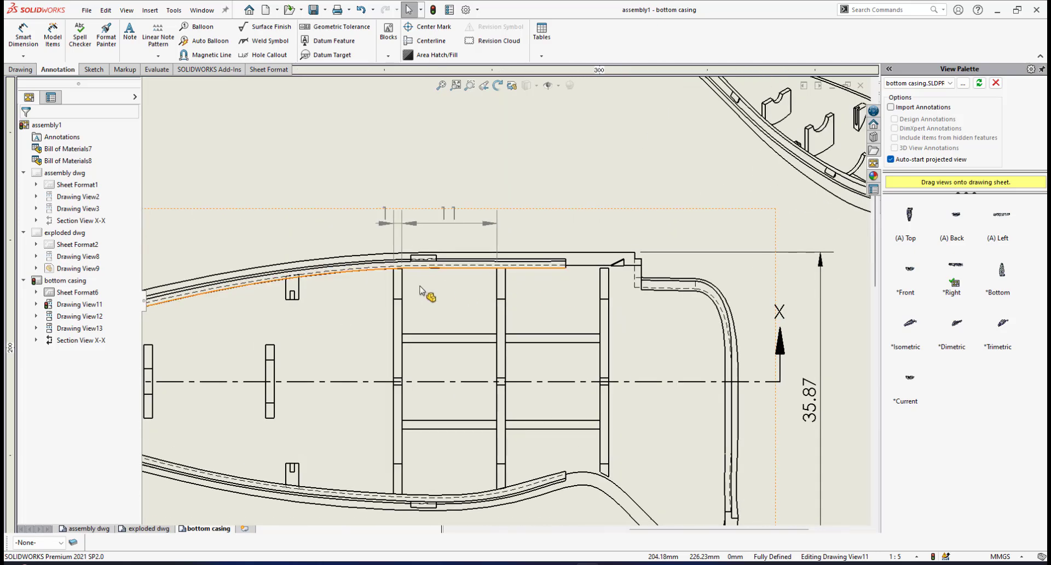
scroll(617, 280, down, 1)
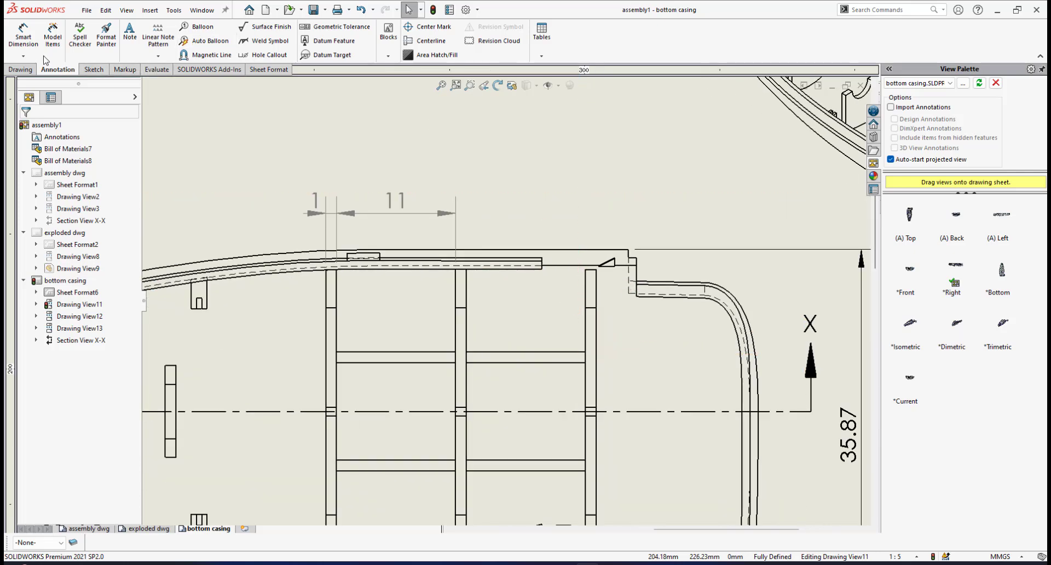
click(23, 33)
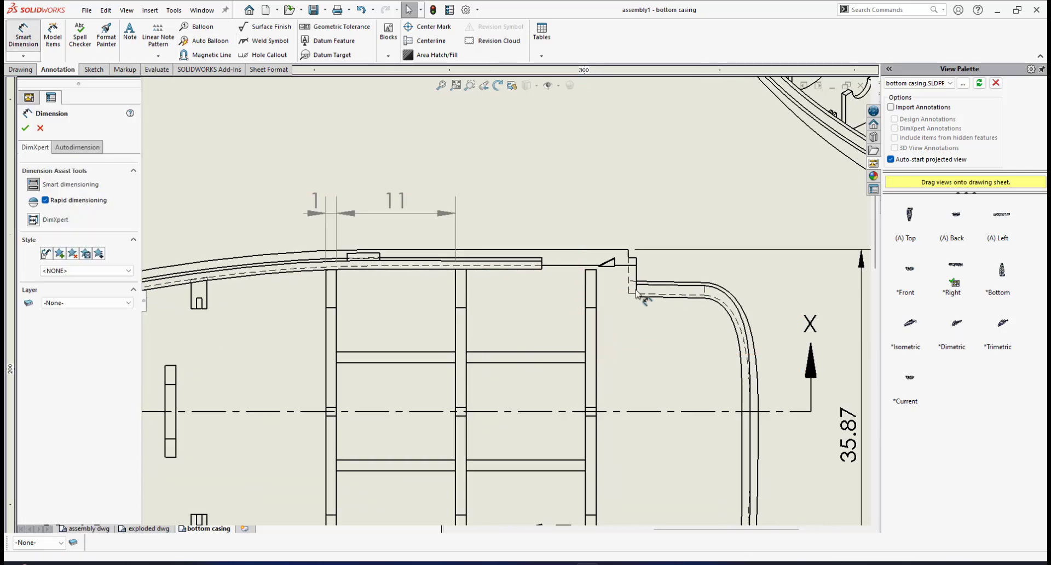
click(591, 280)
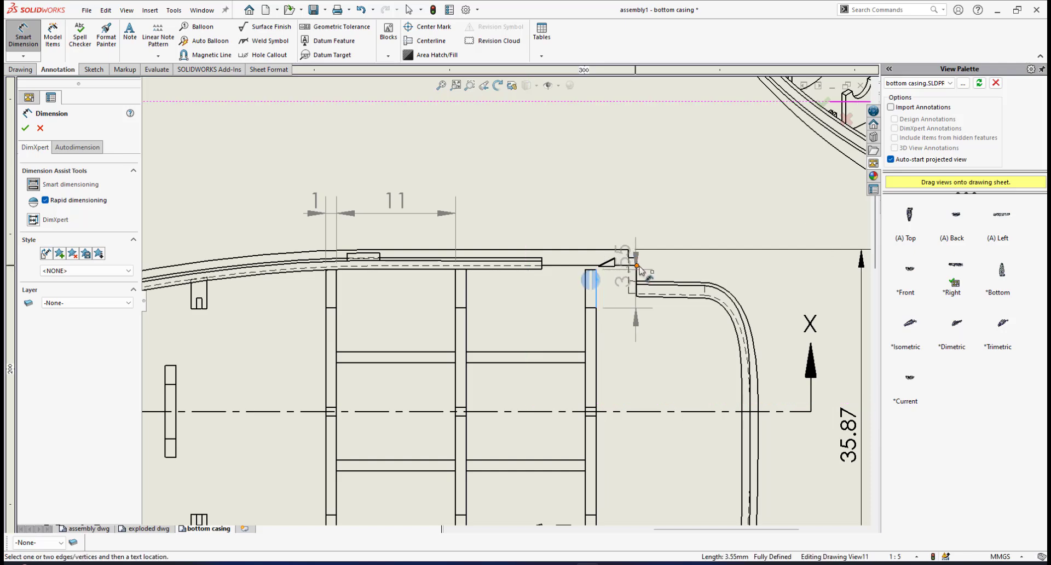
click(639, 282)
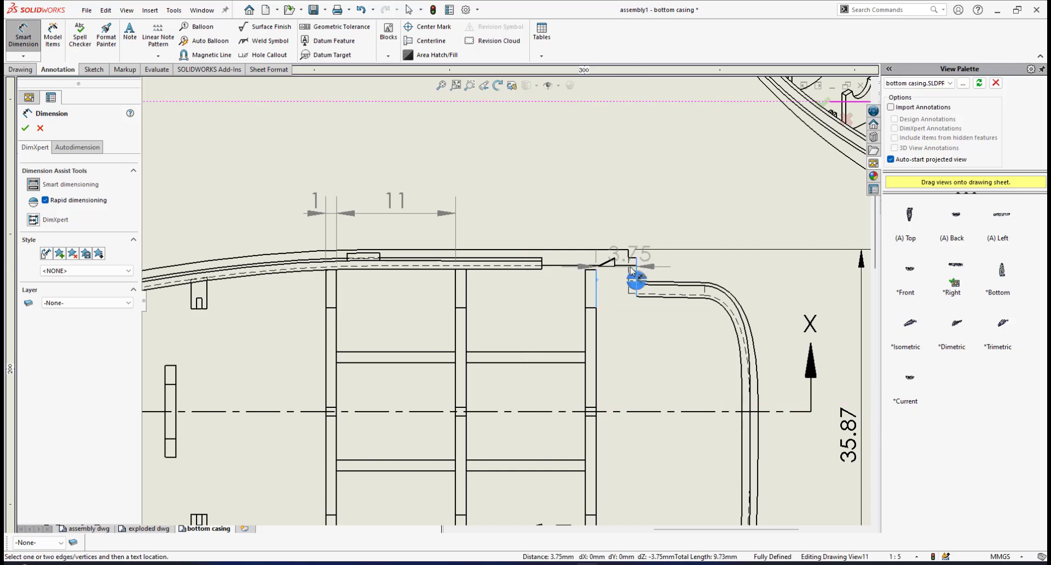
click(616, 160)
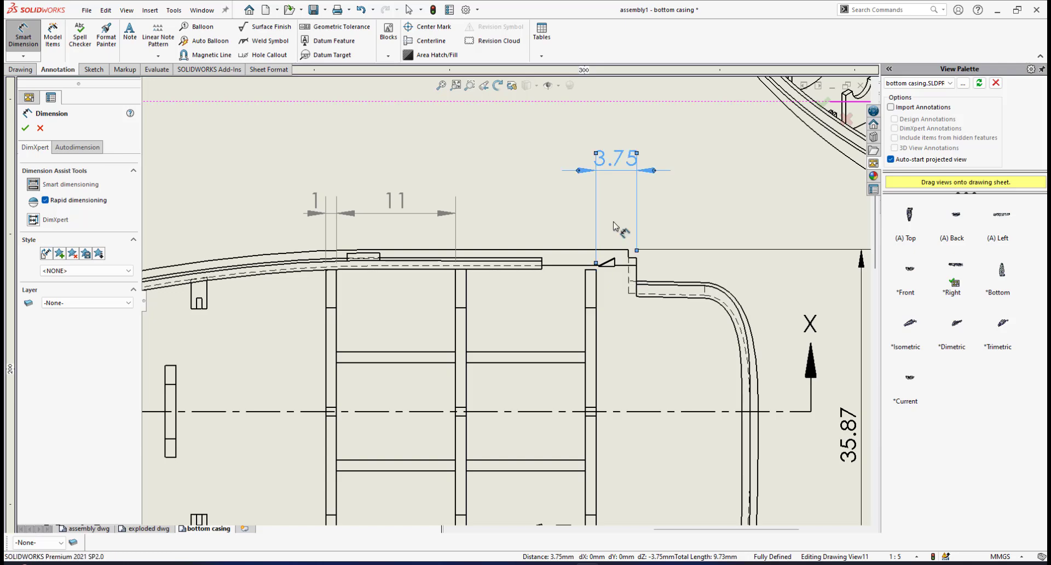
click(26, 131)
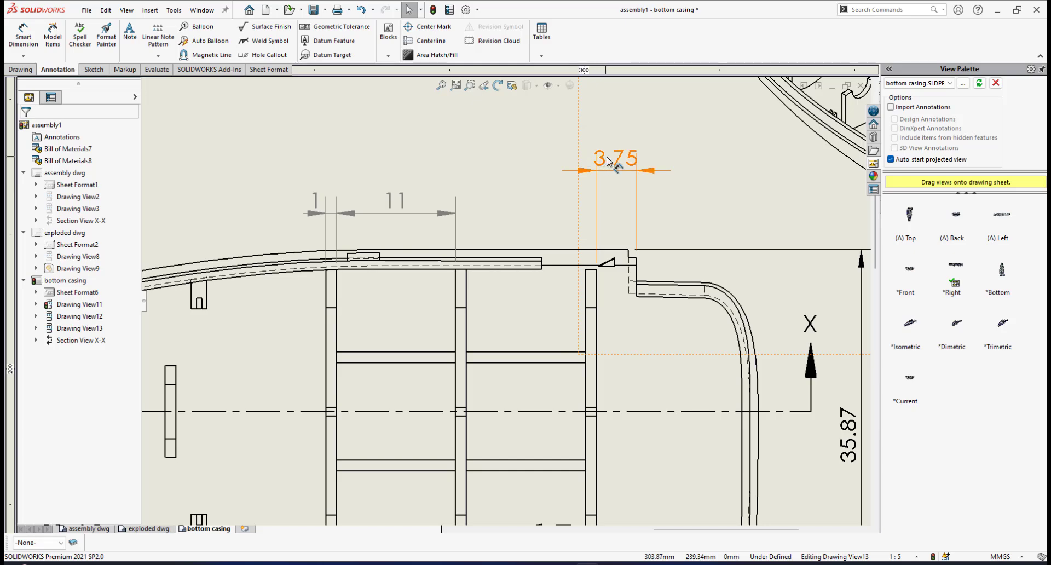
Align the rib-to-step dimension with the other rib dimensions, its text outside the extension lines, and open its leader settings.
drag(613, 164, 609, 201)
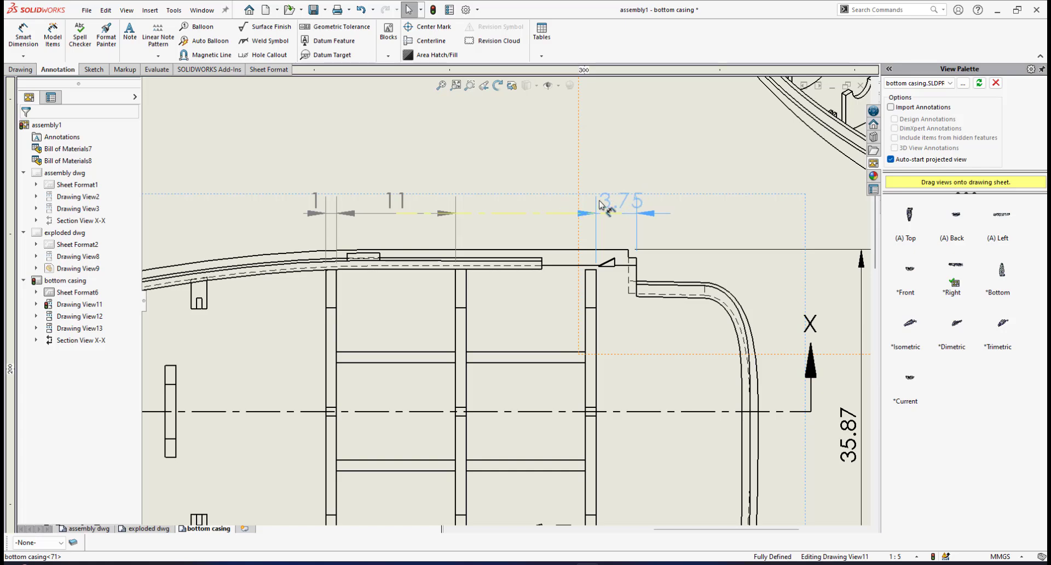
drag(601, 203, 661, 207)
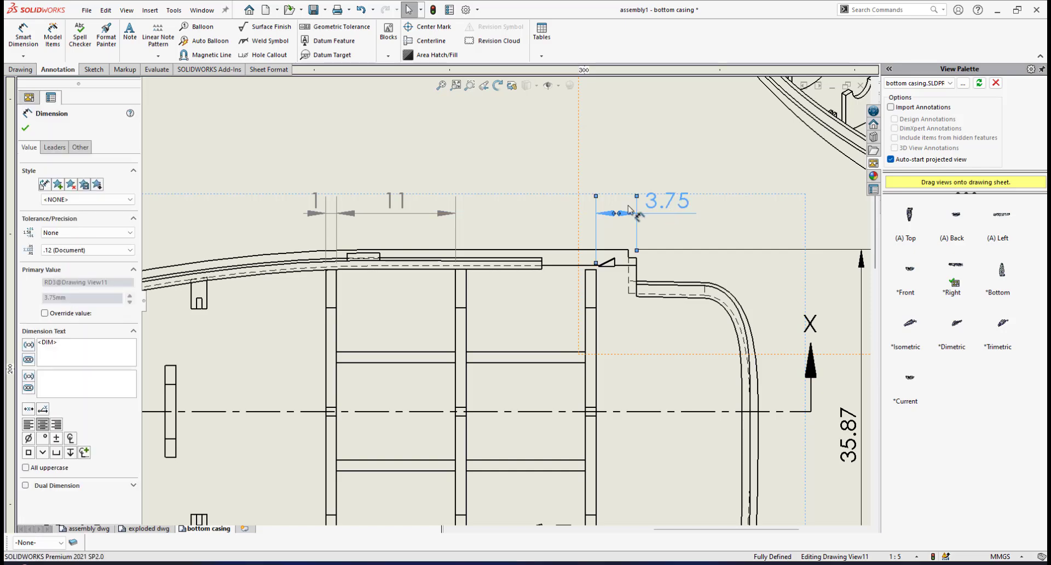
click(55, 148)
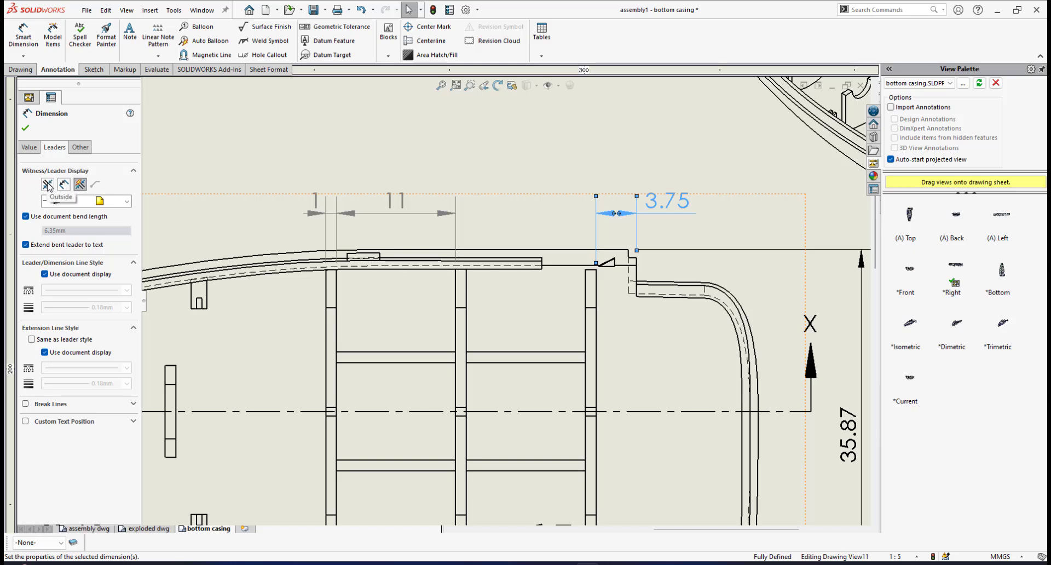
Accept the 3.75 dimension's leader settings and examine the rib grid in the casing's plan view.
click(25, 129)
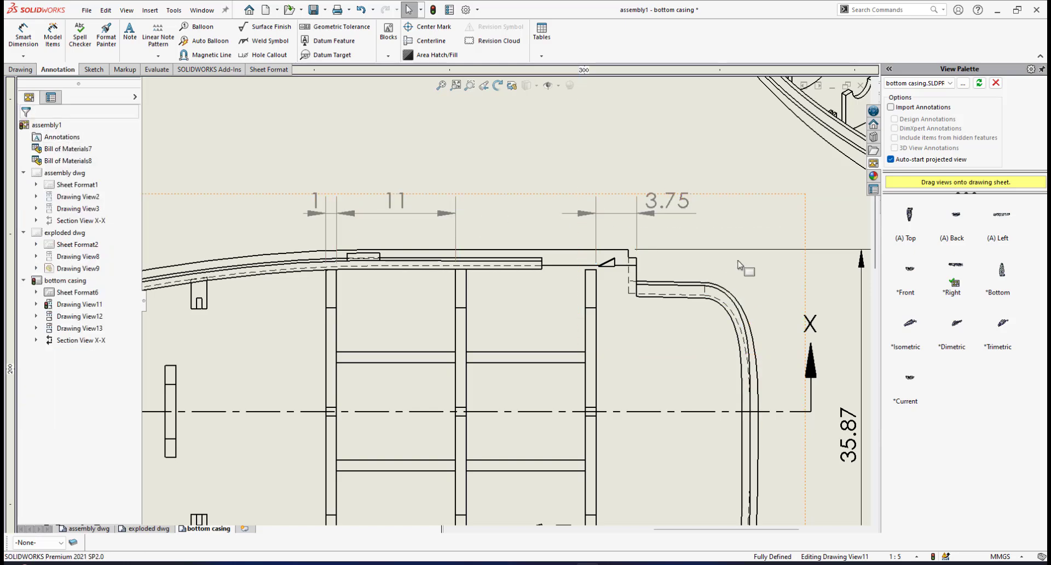
scroll(593, 296, up, 1)
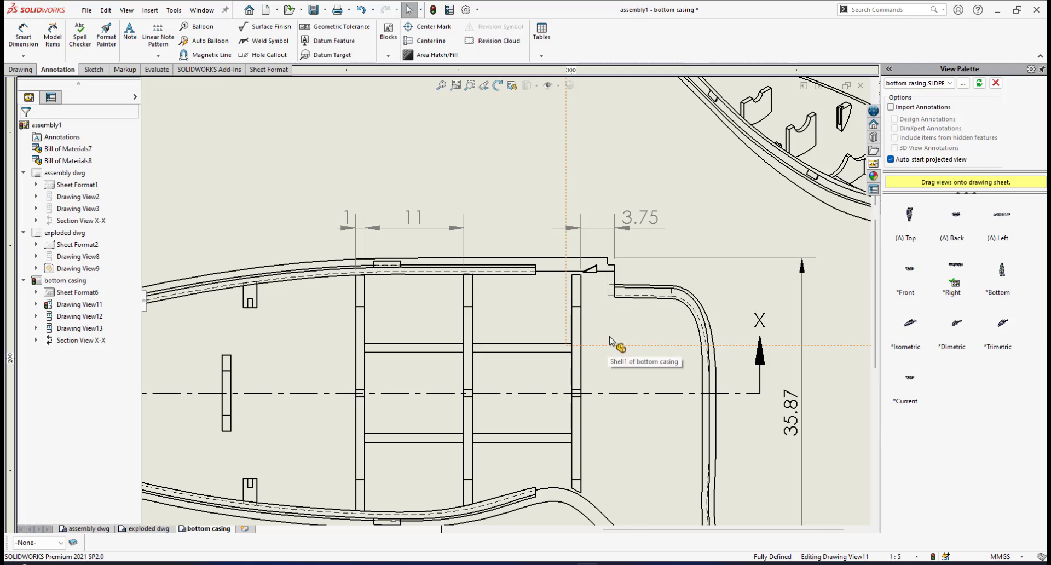
scroll(607, 345, up, 2)
scroll(518, 409, up, 2)
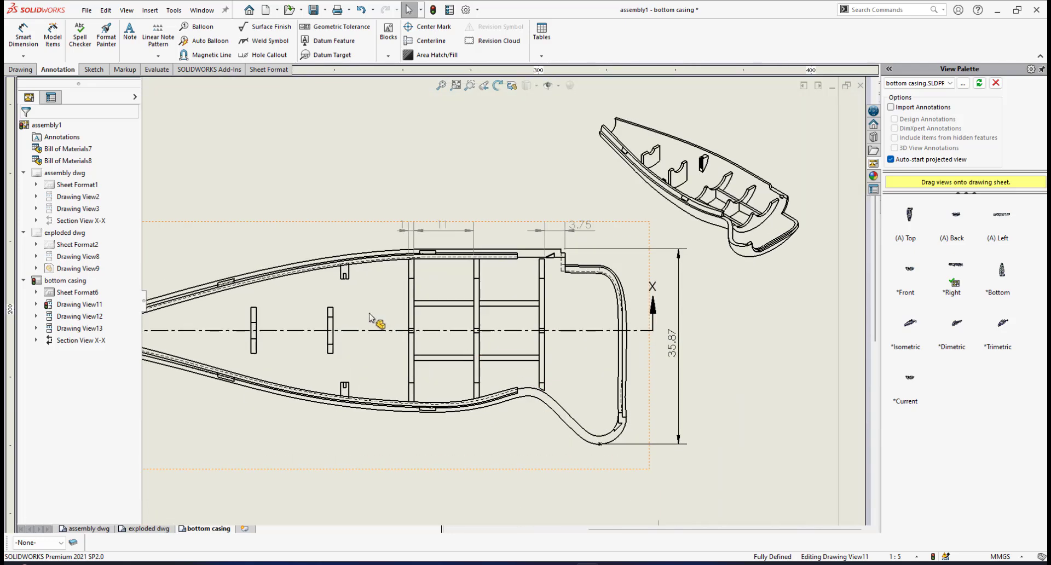
scroll(377, 320, up, 1)
scroll(471, 295, down, 2)
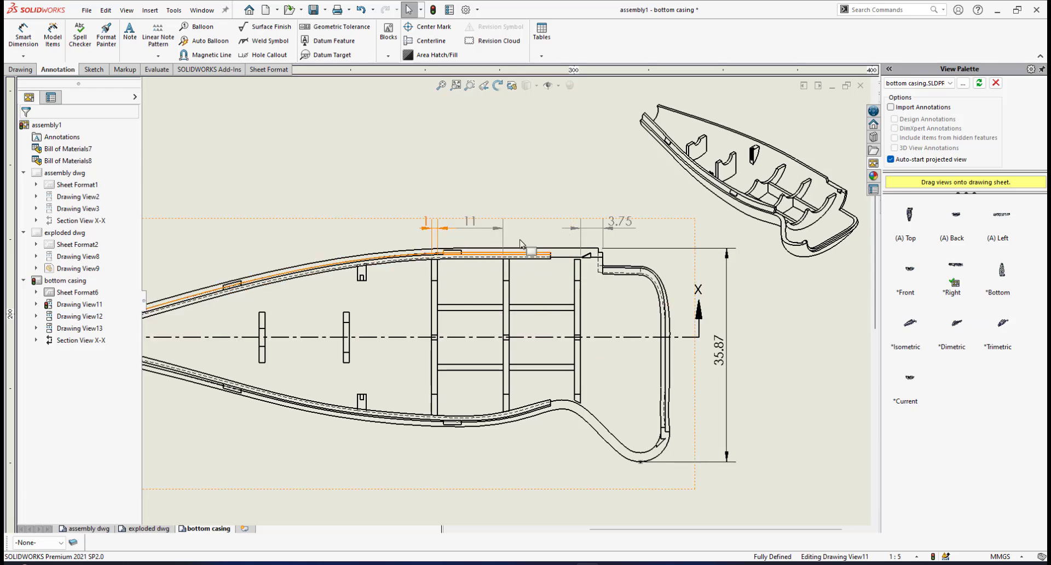
scroll(559, 293, down, 3)
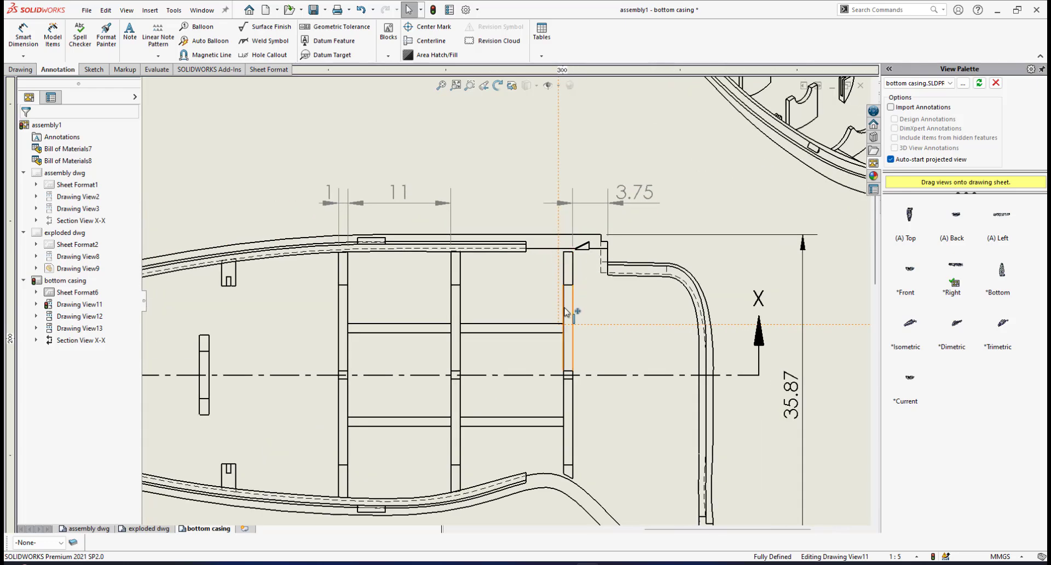
scroll(502, 296, up, 2)
scroll(509, 335, down, 2)
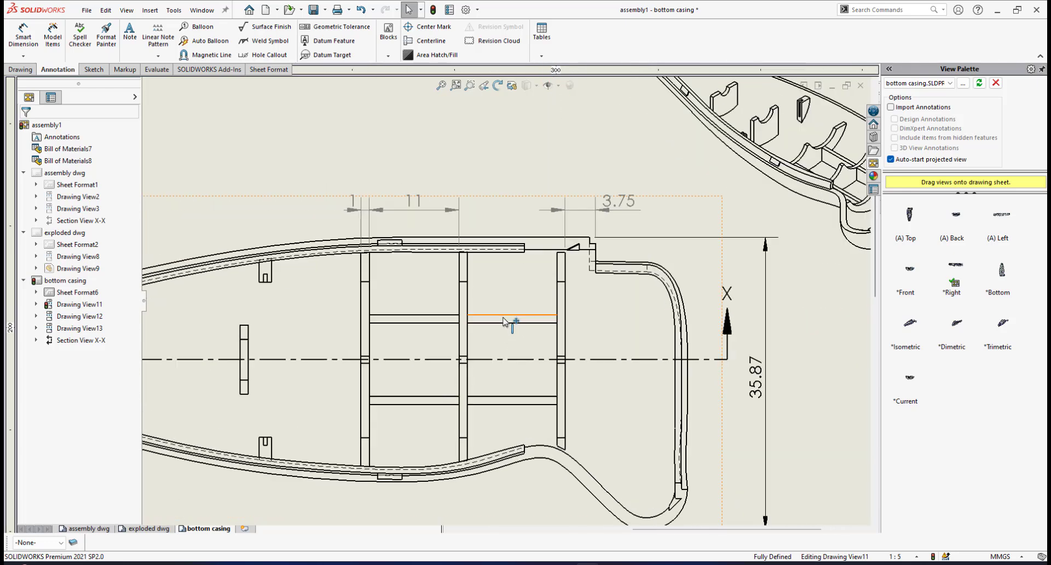
scroll(482, 331, up, 2)
scroll(460, 329, down, 1)
scroll(457, 327, down, 1)
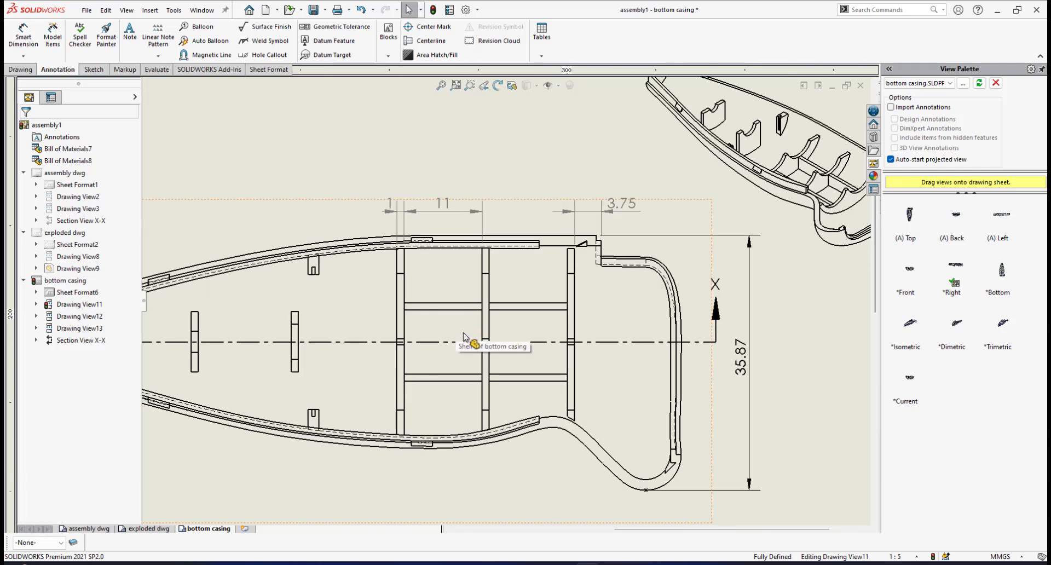
scroll(455, 318, up, 2)
scroll(449, 306, down, 2)
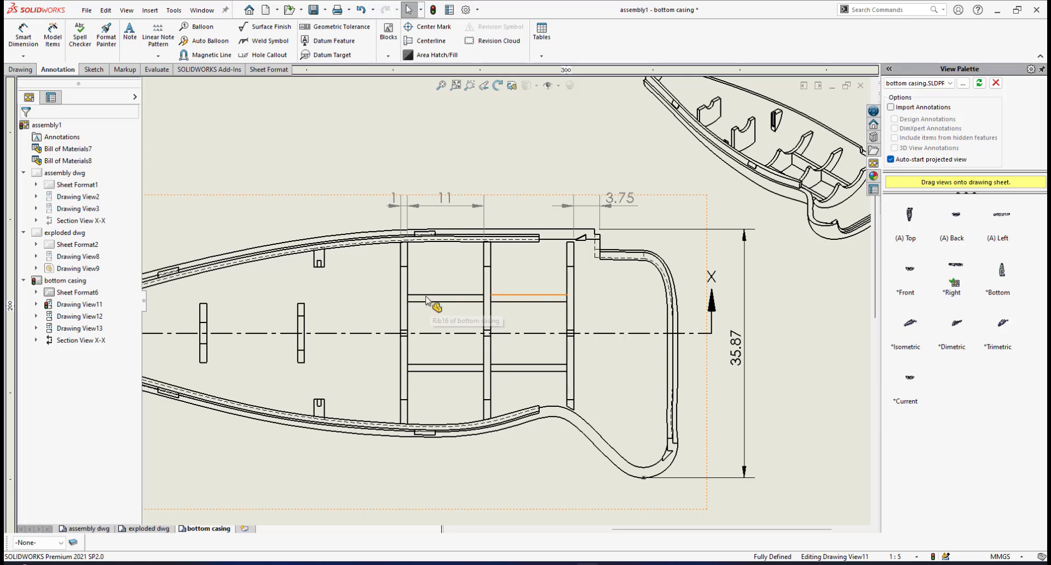
scroll(386, 300, down, 3)
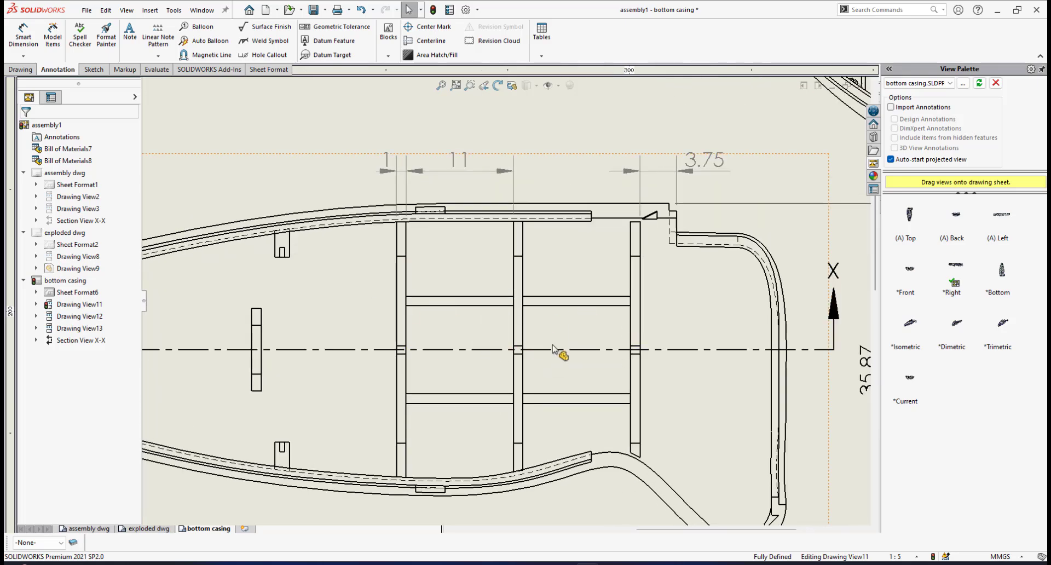
Add a driven dimension from the lower edge of the upper horizontal rib to section line X-X.
click(29, 43)
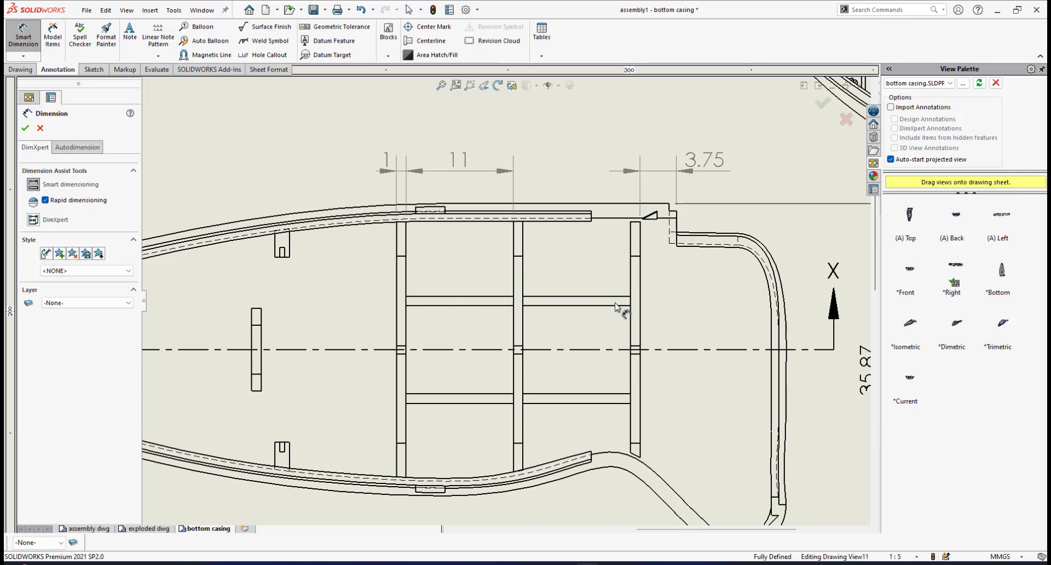
click(598, 306)
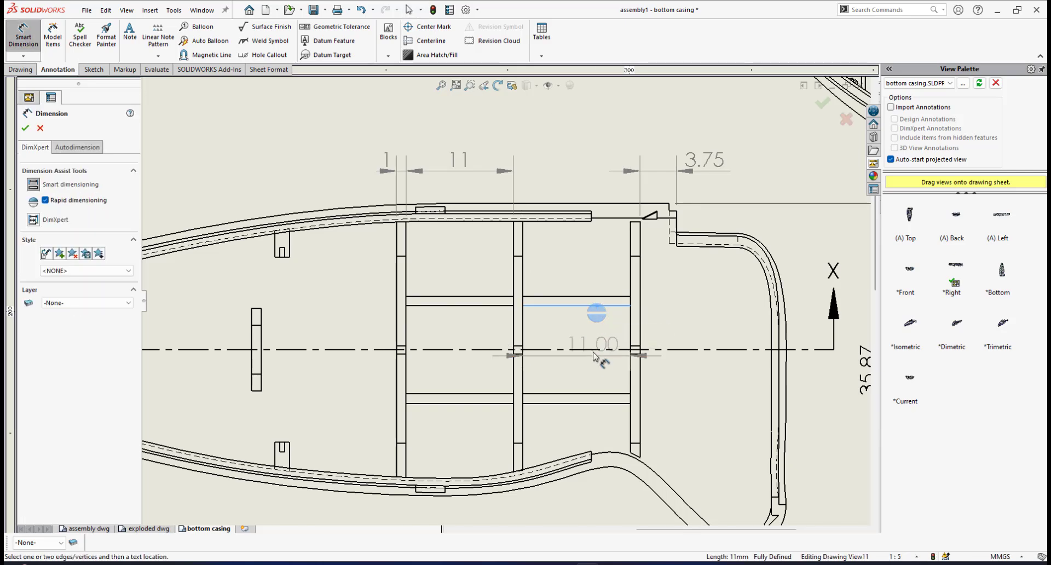
click(595, 349)
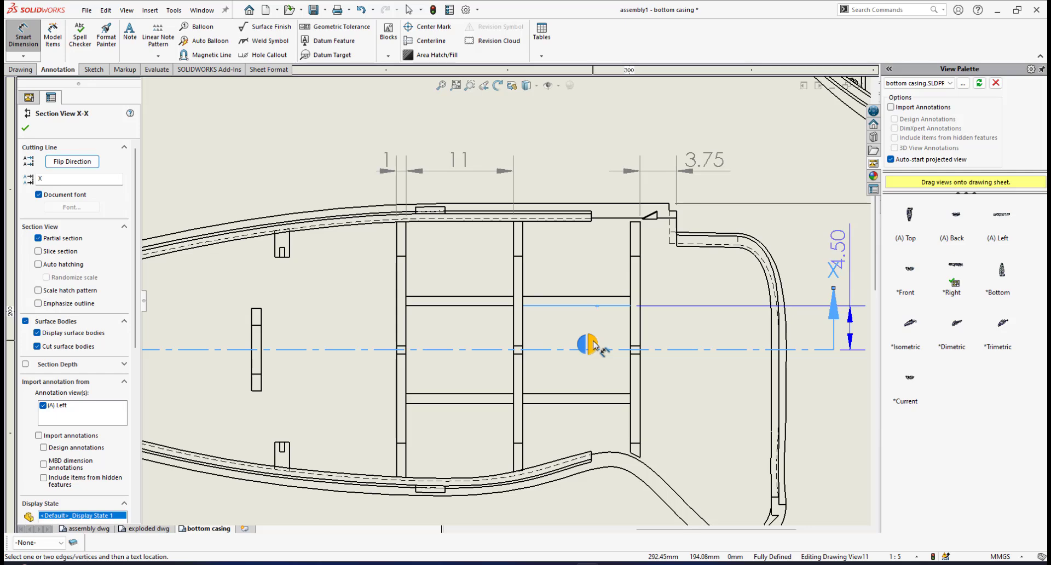
click(594, 344)
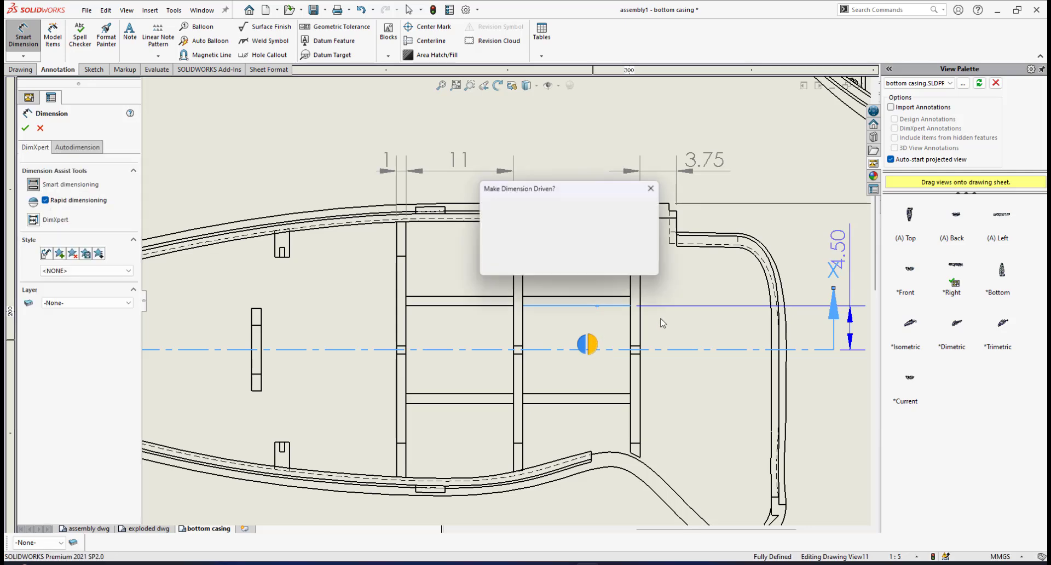
click(633, 232)
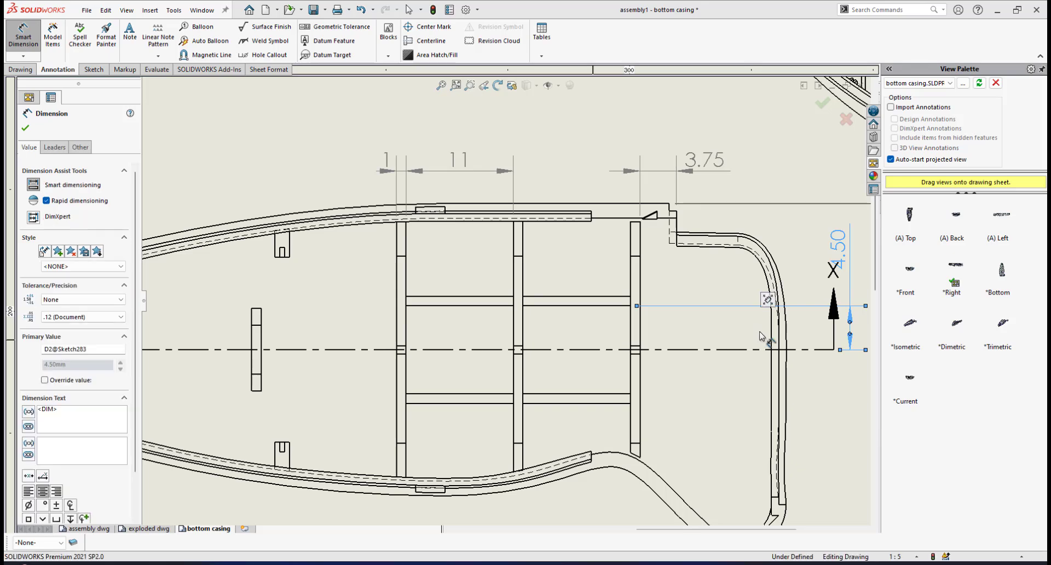
key(f)
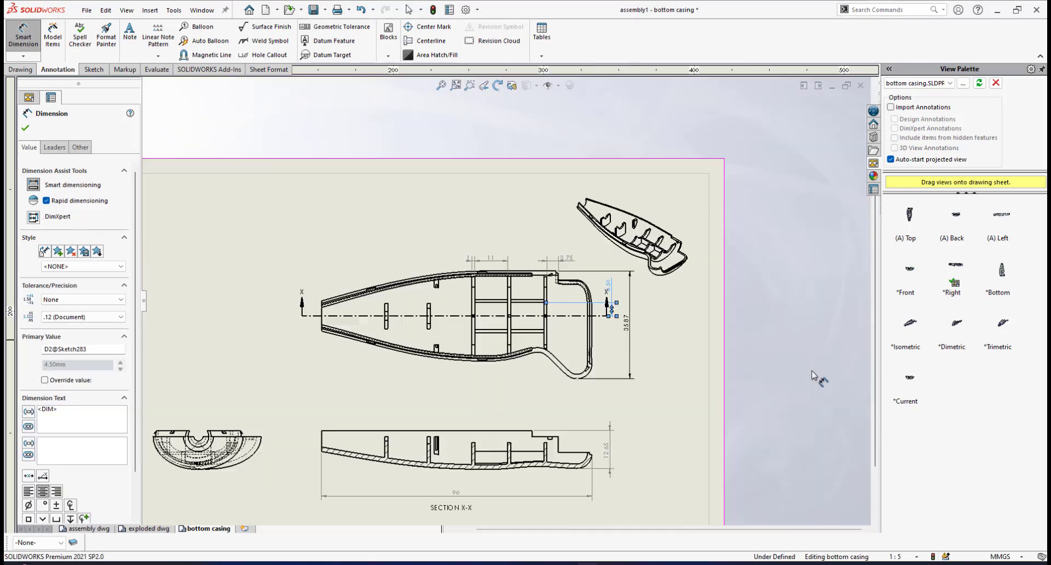
scroll(572, 305, down, 3)
scroll(570, 303, down, 4)
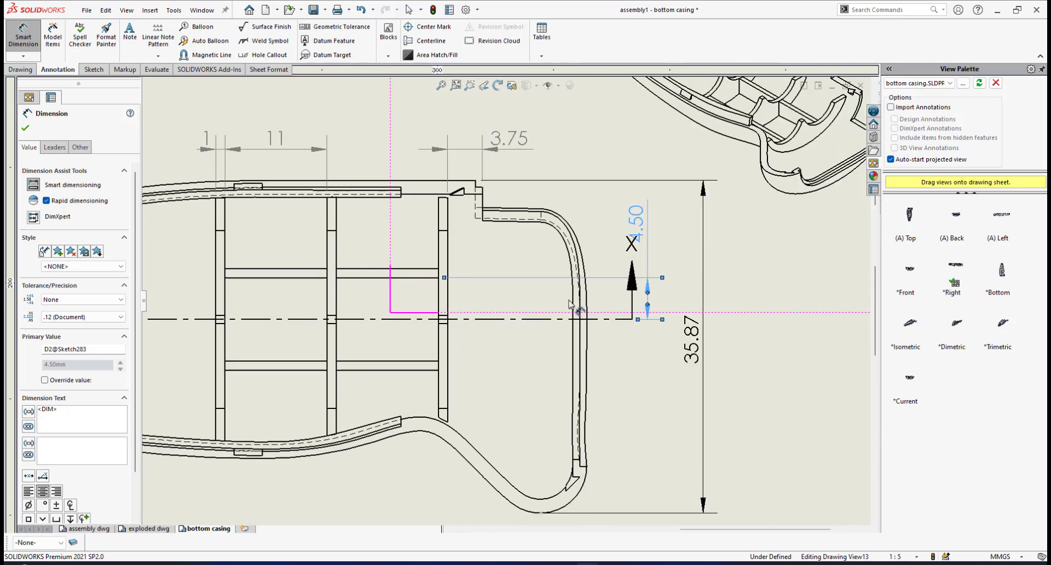
key(Escape)
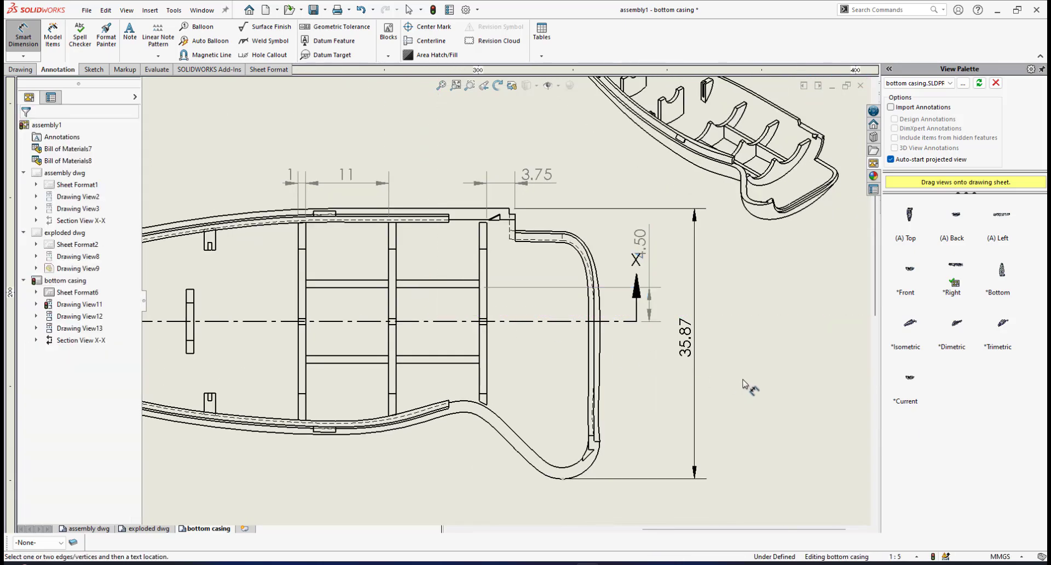
Reposition the rib-to-section-line dimension inside the casing outline, between the rib grid and the end wall.
scroll(331, 296, down, 1)
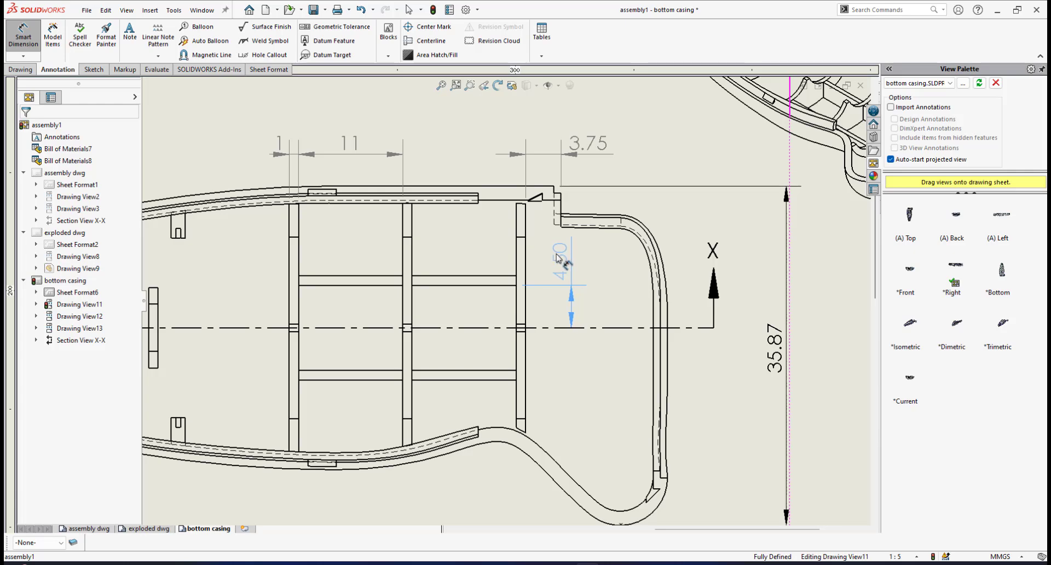
click(557, 259)
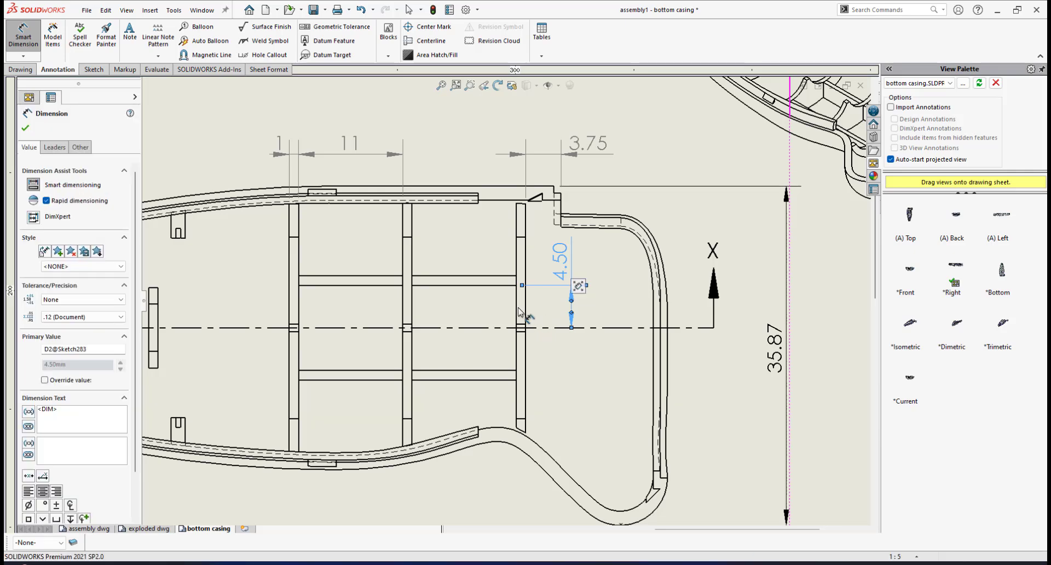
scroll(531, 304, down, 2)
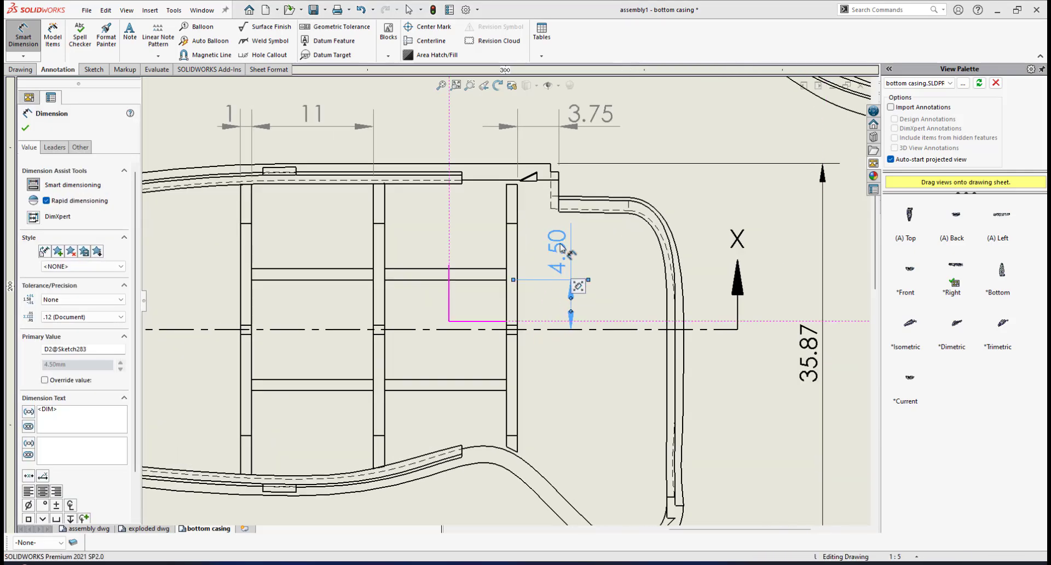
mouse_move(578, 286)
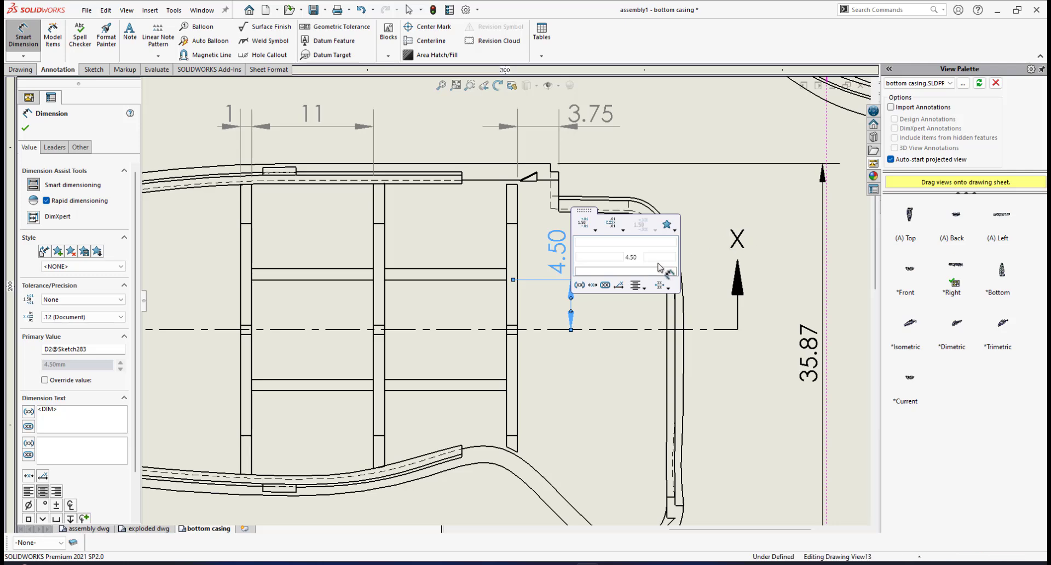
click(716, 165)
scroll(460, 294, up, 4)
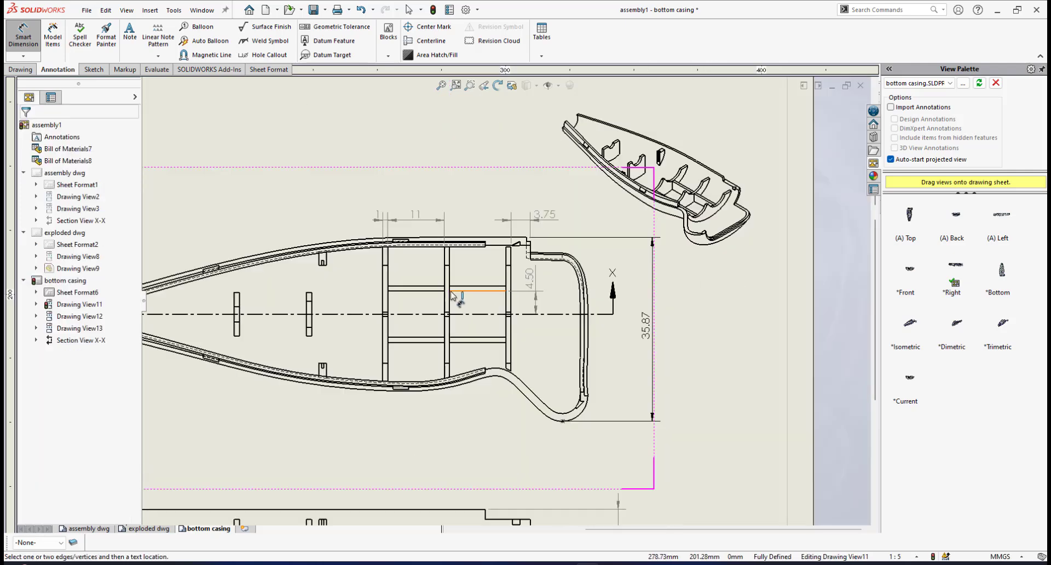
Dimension the thickness of the upper horizontal rib between its two long edges.
scroll(451, 295, down, 3)
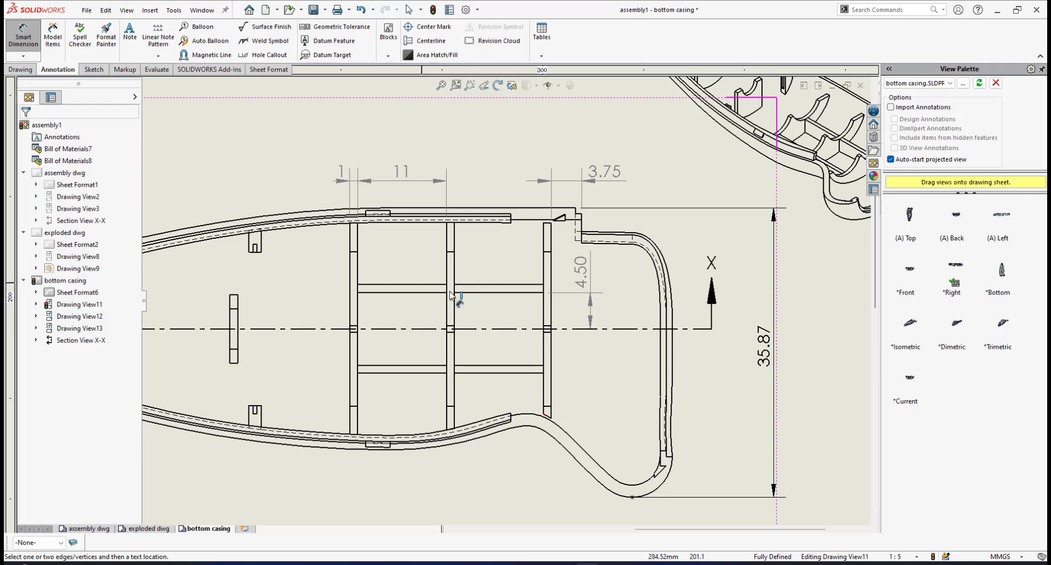
scroll(395, 283, down, 1)
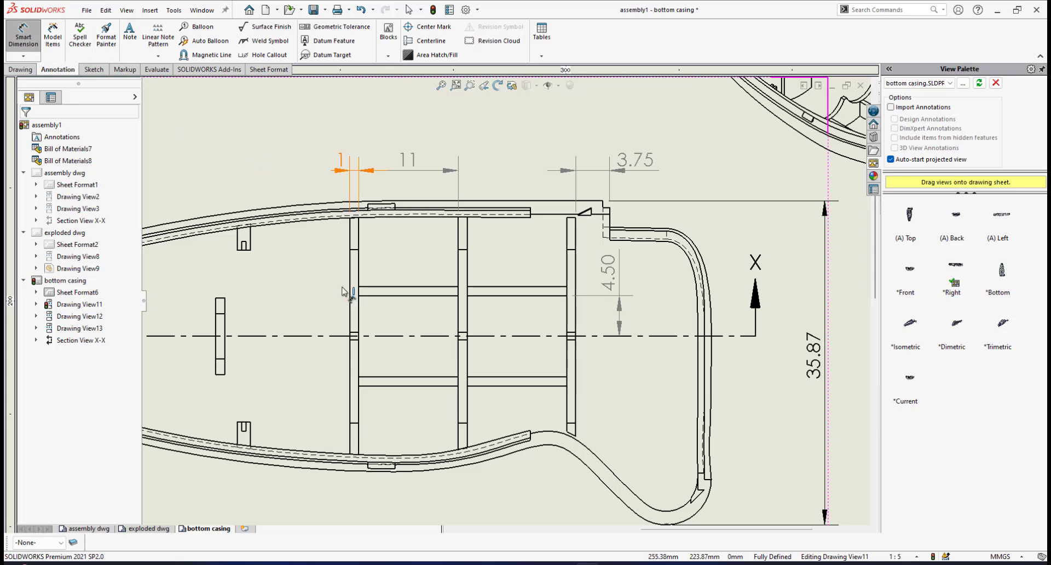
scroll(351, 289, down, 2)
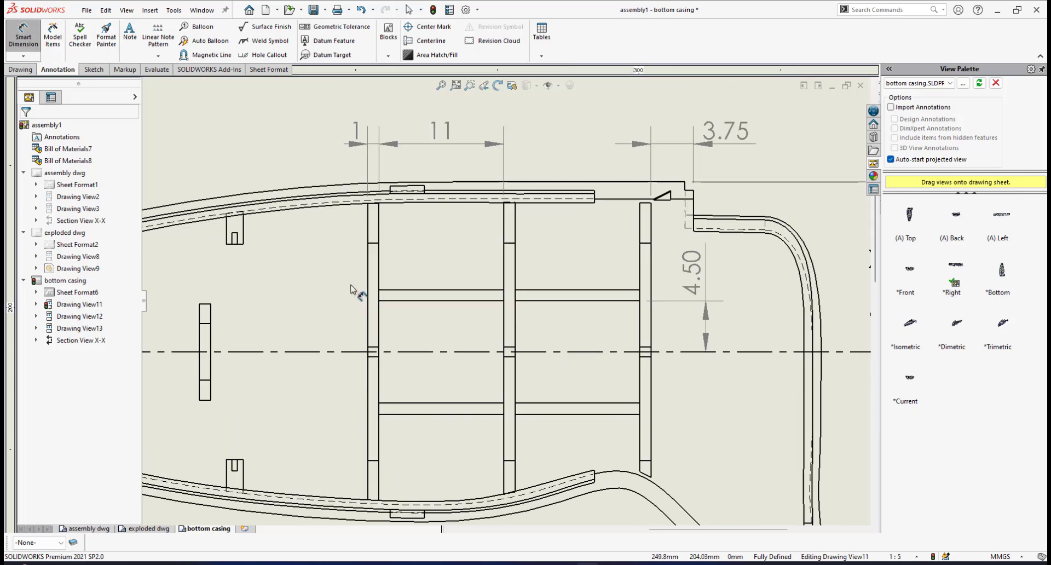
click(416, 290)
click(431, 300)
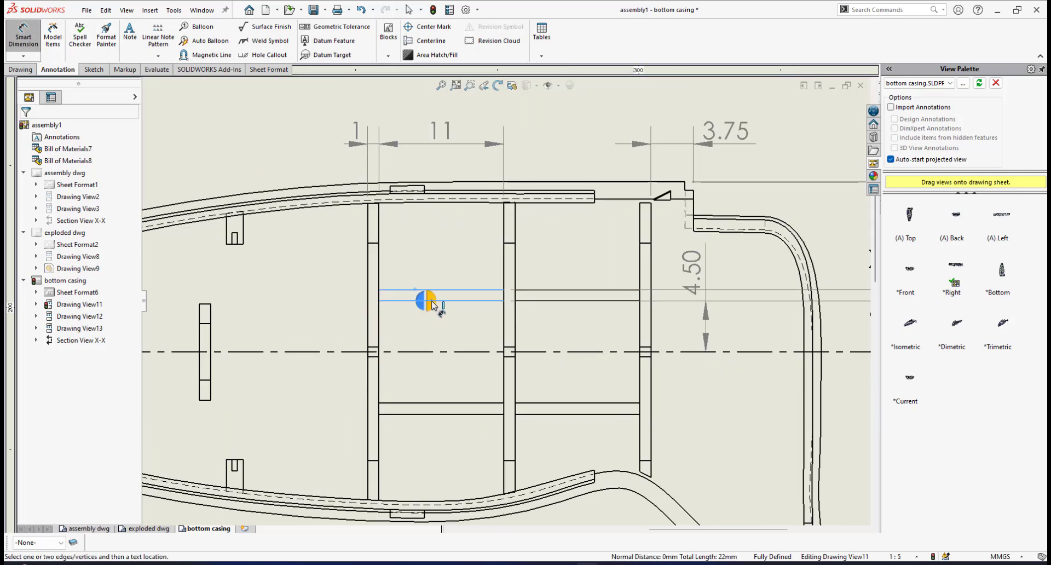
click(359, 305)
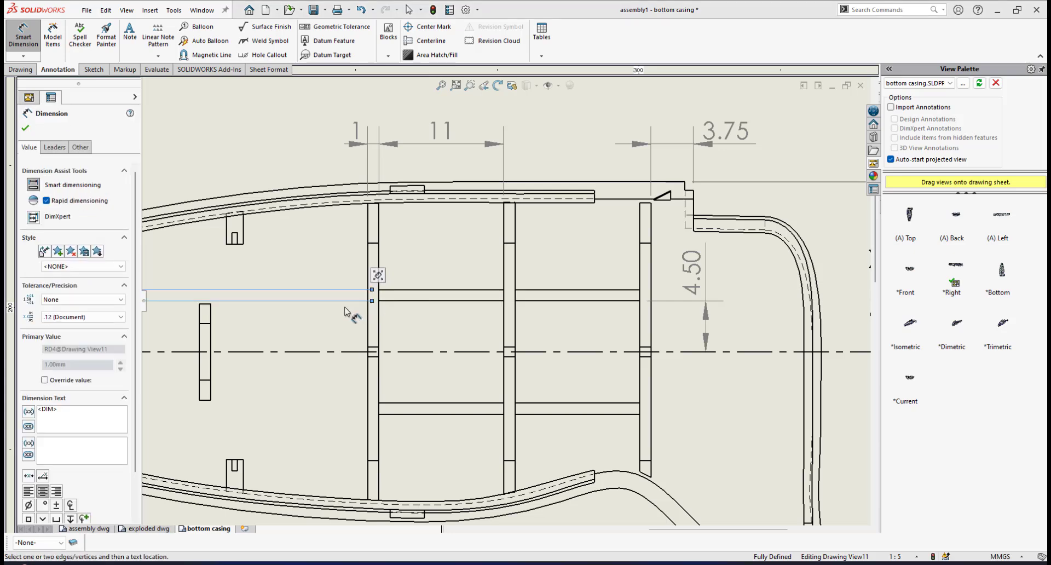
scroll(345, 311, up, 2)
scroll(345, 310, up, 3)
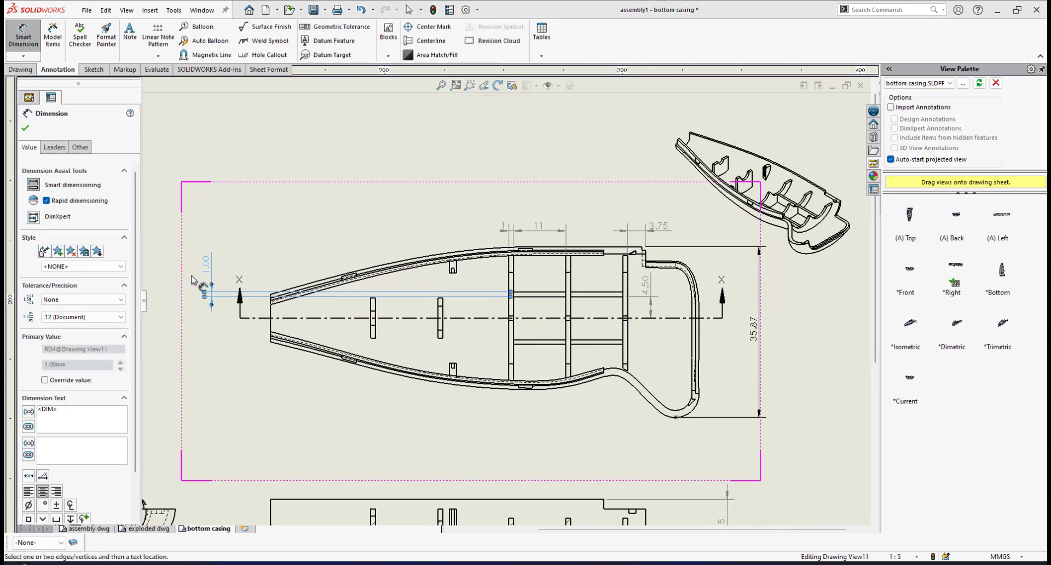
scroll(209, 298, down, 3)
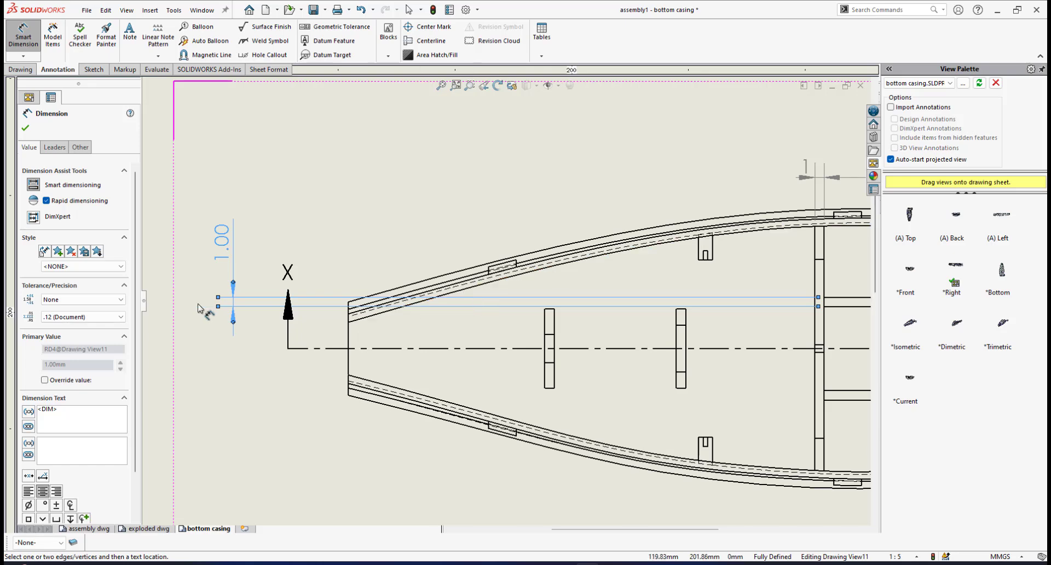
scroll(591, 346, up, 3)
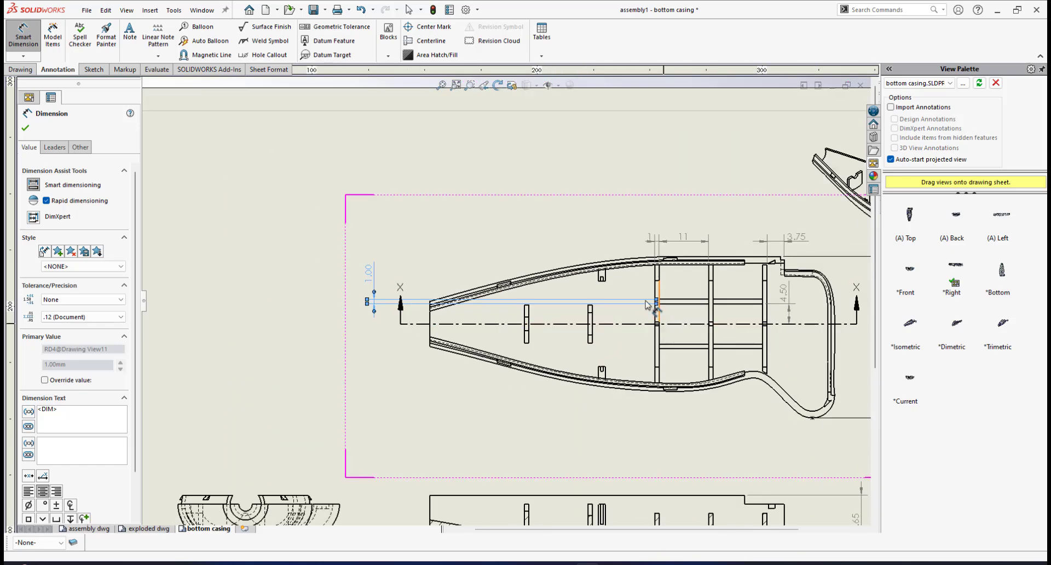
scroll(638, 304, down, 1)
scroll(635, 304, down, 1)
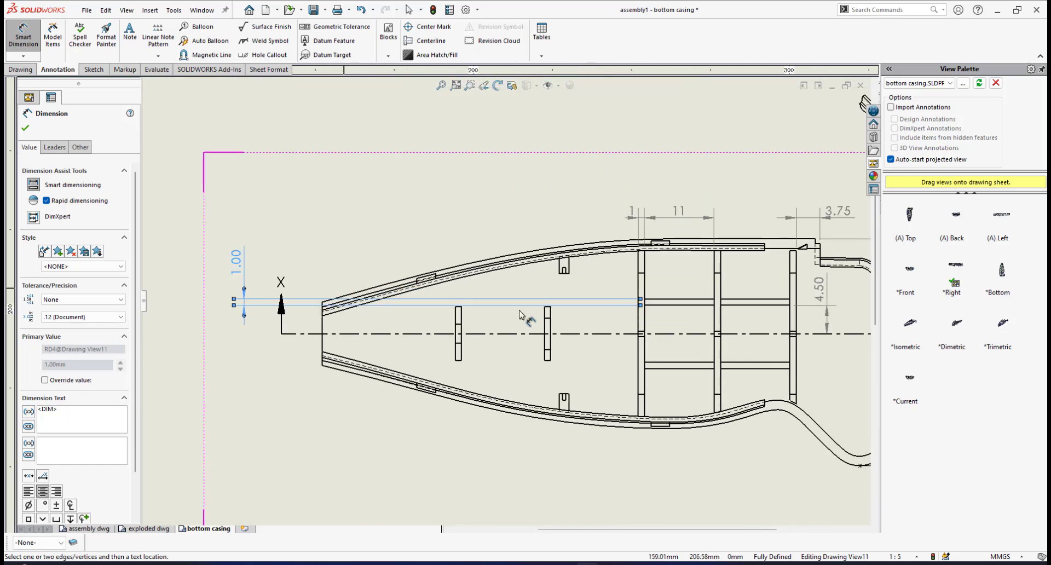
click(24, 128)
key(Escape)
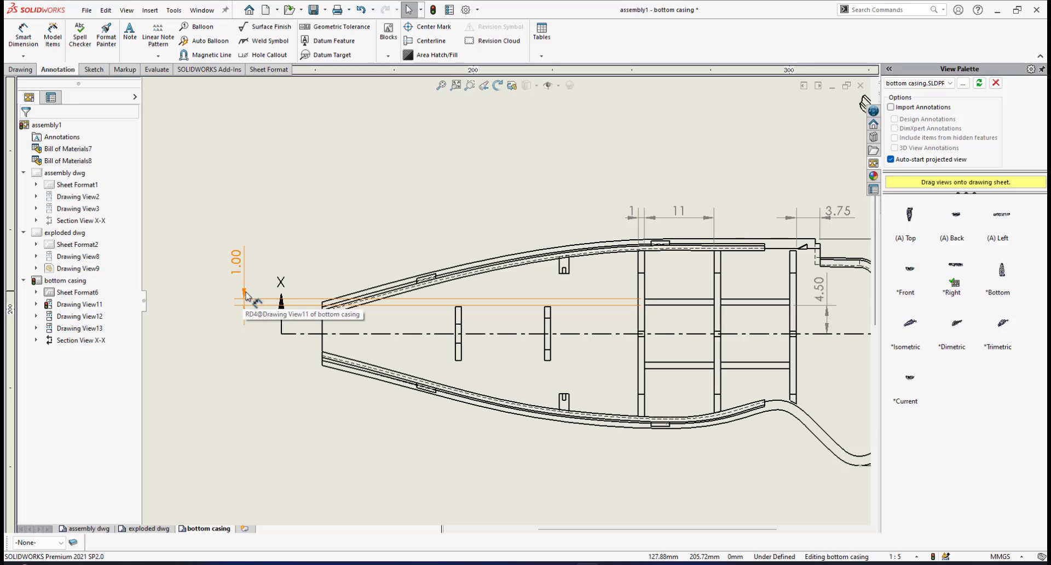
Move the upper horizontal rib's thickness dimension inside the casing, beside the grid's first vertical rib, and set its unit precision to None.
drag(246, 294, 612, 311)
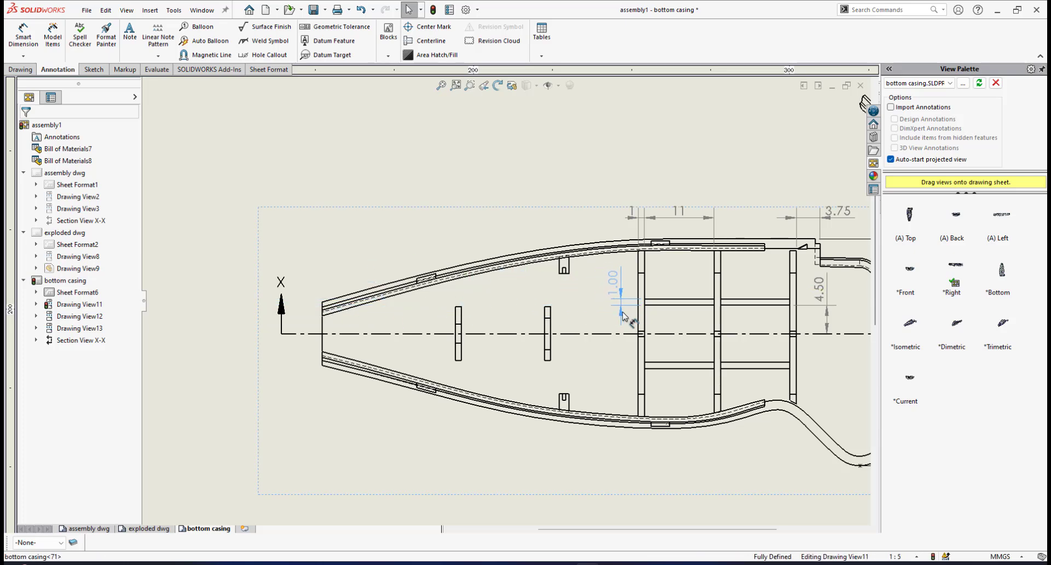
drag(623, 312, 619, 315)
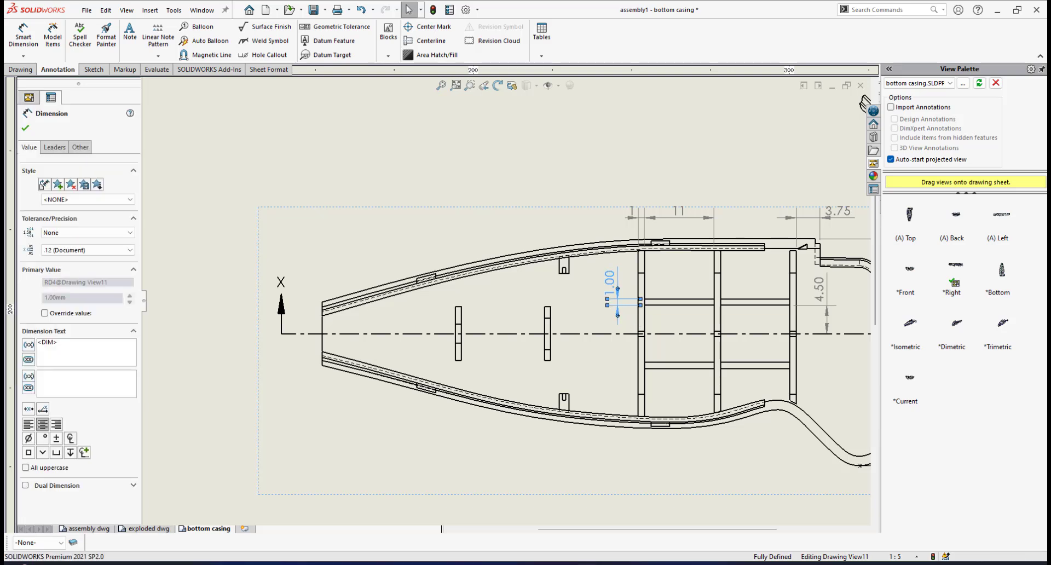
click(67, 252)
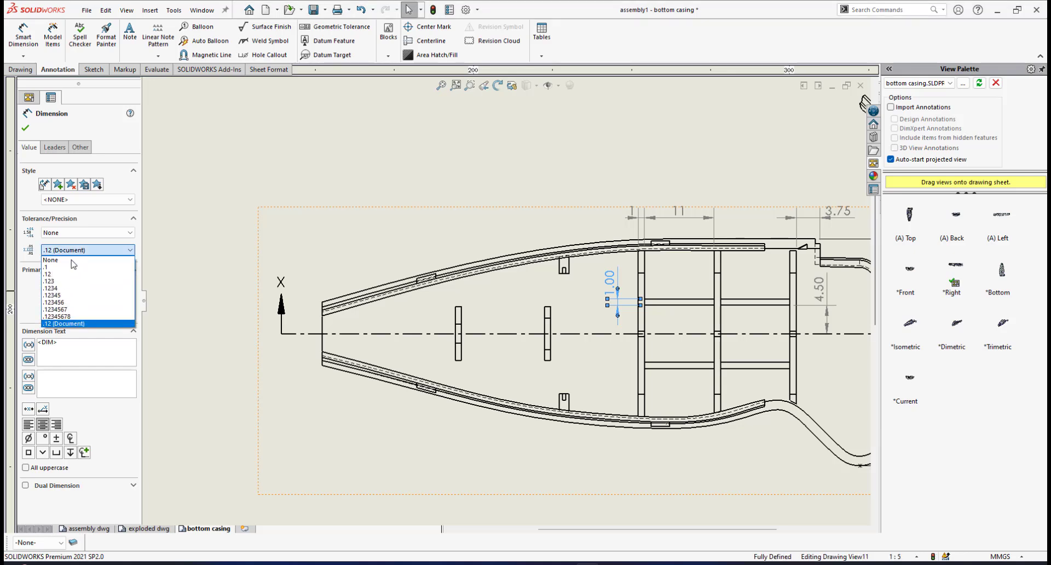
click(70, 261)
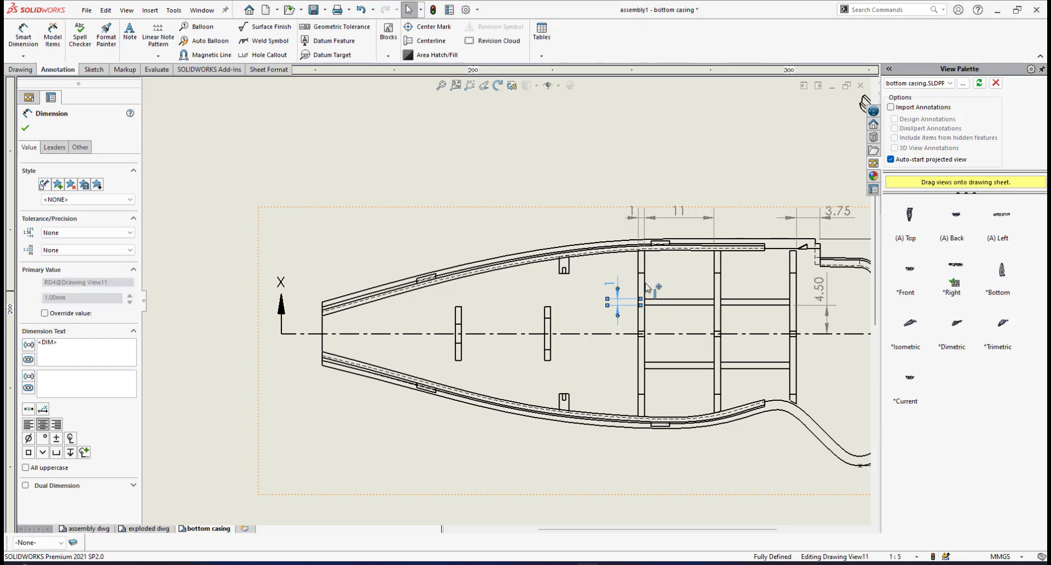
scroll(621, 303, down, 1)
scroll(625, 305, up, 1)
scroll(626, 305, down, 1)
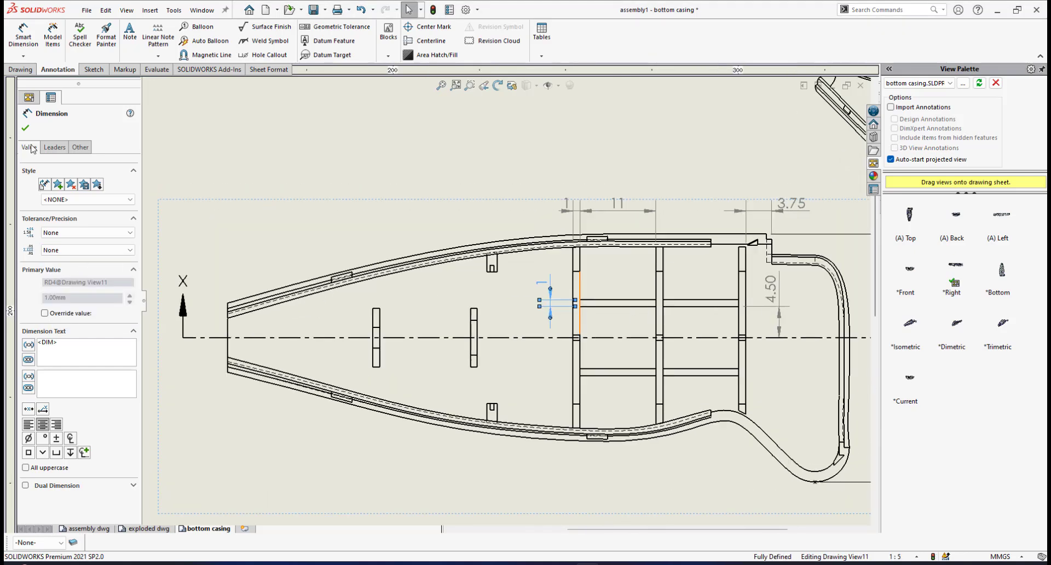
click(25, 129)
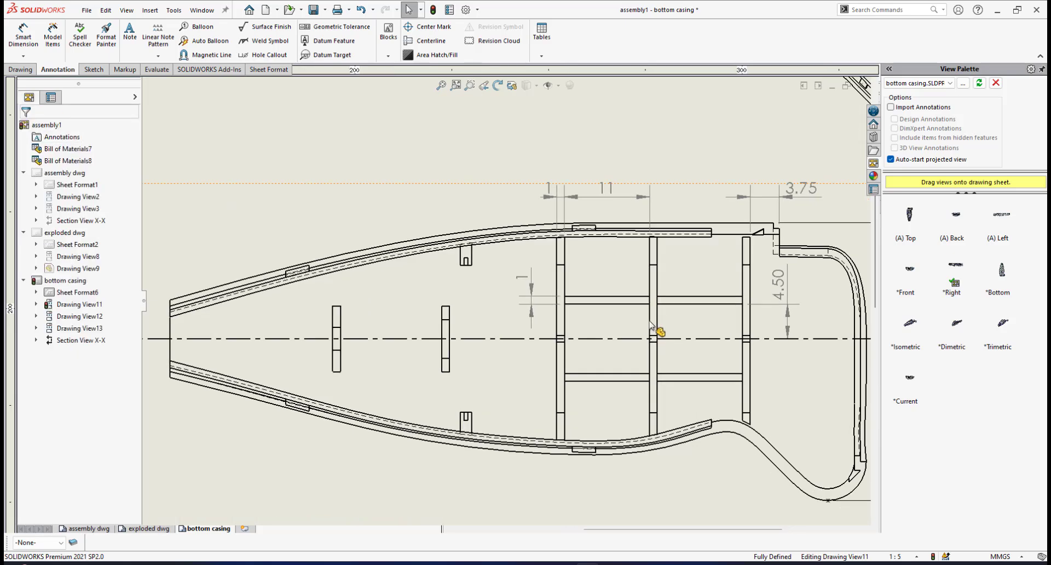
Dimension the horizontal distance from the near edge of the upper wall's slotted tab to the first vertical rib of the grid.
scroll(629, 331, up, 2)
scroll(611, 336, down, 3)
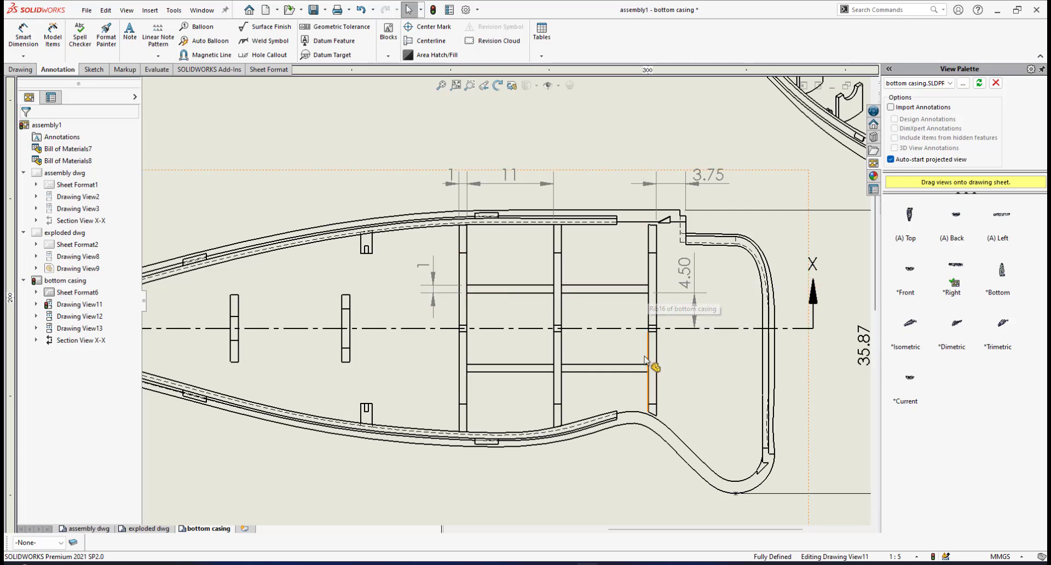
scroll(651, 373, up, 2)
scroll(436, 301, down, 3)
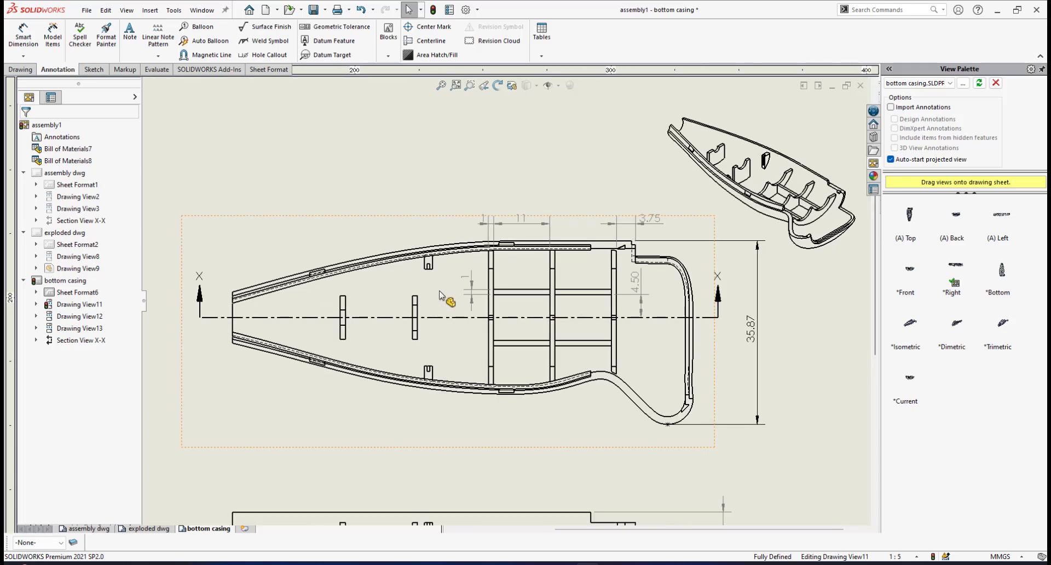
scroll(436, 292, down, 4)
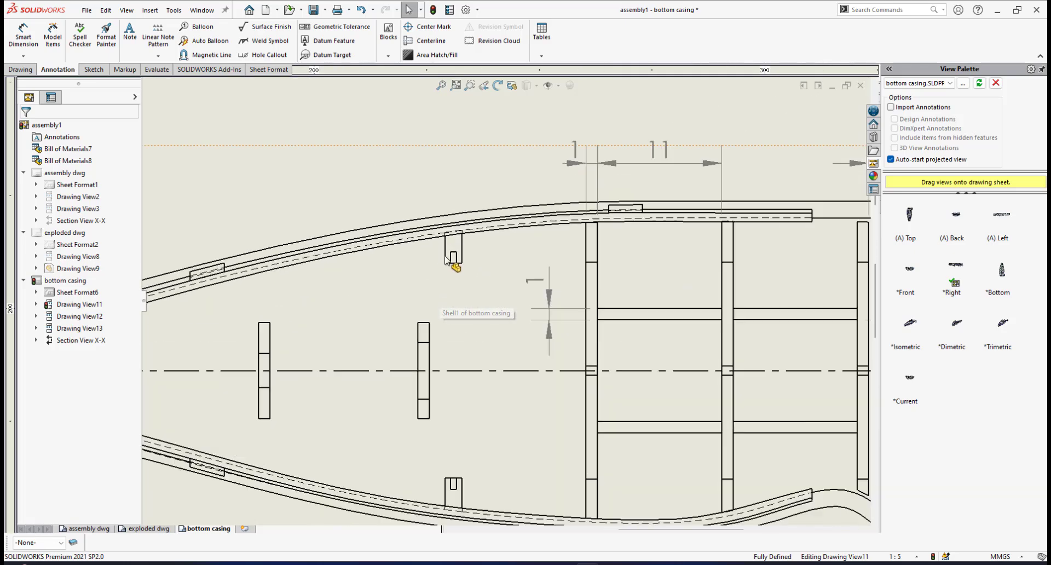
scroll(495, 300, up, 4)
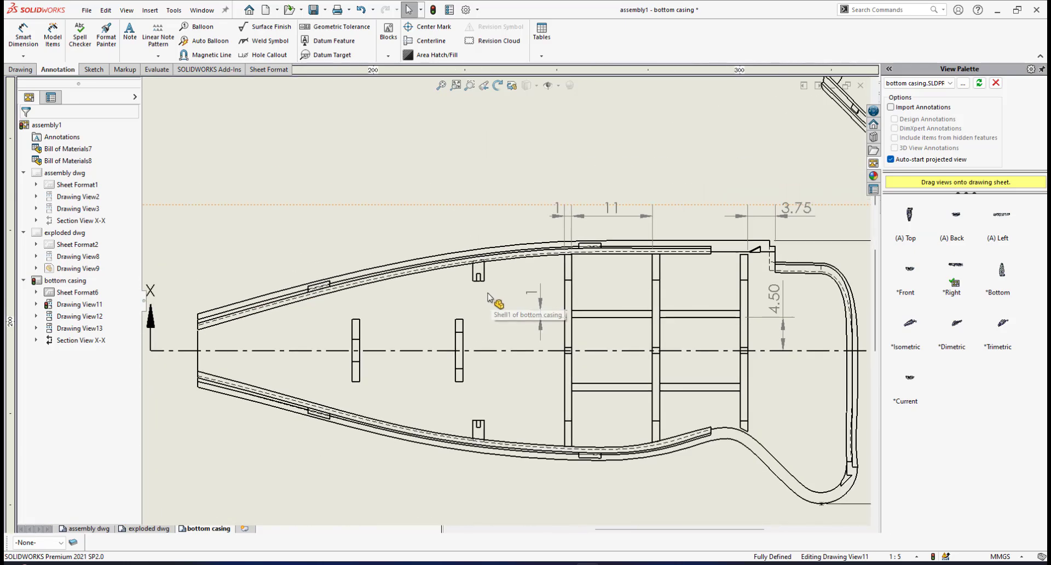
scroll(489, 290, down, 4)
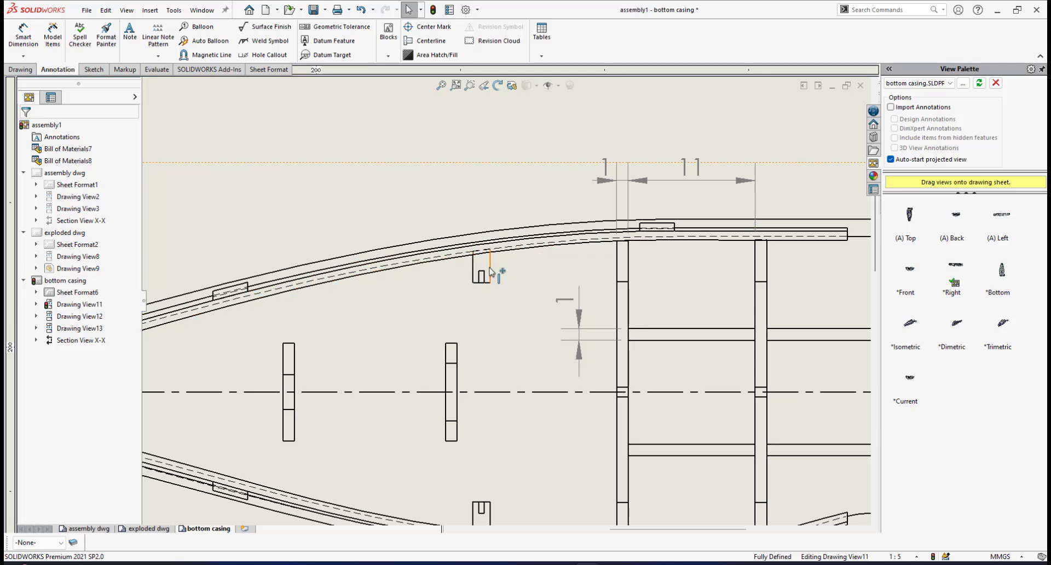
click(25, 39)
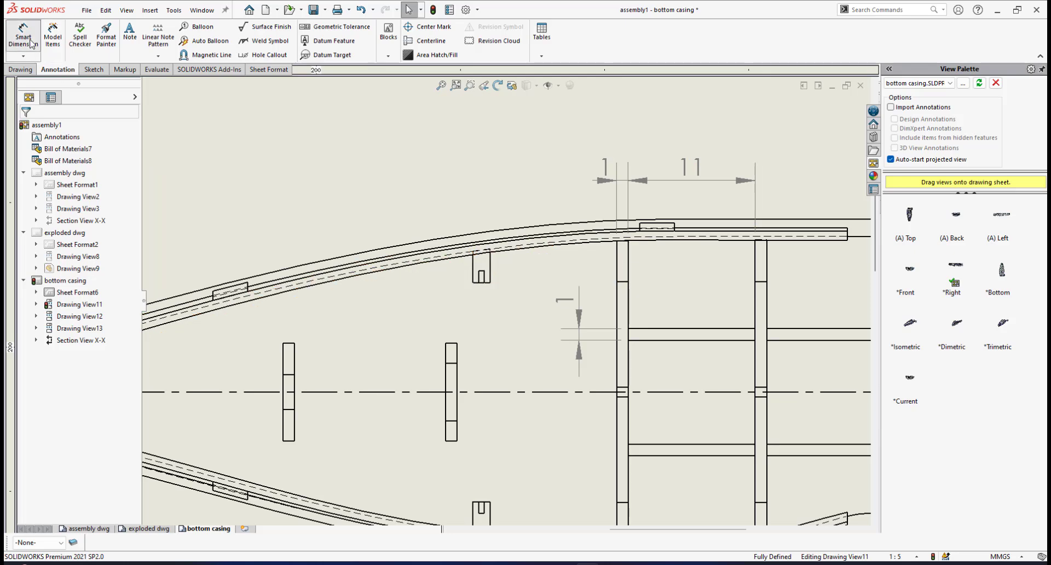
click(490, 265)
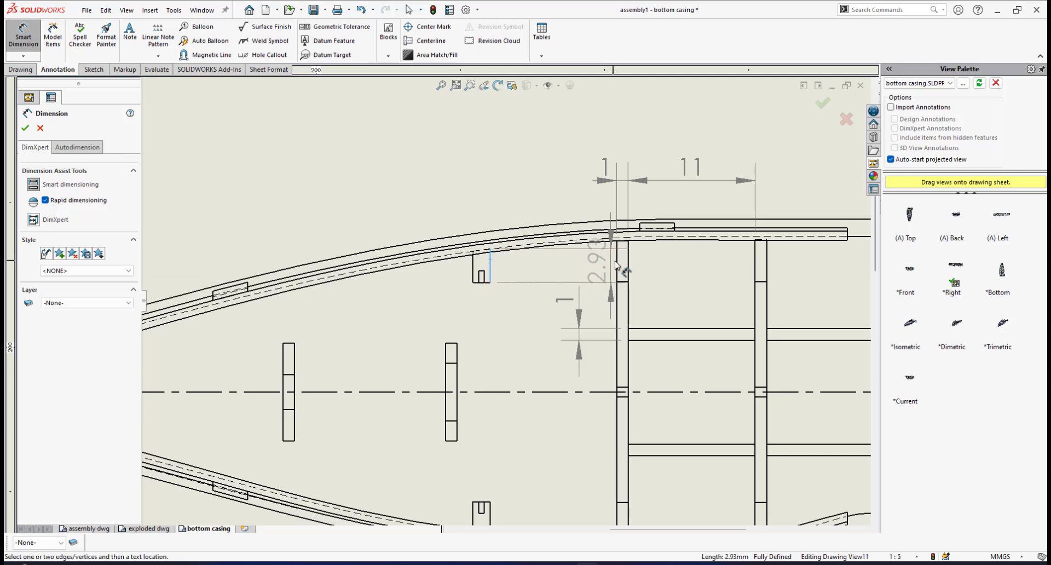
click(616, 265)
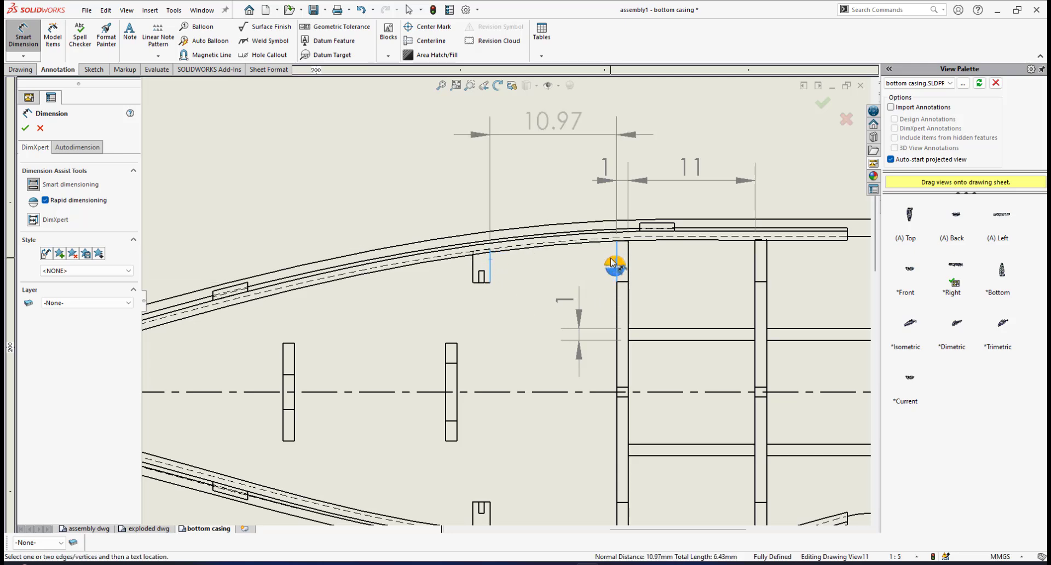
click(492, 145)
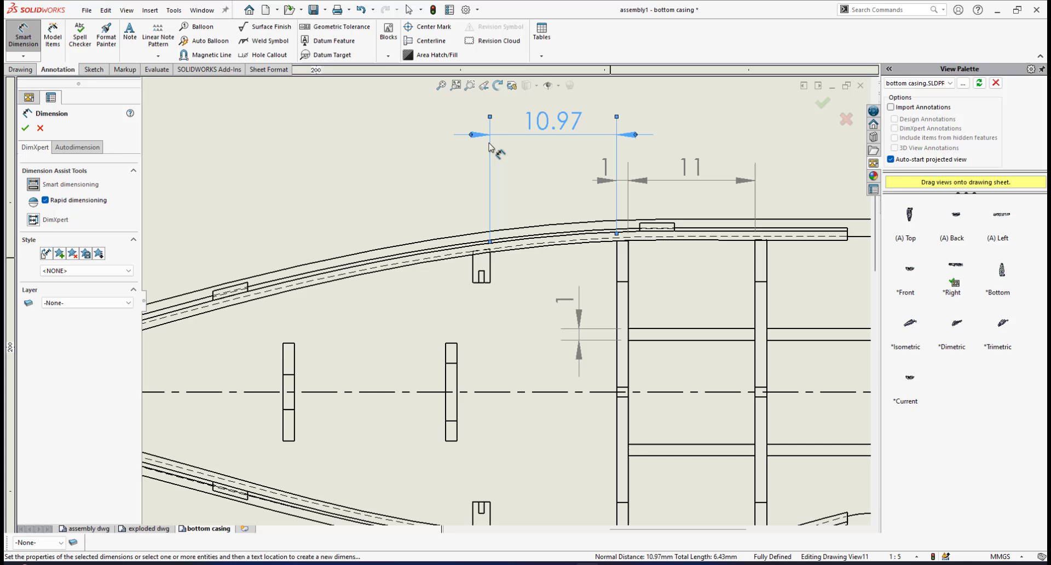
click(26, 131)
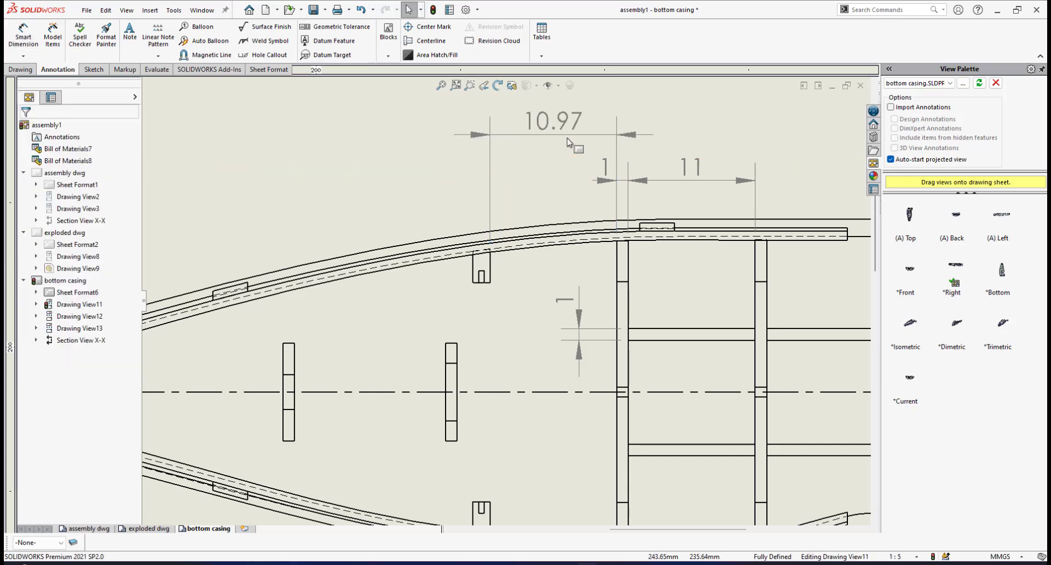
Align the tab-to-rib dimension with the 1 and 11 dimensions above the casing and place its arrows inside the extension lines.
drag(564, 127, 562, 173)
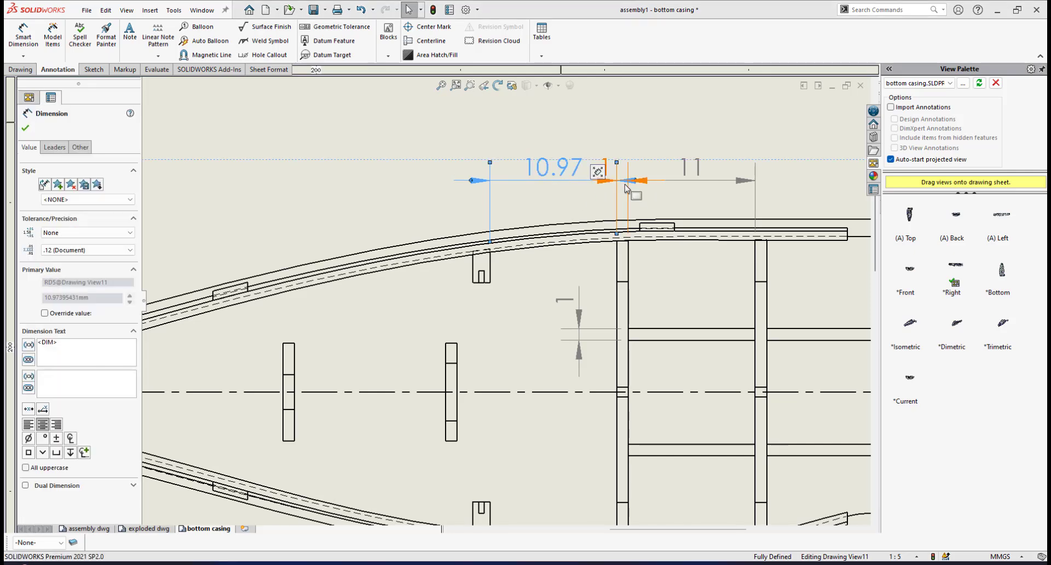
click(55, 147)
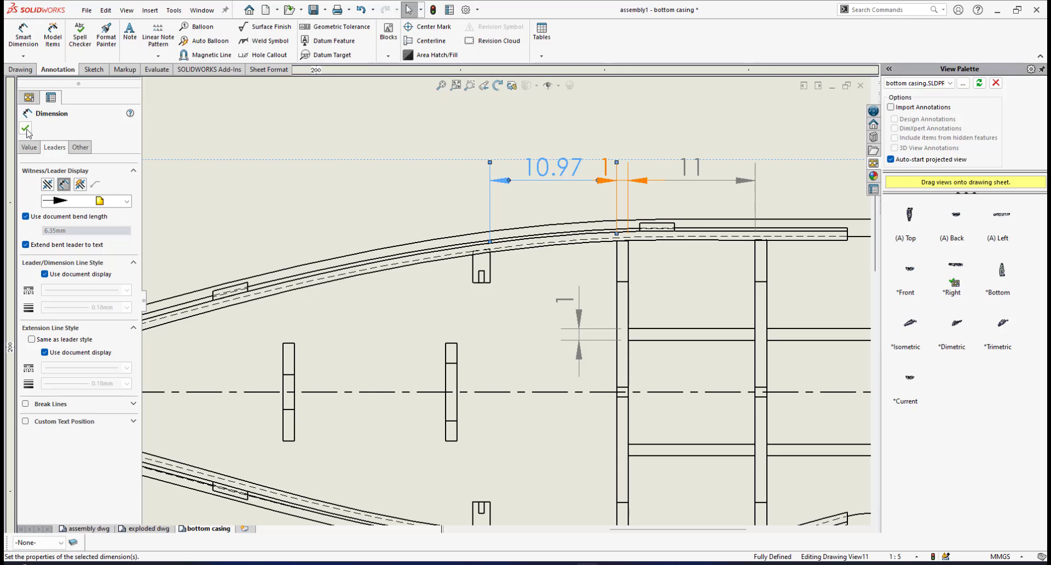
click(25, 129)
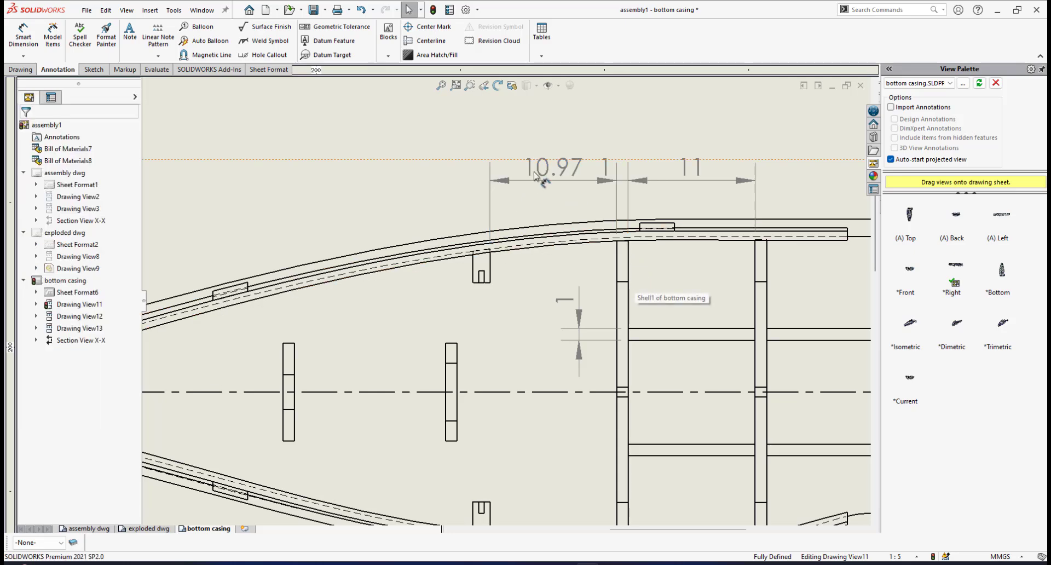
Dimension the width of the upper wall's slotted tab between its two vertical edges.
scroll(618, 331, up, 2)
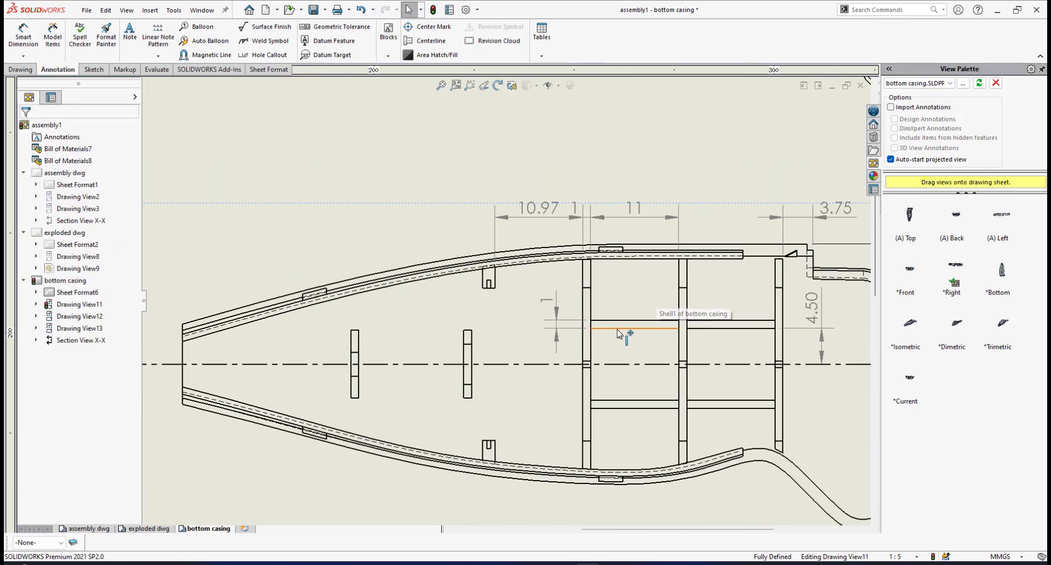
scroll(542, 306, up, 2)
scroll(476, 298, down, 6)
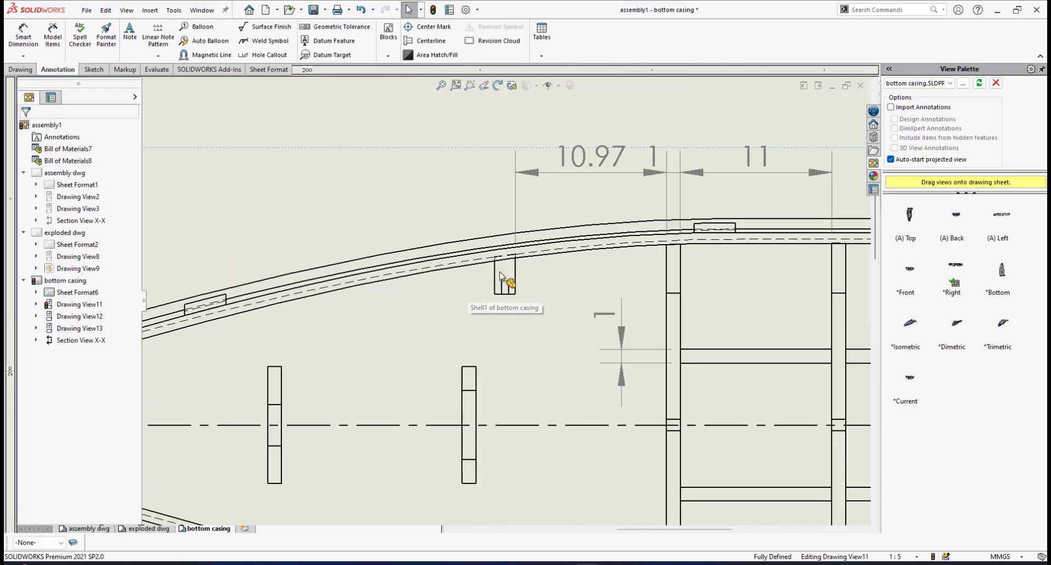
click(20, 39)
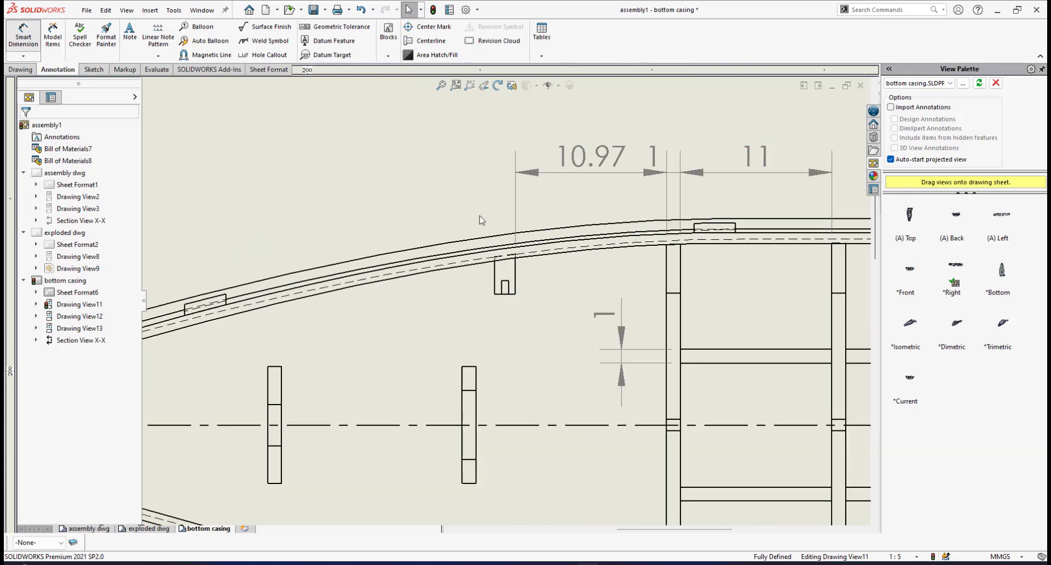
click(516, 275)
click(496, 277)
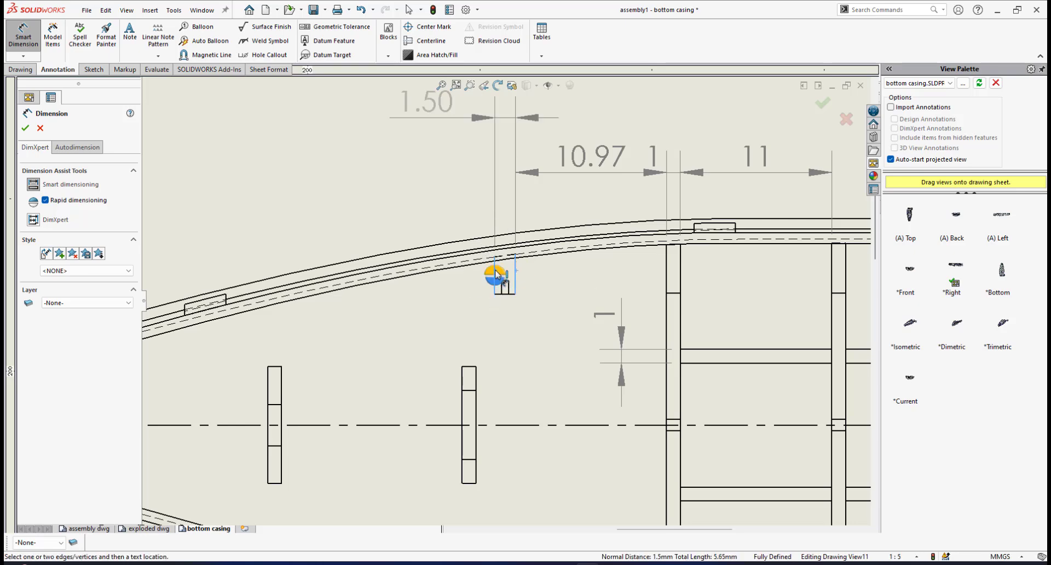
click(495, 272)
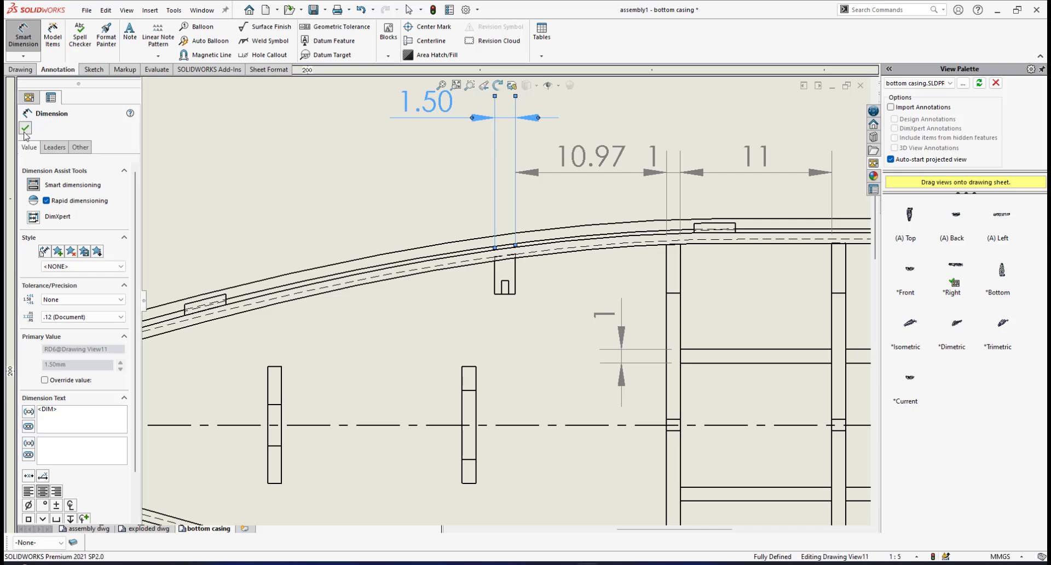
key(Escape)
Align the tab-width dimension with the row of dimensions above the casing and set its unit precision to .1.
click(424, 104)
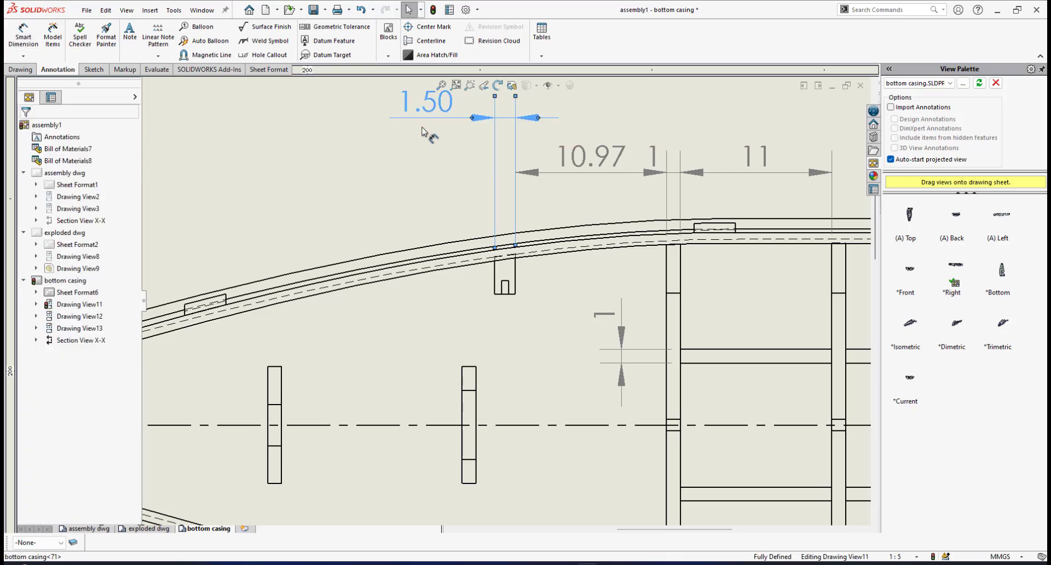
drag(424, 108, 423, 160)
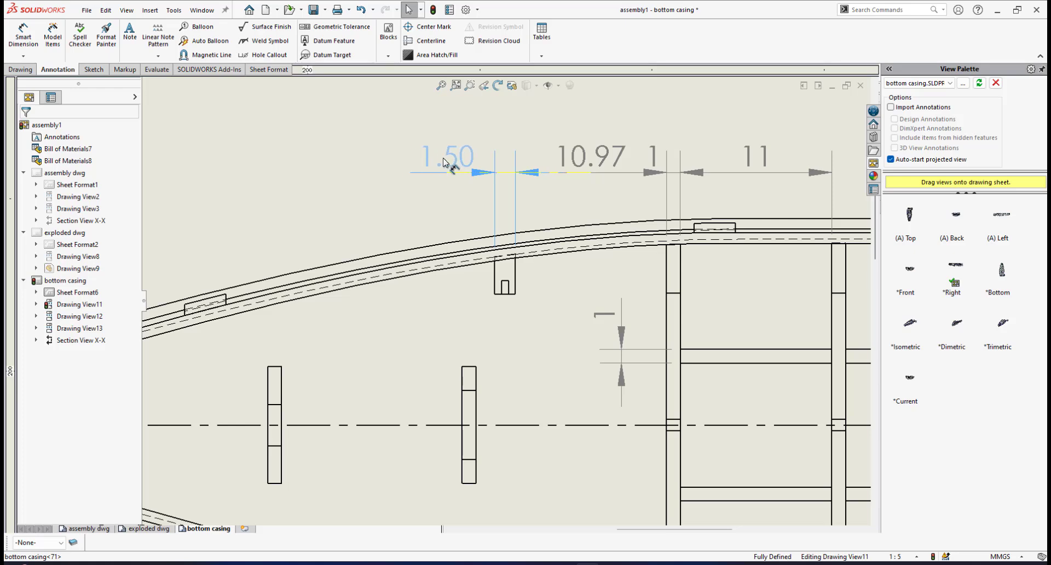
drag(443, 158, 443, 158)
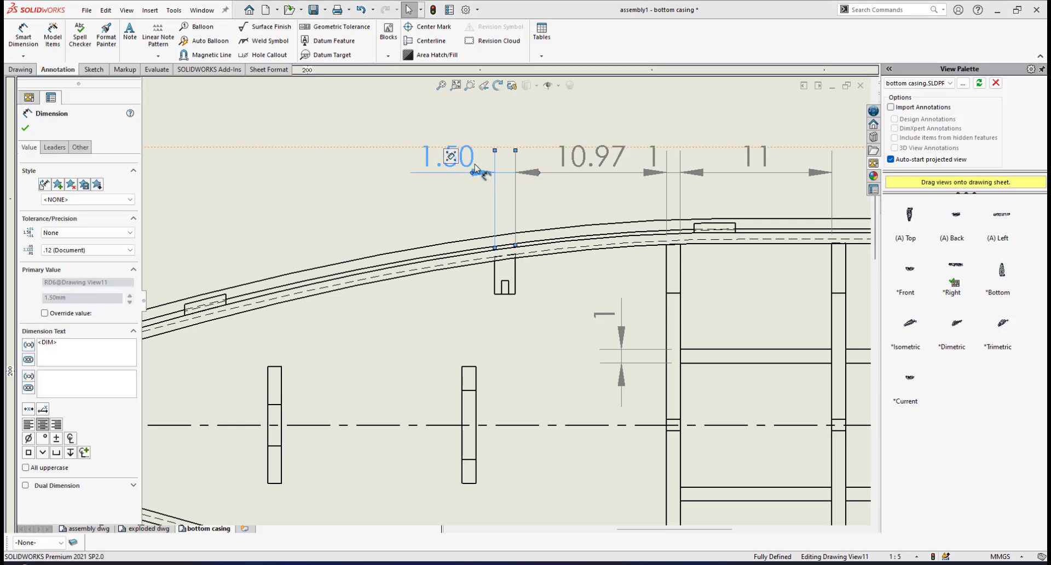
click(88, 250)
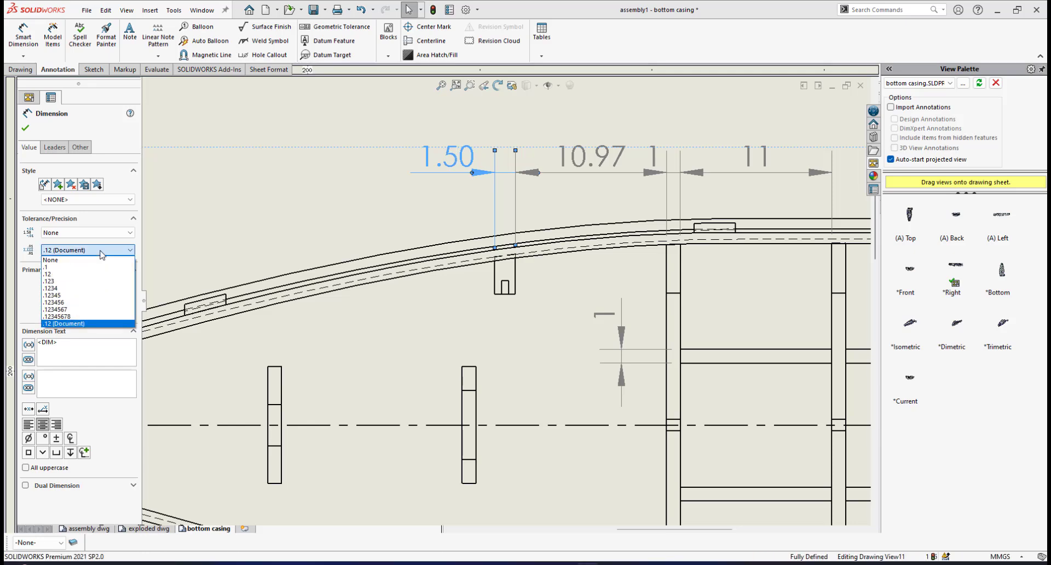
click(88, 268)
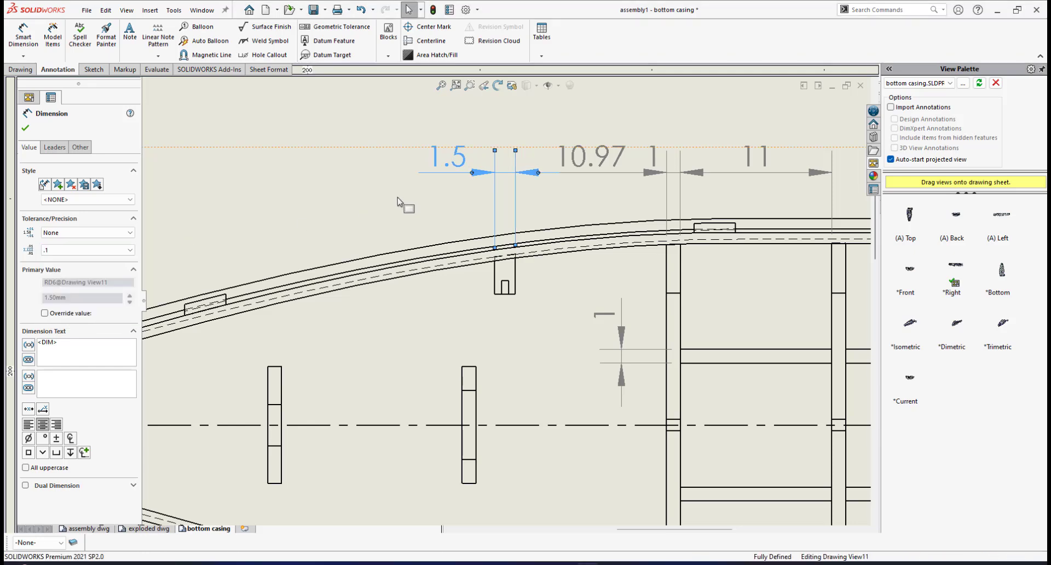
click(398, 202)
Examine the slotted tabs on the casing's upper and lower walls and the dimensions already placed around them.
scroll(482, 297, up, 4)
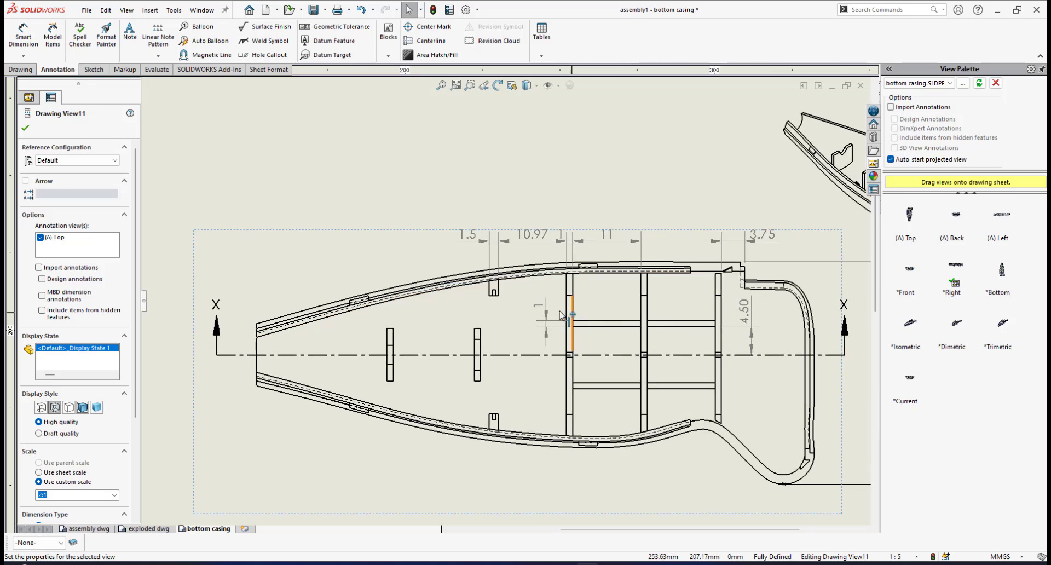
scroll(561, 315, down, 3)
scroll(472, 286, down, 1)
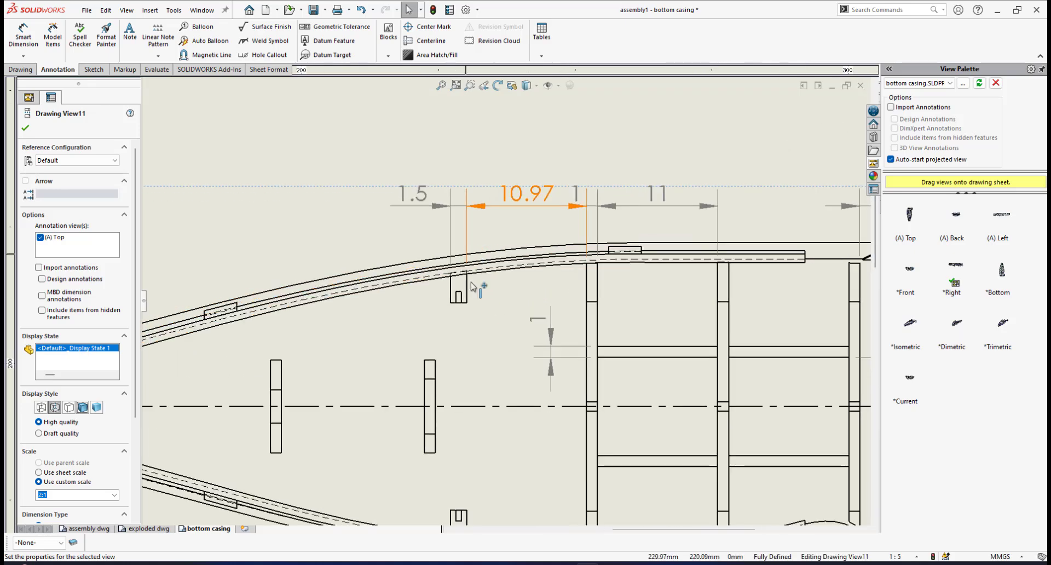
scroll(469, 341, up, 4)
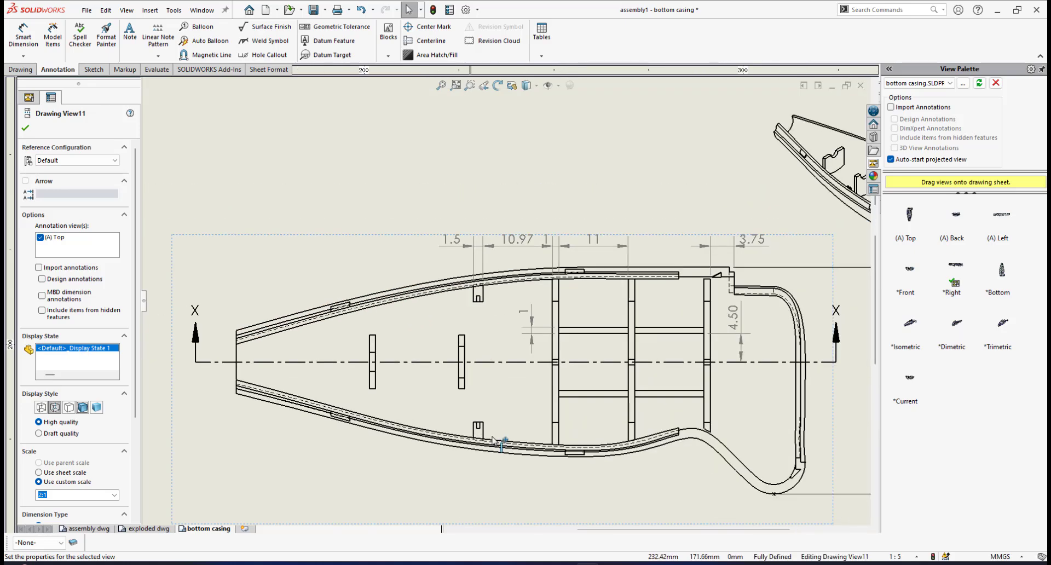
scroll(484, 405, down, 3)
scroll(463, 241, down, 3)
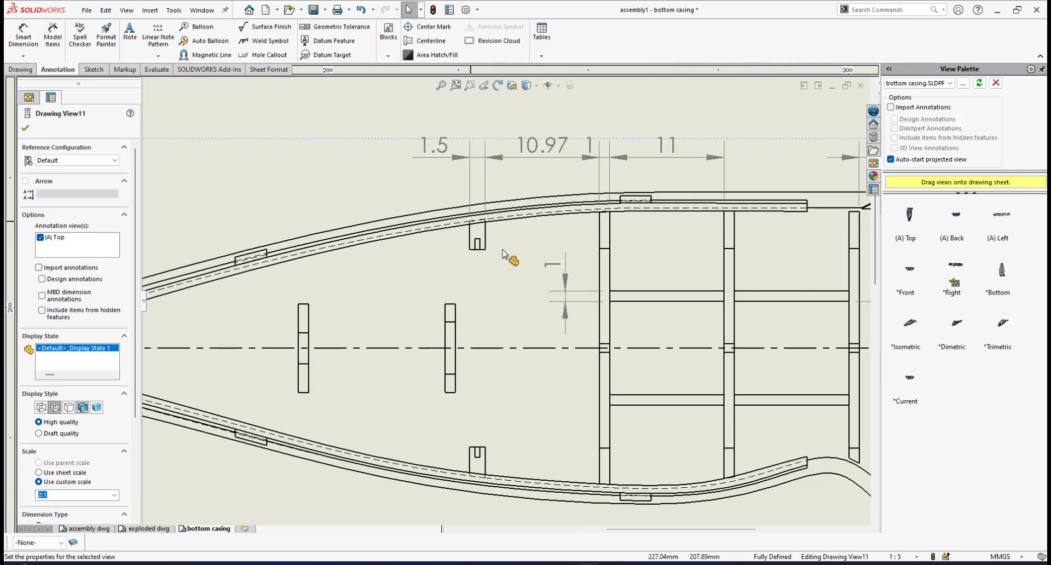
scroll(429, 155, down, 1)
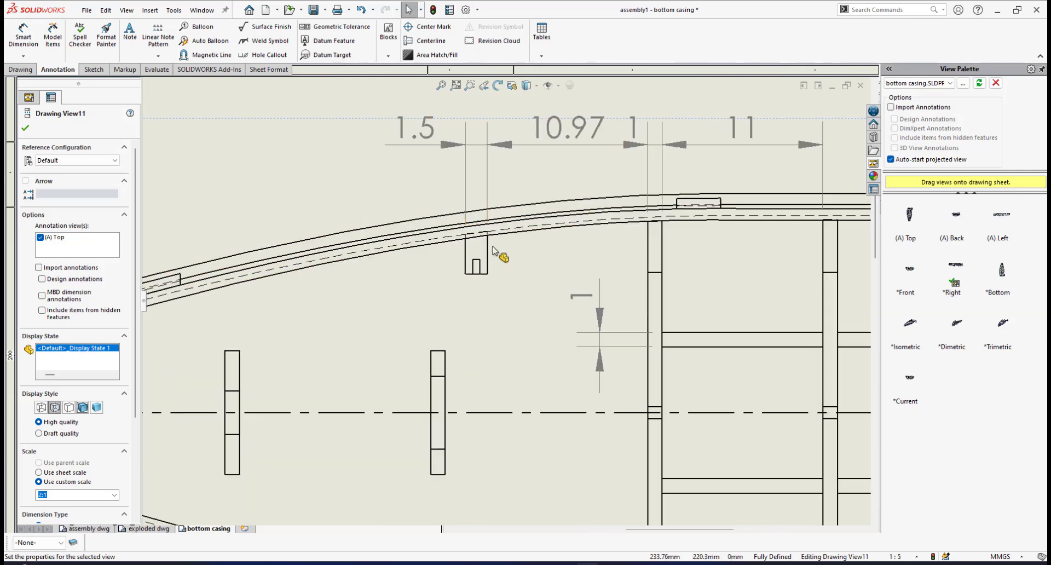
scroll(491, 297, down, 2)
scroll(488, 285, down, 2)
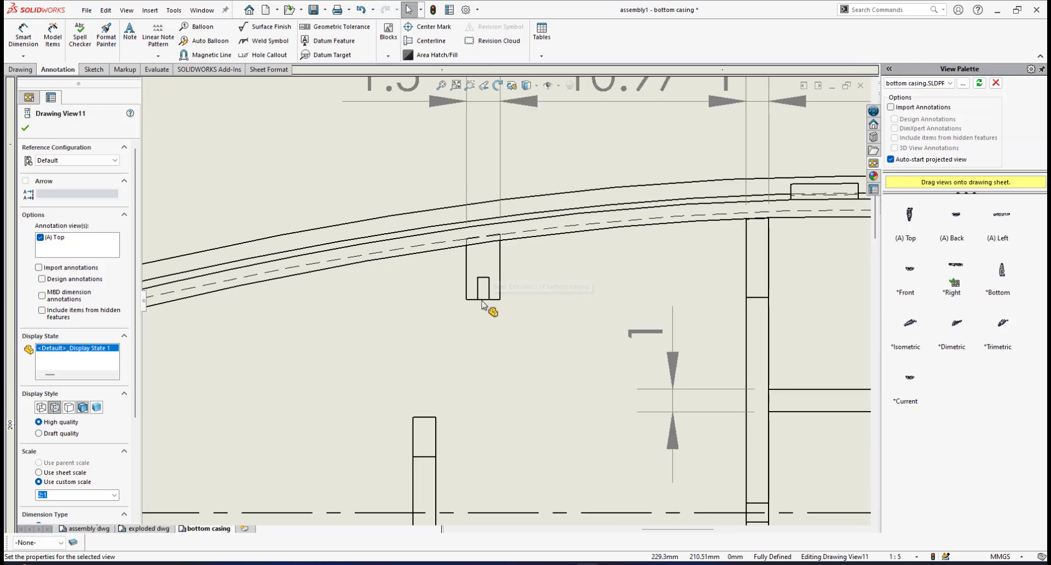
Examine the casing's top view from the narrow end to the ribs, including the two short ribs on the centreline.
scroll(490, 345, up, 3)
scroll(502, 327, down, 1)
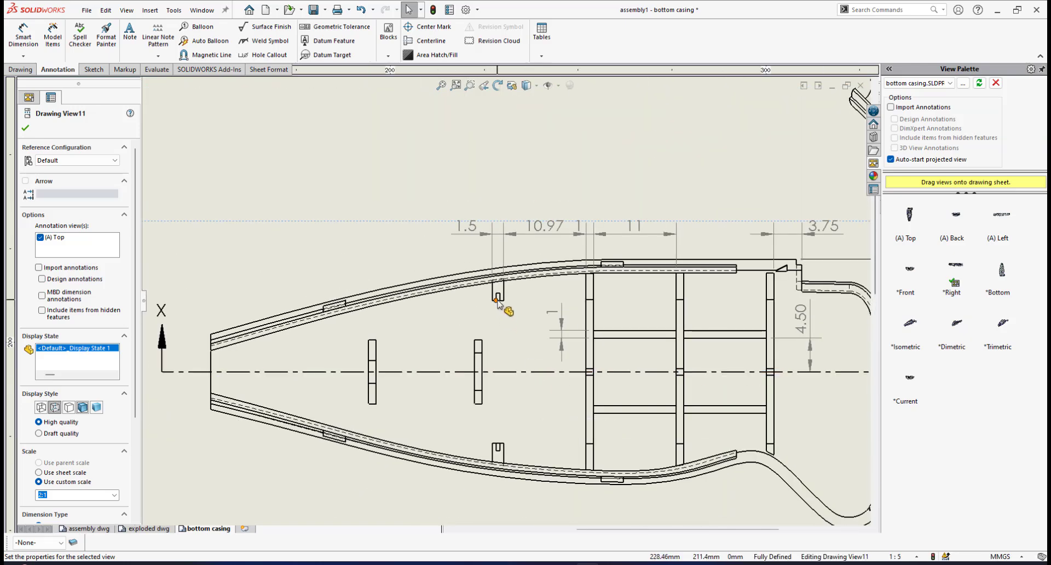
scroll(540, 356, down, 1)
scroll(536, 384, up, 3)
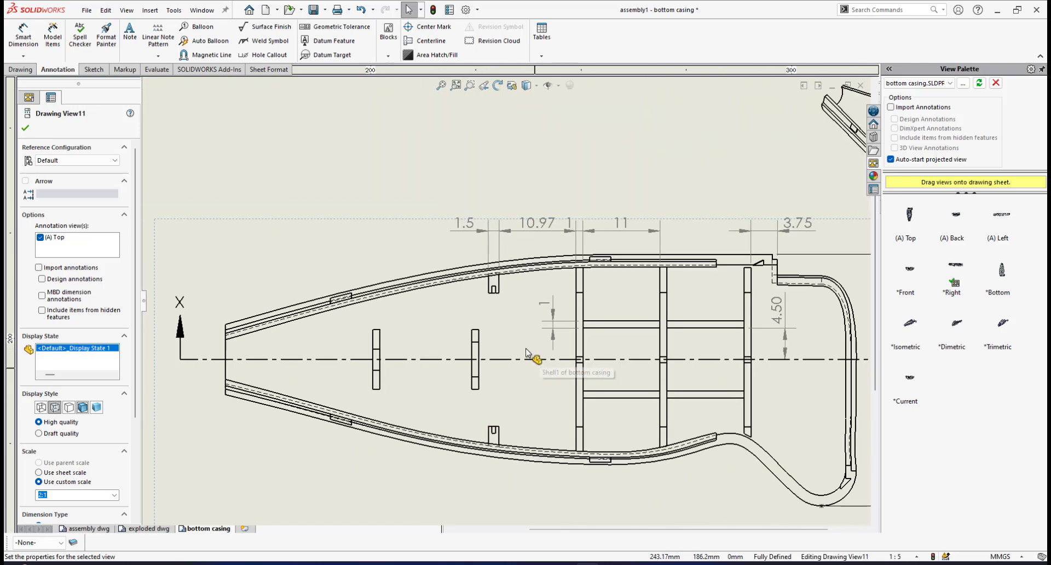
scroll(515, 394, down, 3)
scroll(481, 274, down, 1)
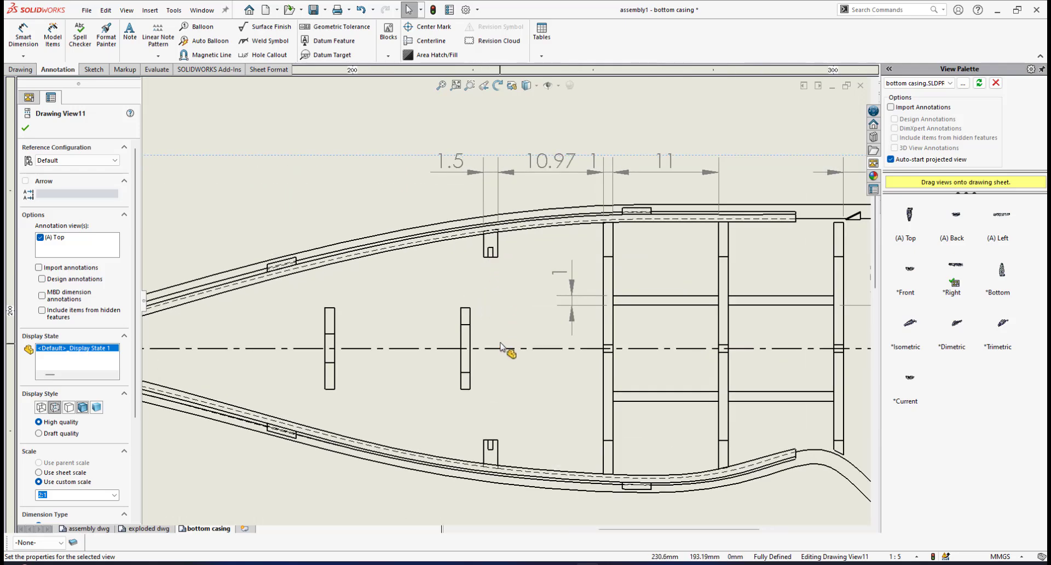
scroll(501, 346, up, 5)
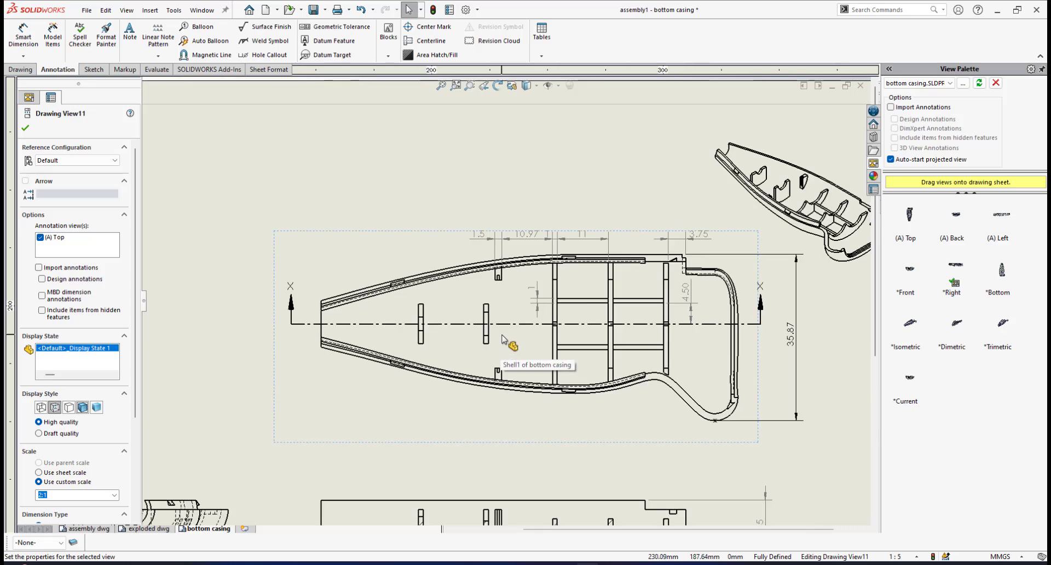
scroll(495, 320, down, 2)
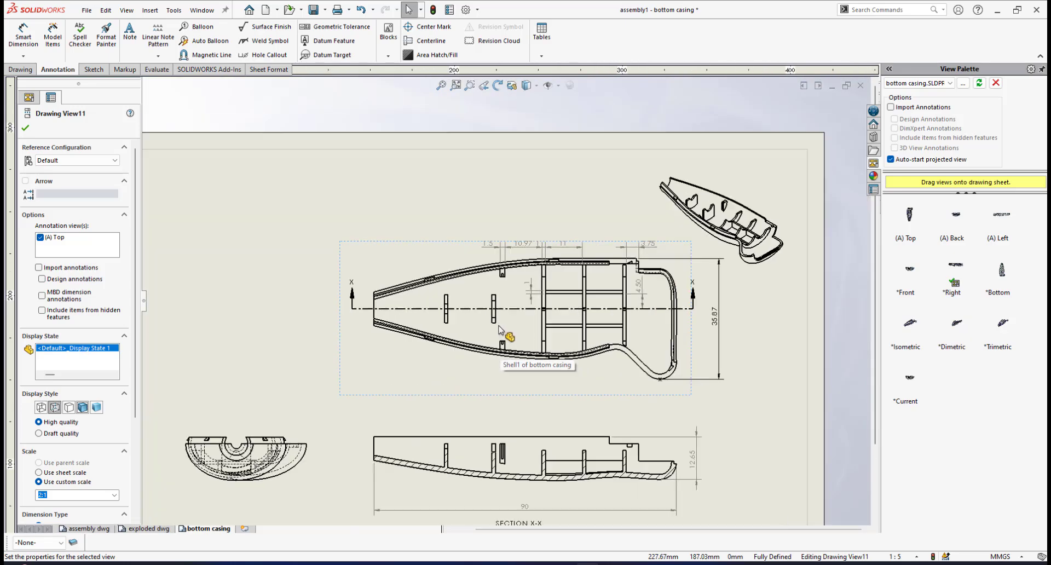
scroll(487, 298, down, 3)
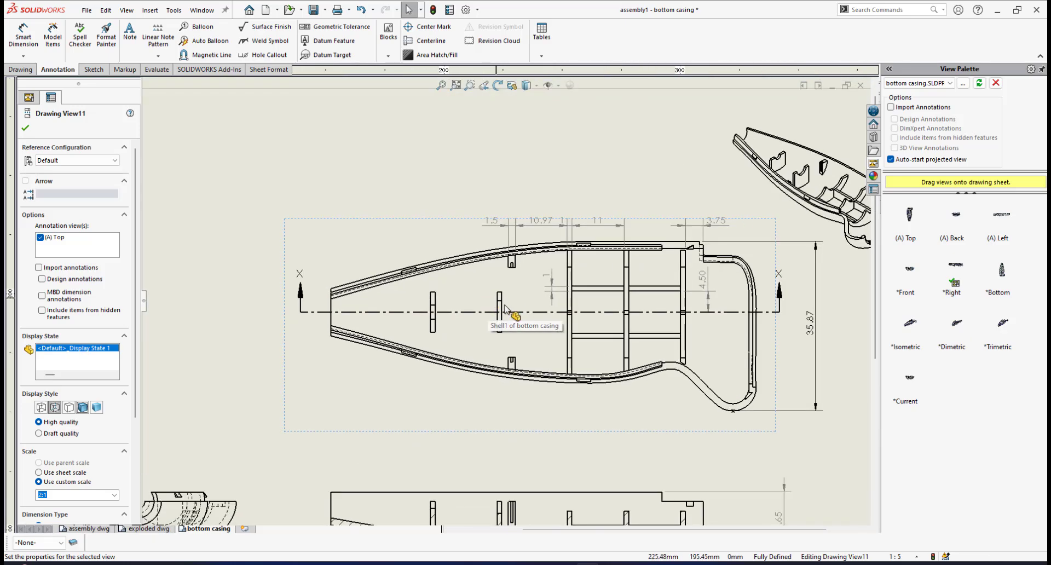
scroll(502, 306, down, 2)
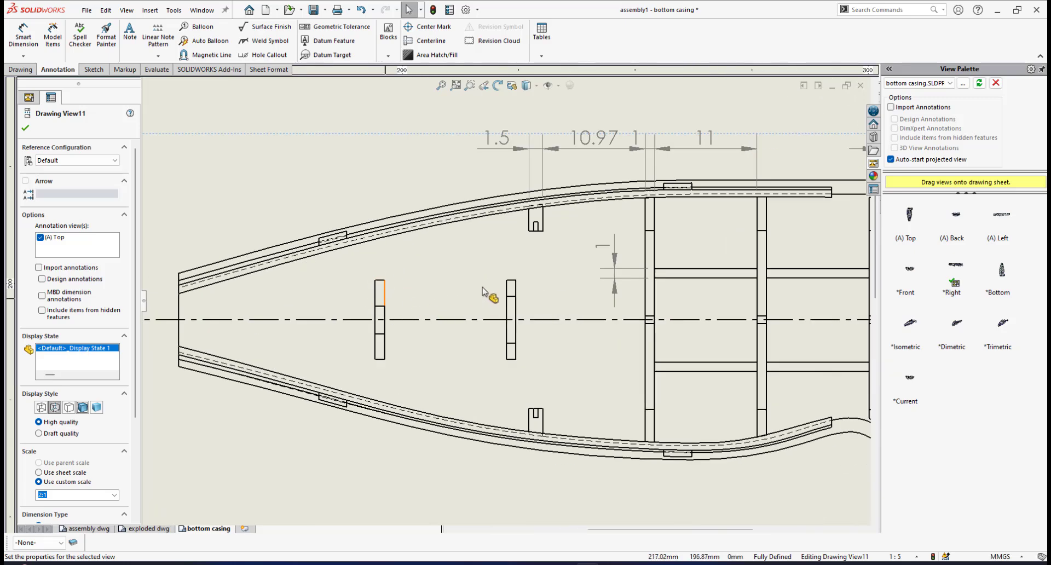
scroll(483, 289, down, 1)
scroll(508, 289, up, 2)
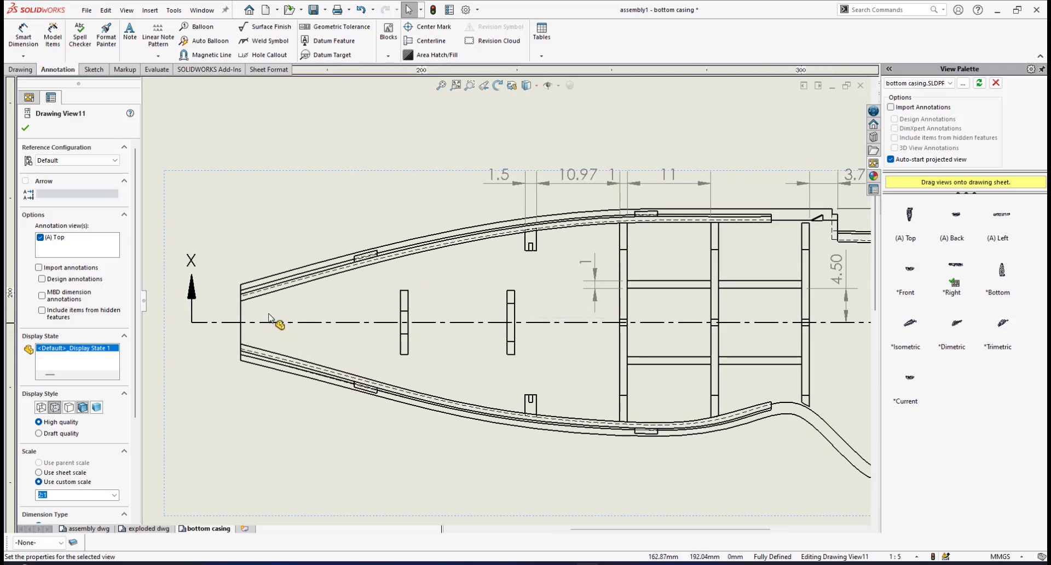
Dimension the distance from the casing's narrow end to the first short rib and align it with the dimension row above the casing.
click(23, 34)
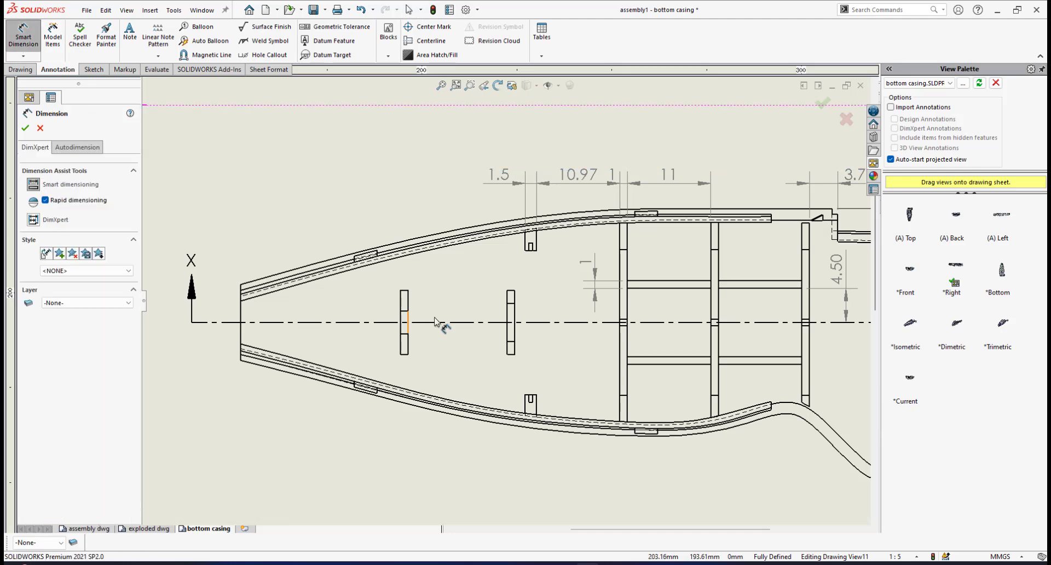
scroll(405, 321, down, 1)
click(203, 302)
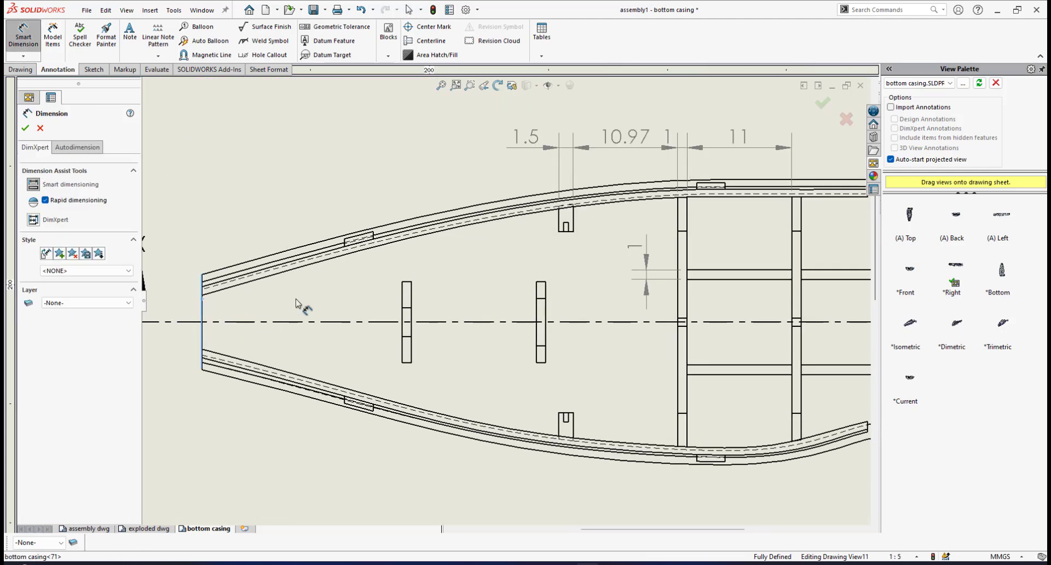
click(404, 301)
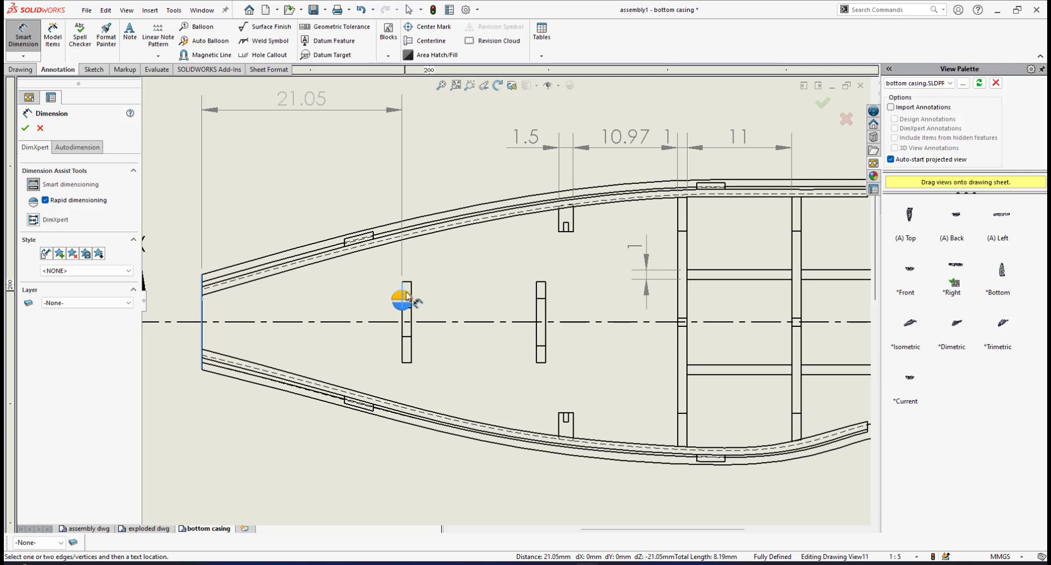
click(405, 296)
scroll(505, 301, up, 1)
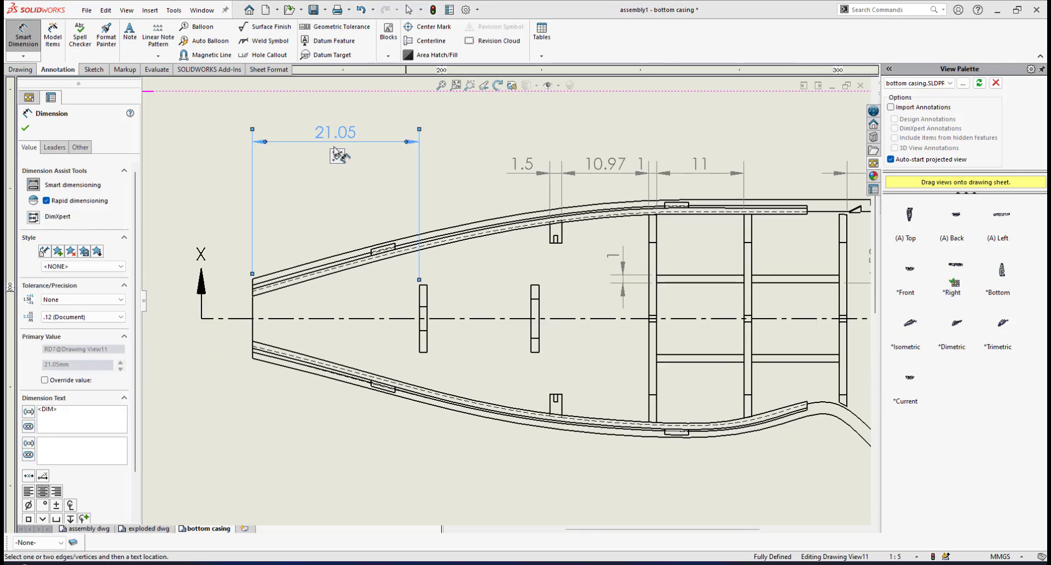
click(26, 129)
drag(351, 144, 354, 174)
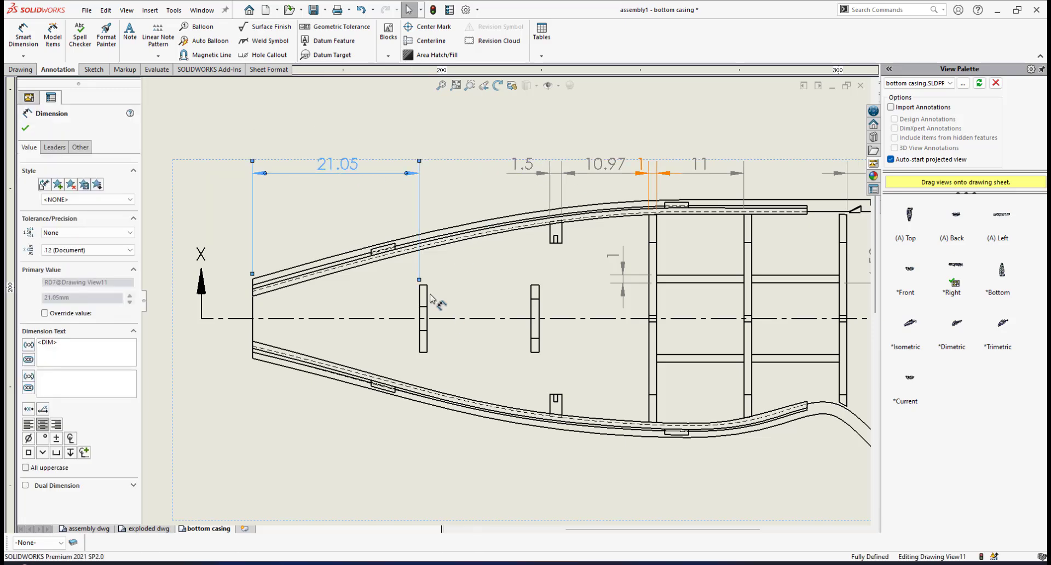
Dimension the first short rib's thickness between its two vertical edges, placing the dimension below the casing.
scroll(471, 258, down, 4)
scroll(471, 258, up, 3)
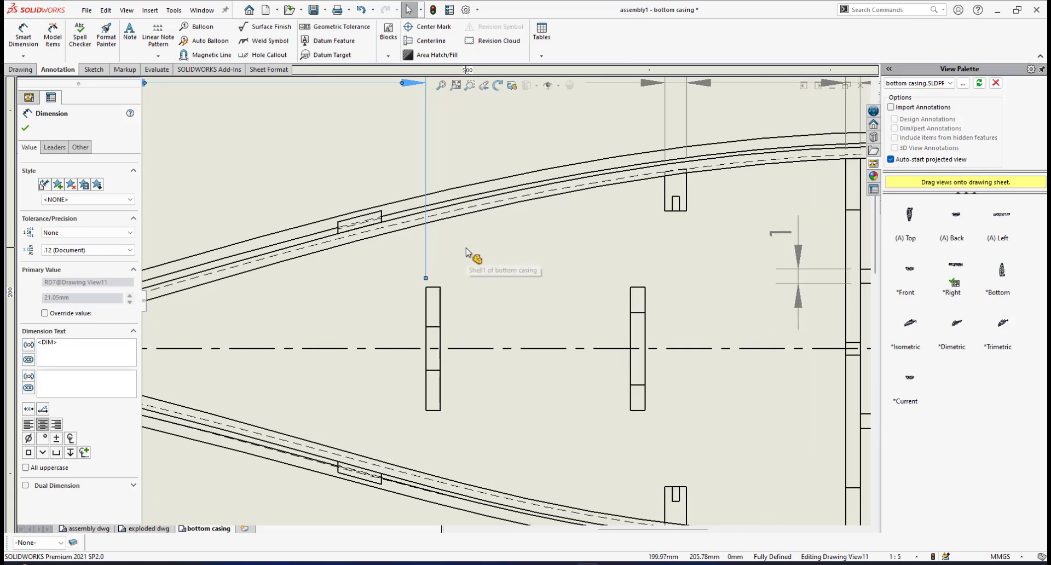
scroll(482, 371, down, 1)
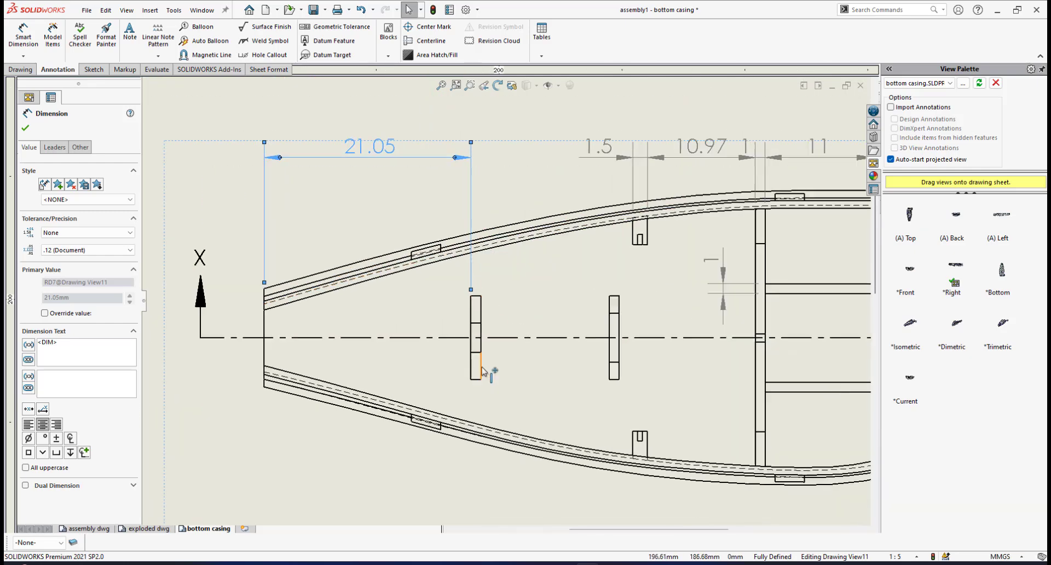
click(23, 34)
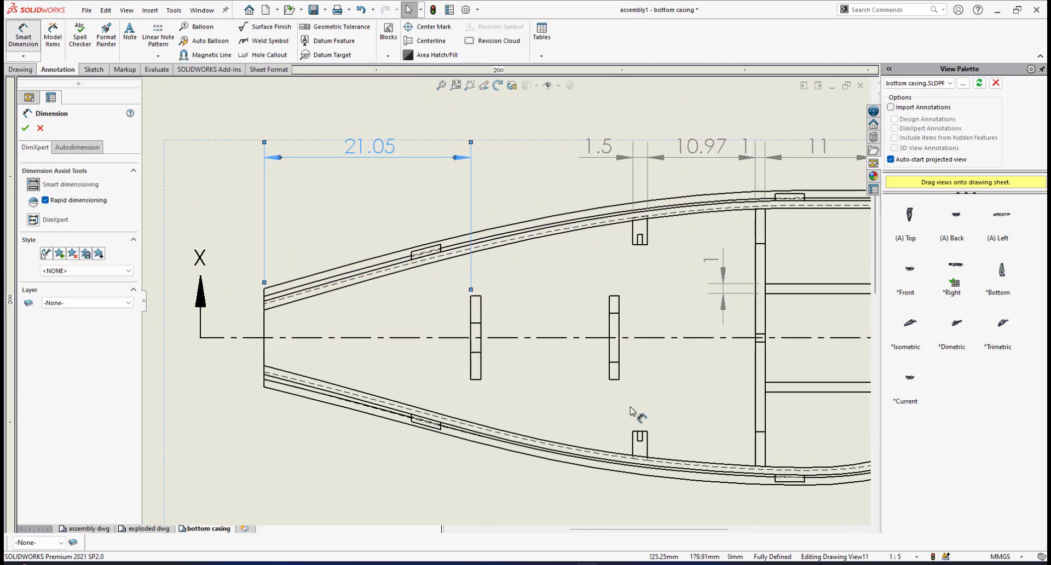
click(481, 366)
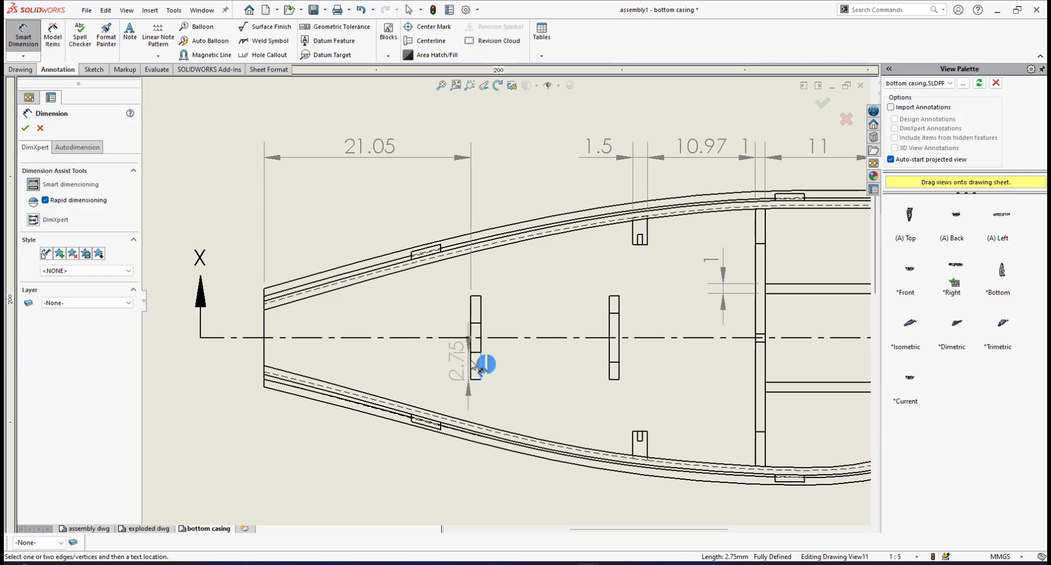
click(471, 366)
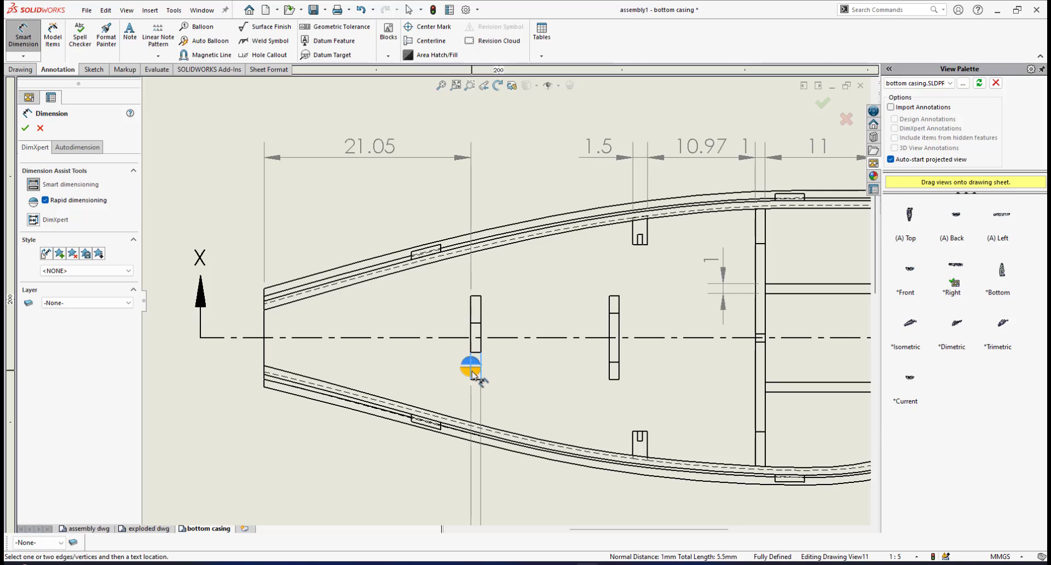
click(504, 394)
key(z)
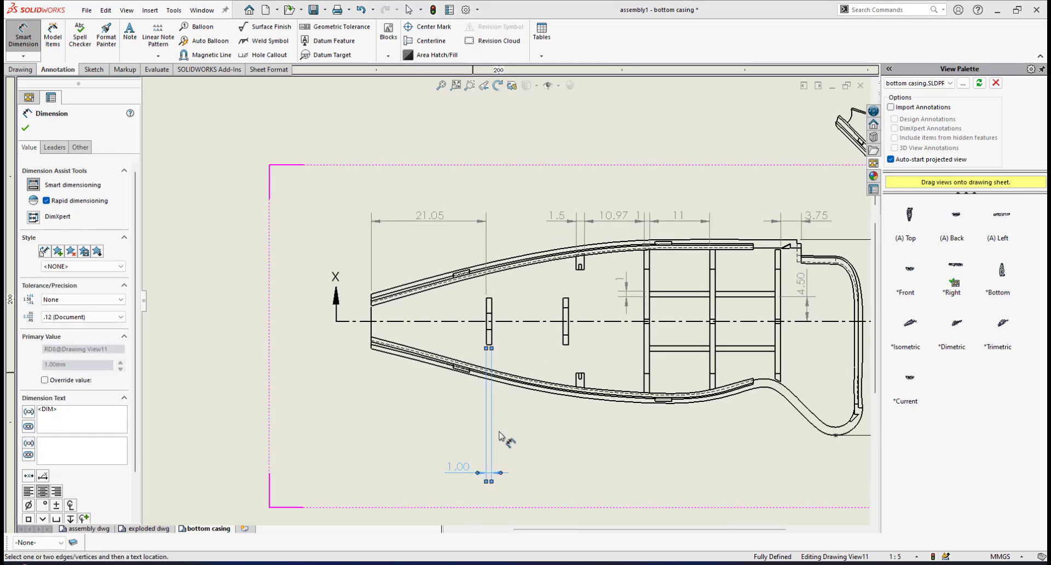
key(z)
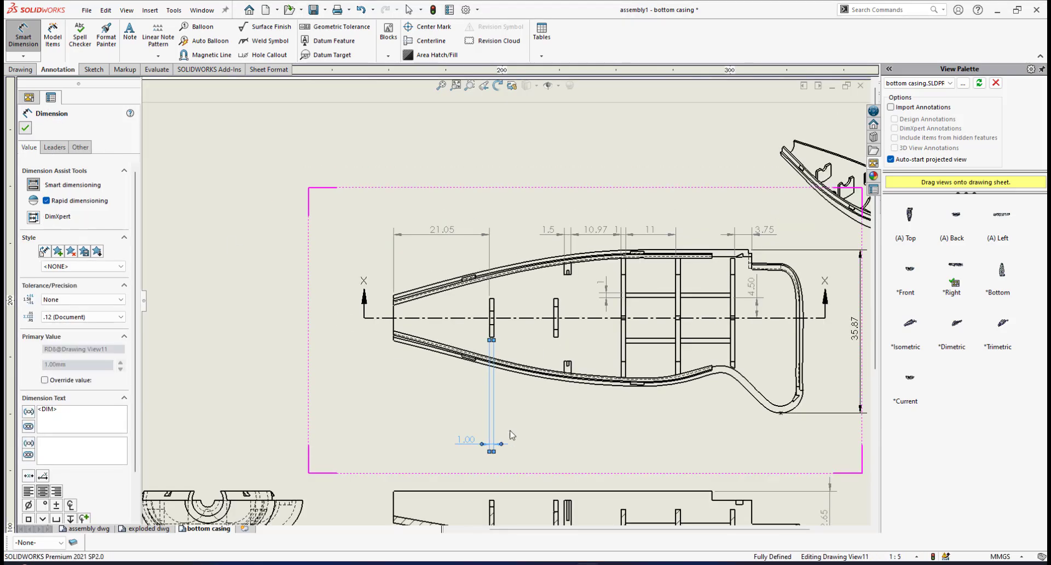
key(Escape)
Move the short rib's thickness dimension closer beneath the casing outline and set its unit precision to None.
scroll(500, 437, down, 3)
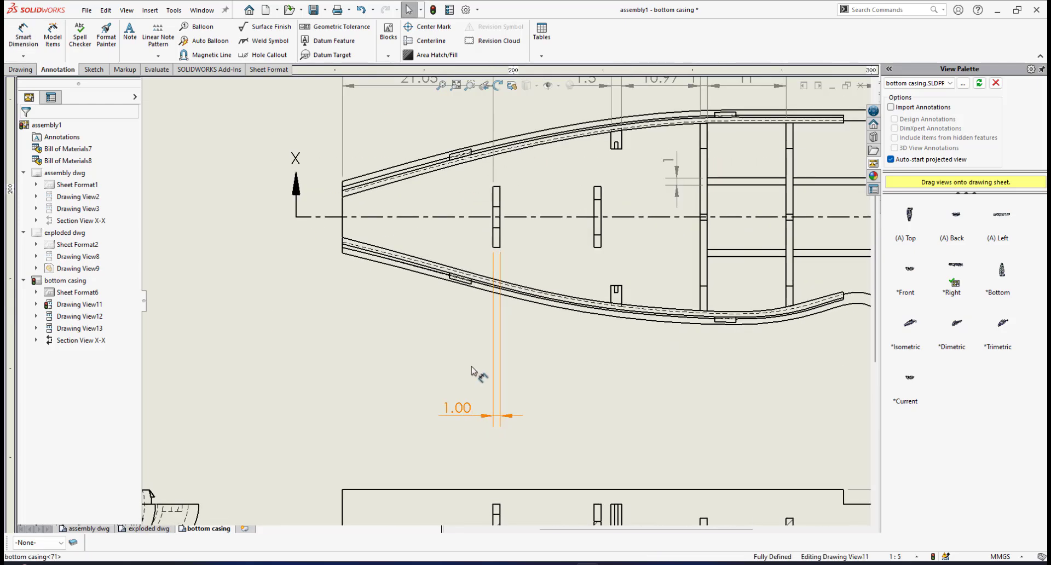
drag(472, 370, 482, 329)
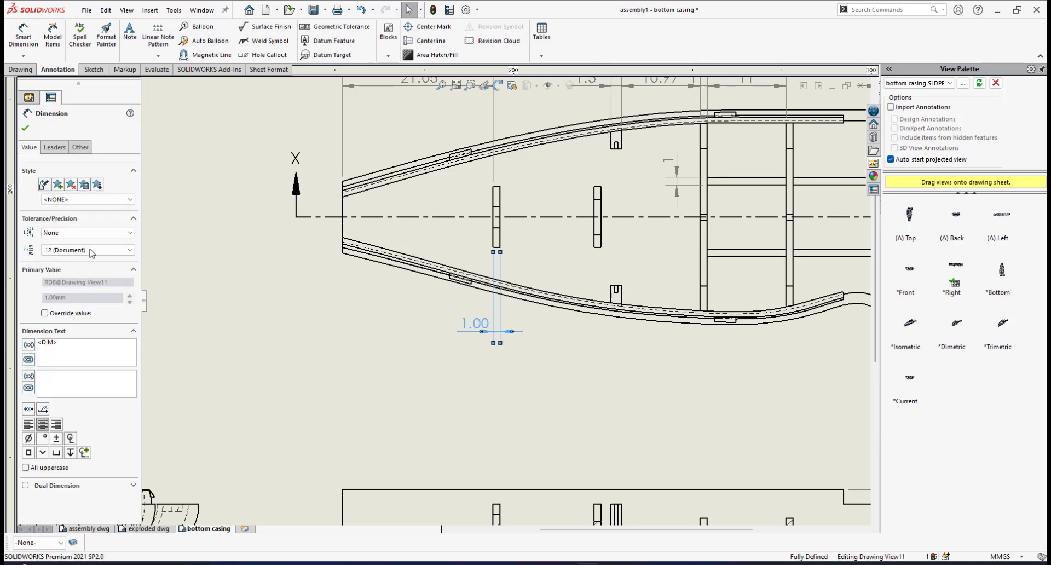
click(85, 251)
click(76, 260)
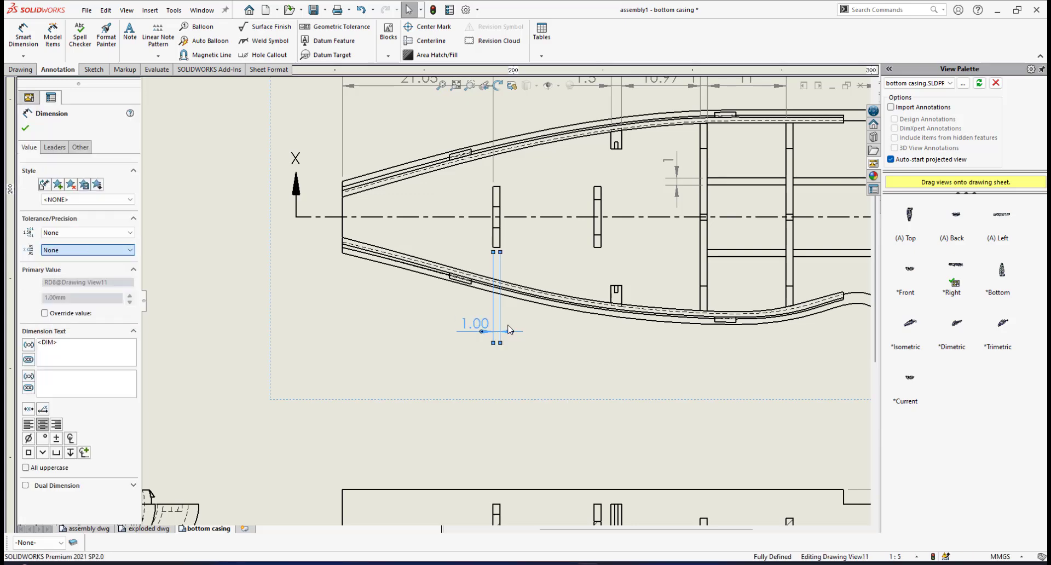
scroll(483, 328, down, 1)
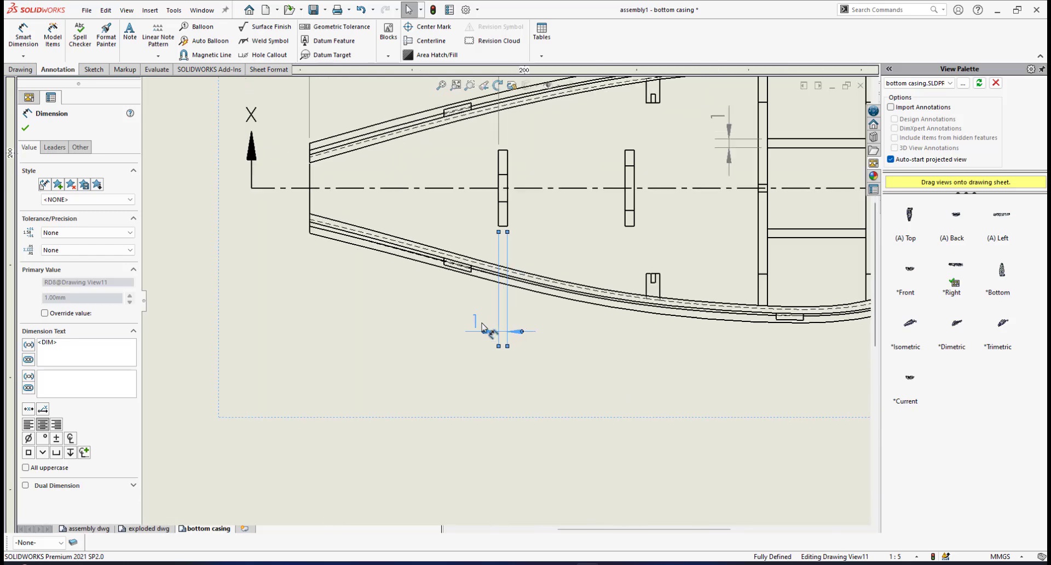
click(25, 129)
drag(472, 320, 462, 307)
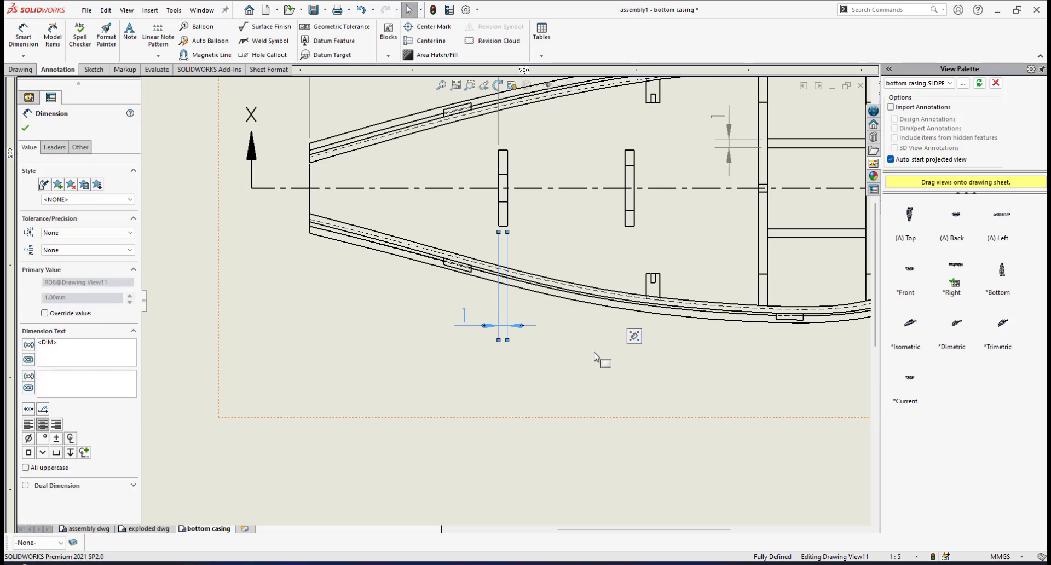
click(558, 239)
Dimension the gap between the facing edges of the two short ribs, placing the dimension below the casing.
scroll(557, 239, up, 5)
scroll(537, 268, down, 4)
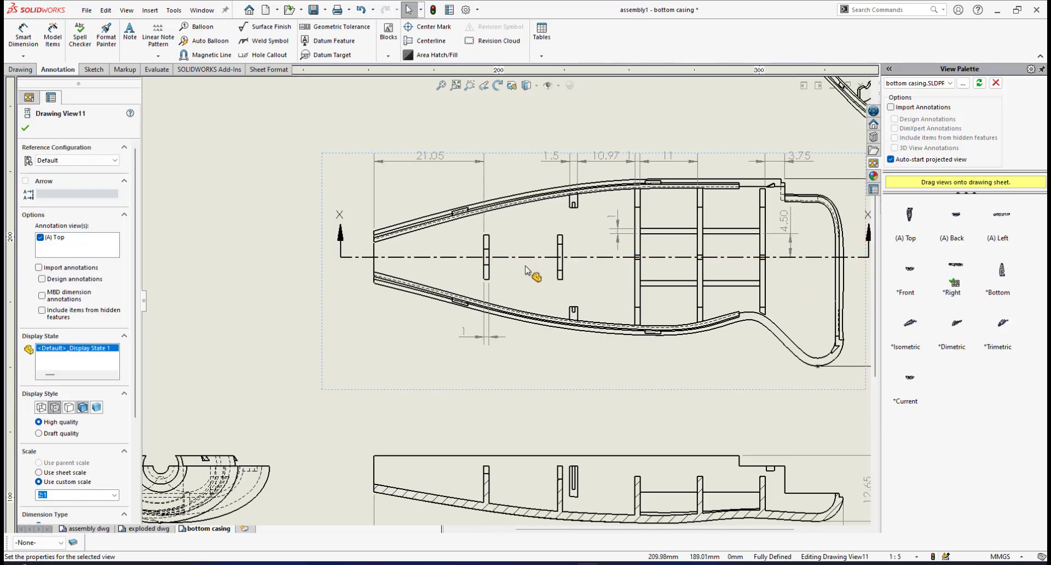
scroll(548, 247, down, 2)
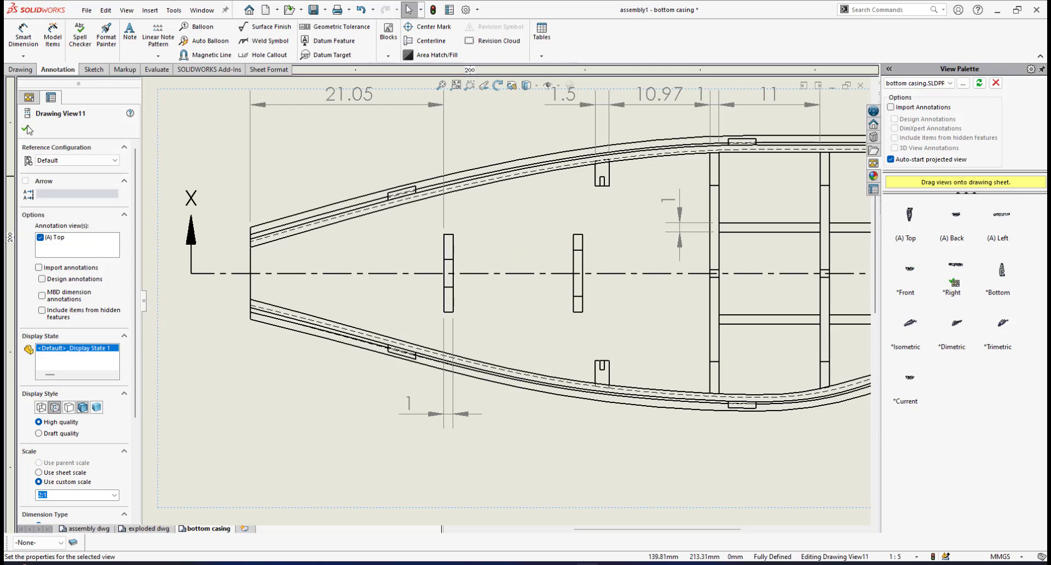
click(22, 34)
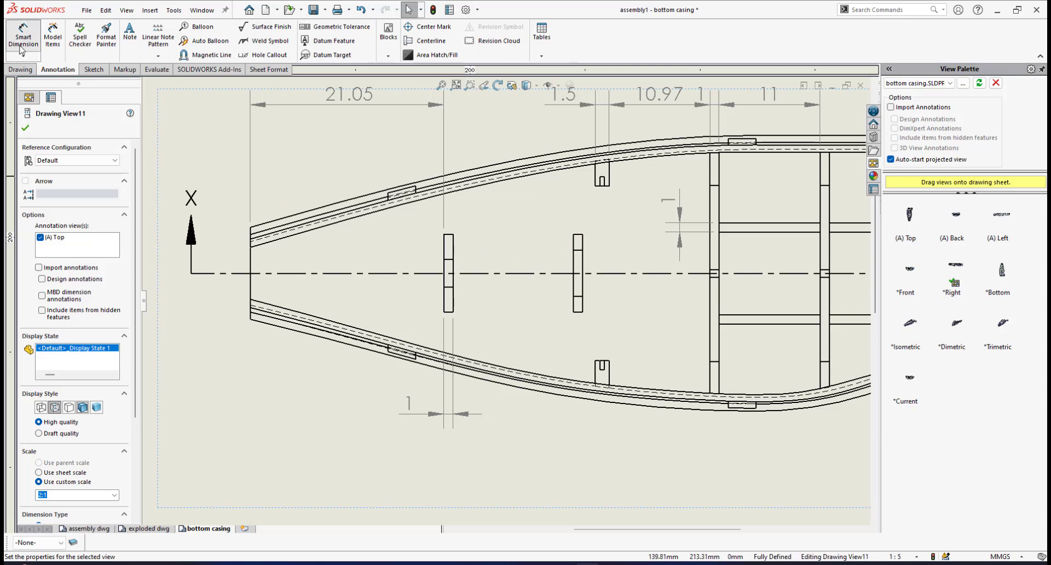
click(453, 298)
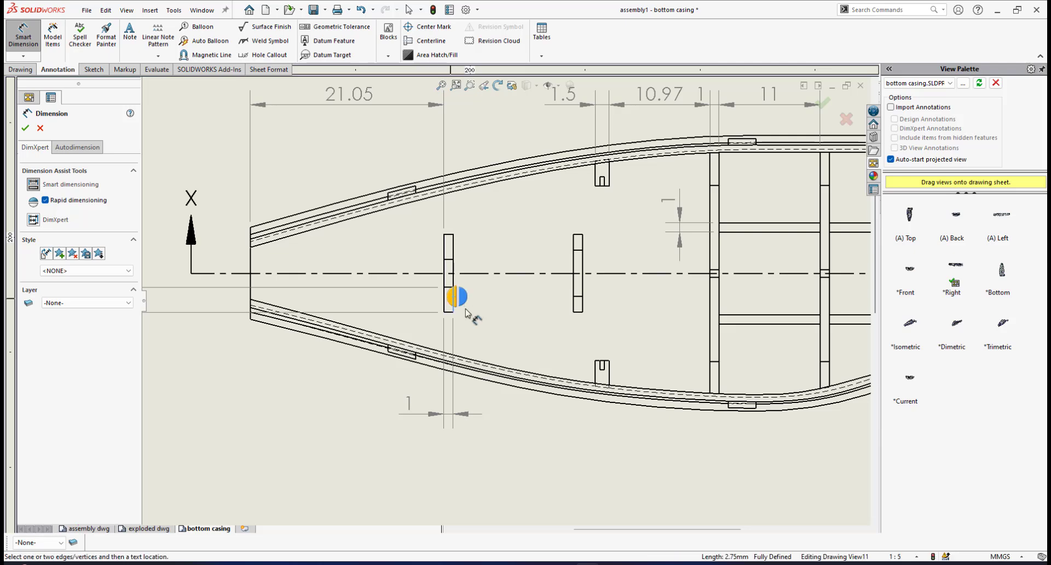
click(574, 306)
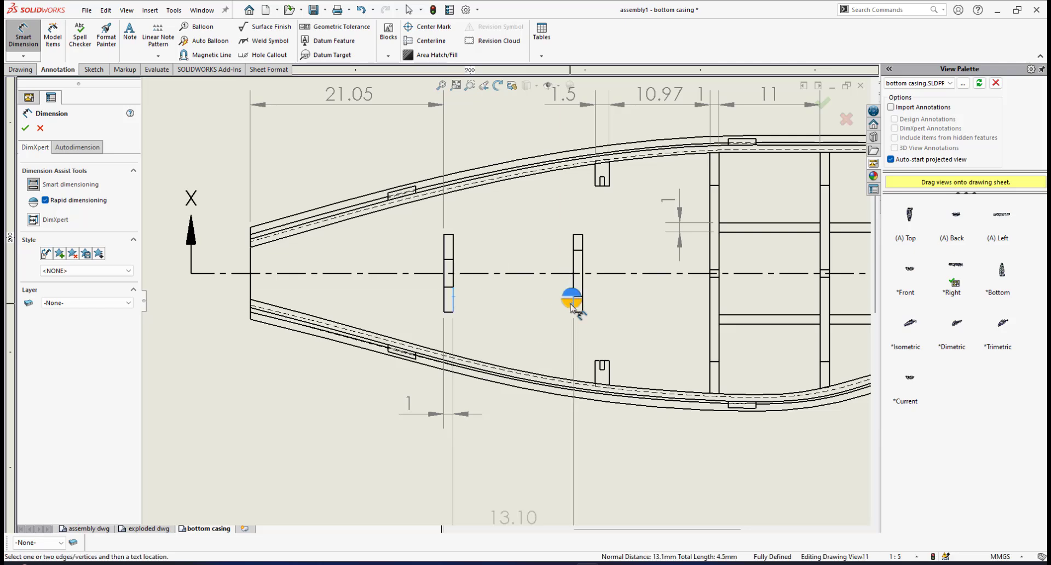
click(570, 305)
key(z)
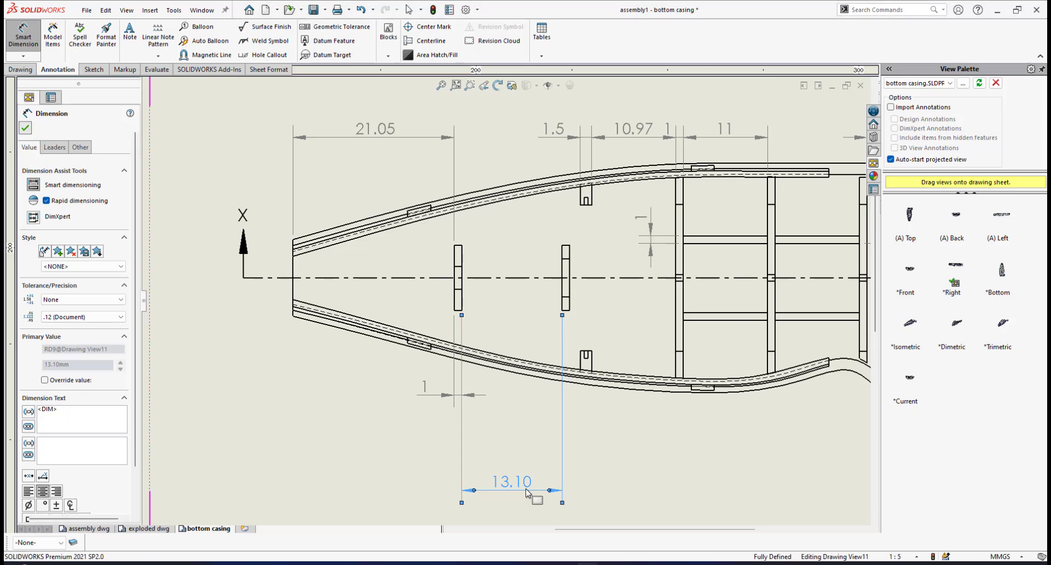
key(Escape)
Move the rib-gap dimension up towards the casing, placing it slightly below the short rib's thickness dimension.
drag(535, 492, 531, 388)
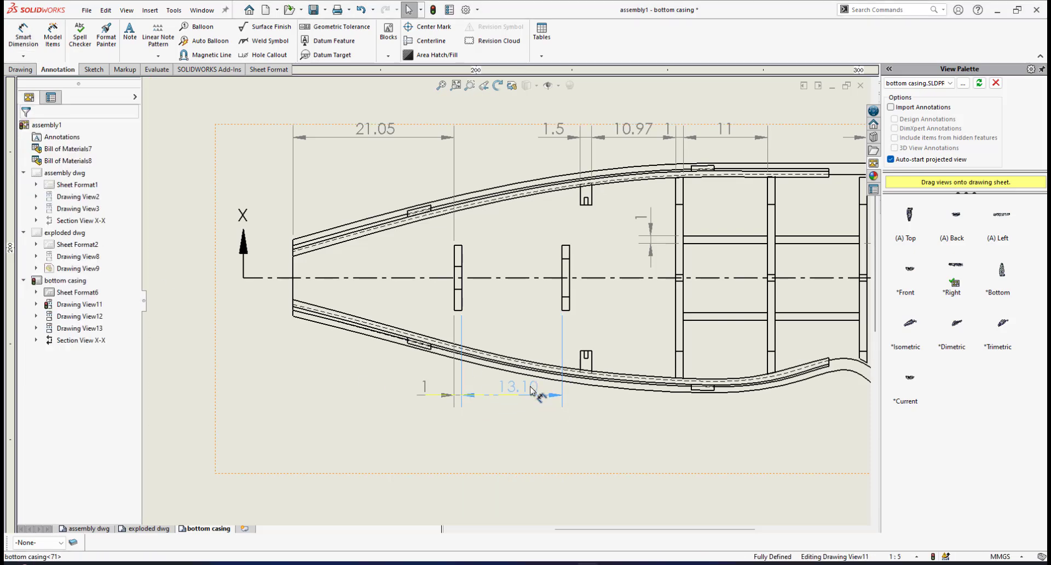
scroll(531, 388, up, 3)
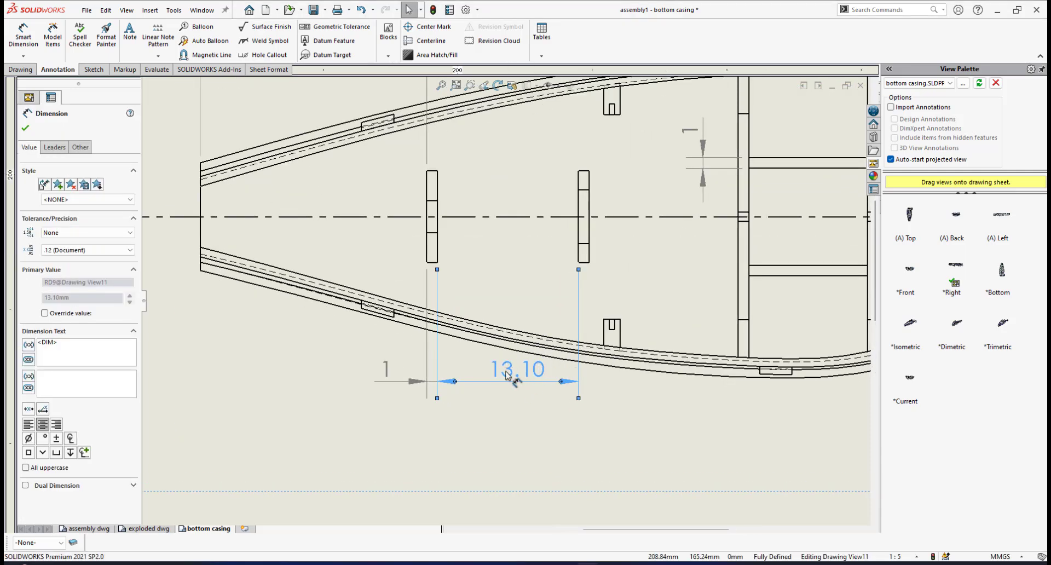
drag(509, 364, 496, 381)
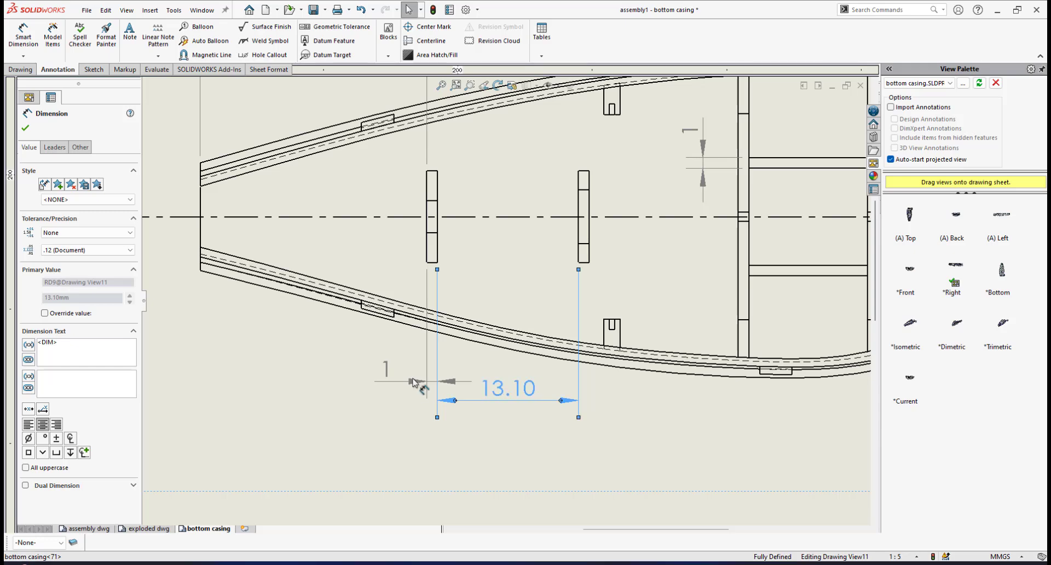
click(25, 129)
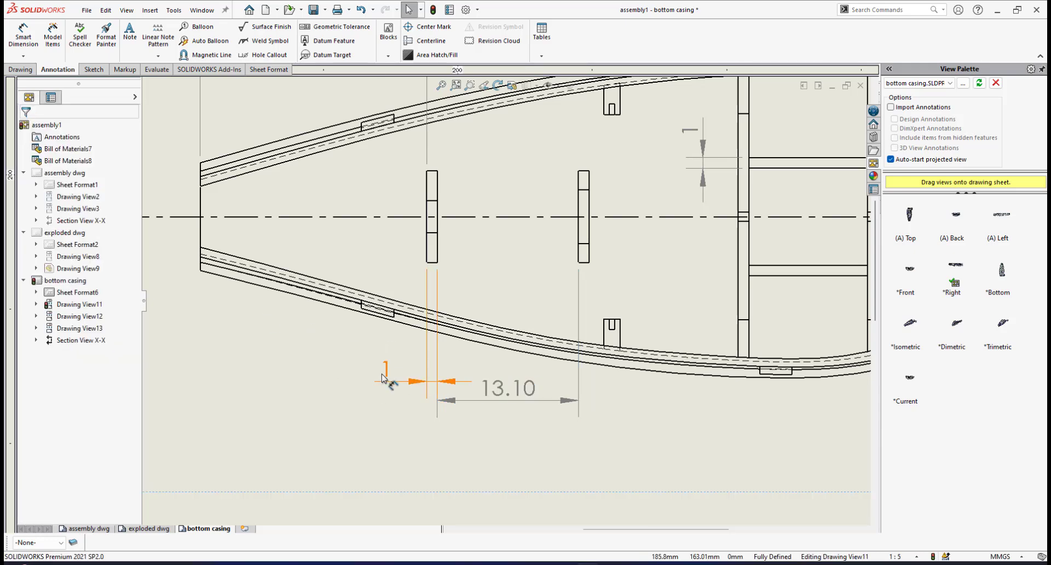
Align the first short rib's thickness dimension with the rib-gap dimension below the casing, then deselect it.
drag(382, 377, 380, 397)
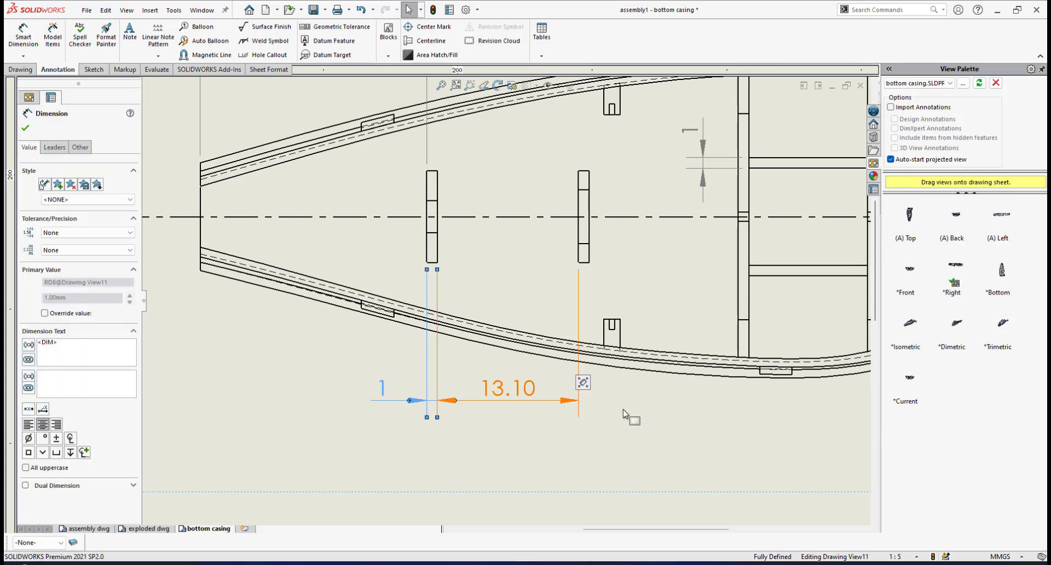
click(582, 292)
scroll(547, 293, up, 5)
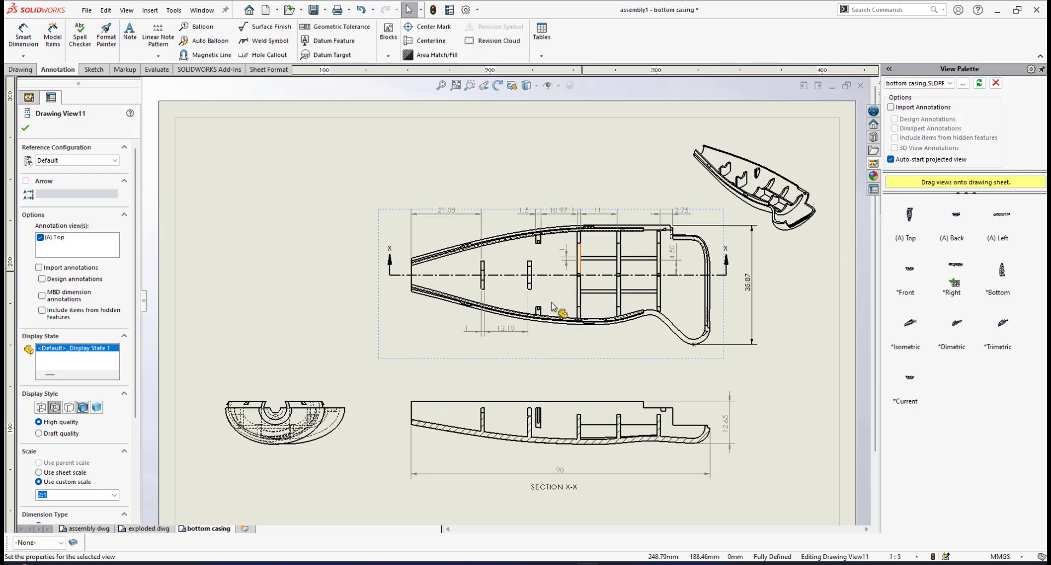
Examine the short ribs, slotted tabs and stepped rear end in the casing's top view for features still lacking dimensions.
scroll(529, 293, down, 4)
scroll(529, 292, down, 2)
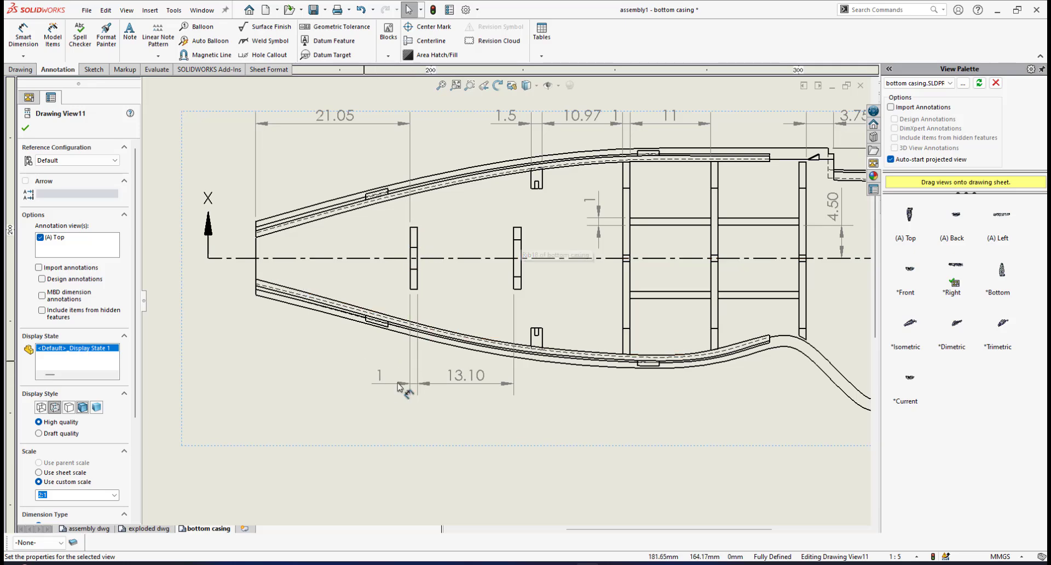
scroll(513, 269, up, 1)
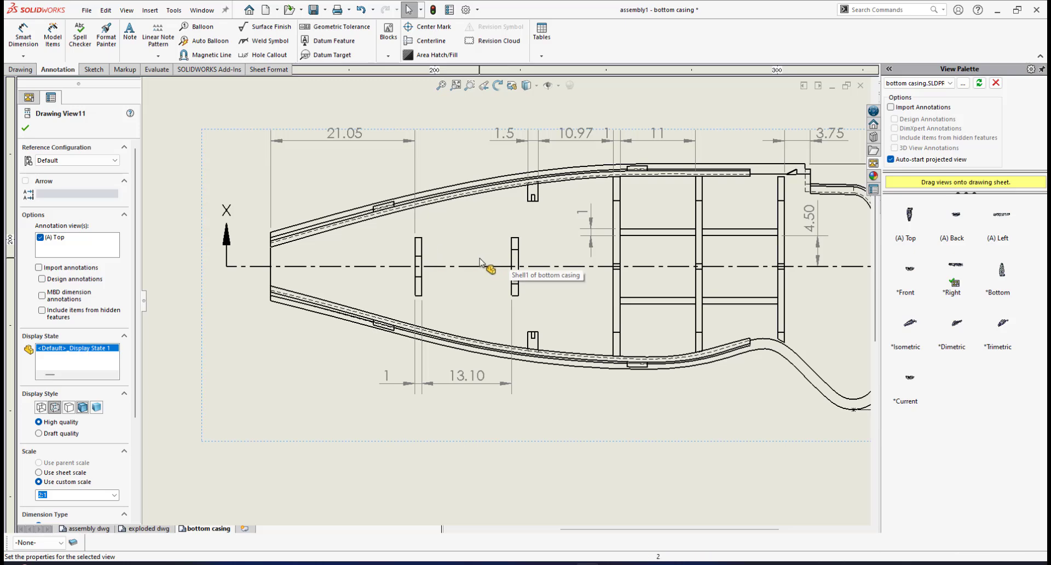
scroll(481, 271, down, 1)
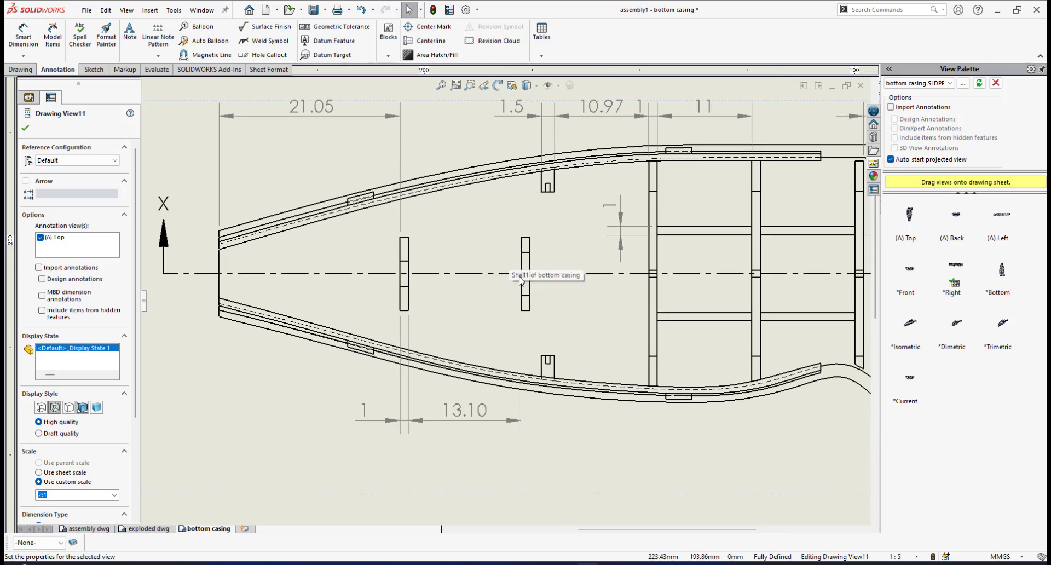
scroll(527, 246, down, 1)
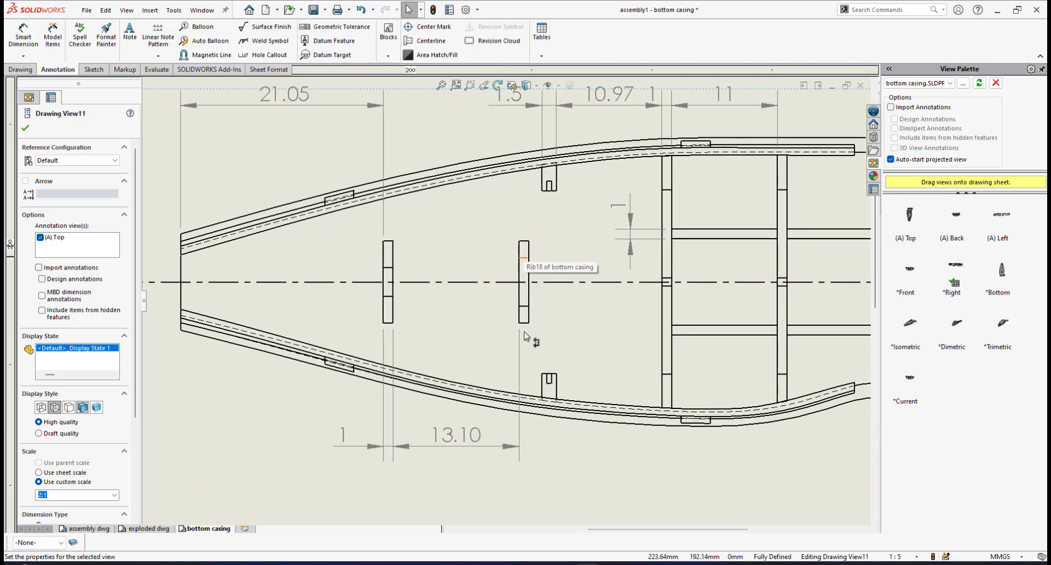
scroll(525, 329, up, 4)
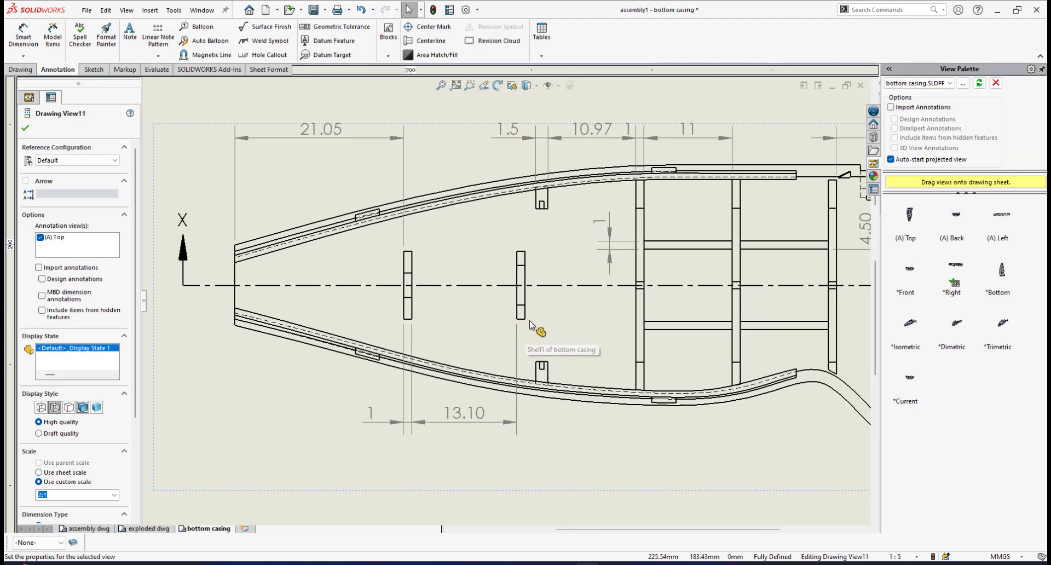
scroll(515, 355, down, 1)
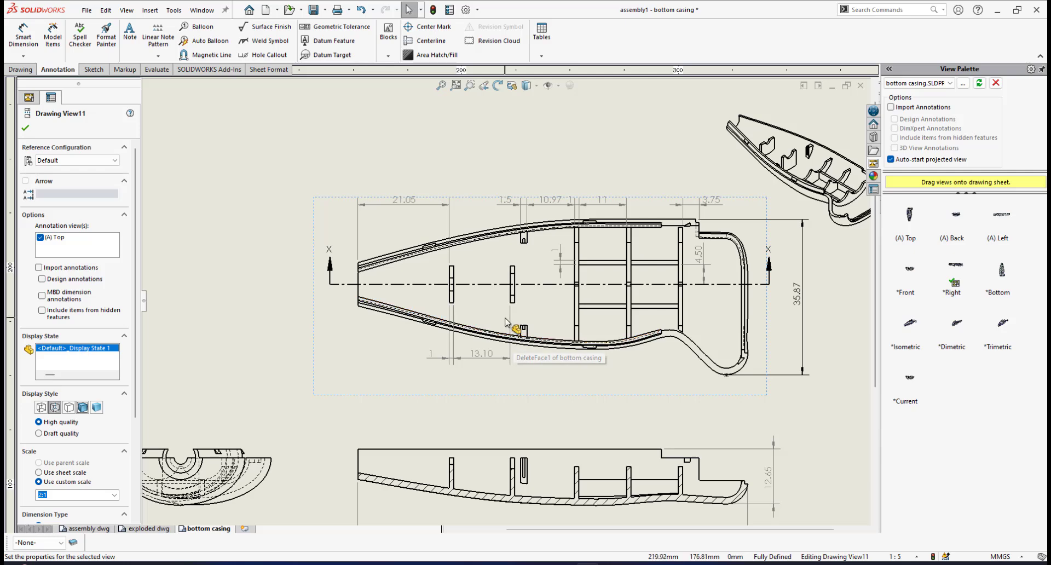
scroll(510, 331, down, 1)
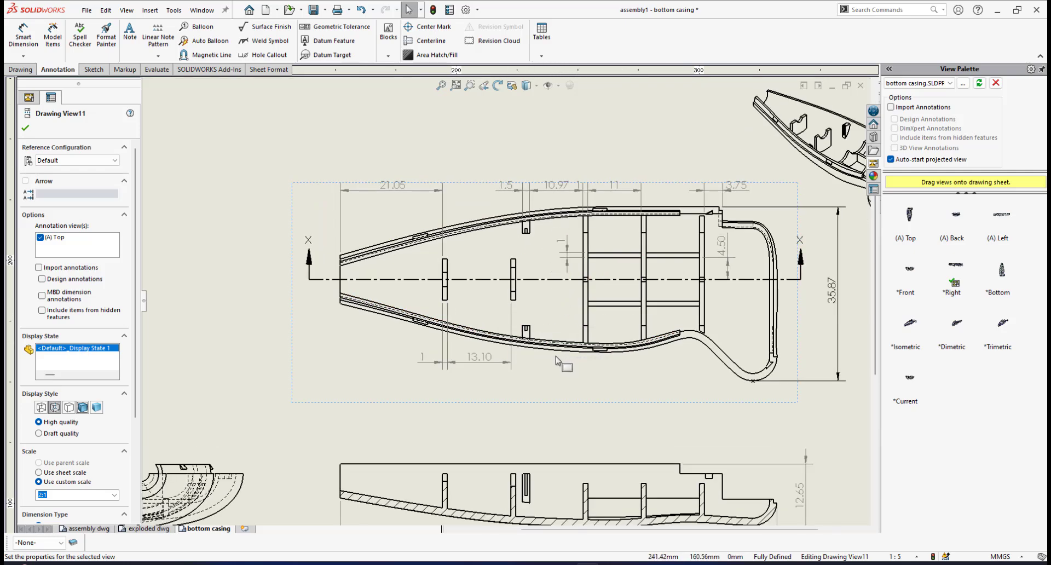
scroll(344, 151, up, 3)
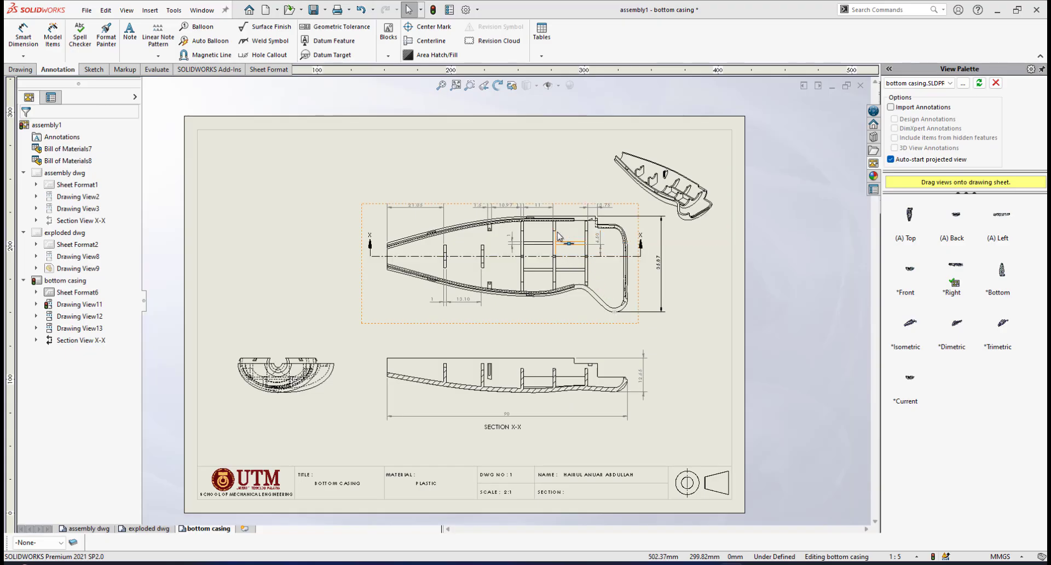
scroll(559, 236, down, 4)
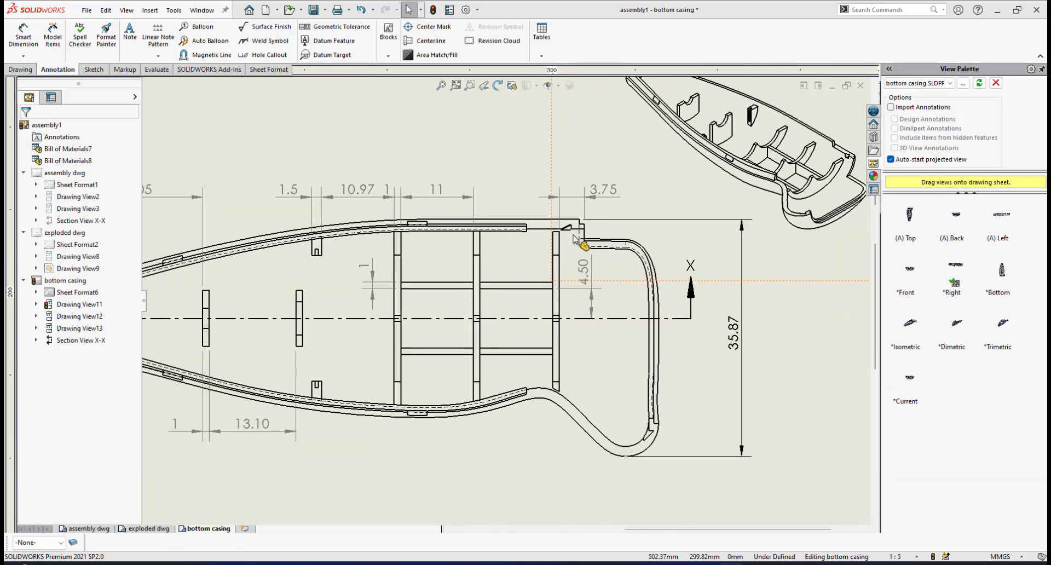
scroll(578, 239, down, 2)
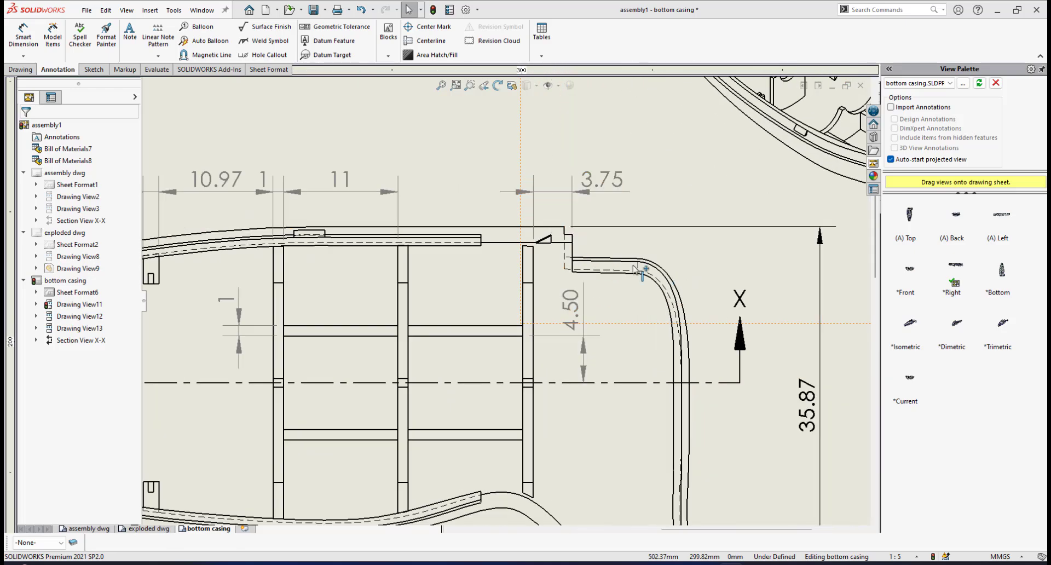
scroll(570, 307, down, 3)
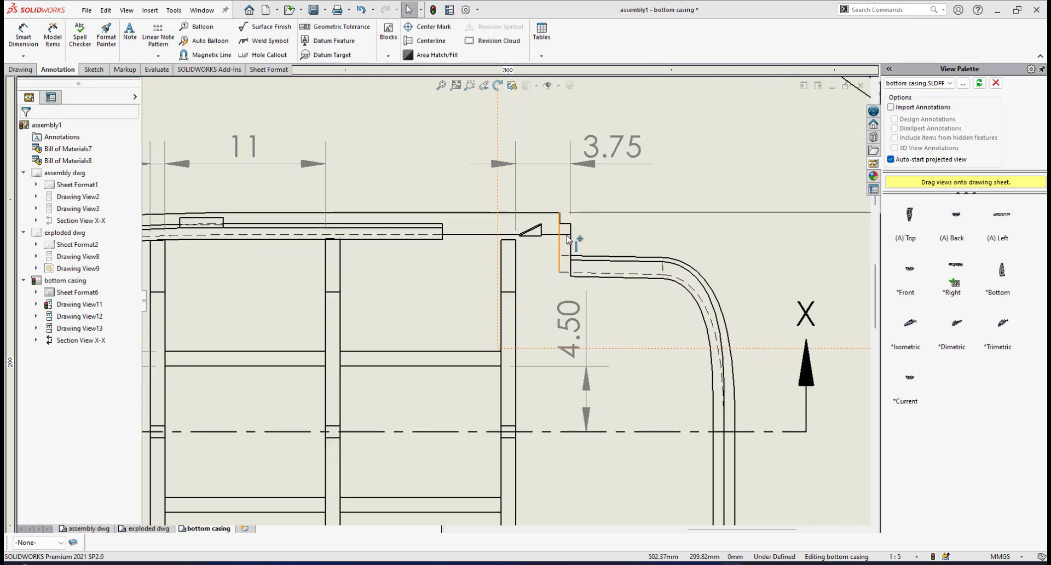
scroll(530, 279, up, 1)
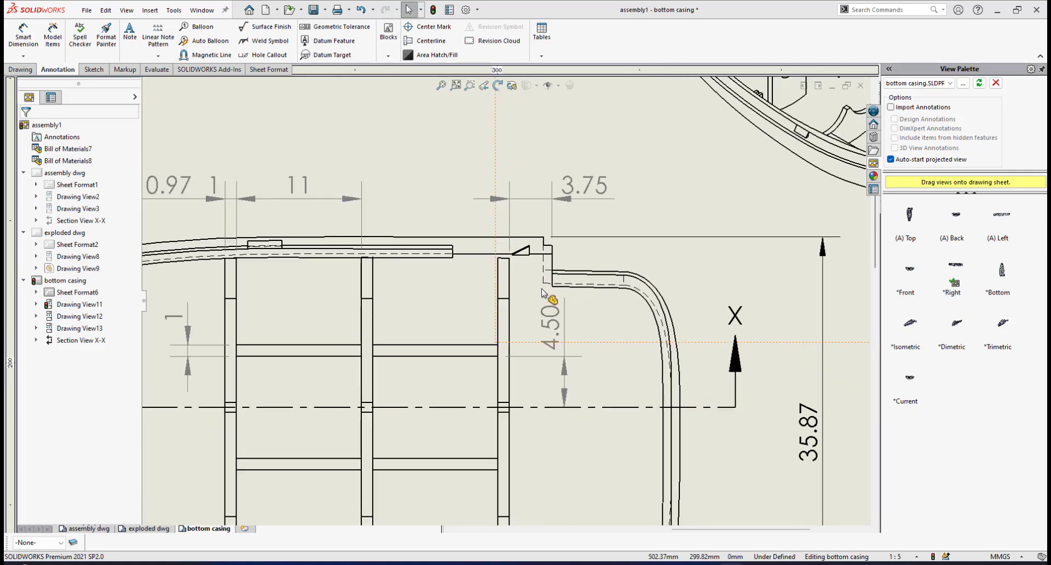
Dimension the horizontal distance from the rear step's lower corner to the casing's rounded end, placing it level with the 3.75 dimension.
scroll(564, 302, up, 1)
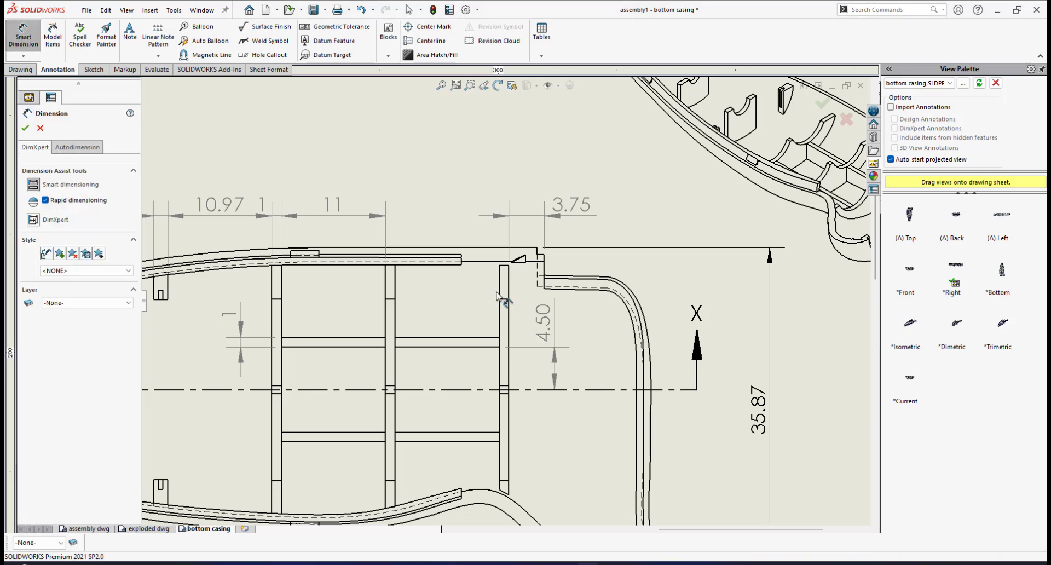
scroll(565, 317, down, 1)
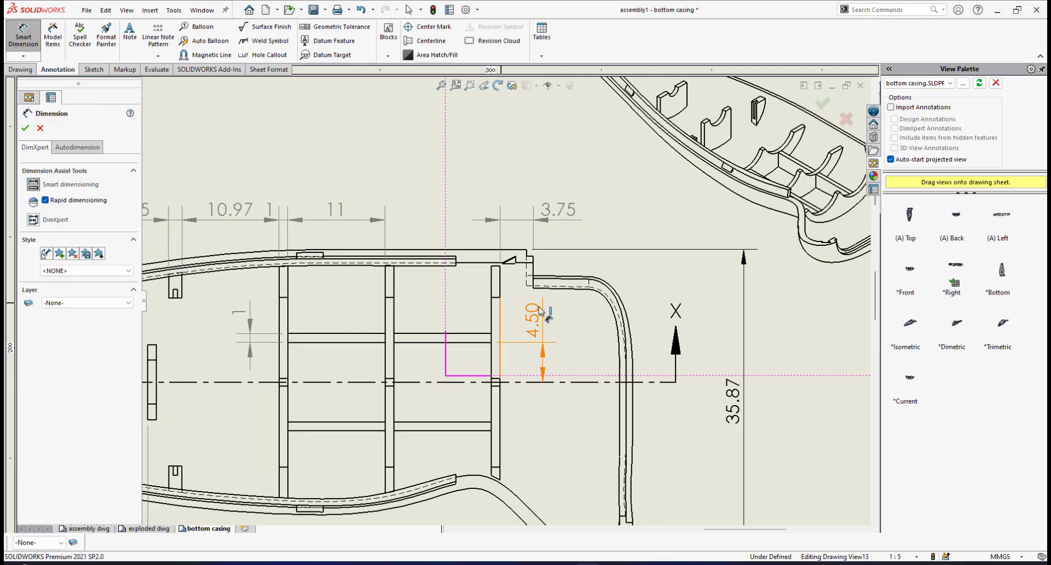
scroll(565, 317, down, 2)
scroll(560, 323, up, 3)
scroll(560, 319, down, 2)
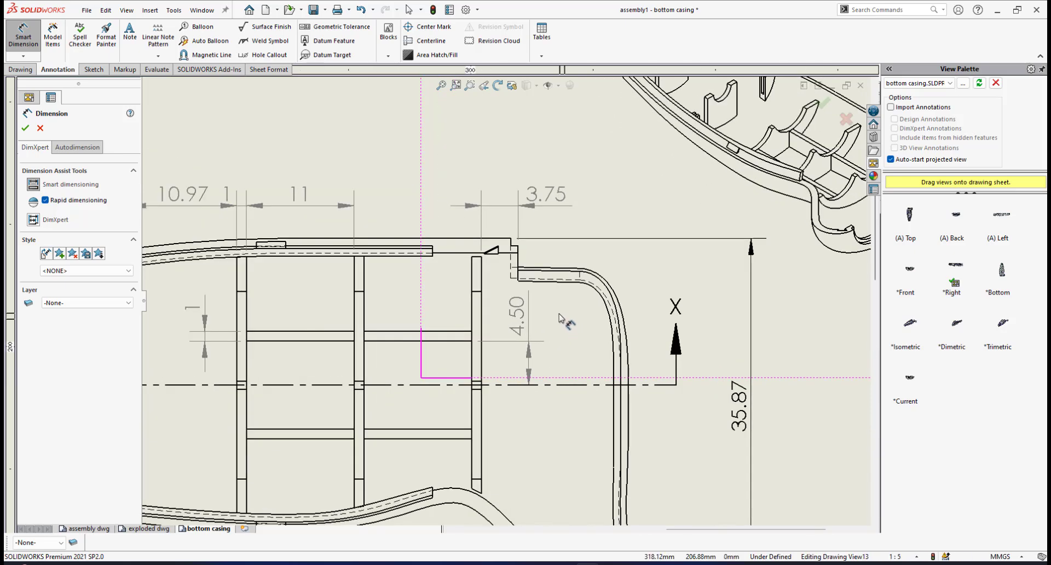
scroll(558, 299, down, 1)
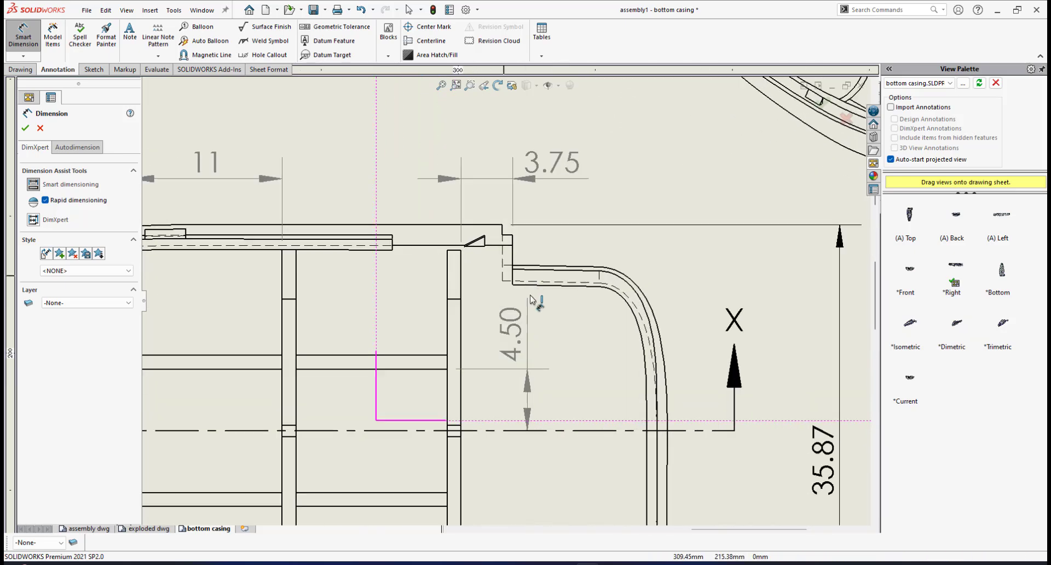
scroll(512, 290, down, 1)
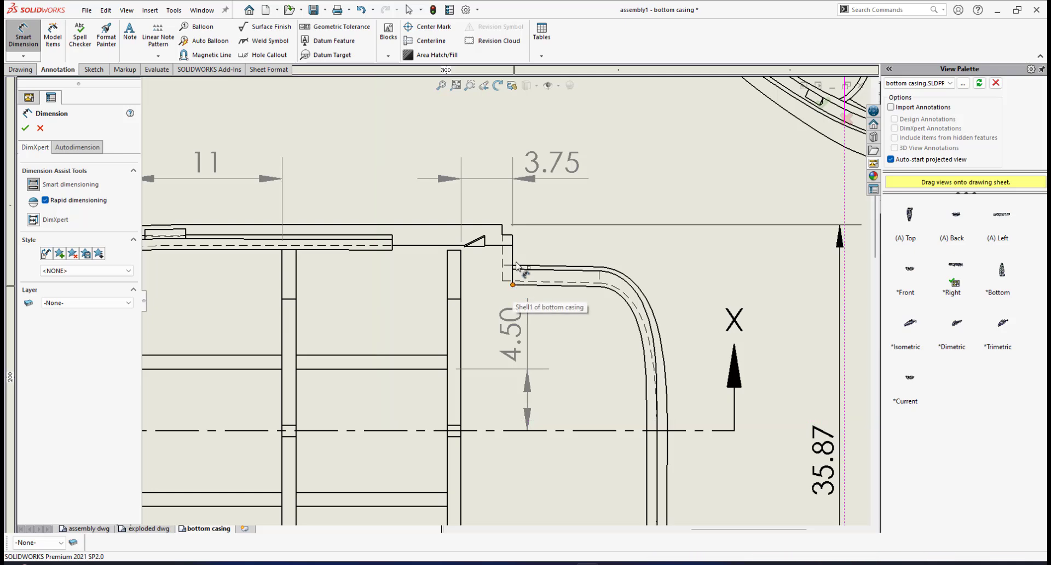
click(510, 290)
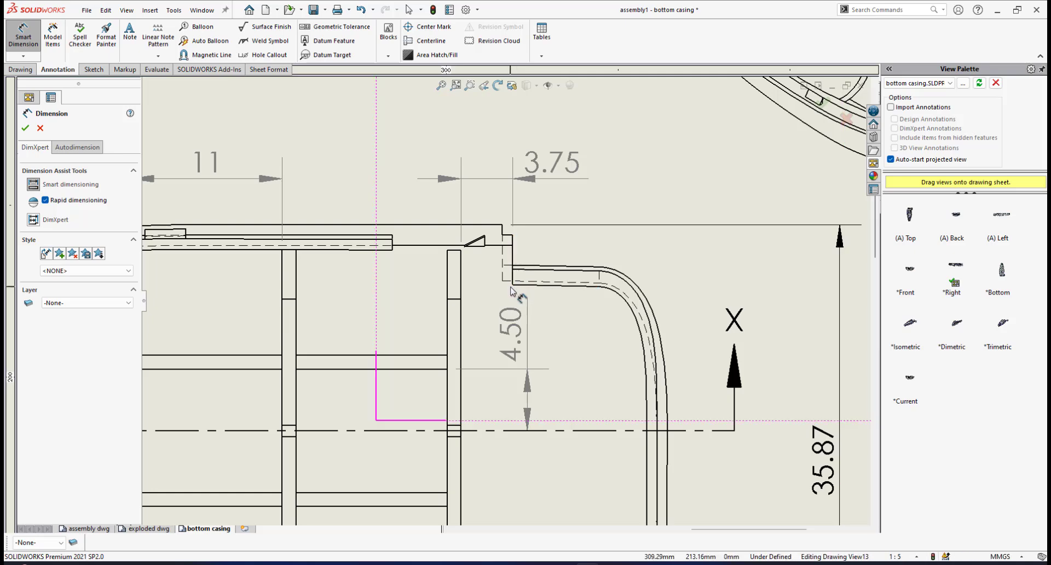
scroll(511, 290, up, 2)
scroll(594, 342, down, 2)
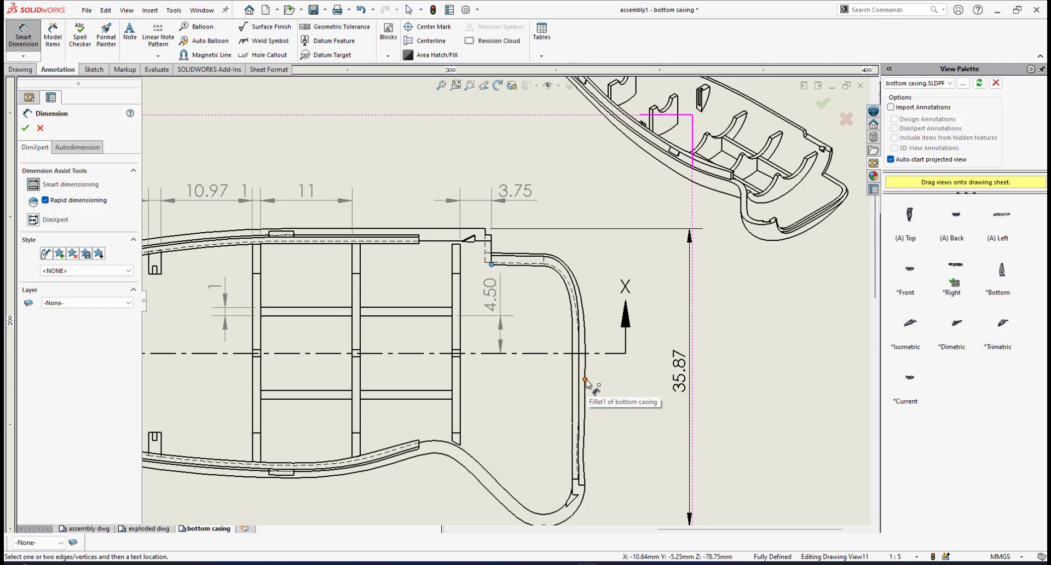
click(585, 379)
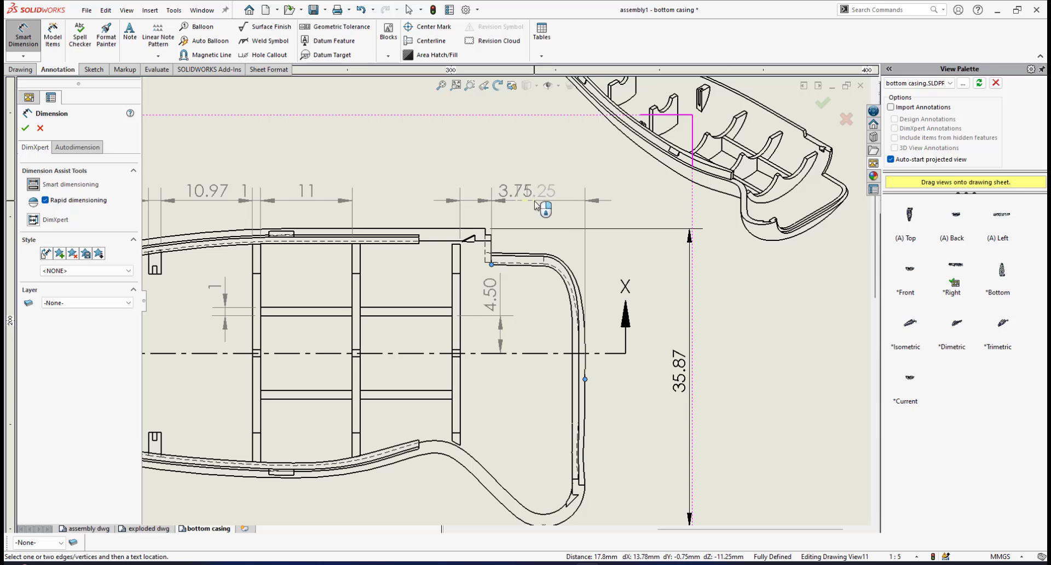
click(539, 205)
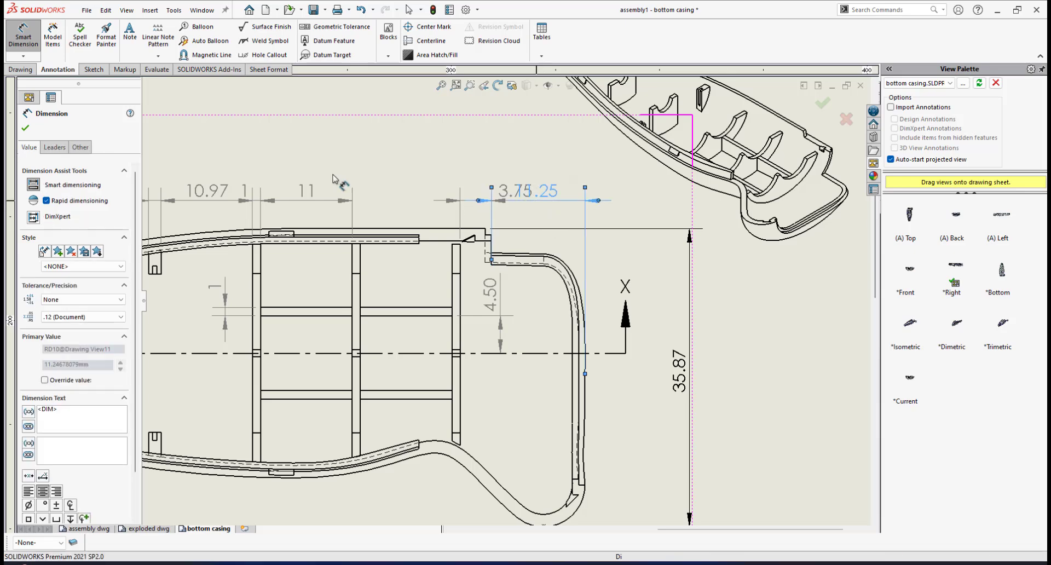
click(25, 129)
Move the 3.75 dimension text outside its extension lines towards the 11 dimension, clear of the rear-end dimension.
scroll(459, 146, down, 1)
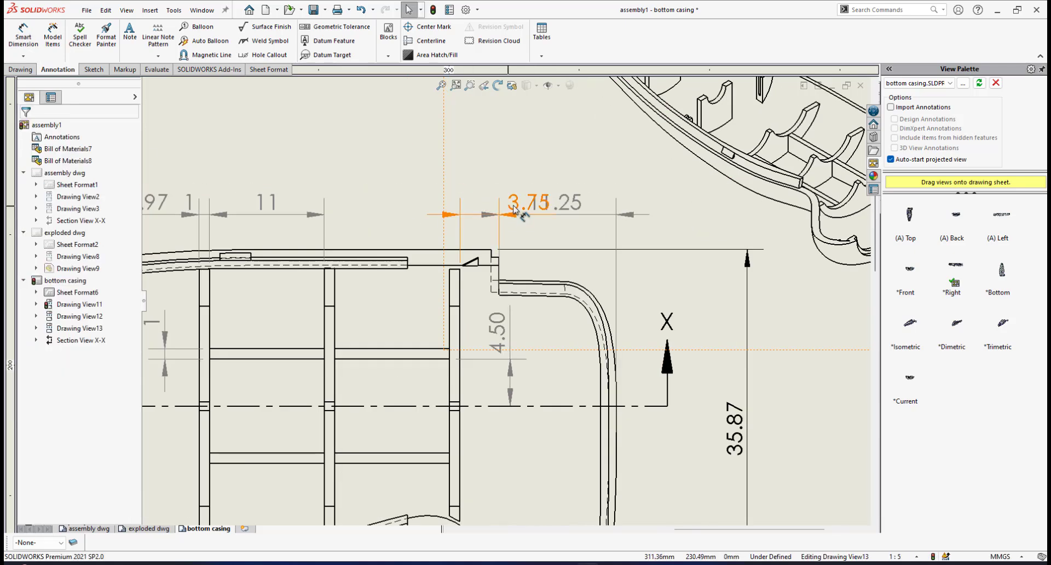
drag(478, 200, 422, 200)
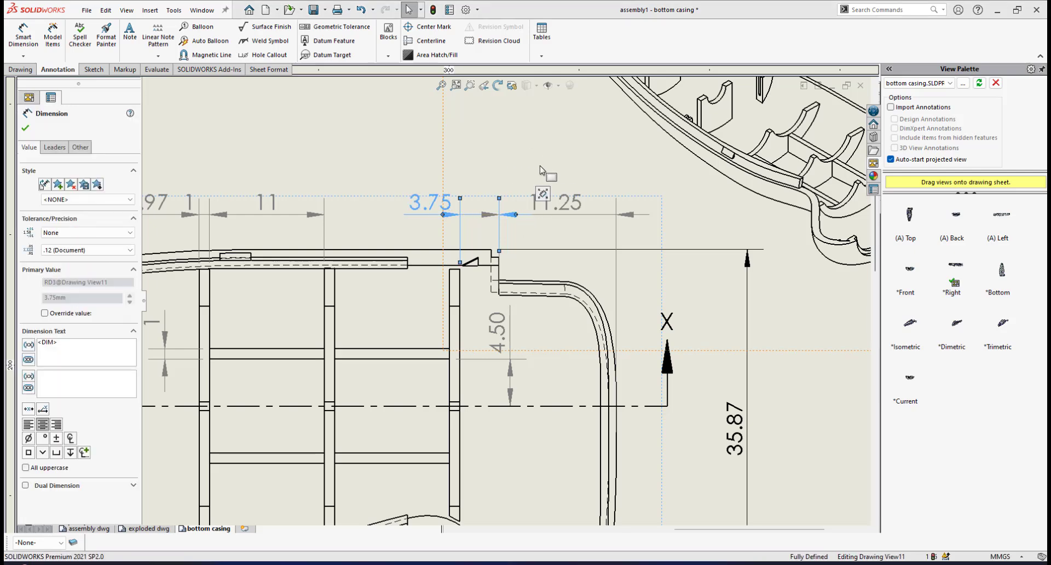
click(25, 130)
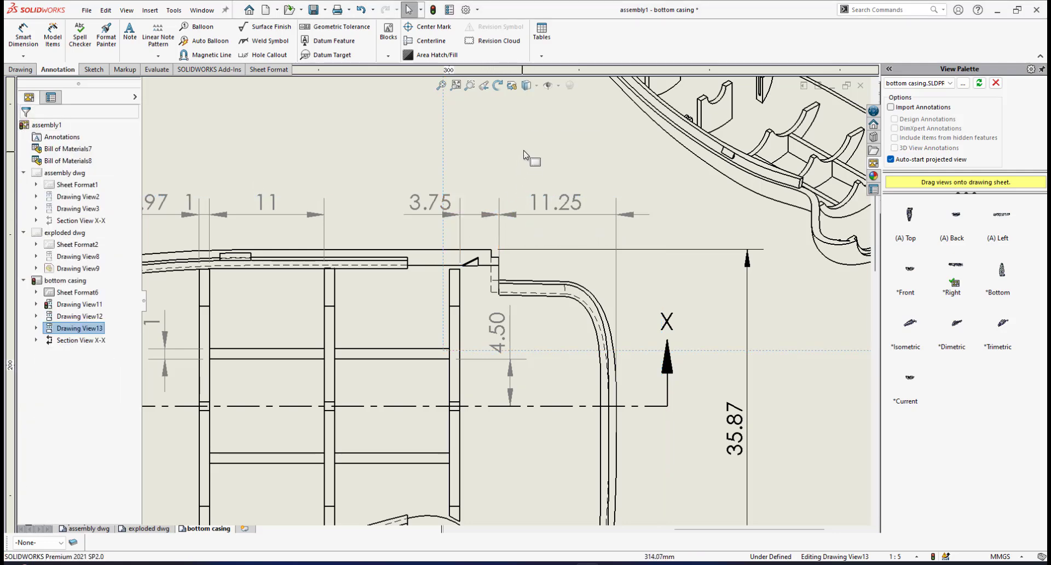
Set the rear-end dimension above the casing to show its arrows inside the extension lines.
click(548, 207)
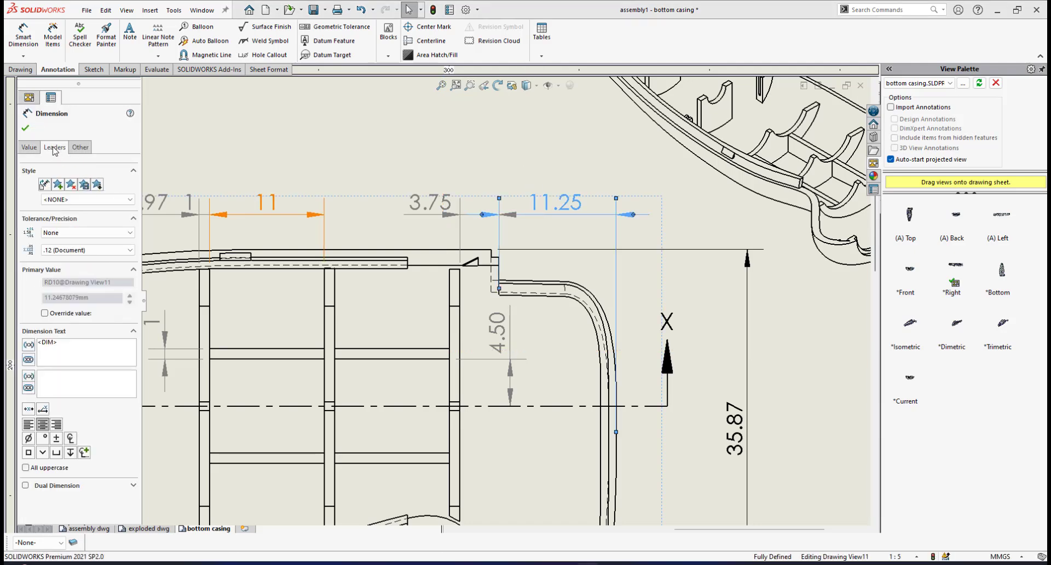
click(54, 148)
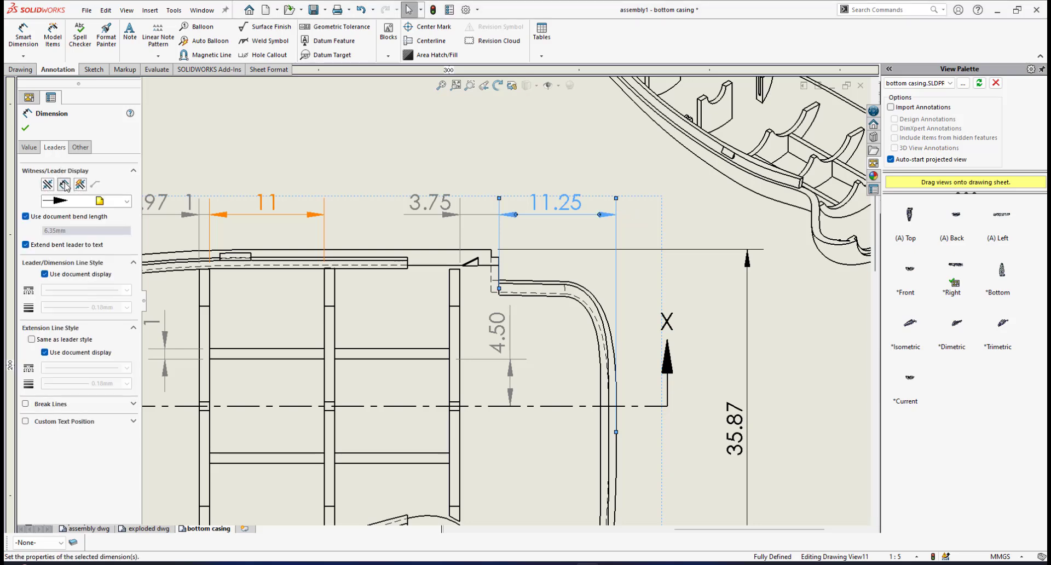
click(25, 130)
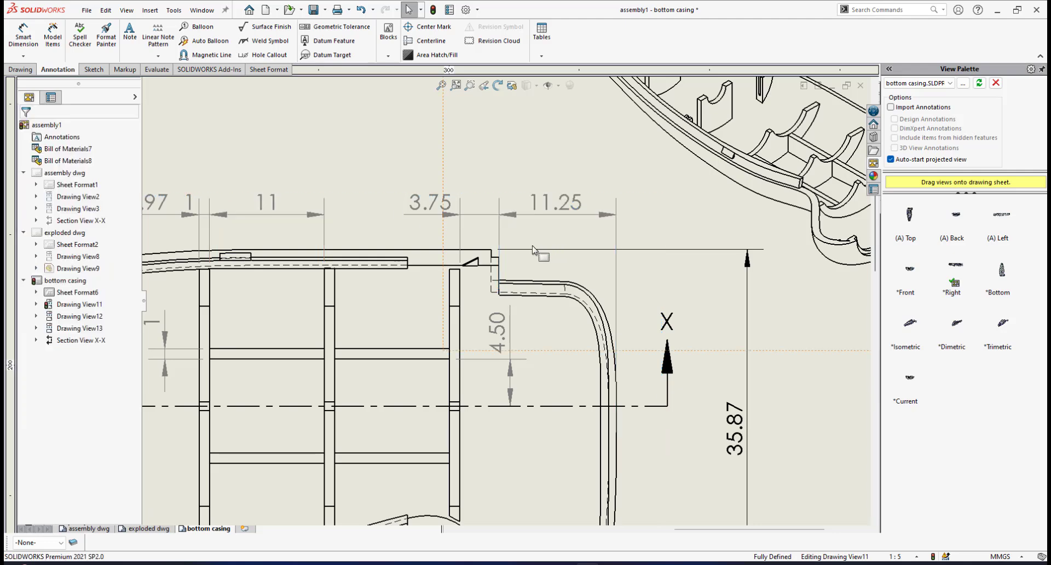
Examine the step and rounded corner at the casing's rear end for edges that still need dimensions.
scroll(542, 307, up, 3)
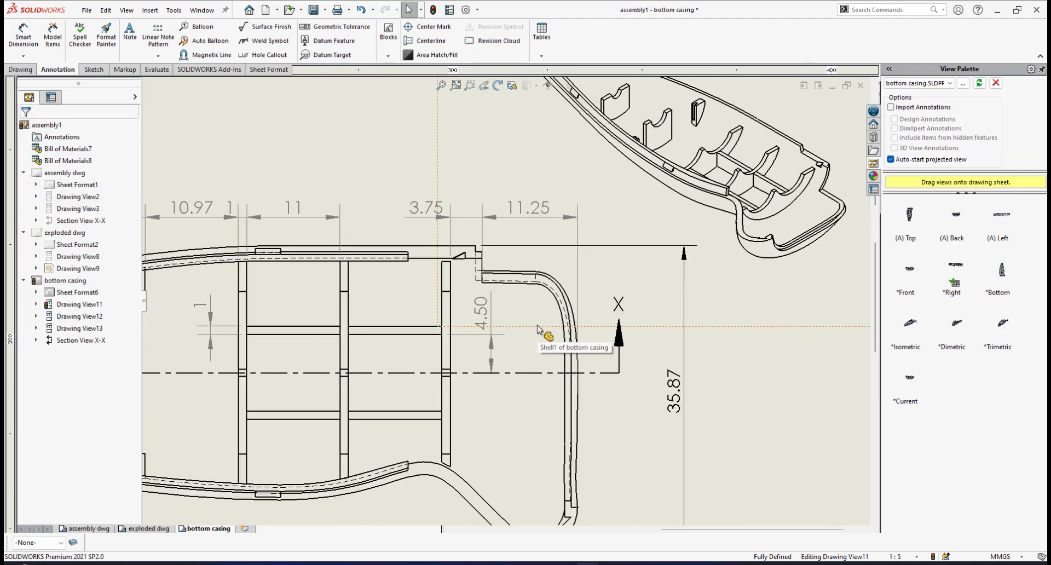
scroll(539, 329, down, 1)
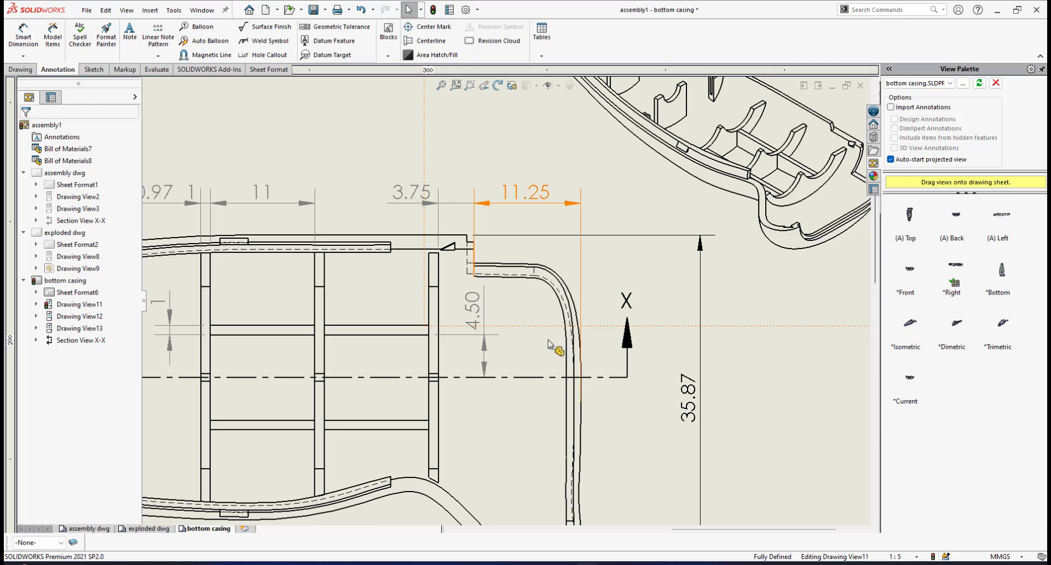
scroll(591, 395, up, 1)
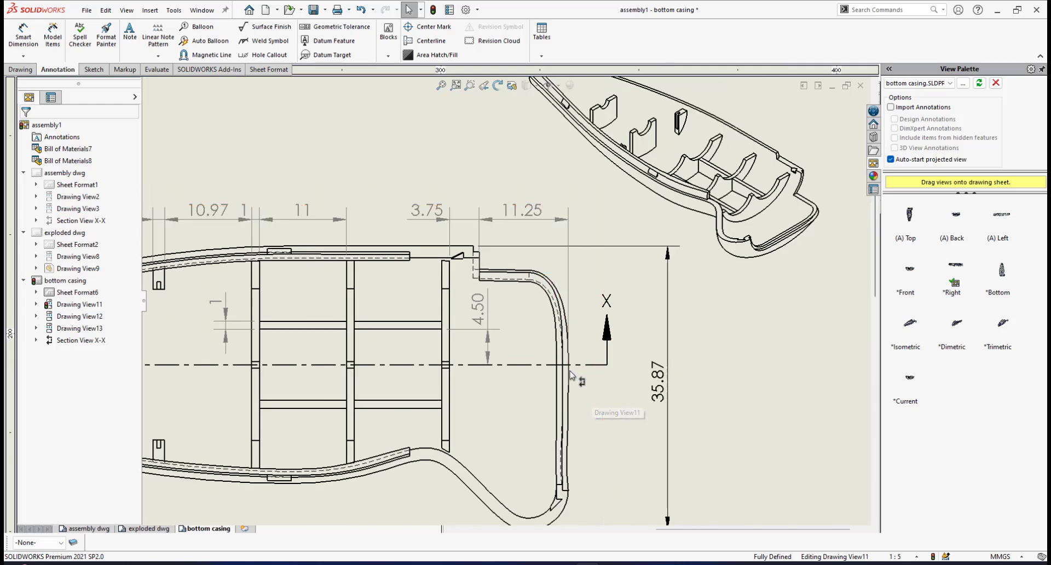
scroll(530, 328, down, 1)
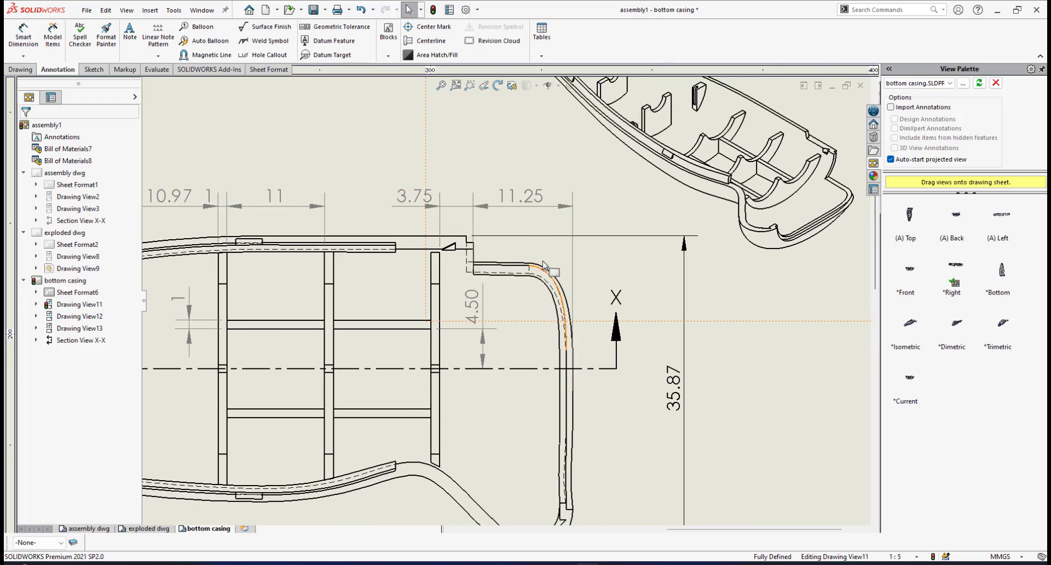
scroll(497, 322, down, 1)
scroll(502, 301, down, 1)
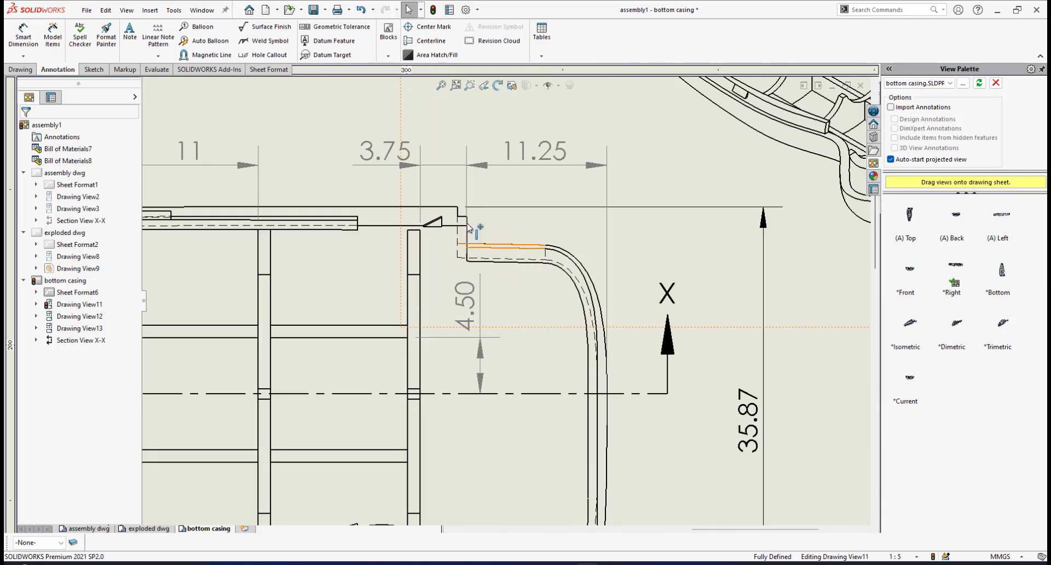
scroll(467, 252, up, 1)
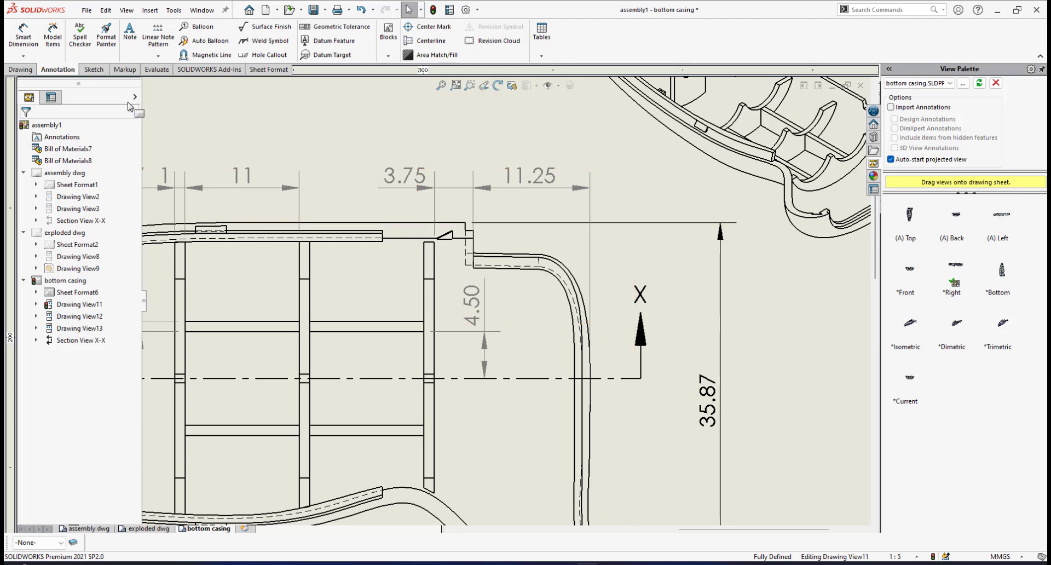
Dimension the vertical distance from the casing's upper edge to the rear step's lower corner, placing it just inside the 35.87 dimension.
click(23, 34)
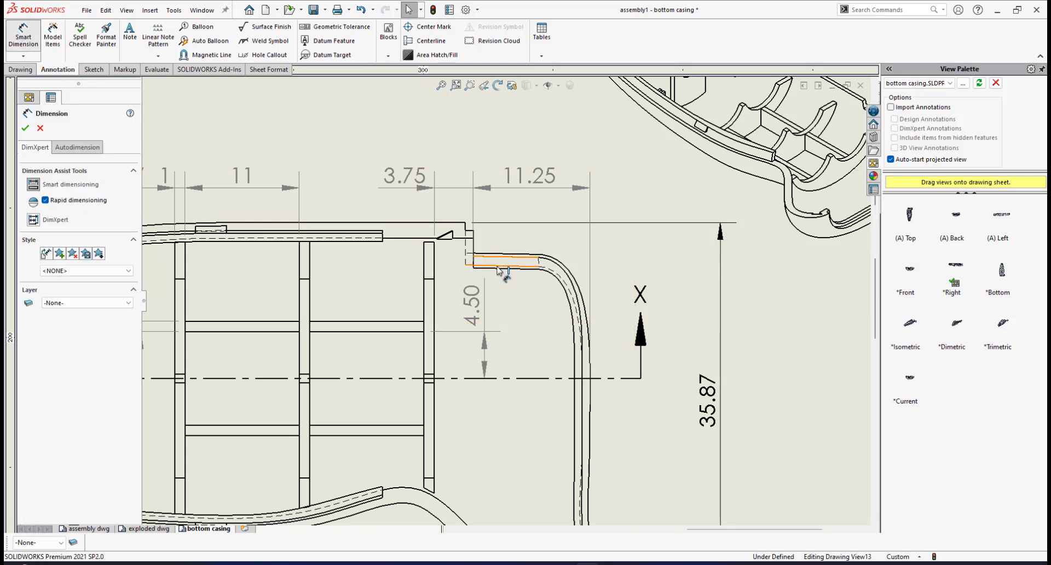
scroll(483, 260, down, 2)
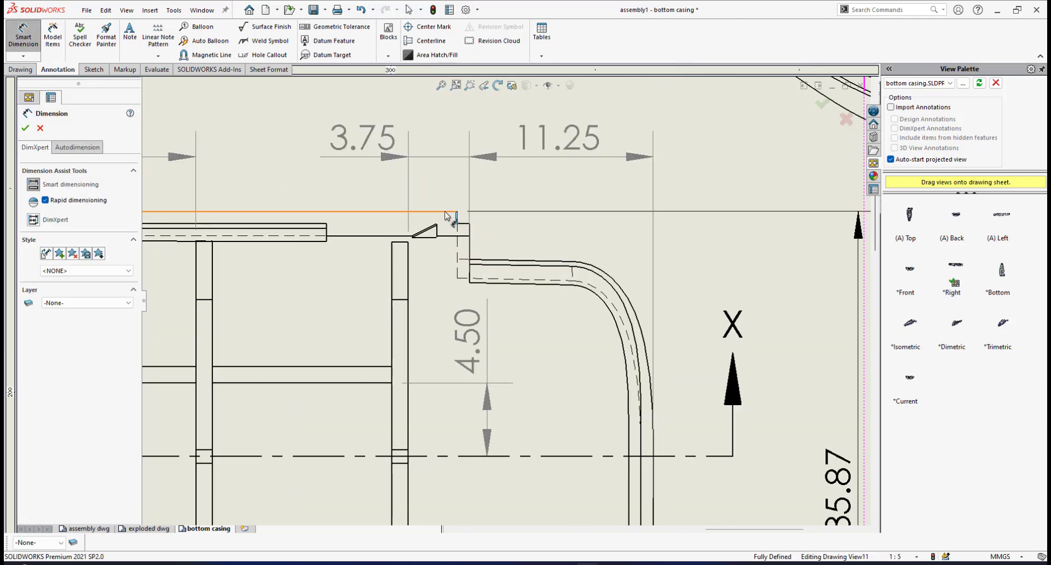
click(469, 283)
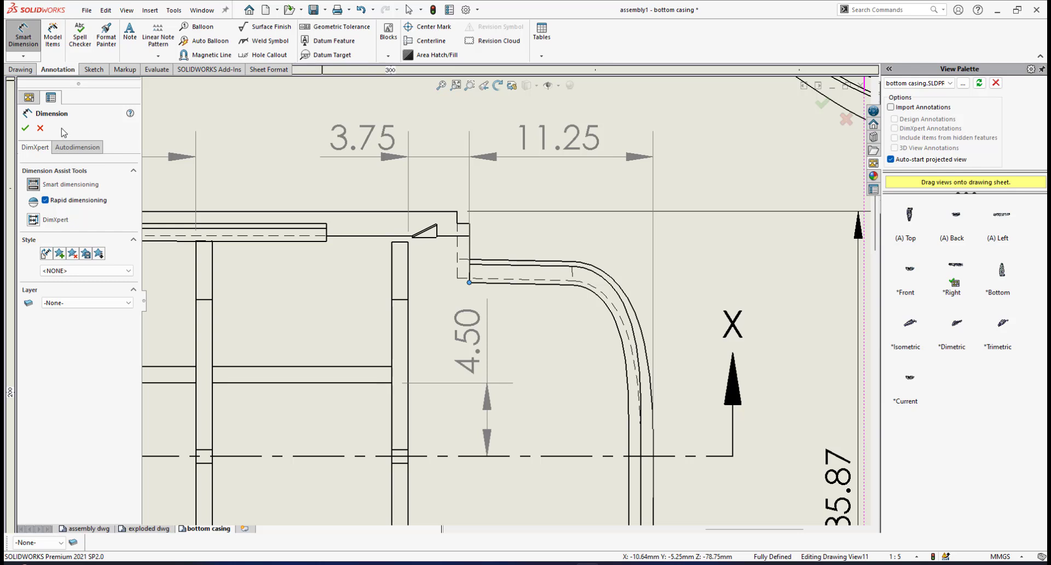
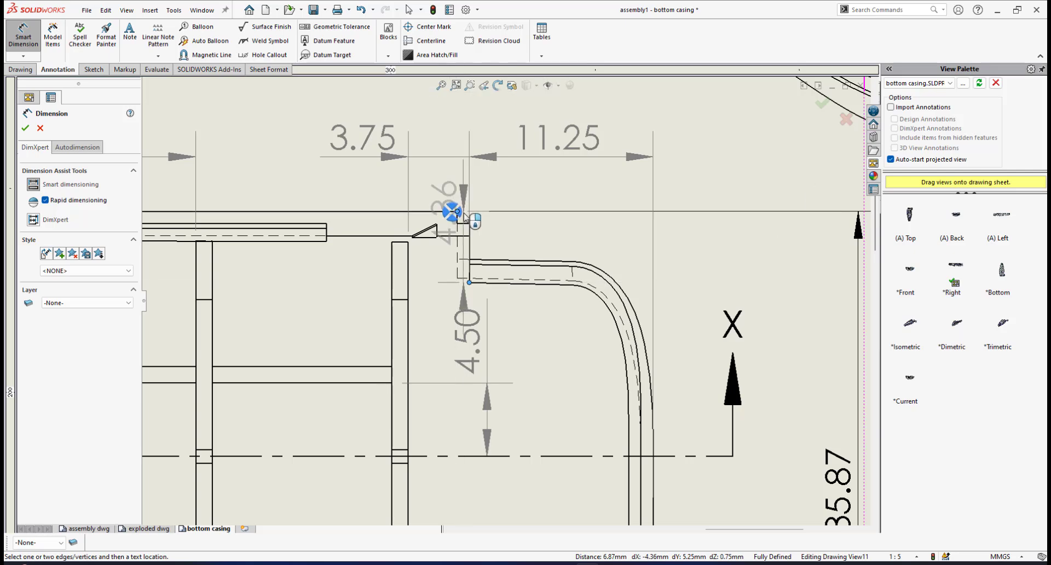
click(460, 216)
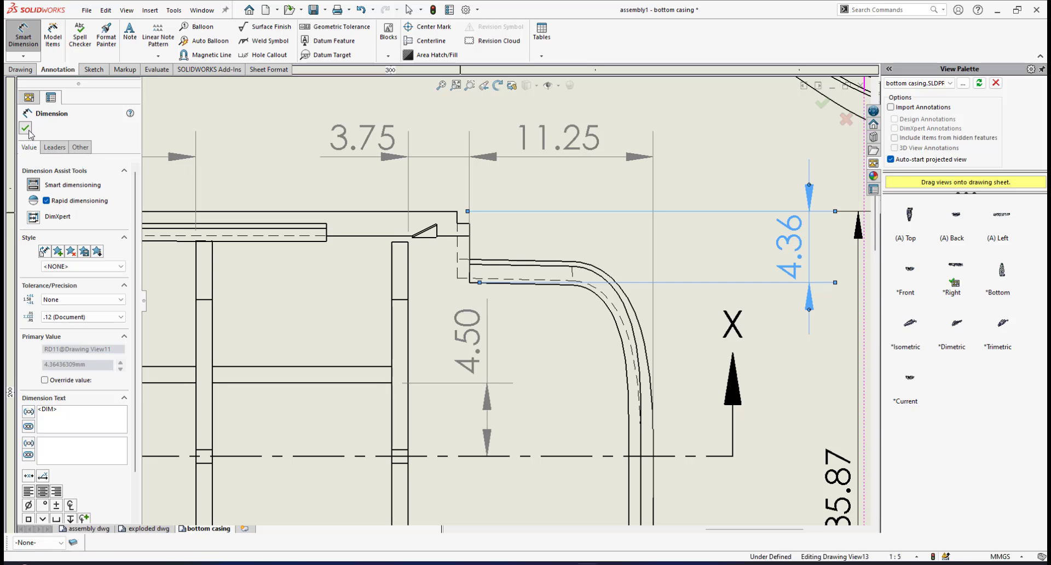
click(27, 129)
click(31, 132)
scroll(789, 329, up, 5)
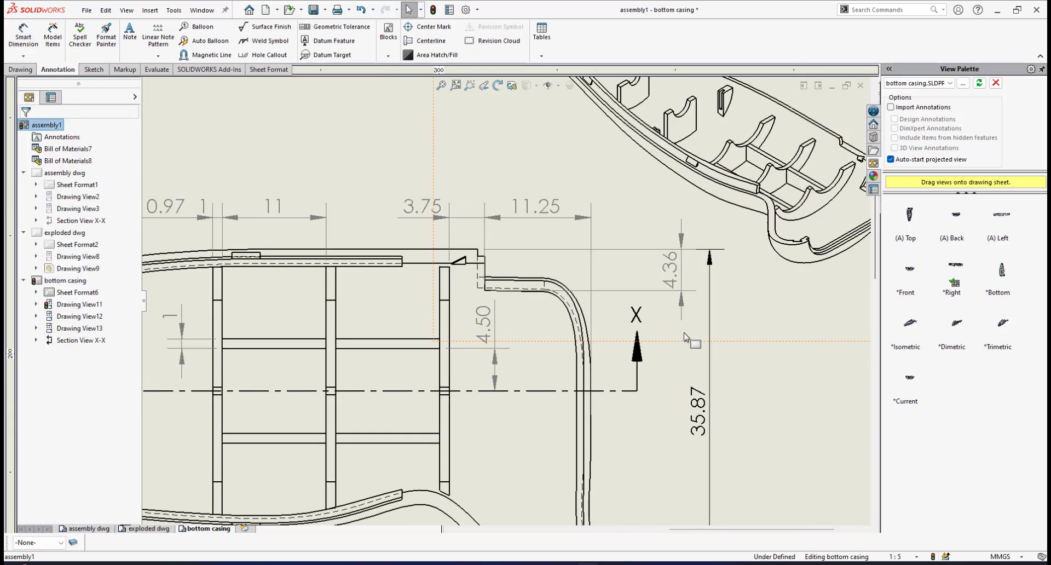
Shift the rear step's vertical dimension slightly towards the casing and bring the overall 35.87 dimension closer beside it.
scroll(673, 339, down, 3)
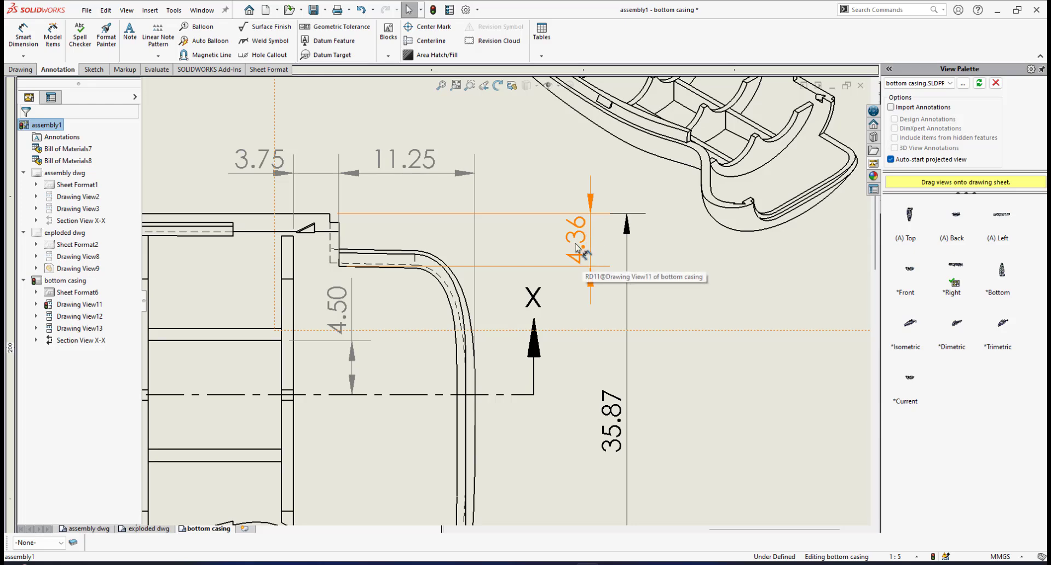
scroll(572, 386, up, 1)
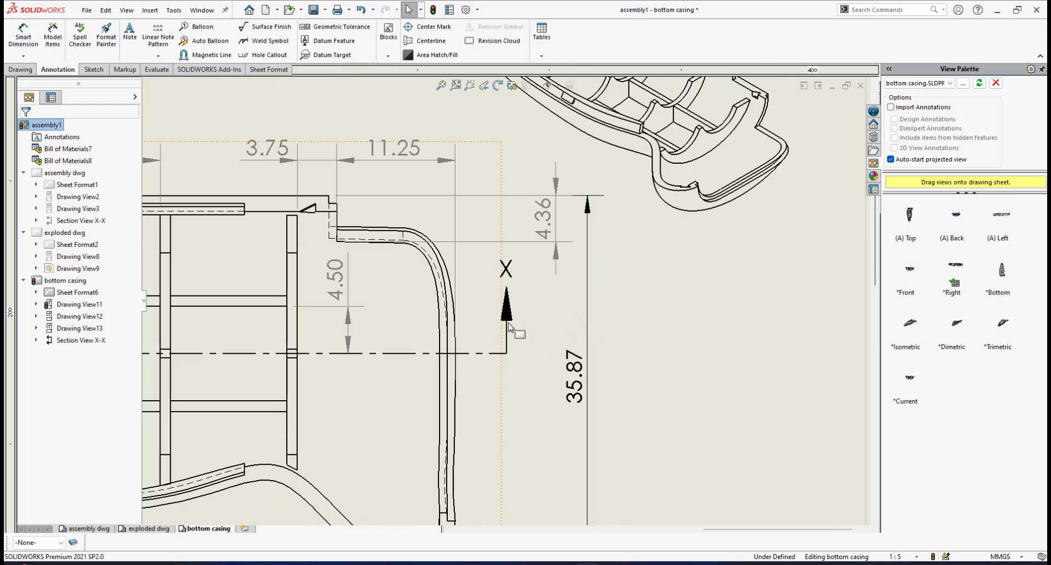
scroll(512, 329, up, 2)
scroll(410, 329, down, 2)
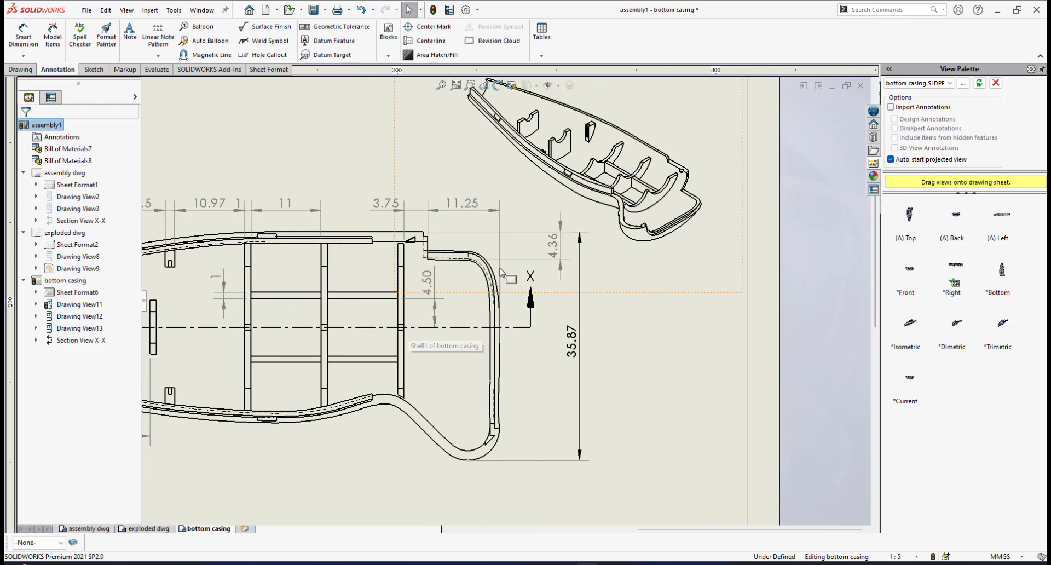
scroll(488, 266, down, 1)
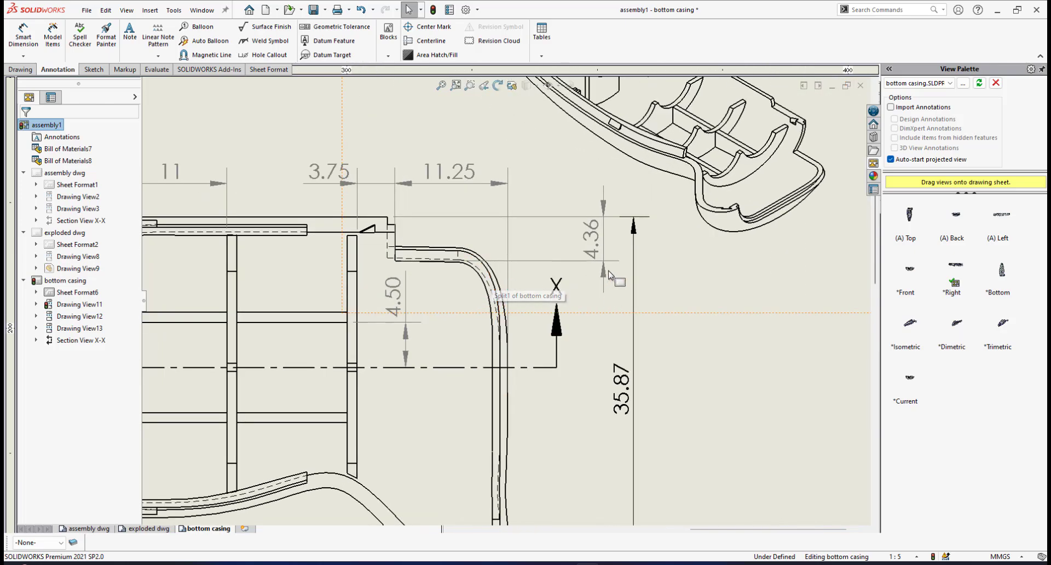
drag(604, 278, 598, 281)
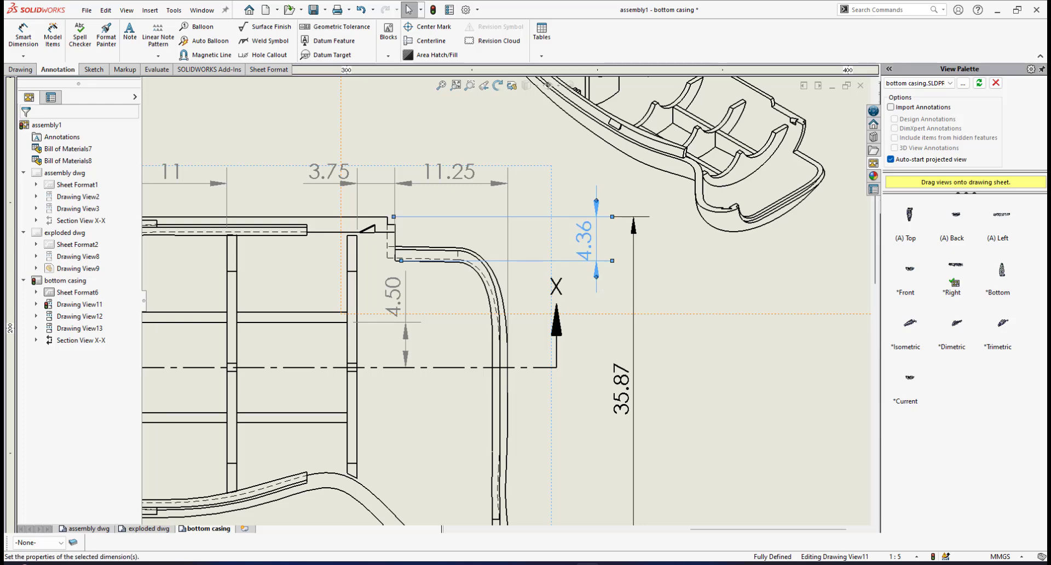
click(645, 399)
click(600, 408)
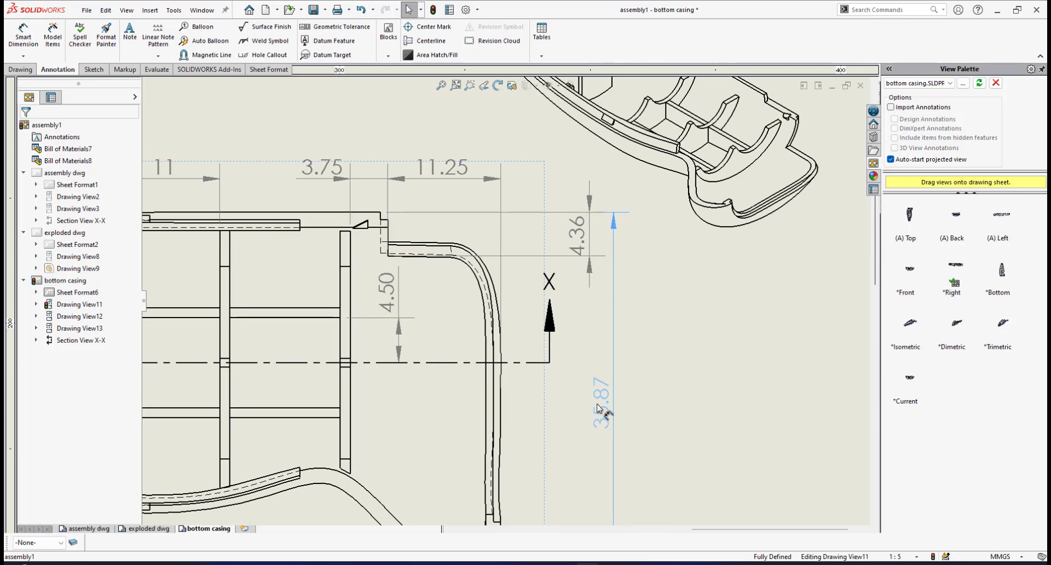
drag(597, 404, 601, 406)
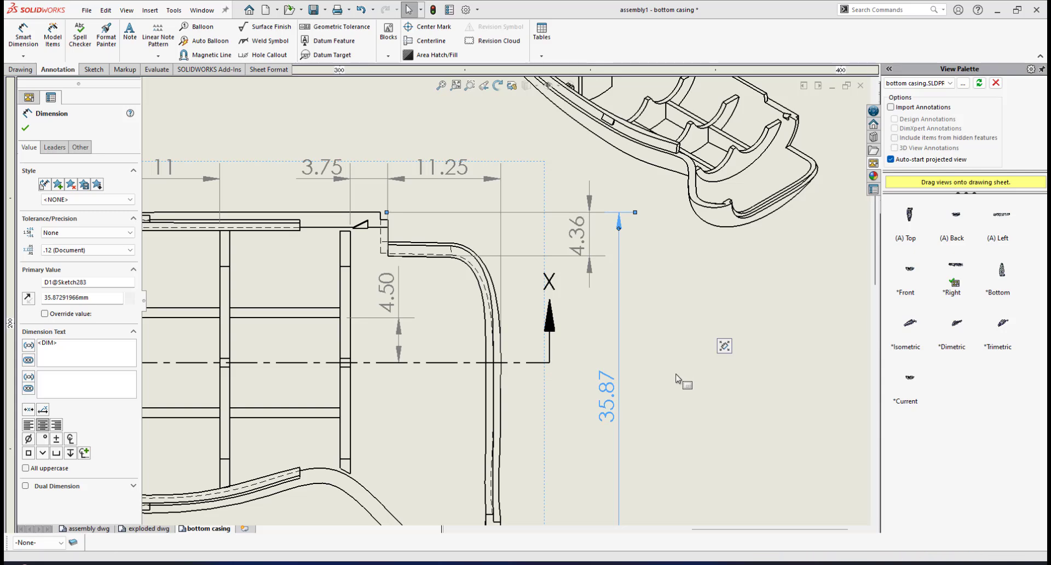
key(Escape)
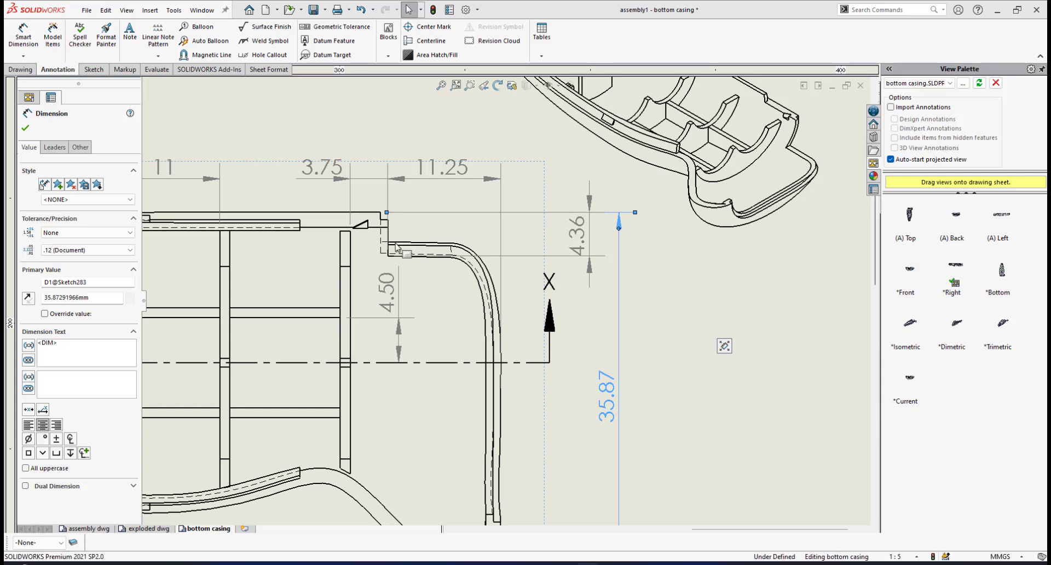
Examine the rear step, the top view and the whole bottom casing sheet for missing dimensions and view spacing.
scroll(438, 267, up, 4)
scroll(438, 268, down, 2)
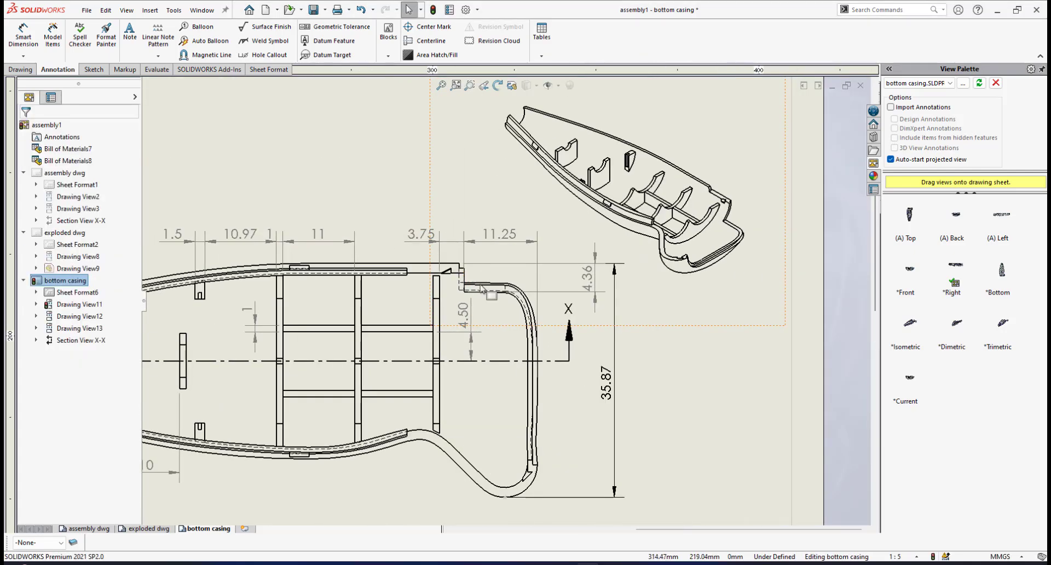
scroll(483, 290, down, 1)
scroll(509, 293, down, 1)
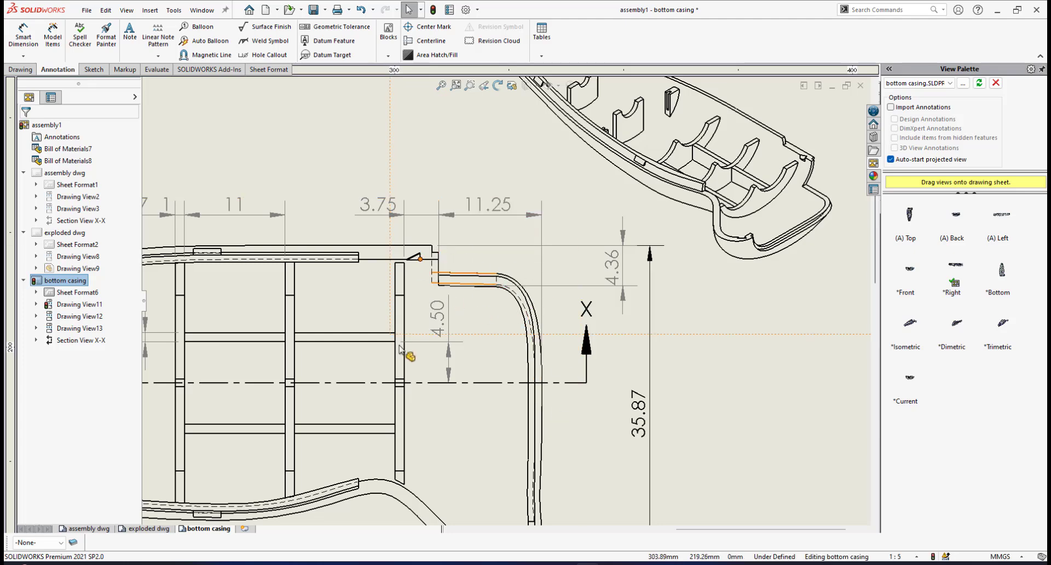
scroll(421, 327, up, 1)
scroll(421, 328, down, 1)
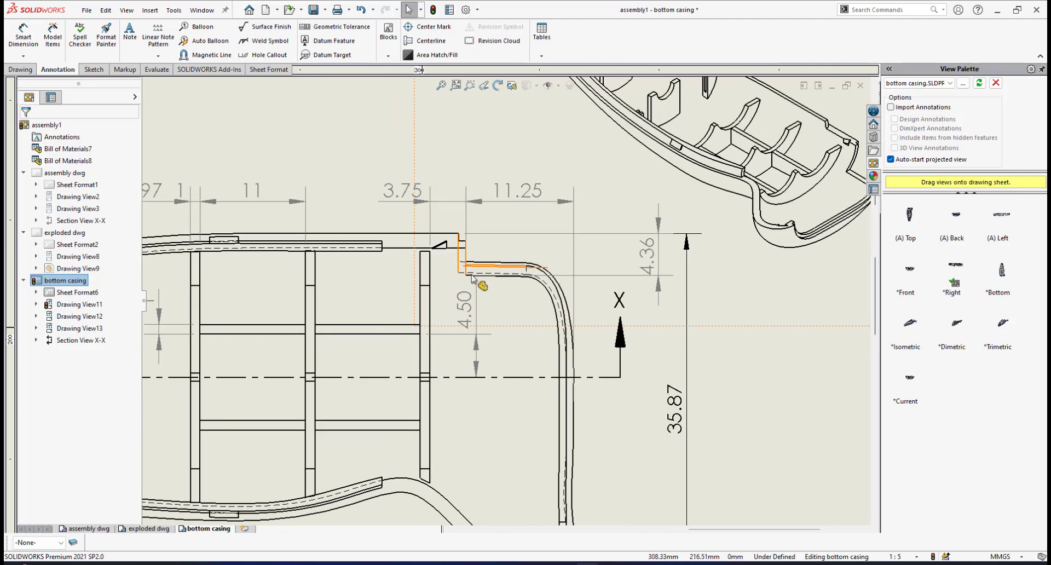
scroll(470, 329, up, 5)
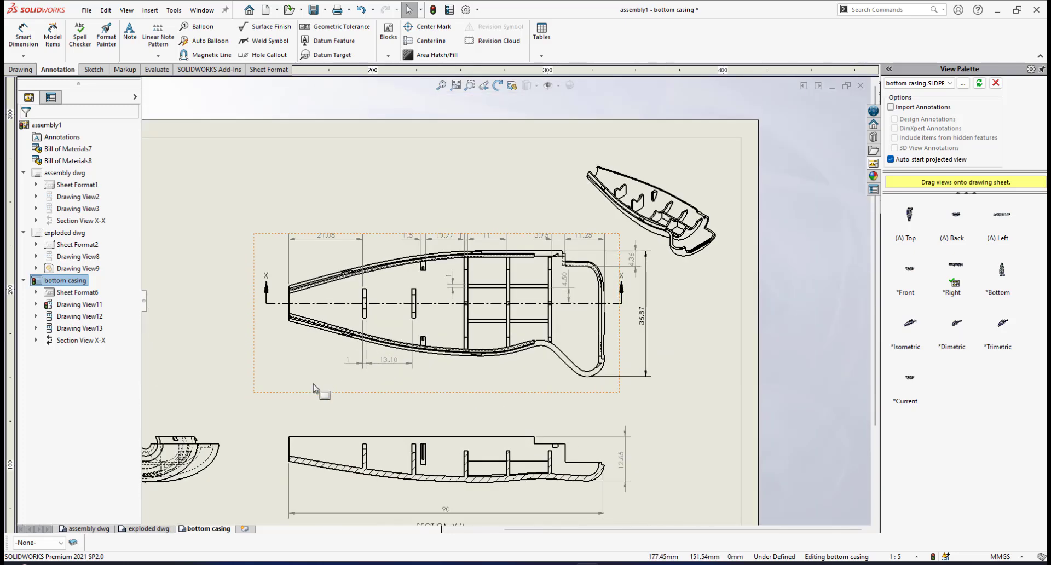
scroll(359, 378, up, 2)
scroll(367, 383, down, 3)
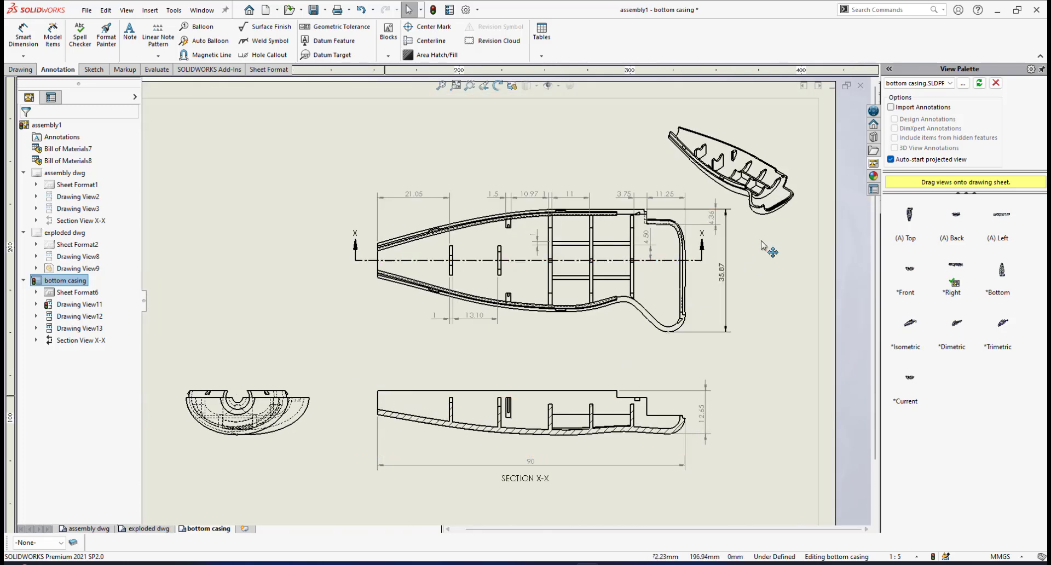
key(f)
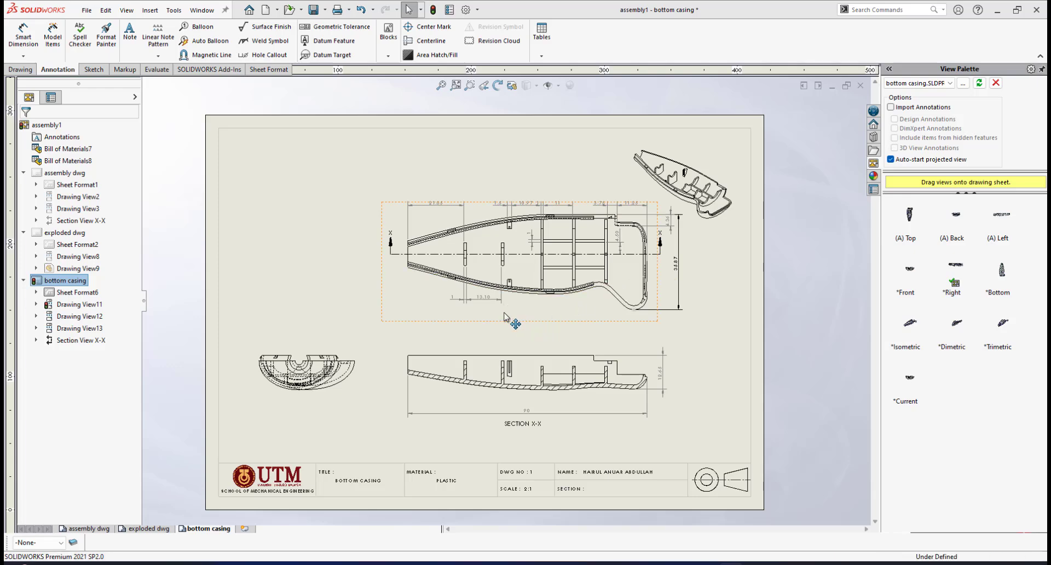
Shift the casing's top view, with its aligned section view, slightly down and towards the half-round end view.
drag(482, 321, 439, 334)
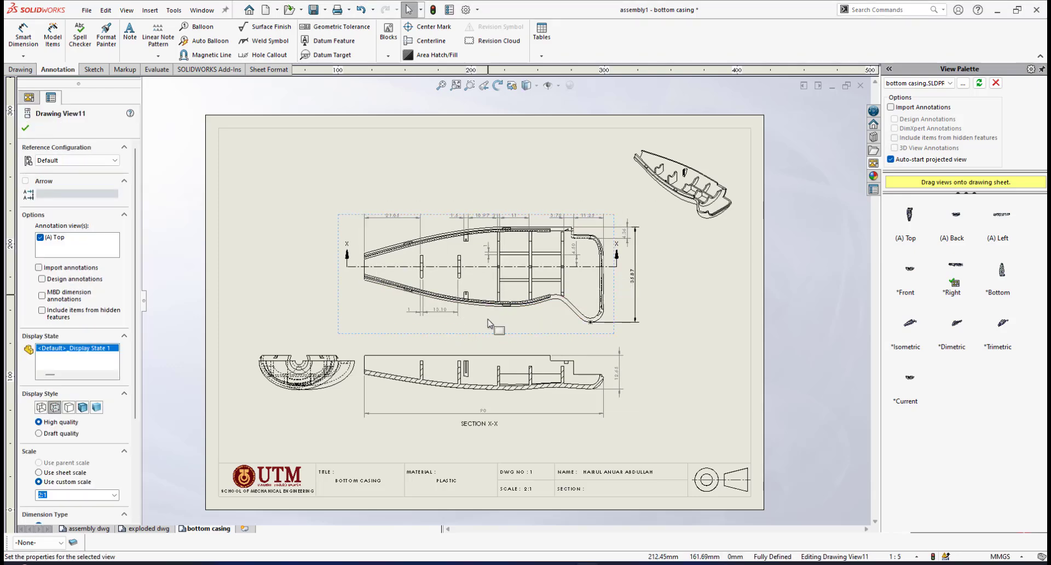
scroll(491, 334, down, 1)
scroll(473, 335, up, 3)
scroll(443, 331, down, 2)
scroll(443, 331, down, 1)
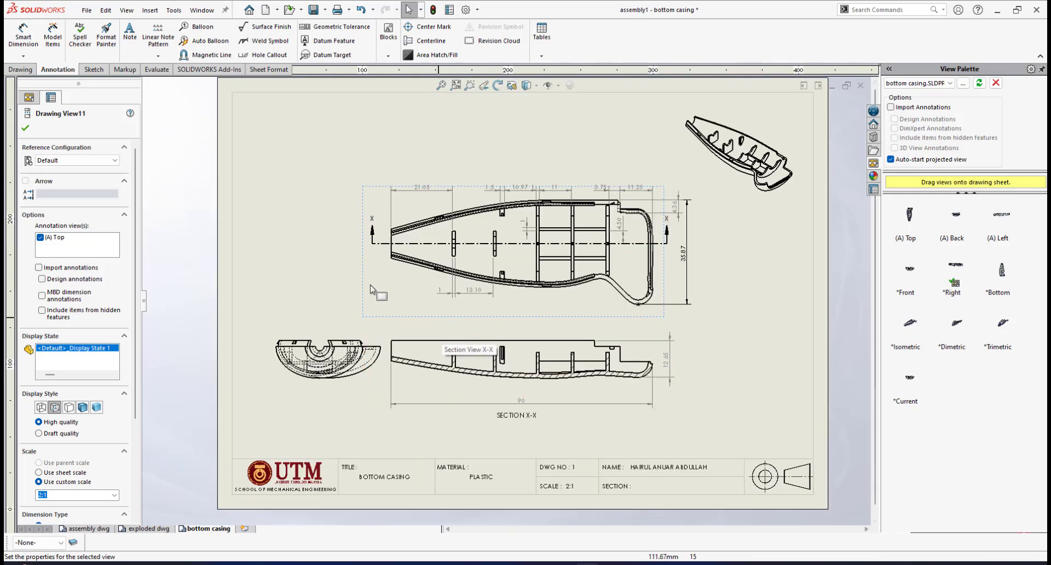
drag(507, 320, 522, 319)
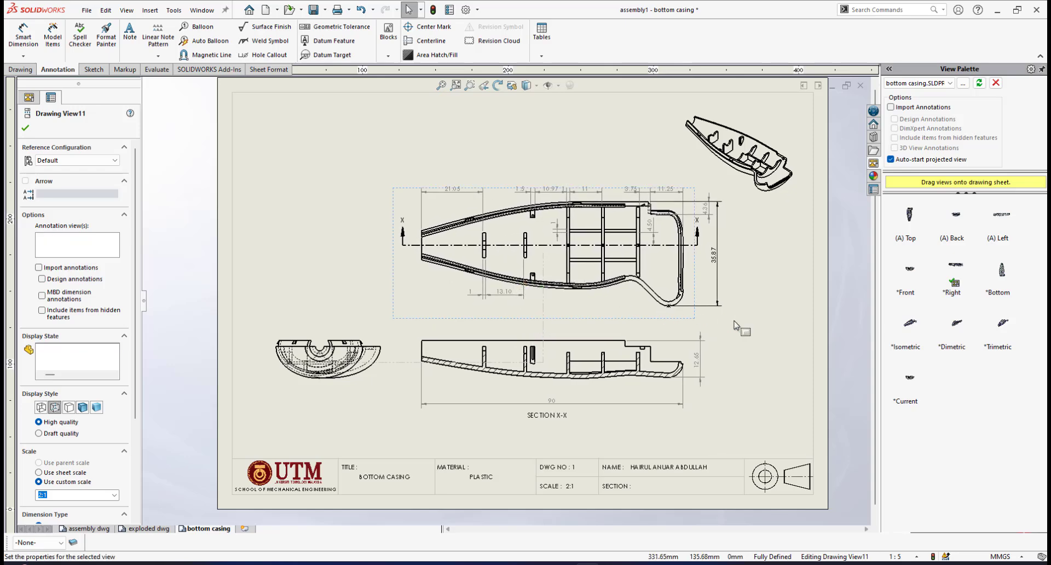
scroll(509, 304, up, 3)
scroll(681, 292, down, 1)
click(671, 292)
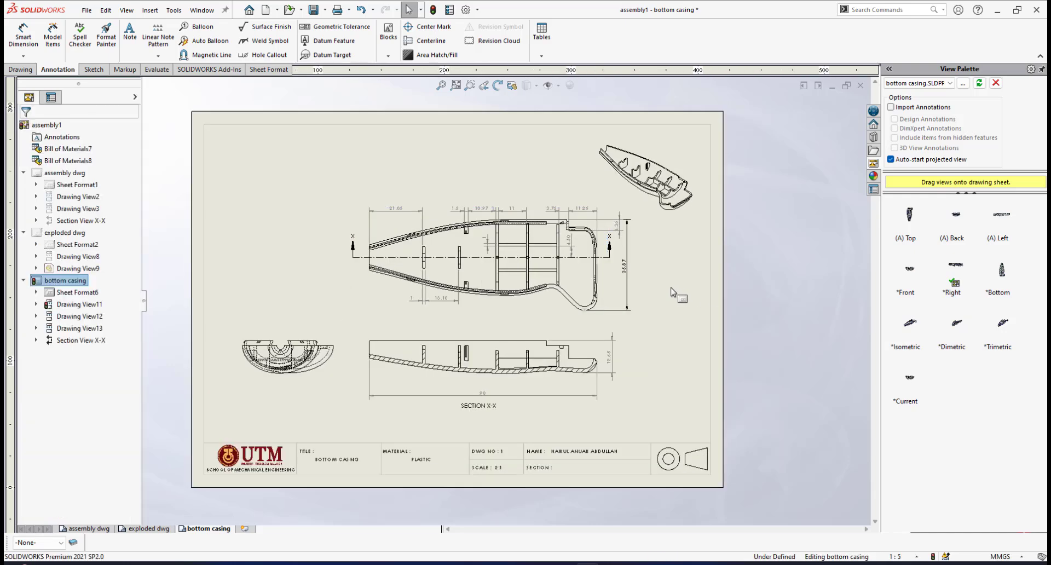
Examine the ribs and slotted tab in section view X-X against the top view for heights that still need dimensions.
scroll(553, 283, down, 1)
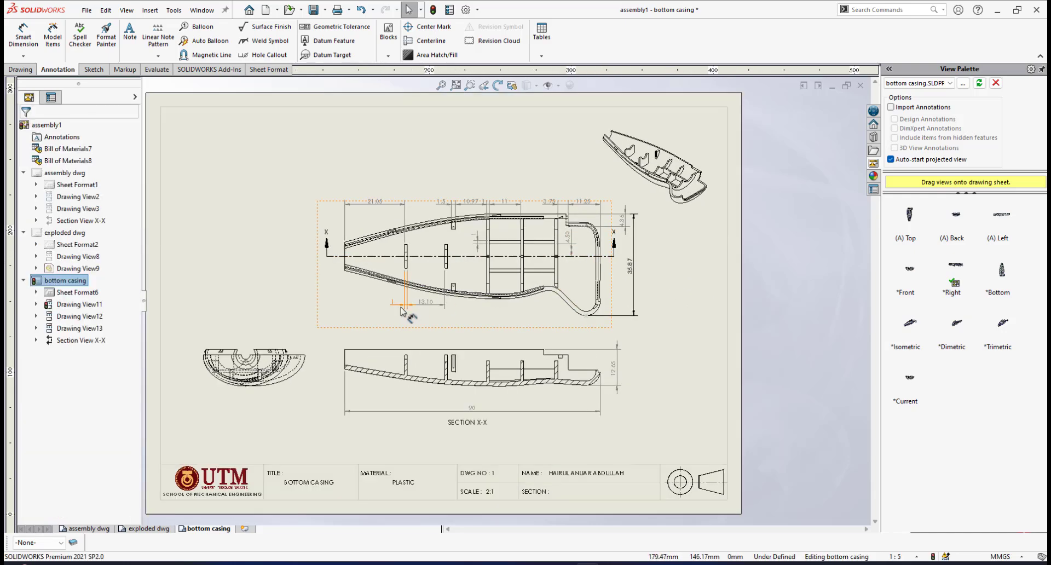
scroll(409, 311, down, 1)
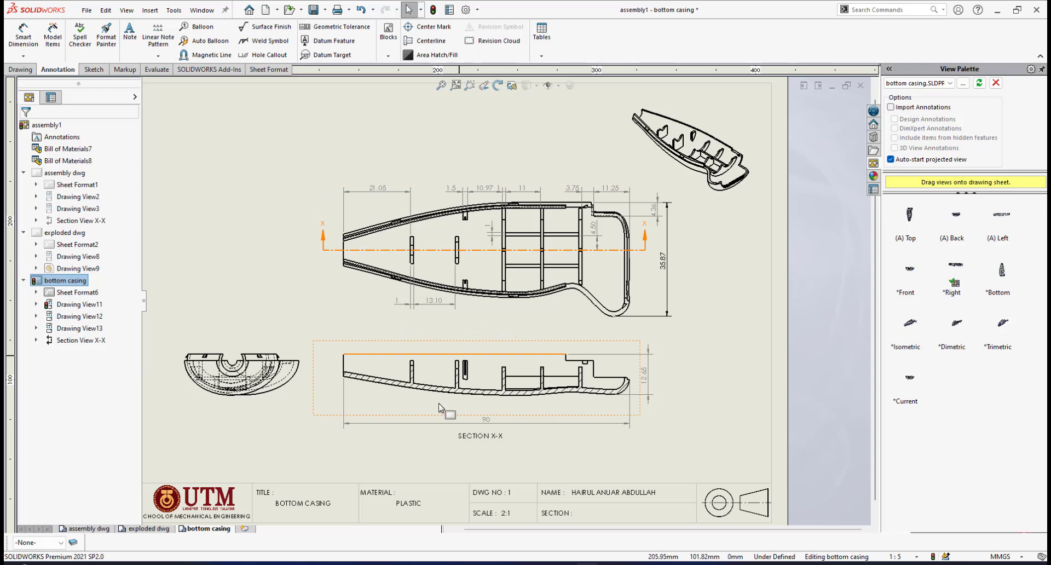
scroll(438, 403, down, 3)
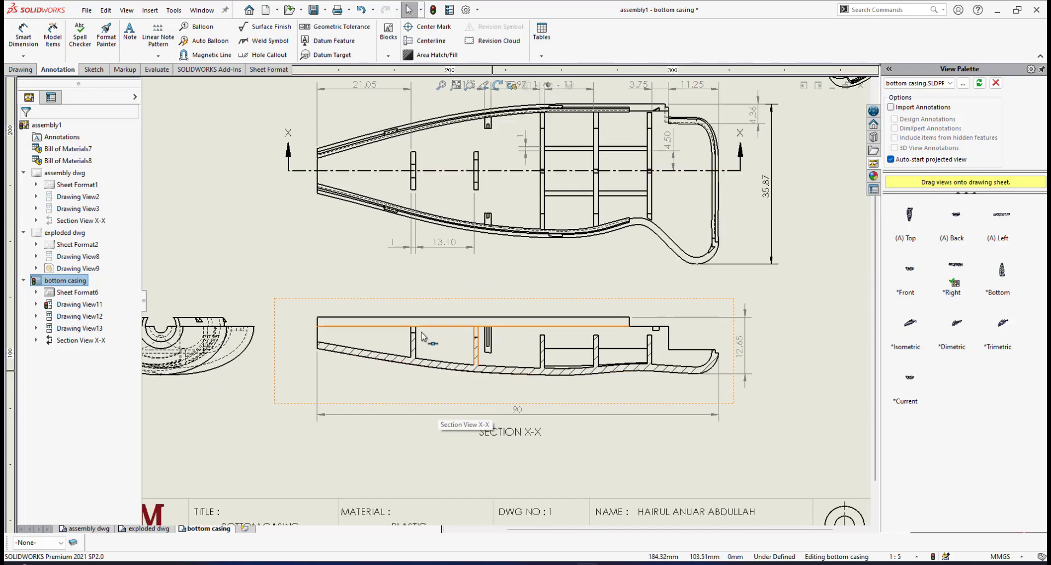
scroll(476, 378, down, 2)
scroll(551, 382, up, 3)
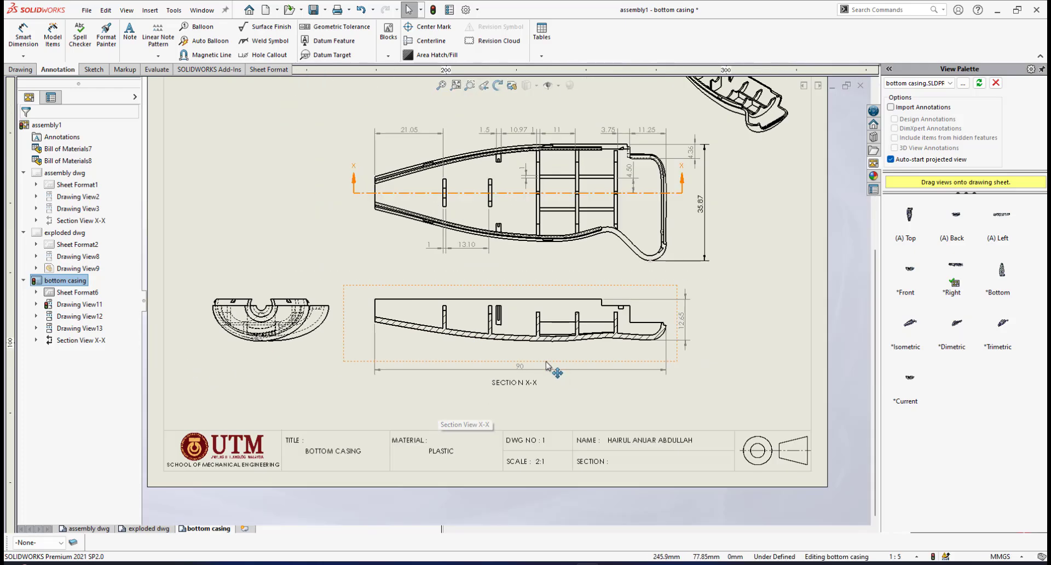
scroll(554, 368, down, 2)
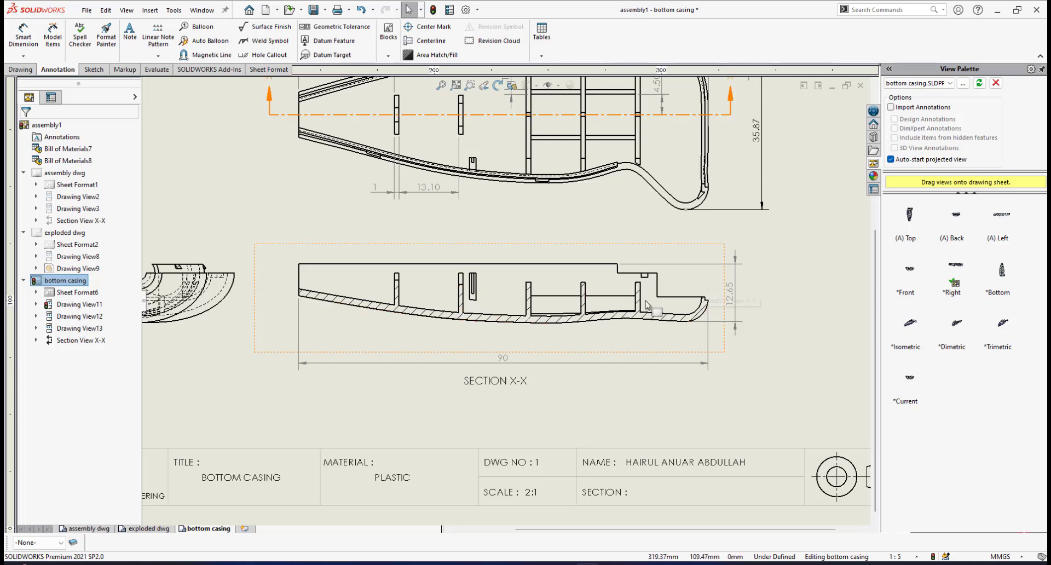
scroll(438, 282, up, 2)
scroll(438, 280, down, 3)
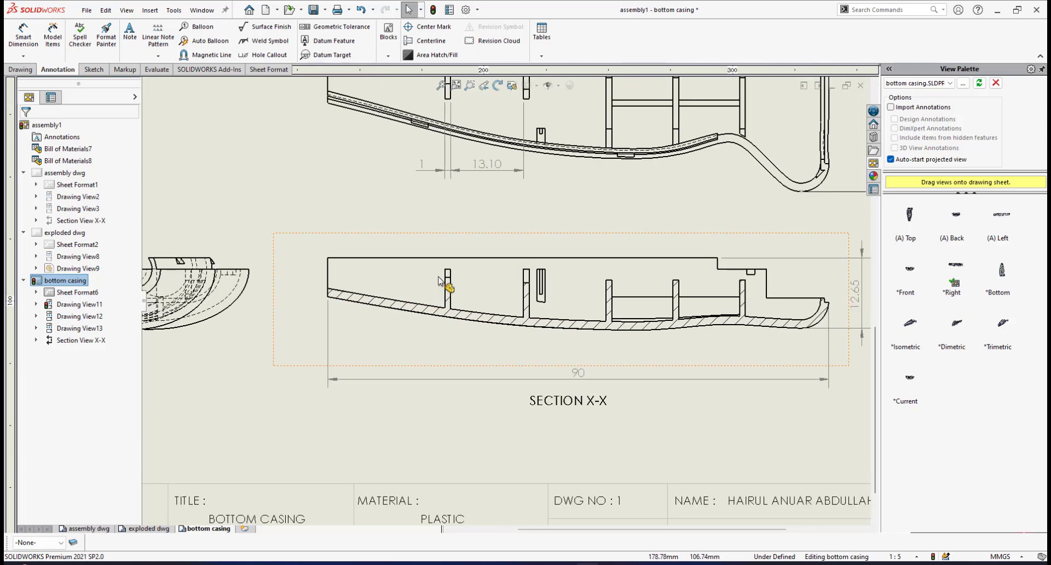
scroll(469, 286, up, 2)
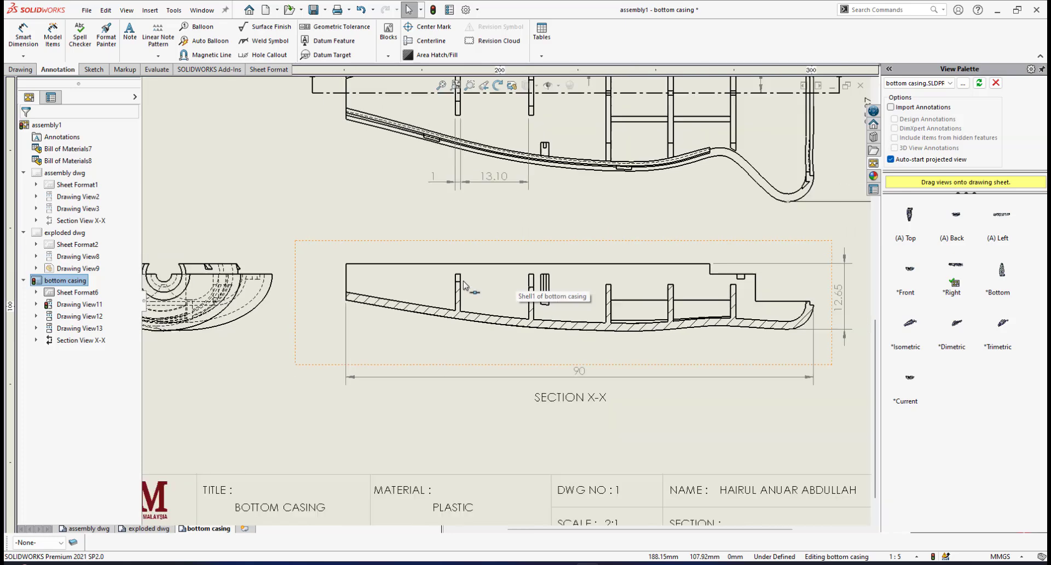
scroll(482, 273, up, 1)
scroll(496, 219, down, 2)
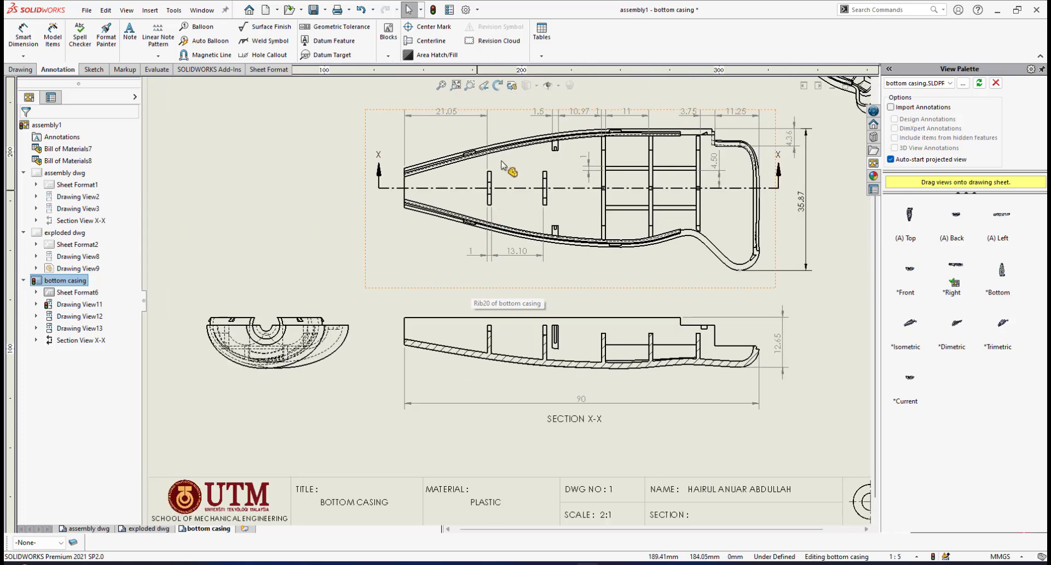
Dimension the vertical distance from the casing's top edge to the top of the foremost rib in section view X-X.
scroll(486, 338, down, 2)
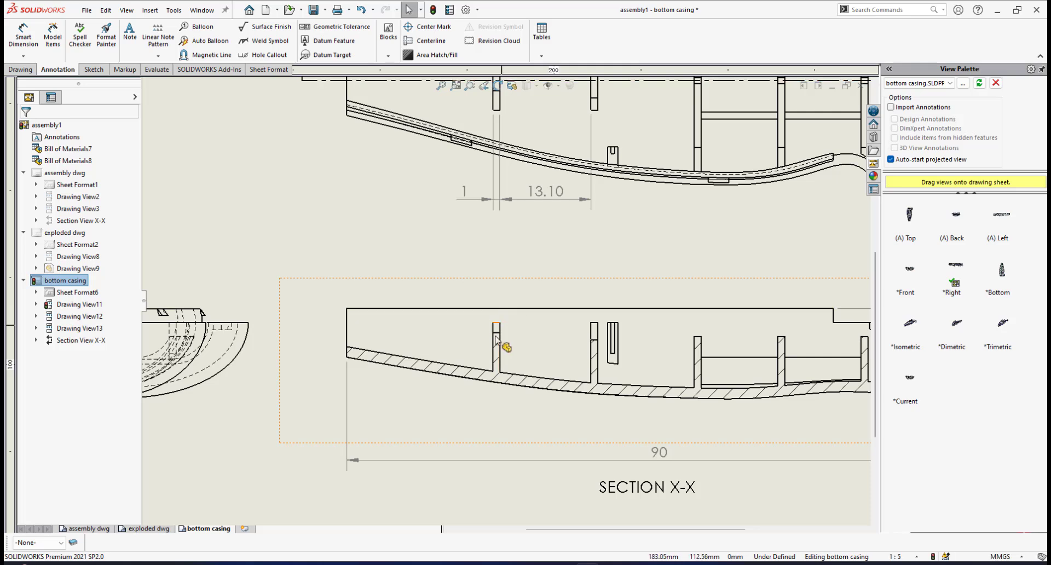
scroll(481, 317, up, 1)
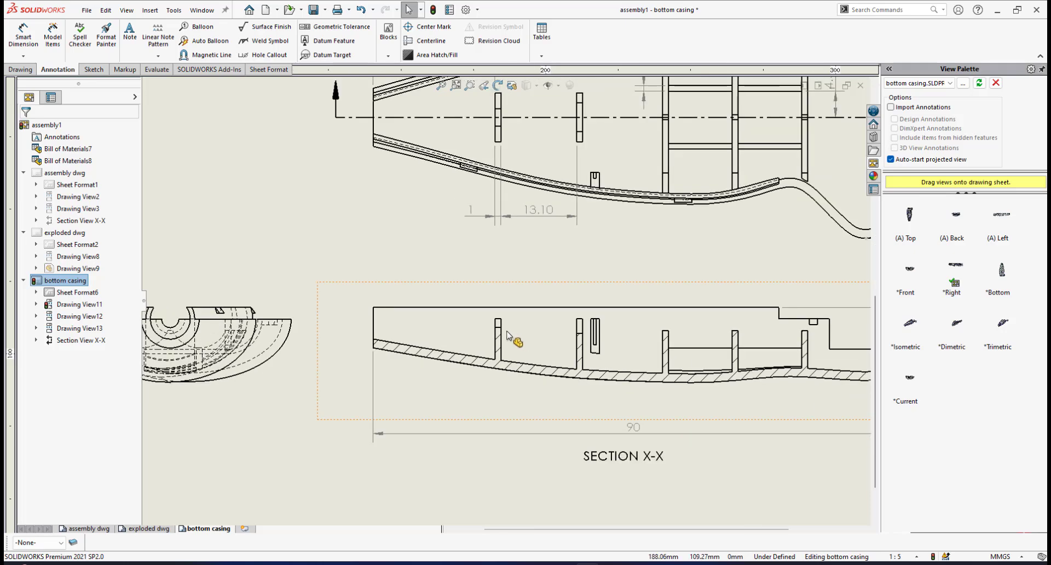
click(23, 34)
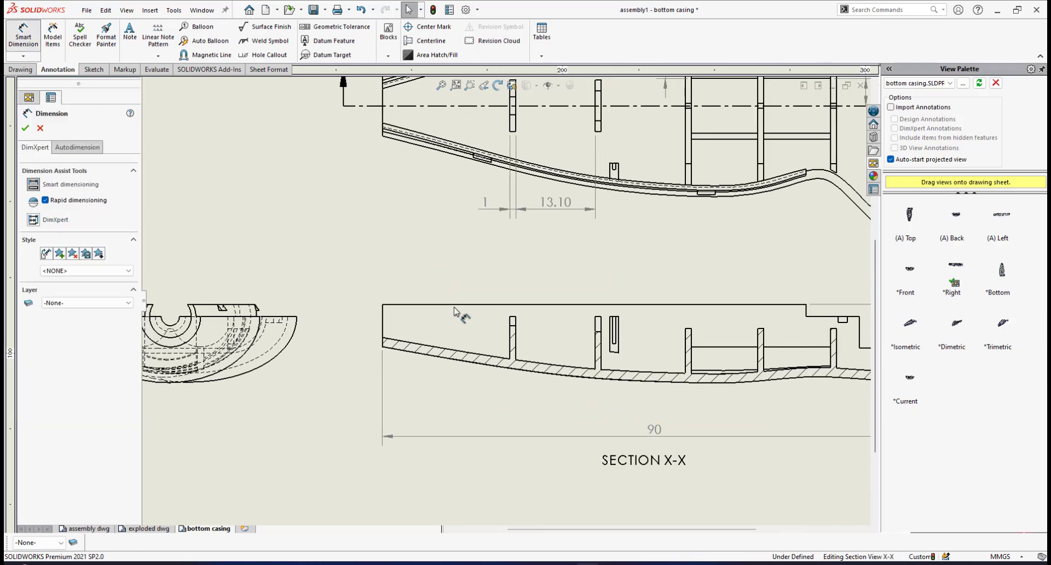
scroll(523, 303, down, 1)
click(522, 299)
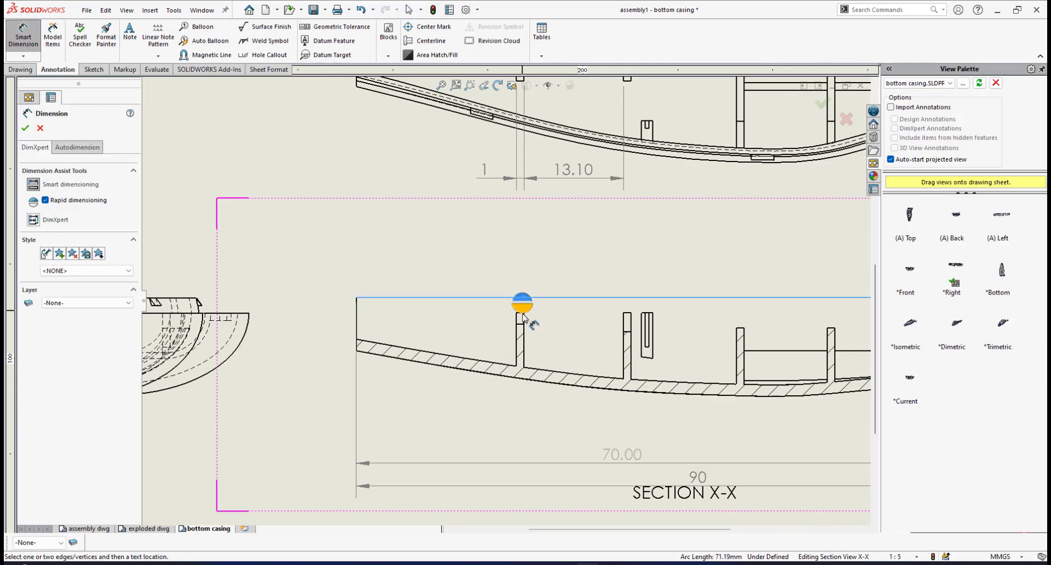
scroll(516, 313, down, 3)
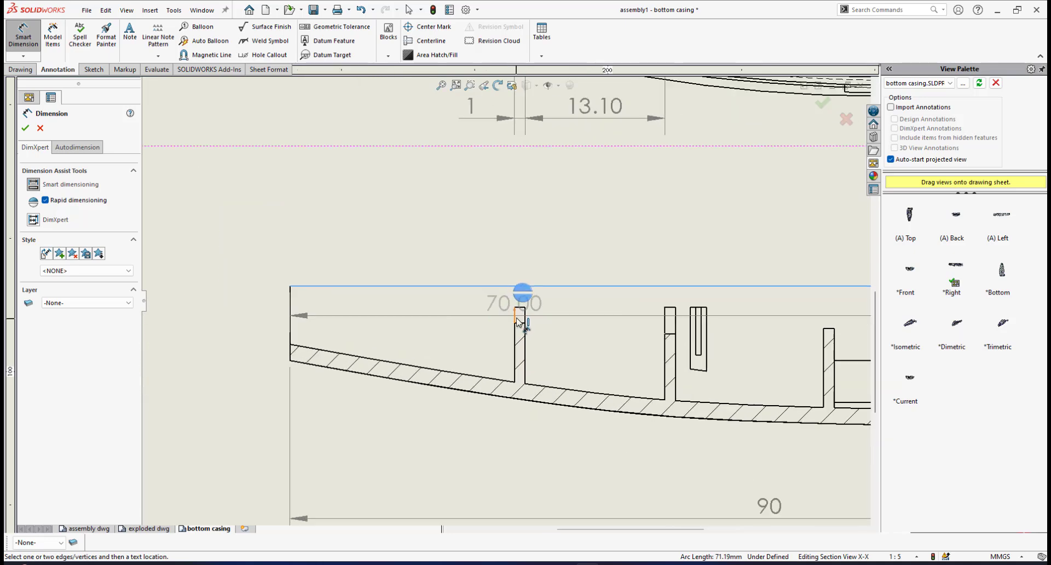
click(516, 300)
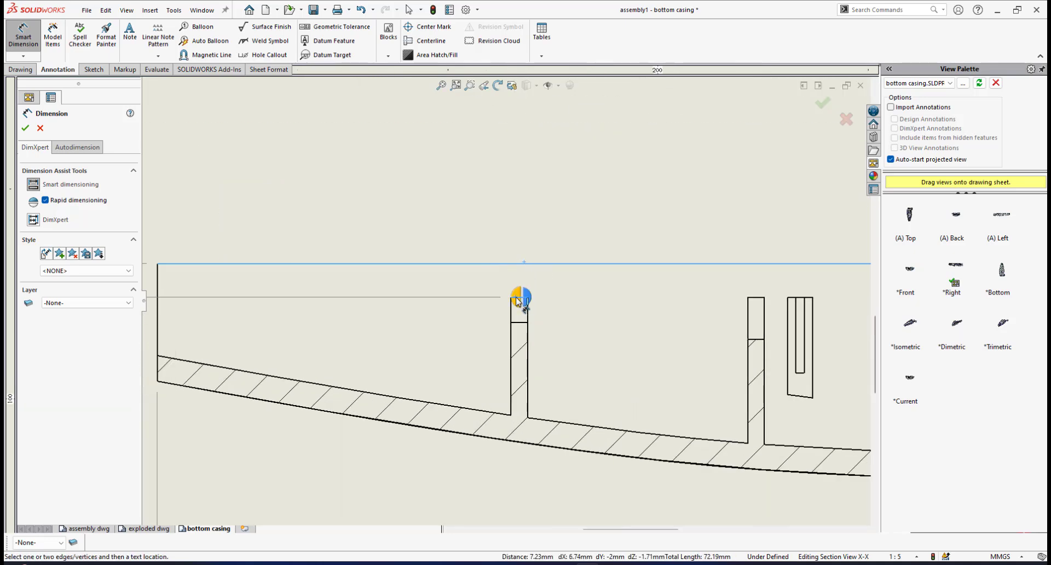
click(501, 299)
scroll(509, 301, up, 5)
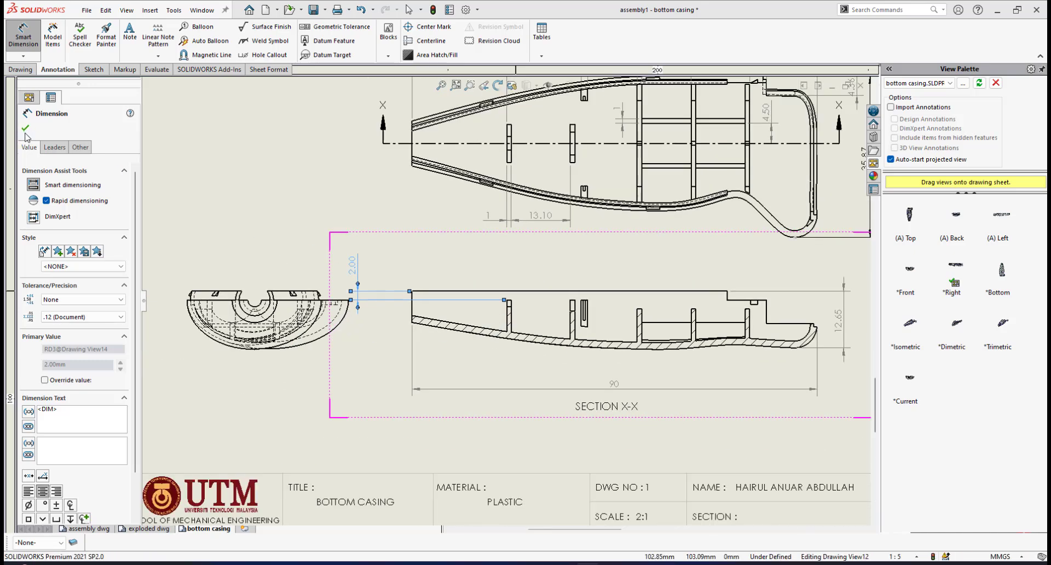
scroll(297, 319, up, 4)
key(Escape)
Bring the foremost rib's depth dimension closer to the front end of section X-X and set its precision to None.
scroll(581, 274, down, 4)
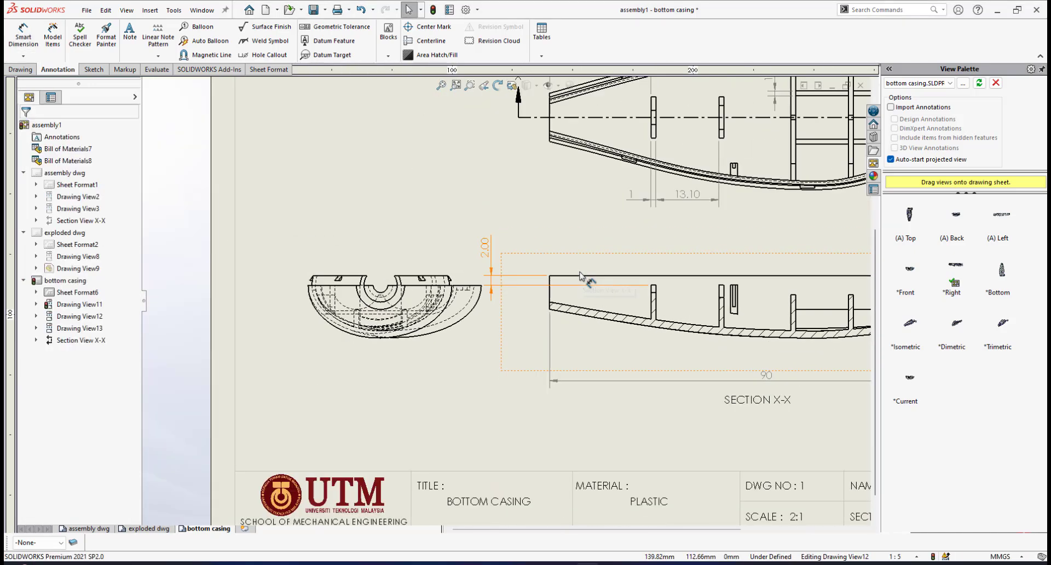
click(486, 249)
drag(508, 252, 513, 255)
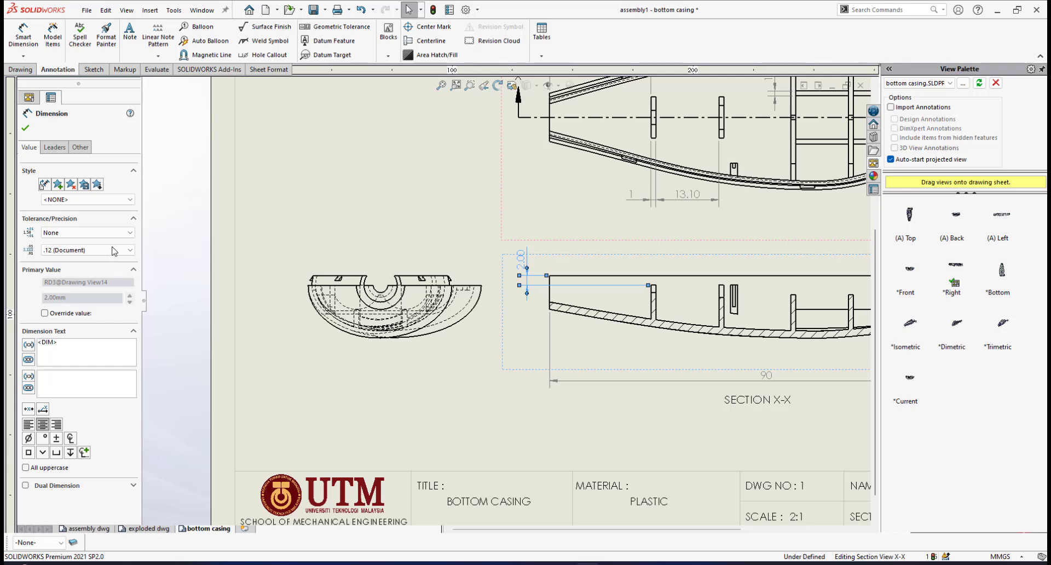
click(115, 251)
click(90, 261)
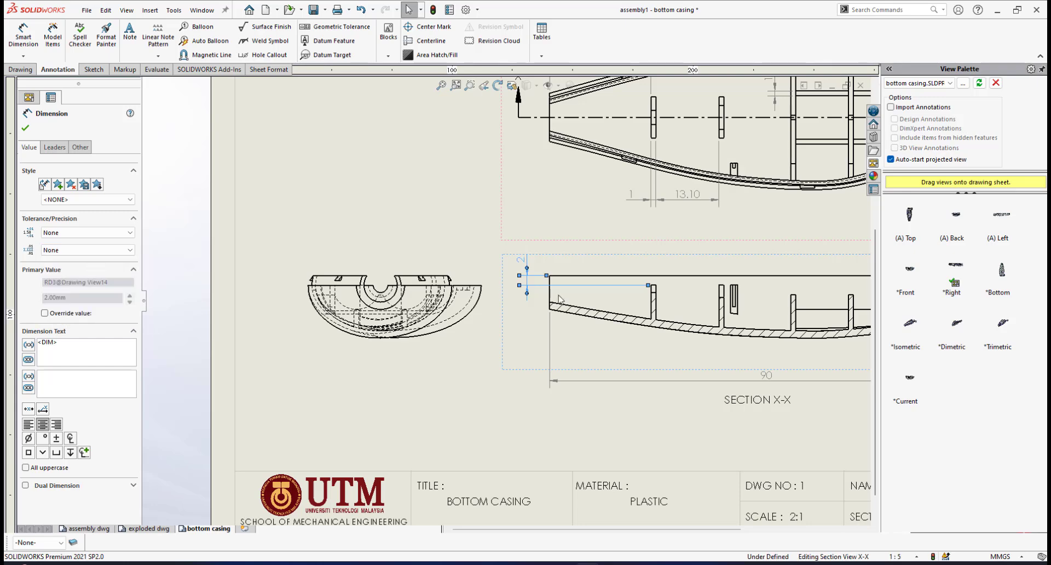
Examine the ribs, slotted tab and rear step in section X-X for depths that still need dimensions.
scroll(669, 327, up, 4)
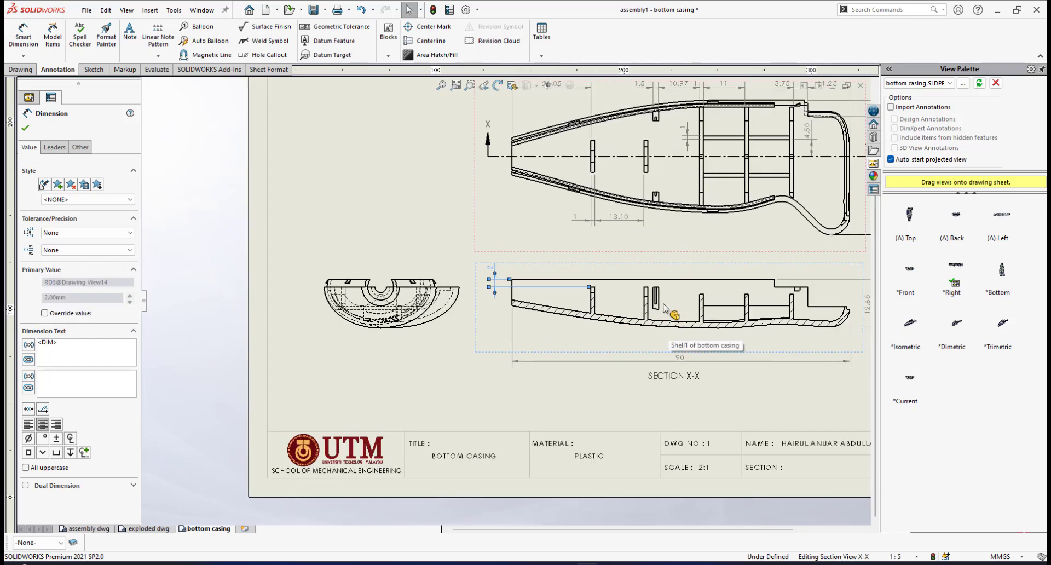
scroll(669, 312, down, 3)
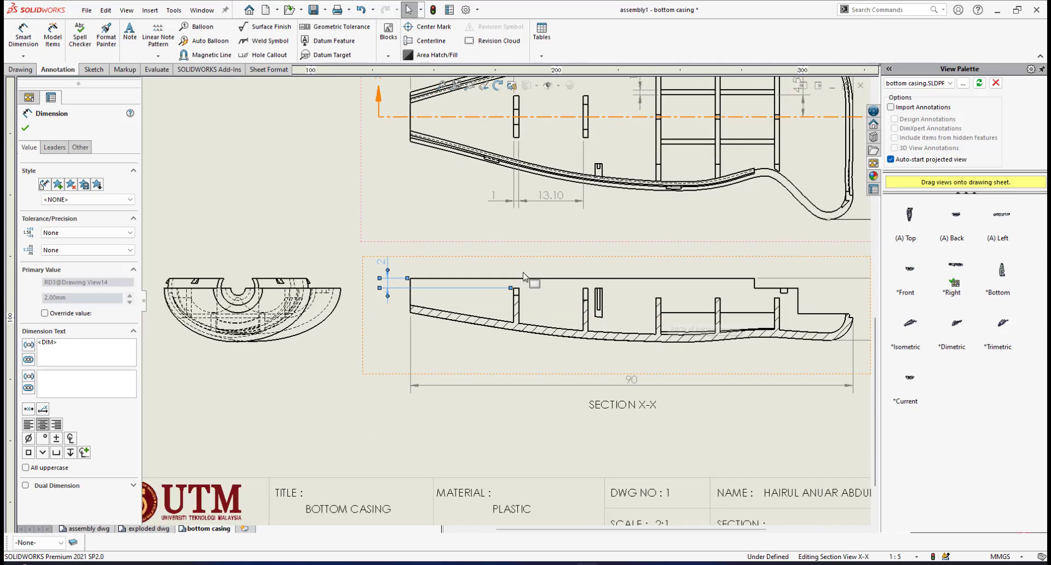
scroll(575, 300, down, 1)
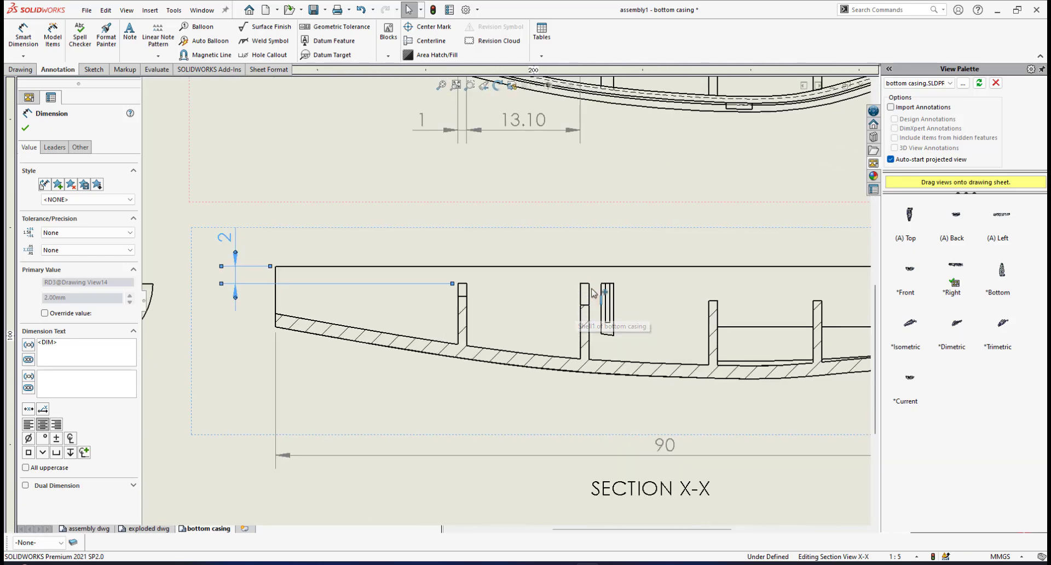
scroll(583, 311, down, 1)
scroll(575, 300, up, 2)
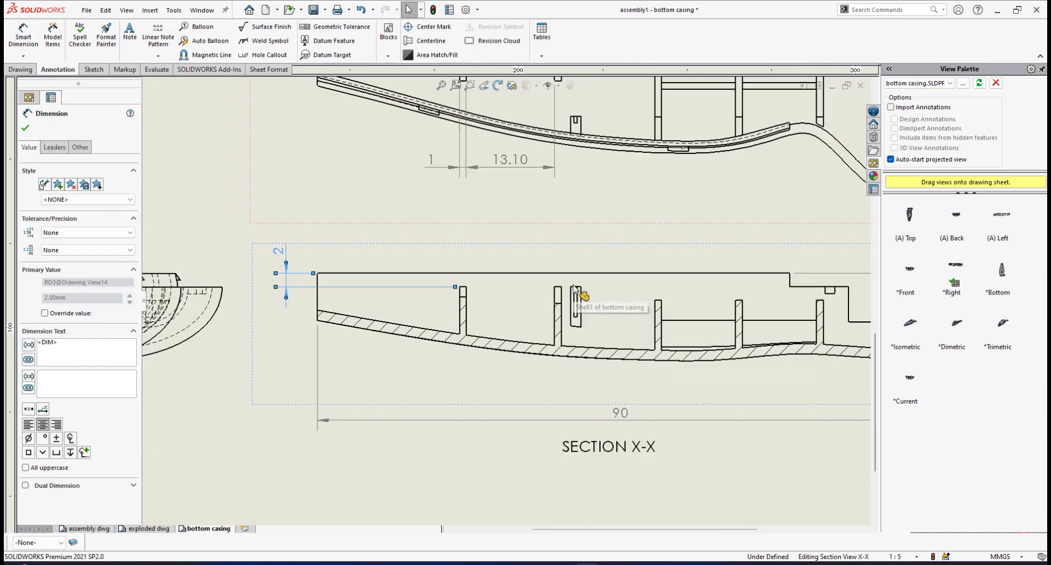
scroll(567, 301, down, 2)
scroll(542, 302, down, 1)
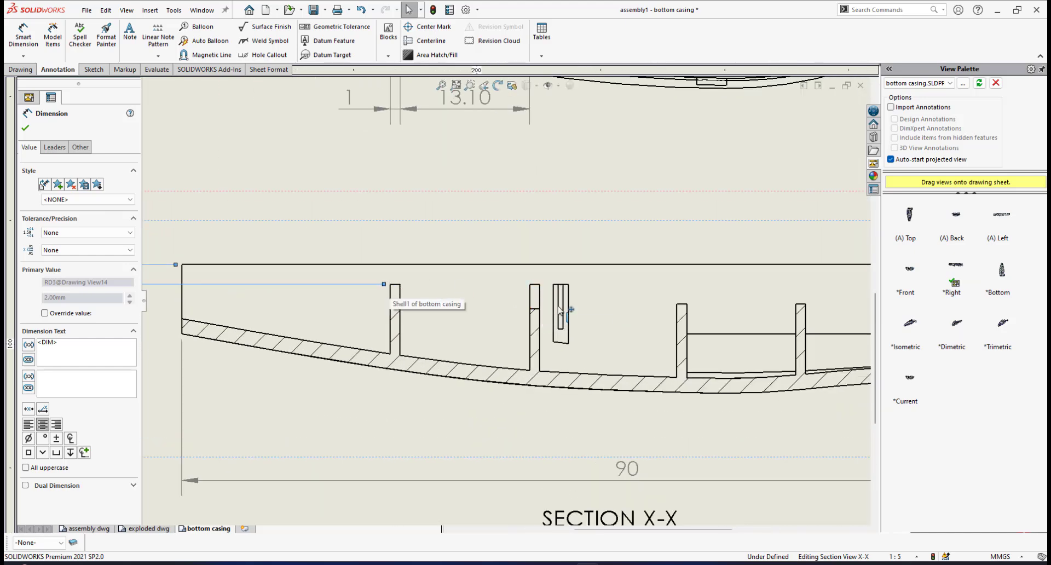
scroll(562, 309, up, 2)
scroll(544, 304, down, 3)
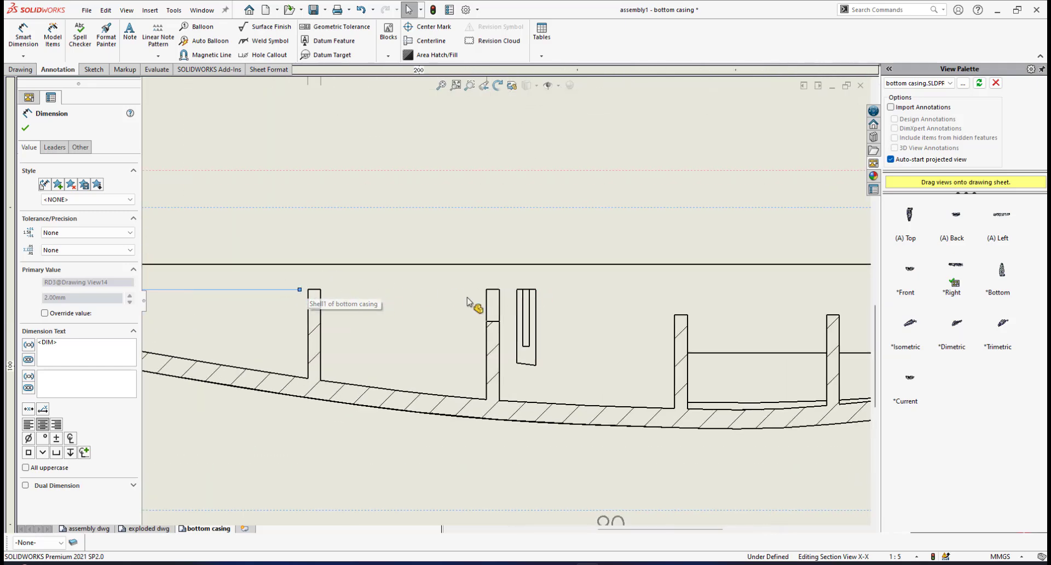
scroll(570, 322, up, 3)
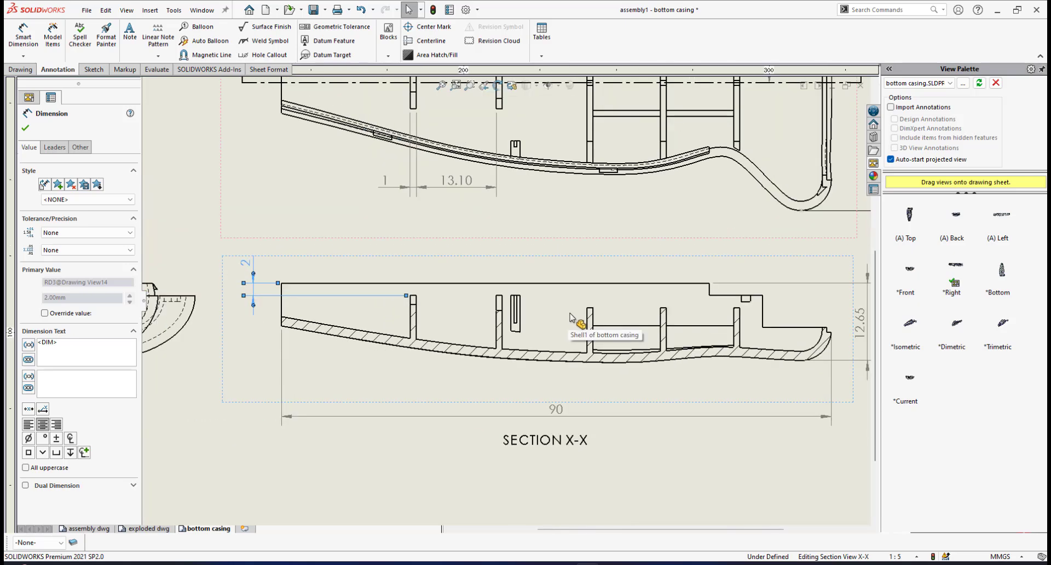
scroll(545, 320, down, 2)
scroll(542, 318, up, 2)
scroll(520, 307, down, 3)
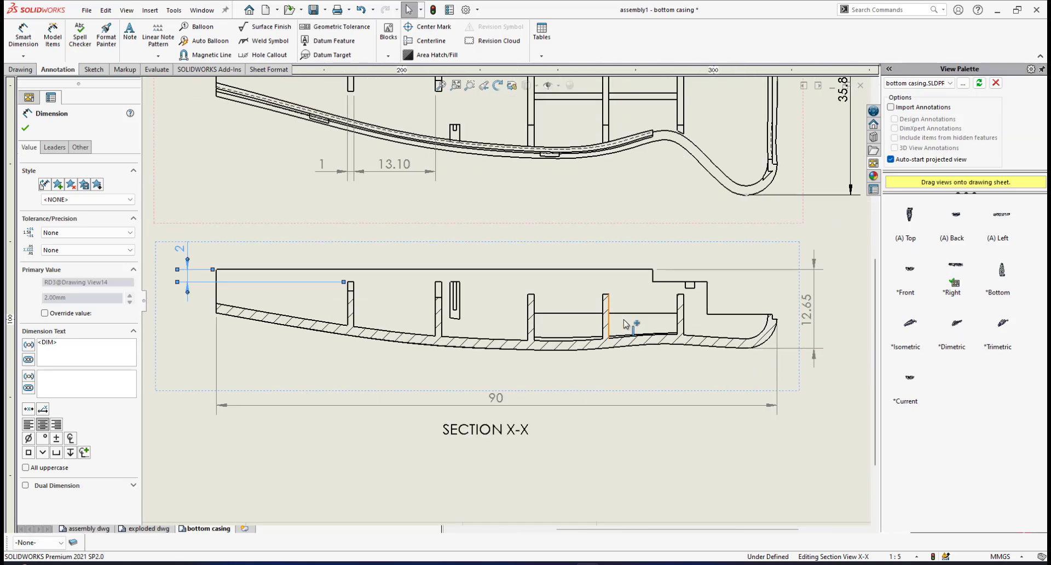
scroll(498, 293, up, 1)
scroll(509, 296, down, 3)
scroll(602, 285, up, 5)
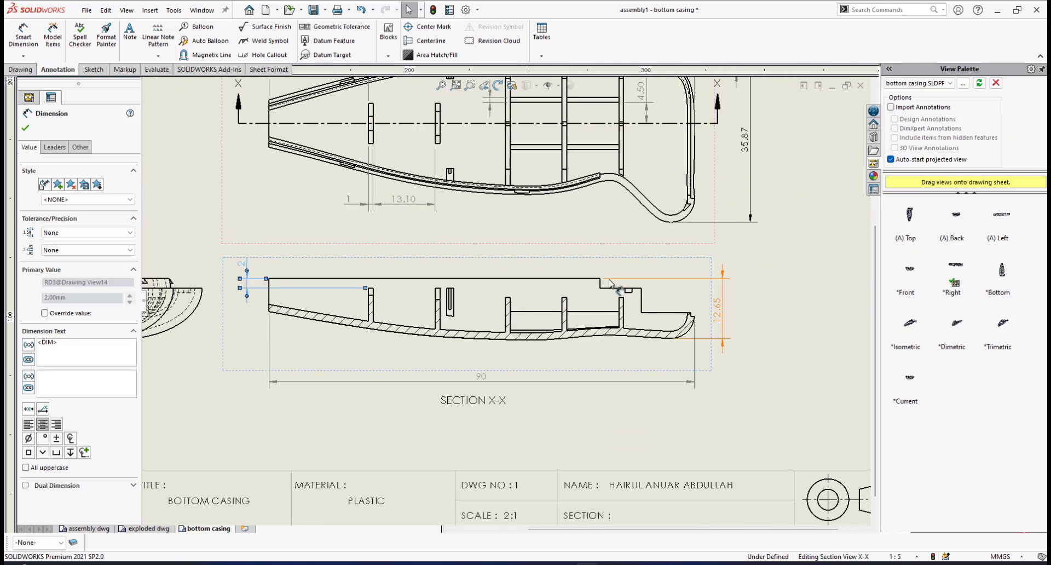
scroll(540, 320, down, 5)
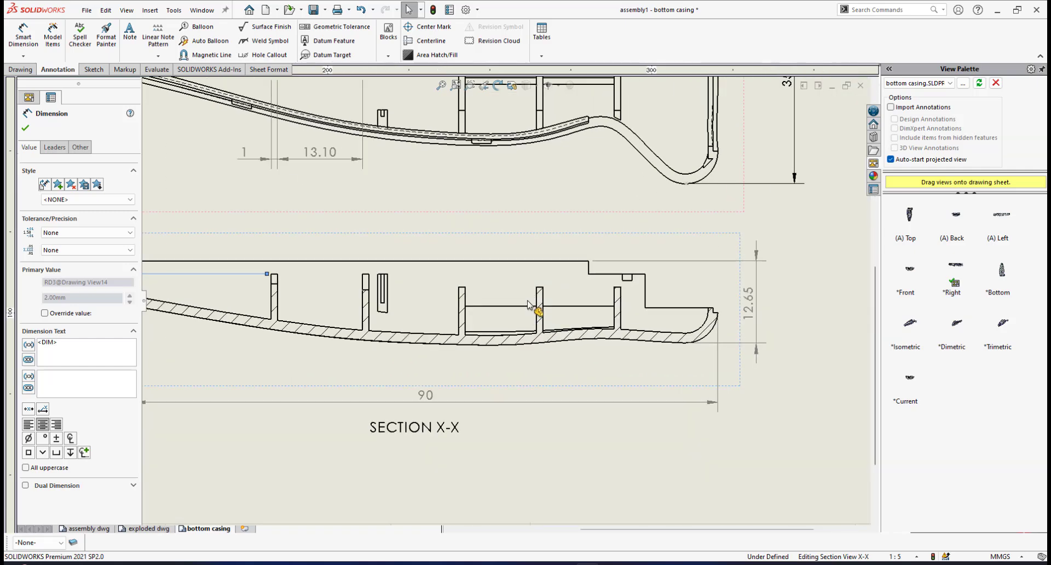
Dimension the vertical distance from the casing's top edge to the top of the middle crossed rib, placed beyond the section's rear end.
click(23, 34)
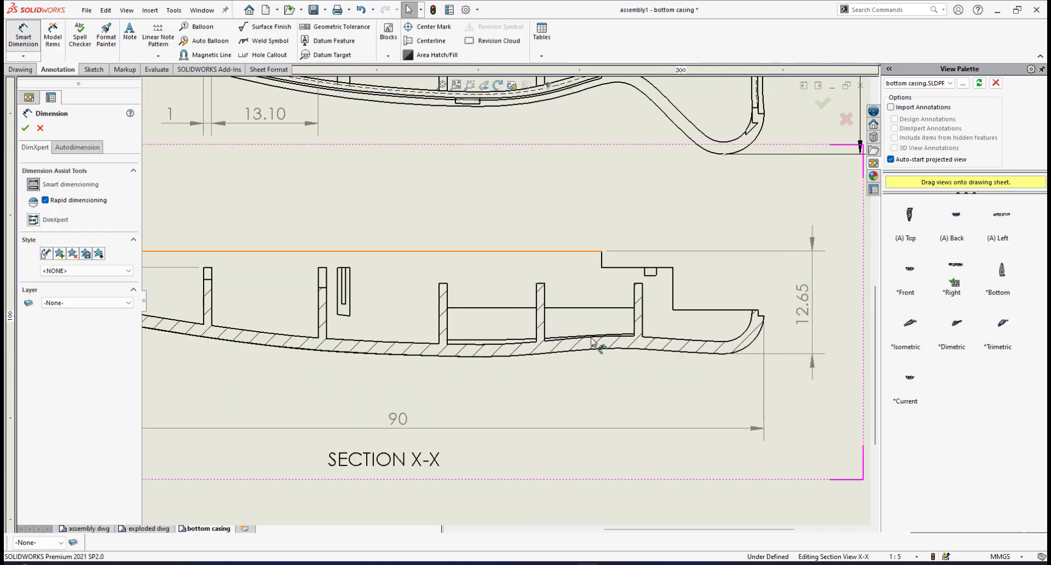
click(565, 252)
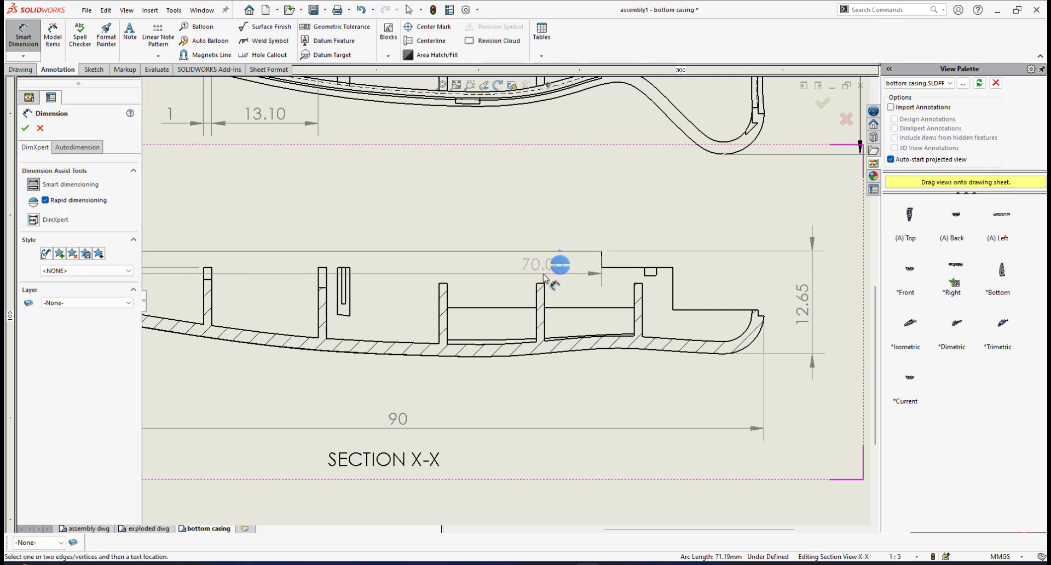
click(542, 286)
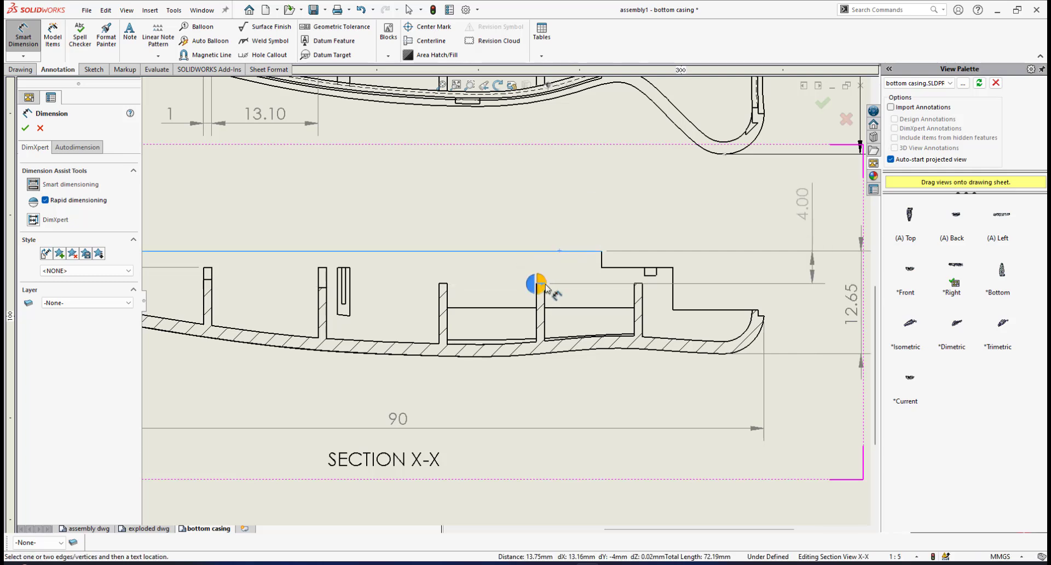
click(546, 284)
click(546, 284)
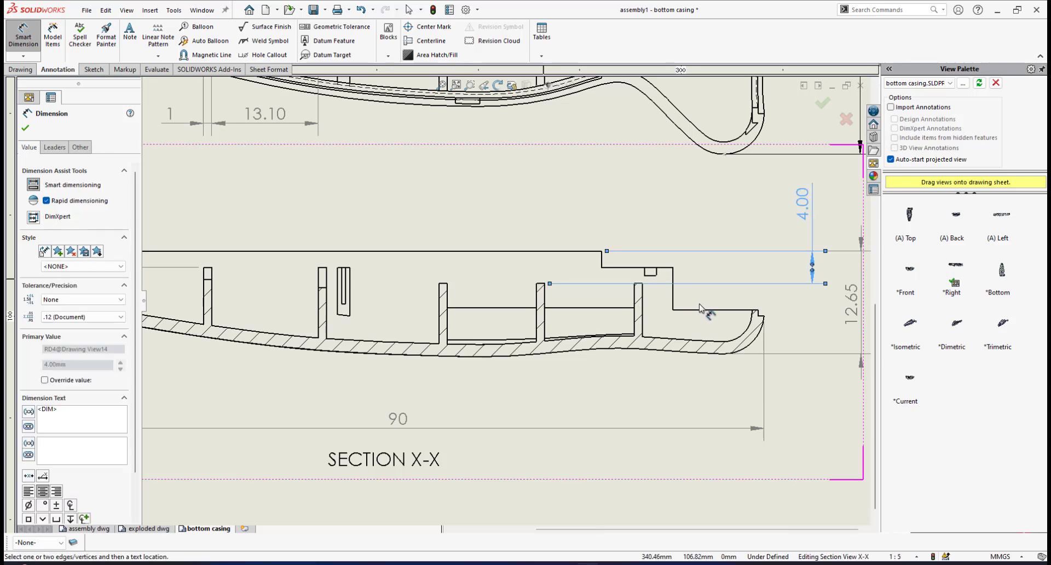
scroll(778, 320, up, 5)
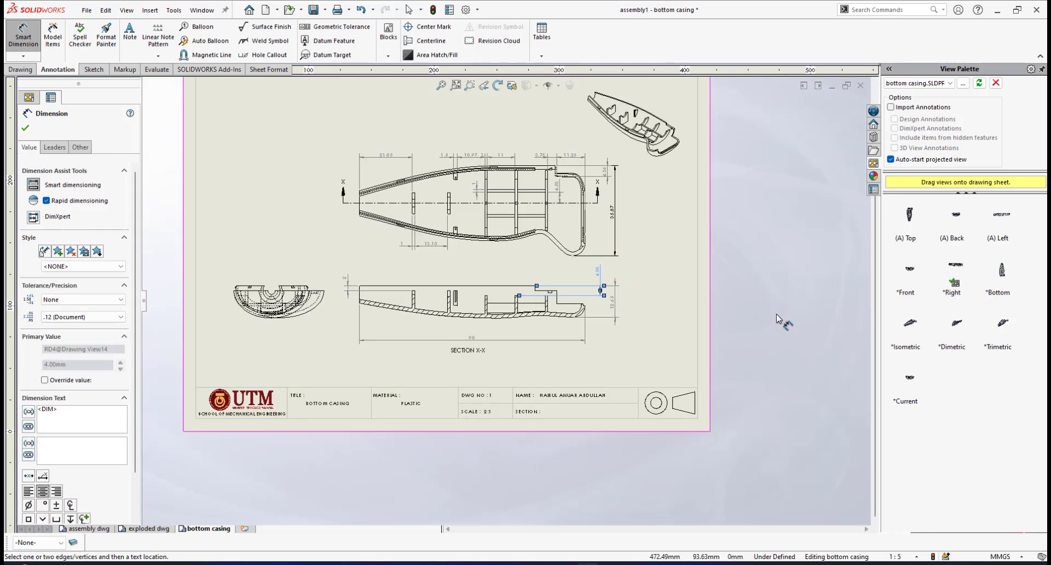
scroll(582, 290, down, 4)
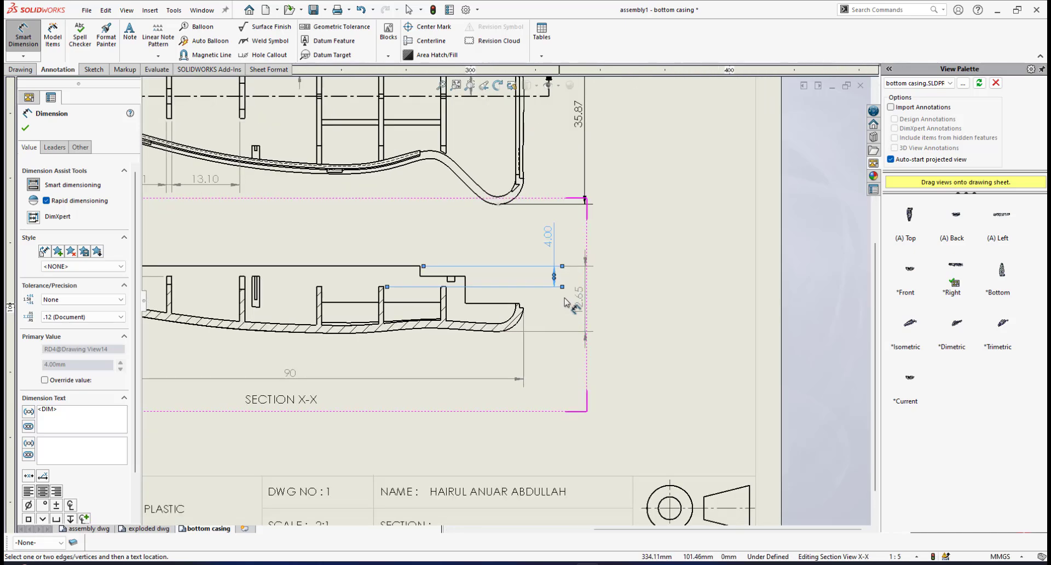
scroll(579, 294, down, 1)
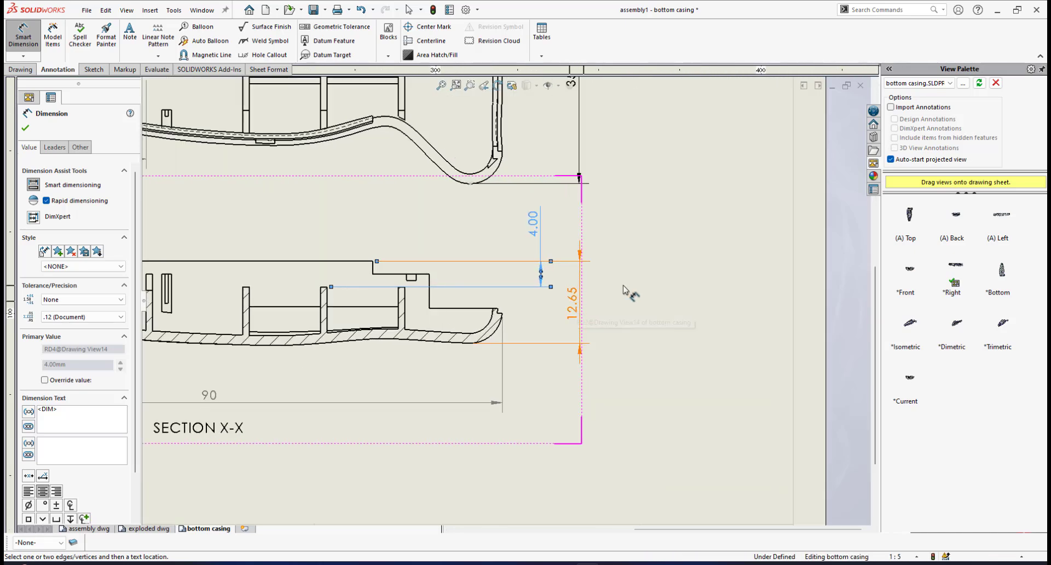
click(24, 131)
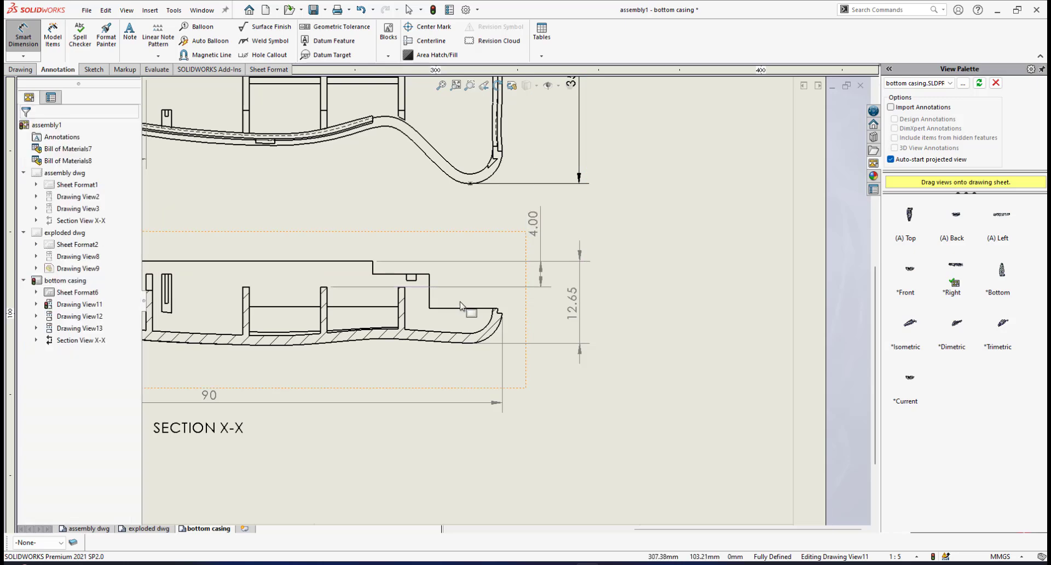
Shift the rear rib-depth dimension and bring the overall 12.65 height dimension closer beside it.
scroll(432, 291, down, 2)
drag(594, 207, 570, 229)
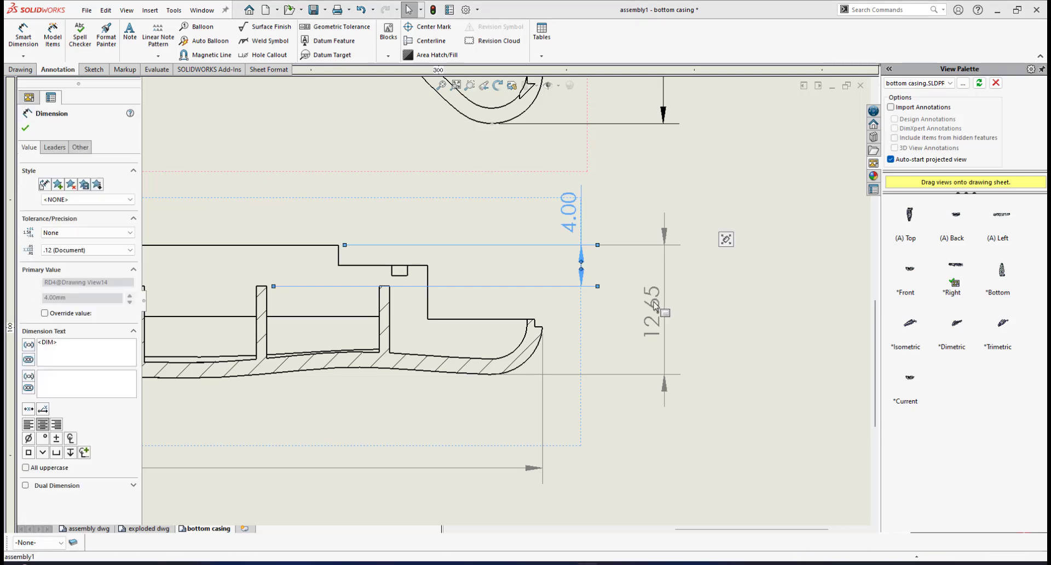
key(Escape)
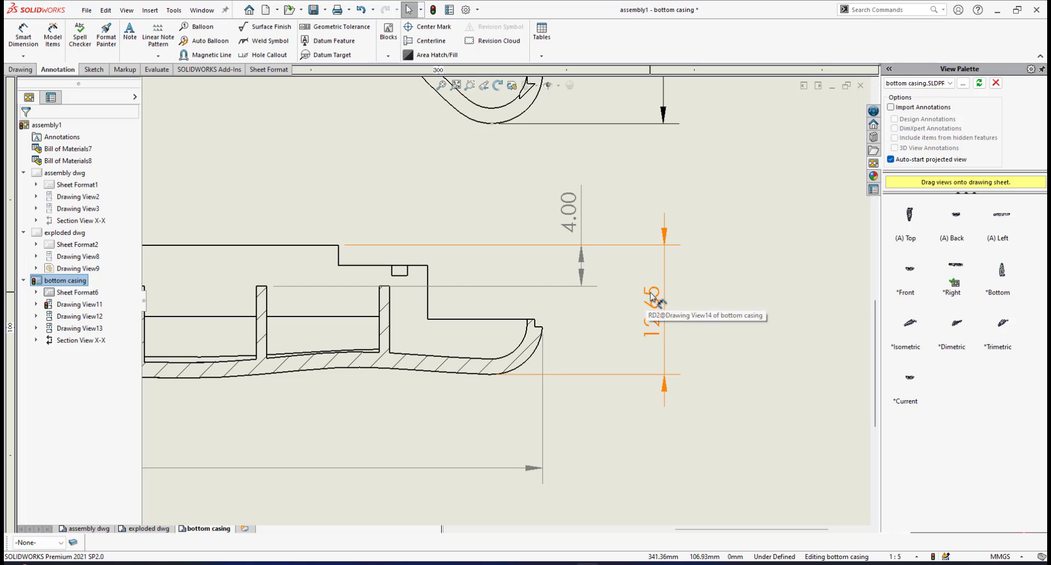
drag(662, 304, 614, 296)
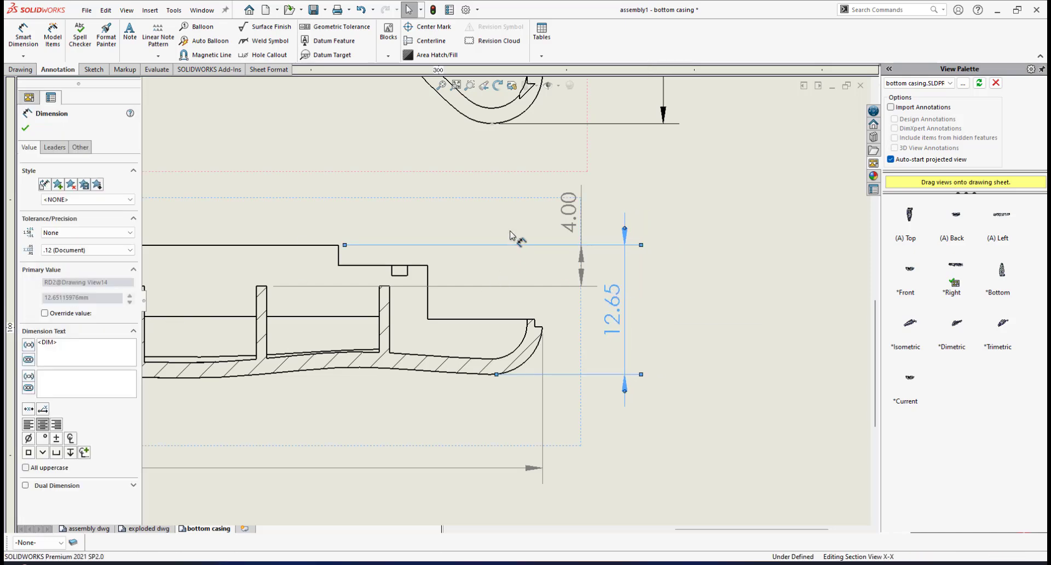
Set the rear rib-depth dimension's precision to None and move its text closer to the casing's top edge line.
click(569, 214)
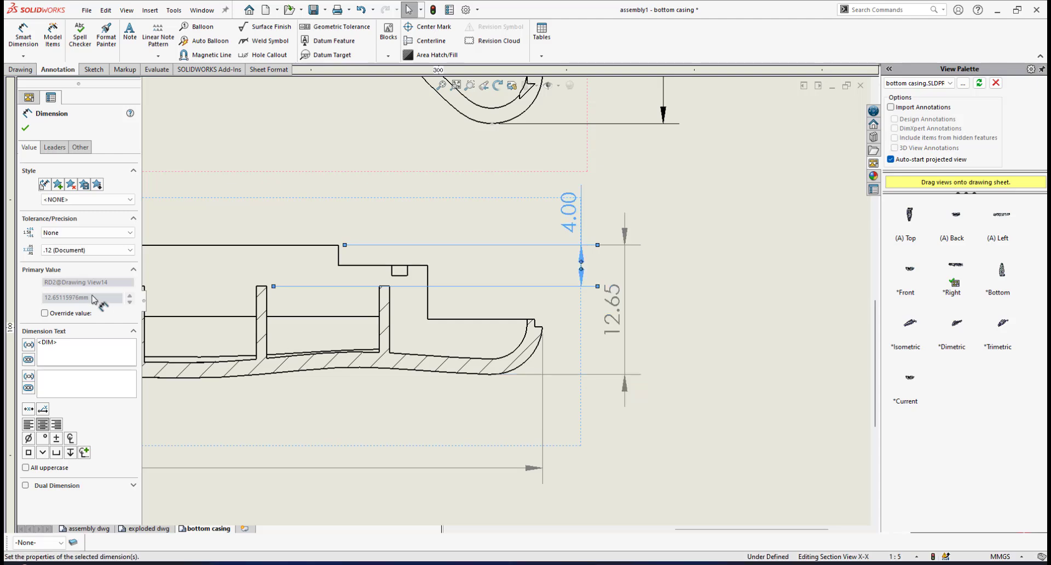
click(108, 250)
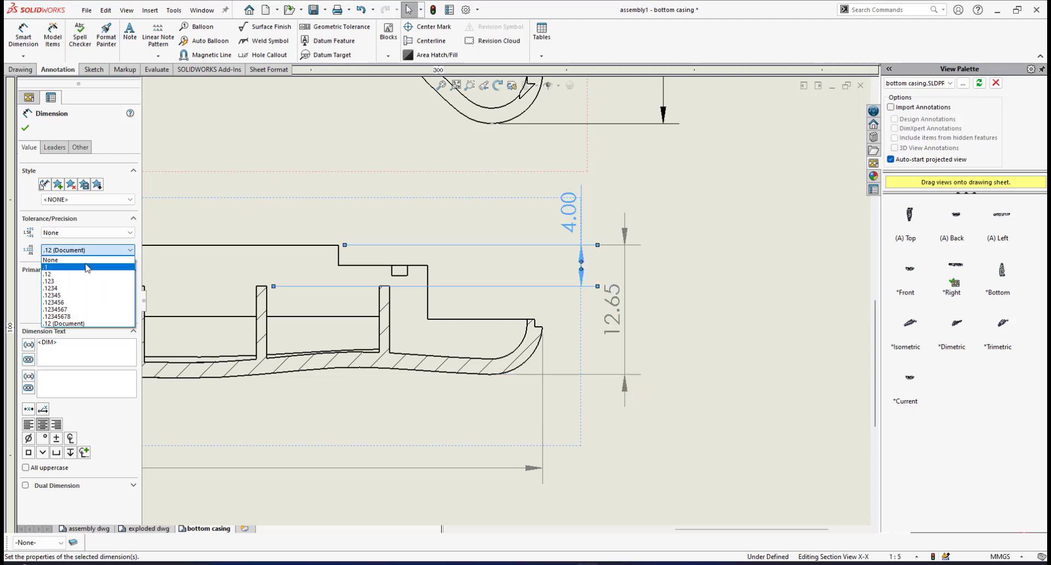
click(88, 260)
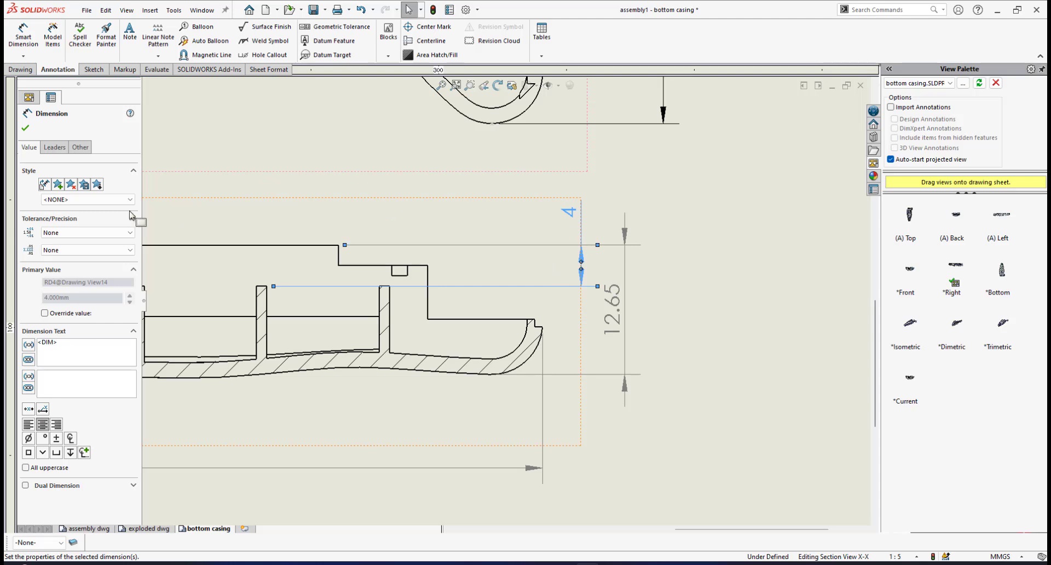
click(25, 129)
drag(569, 216, 571, 240)
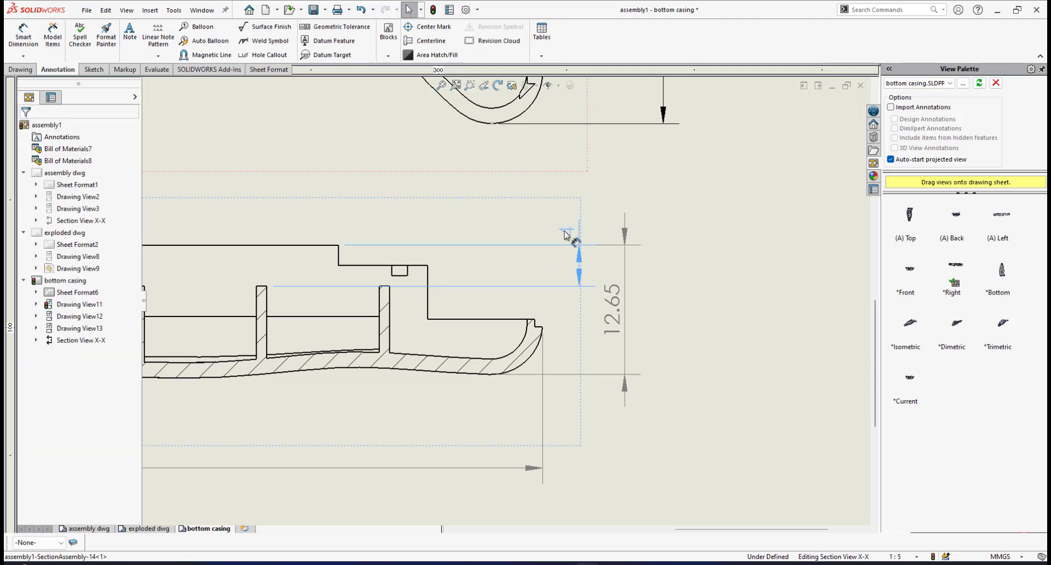
Set the rear rib-depth dimension's arrows outside its extension lines and centre its text between them.
click(579, 258)
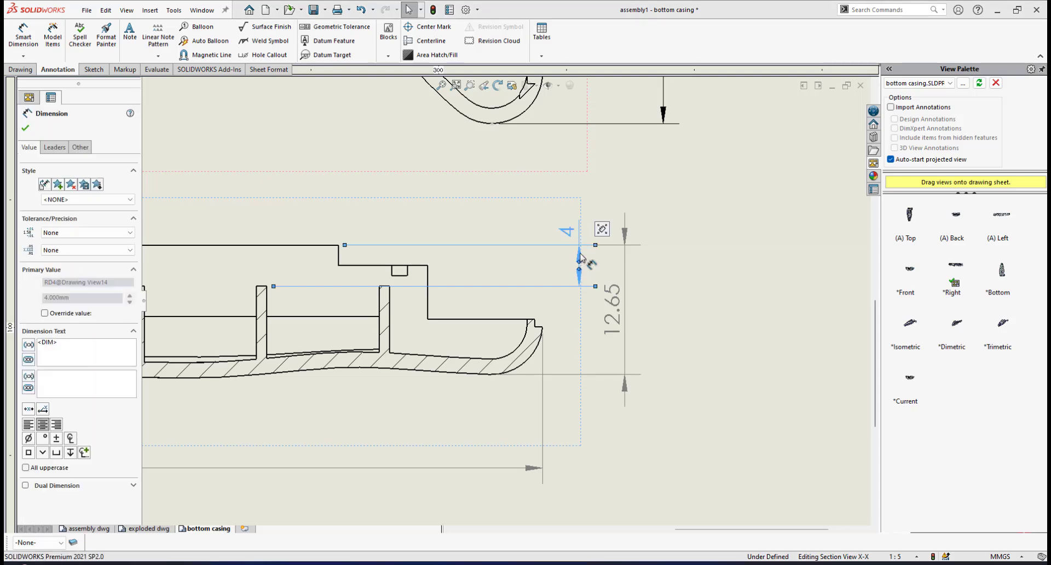
click(55, 148)
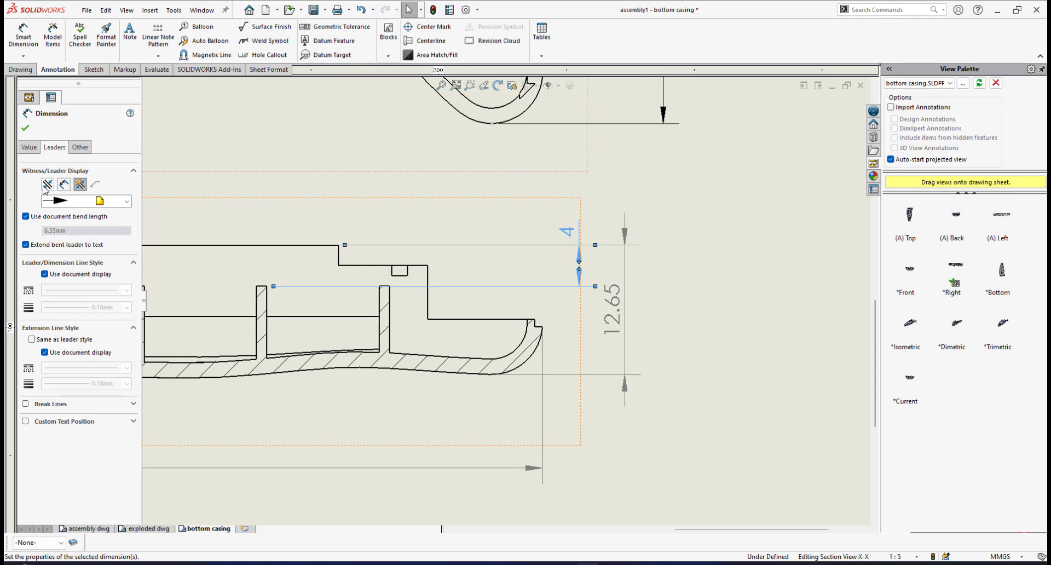
click(24, 130)
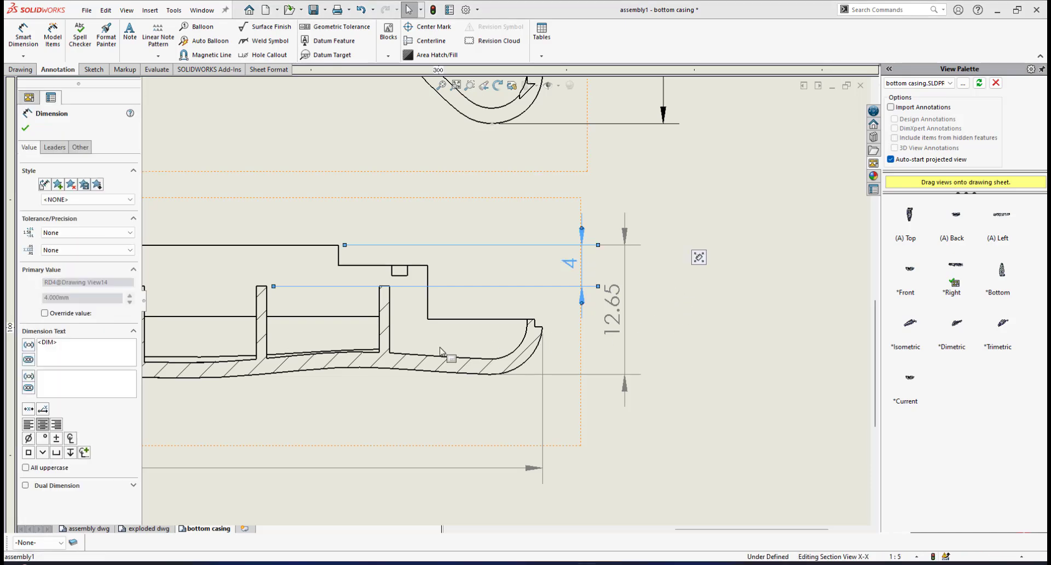
key(Escape)
Examine the crossed ribs in section X-X and the top view for rib depths that still need dimensions.
scroll(446, 348, up, 5)
scroll(447, 344, up, 2)
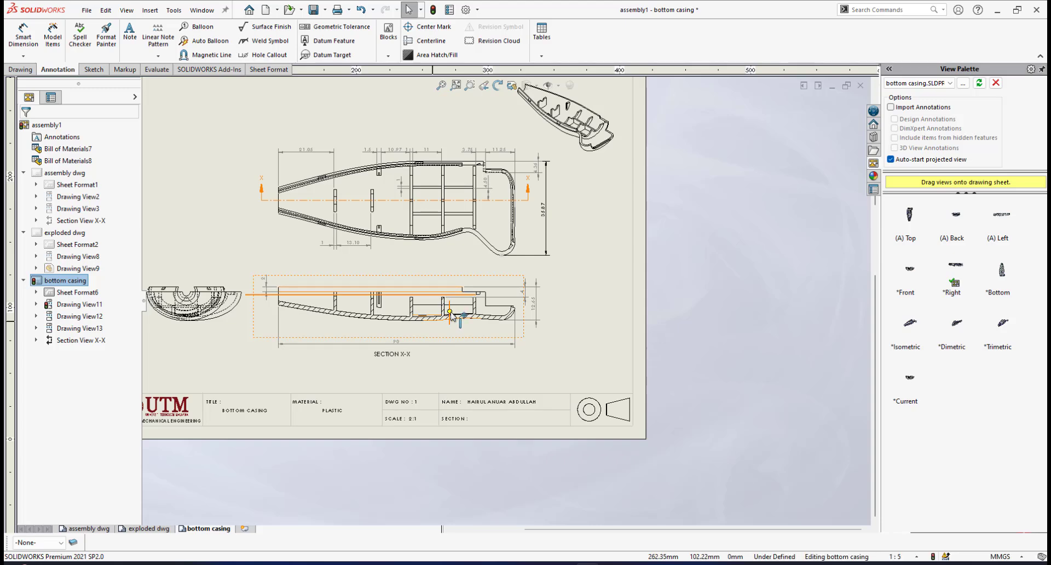
scroll(460, 306, down, 5)
scroll(465, 280, down, 1)
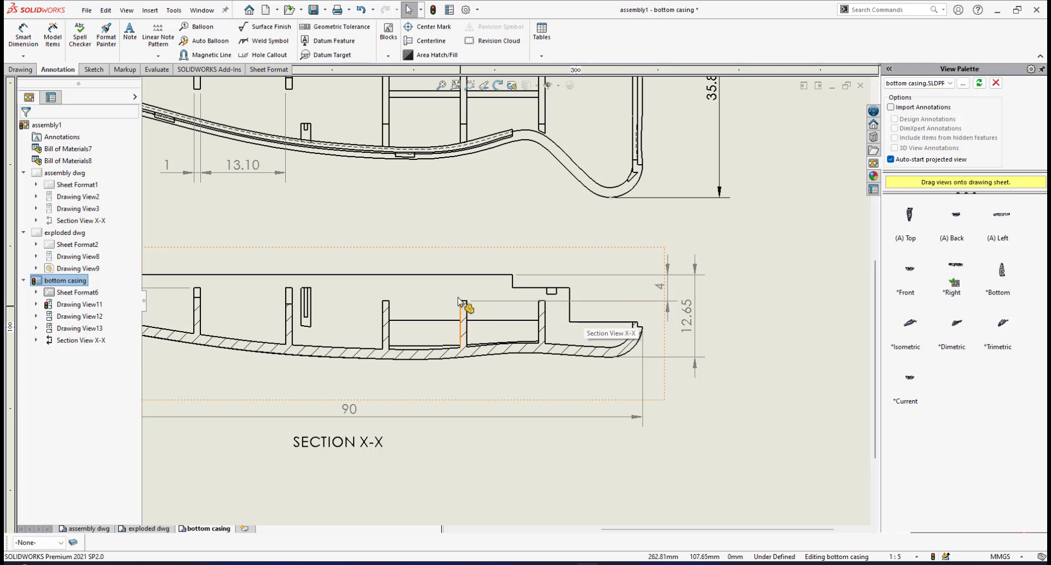
scroll(471, 298, up, 3)
scroll(459, 332, down, 3)
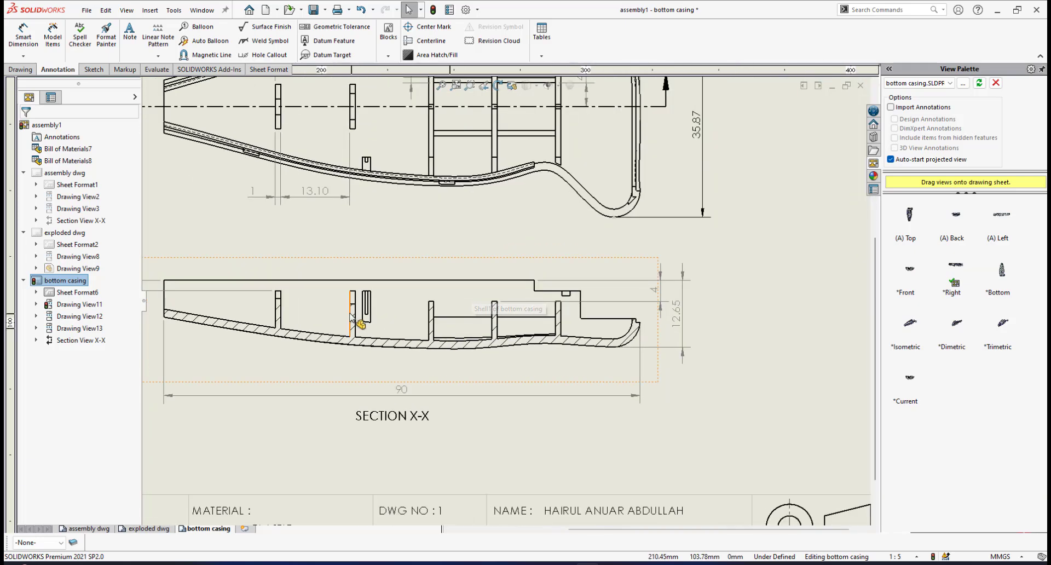
scroll(351, 315, down, 1)
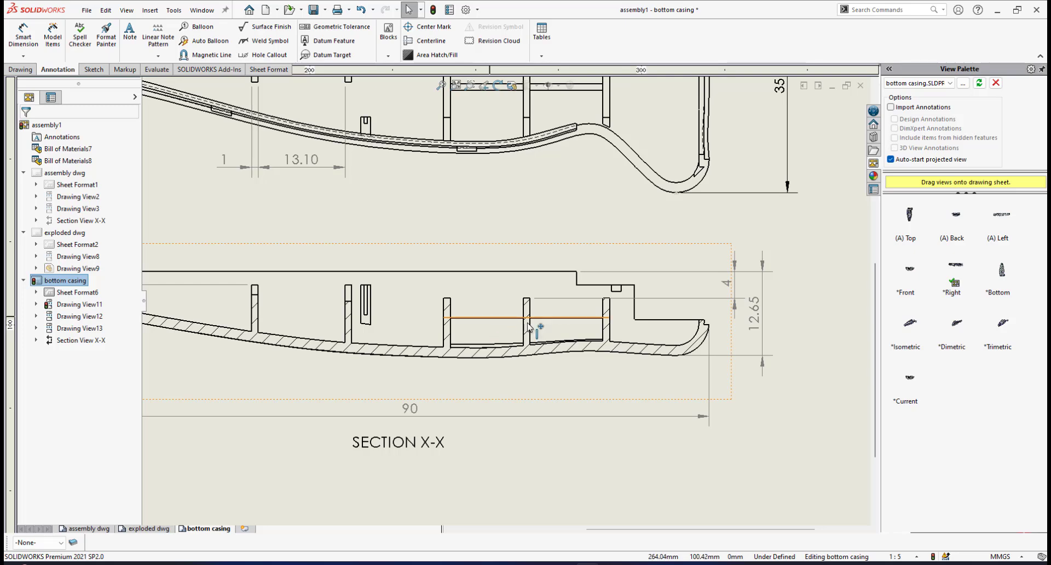
scroll(536, 327, up, 3)
scroll(525, 314, down, 4)
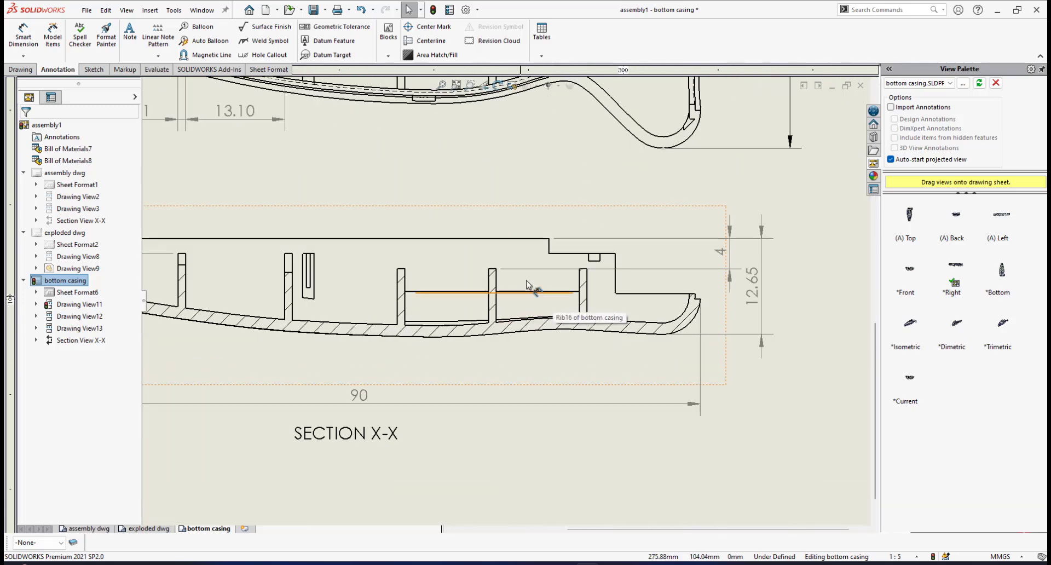
scroll(498, 176, up, 2)
scroll(504, 181, down, 2)
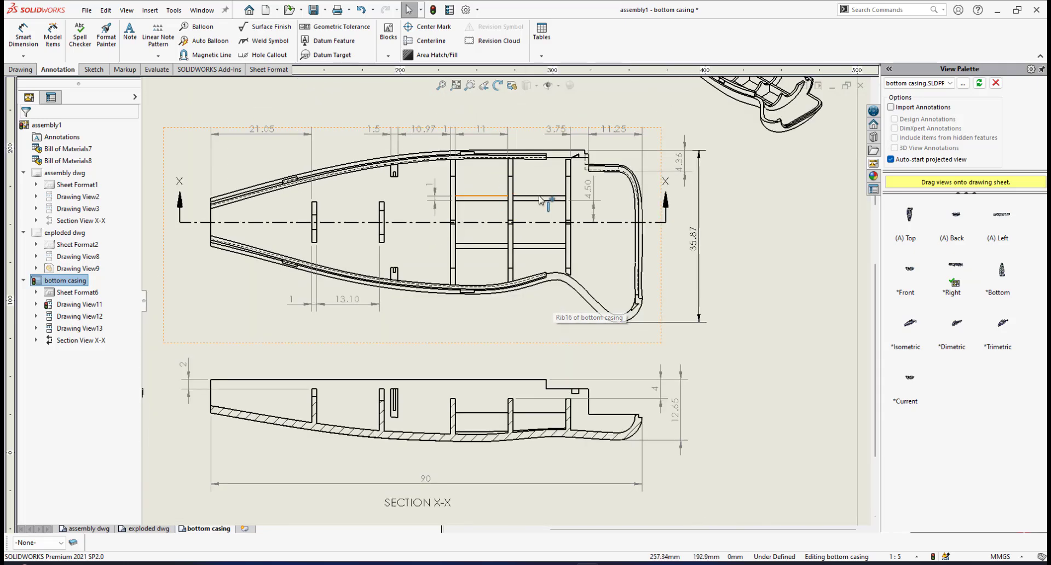
scroll(534, 416, down, 4)
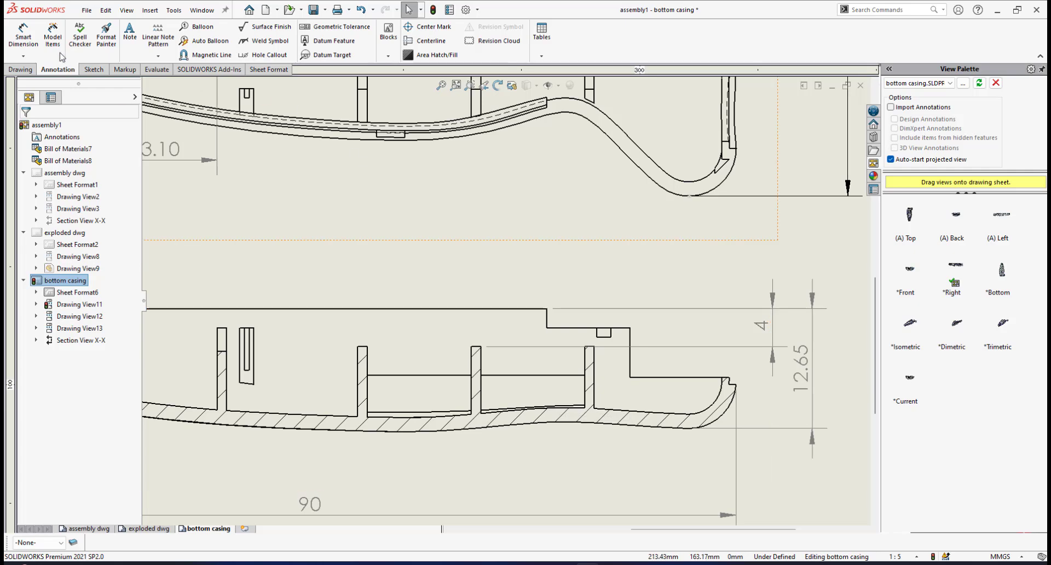
Dimension the vertical distance from the casing's top edge to the lengthwise rib's top edge in section X-X, with precision None.
click(23, 34)
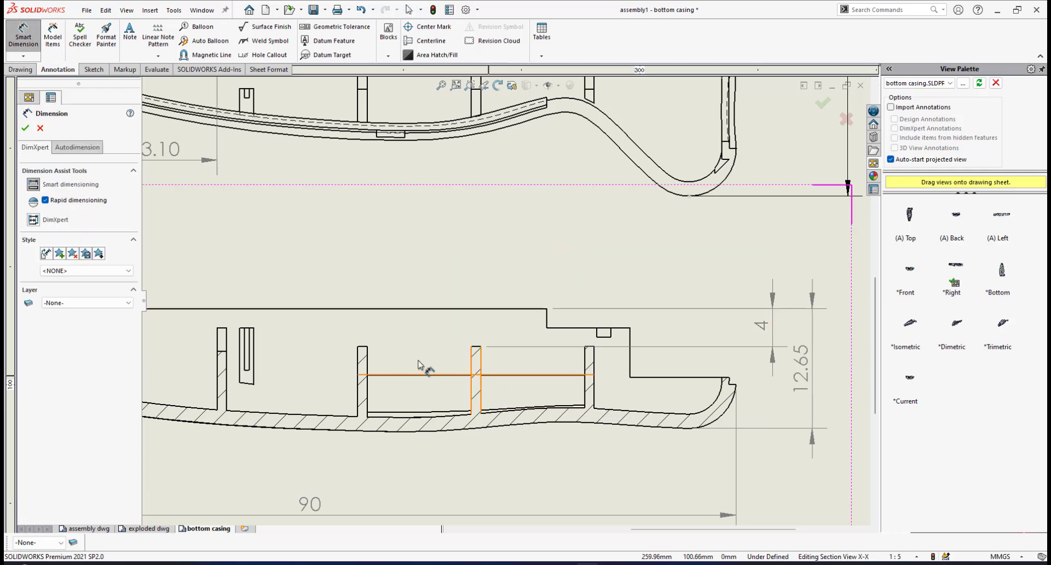
click(425, 309)
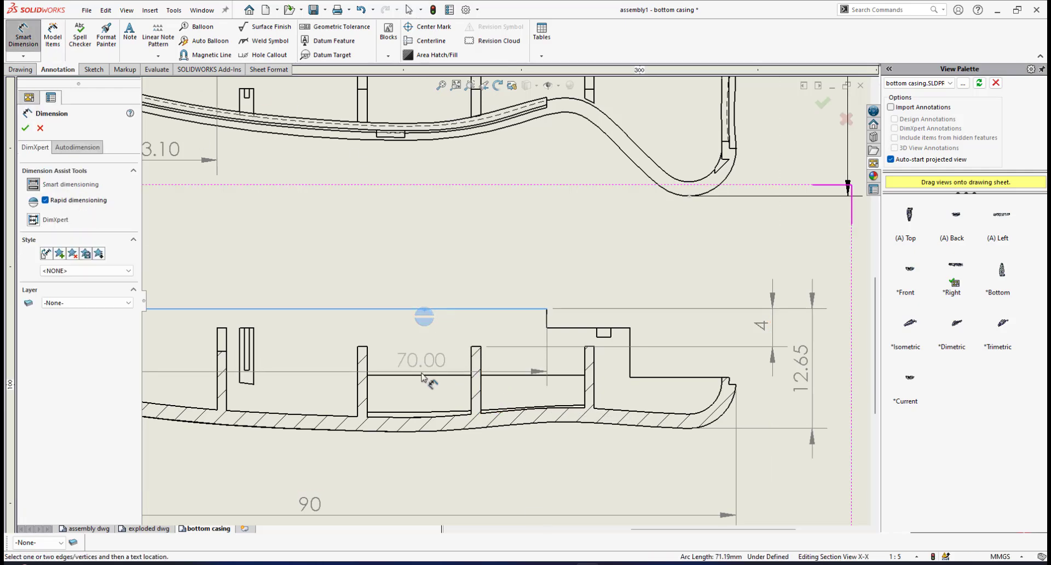
click(423, 376)
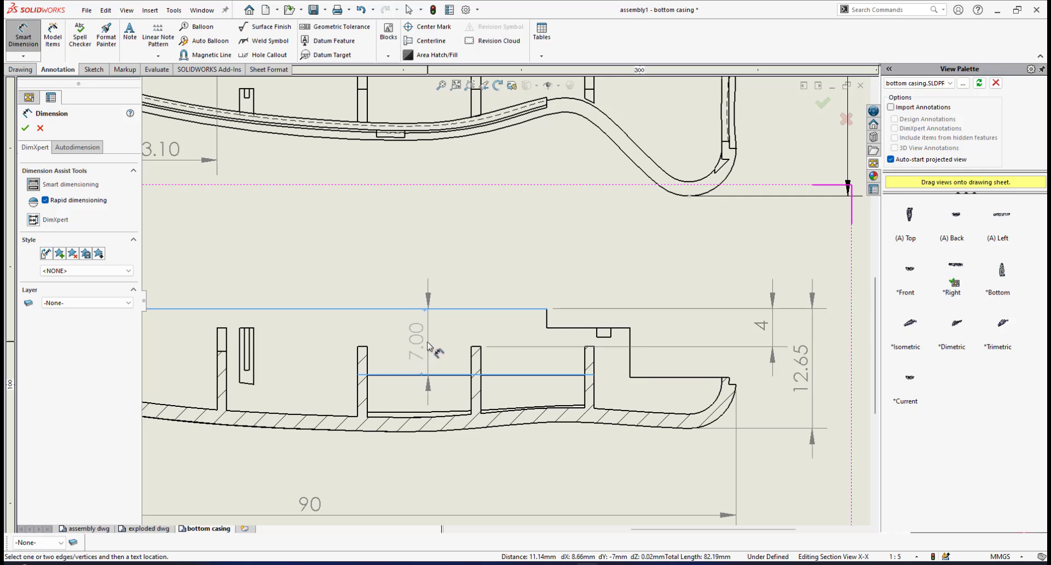
click(430, 348)
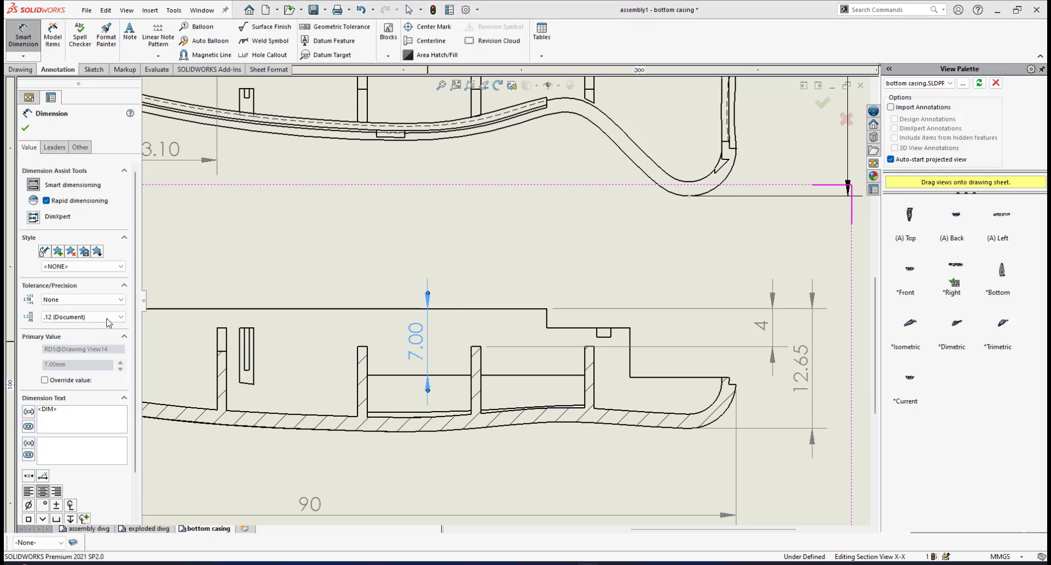
click(81, 317)
click(79, 327)
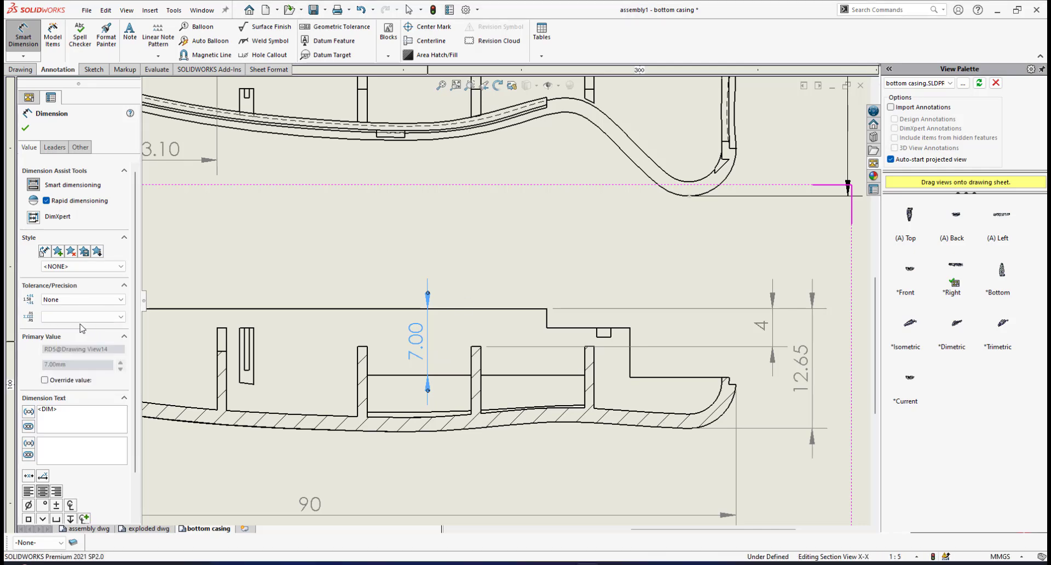
click(25, 129)
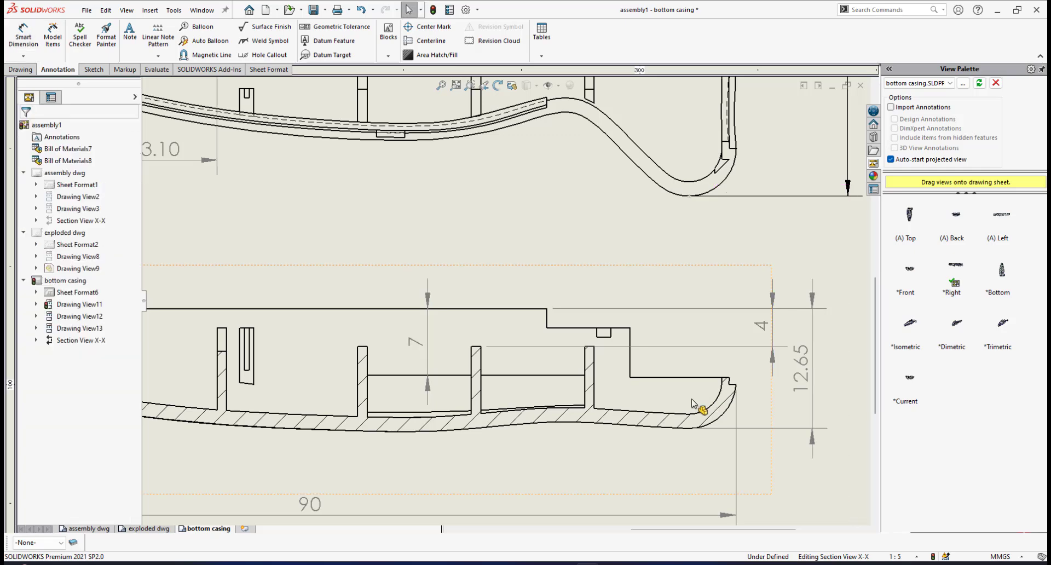
Review the top view, end view and section X-X across the sheet for missing dimensions.
scroll(611, 408, up, 5)
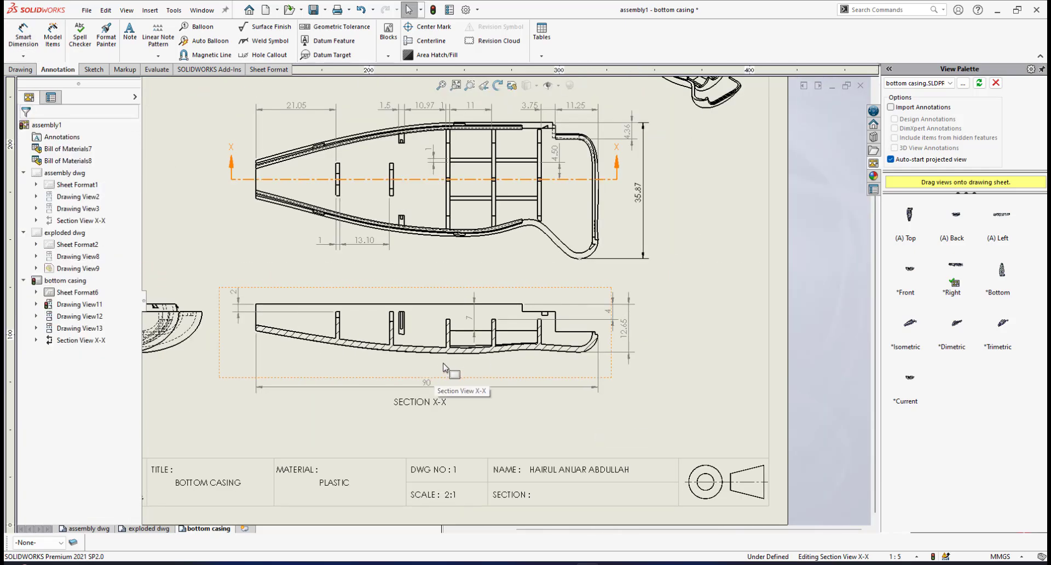
scroll(437, 344, up, 2)
scroll(437, 339, down, 2)
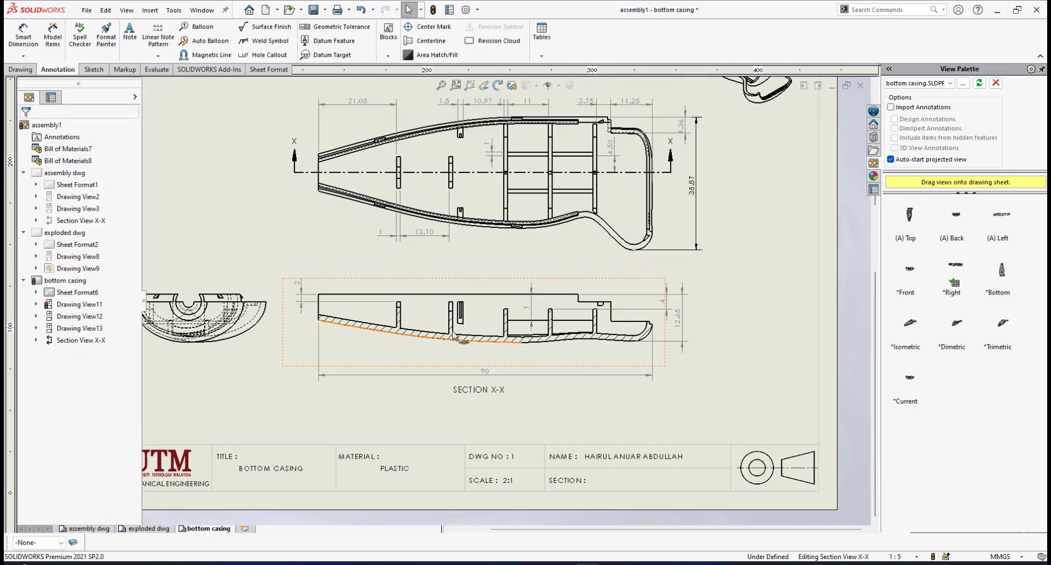
scroll(456, 280, up, 3)
scroll(383, 253, down, 1)
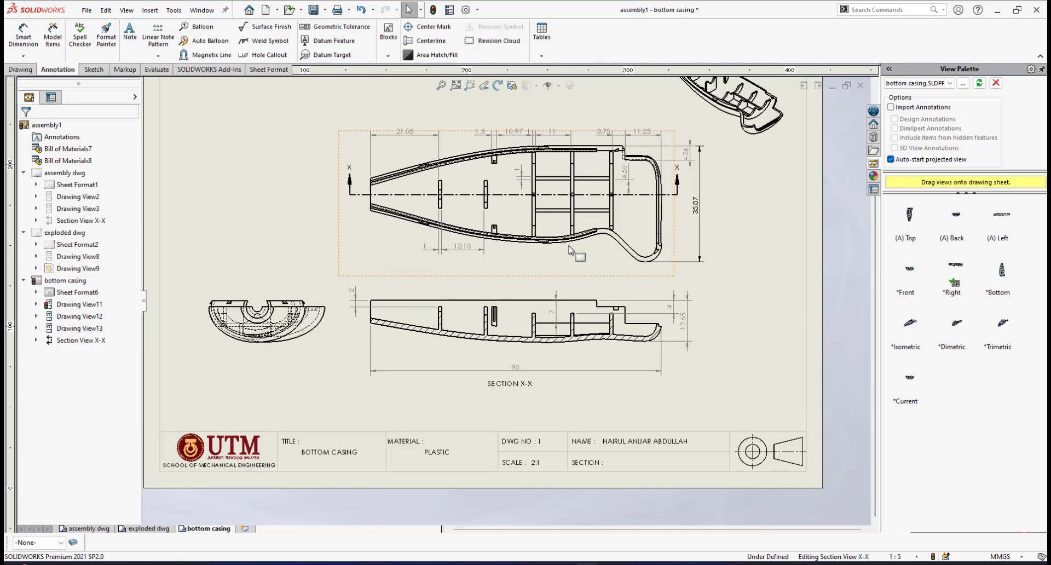
scroll(569, 249, down, 1)
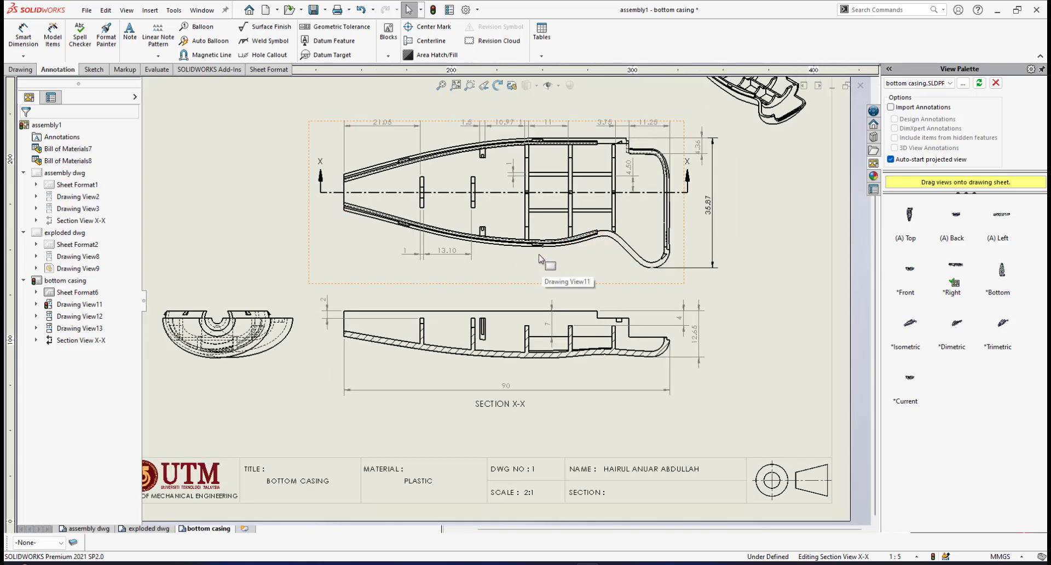
scroll(556, 273, down, 1)
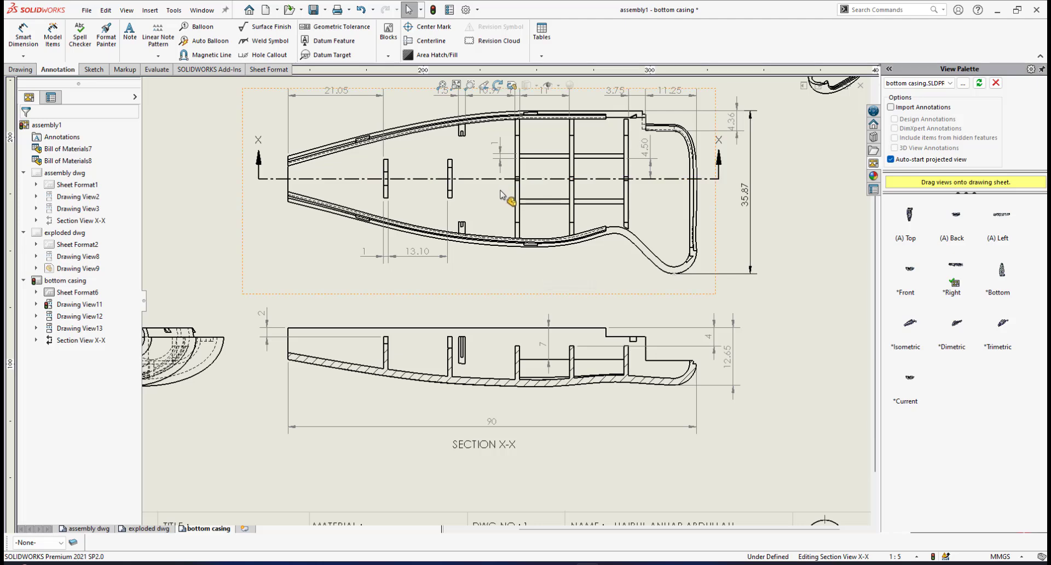
scroll(468, 252, up, 2)
scroll(469, 230, down, 1)
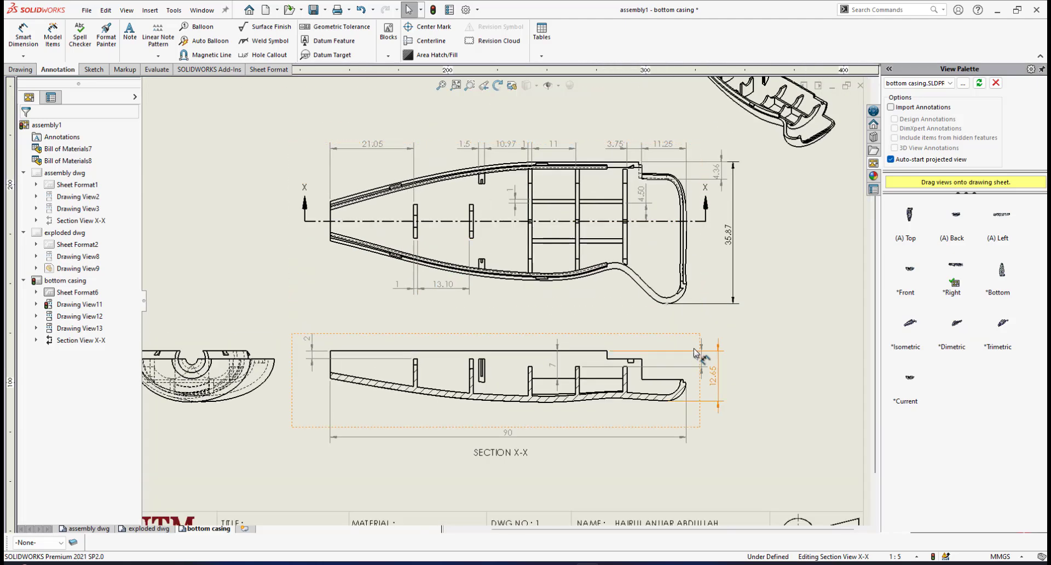
scroll(602, 339, up, 1)
scroll(378, 347, up, 1)
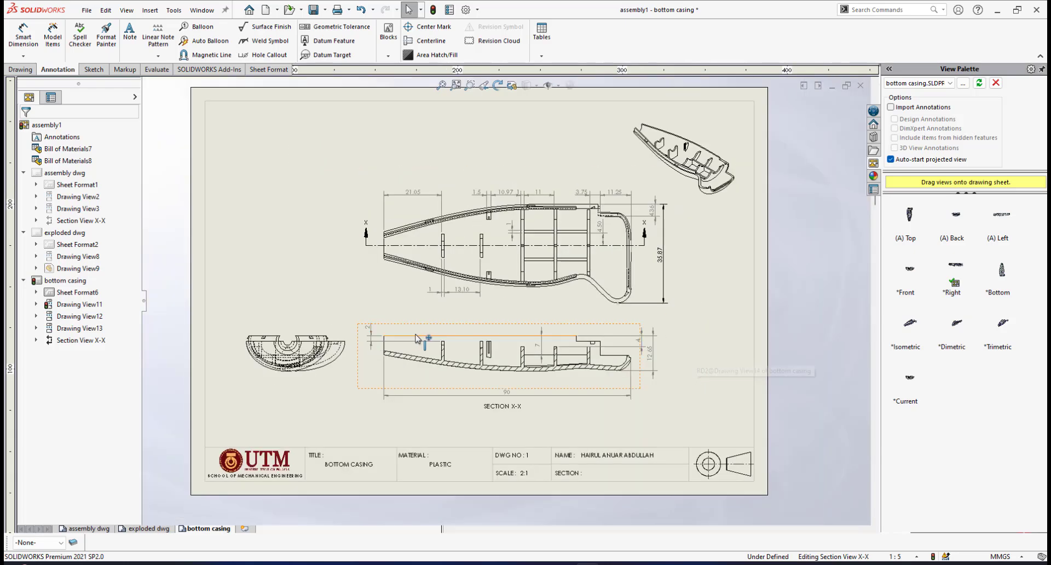
scroll(454, 342, down, 1)
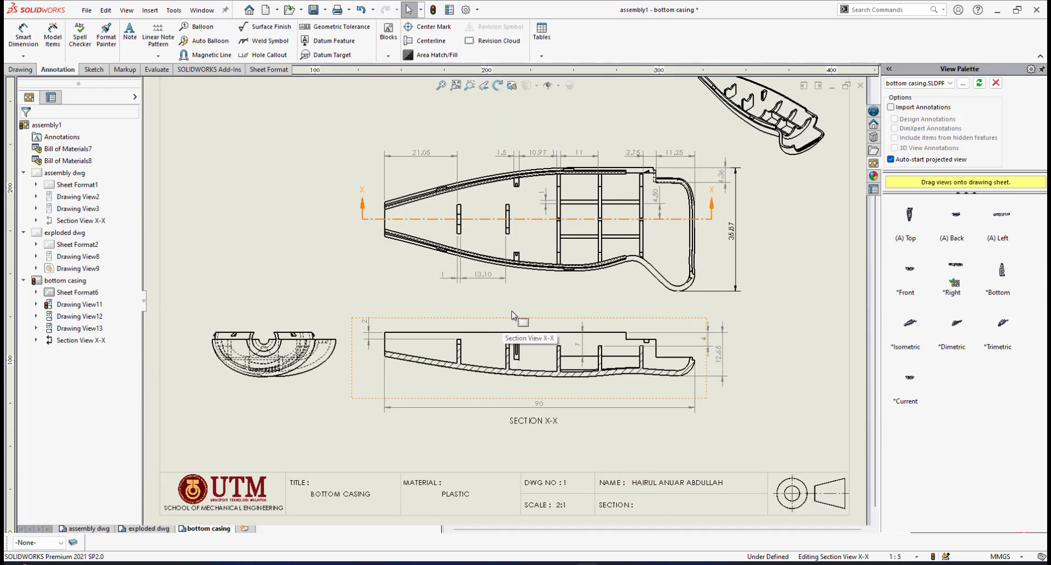
scroll(716, 157, up, 1)
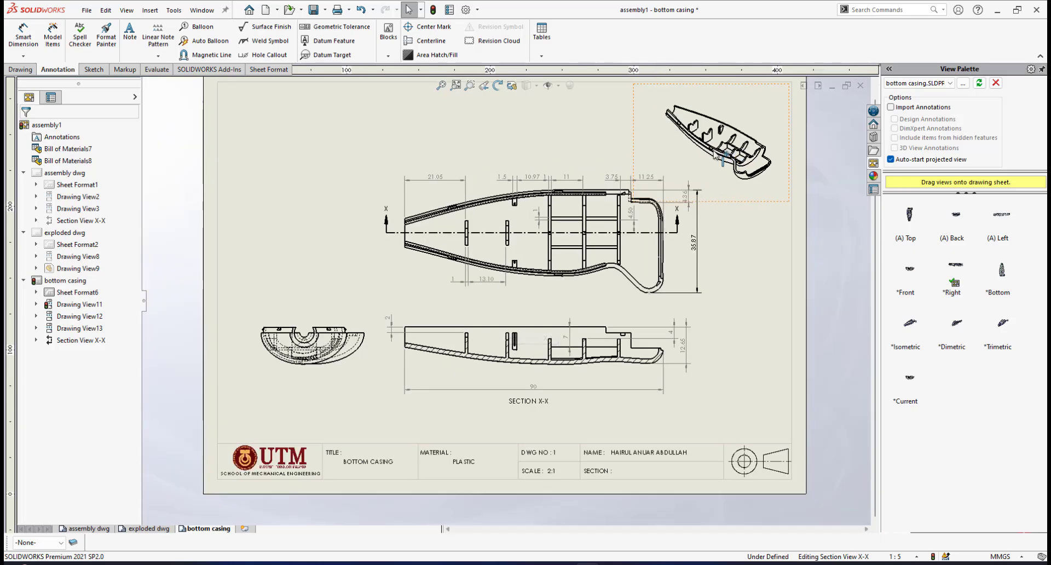
Examine the ribs' curved cutouts in the isometric view and the matching arcs and hidden edges in the end view.
scroll(716, 157, down, 4)
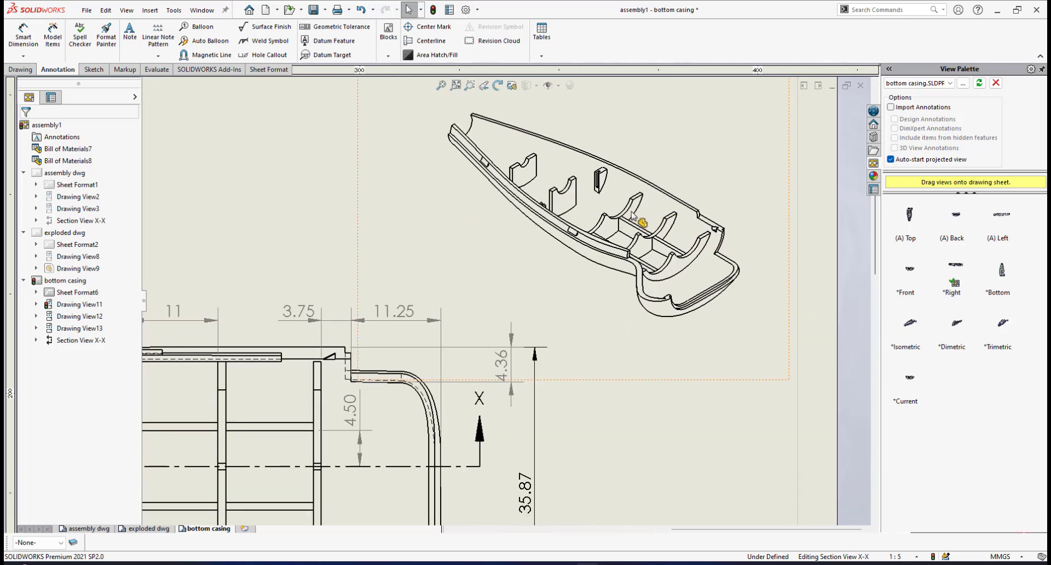
scroll(633, 215, down, 2)
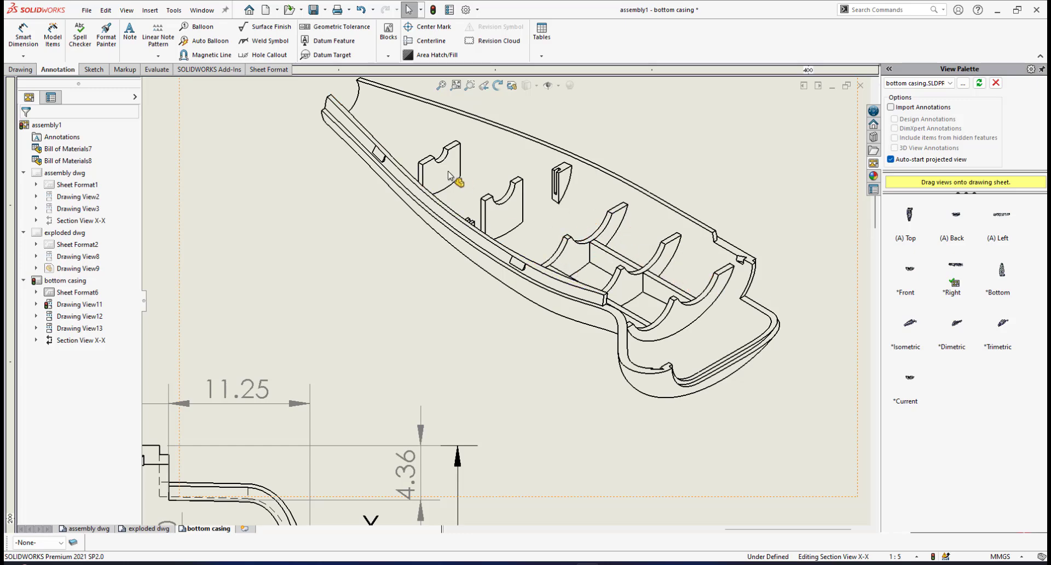
scroll(449, 175, down, 1)
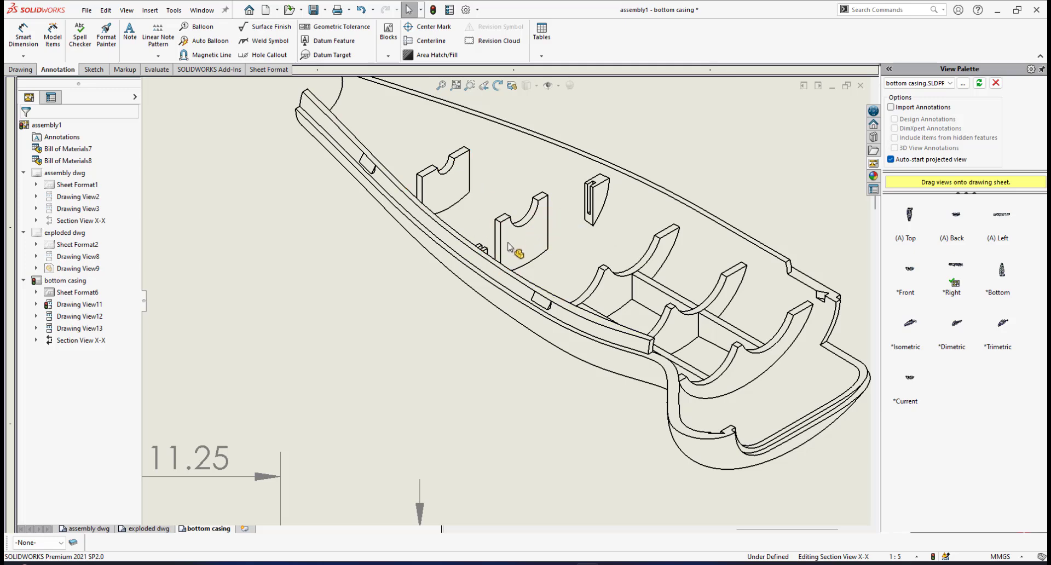
scroll(508, 246, up, 6)
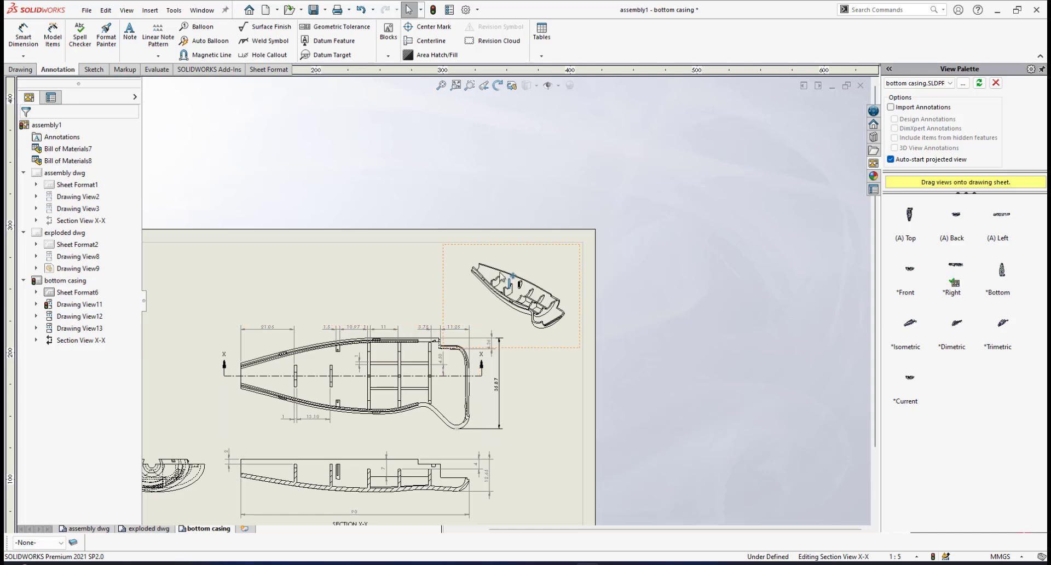
scroll(512, 276, down, 8)
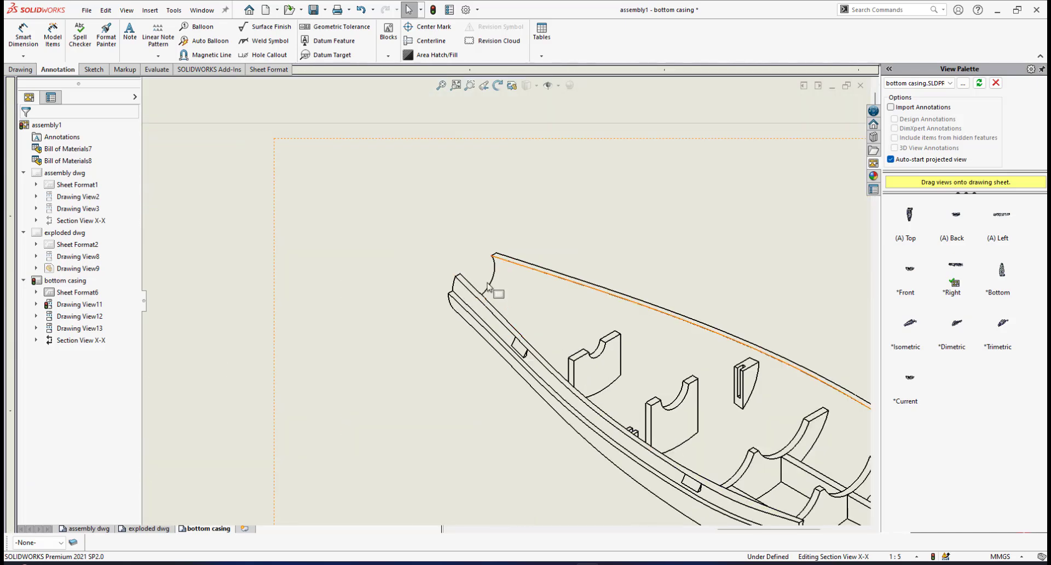
scroll(468, 359, up, 9)
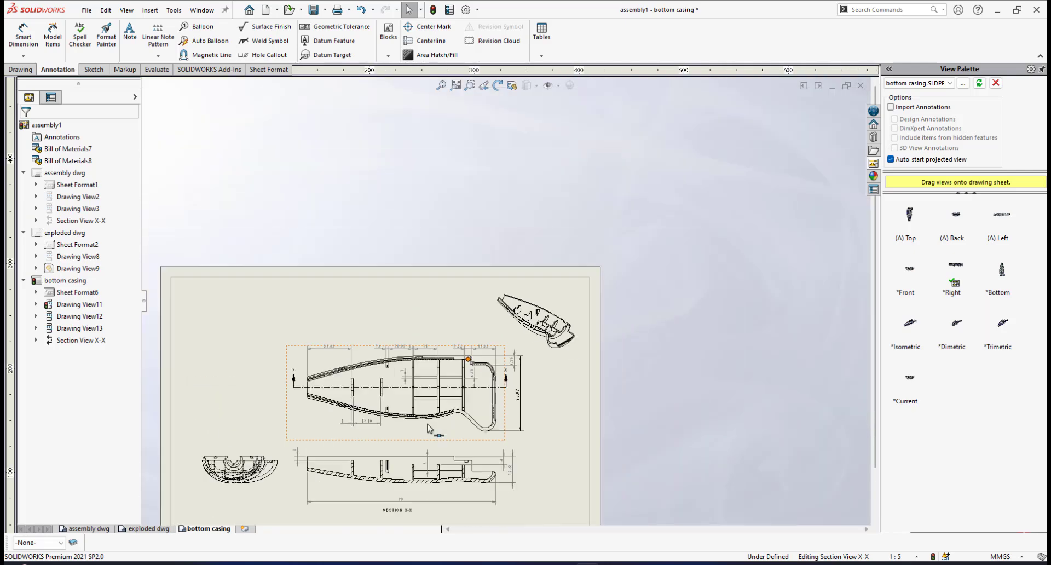
scroll(377, 364, down, 8)
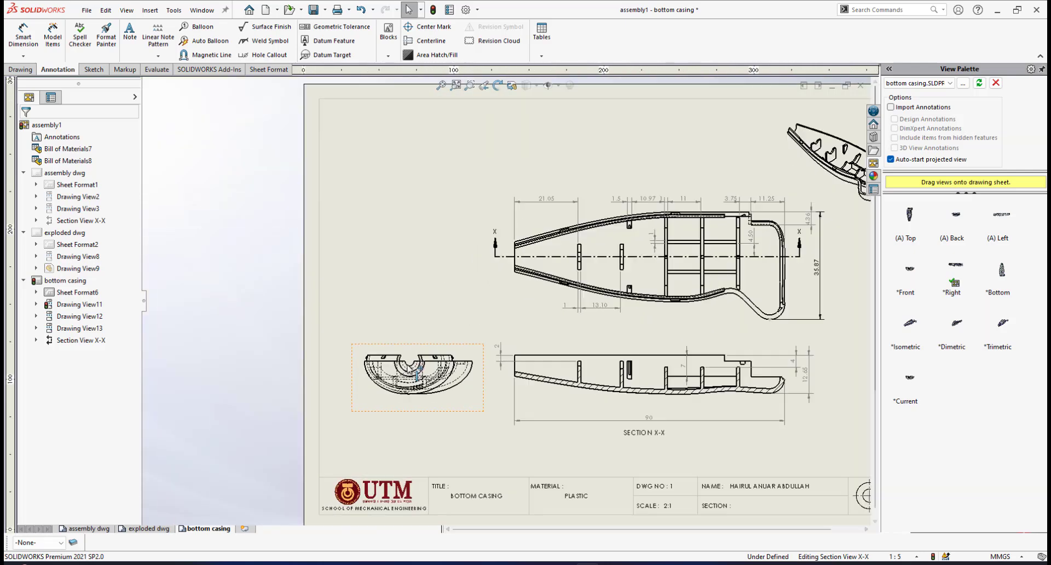
scroll(436, 344, down, 2)
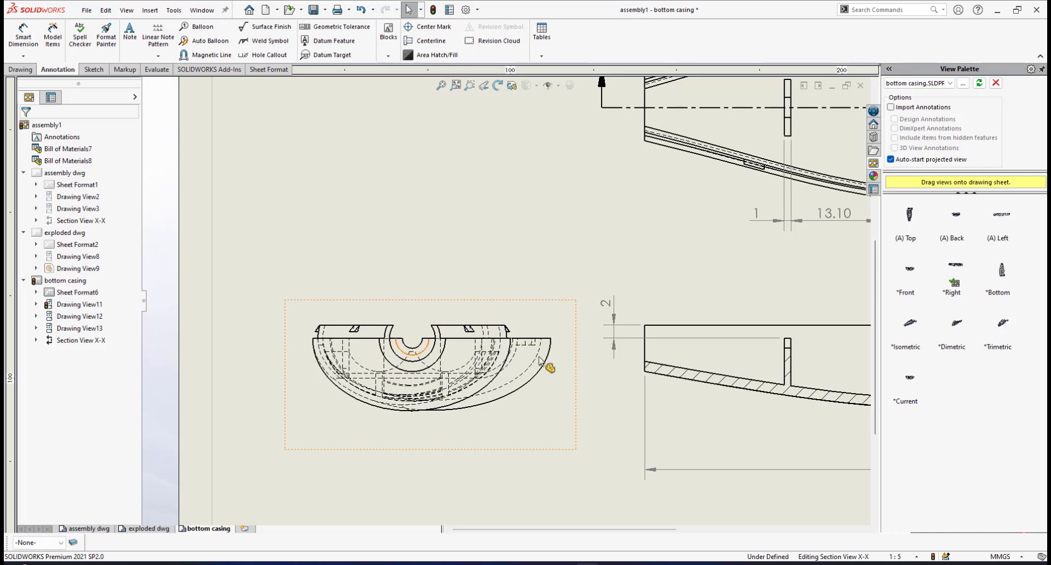
scroll(499, 328, down, 2)
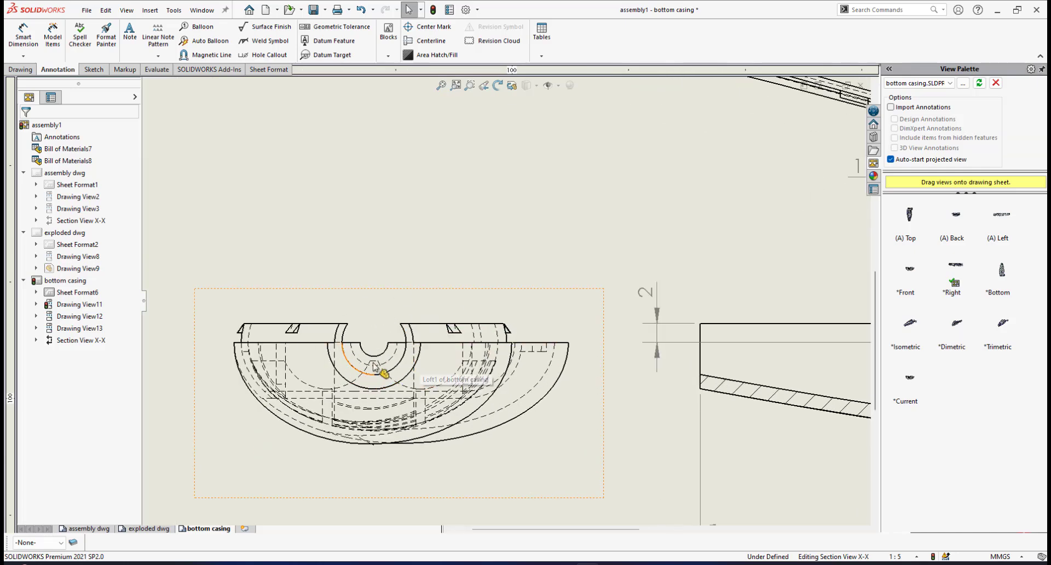
scroll(377, 362, up, 3)
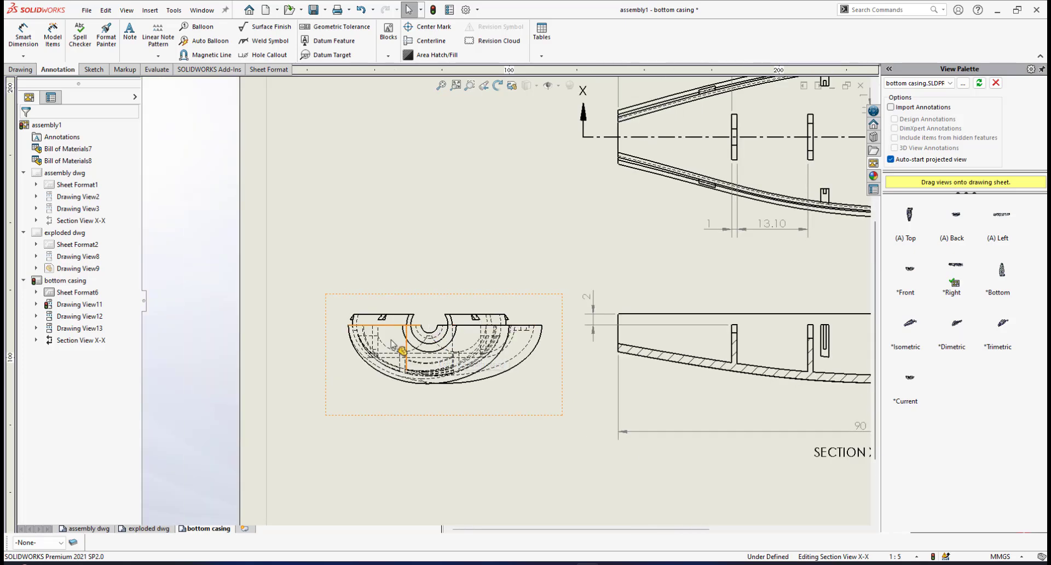
Dimension the radius of the largest concentric arc around the central opening in the end view, placing it above the view.
scroll(392, 342, down, 1)
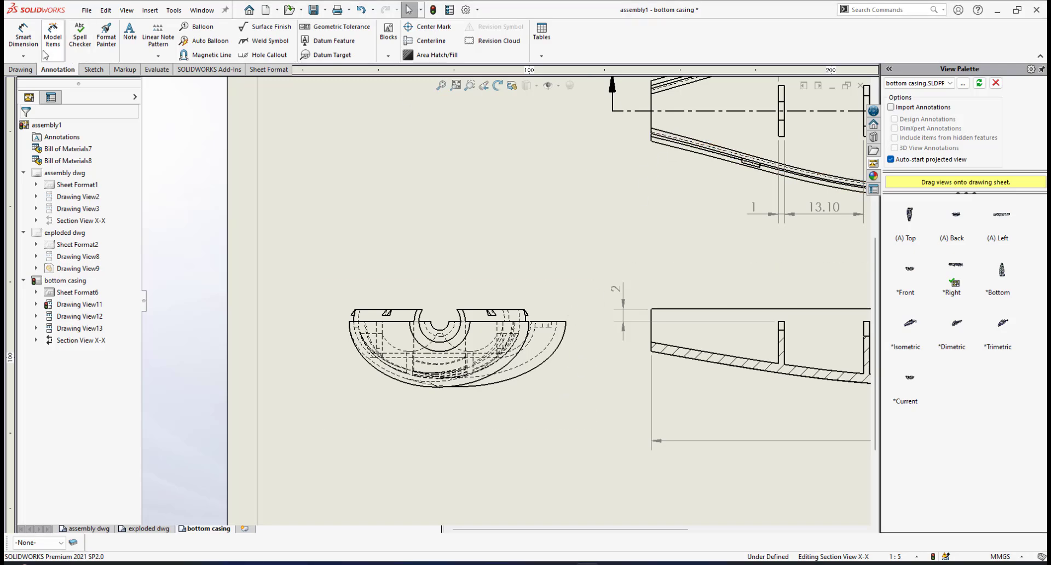
click(23, 37)
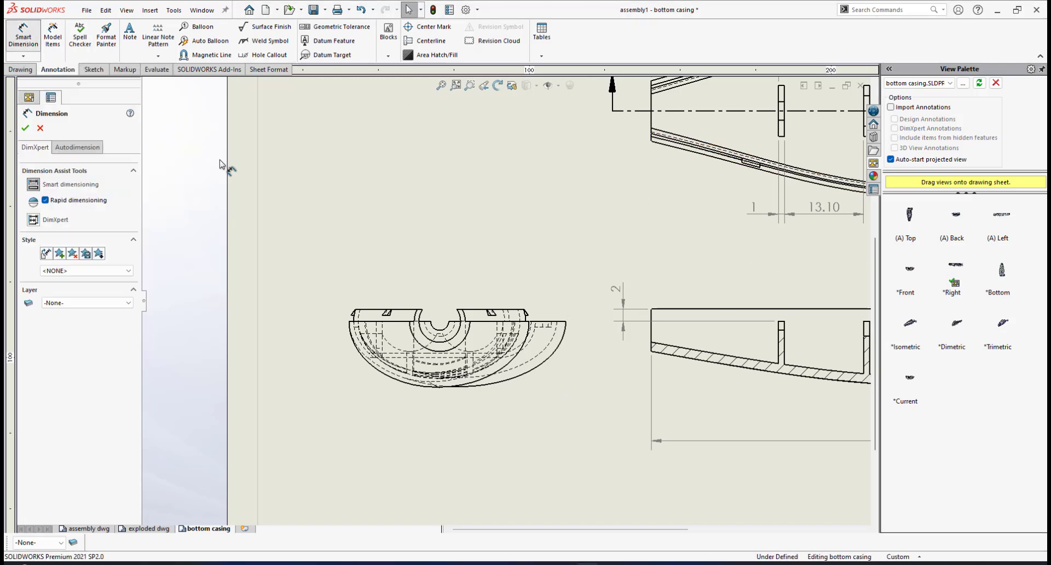
scroll(465, 340, down, 2)
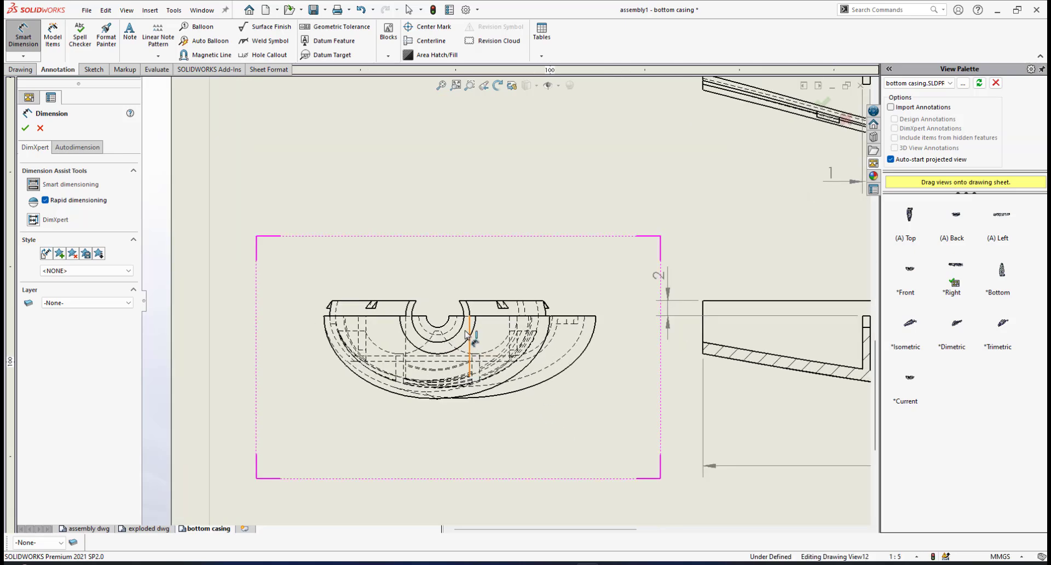
click(476, 324)
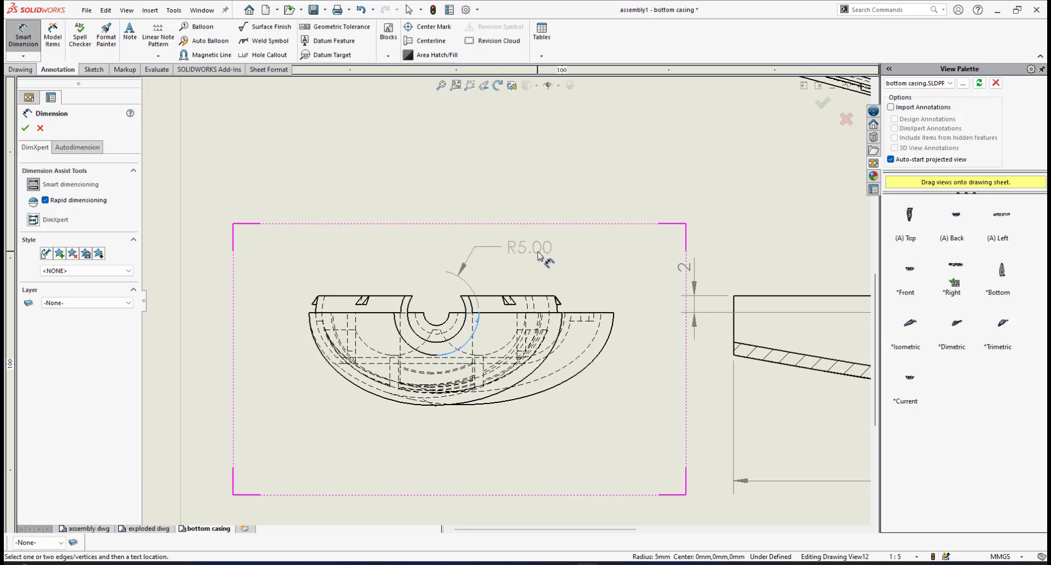
click(540, 256)
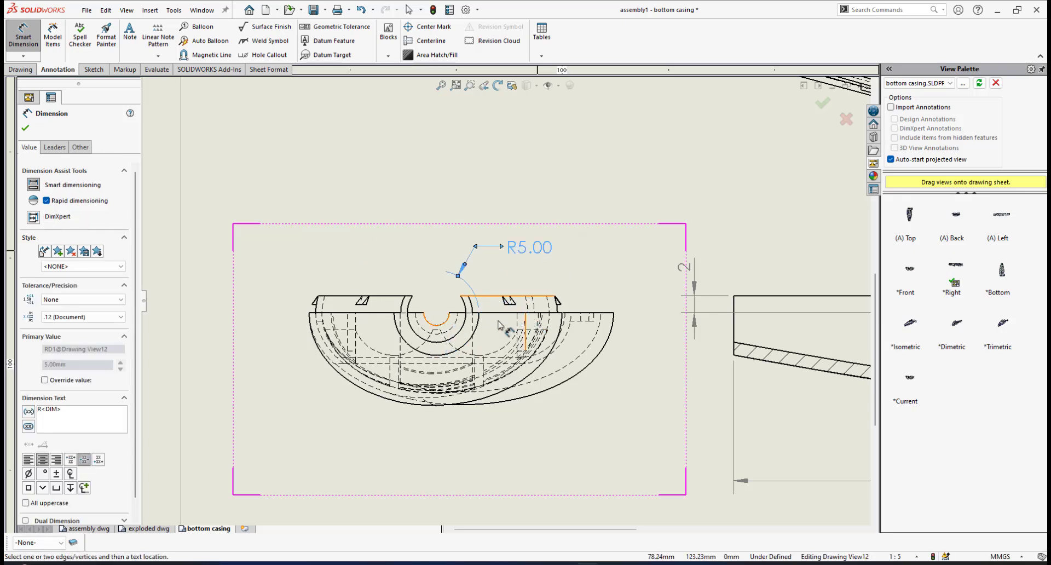
key(Escape)
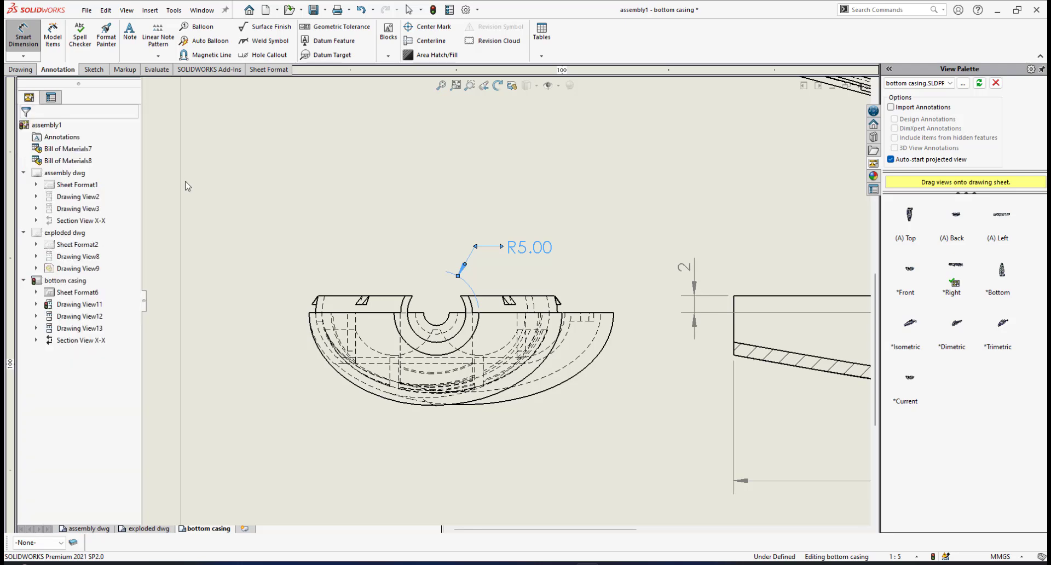
key(Escape)
Move the end view's radius dimension slightly closer to the casing and set its precision to None.
drag(530, 245, 547, 251)
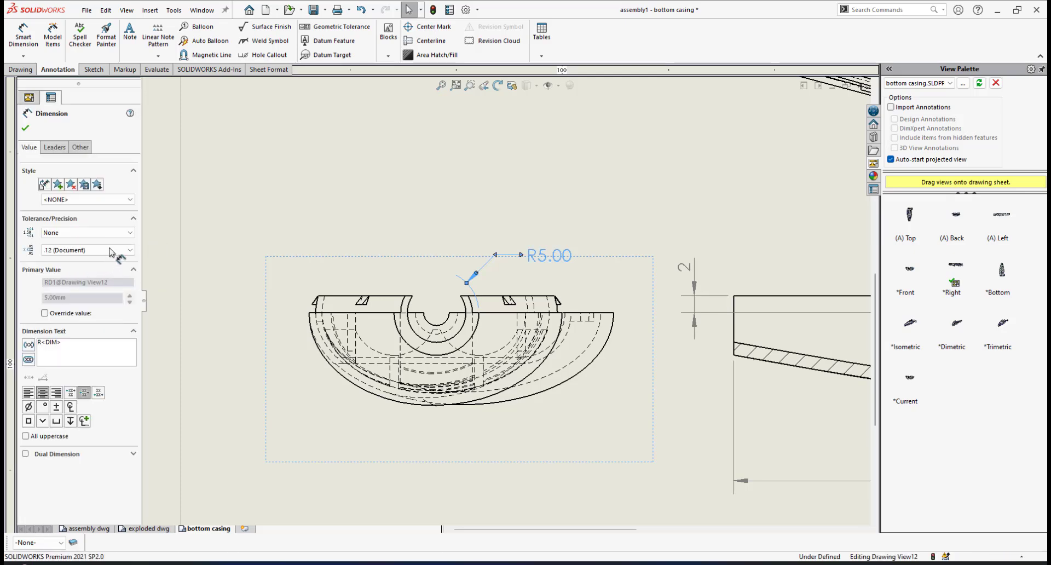
click(115, 251)
click(91, 260)
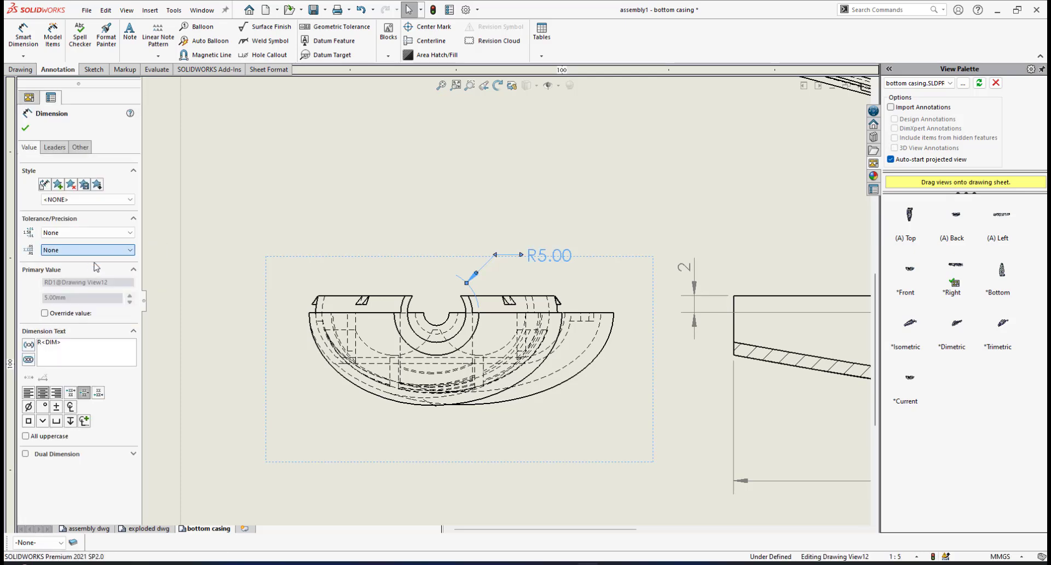
click(26, 128)
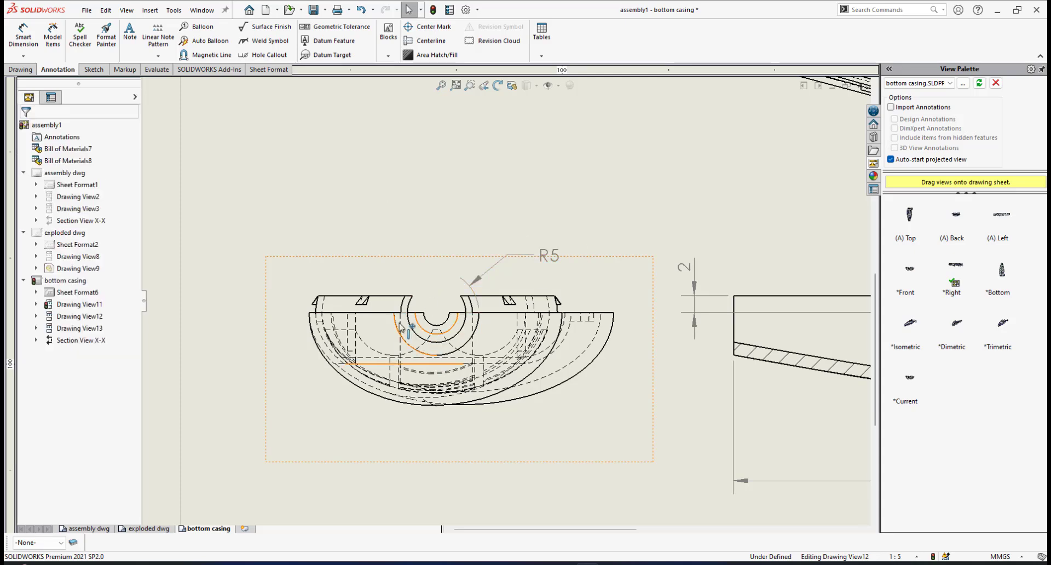
Compare the isometric, top and section views with the end view to find casing details that still lack dimensions.
scroll(510, 300, up, 6)
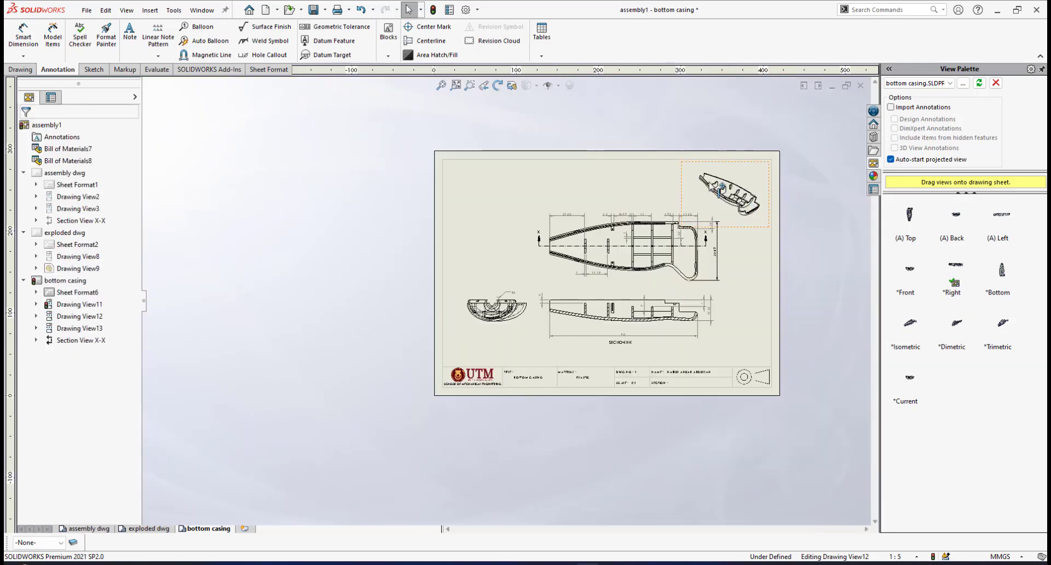
scroll(721, 188, down, 5)
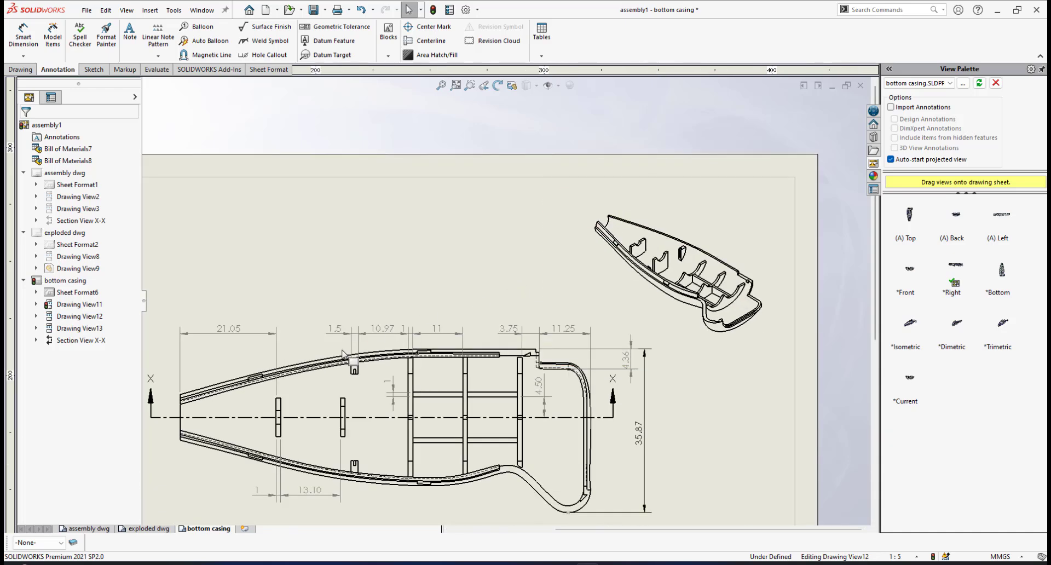
scroll(344, 355, up, 2)
scroll(362, 372, down, 2)
scroll(389, 391, up, 3)
scroll(415, 405, down, 2)
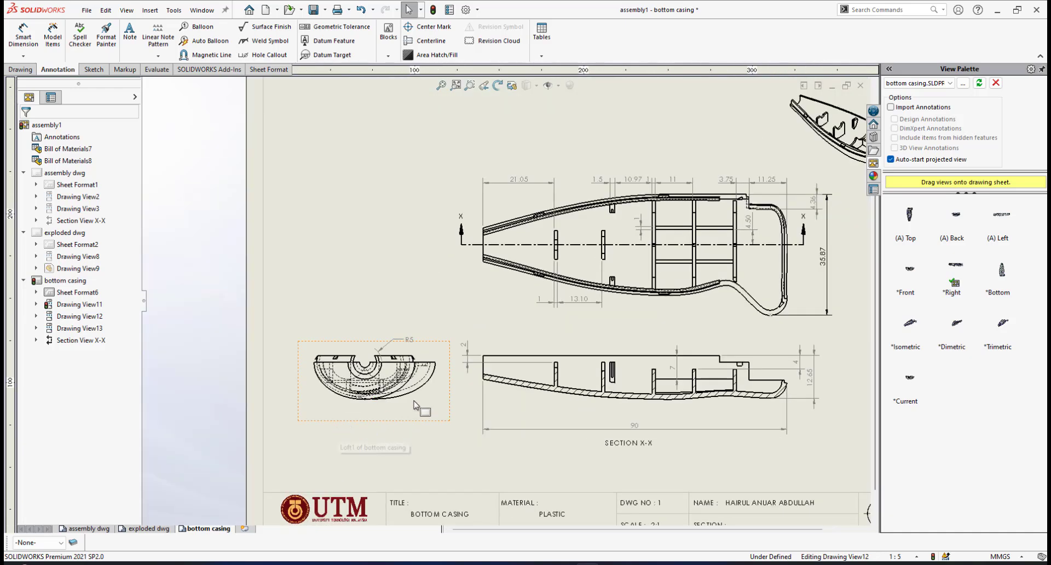
scroll(415, 405, down, 4)
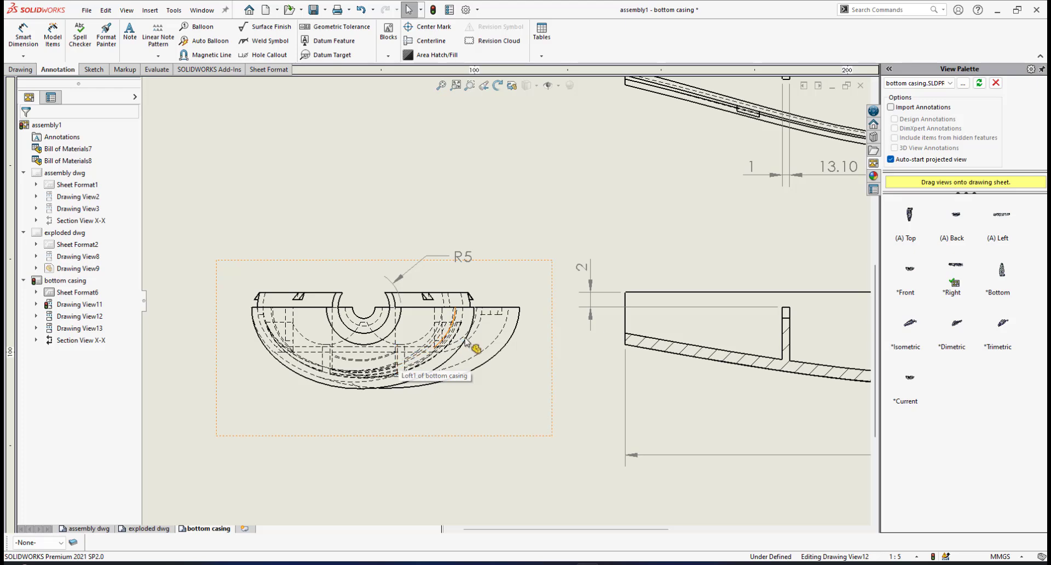
scroll(498, 332, down, 3)
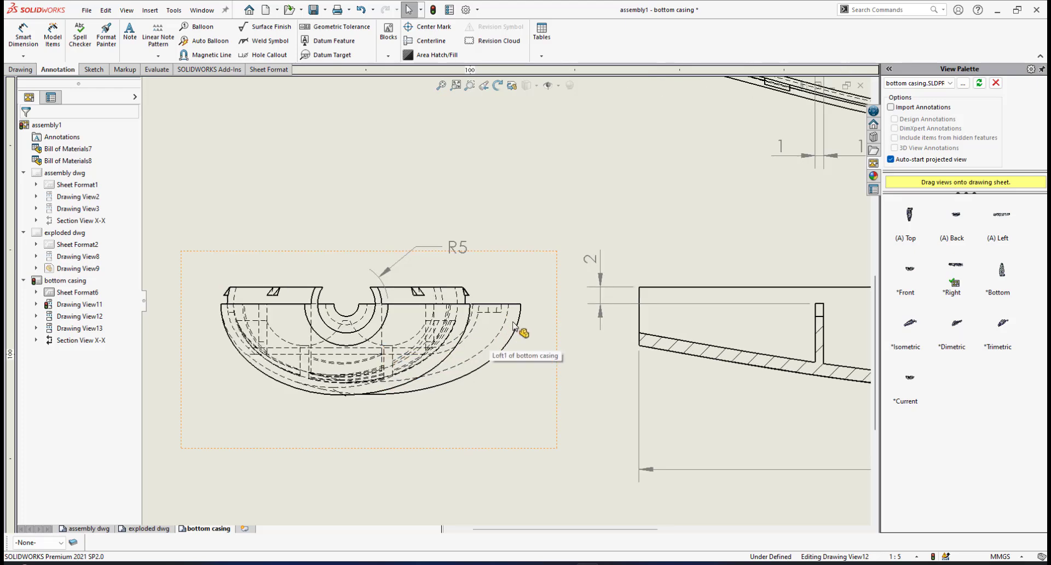
scroll(523, 306, up, 4)
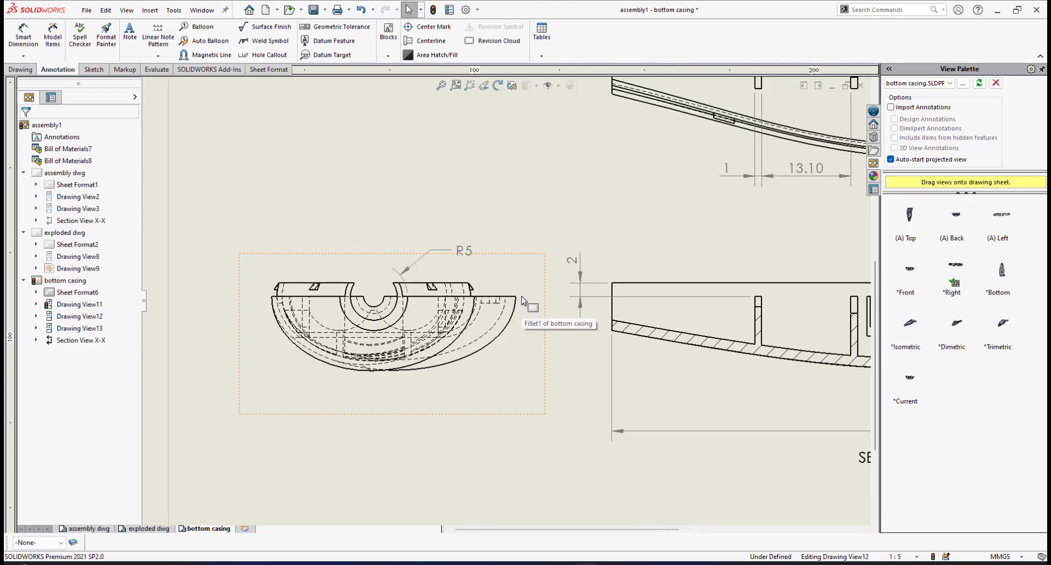
Dimension the casing's wall thickness in the end view, from the hidden inner curve to the outer edge along the rim.
scroll(534, 326, down, 3)
click(25, 37)
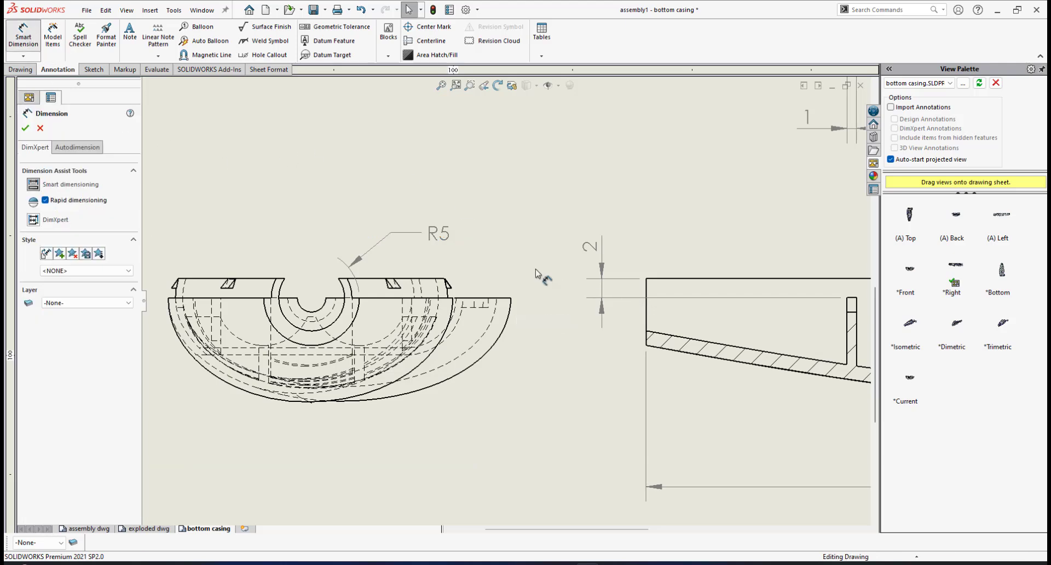
scroll(501, 309, down, 4)
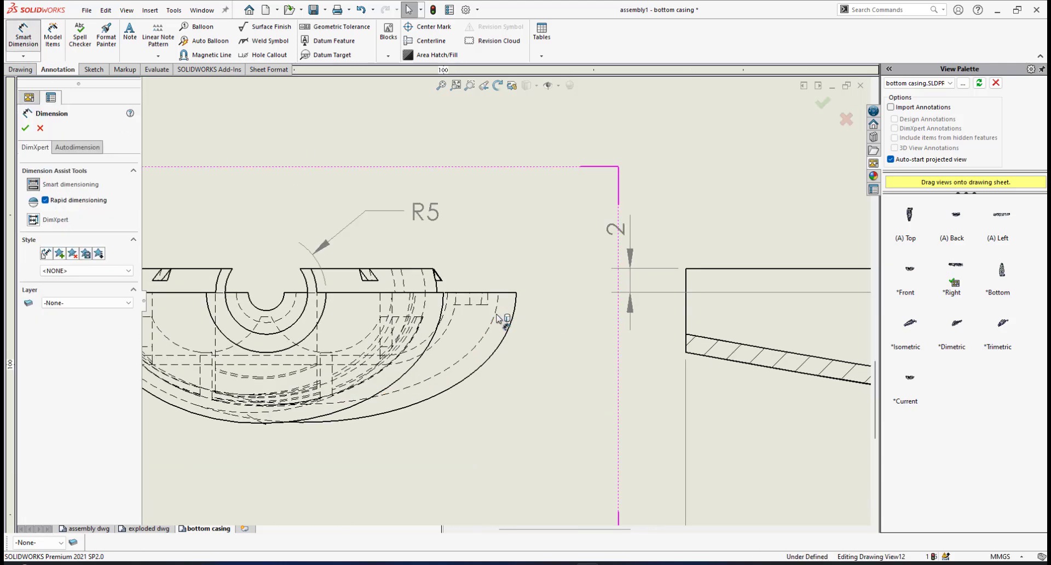
click(500, 283)
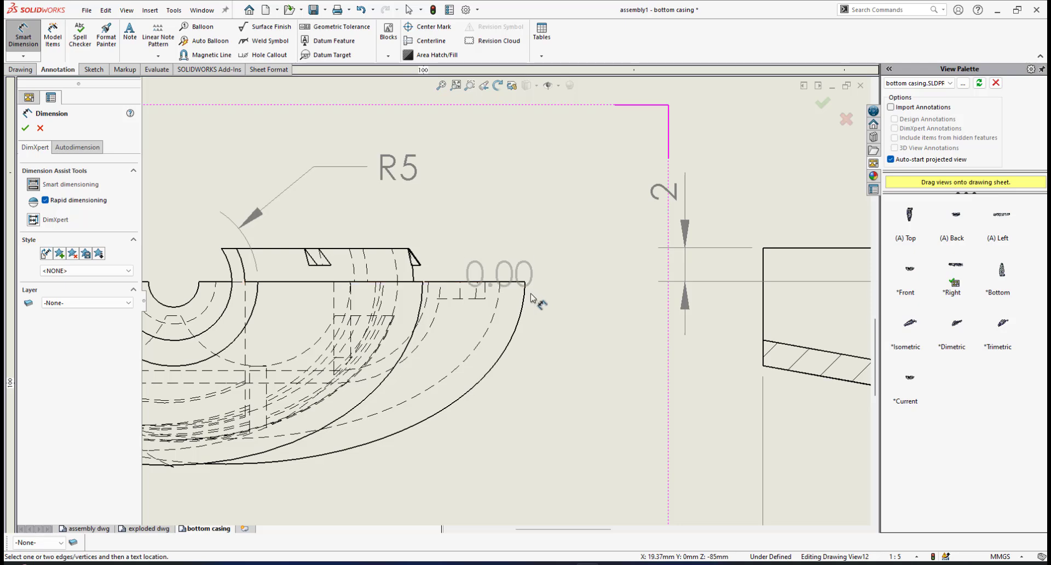
click(526, 284)
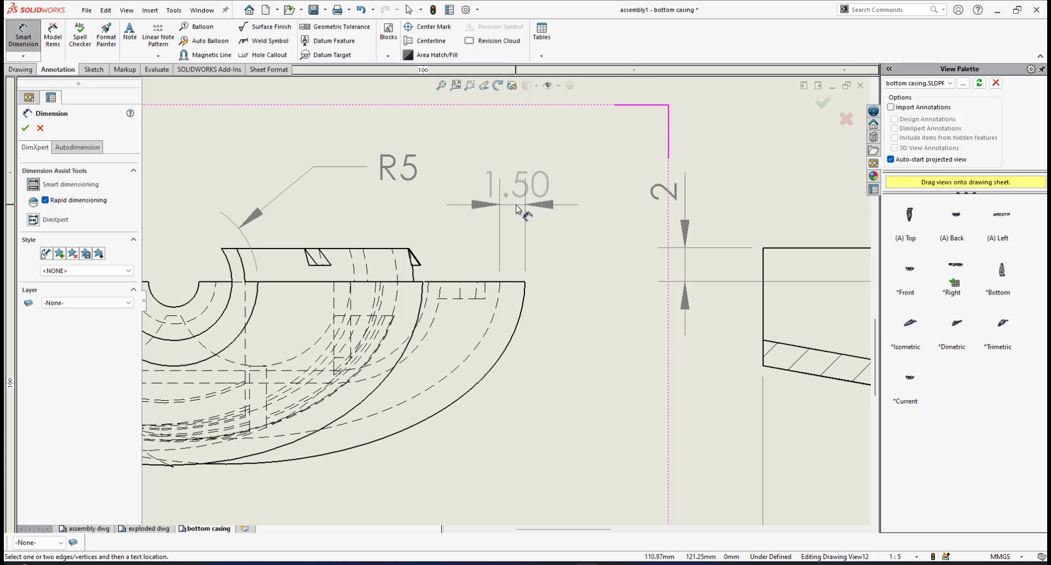
click(516, 208)
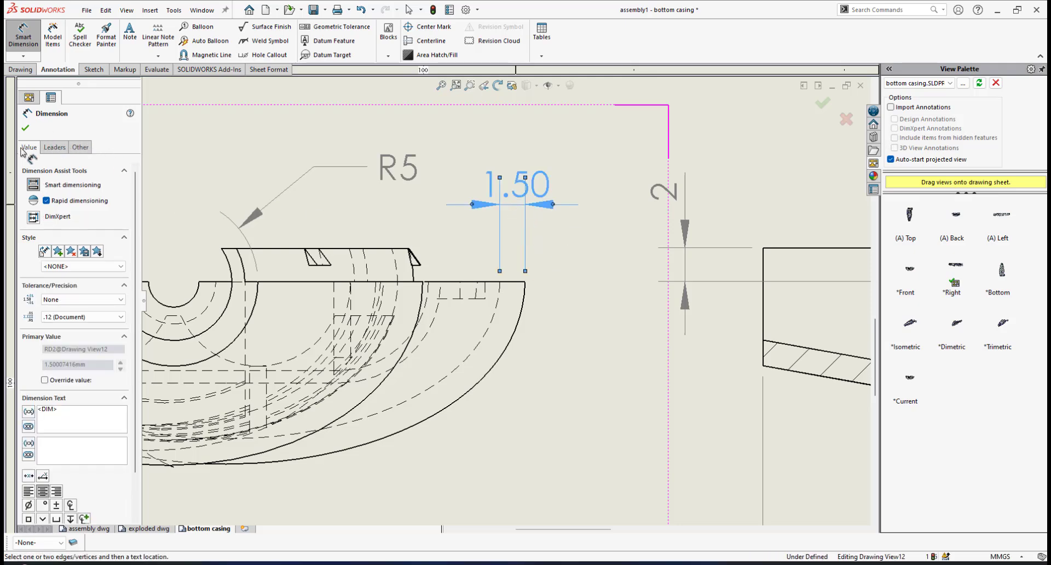
key(Escape)
Shift the wall thickness dimension's text outside its extension lines and set its precision to .1.
scroll(516, 255, up, 2)
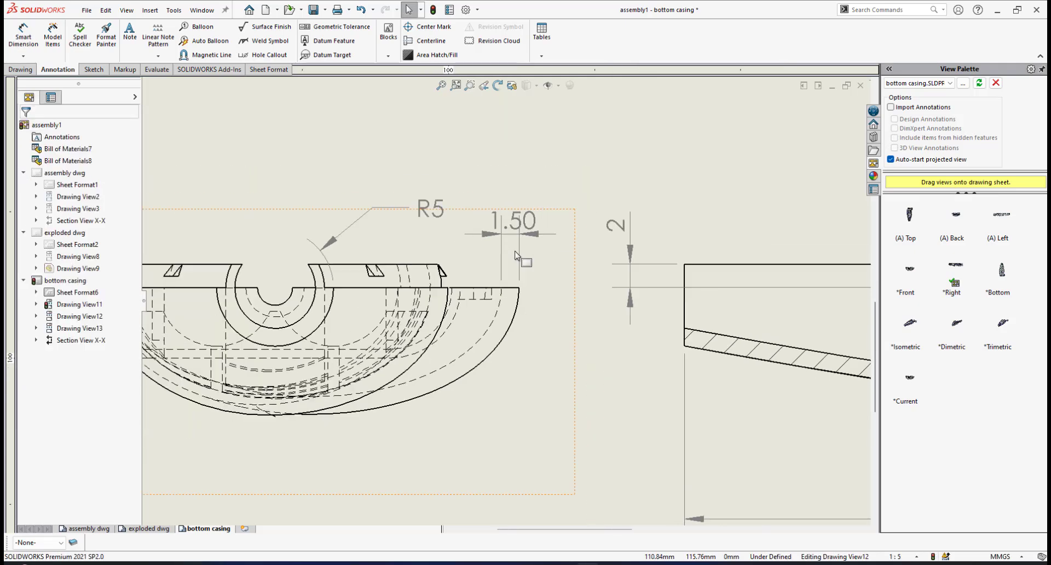
scroll(516, 256, down, 2)
drag(516, 230, 554, 225)
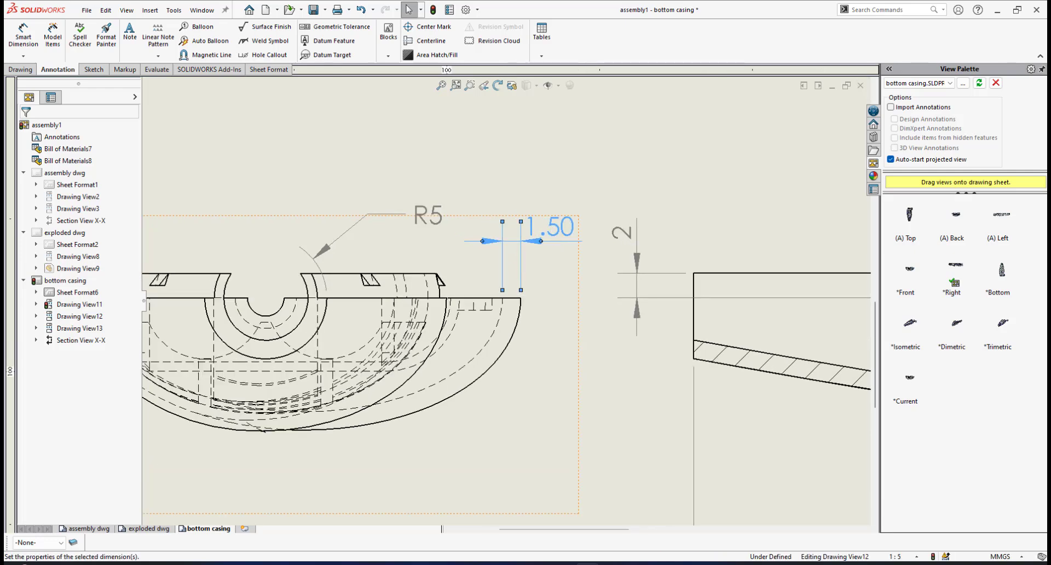
click(108, 250)
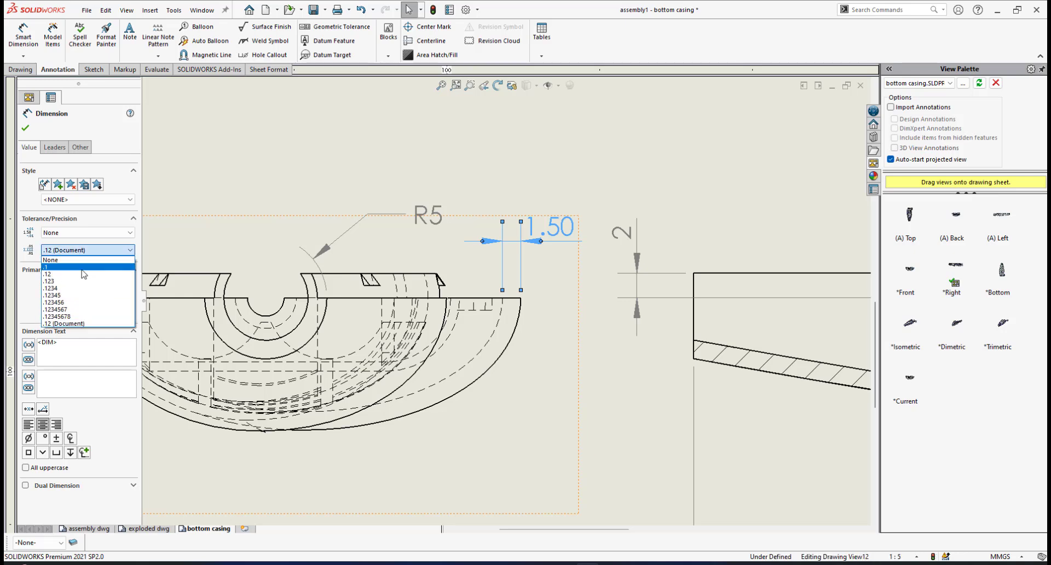
click(90, 262)
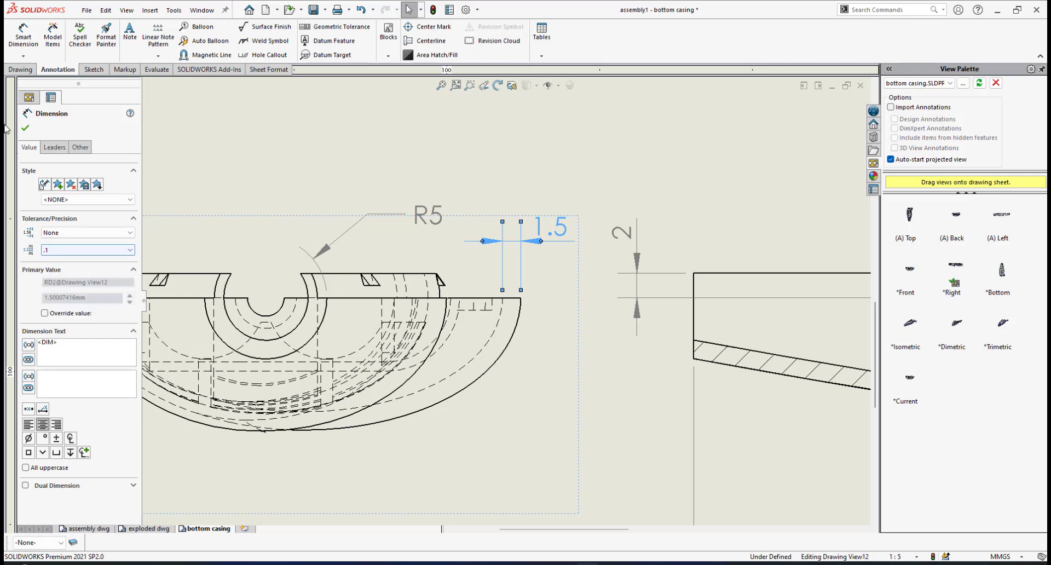
click(25, 128)
Start a section view with a vertical cutting line across the crossed ribs in the top view.
scroll(496, 294, up, 5)
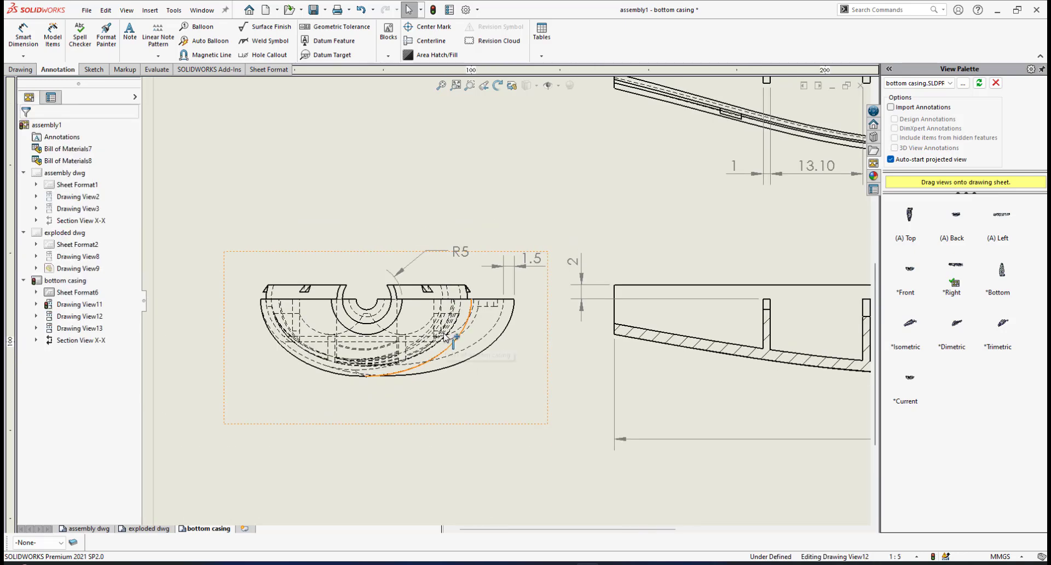
scroll(496, 294, up, 5)
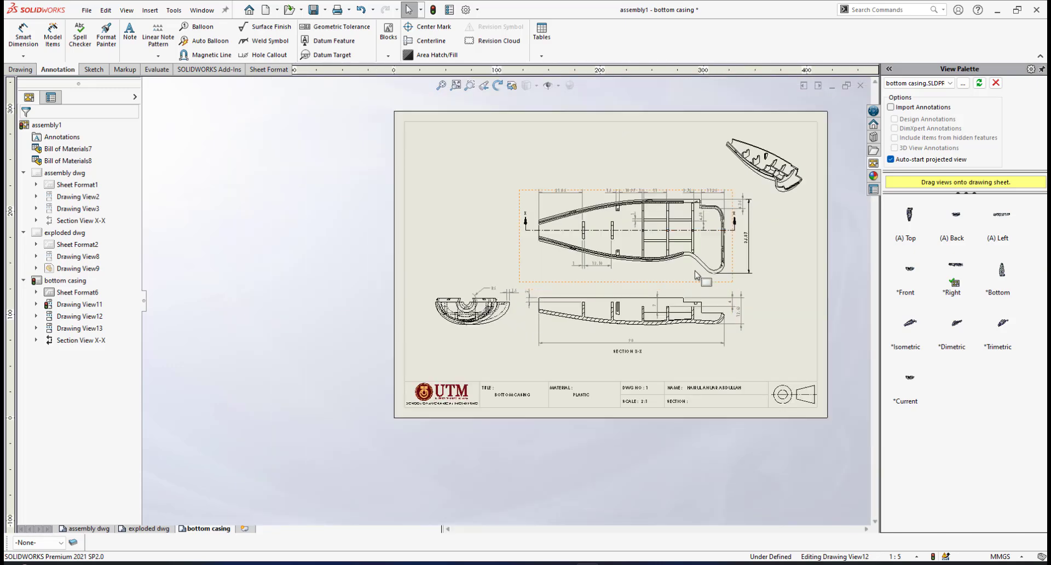
scroll(629, 265, down, 3)
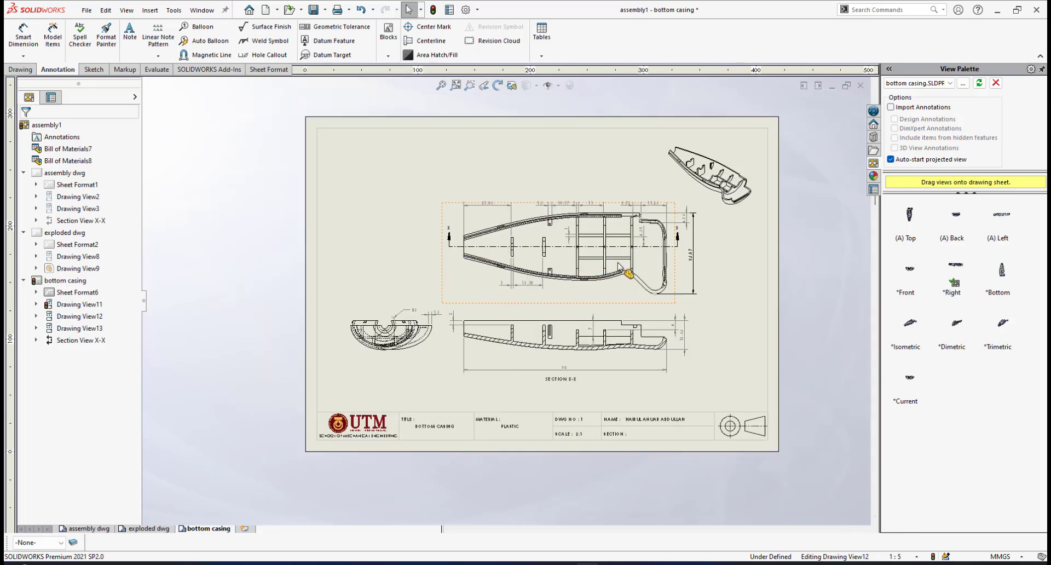
scroll(572, 284, down, 2)
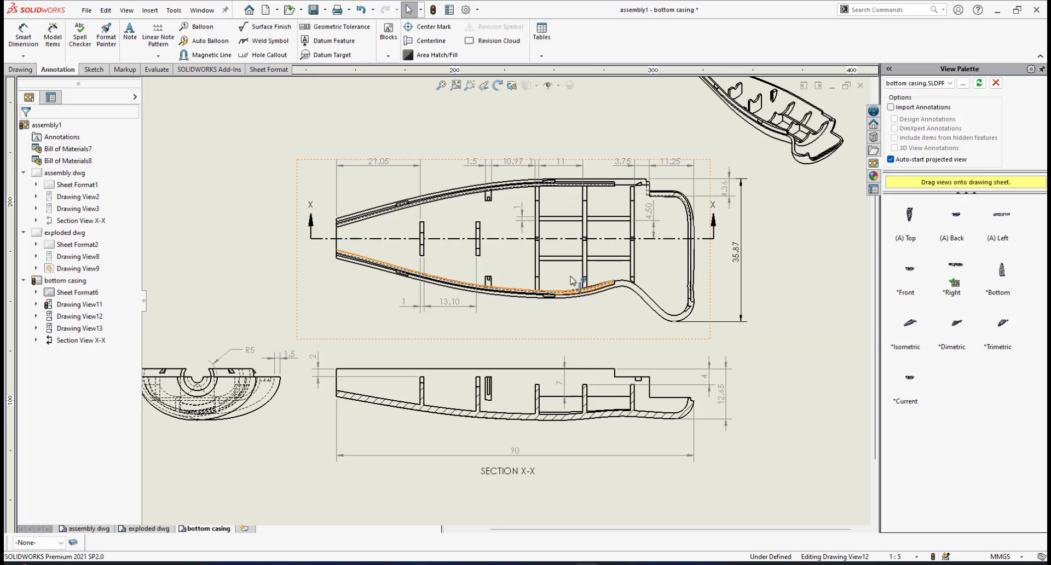
key(f)
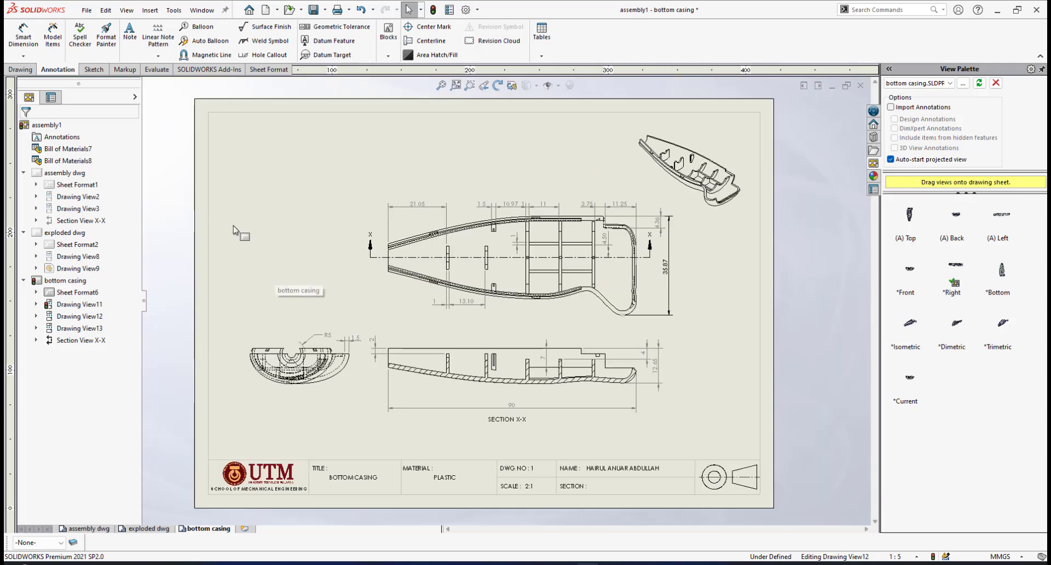
scroll(525, 286, down, 3)
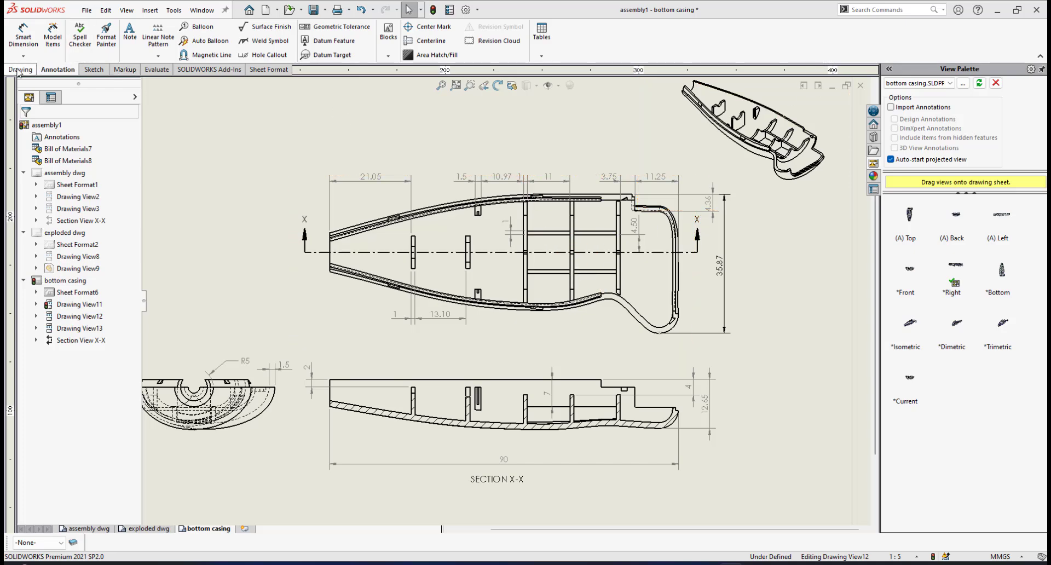
click(20, 70)
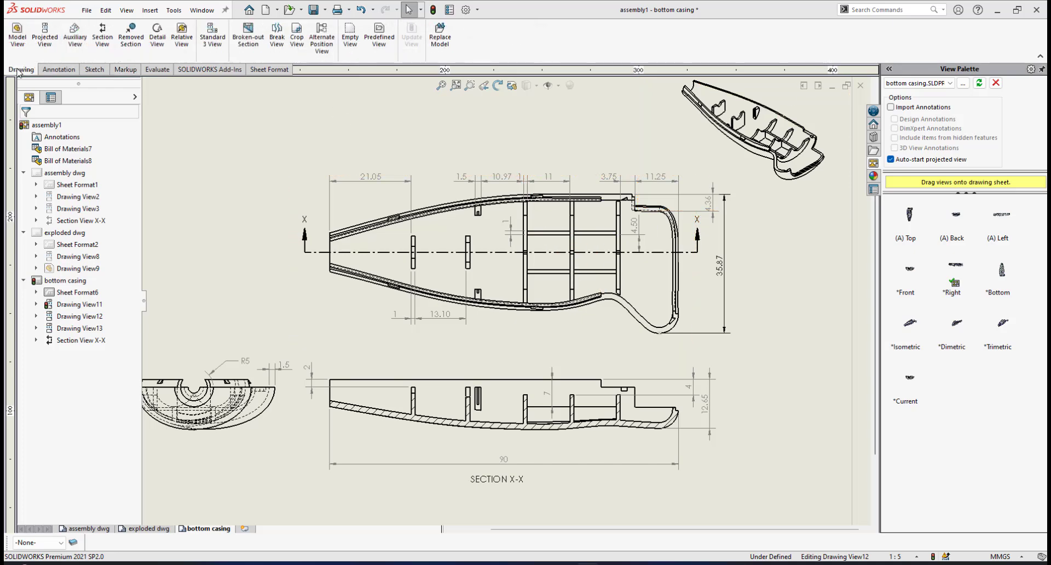
click(103, 34)
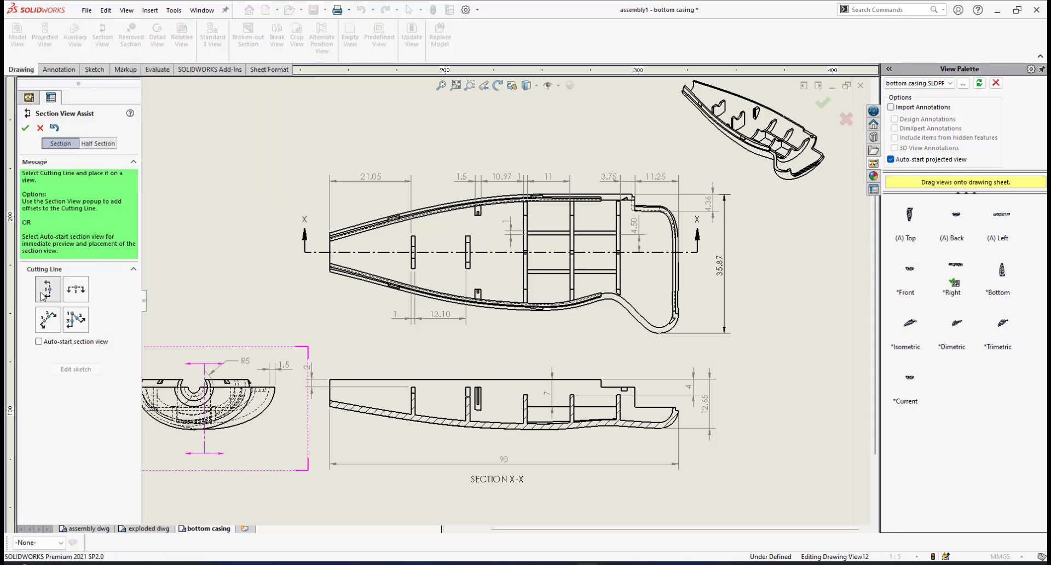
scroll(548, 257, down, 3)
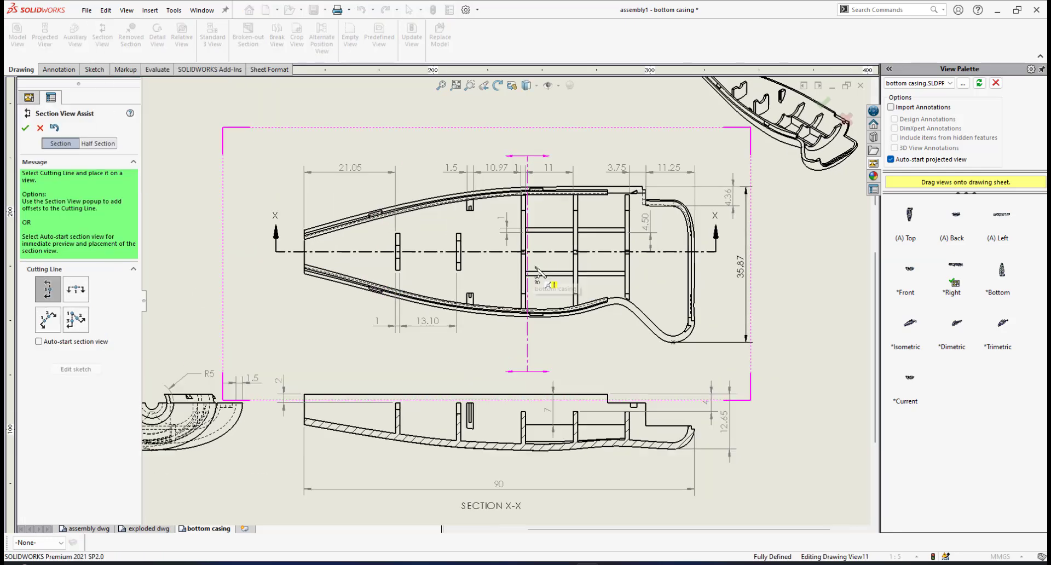
Place a vertical section cutting line through the bottom casing's plan view between the cross ribs at the 11 mm spacing, excluding no rib features.
scroll(545, 263, down, 1)
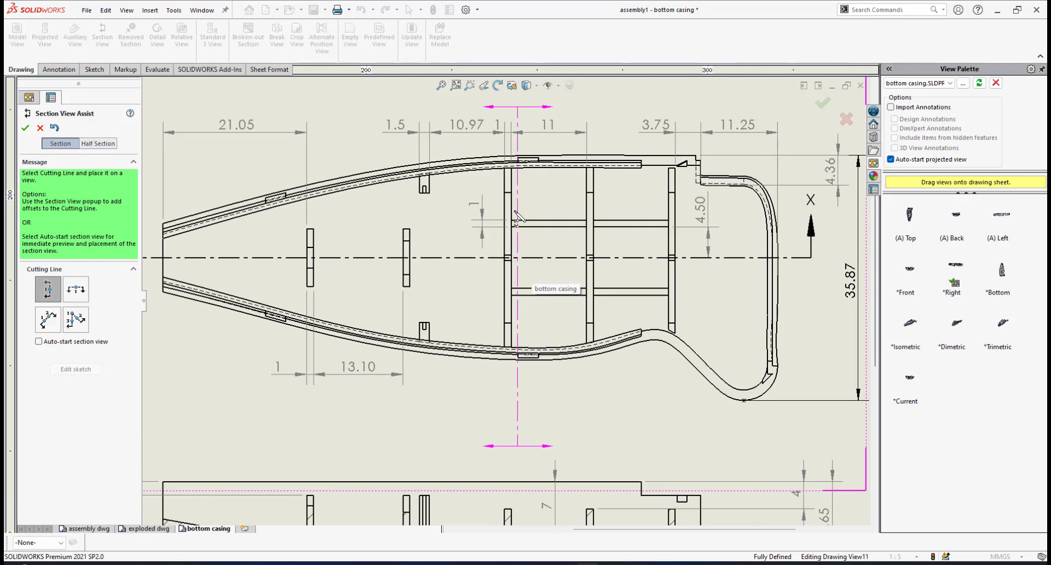
scroll(508, 216, down, 2)
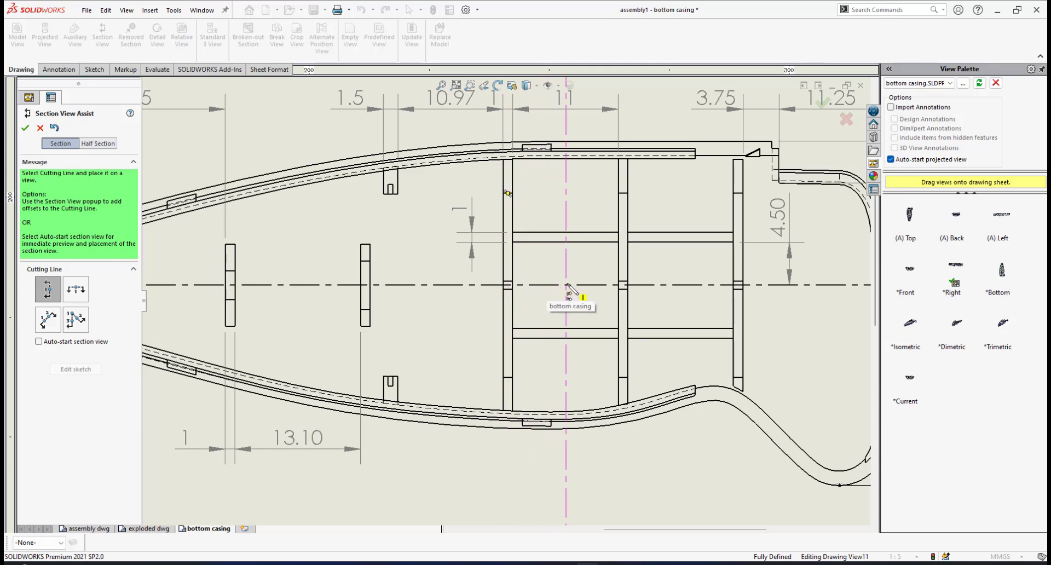
click(567, 285)
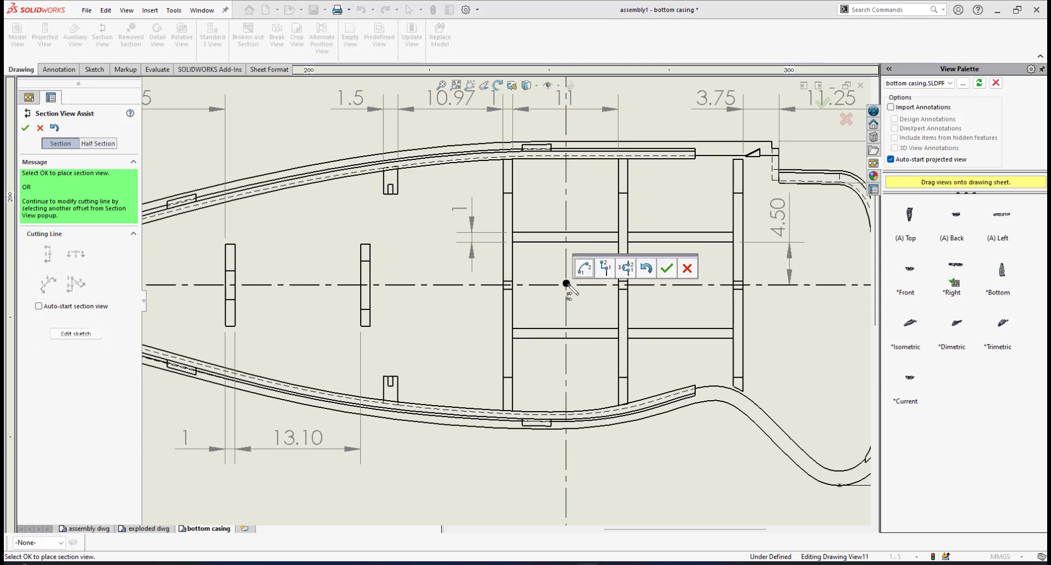
click(667, 270)
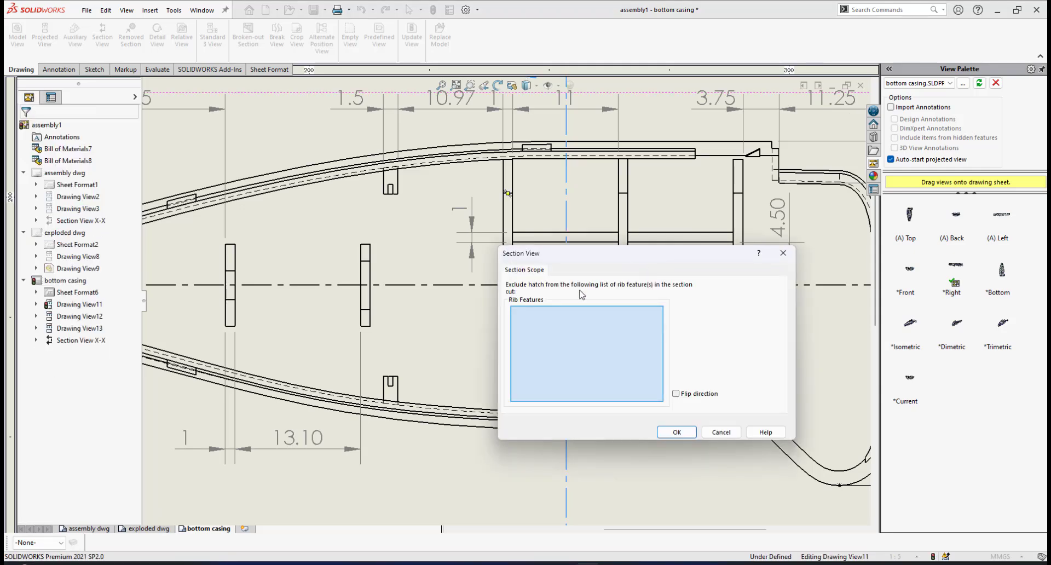
click(675, 432)
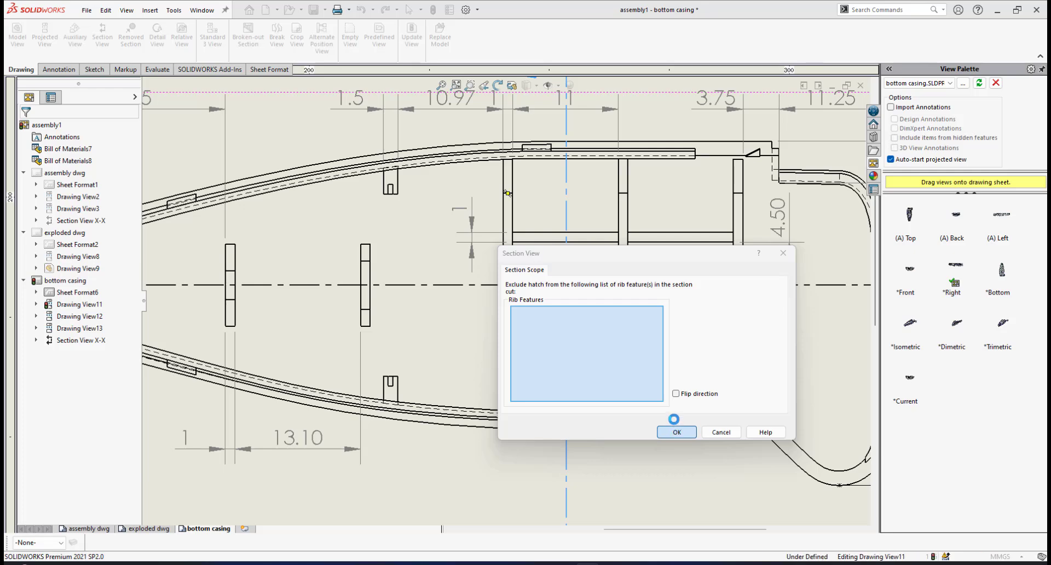
Place the resulting section view to the left of the plan view, above the end view, and accept its properties.
scroll(509, 307, up, 5)
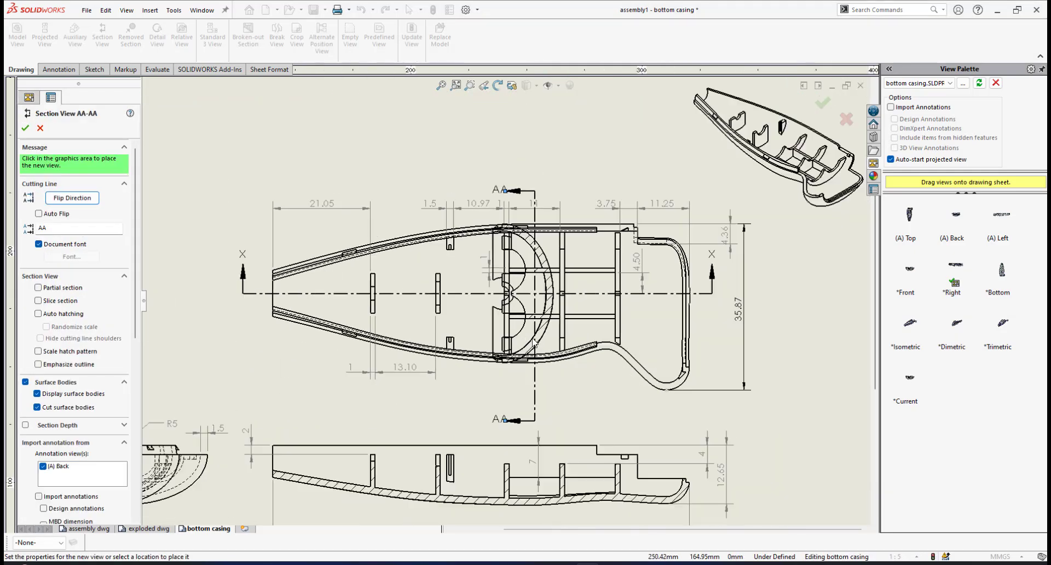
scroll(534, 340, up, 2)
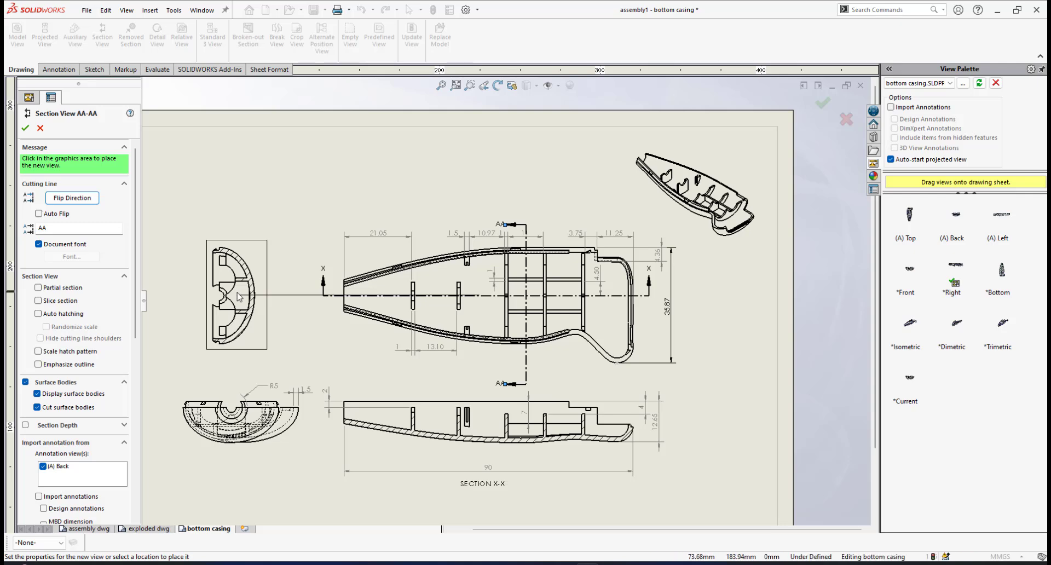
click(239, 296)
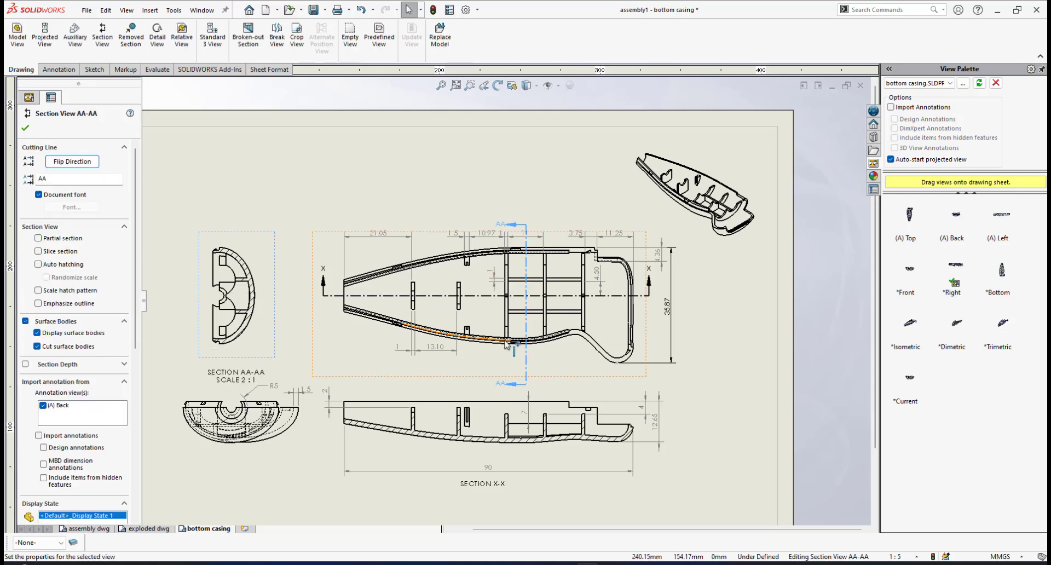
scroll(307, 334, up, 2)
scroll(340, 335, down, 4)
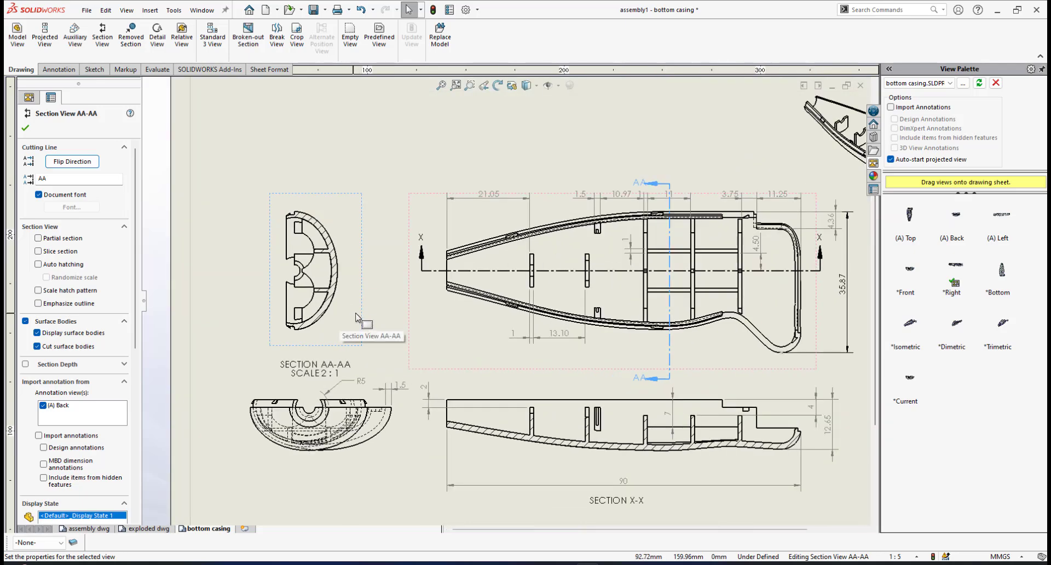
scroll(357, 289, down, 1)
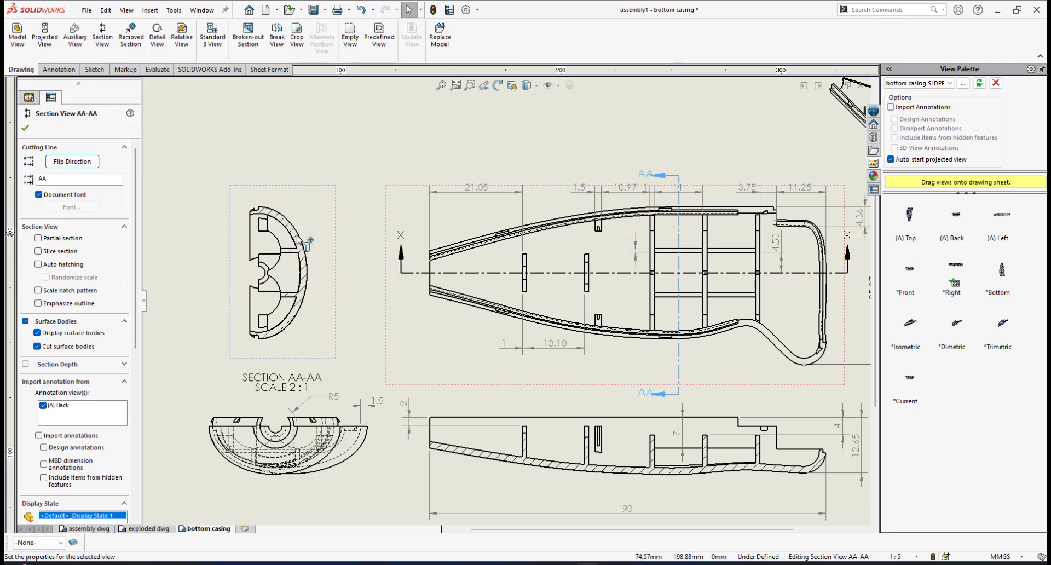
click(25, 128)
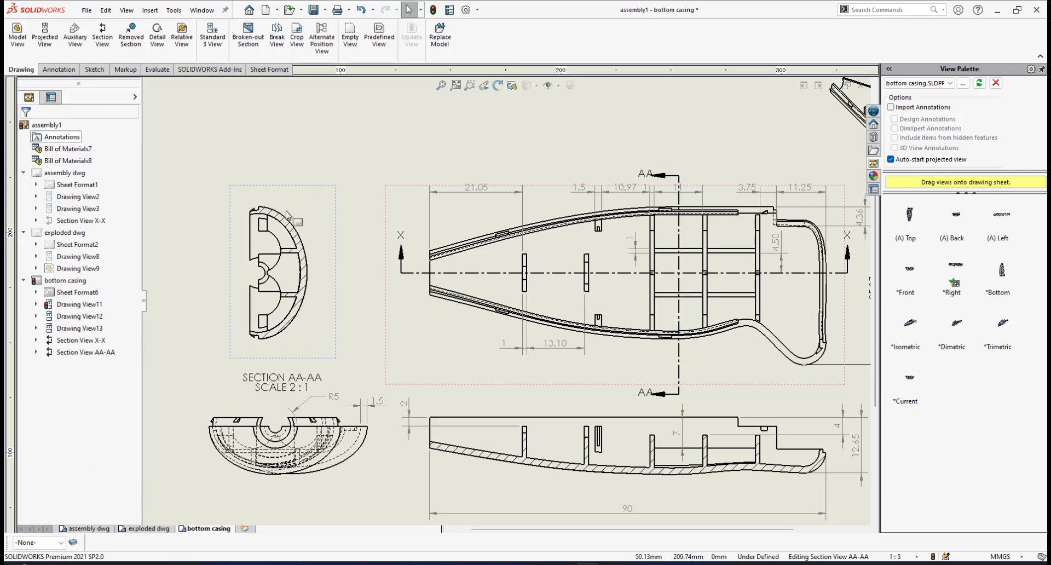
Break the new section view's alignment with the plan view and move it upward, clear of the end view.
scroll(319, 271, down, 1)
scroll(353, 246, up, 1)
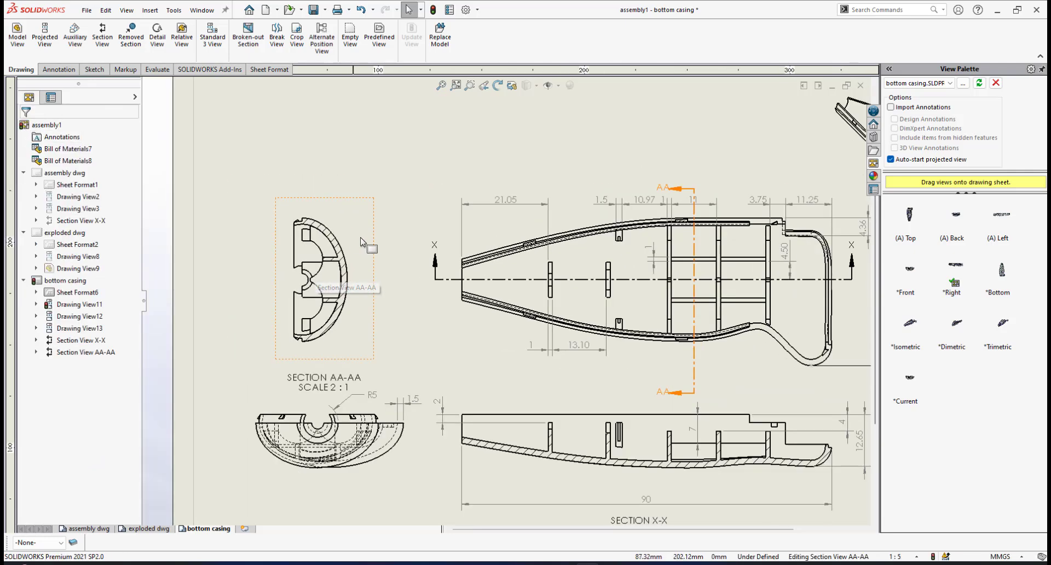
click(374, 233)
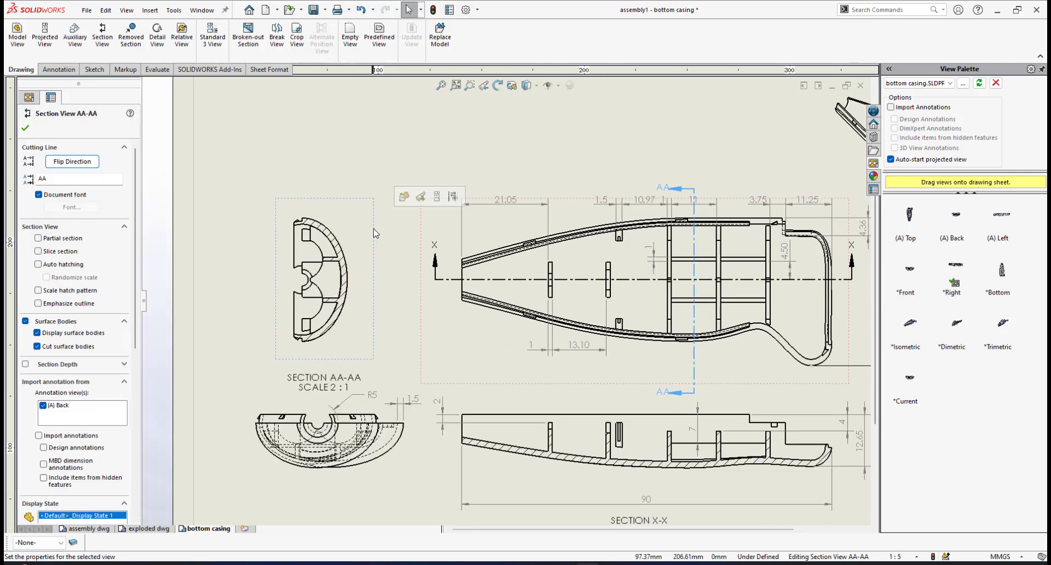
right_click(374, 233)
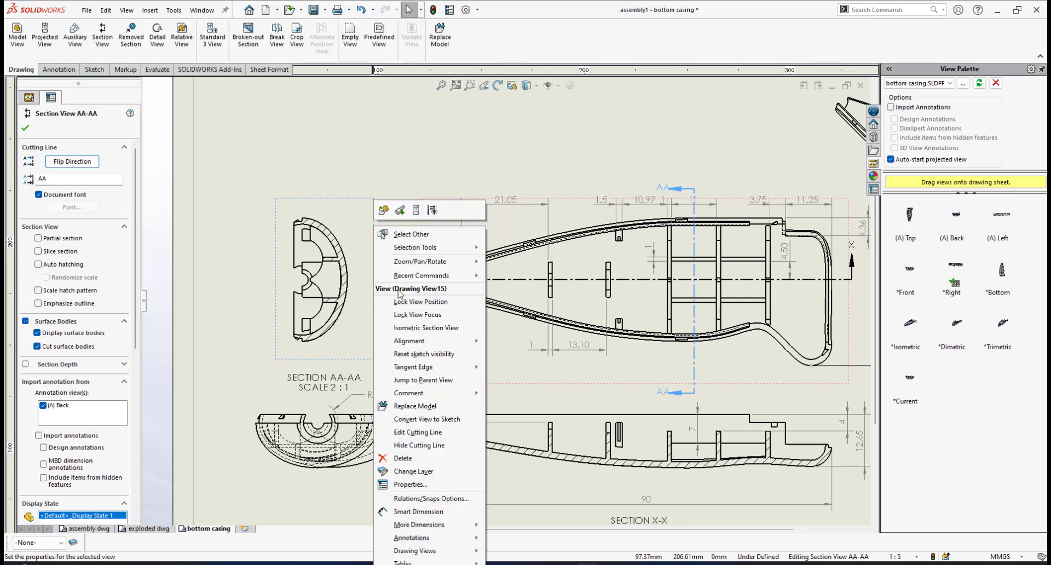
click(360, 142)
mouse_move(376, 234)
mouse_down()
mouse_move(372, 224)
mouse_move(386, 228)
mouse_up()
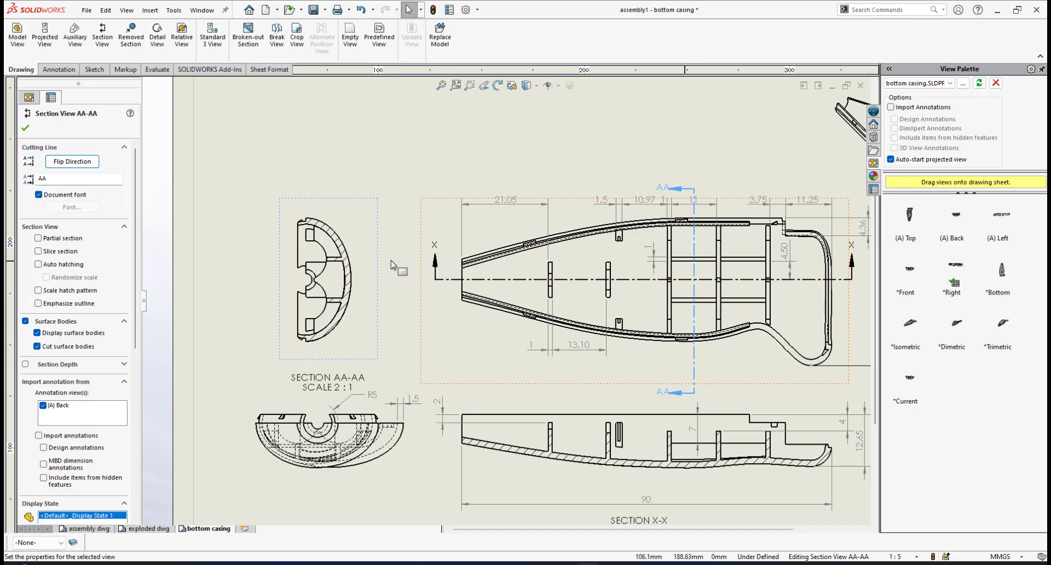
right_click(376, 223)
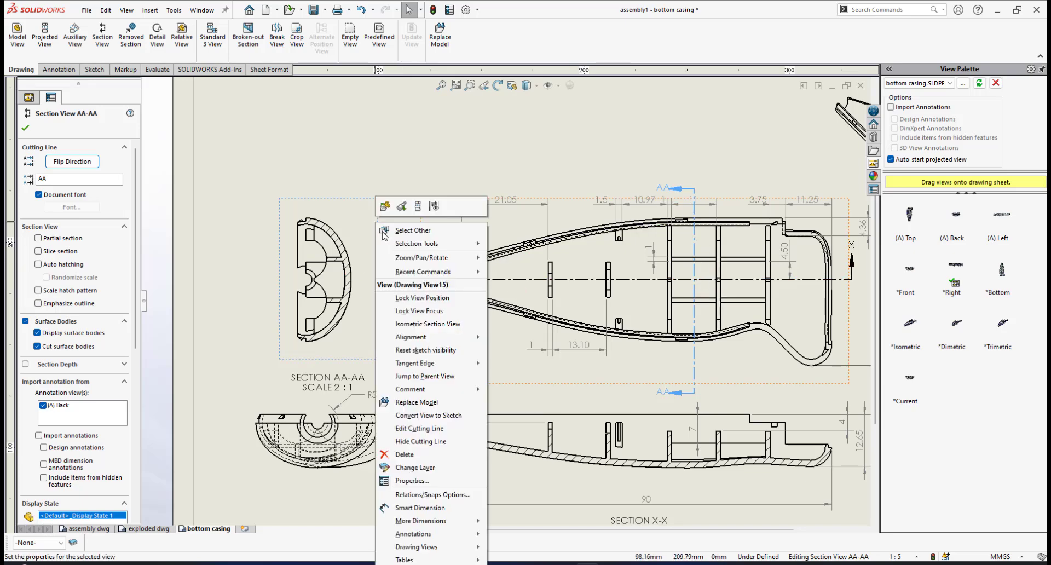
mouse_move(420, 337)
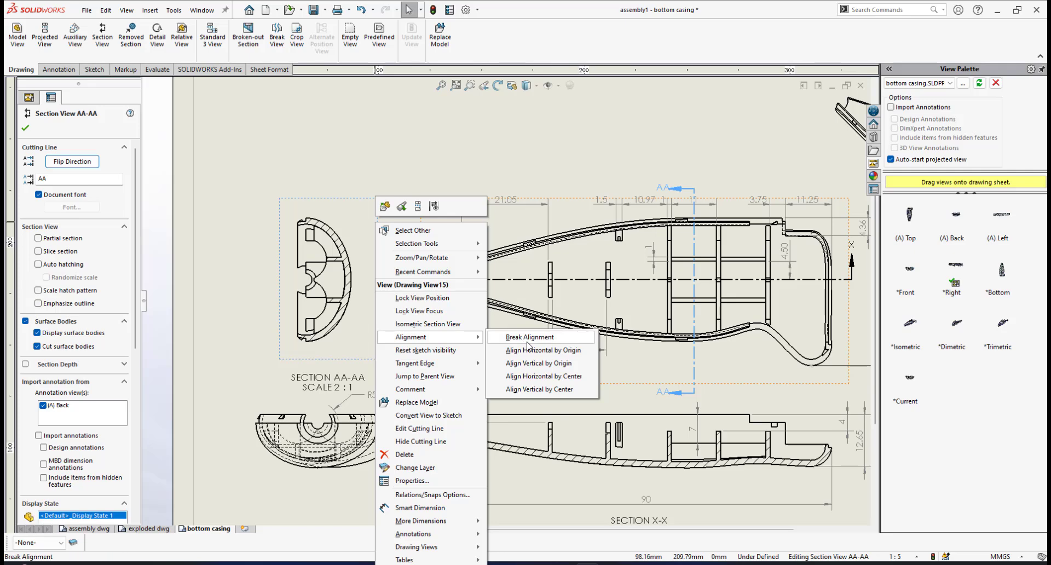
click(520, 338)
drag(375, 250, 371, 205)
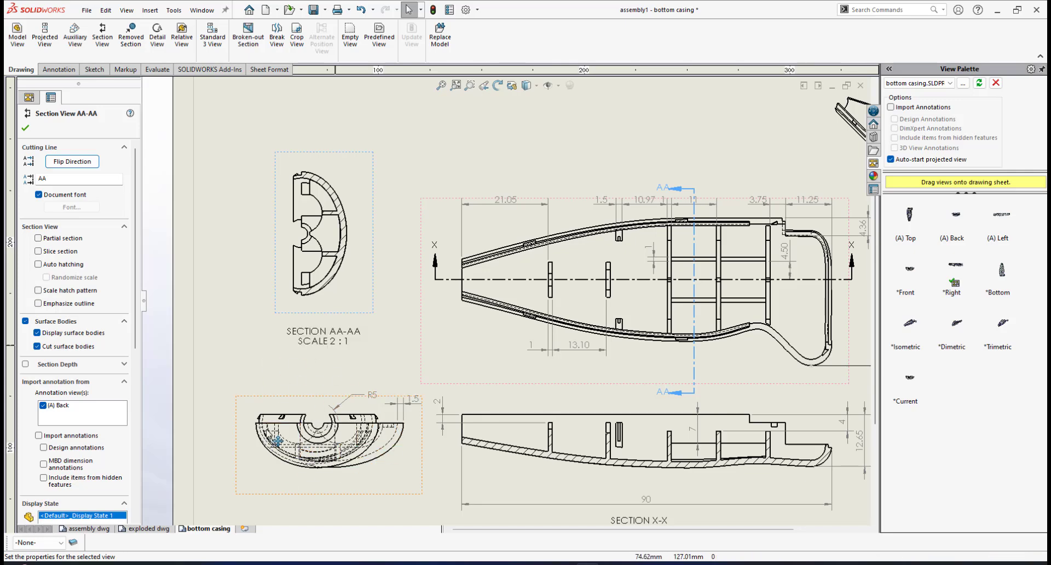
Rotate the new section view by -90 degrees.
right_click(375, 204)
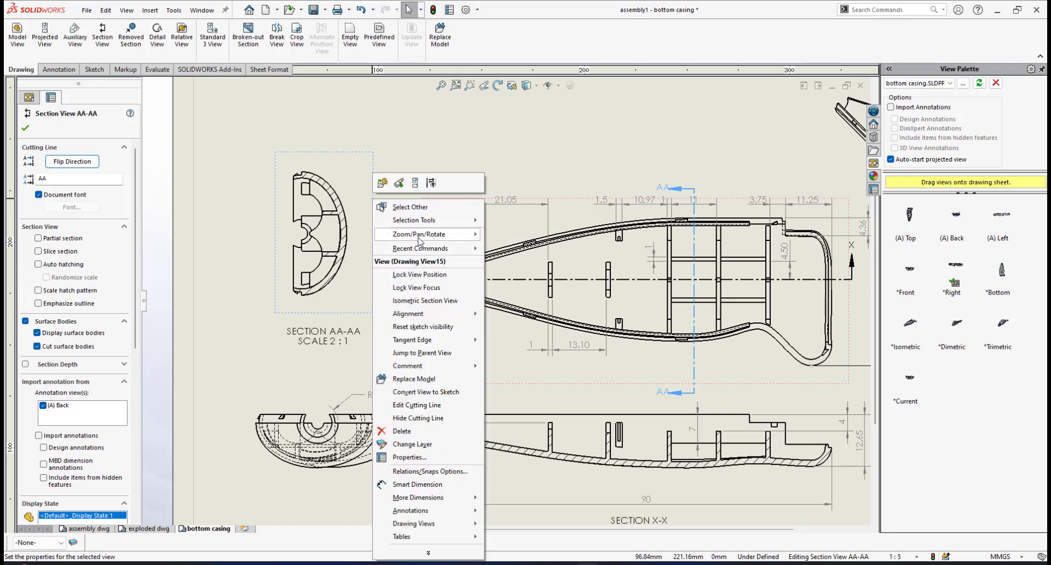
mouse_move(419, 241)
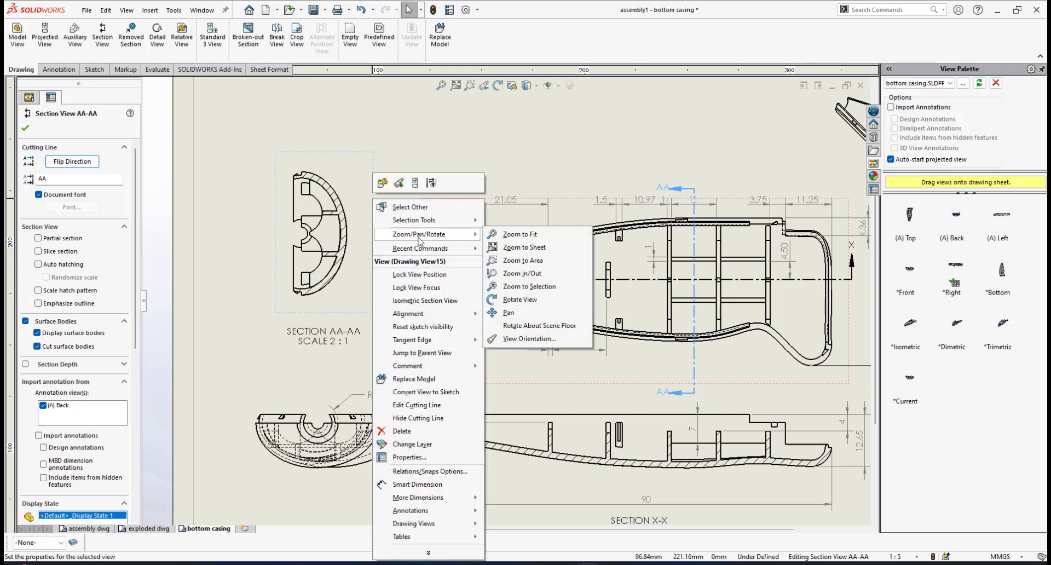
click(518, 299)
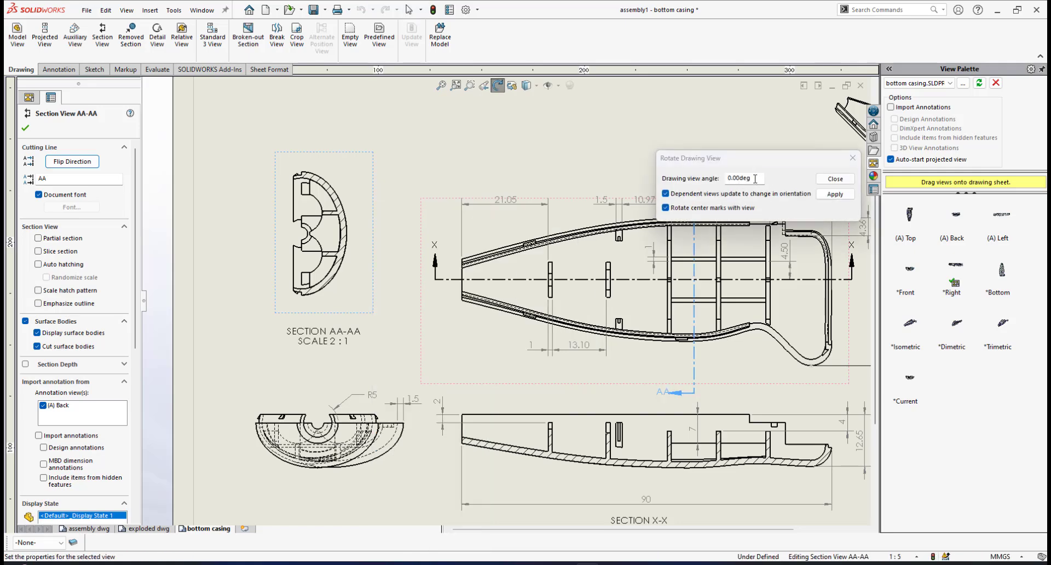
text(-9)
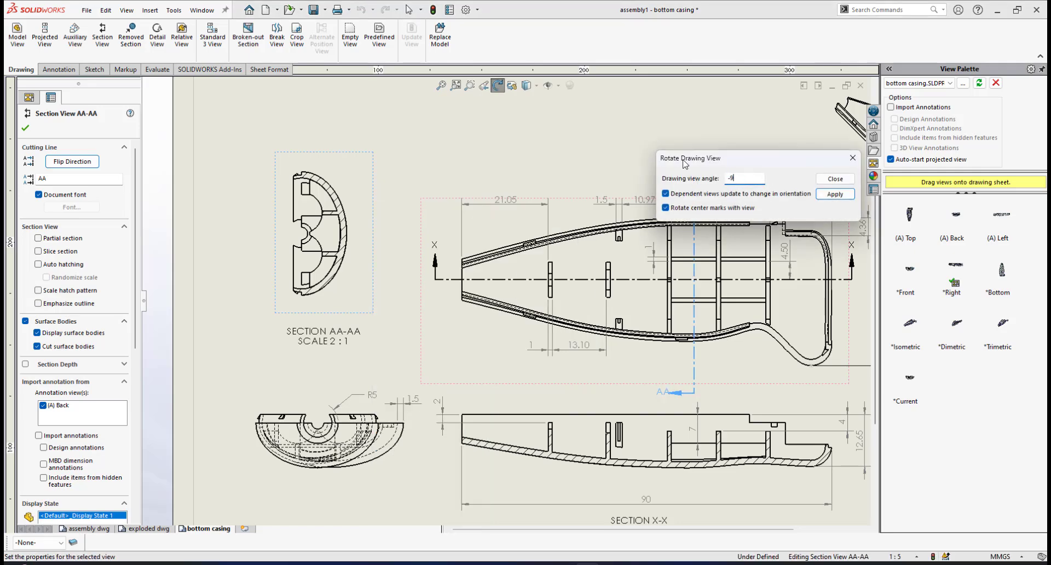
text(0)
key(Return)
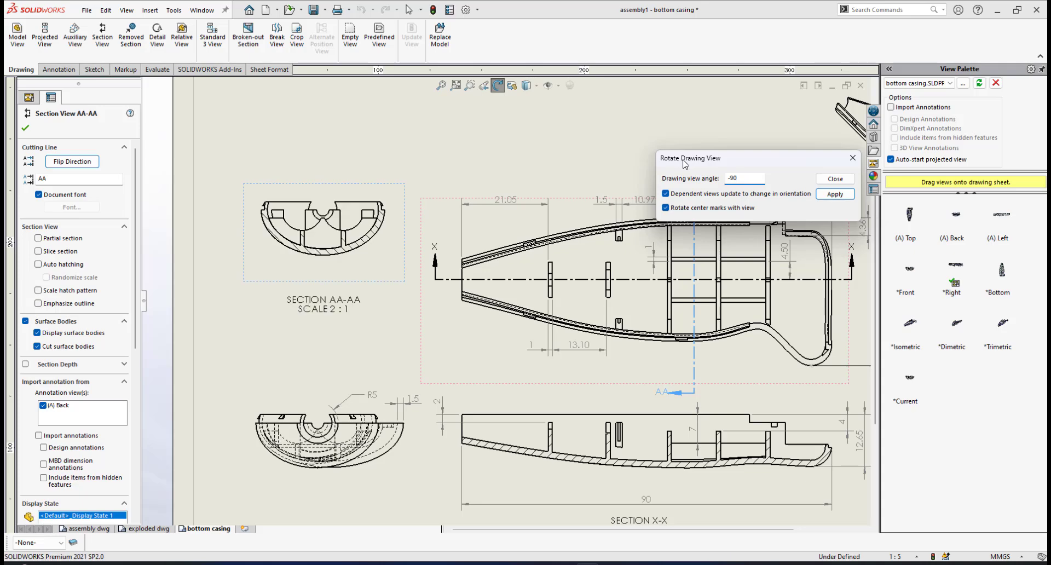
click(835, 179)
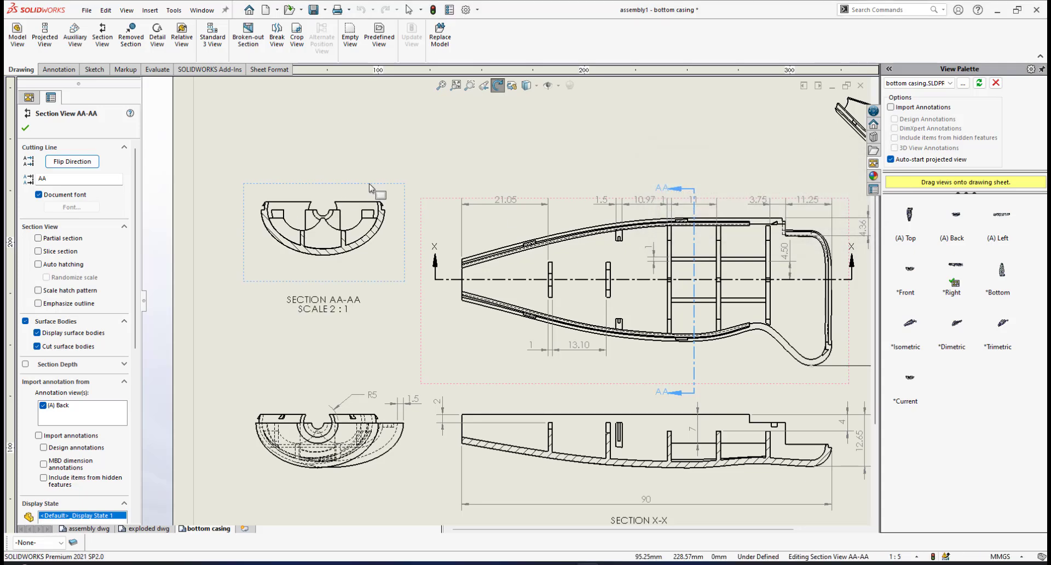
Shift the rotated section view slightly up and left, and change its label to X, reusing the existing label.
mouse_move(352, 215)
mouse_down()
mouse_move(345, 178)
mouse_move(330, 208)
mouse_up()
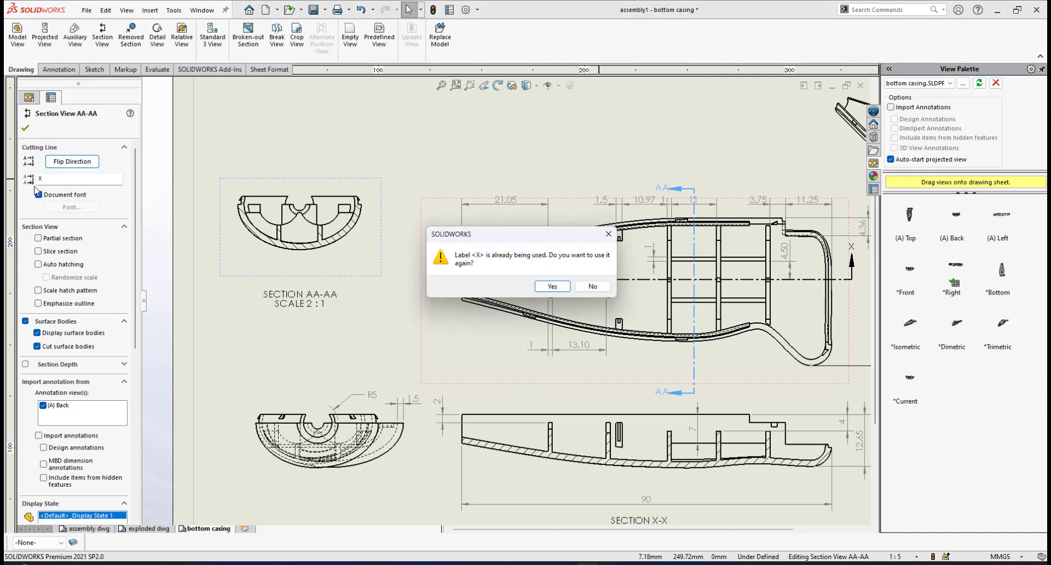
click(553, 288)
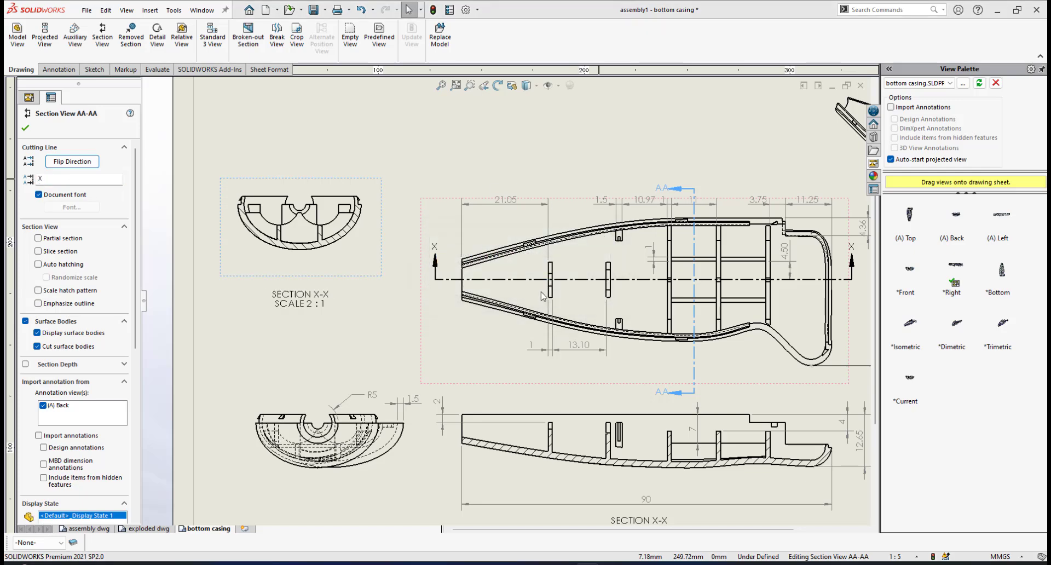
click(25, 128)
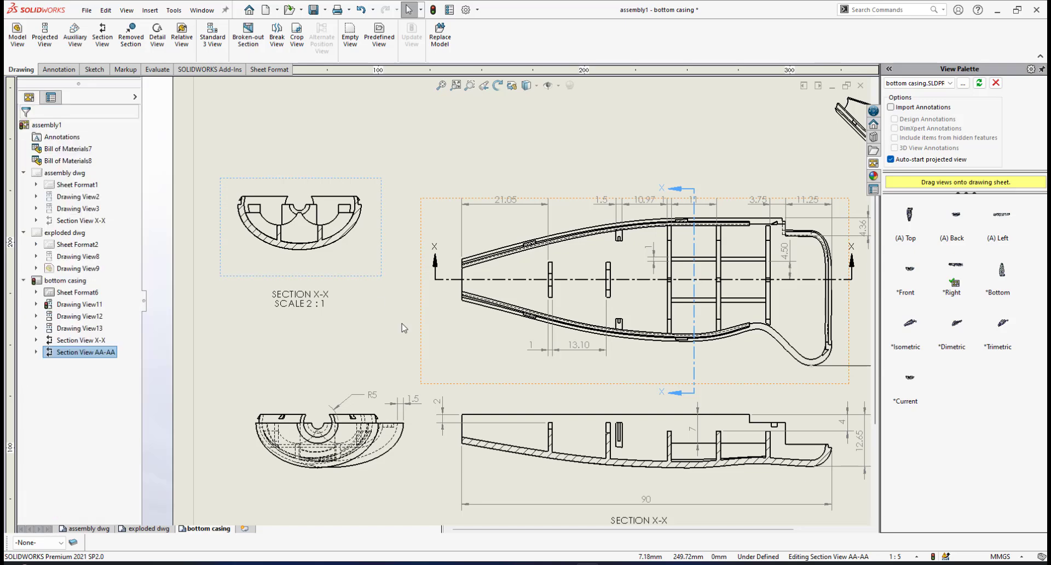
Delete the SCALE 2 : 1 line from the rotated section view's caption, keeping only SECTION X-X.
scroll(294, 306, down, 3)
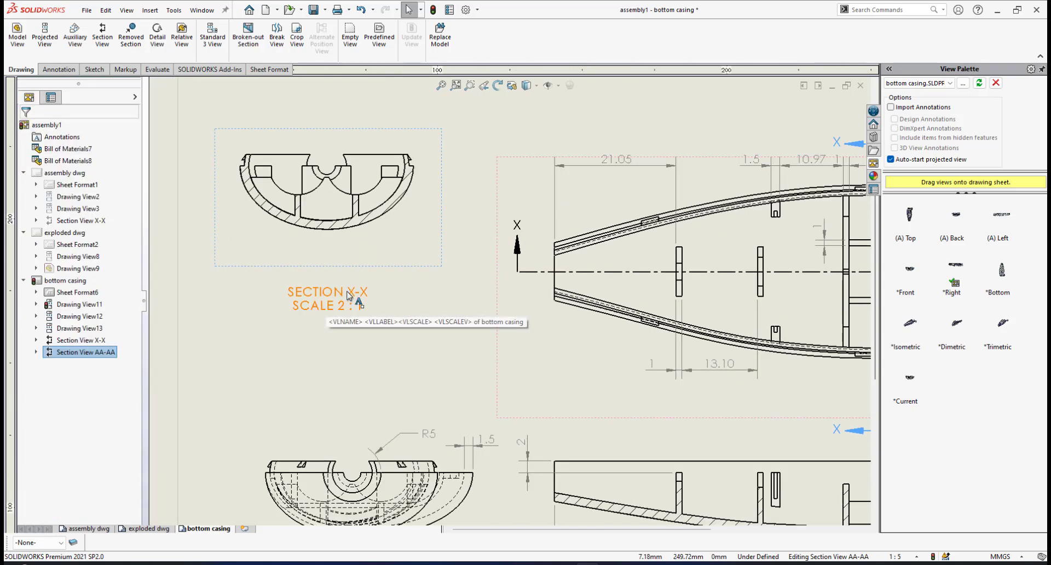
scroll(586, 445, up, 5)
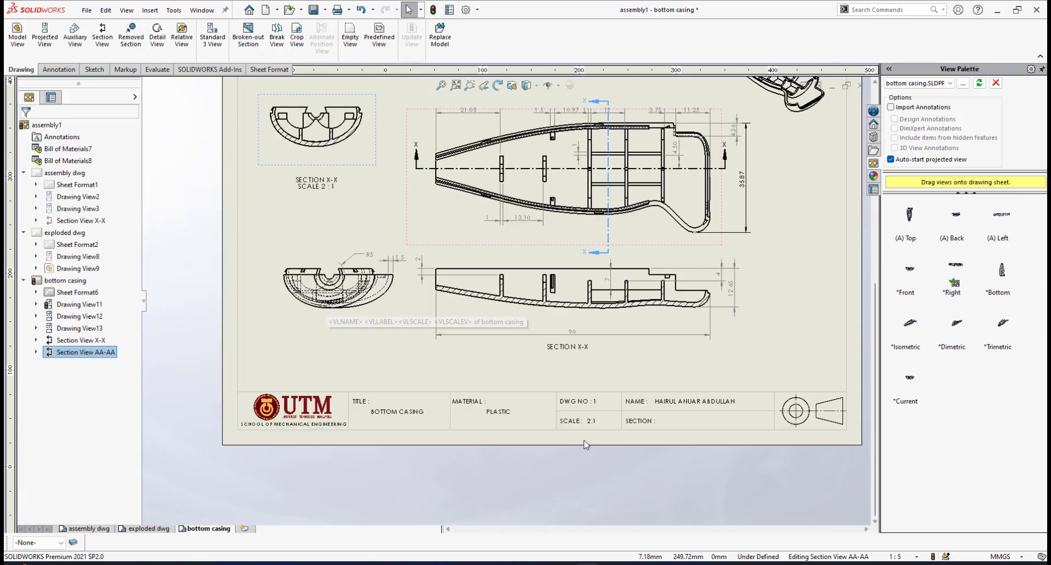
scroll(603, 285, down, 1)
scroll(368, 200, up, 3)
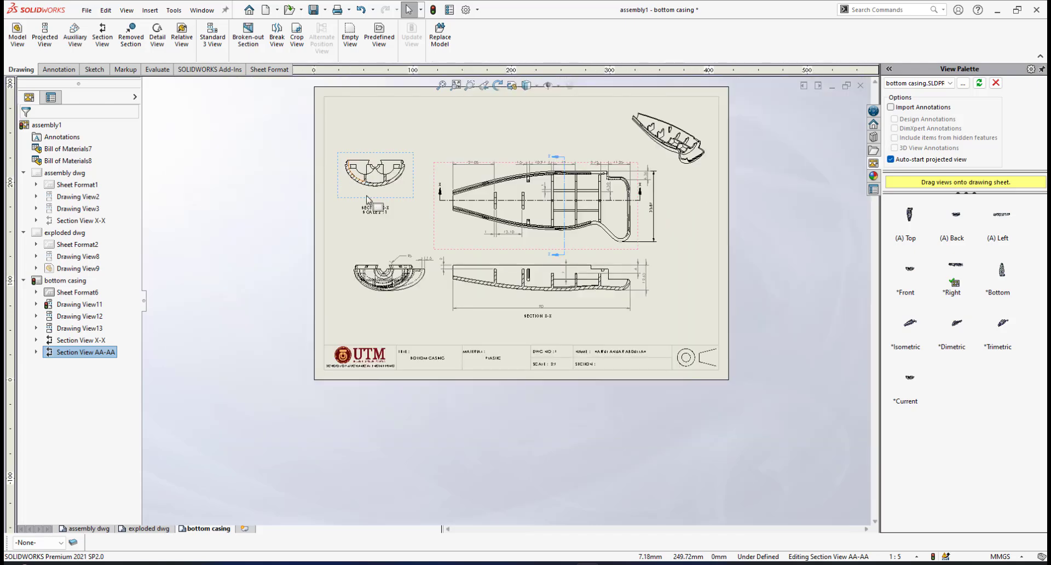
scroll(405, 235, down, 6)
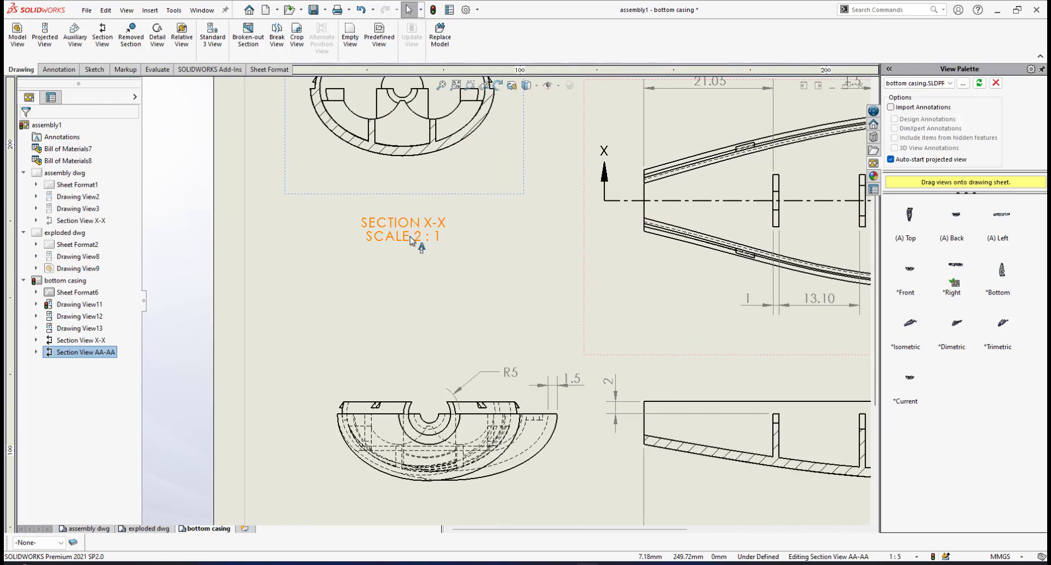
click(411, 240)
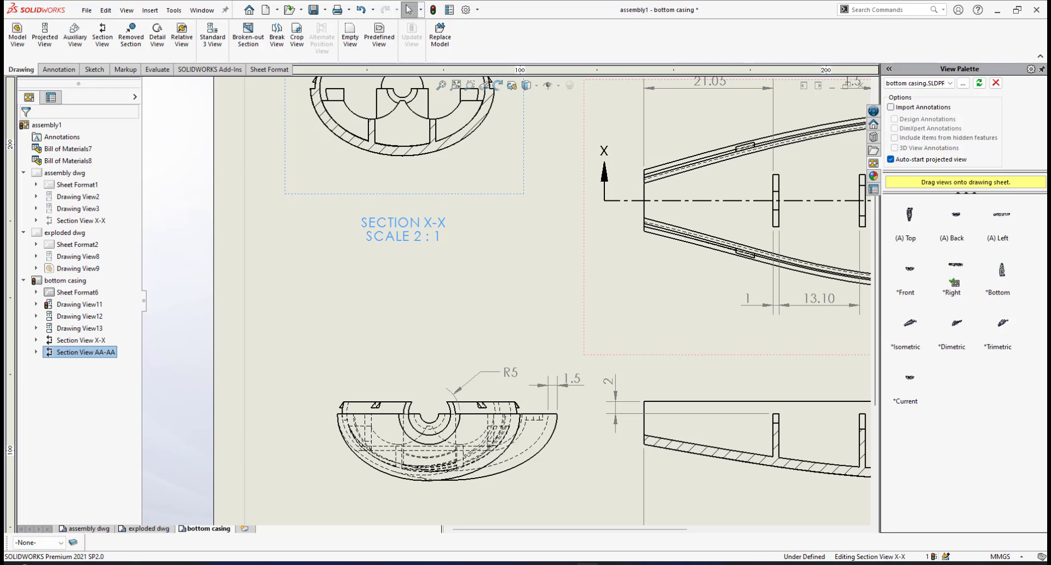
double_click(363, 241)
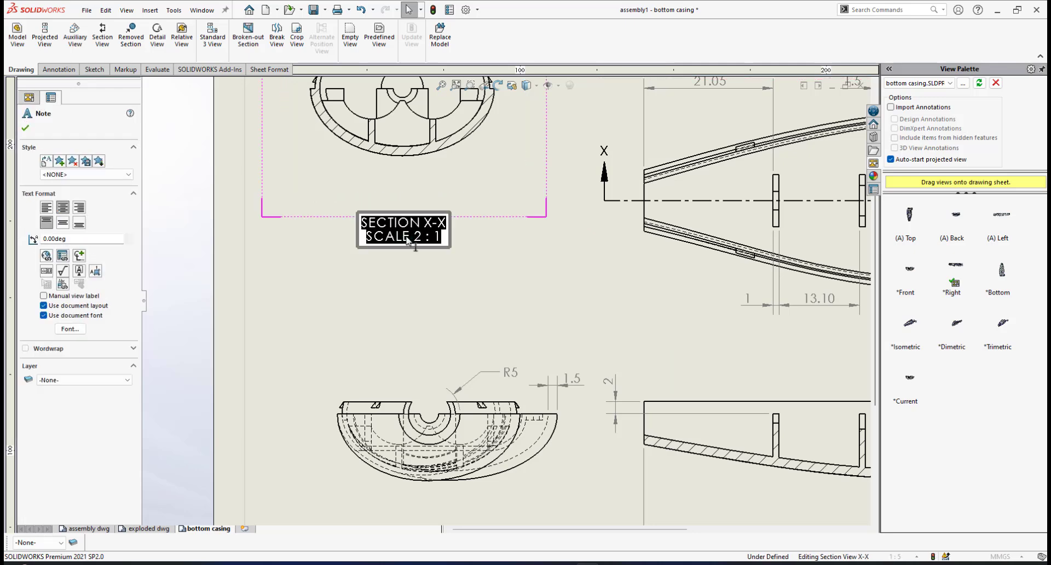
click(363, 241)
double_click(388, 236)
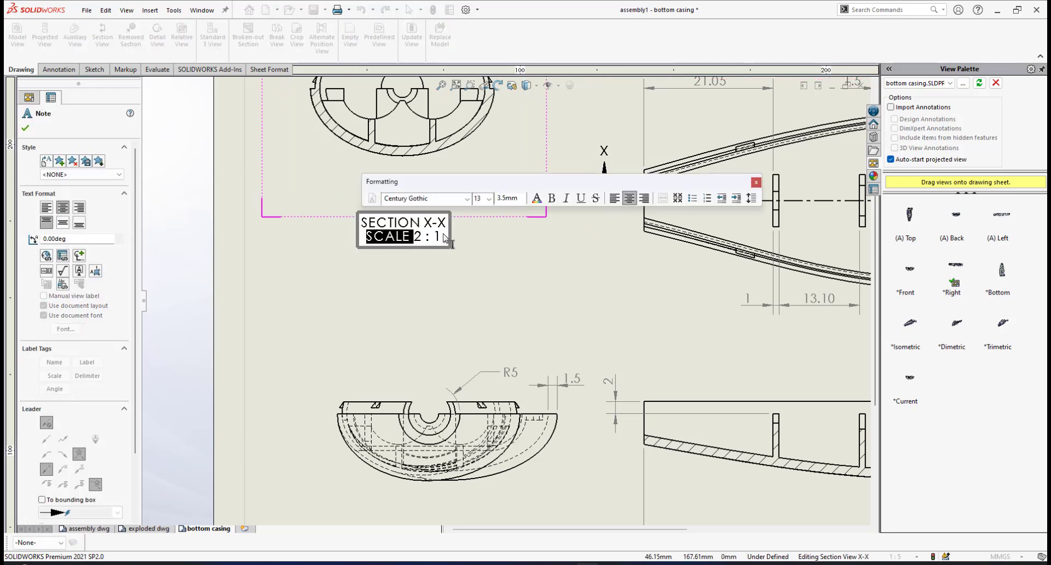
key(Delete)
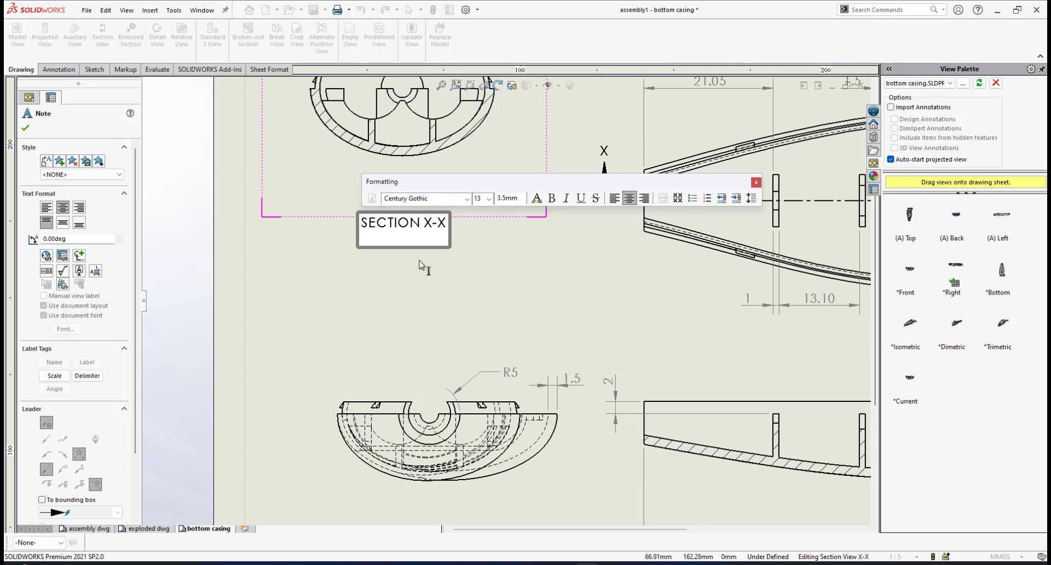
Remove the leftover blank line from the transverse section's caption and nudge that view slightly right and down toward the plan view.
key(BackSpace)
click(434, 253)
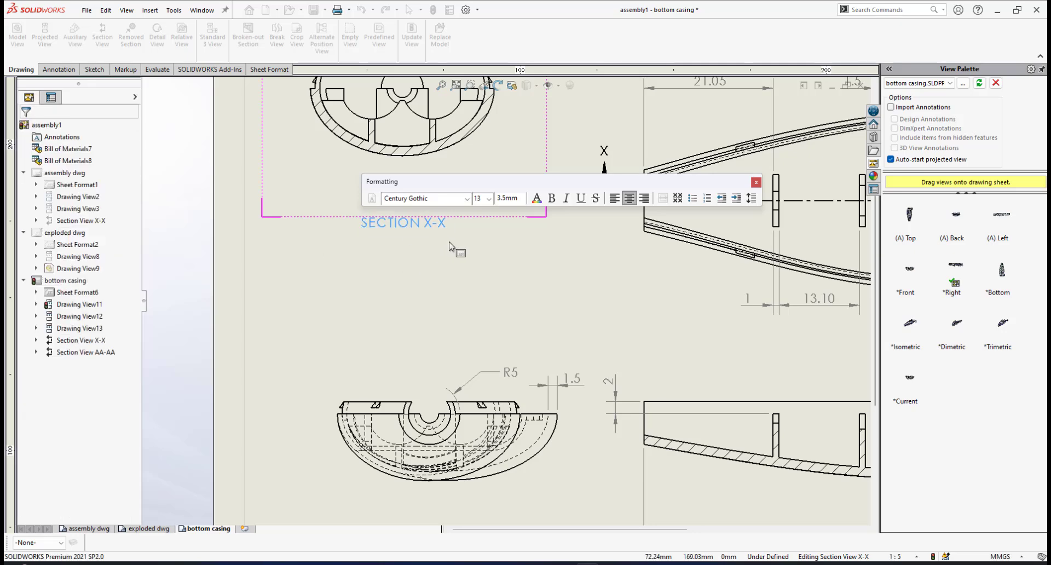
scroll(458, 252, up, 3)
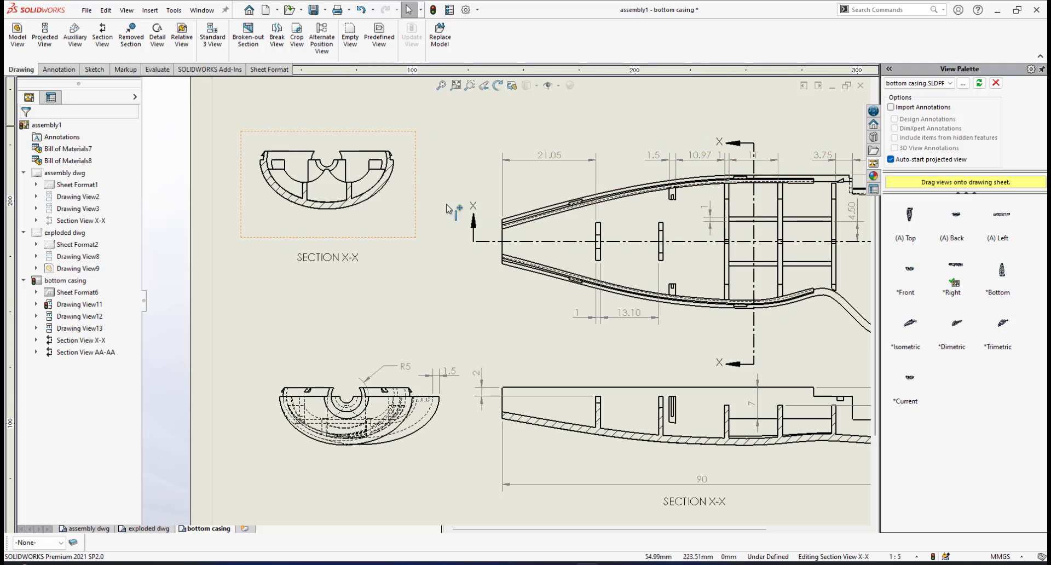
scroll(465, 263, up, 3)
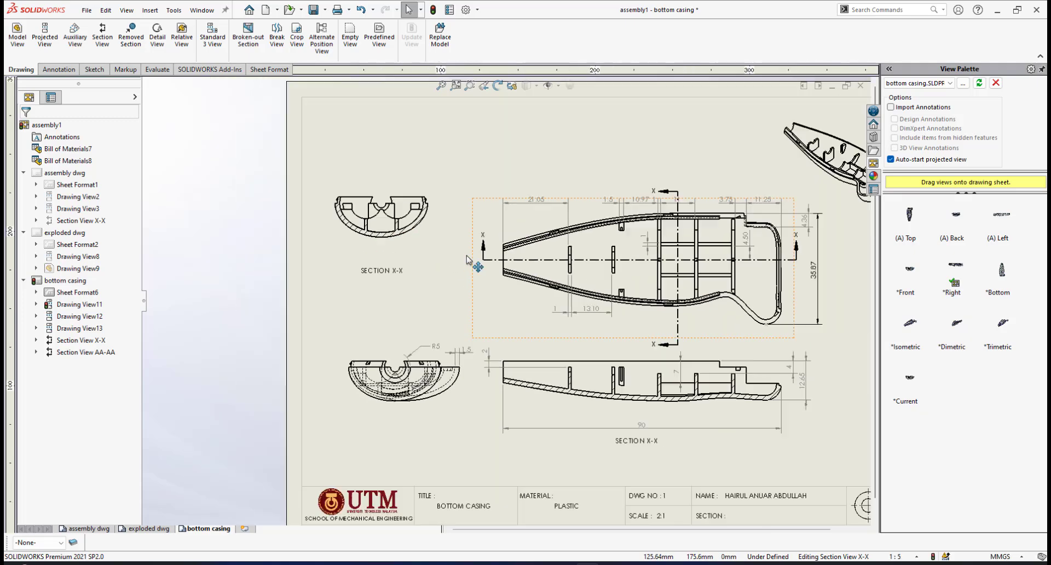
scroll(468, 262, down, 2)
scroll(471, 263, up, 2)
scroll(450, 285, down, 2)
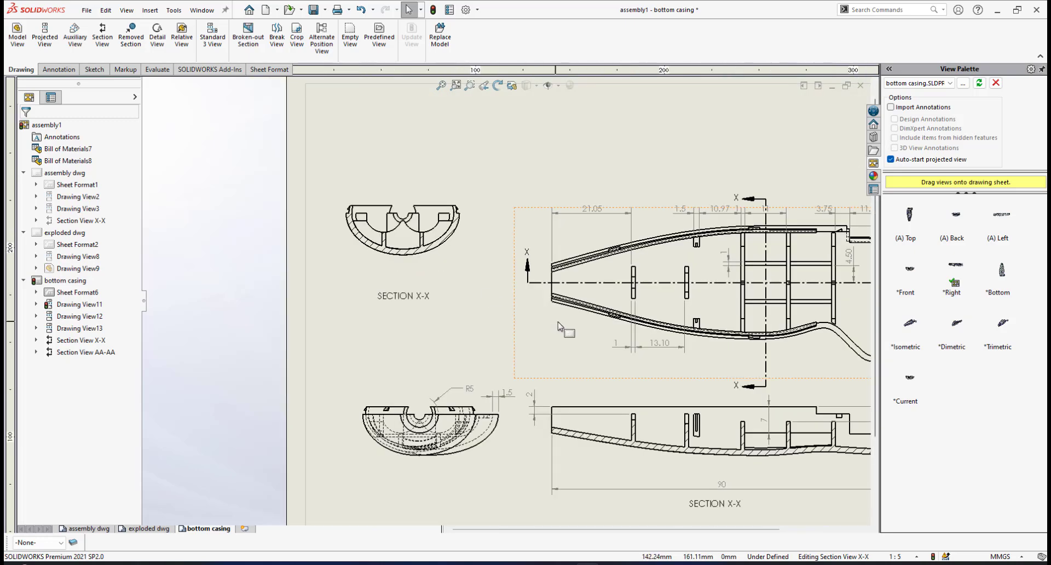
scroll(446, 288, up, 2)
scroll(444, 289, down, 2)
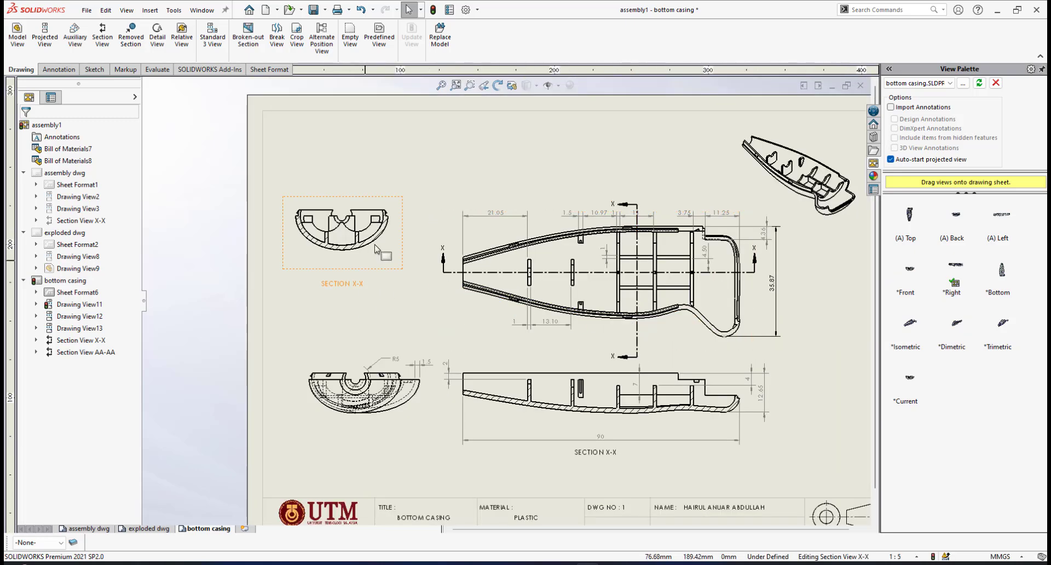
drag(402, 229, 413, 233)
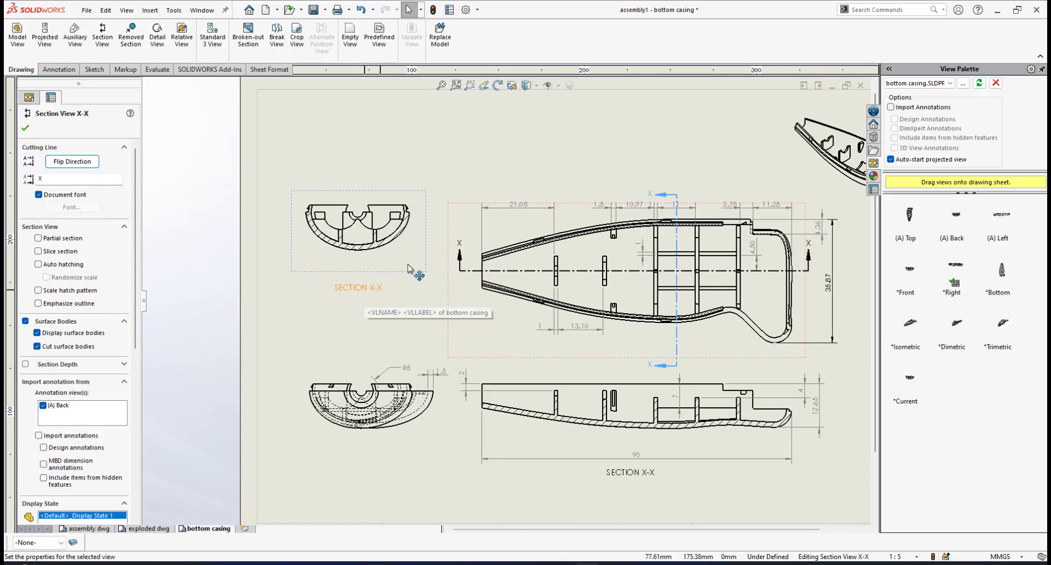
Compare the transverse section with the plan and isometric views to identify the rib and arc features that need dimensions.
scroll(416, 263, down, 1)
scroll(378, 234, down, 1)
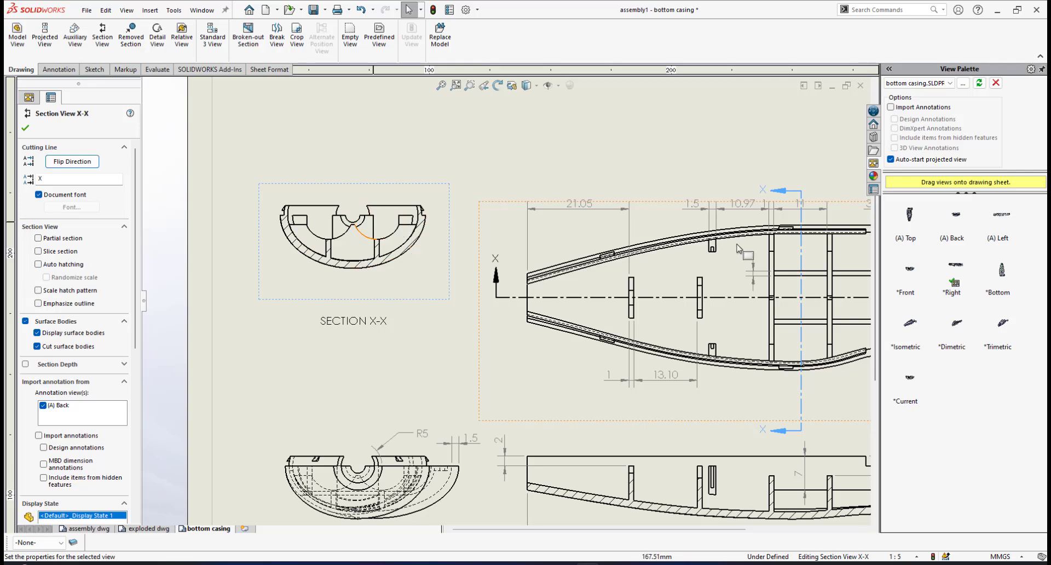
scroll(746, 301, up, 1)
scroll(657, 246, down, 1)
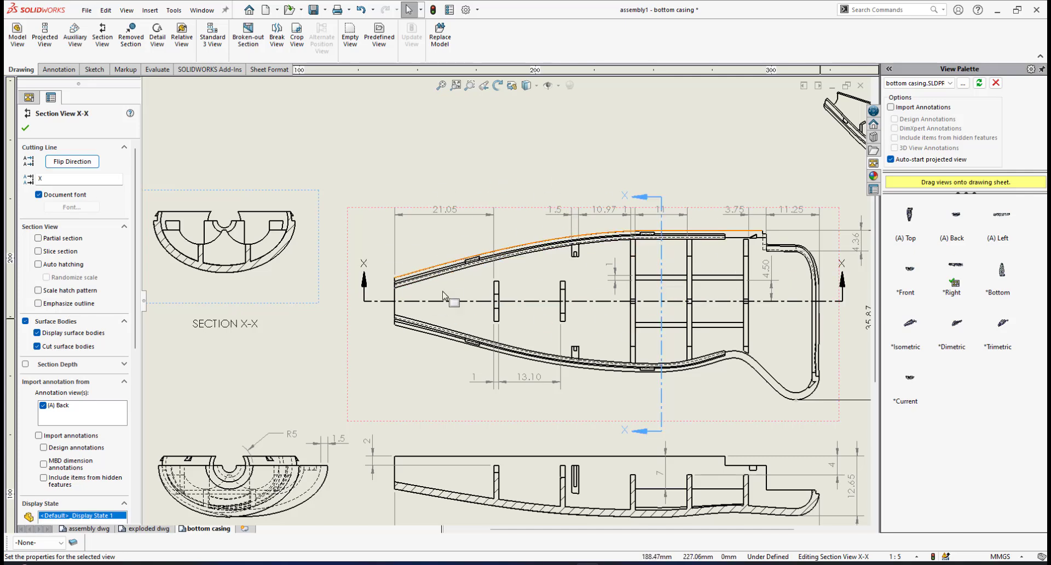
scroll(596, 281, down, 1)
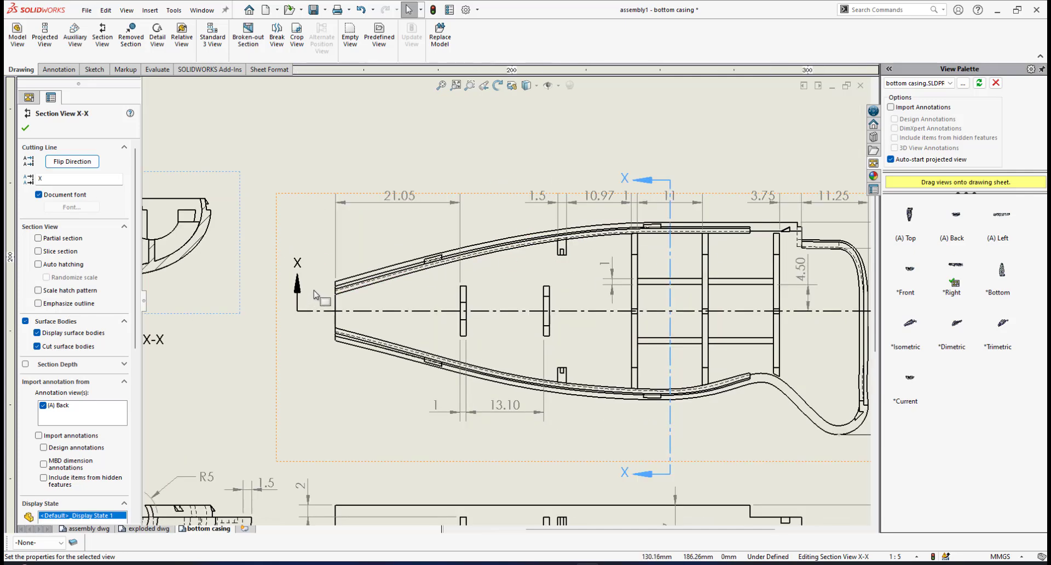
scroll(554, 290, up, 3)
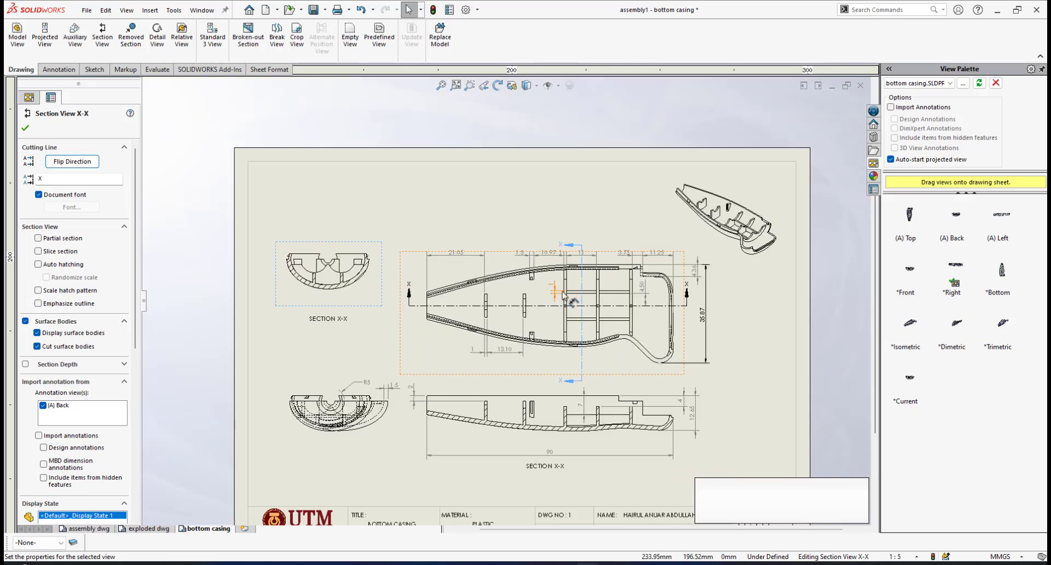
scroll(677, 250, down, 5)
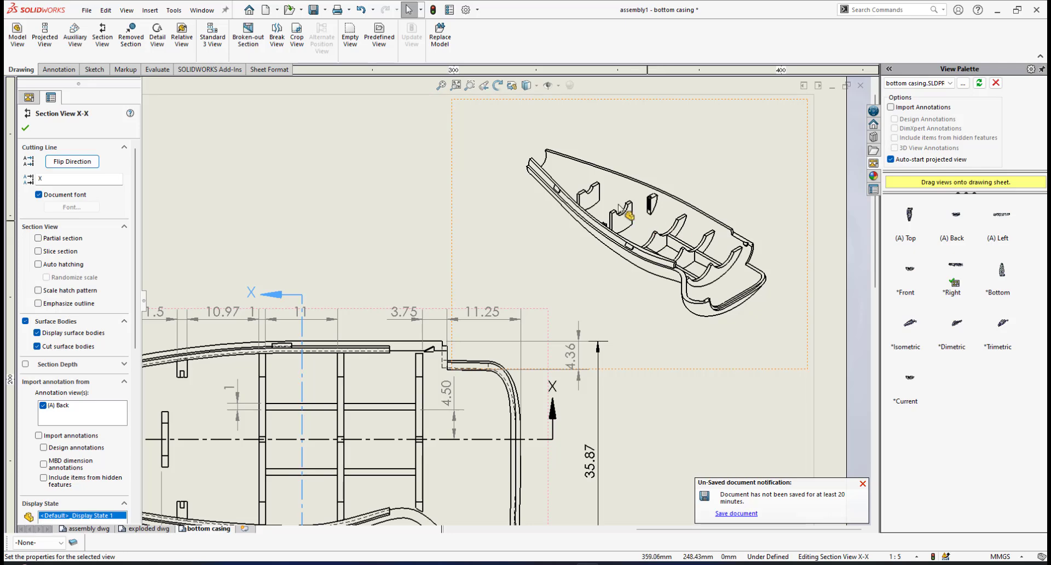
scroll(628, 213, down, 3)
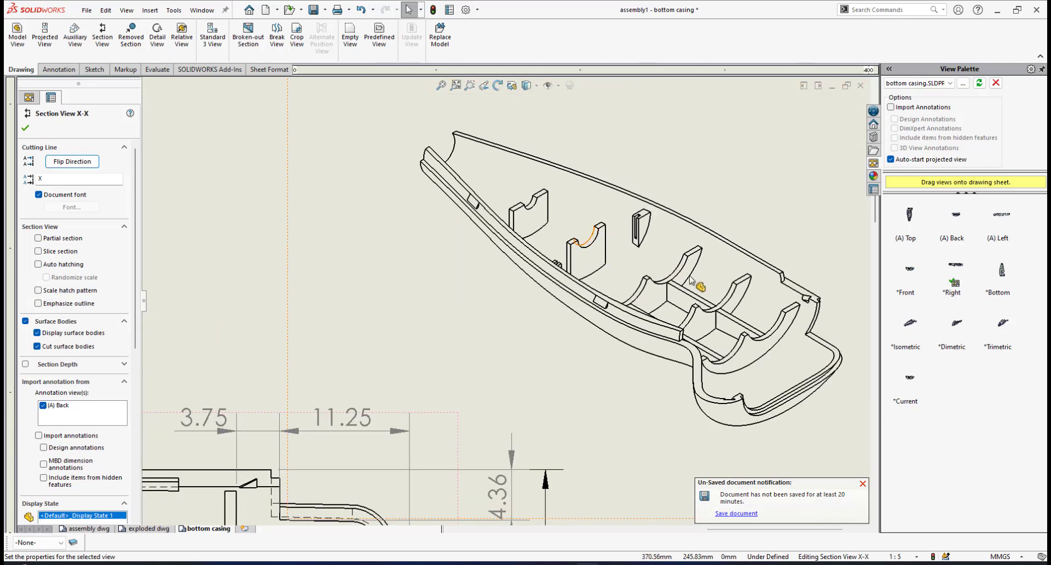
scroll(642, 274, up, 5)
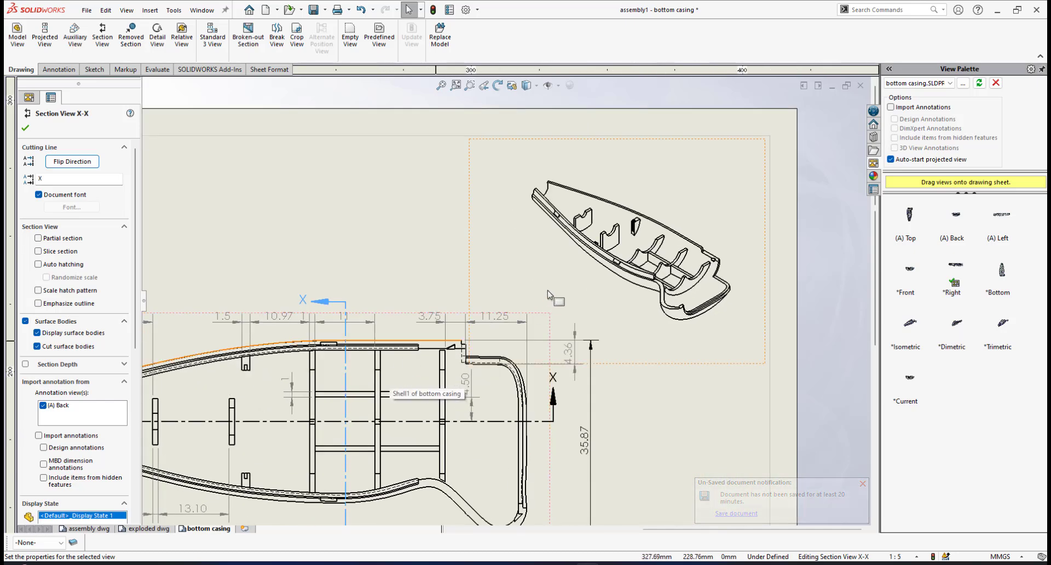
scroll(561, 291, down, 1)
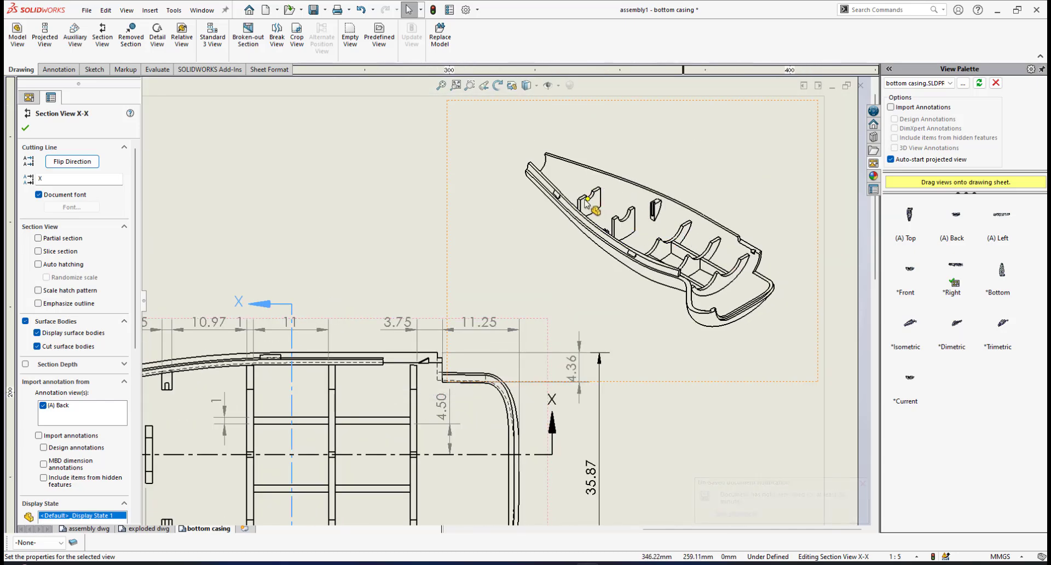
scroll(441, 293, up, 5)
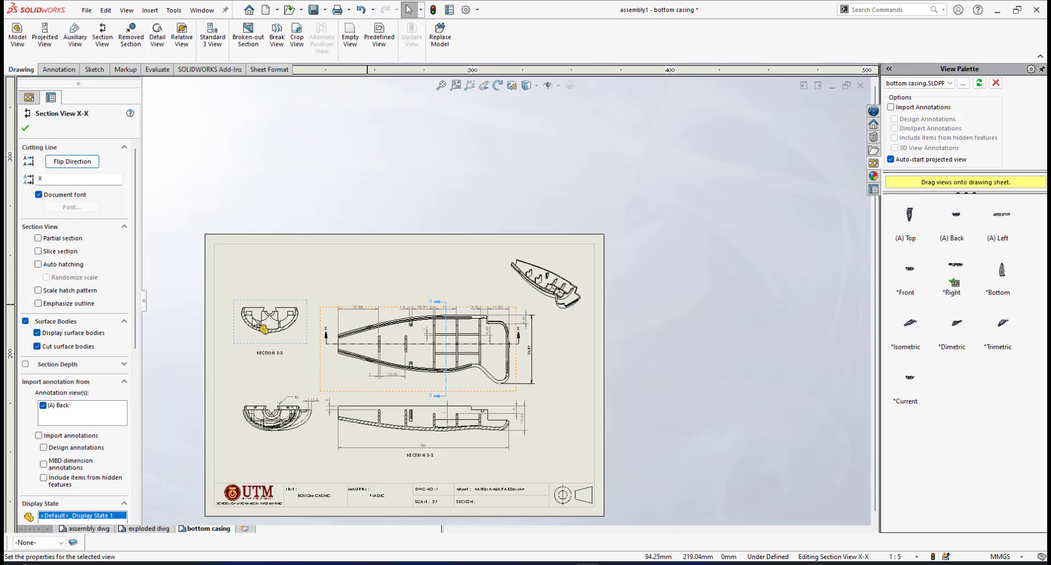
scroll(284, 329, down, 6)
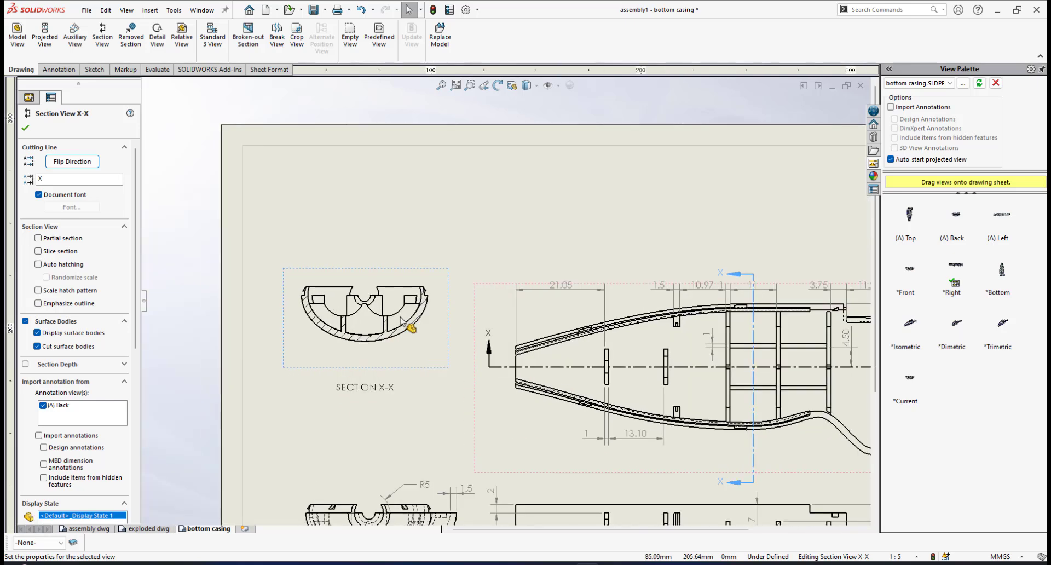
scroll(415, 299, down, 2)
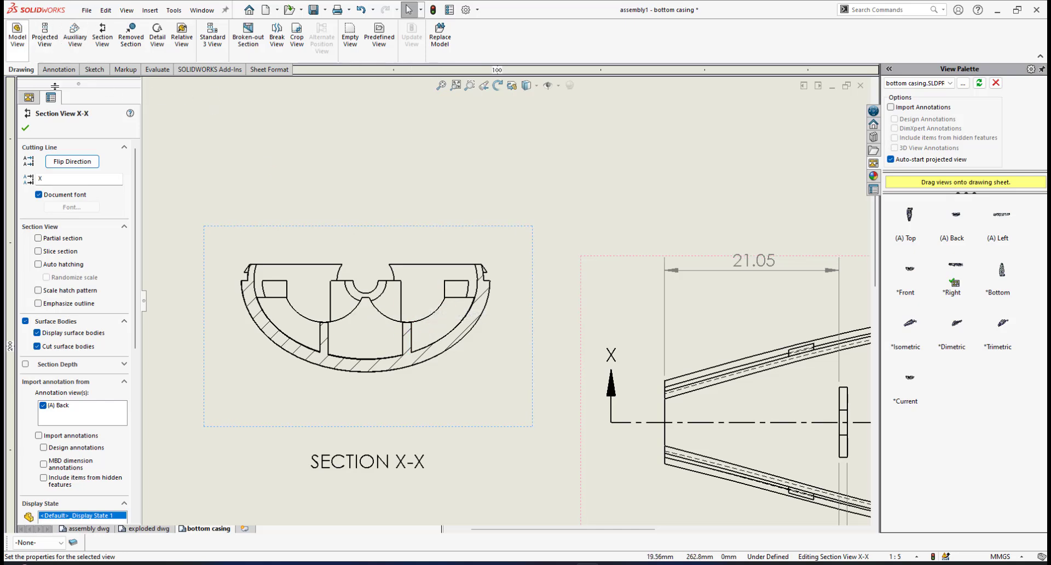
Add a radius dimension to the large right-hand rib arc in the transverse section, with its text outside the lower right of the profile.
click(60, 70)
click(21, 38)
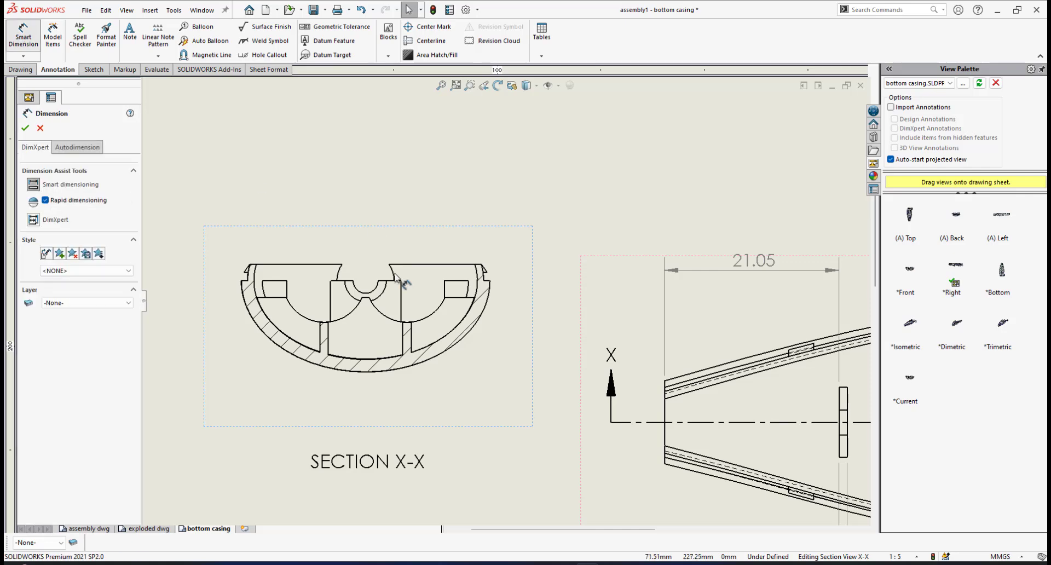
click(436, 316)
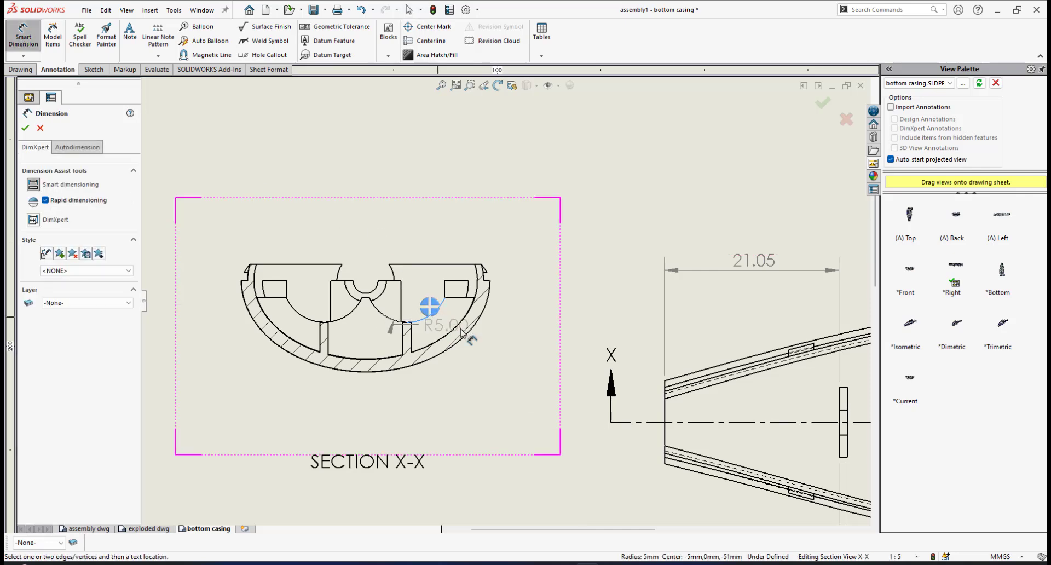
click(524, 366)
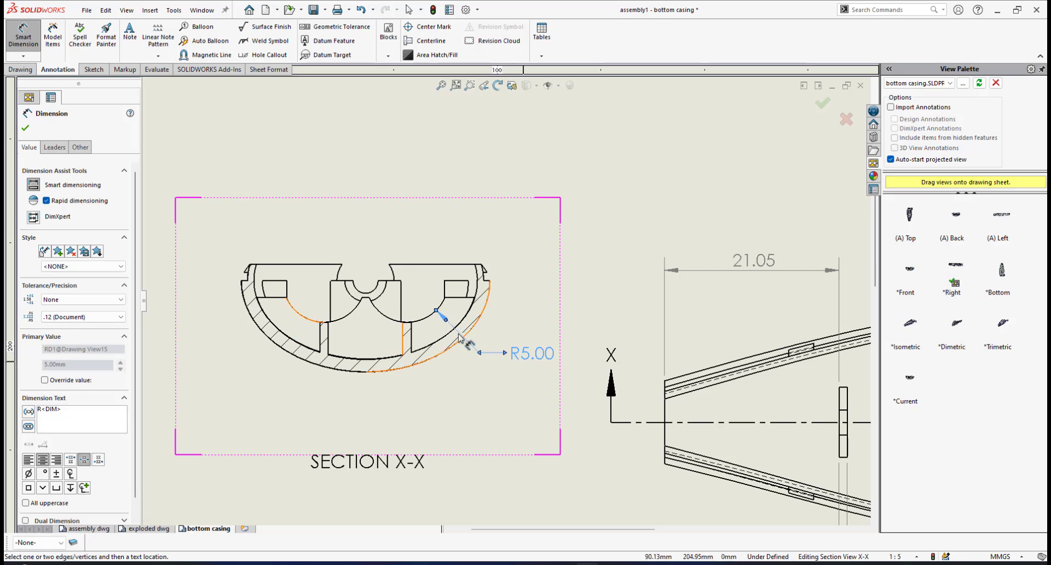
Dimension the radius of the central groove's outer arc, placing the text outside the lower left of the section profile.
scroll(383, 301, down, 2)
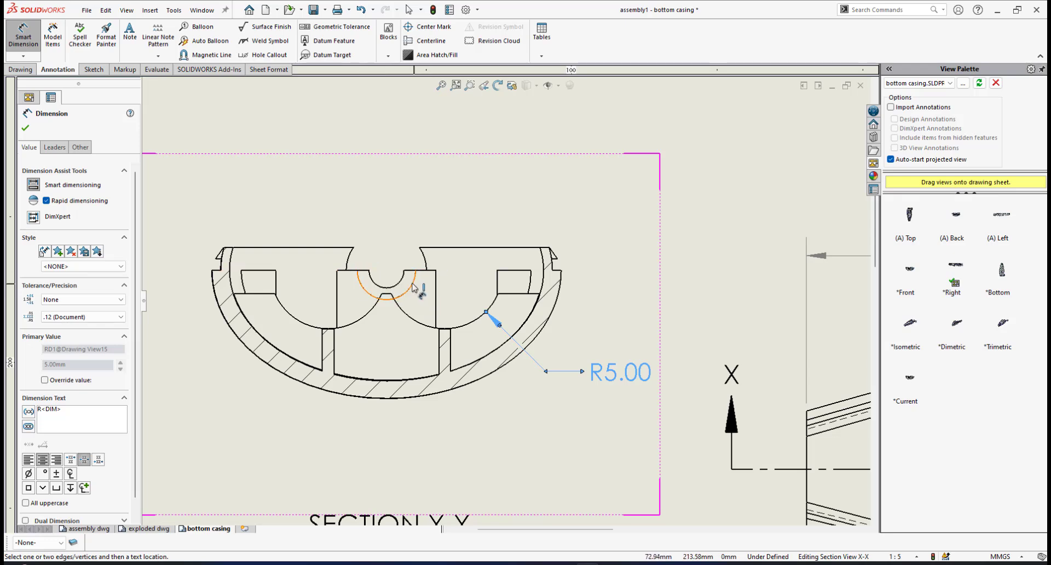
click(410, 288)
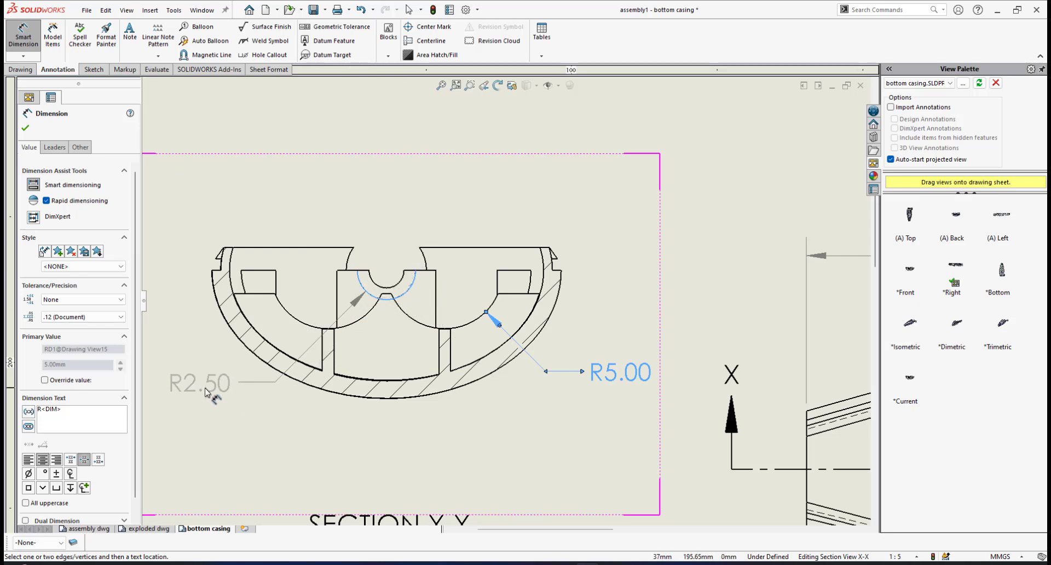
click(185, 408)
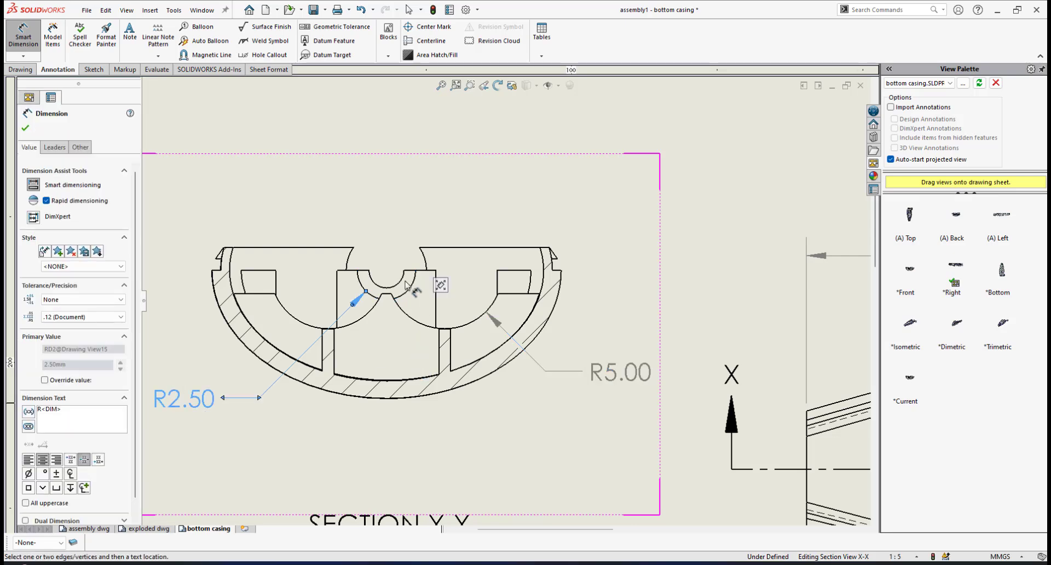
Dimension the radius of the central groove's inner arc, placing the text below the large rib arc's radius dimension.
scroll(406, 284, down, 2)
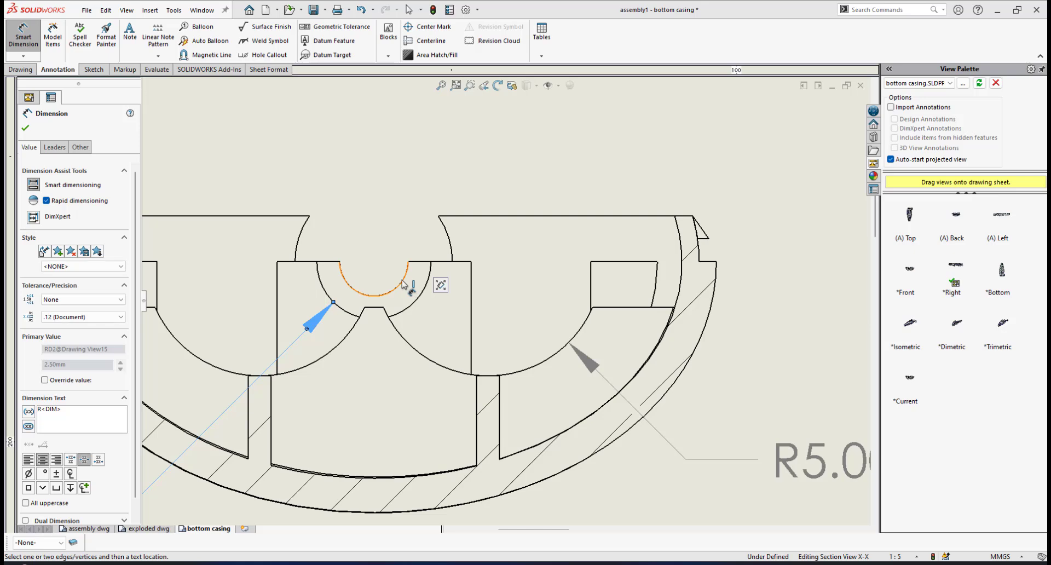
click(403, 282)
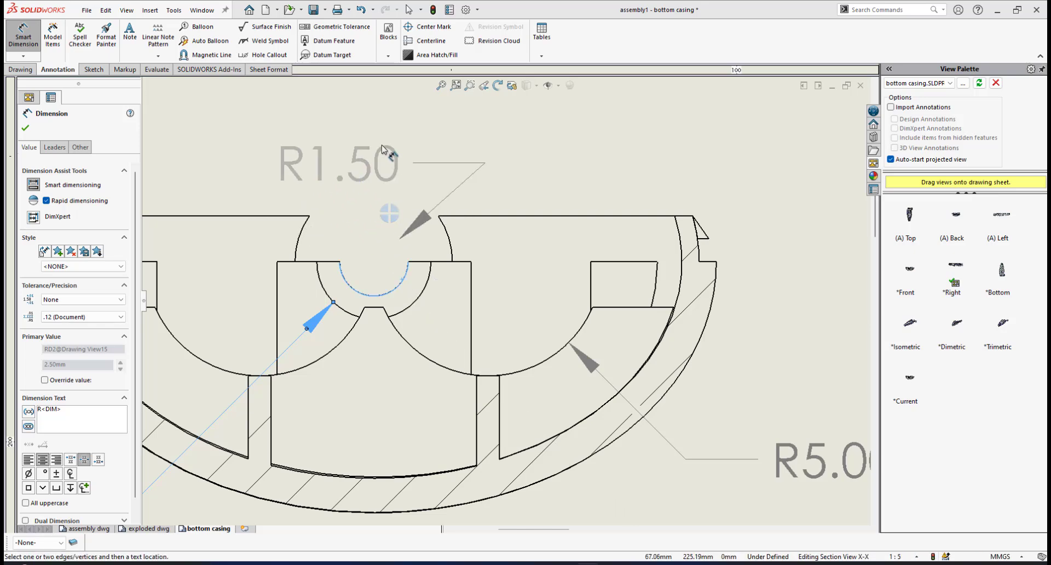
scroll(507, 301, up, 3)
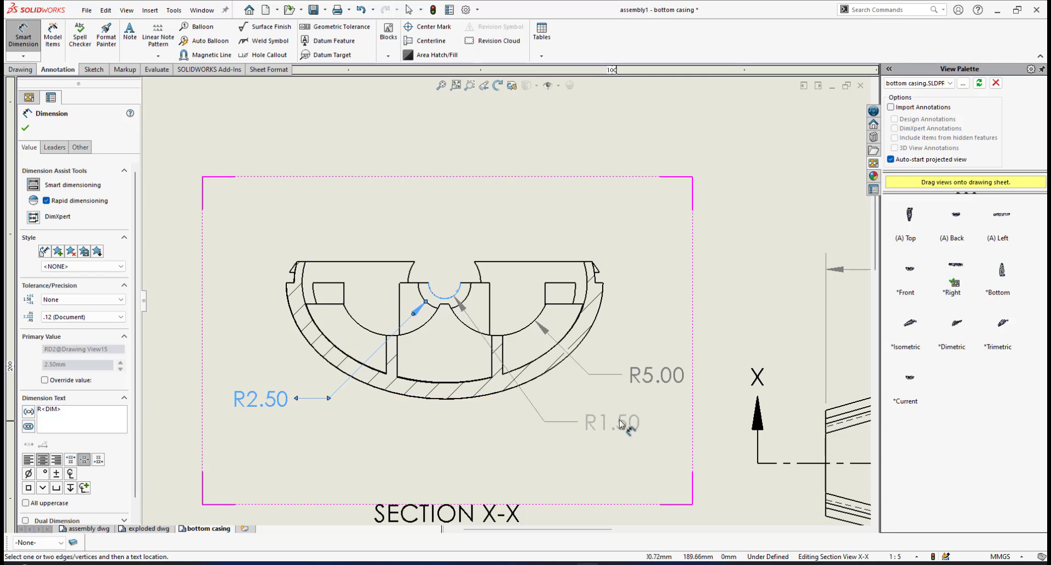
click(623, 415)
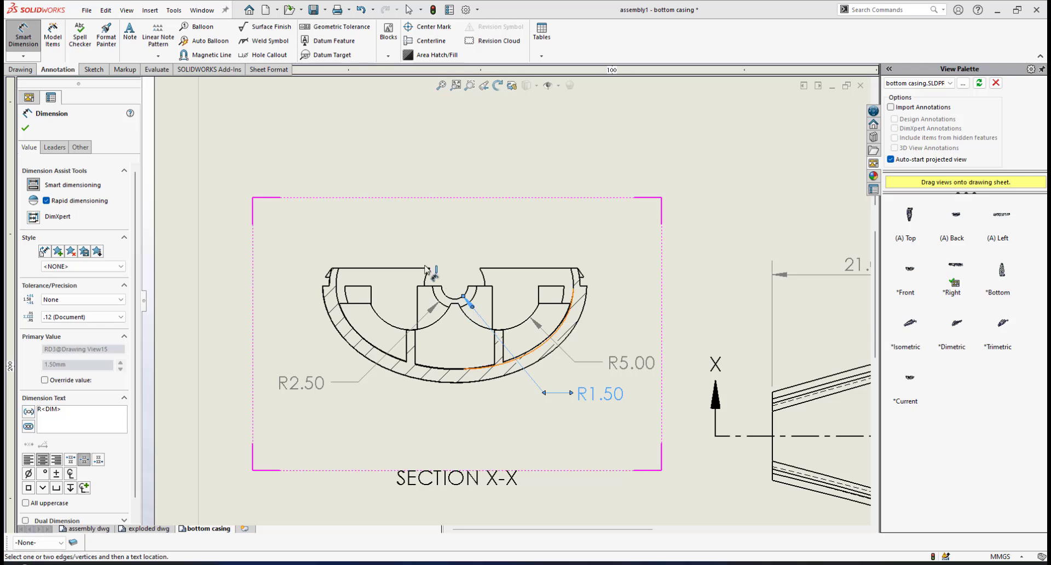
Check the transverse section, end view and plan view for arcs and ribs that still lack dimensions.
scroll(432, 282, down, 2)
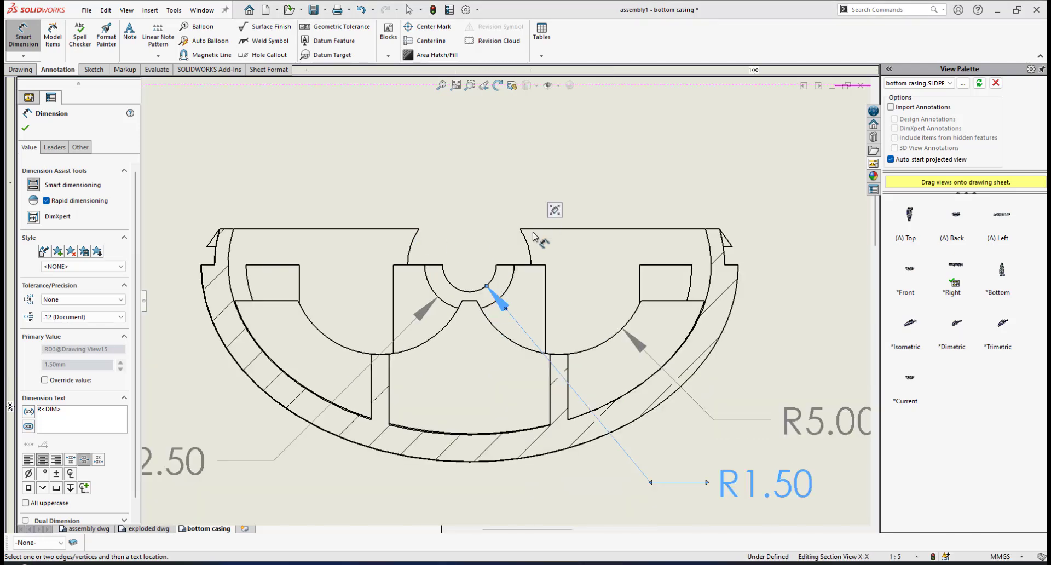
scroll(536, 250, up, 2)
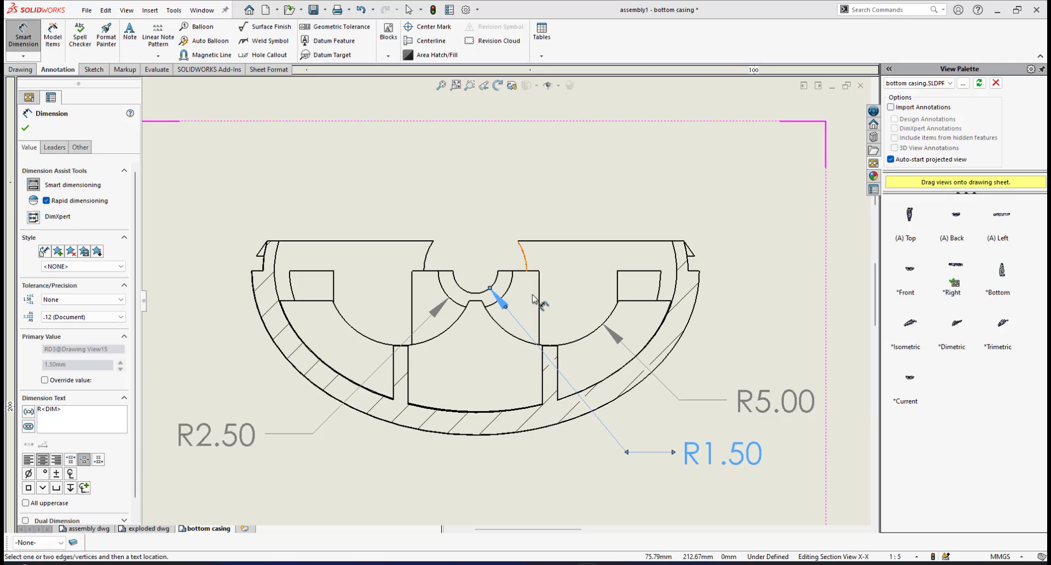
scroll(520, 296, up, 5)
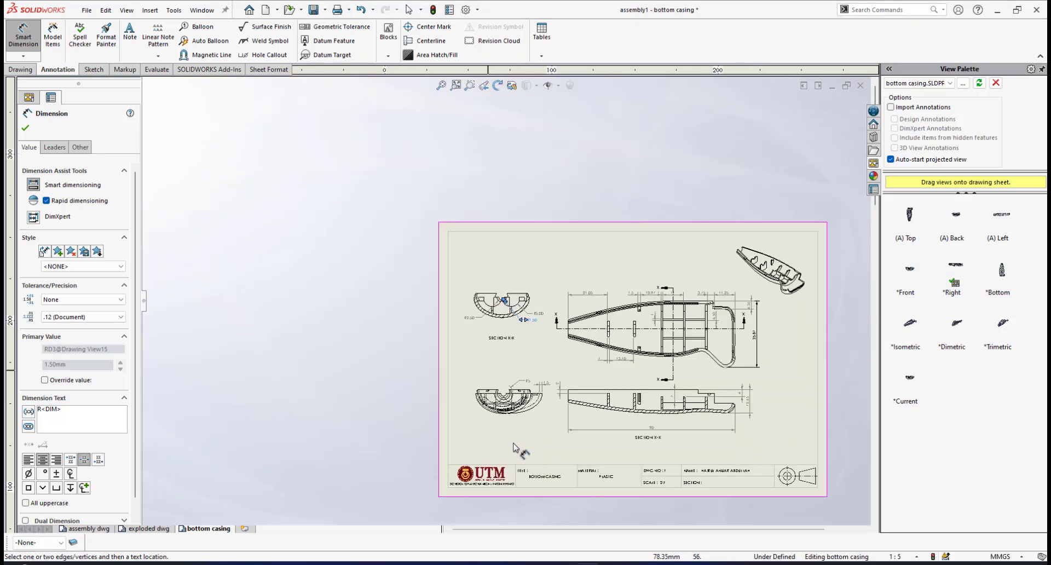
scroll(530, 383, down, 5)
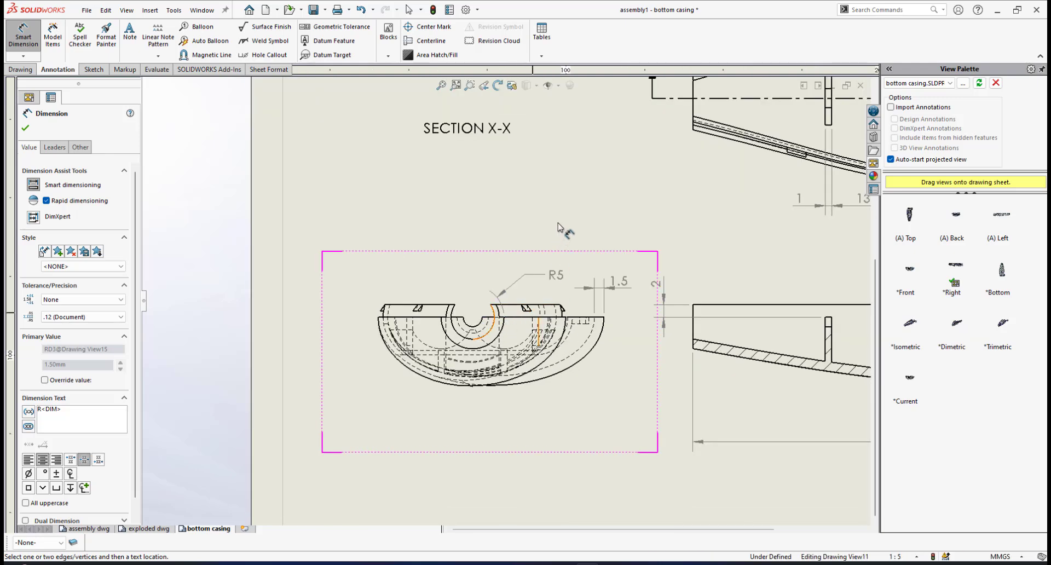
scroll(563, 294, up, 5)
scroll(501, 256, down, 8)
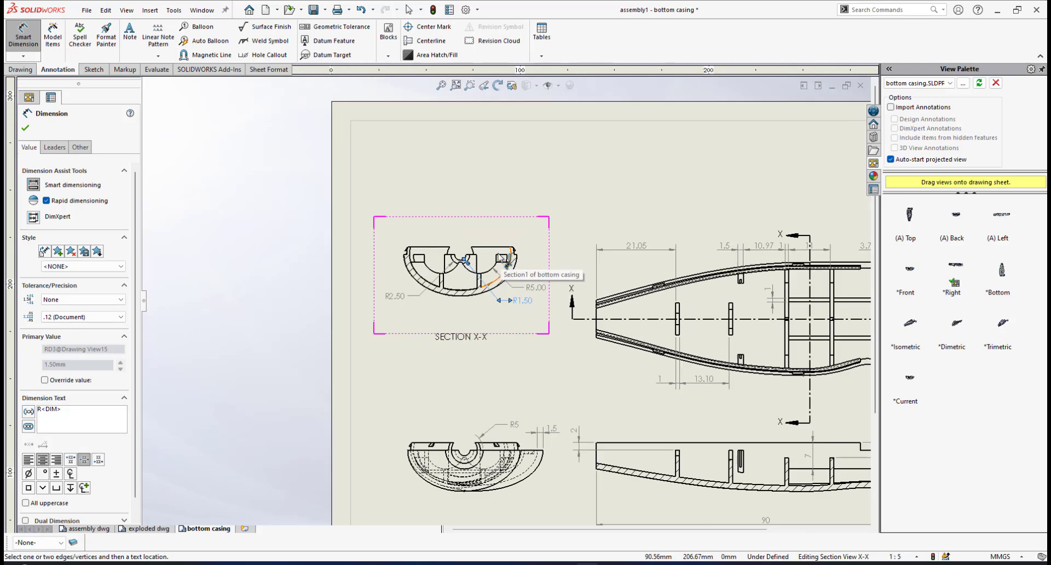
scroll(456, 282, down, 3)
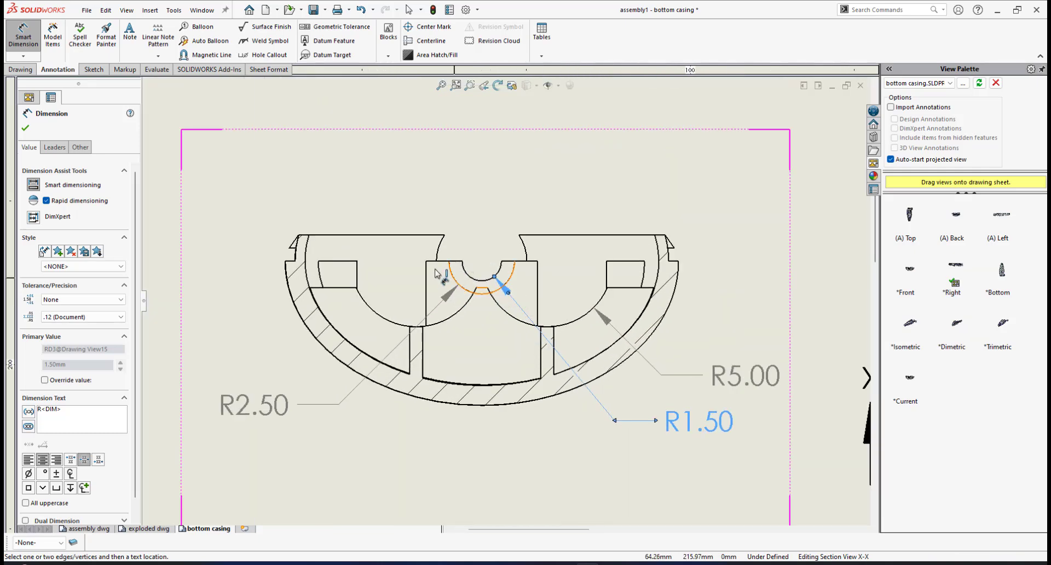
scroll(490, 279, up, 4)
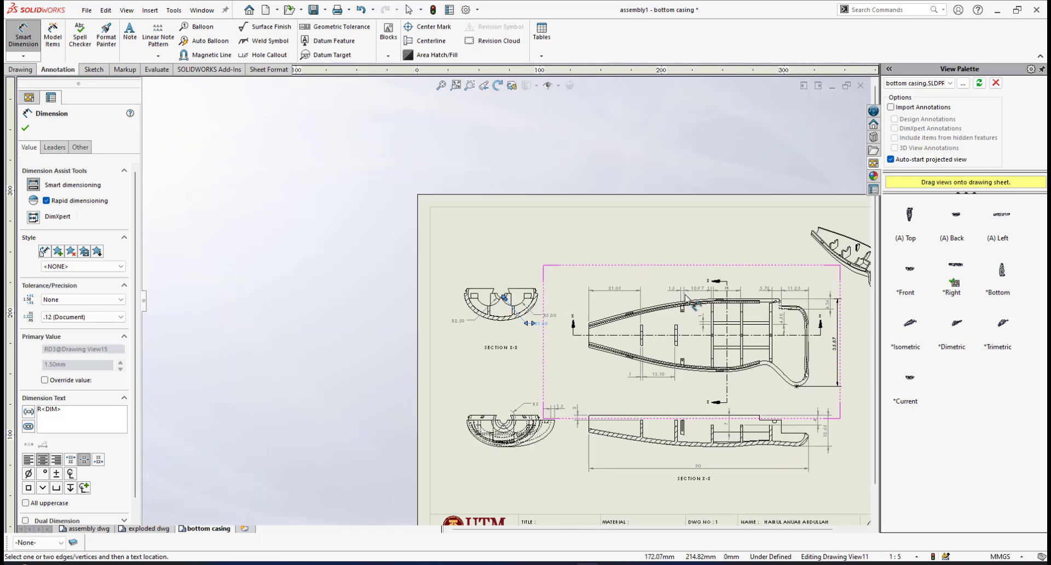
scroll(605, 337, down, 6)
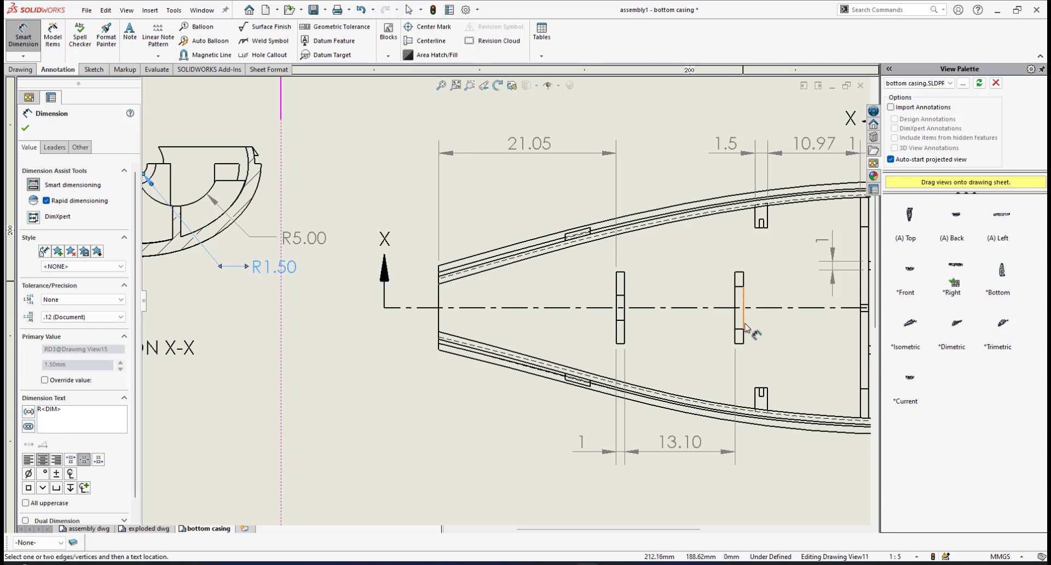
Dimension the horizontal width between the central rib's two vertical edges in the transverse section, placing the text just above the profile.
scroll(738, 296, up, 4)
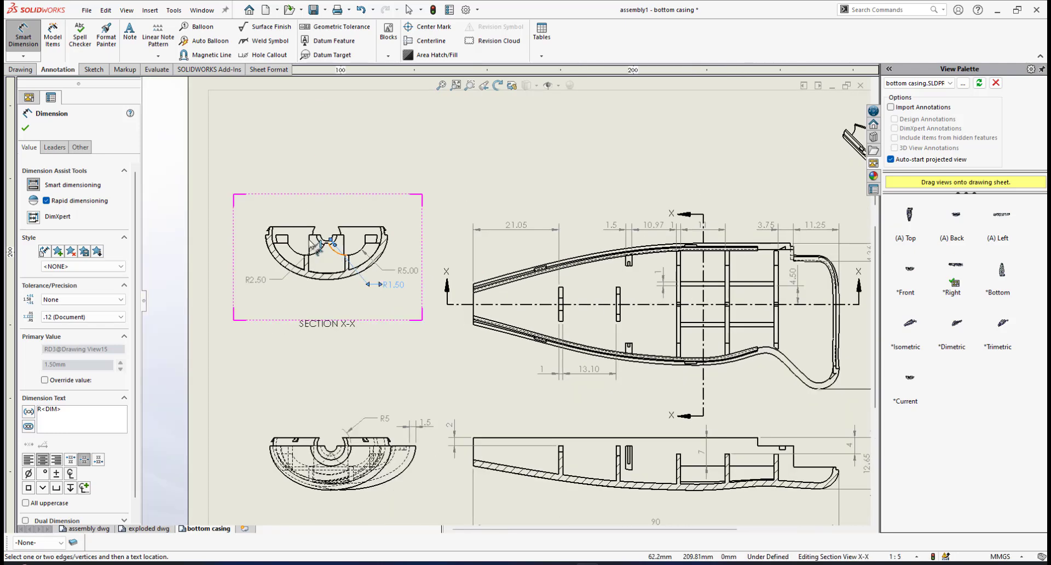
scroll(351, 248, down, 6)
scroll(351, 248, down, 2)
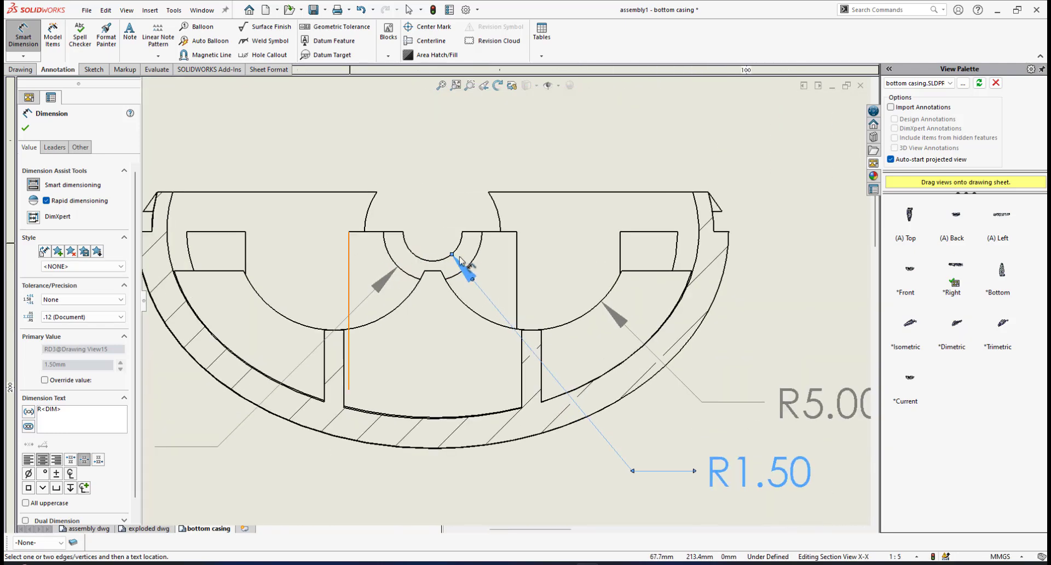
click(518, 251)
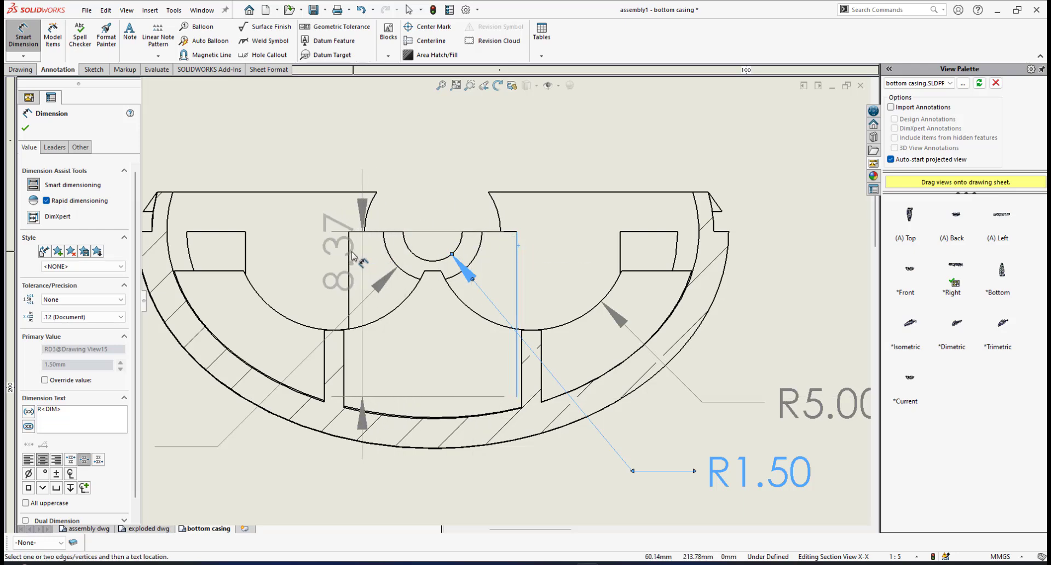
click(349, 253)
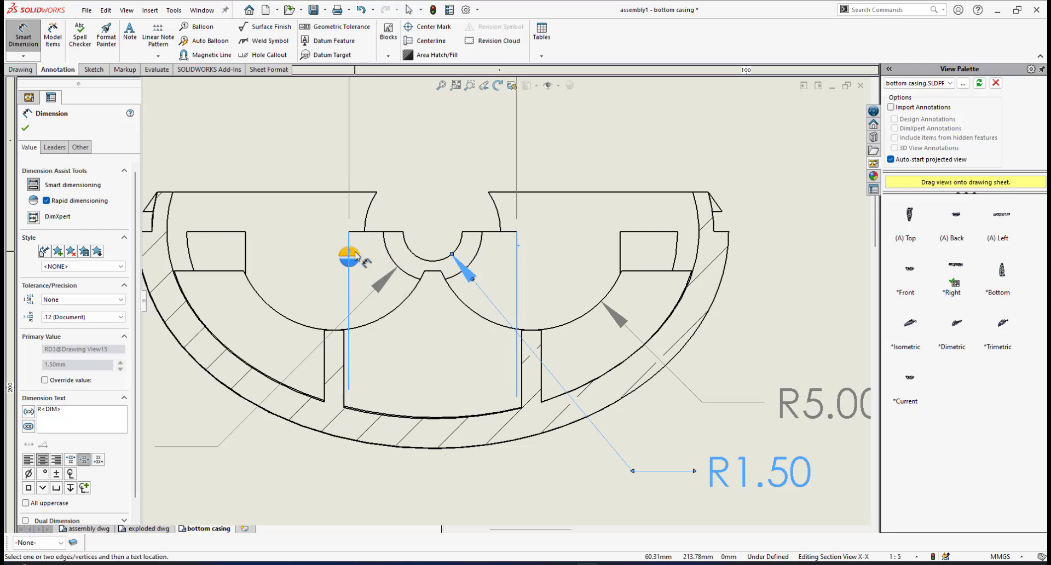
click(352, 251)
scroll(461, 230, up, 4)
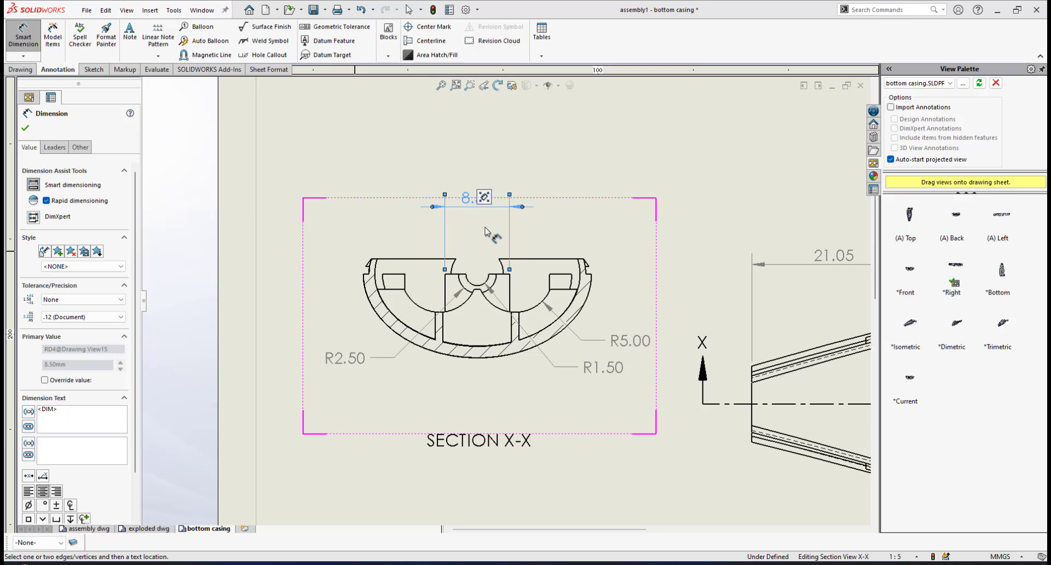
scroll(485, 231, down, 3)
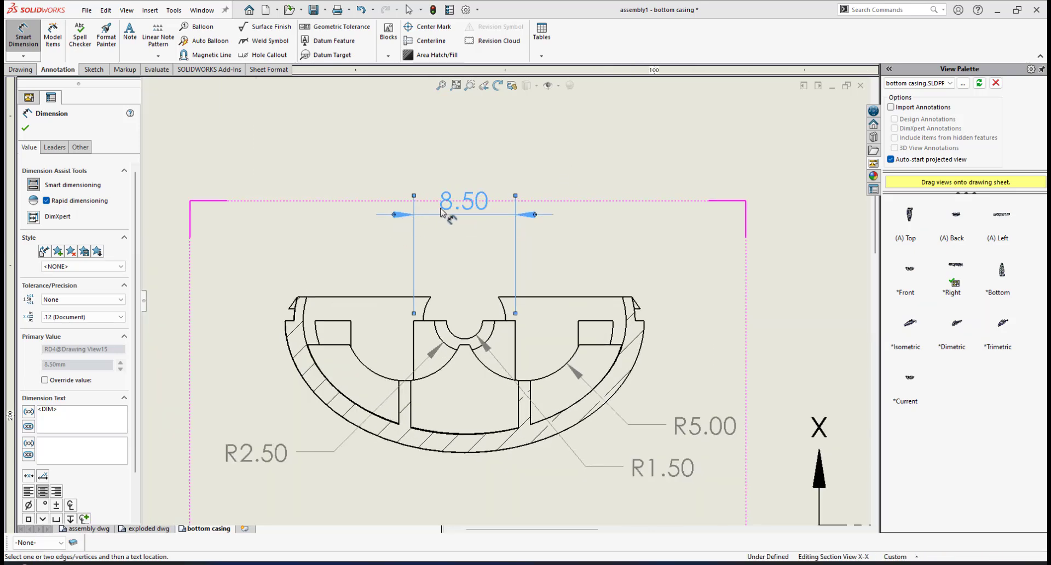
drag(444, 212, 449, 238)
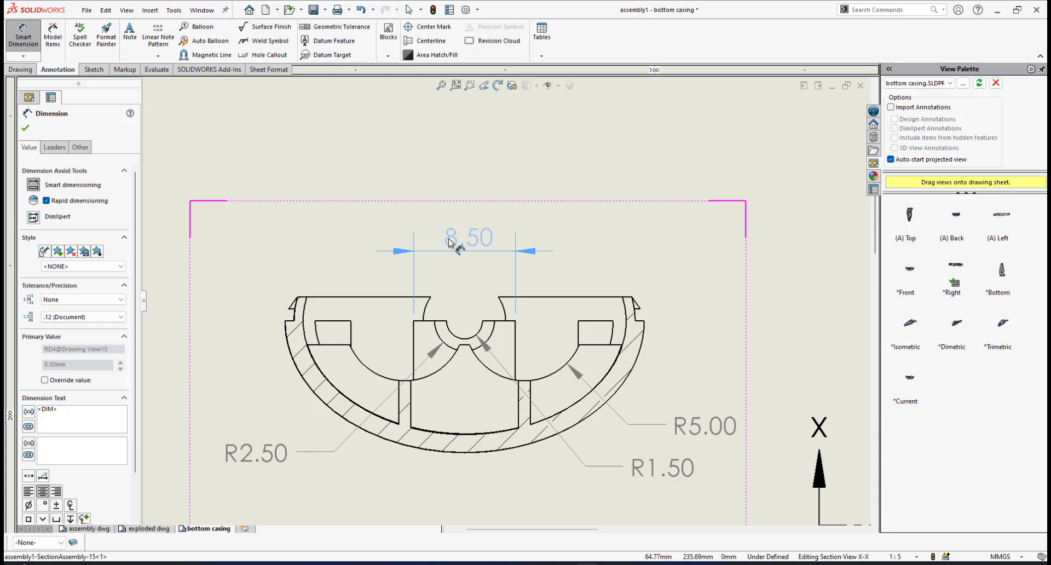
Set the central rib width dimension's precision to .1 and the large right-hand rib arc's radius dimension to None.
click(108, 317)
click(63, 340)
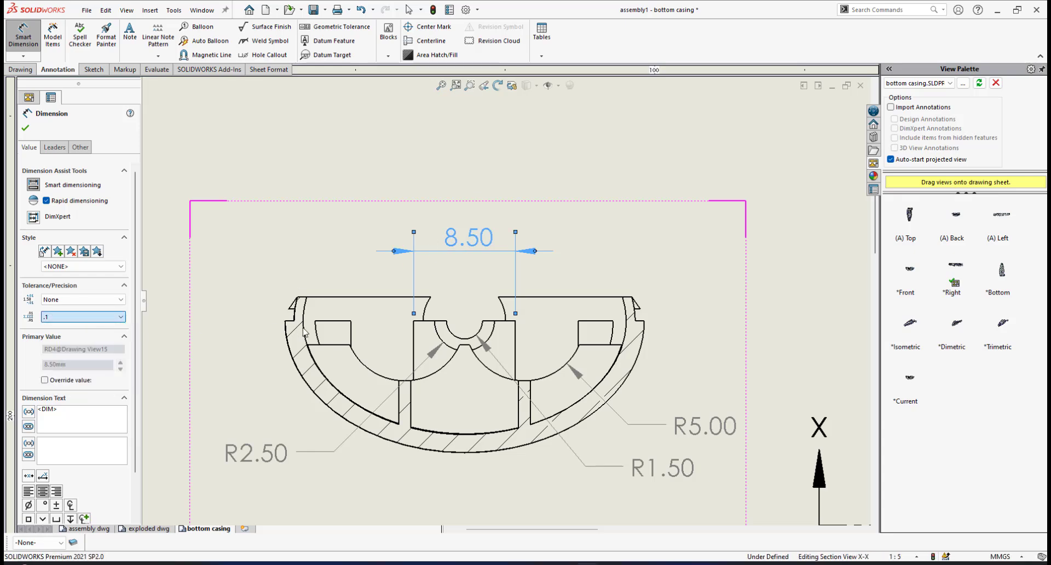
click(711, 432)
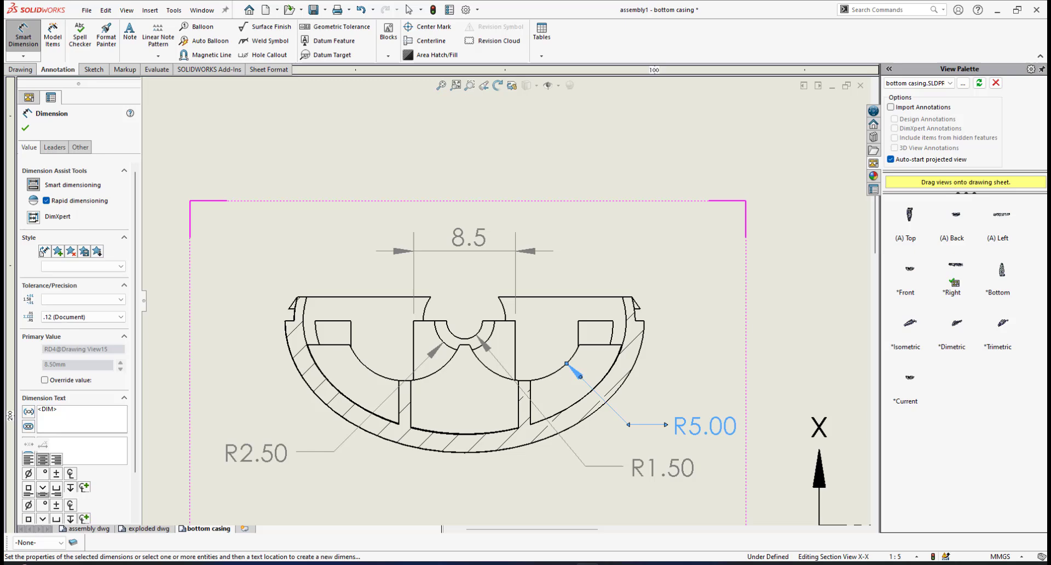
click(88, 318)
click(98, 327)
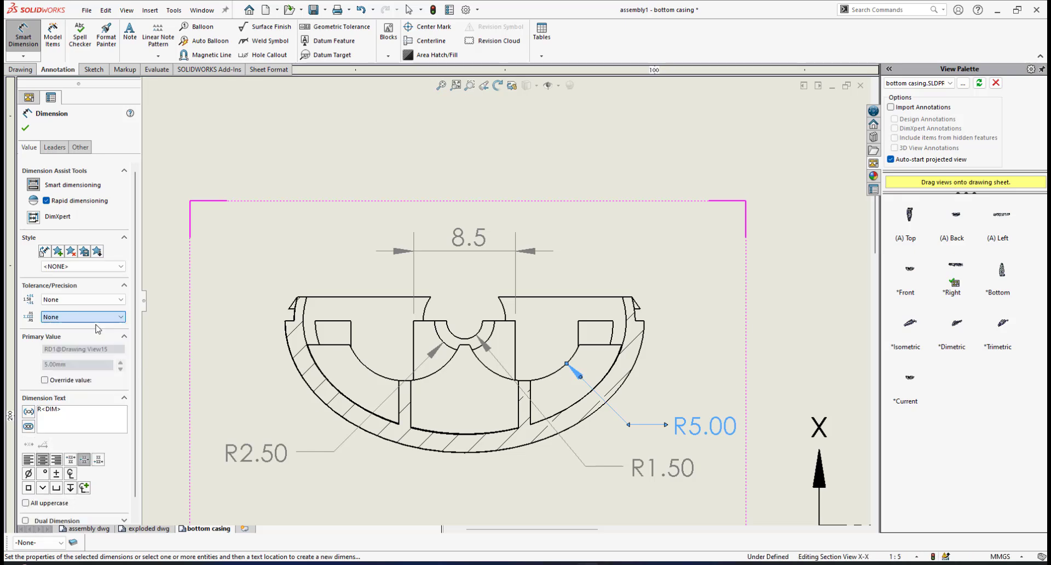
Set the precision of the central groove's inner and outer arc radius dimensions to .1 and finish dimensioning.
click(682, 474)
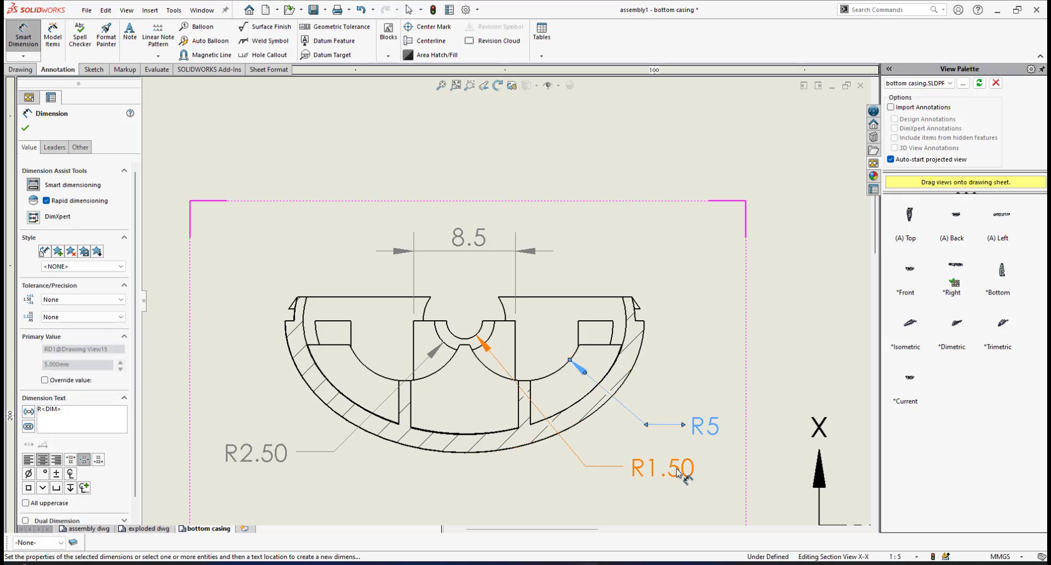
click(95, 318)
click(88, 336)
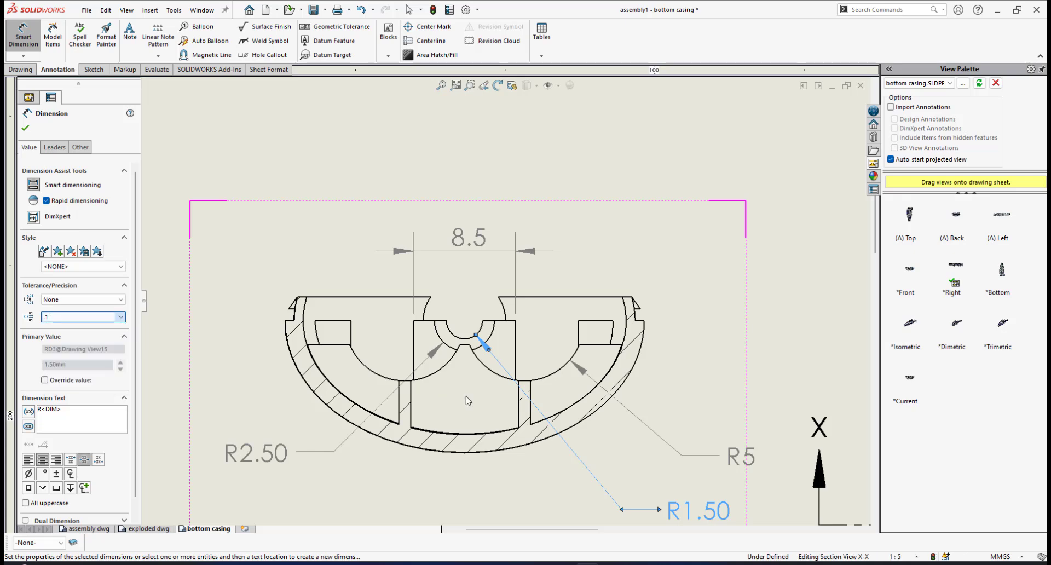
click(277, 460)
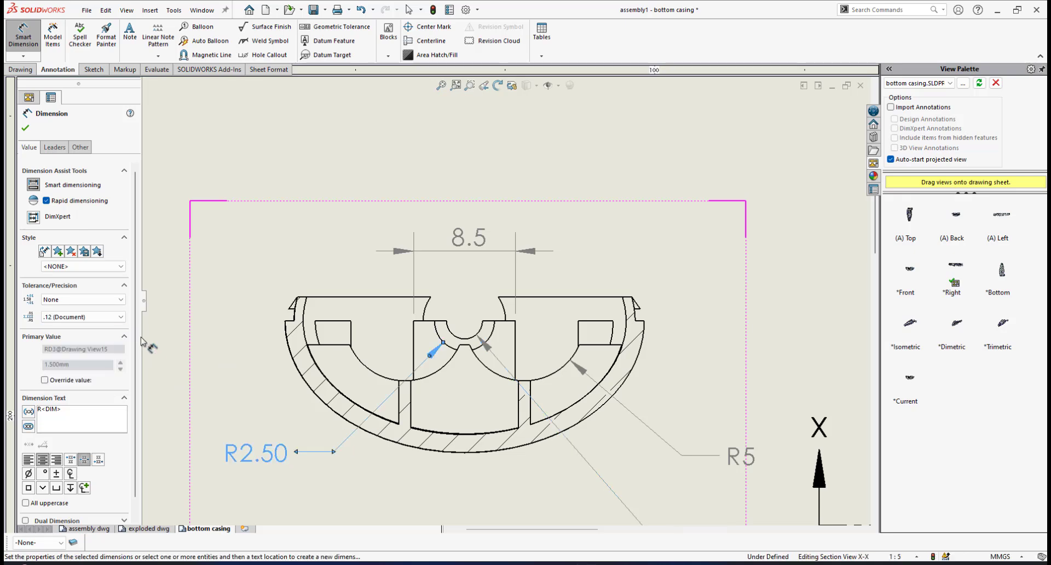
click(94, 317)
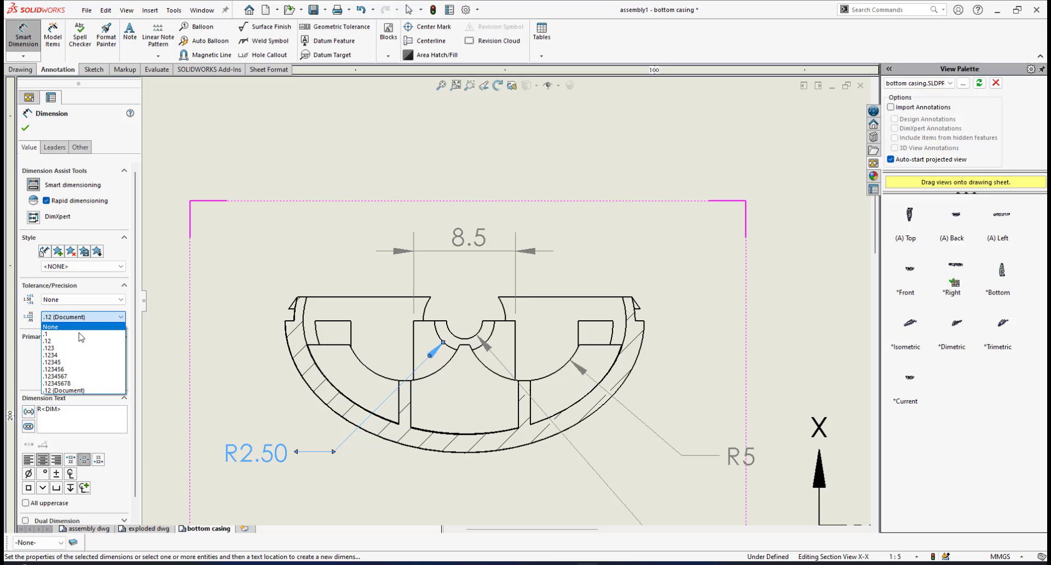
click(79, 334)
scroll(599, 446, up, 3)
scroll(571, 420, down, 4)
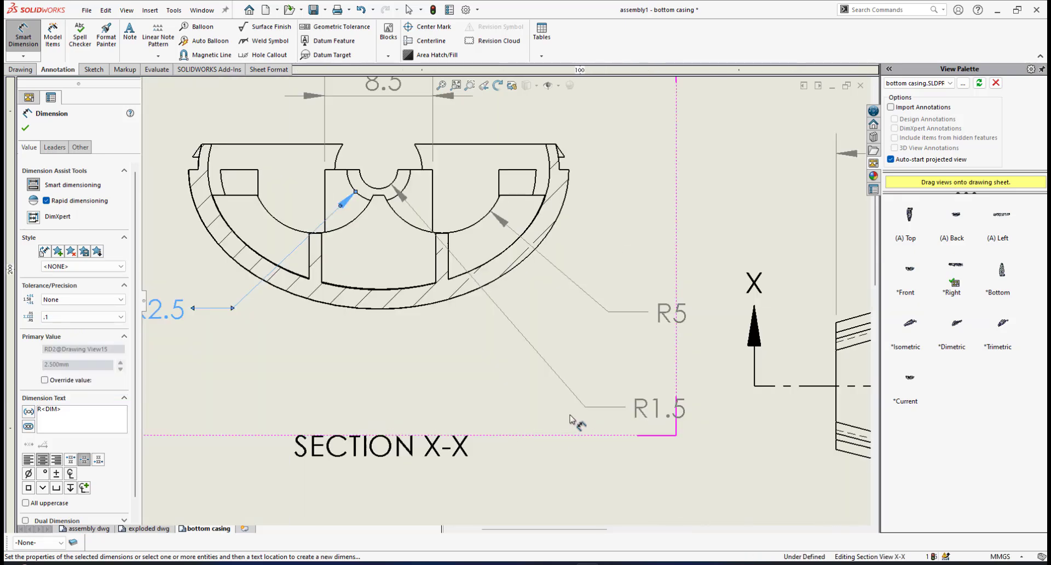
click(25, 128)
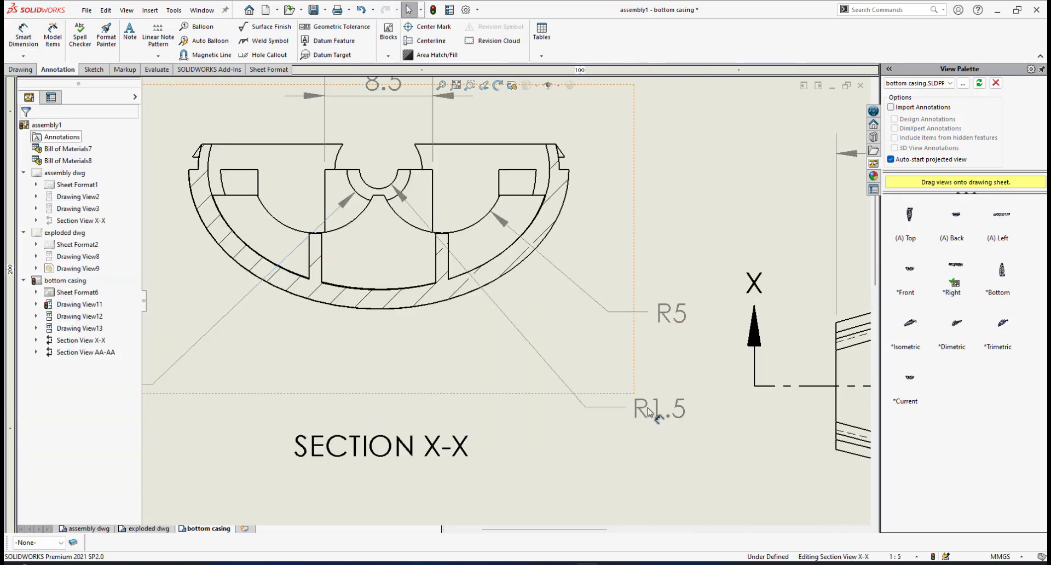
Move the groove's inner and outer radius texts closer to the transverse section profile, level with each other above its caption.
drag(649, 412, 605, 365)
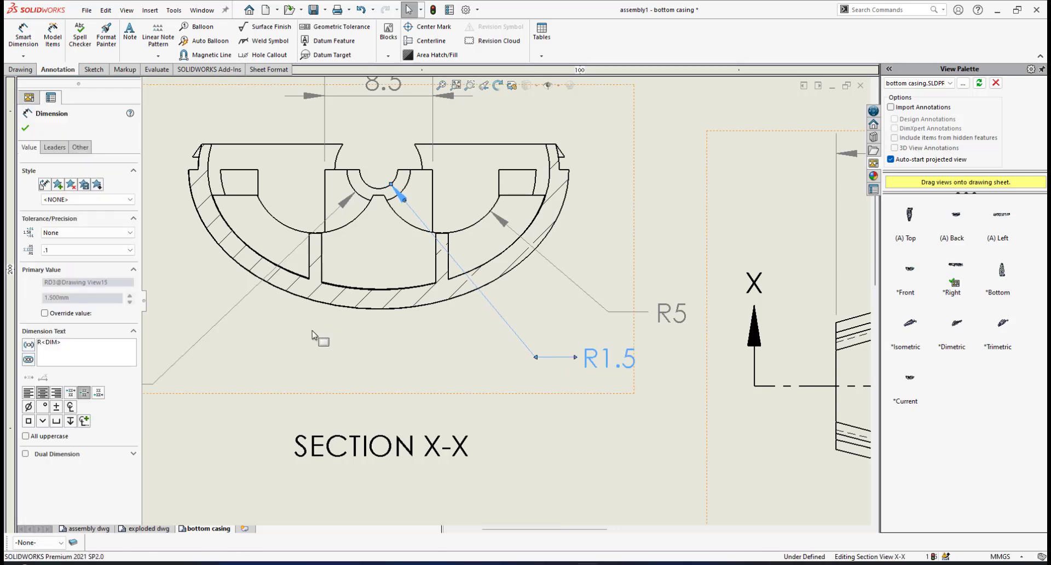
scroll(310, 340, up, 3)
scroll(311, 340, down, 2)
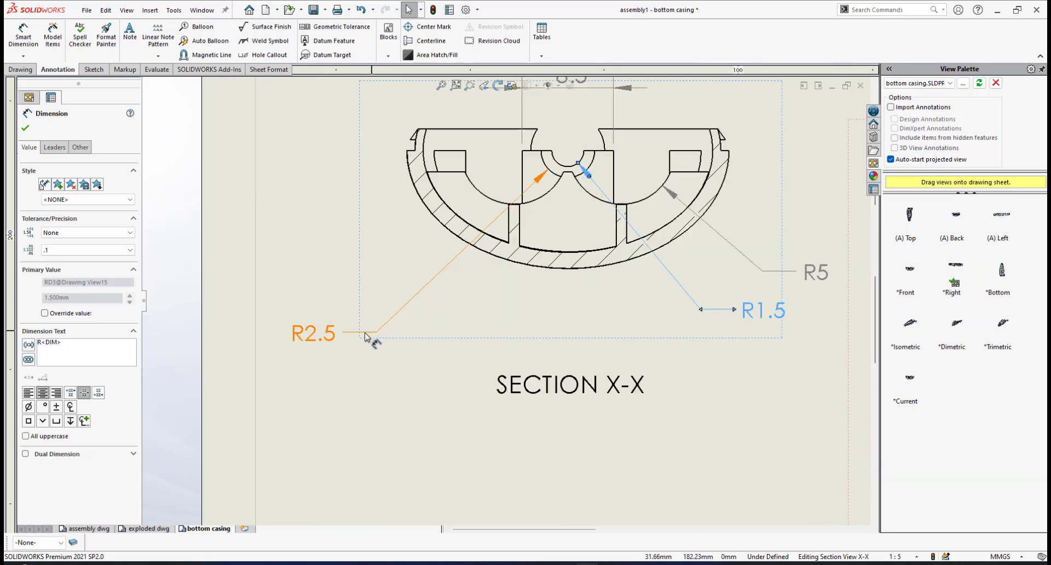
mouse_move(313, 340)
mouse_down()
mouse_move(355, 335)
mouse_move(366, 312)
mouse_move(395, 318)
mouse_up()
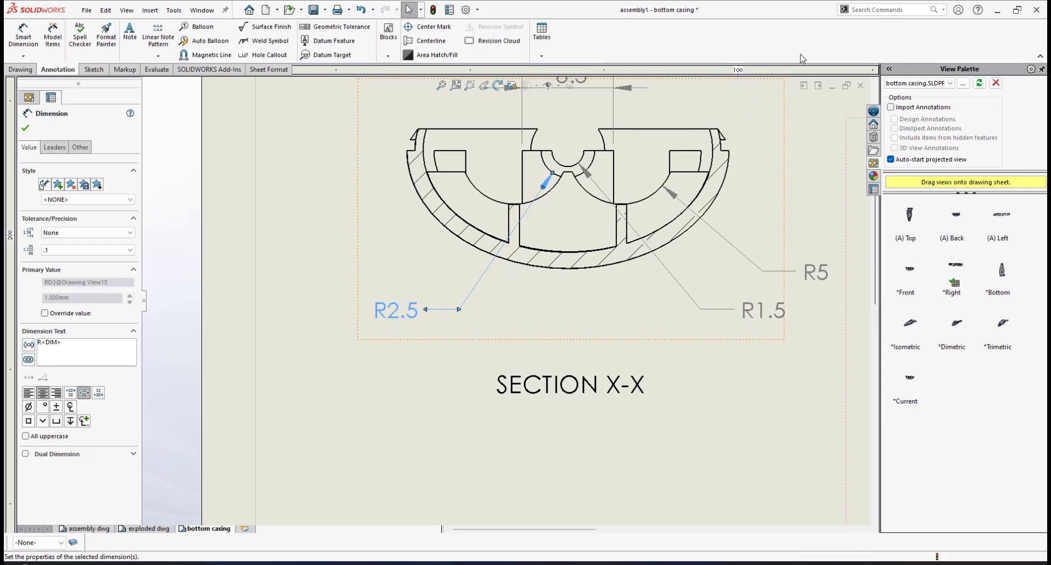
Open the sketch of the plan view's vertical section cutting line for editing.
scroll(766, 93, down, 2)
scroll(701, 262, down, 2)
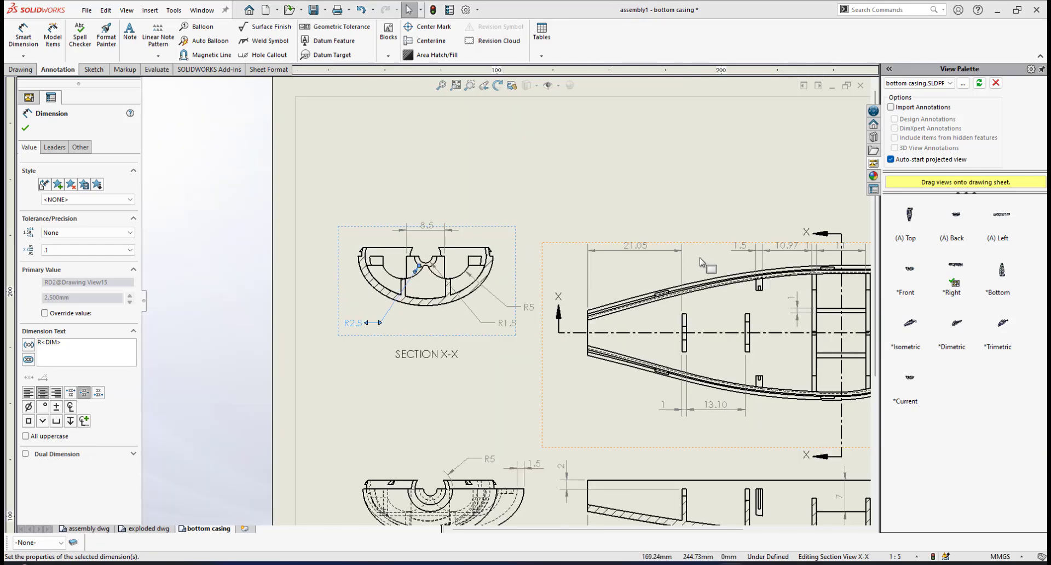
scroll(712, 328, up, 3)
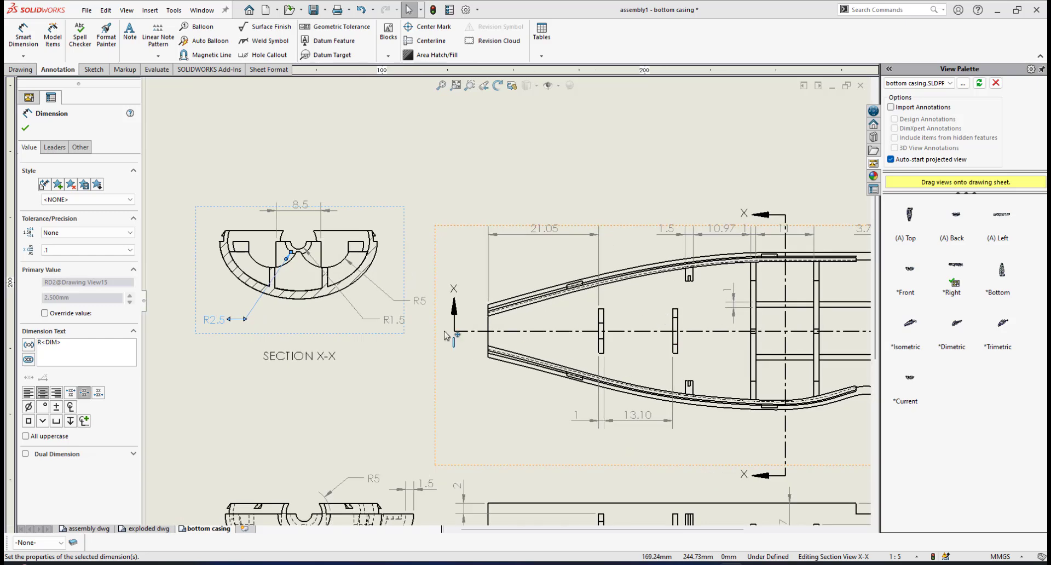
scroll(682, 321, down, 2)
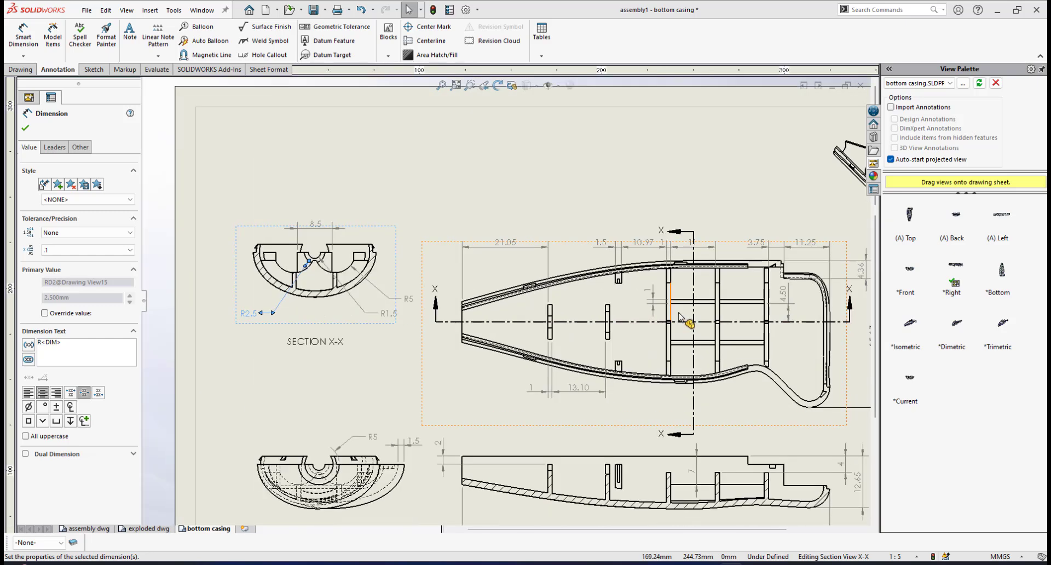
scroll(657, 203, up, 3)
scroll(665, 213, up, 3)
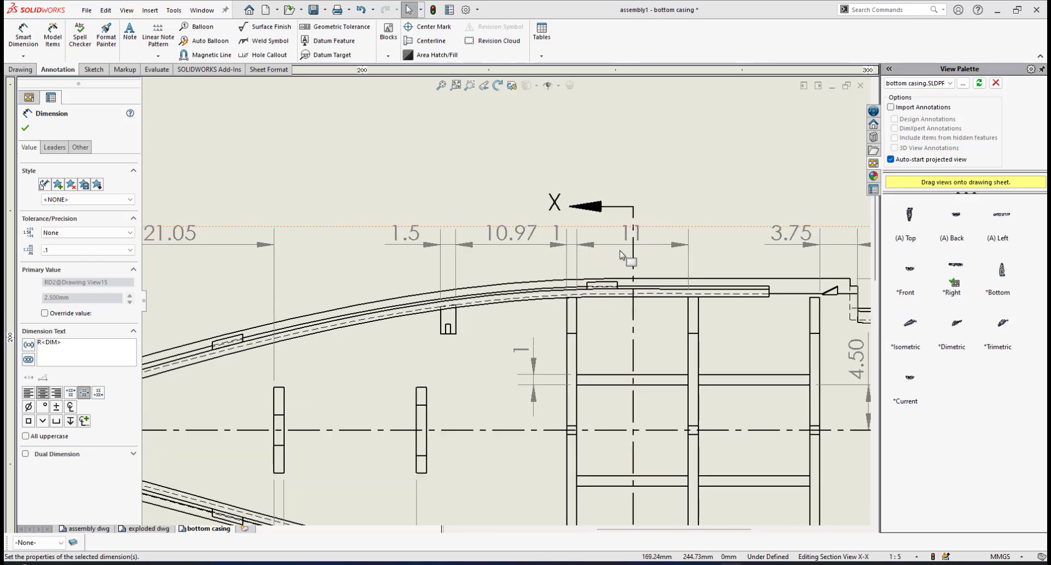
scroll(619, 280, down, 3)
scroll(598, 268, up, 2)
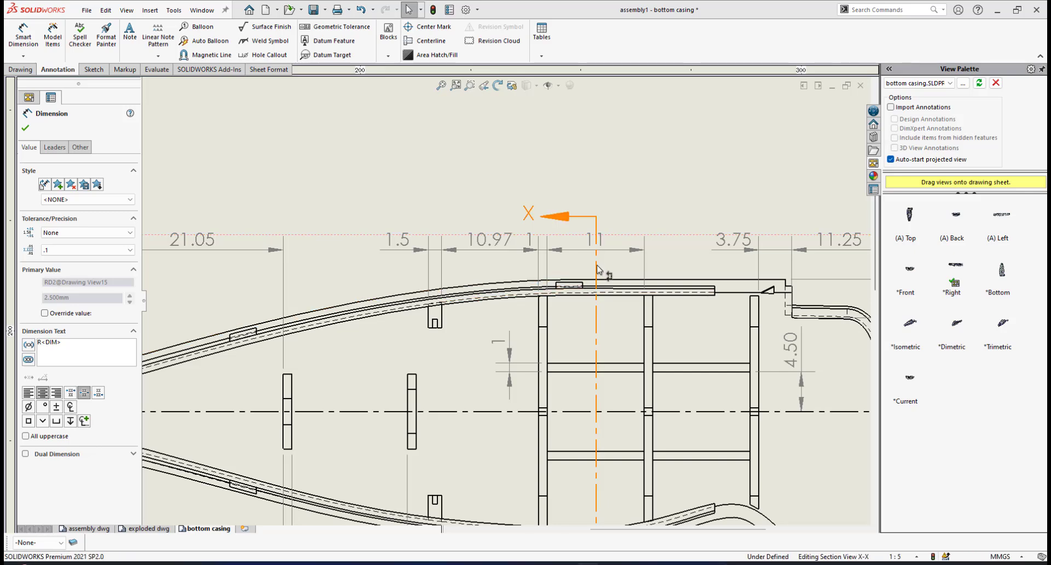
click(596, 269)
right_click(597, 267)
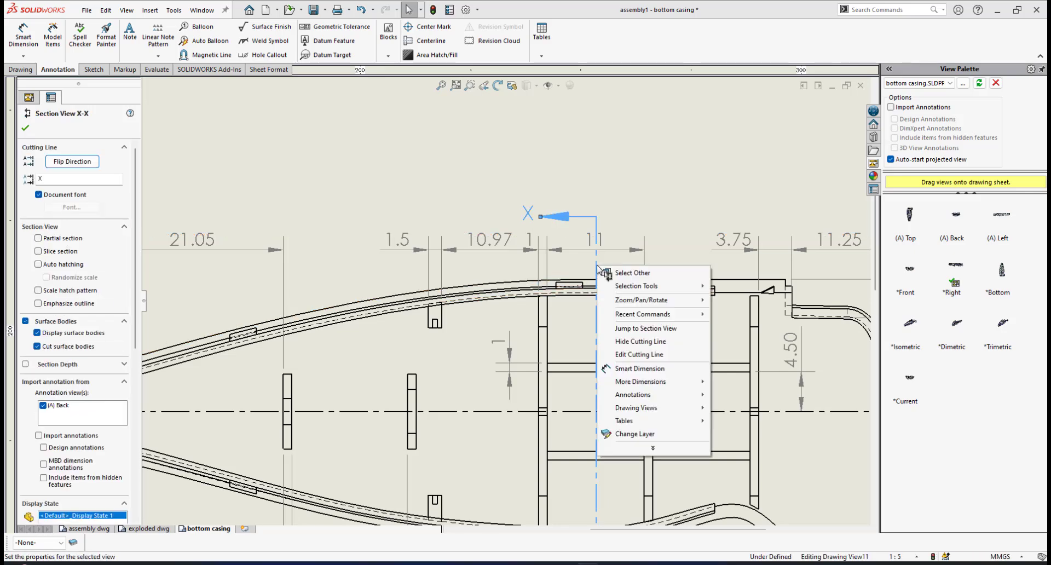
click(630, 356)
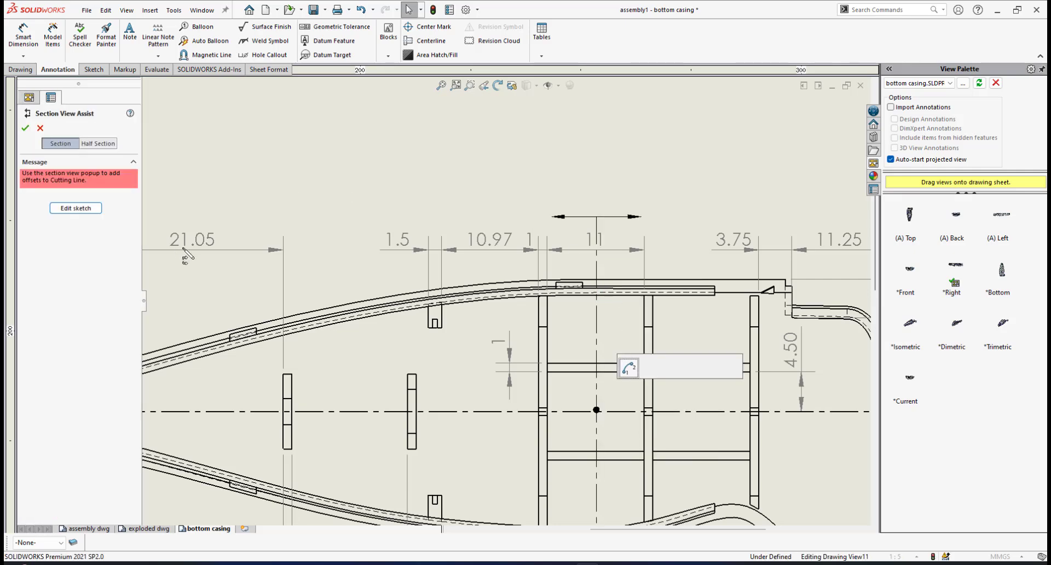
click(75, 208)
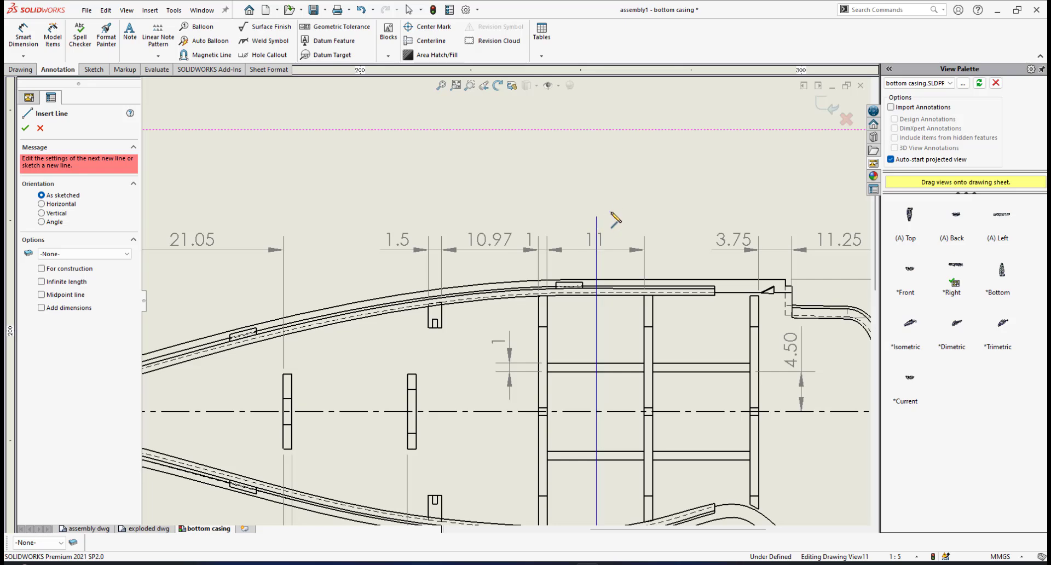
Shorten the vertical cutting line by bringing its upper and lower ends closer to the casing outline, and apply the edited sketch.
key(Escape)
drag(596, 219, 600, 258)
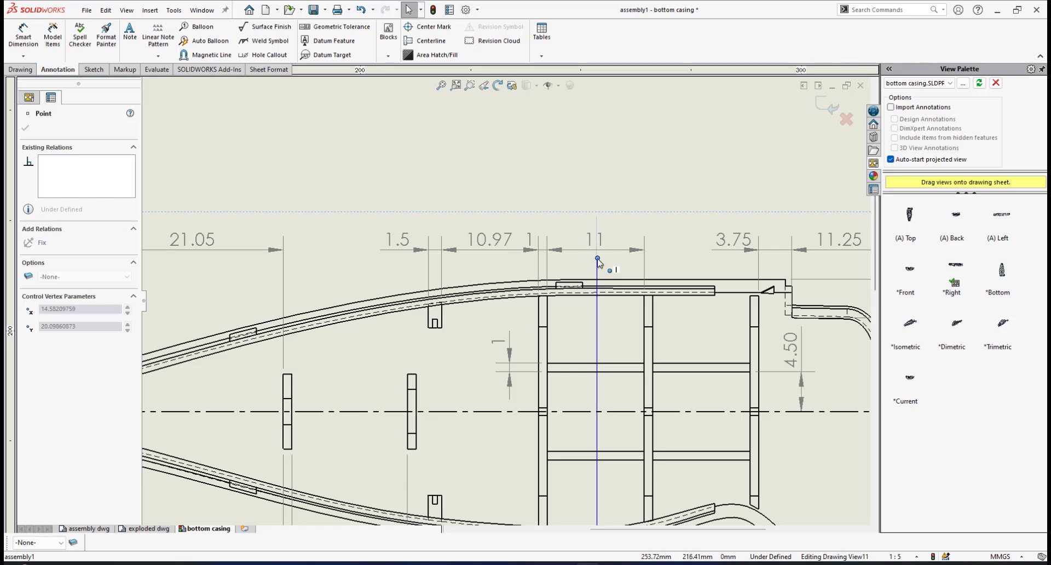
drag(598, 258, 596, 255)
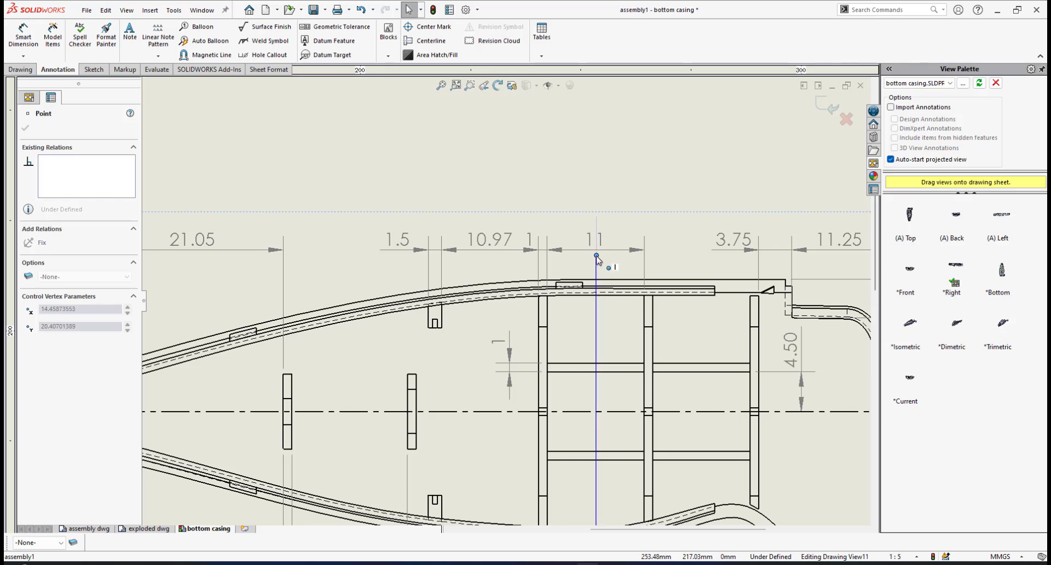
scroll(570, 438, up, 2)
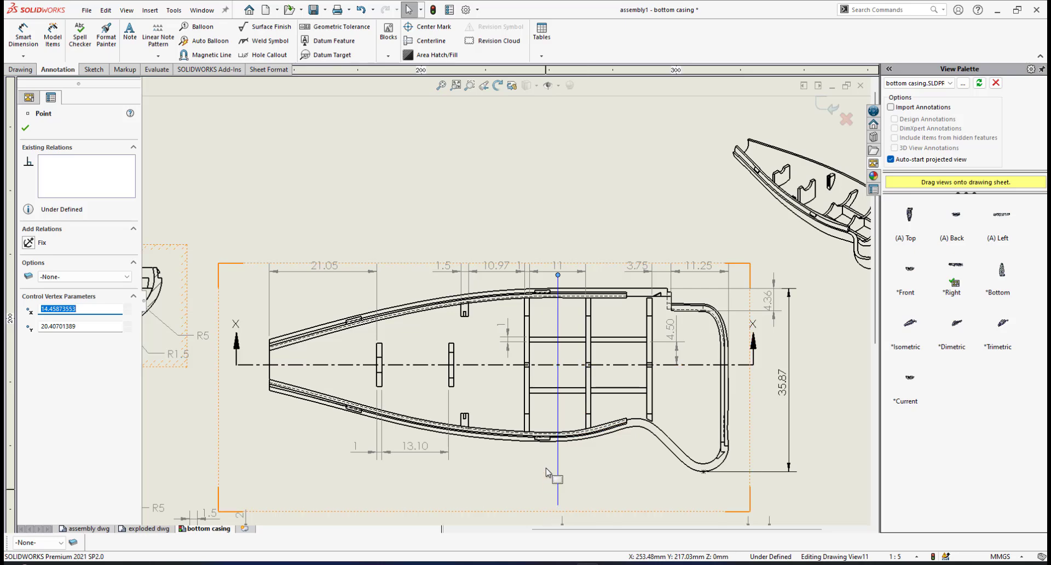
drag(560, 510, 558, 460)
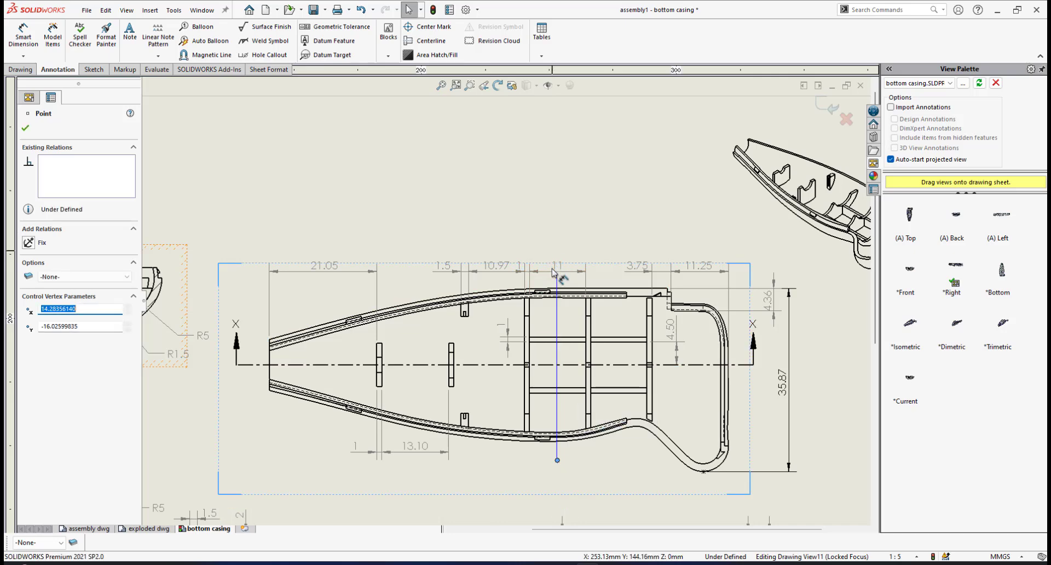
click(824, 107)
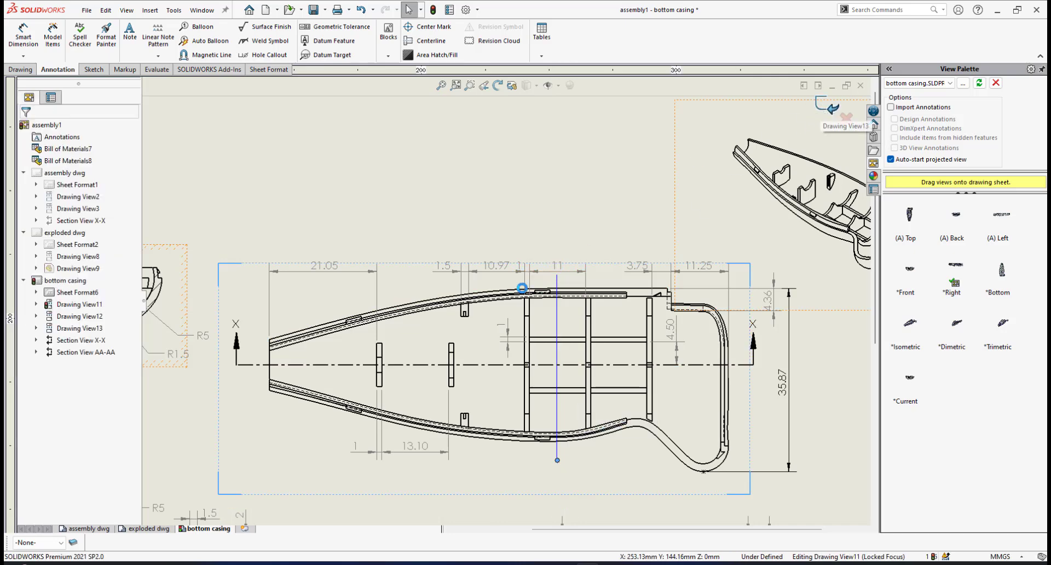
scroll(526, 347, up, 2)
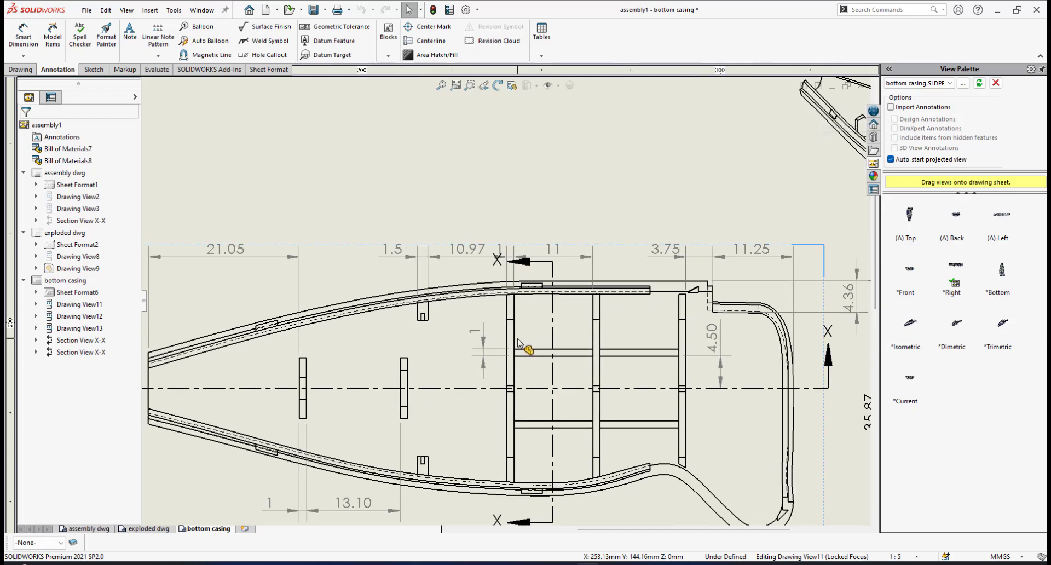
scroll(509, 345, up, 3)
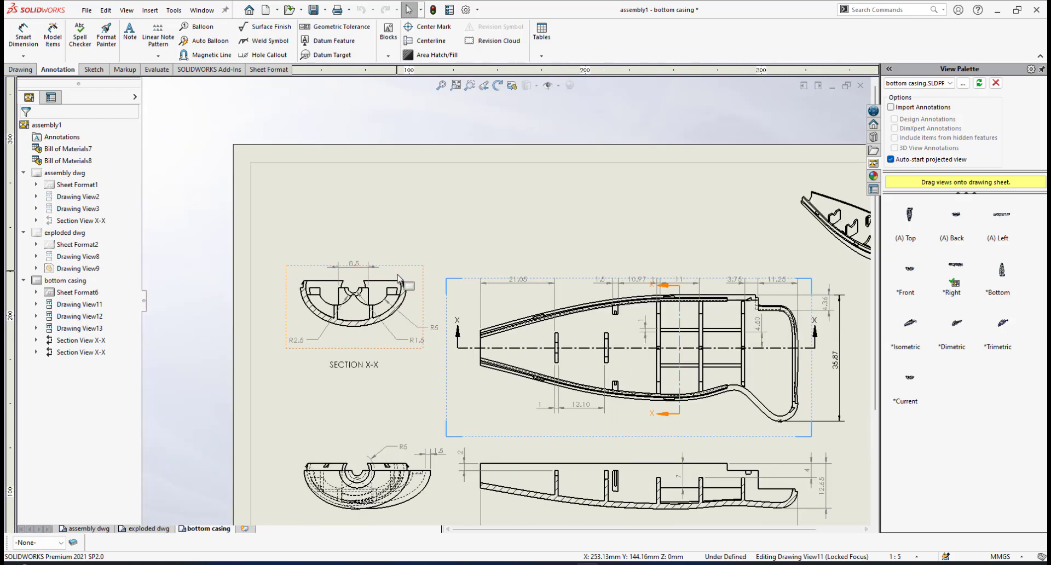
scroll(502, 322, down, 2)
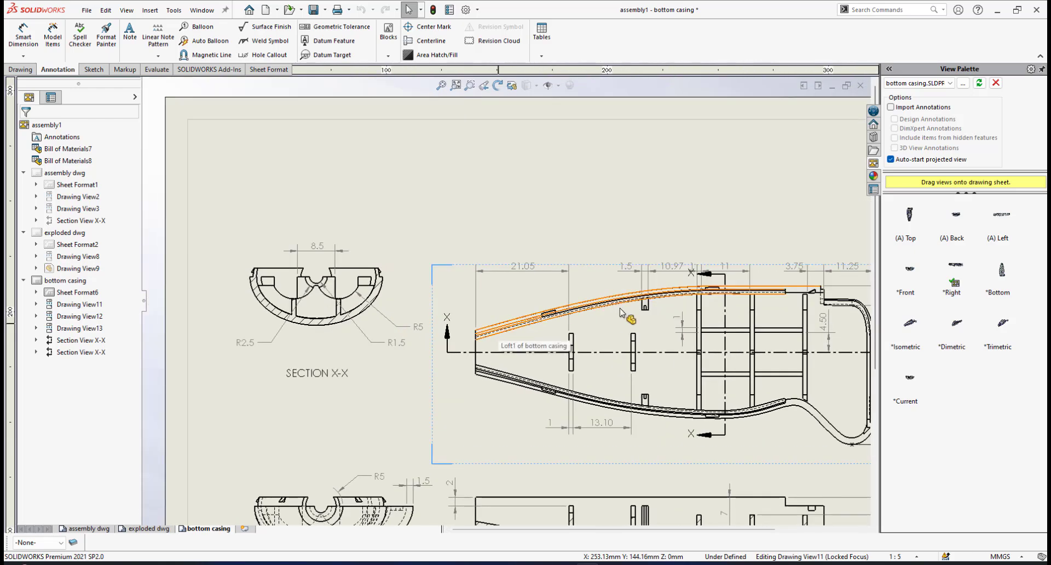
Check the shortened vertical cutting line on the plan view and save the drawing.
scroll(611, 375, up, 3)
scroll(611, 375, down, 2)
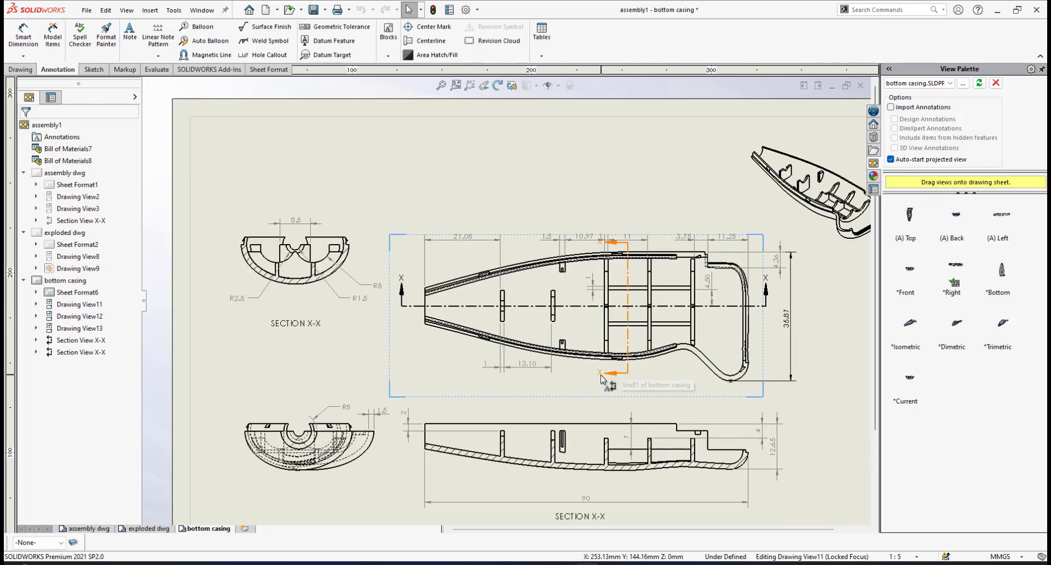
scroll(610, 383, up, 1)
scroll(588, 343, down, 1)
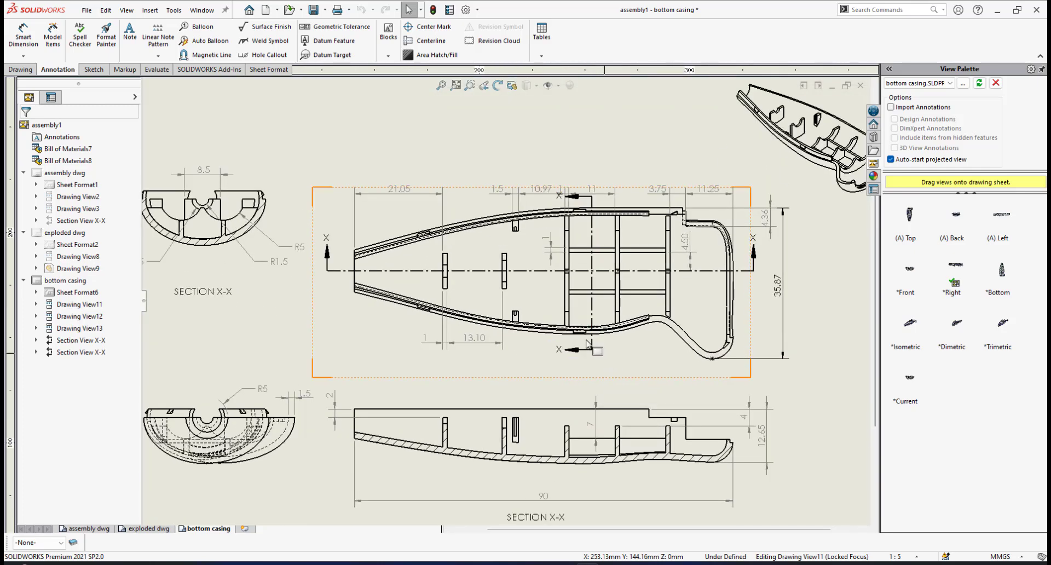
click(314, 13)
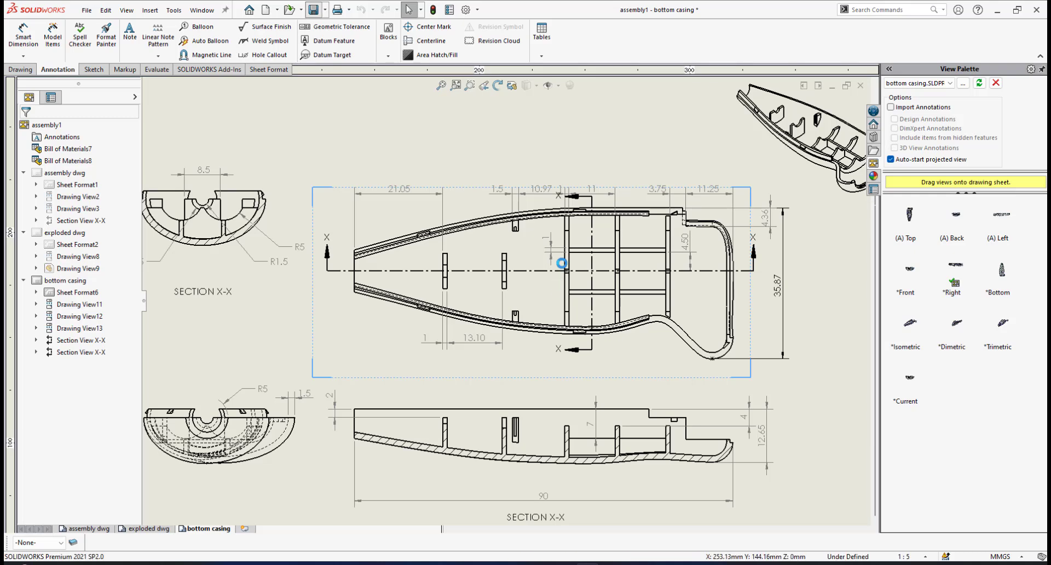
Raise the plan view's 11, 10.97, 1 and 1.5 dimensions into one level row clear of the upper section arrow.
scroll(570, 185, down, 4)
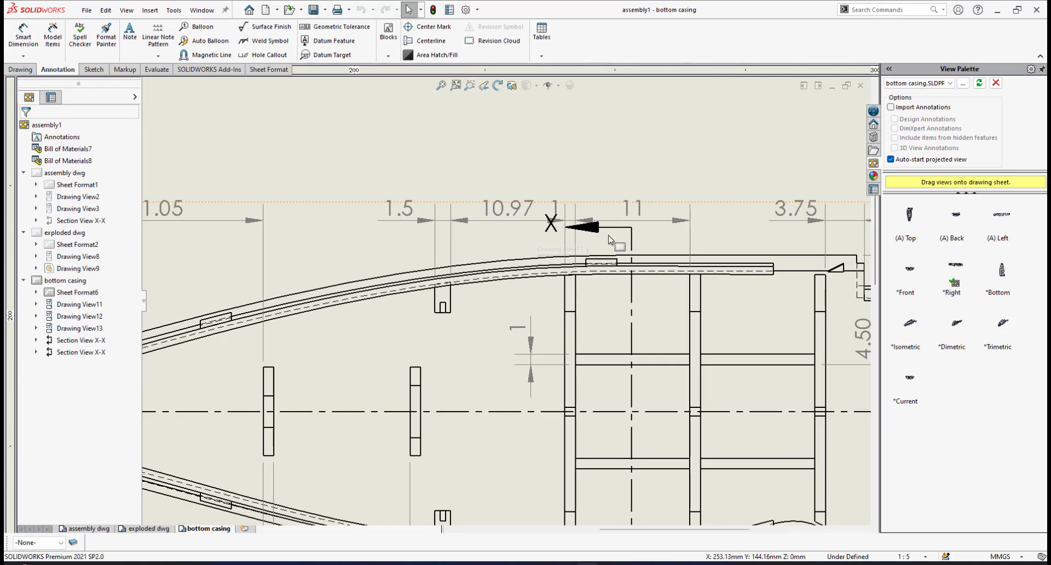
scroll(604, 240, up, 2)
scroll(553, 263, down, 3)
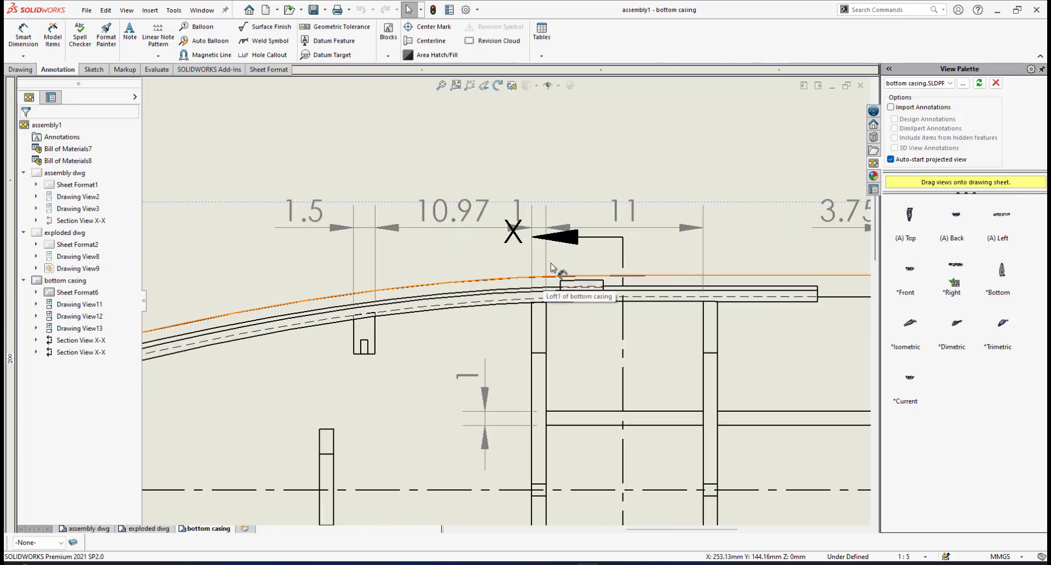
drag(616, 228, 633, 214)
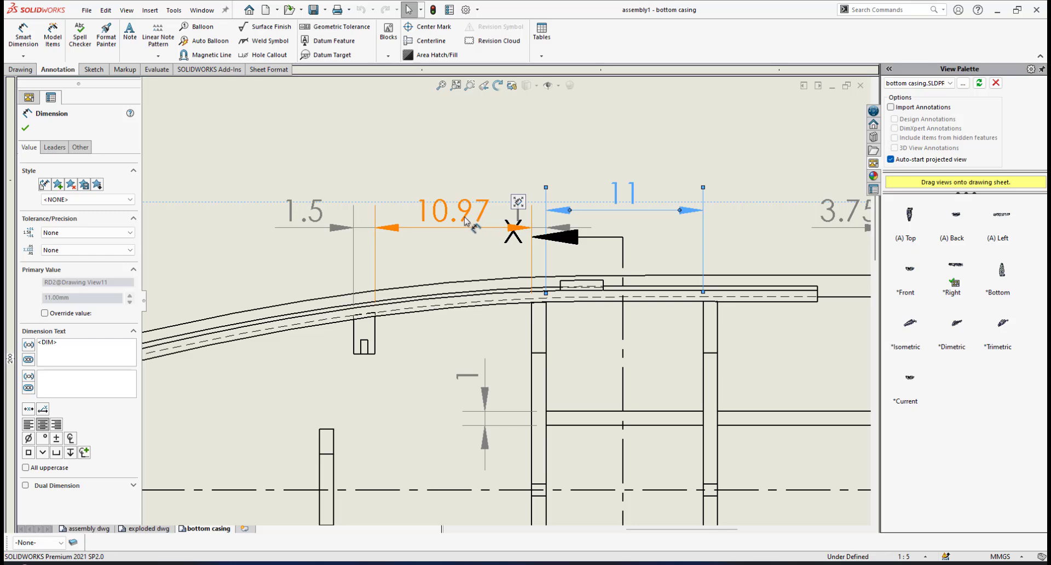
mouse_move(465, 208)
mouse_down()
mouse_move(479, 208)
mouse_move(480, 196)
mouse_up()
scroll(512, 230, down, 2)
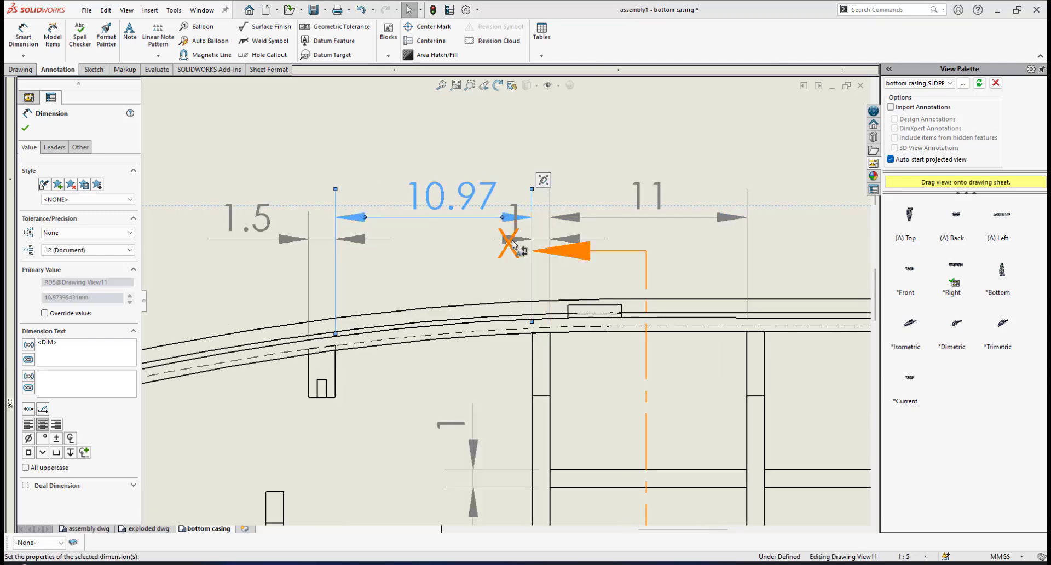
drag(514, 239, 521, 216)
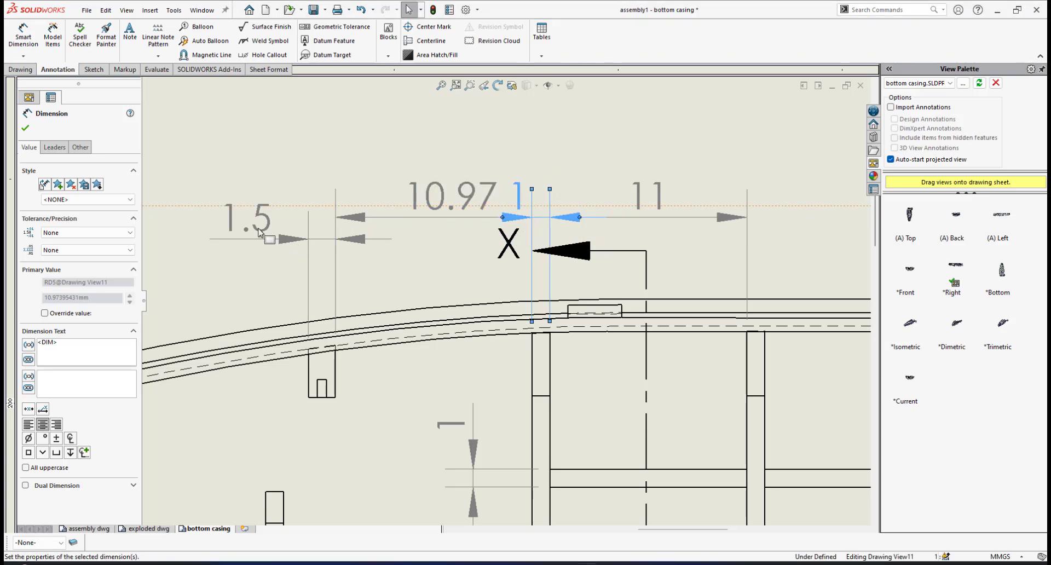
mouse_move(266, 219)
mouse_down()
mouse_move(258, 197)
mouse_move(282, 207)
mouse_move(253, 192)
mouse_up()
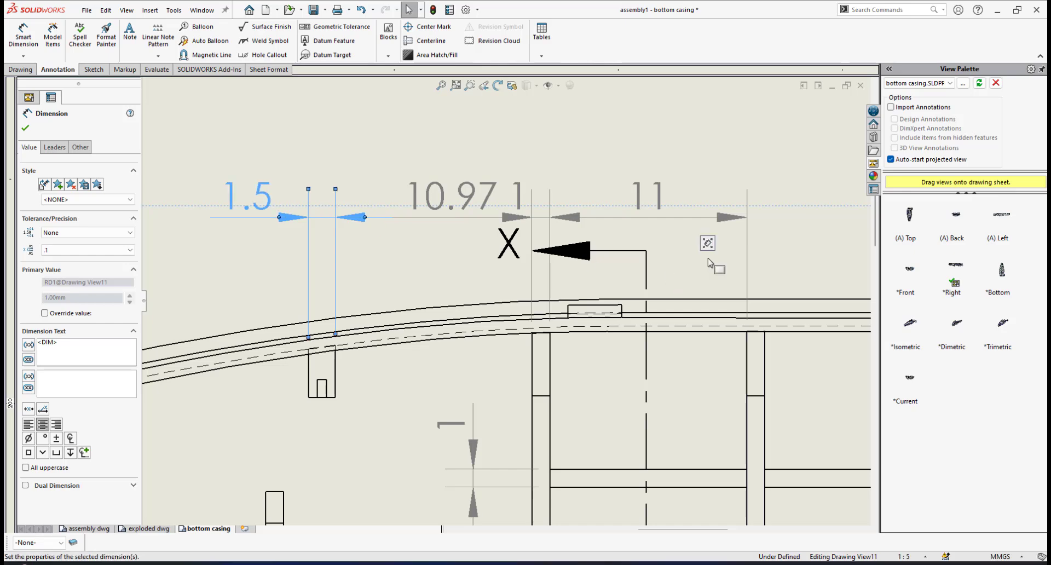
Raise the plan view's 3.75 and 11.25 dimensions level with the rest of the upper dimension row, and save the drawing.
key(z)
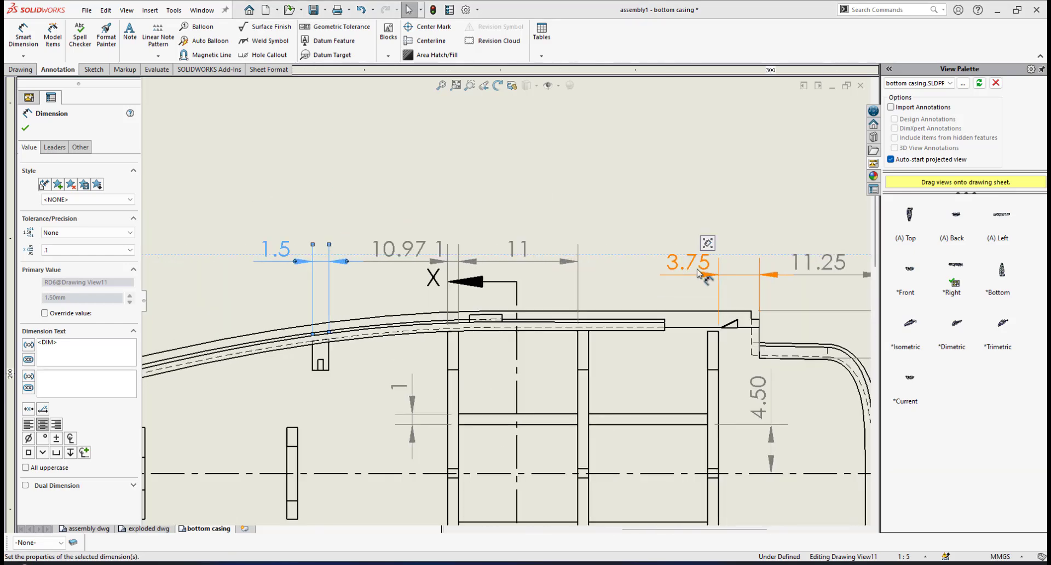
mouse_move(694, 260)
mouse_down()
mouse_move(692, 235)
mouse_move(689, 246)
mouse_up()
key(z)
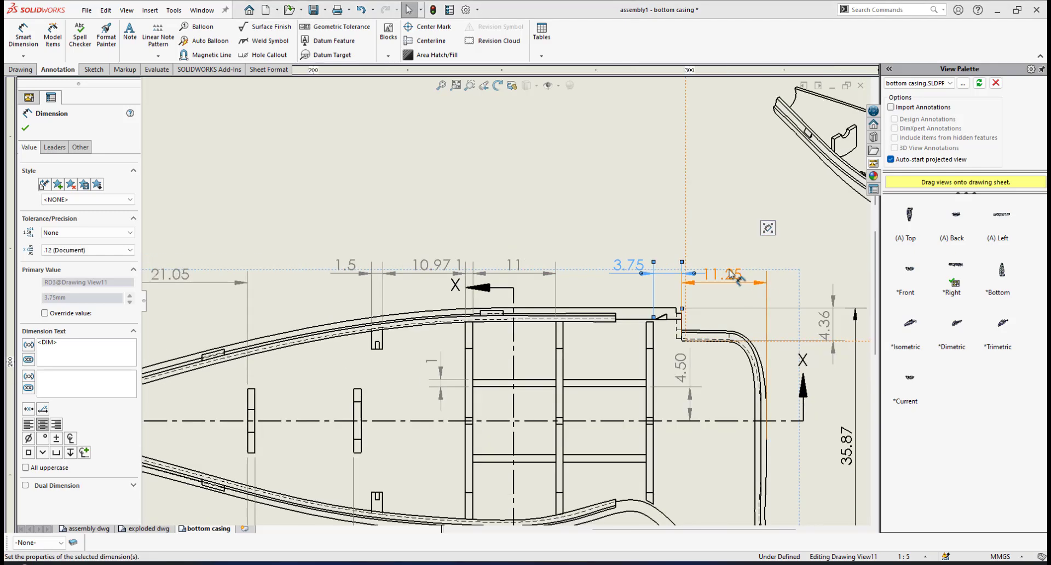
mouse_move(727, 276)
mouse_down()
mouse_move(724, 256)
mouse_move(724, 270)
mouse_up()
key(z)
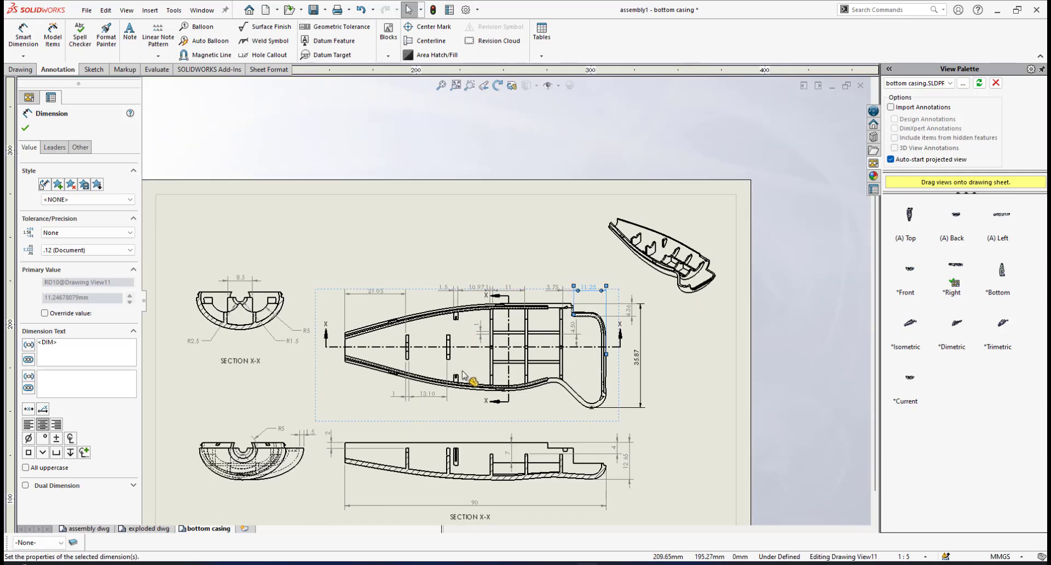
scroll(422, 405, down, 3)
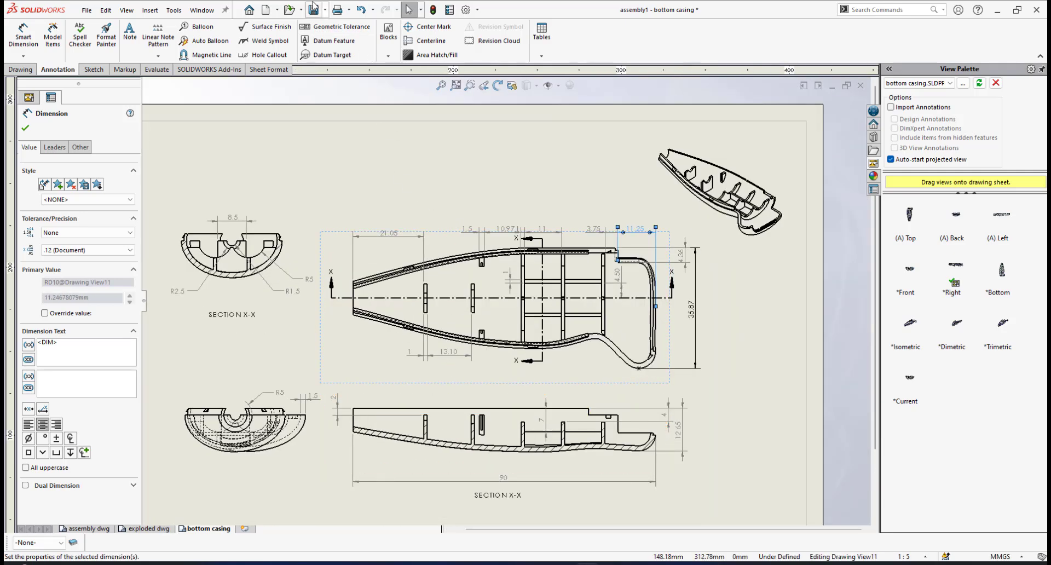
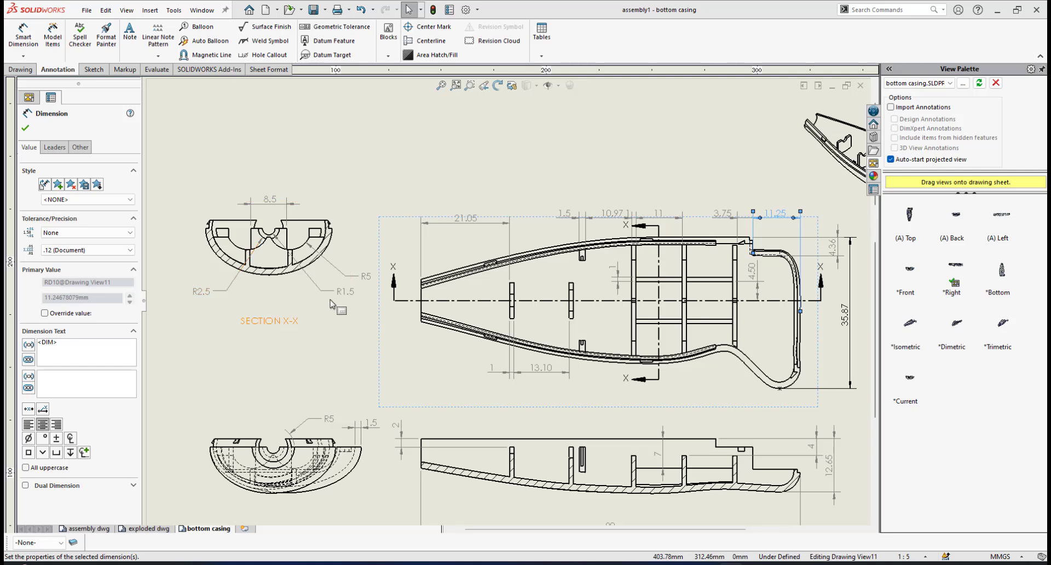
Move the R1.5, R5 and R2.5 radius texts closer to the transverse section profile, with R1.5 and R2.5 level with each other.
scroll(167, 307, down, 3)
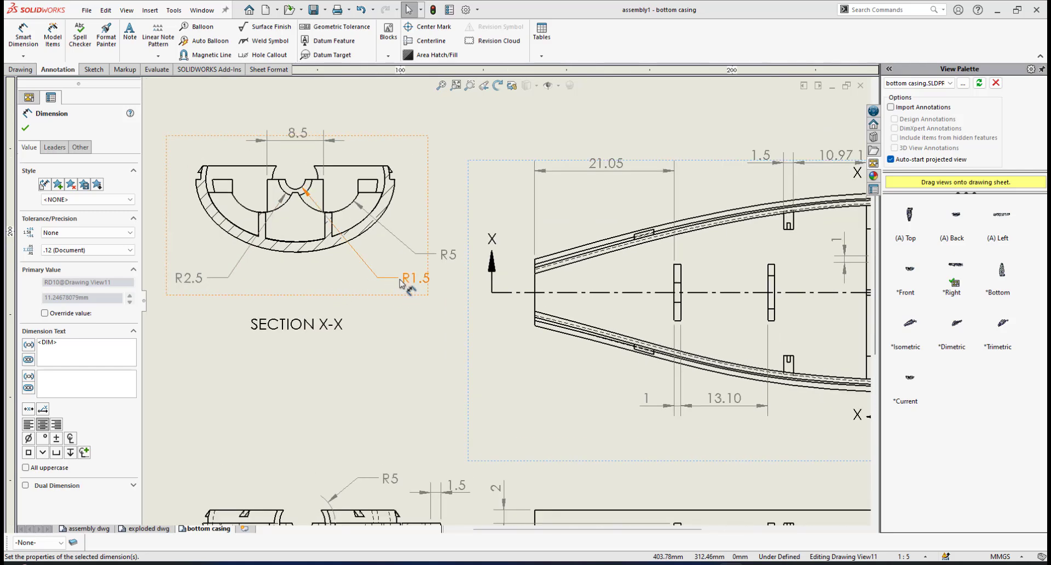
click(402, 280)
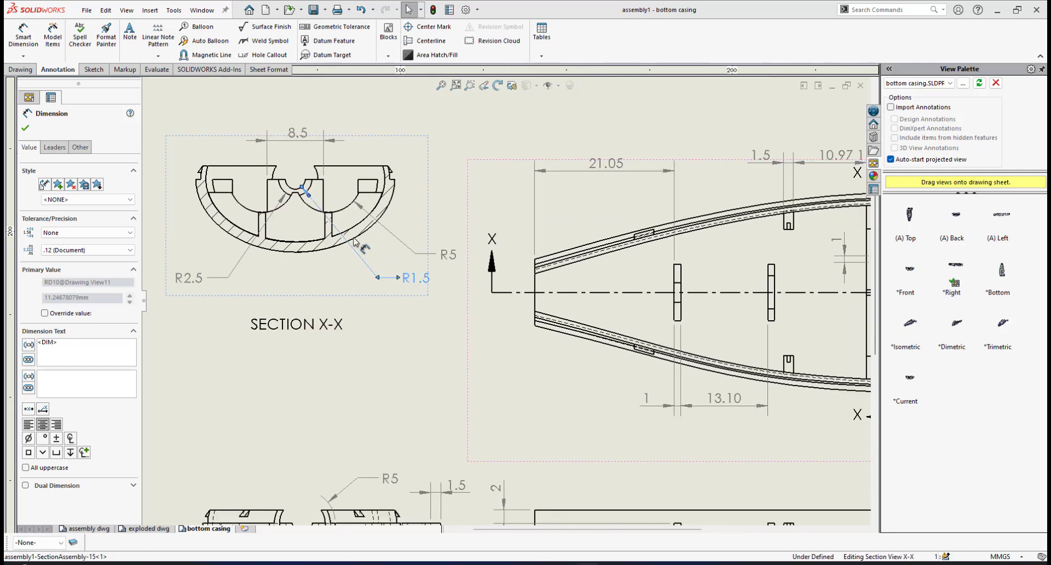
drag(354, 242, 379, 272)
drag(448, 260, 417, 236)
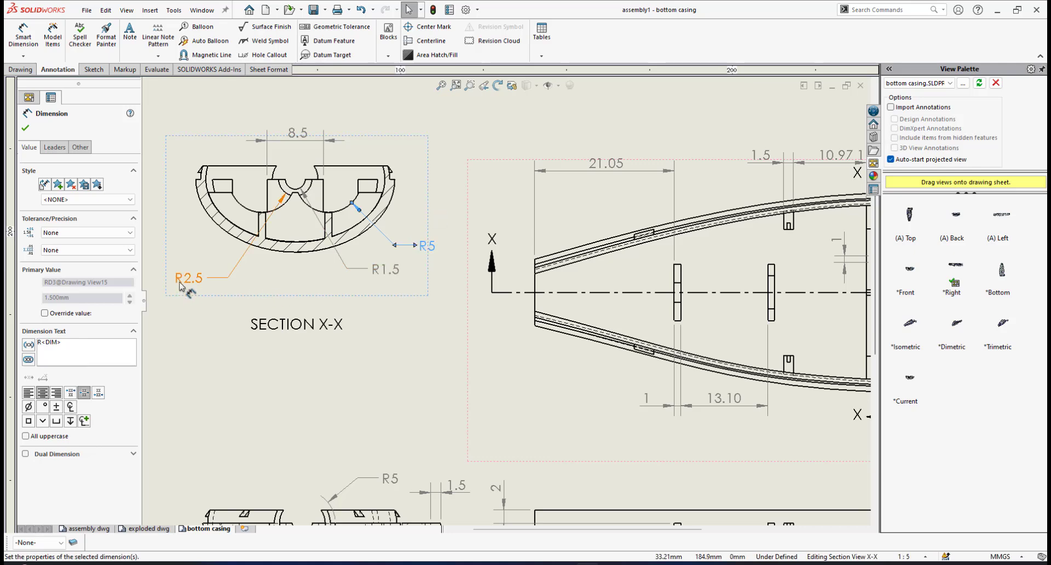
mouse_move(198, 274)
mouse_down()
mouse_move(207, 263)
mouse_move(200, 278)
mouse_up()
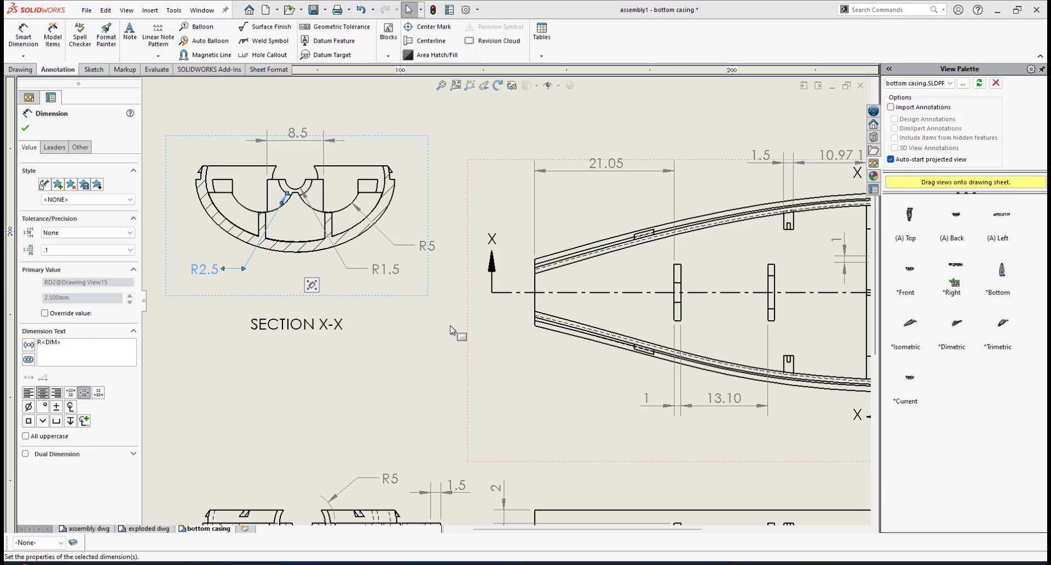
key(Escape)
Review the whole sheet and the plan view's ribs and slotted tabs for features that still lack dimensions.
key(f)
scroll(739, 334, down, 3)
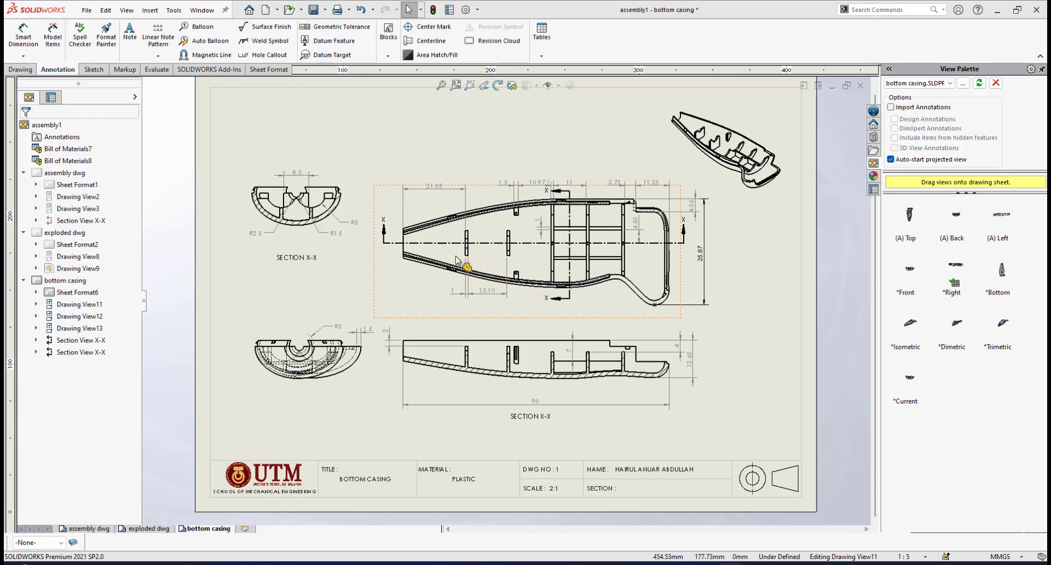
scroll(392, 253, down, 3)
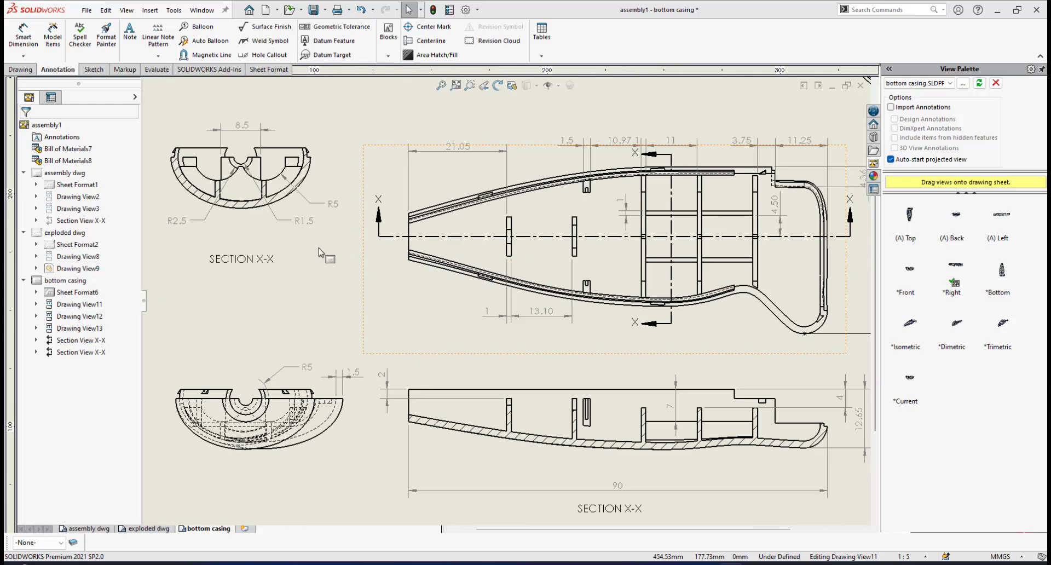
key(f)
scroll(556, 273, down, 5)
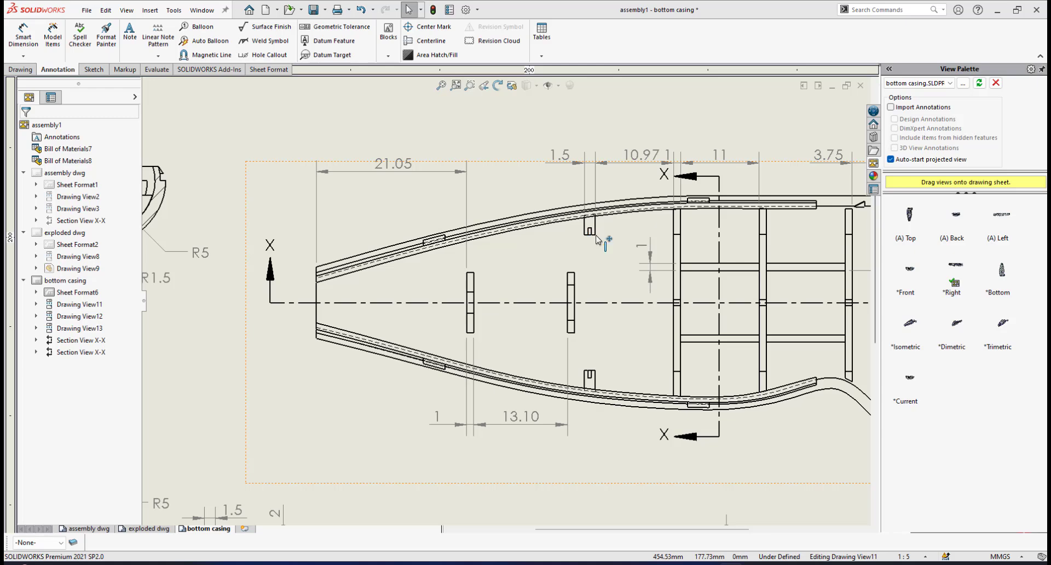
scroll(596, 236, down, 2)
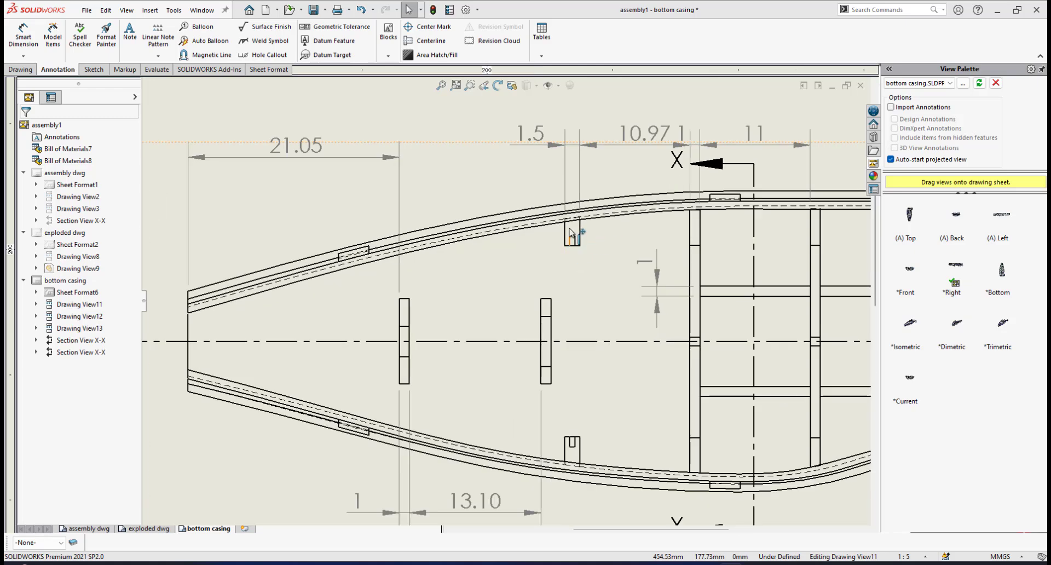
scroll(553, 435, up, 4)
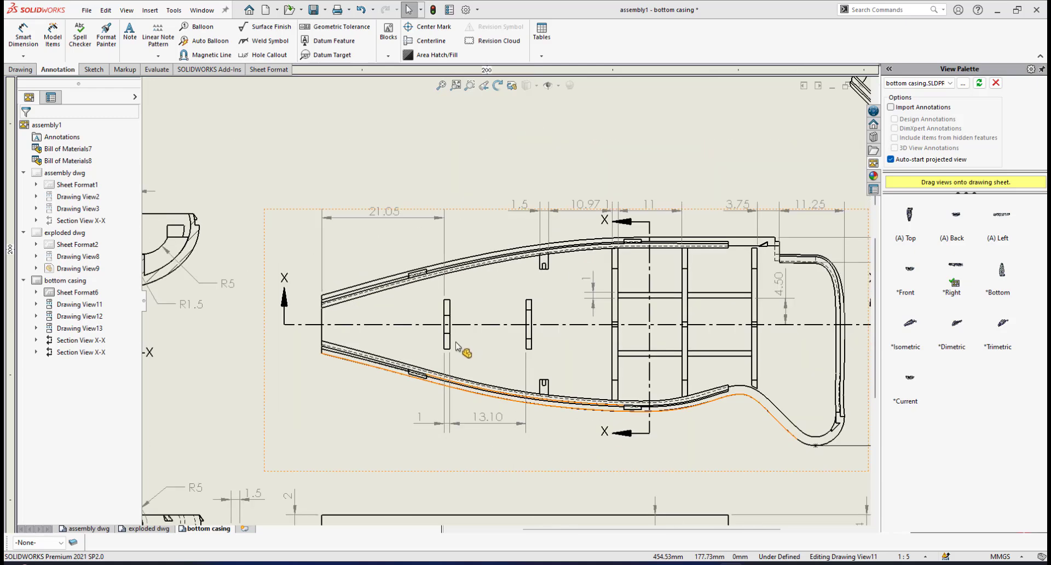
Dimension the distance between the inner vertical edges of the transverse section's two side openings above the 8.5 dimension, with precision None.
scroll(413, 293, down, 4)
scroll(413, 293, down, 2)
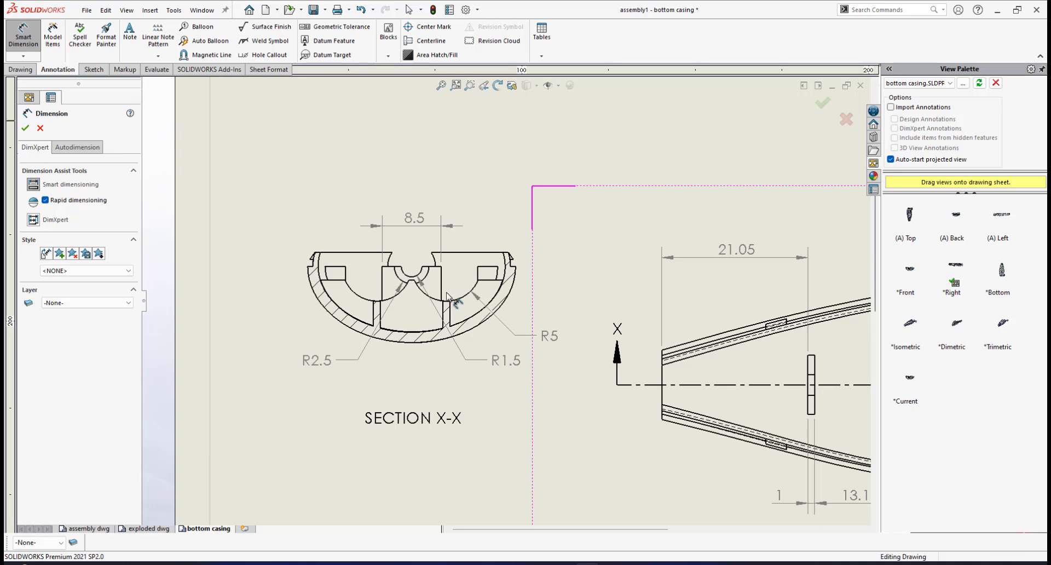
scroll(460, 284, down, 3)
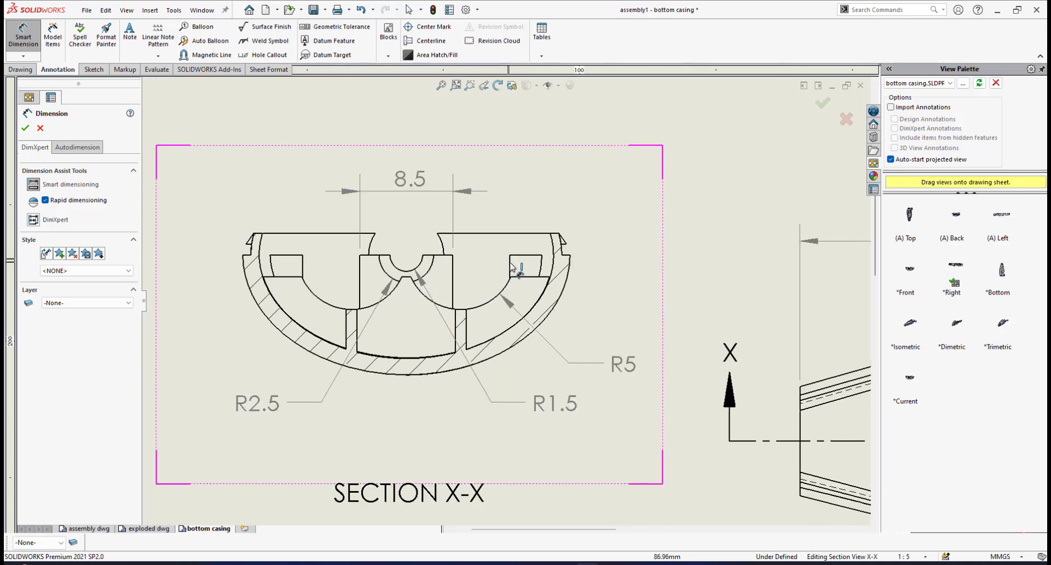
click(509, 265)
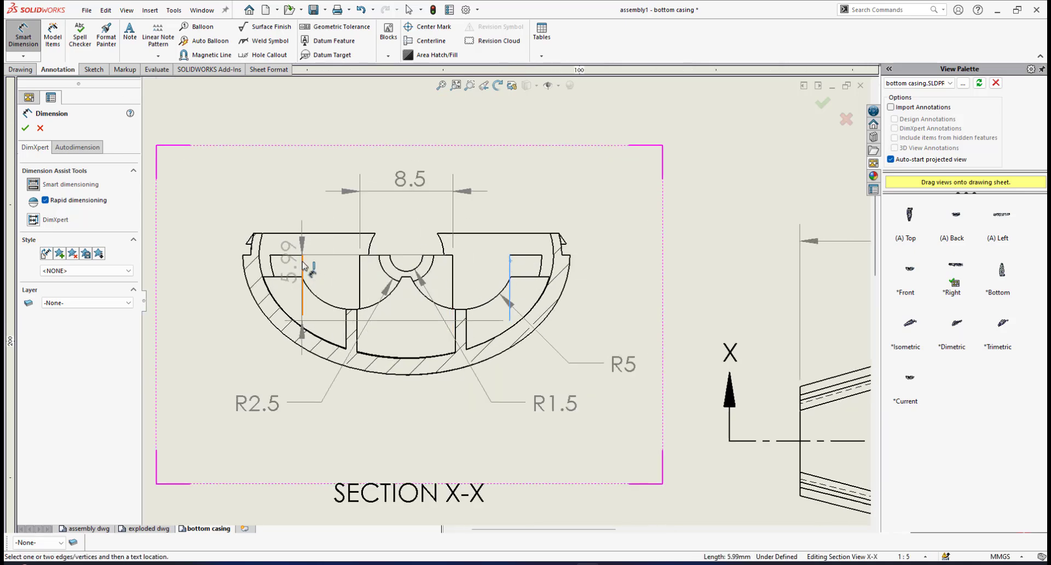
click(303, 263)
click(304, 263)
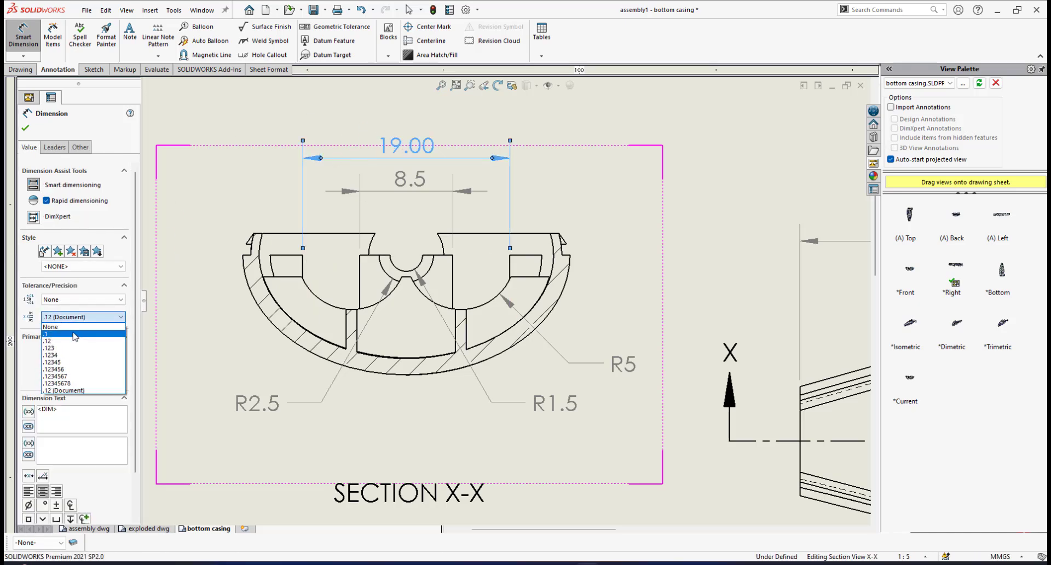
click(55, 328)
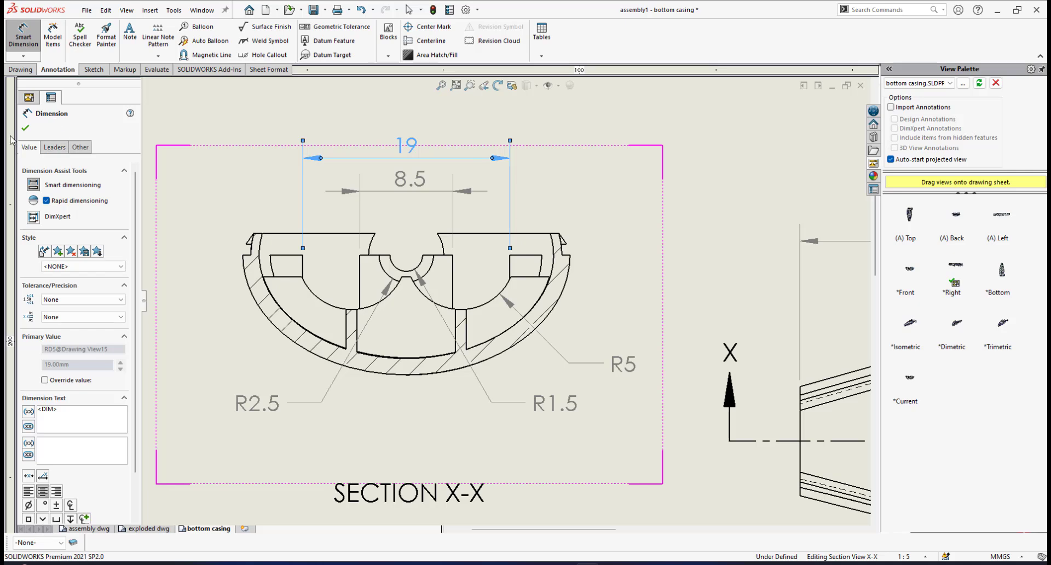
click(26, 129)
Examine the transverse section's dimension layout and the small slotted tab on the plan view's lower wall up close.
scroll(625, 356, down, 5)
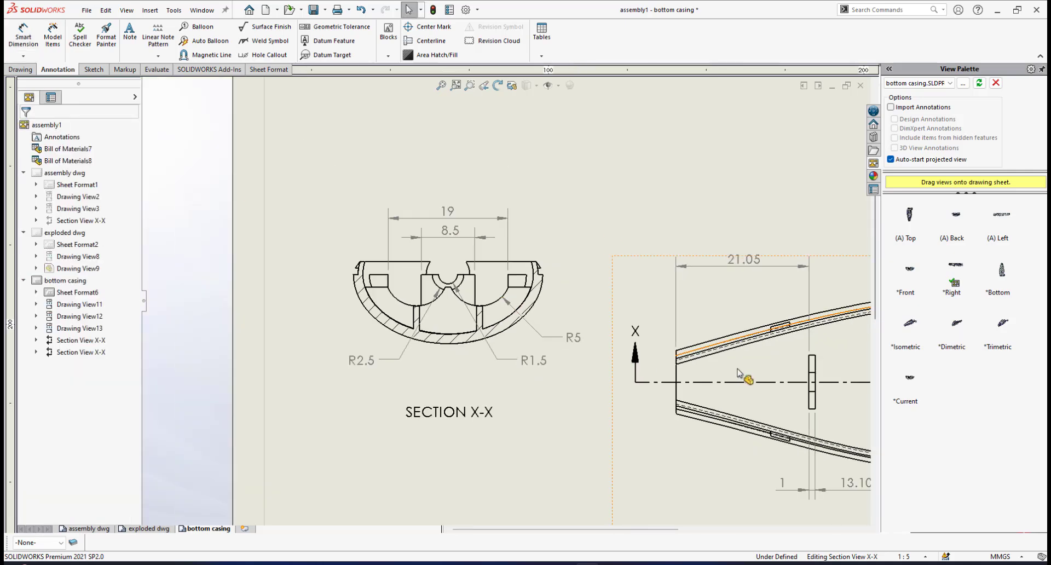
scroll(462, 241, up, 3)
scroll(385, 207, up, 2)
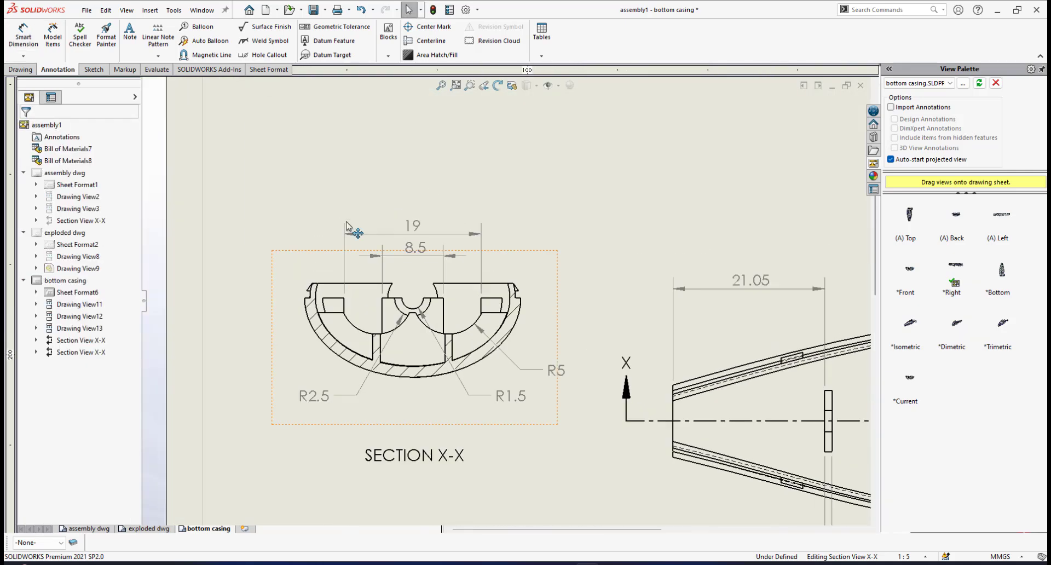
scroll(657, 339, down, 3)
scroll(688, 343, up, 3)
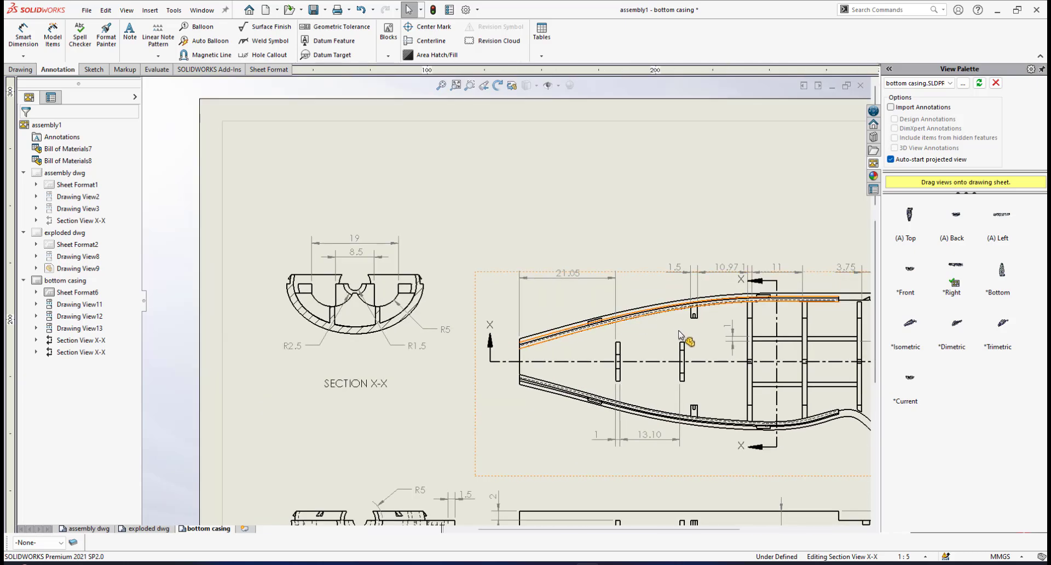
scroll(687, 329, down, 1)
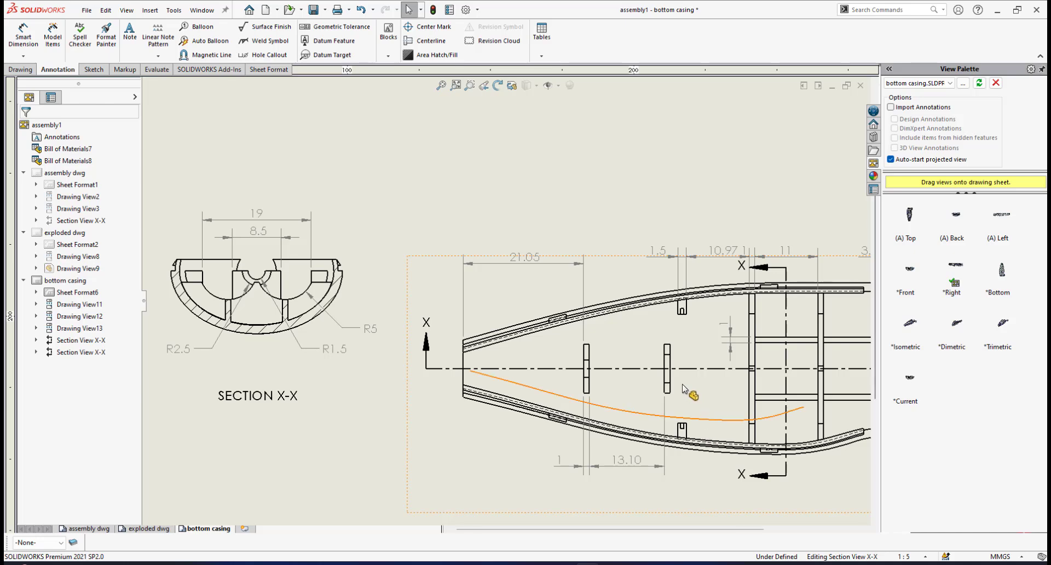
scroll(688, 403, up, 3)
scroll(614, 401, up, 5)
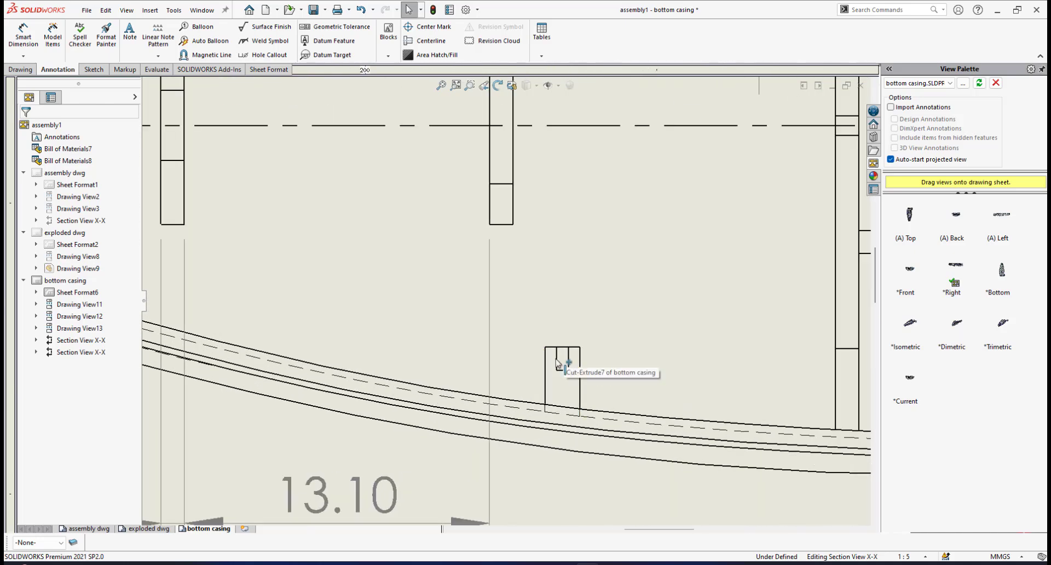
scroll(571, 354, up, 2)
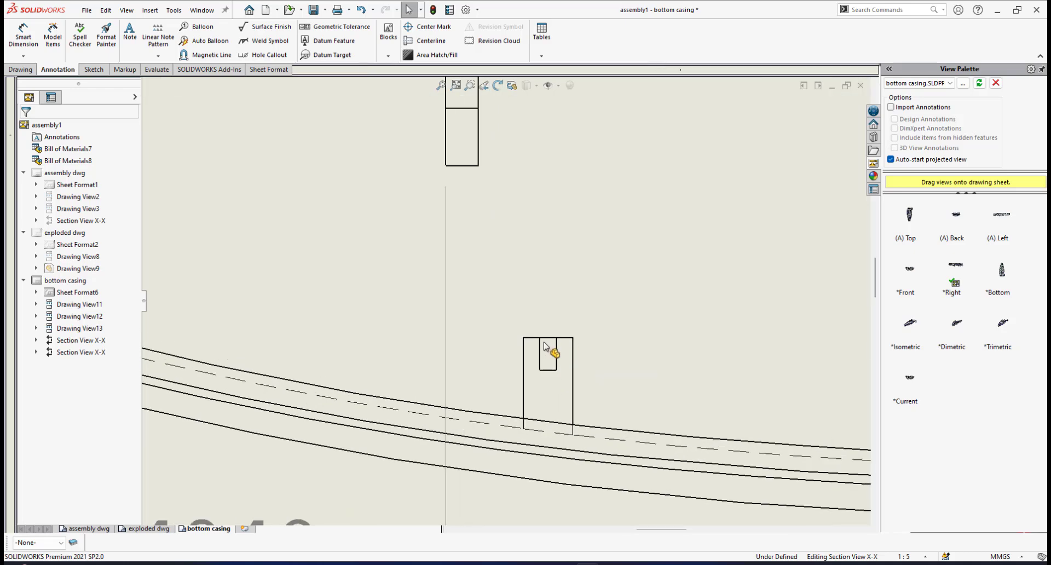
scroll(547, 359, up, 1)
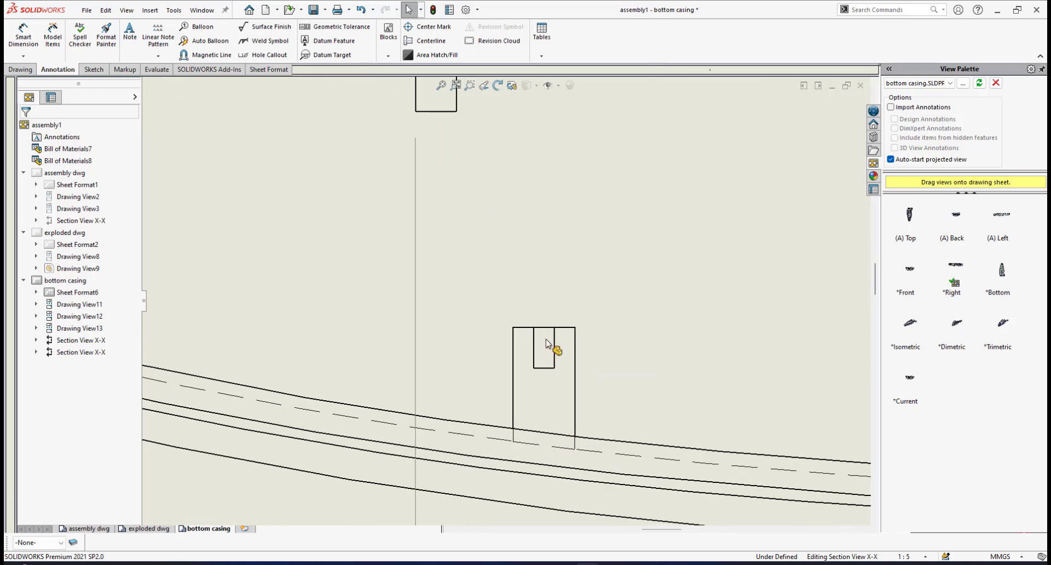
Dimension the width of the narrow slot in the small tab on the plan view's lower wall.
scroll(427, 219, down, 1)
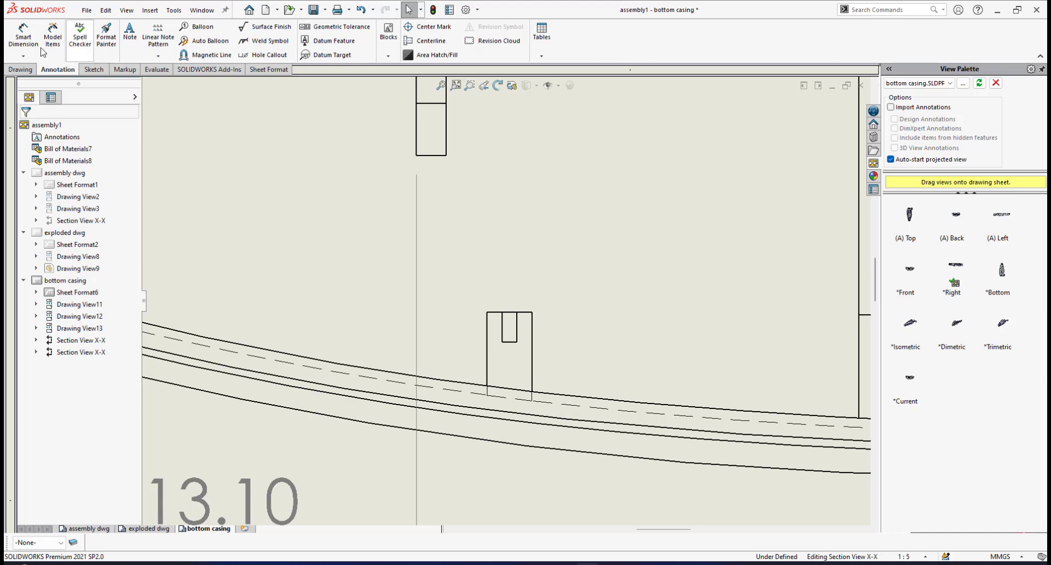
click(25, 37)
scroll(518, 323, up, 2)
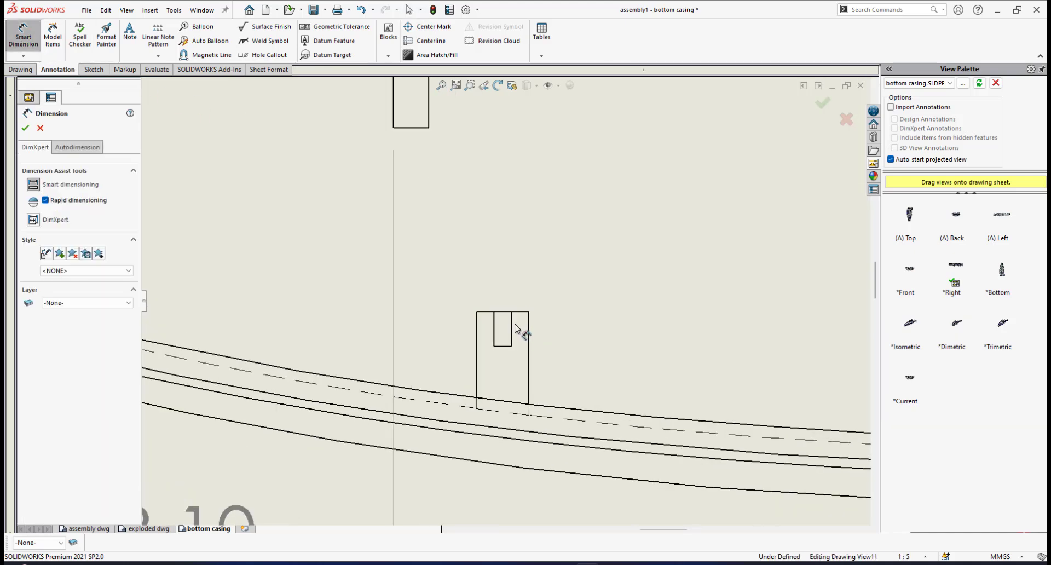
scroll(514, 328, up, 1)
click(489, 328)
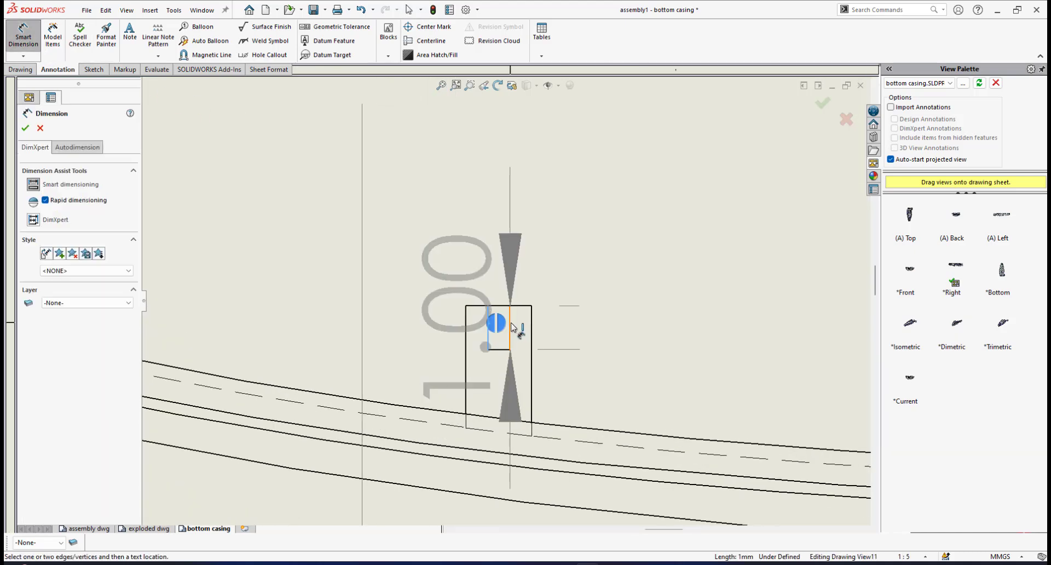
click(509, 327)
click(511, 314)
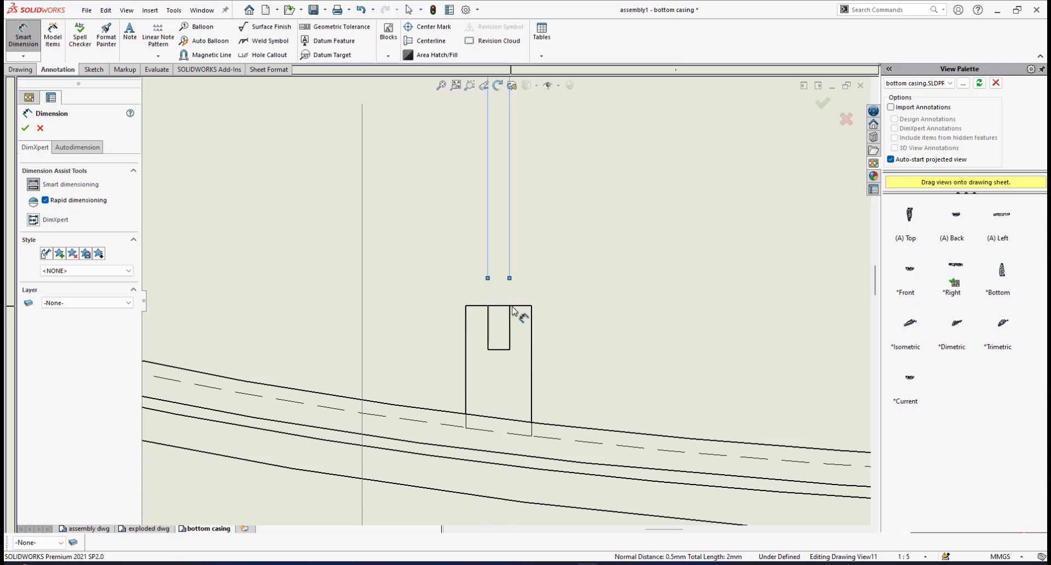
Move the slot-width dimension down to just above the lower tab, with its text right of the arrows, and set its precision to .1.
scroll(539, 300, down, 4)
scroll(536, 288, down, 3)
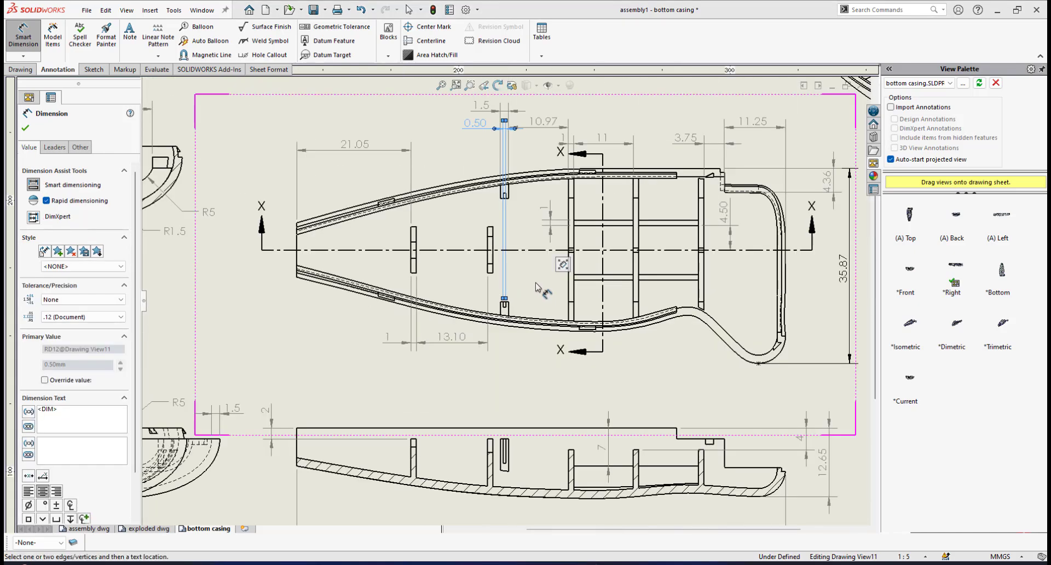
scroll(498, 161, up, 1)
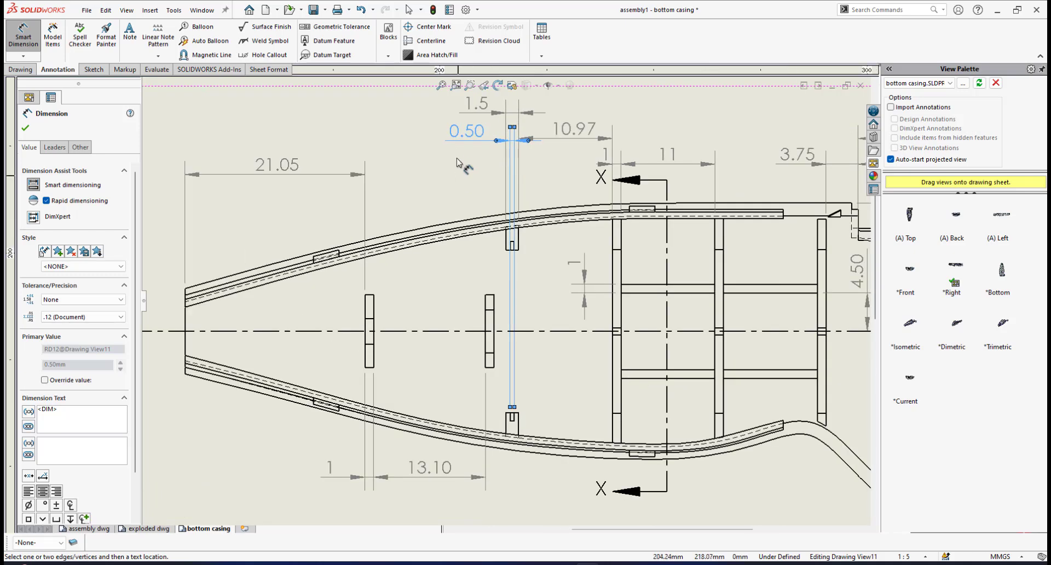
drag(463, 143, 549, 378)
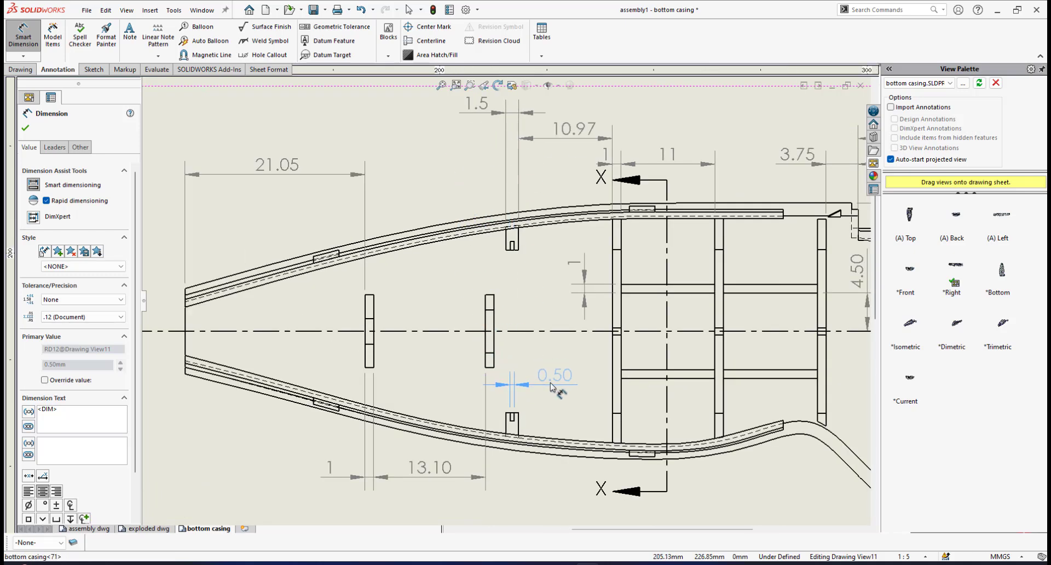
mouse_move(547, 383)
mouse_down()
mouse_move(526, 497)
mouse_move(547, 386)
mouse_up()
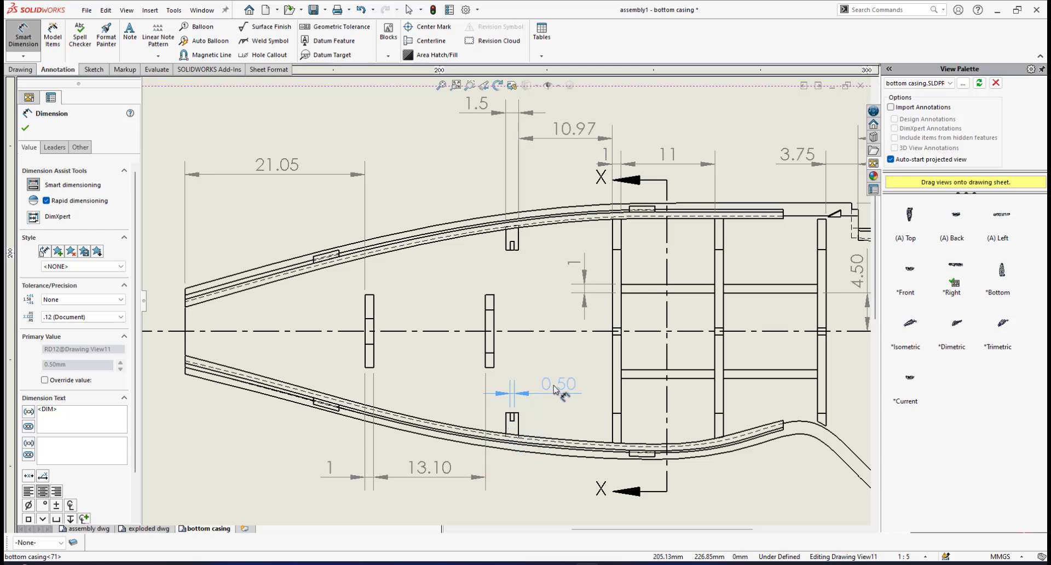
click(555, 390)
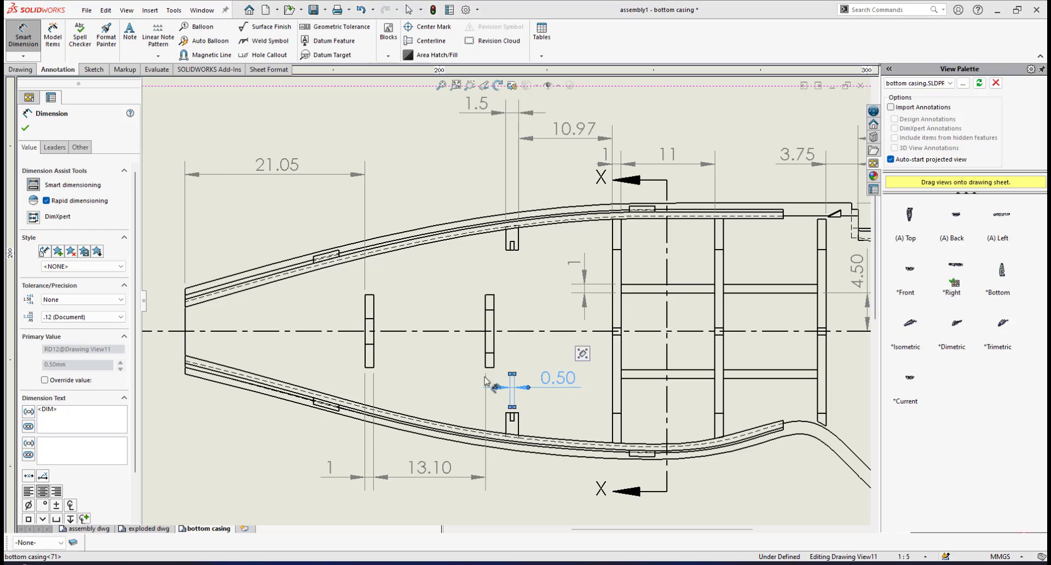
click(105, 317)
scroll(94, 334, up, 3)
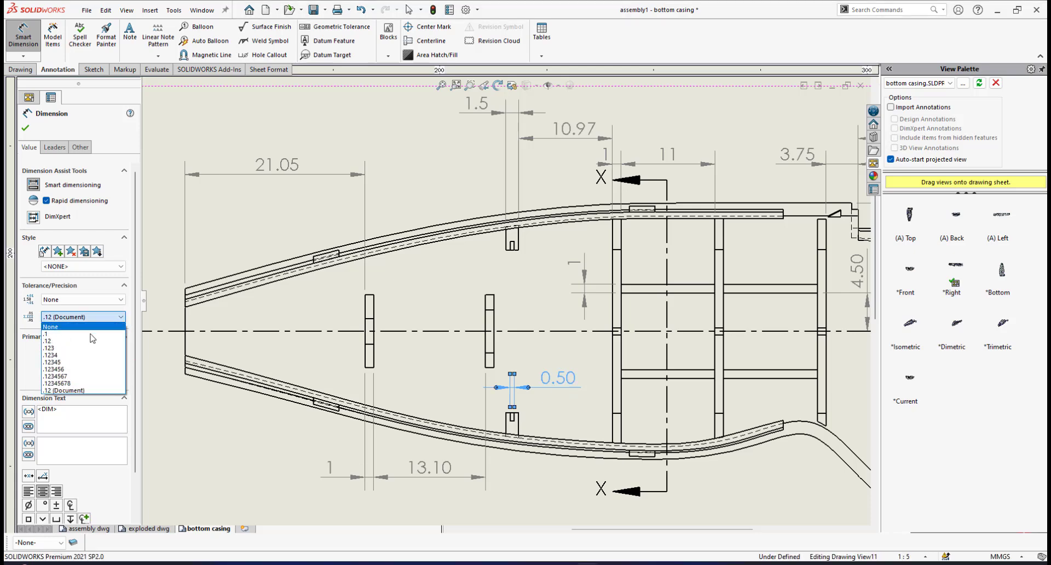
click(94, 330)
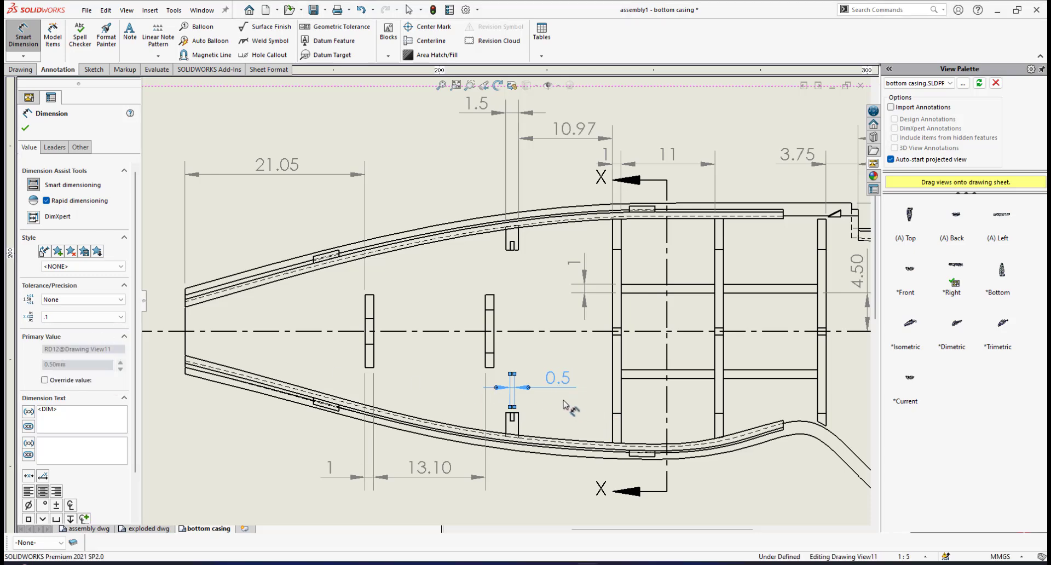
Dimension the slot's depth from the lower tab's top edge to the slot's bottom edge, placing it just right of the tab.
scroll(509, 402, down, 3)
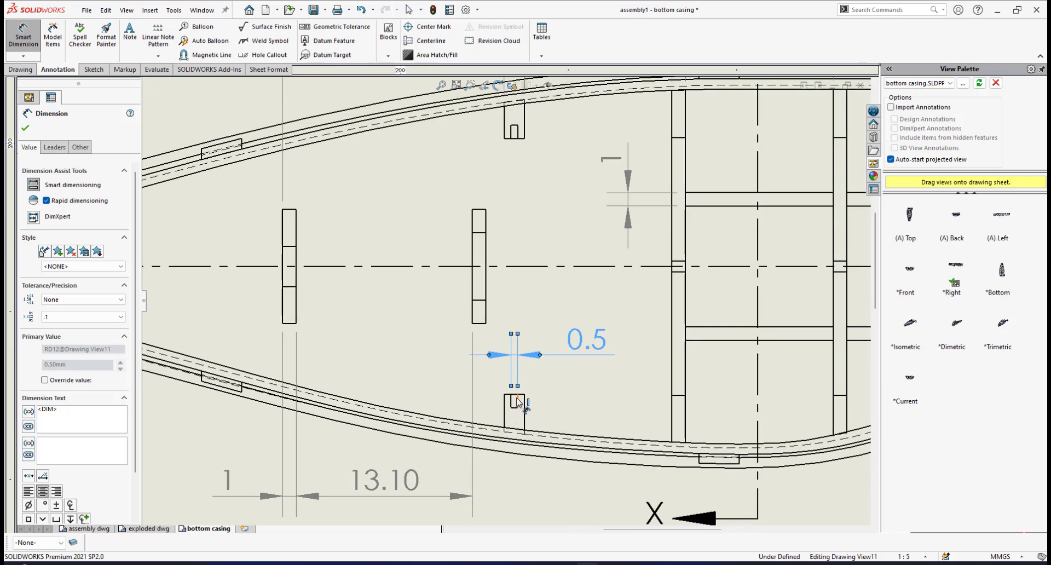
scroll(499, 410, down, 1)
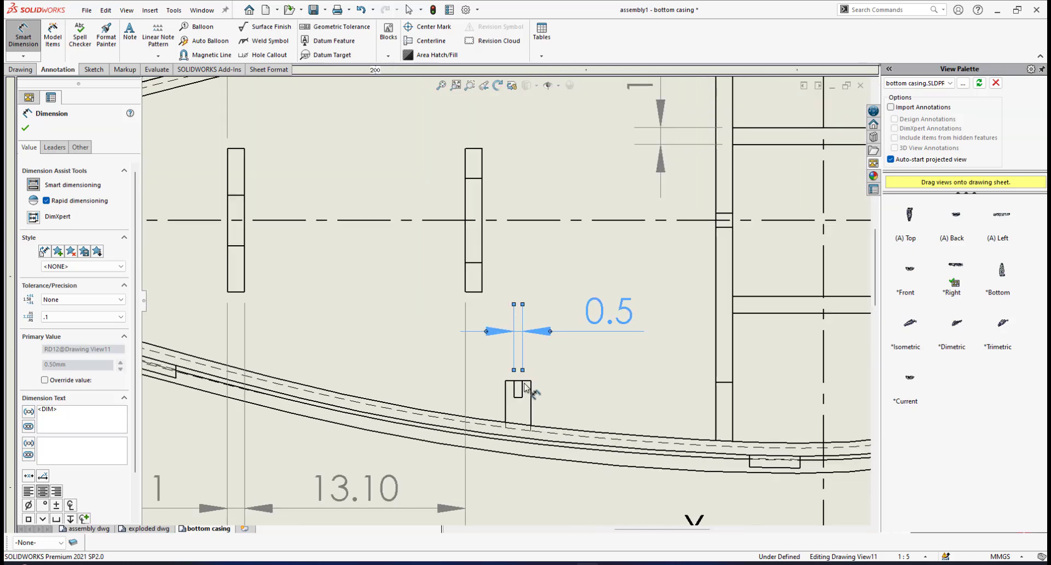
scroll(569, 347, up, 2)
scroll(553, 352, down, 4)
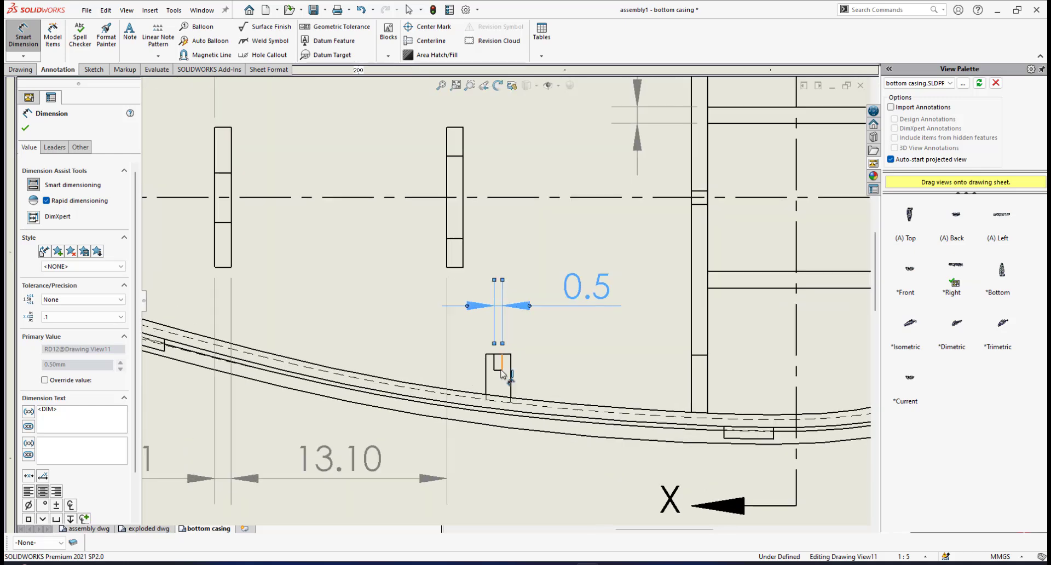
scroll(520, 327, down, 1)
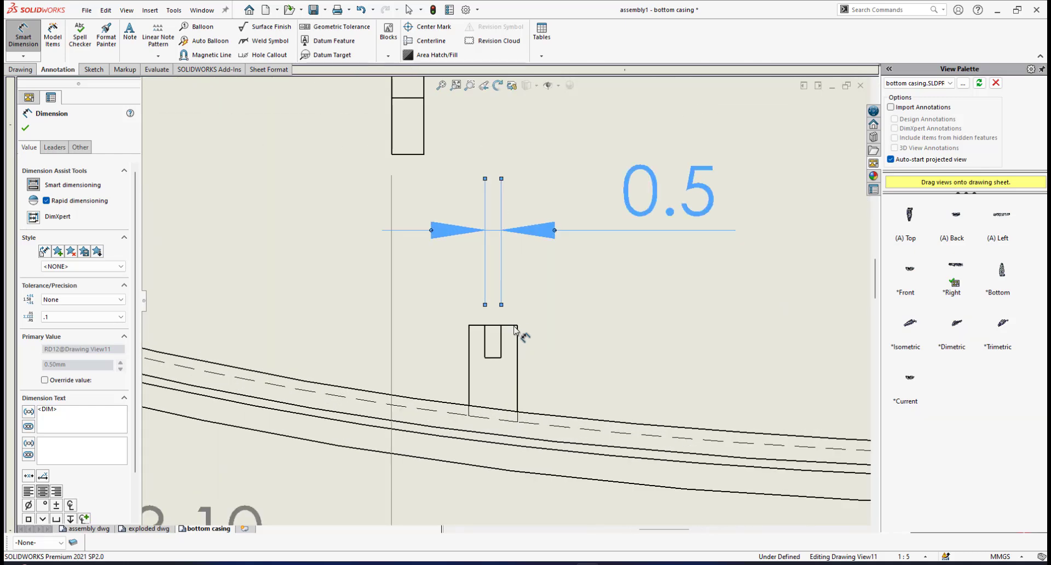
click(513, 327)
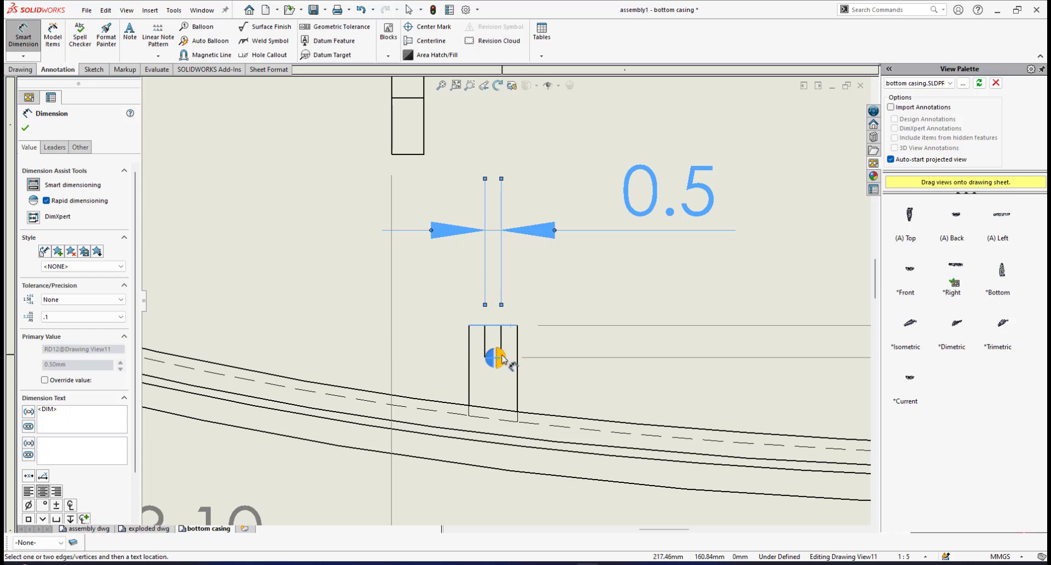
click(500, 360)
scroll(628, 365, up, 5)
scroll(630, 365, up, 5)
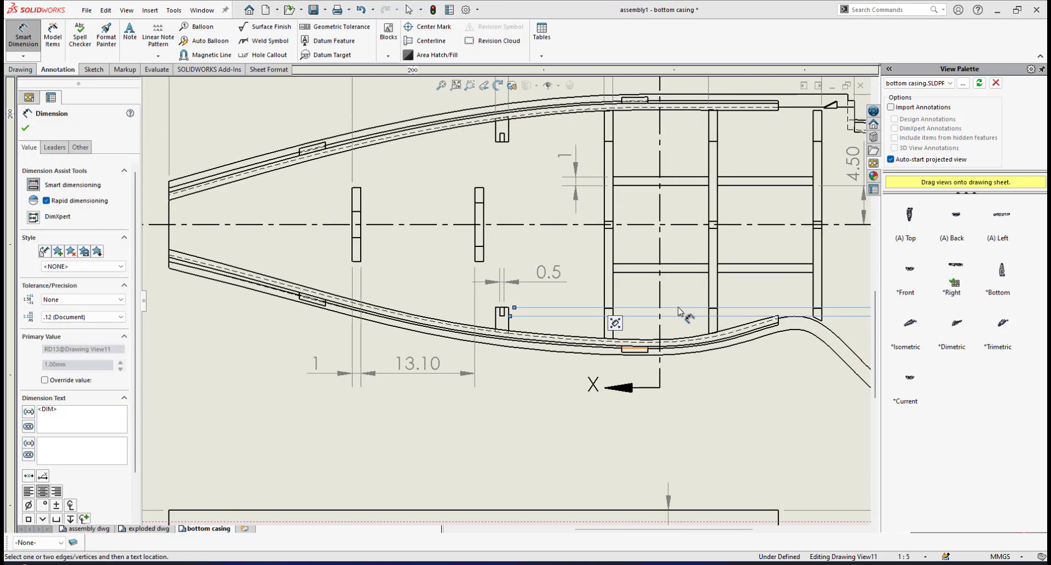
drag(787, 338, 536, 298)
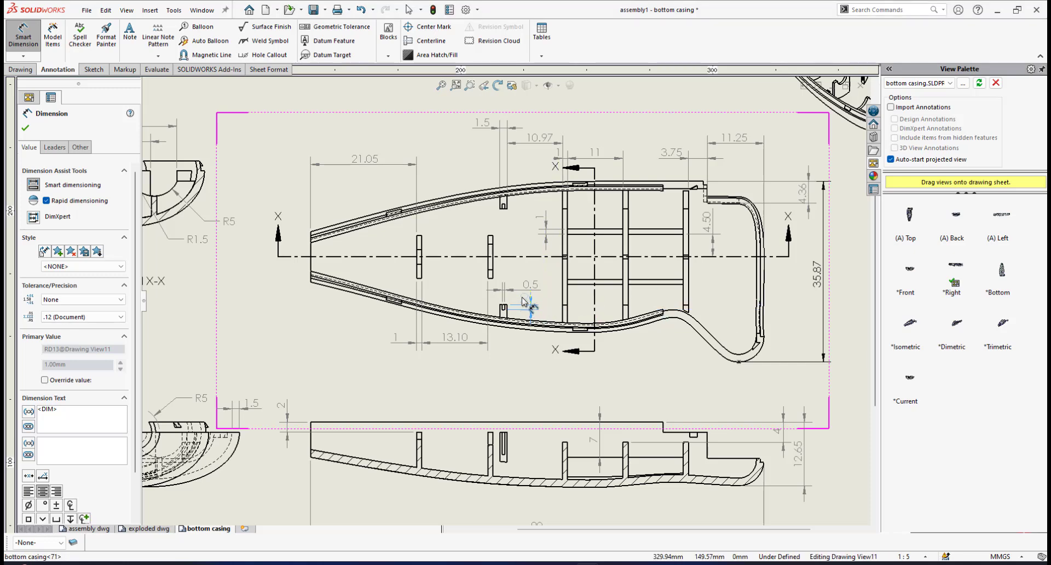
Set the precision of the slot-depth dimension to None.
scroll(527, 307, down, 5)
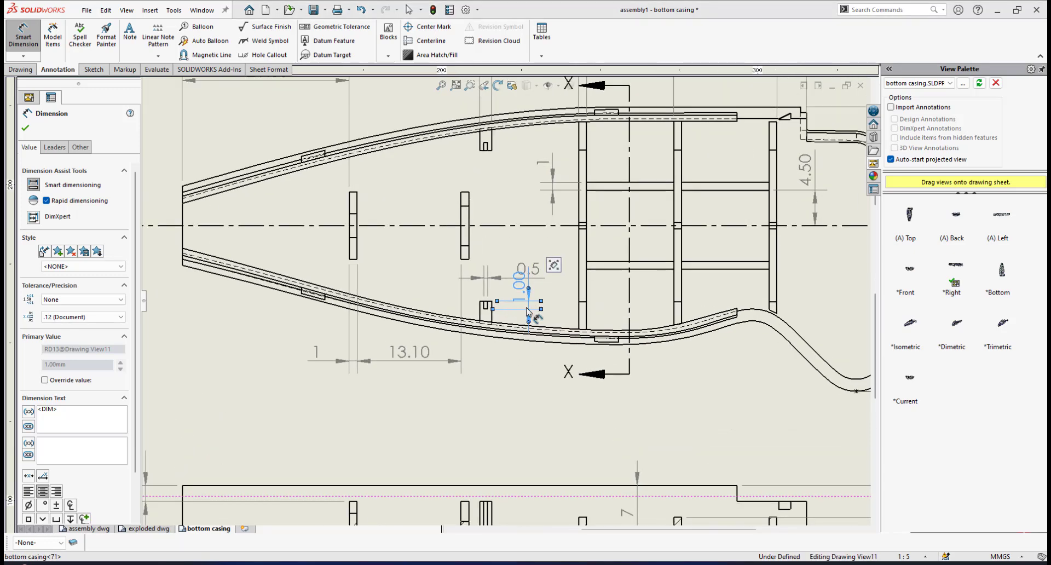
click(79, 317)
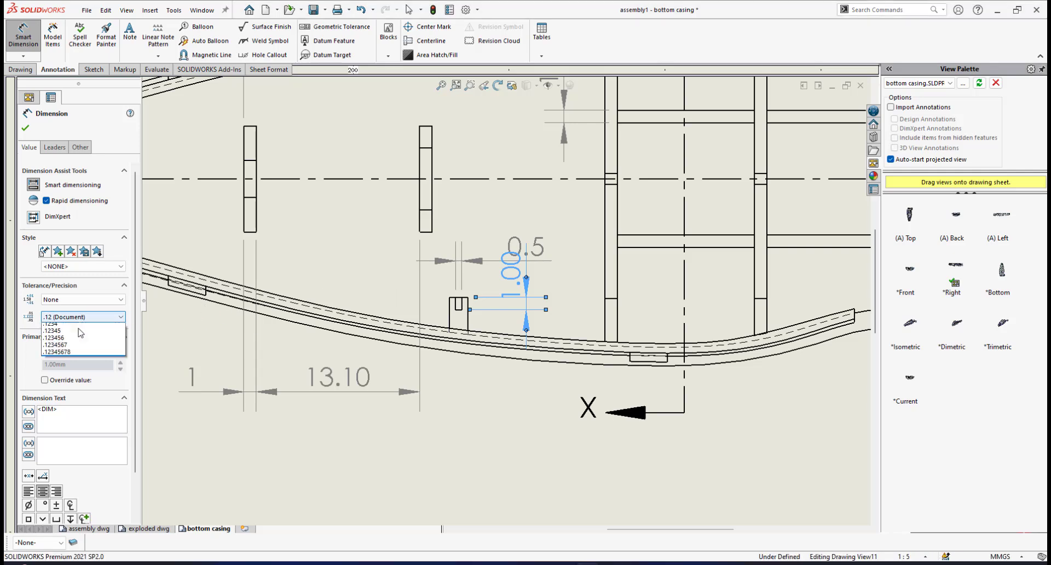
click(55, 326)
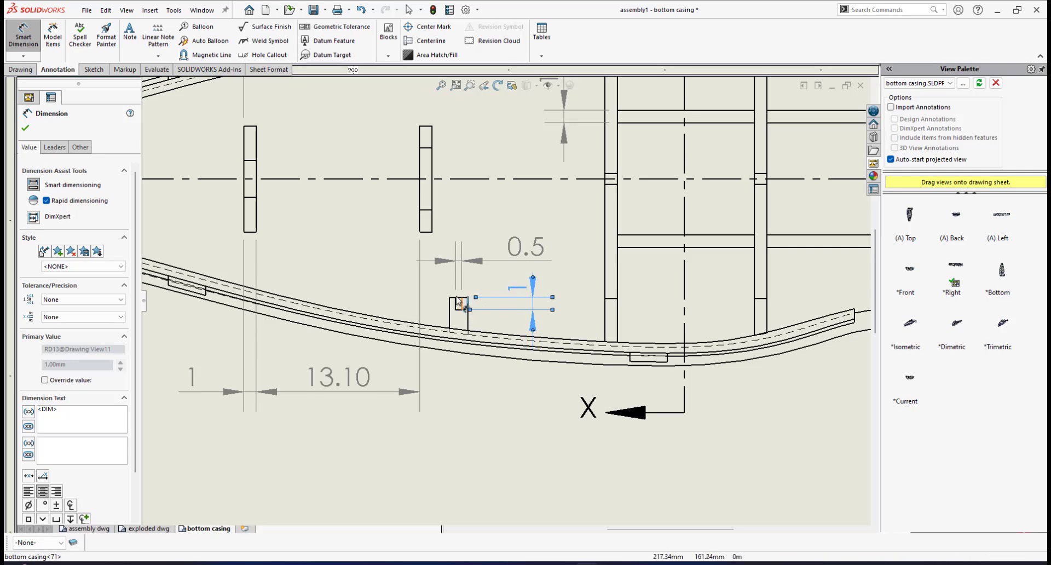
Finish dimensioning the lower tab's slot and save the drawing.
scroll(459, 306, down, 1)
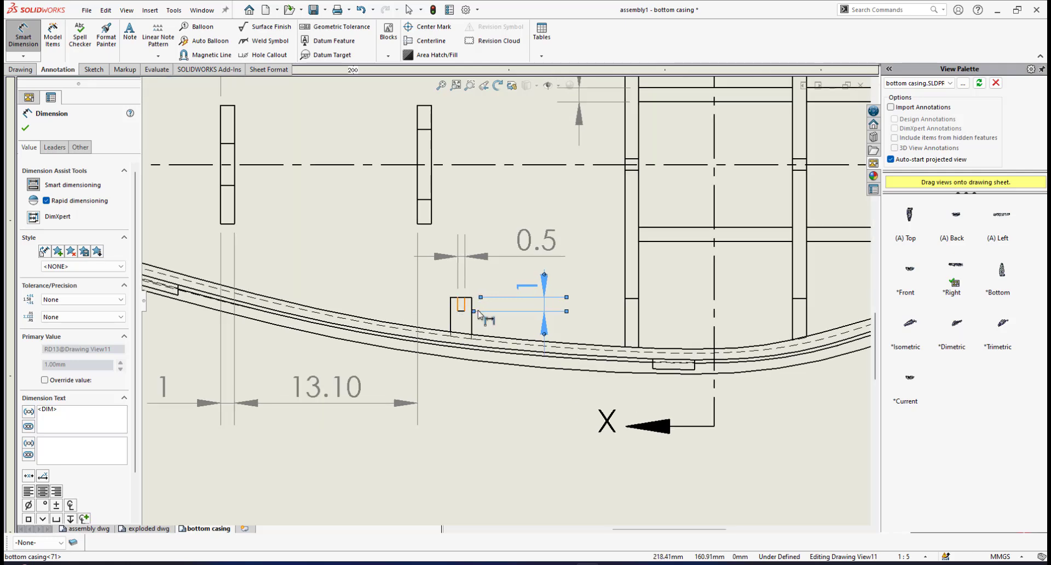
scroll(481, 315, up, 5)
right_click(501, 373)
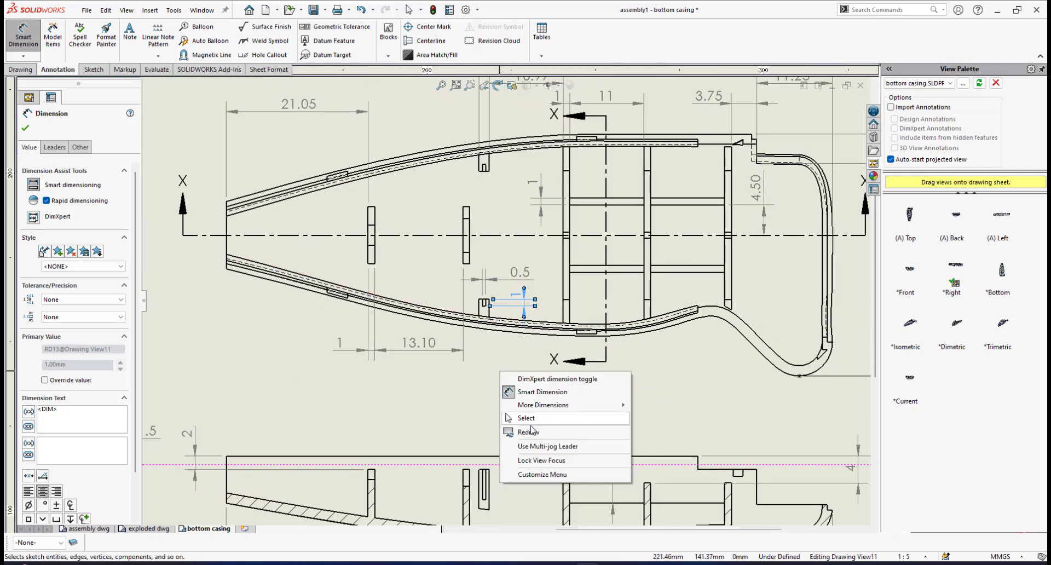
click(526, 418)
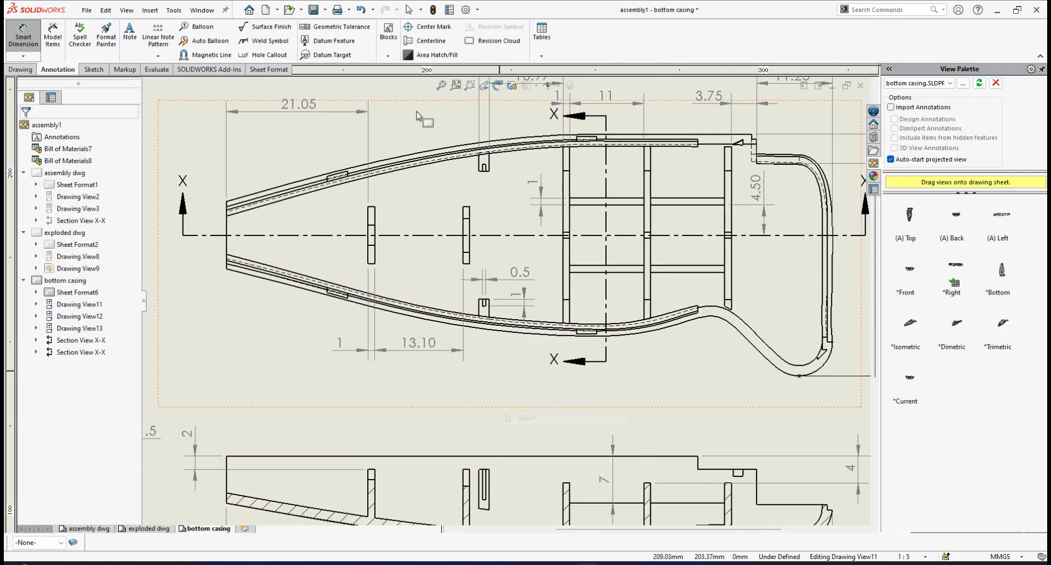
click(313, 10)
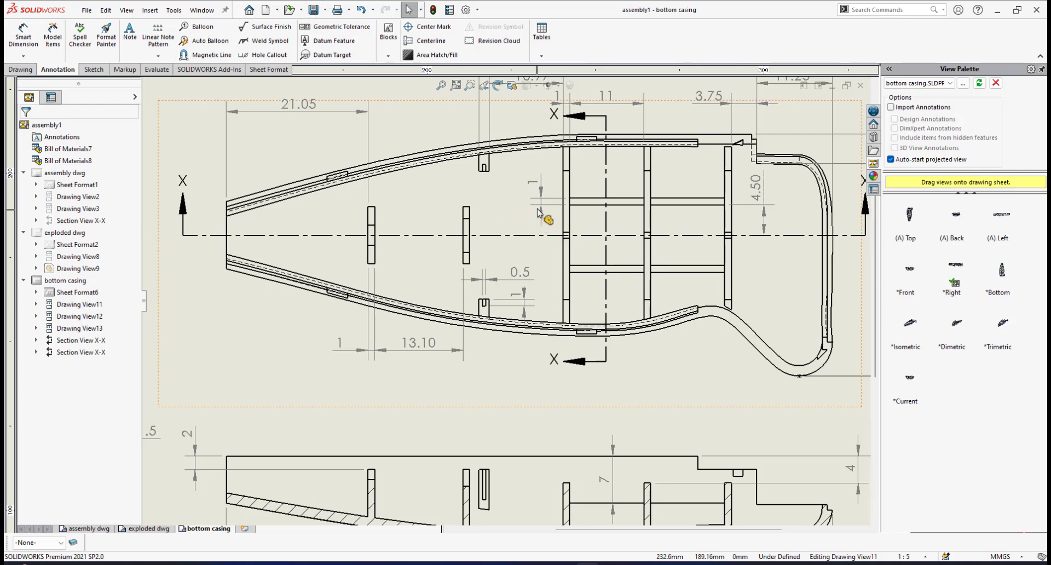
Review the sheet, the transverse section's rim and the small rectangular features along the plan view's walls for missing dimensions.
scroll(450, 287, up, 2)
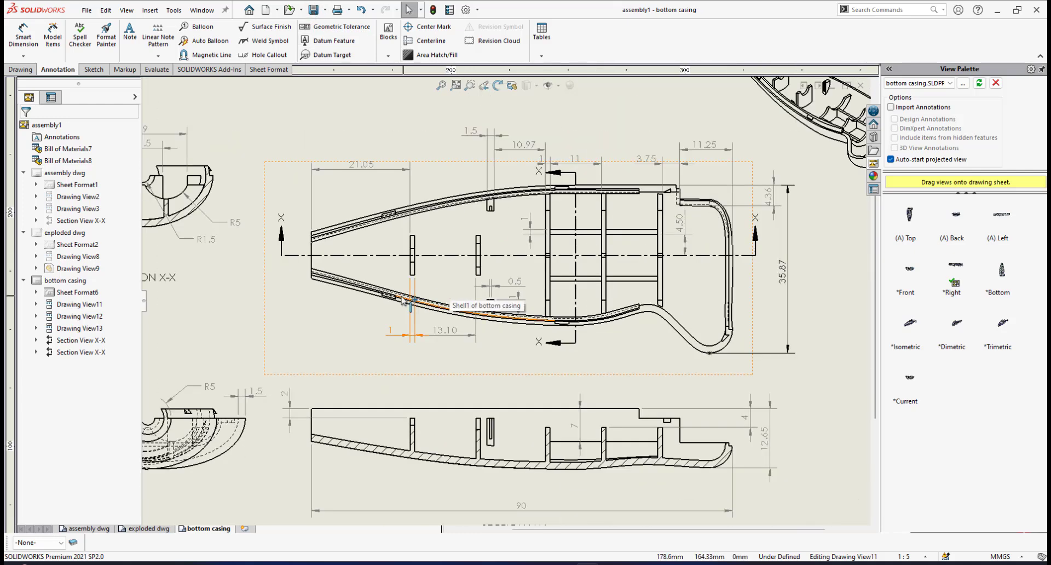
scroll(384, 290, up, 2)
scroll(265, 248, up, 2)
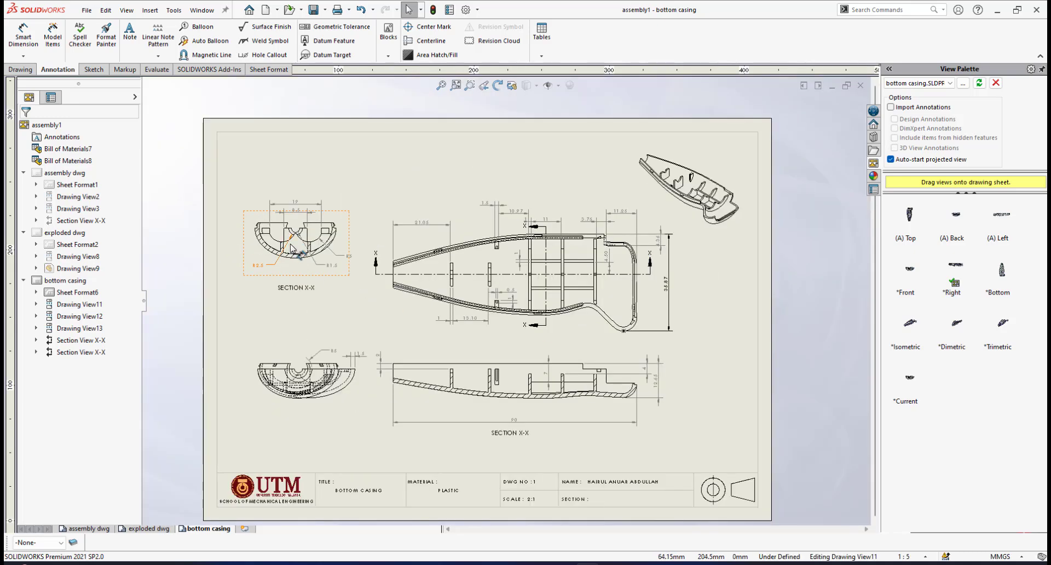
scroll(395, 254, down, 6)
scroll(396, 254, down, 3)
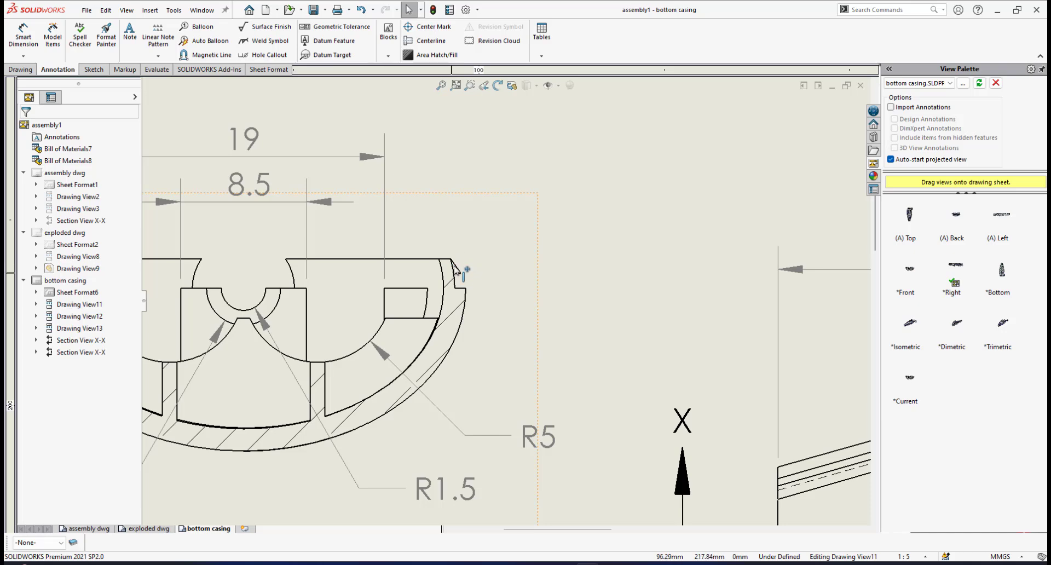
scroll(542, 334, up, 4)
scroll(579, 356, down, 5)
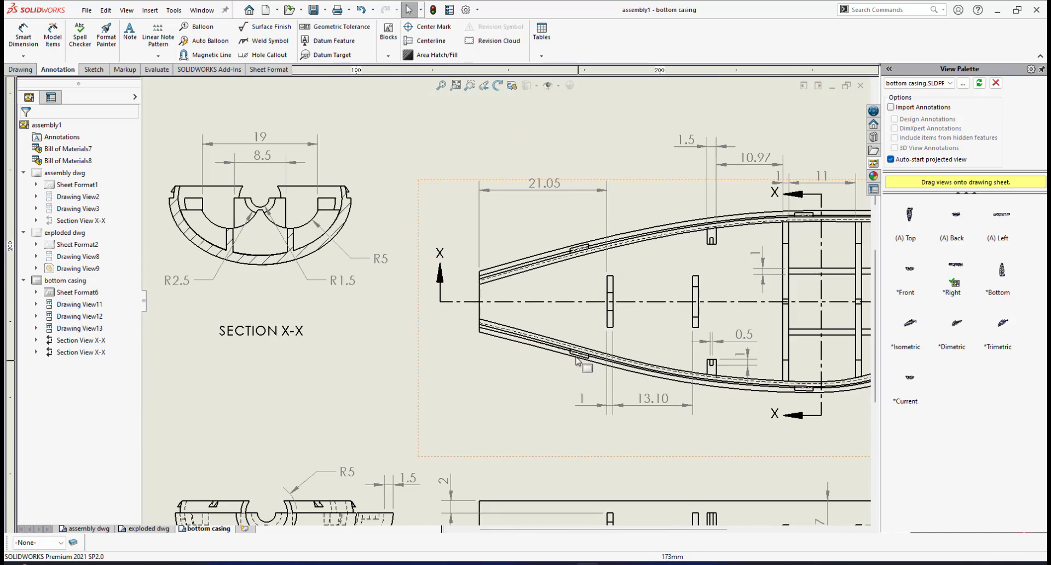
scroll(579, 356, up, 1)
scroll(657, 345, up, 2)
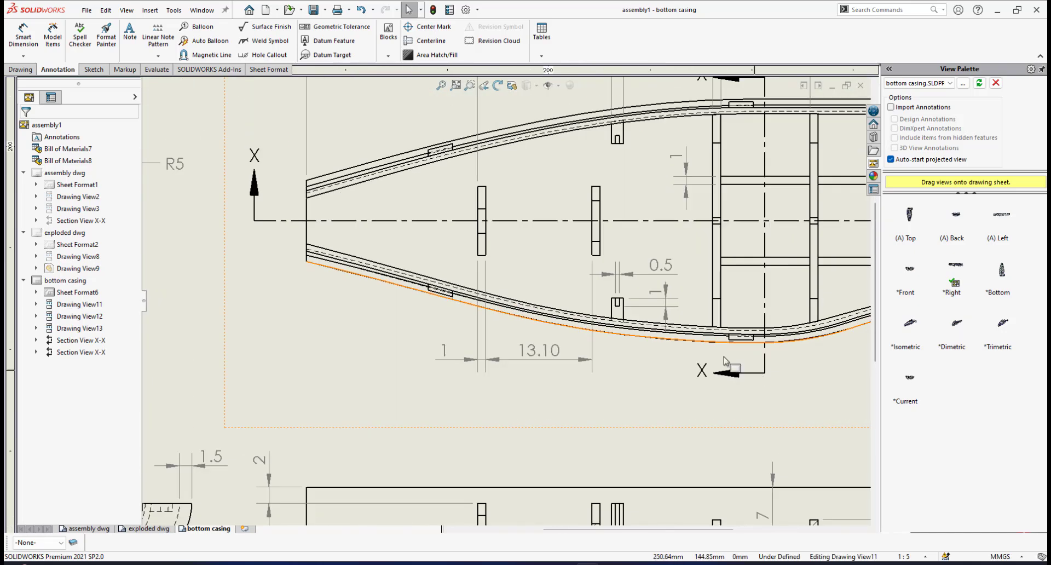
scroll(741, 335, down, 1)
scroll(740, 335, up, 2)
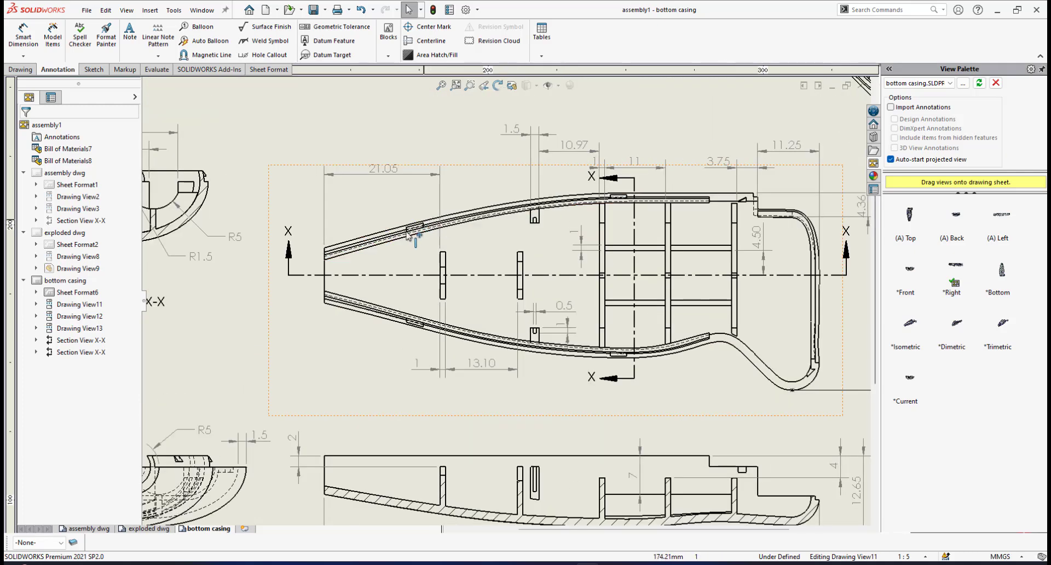
scroll(421, 240, down, 1)
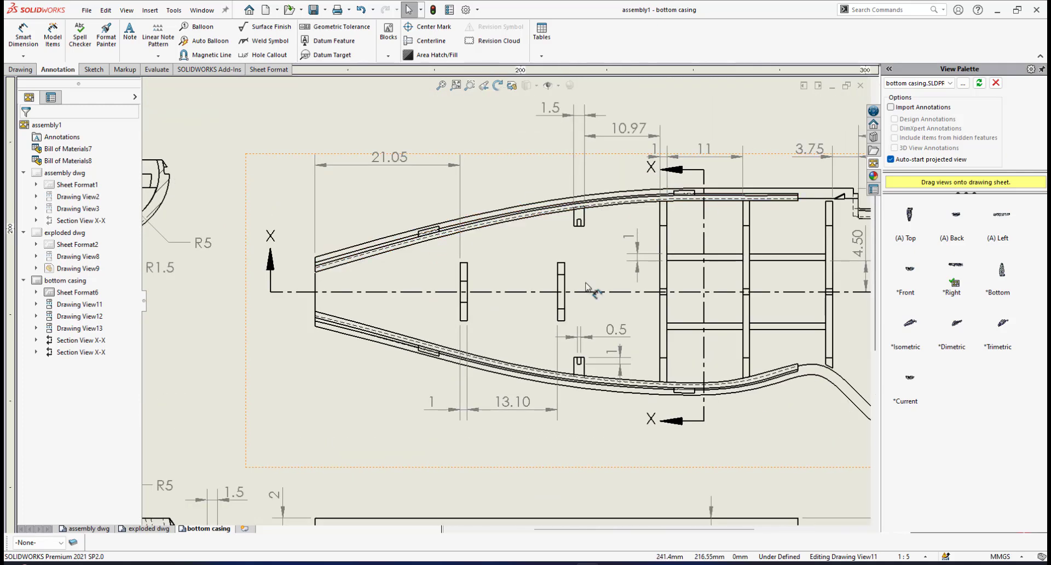
scroll(433, 348, up, 2)
scroll(408, 357, down, 3)
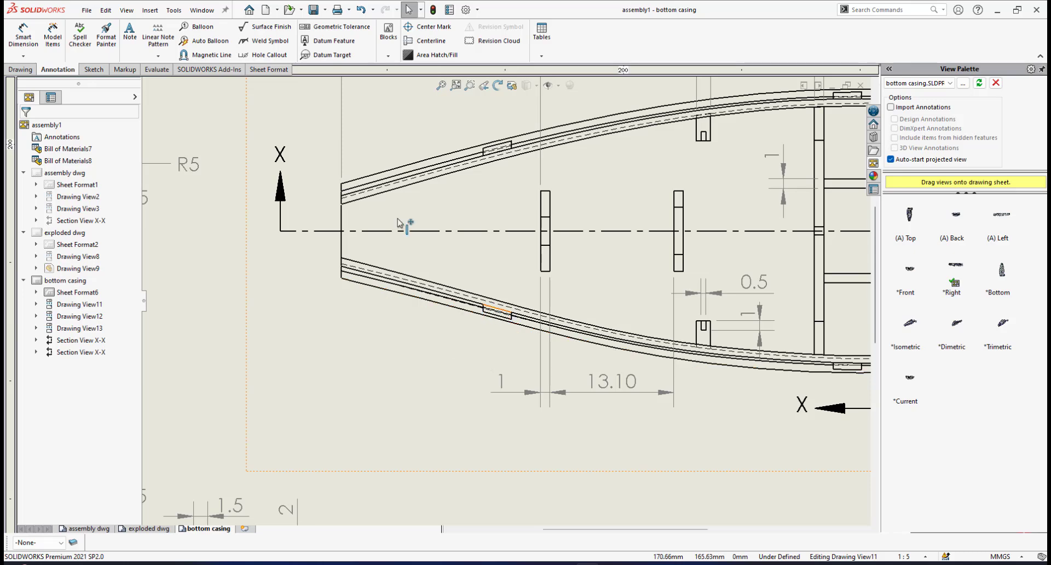
Dimension the horizontal distance from the plan view's narrow end to the near edge of the first small rectangle on the lower wall.
click(21, 41)
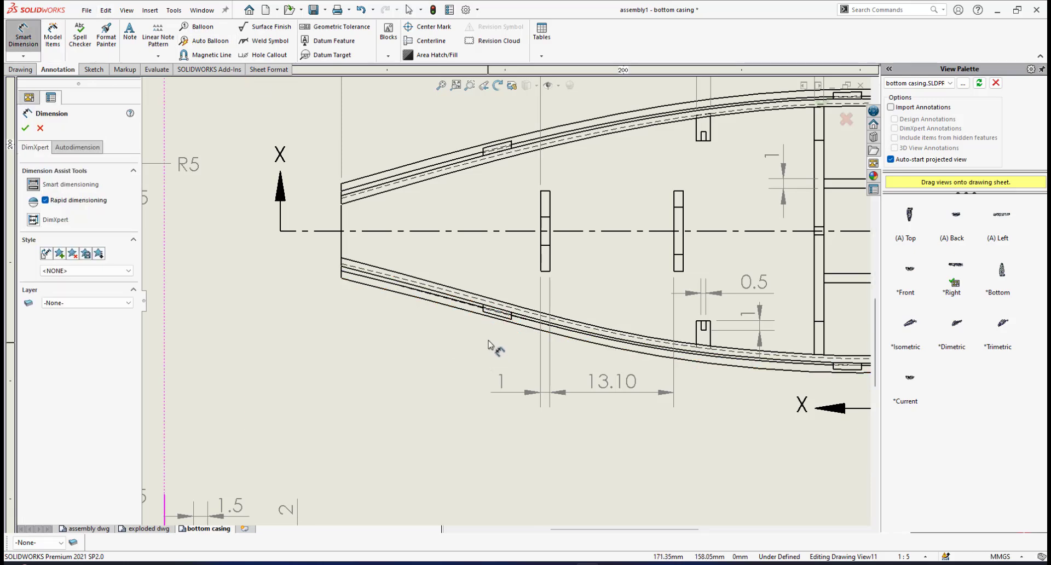
scroll(490, 340, down, 3)
click(496, 287)
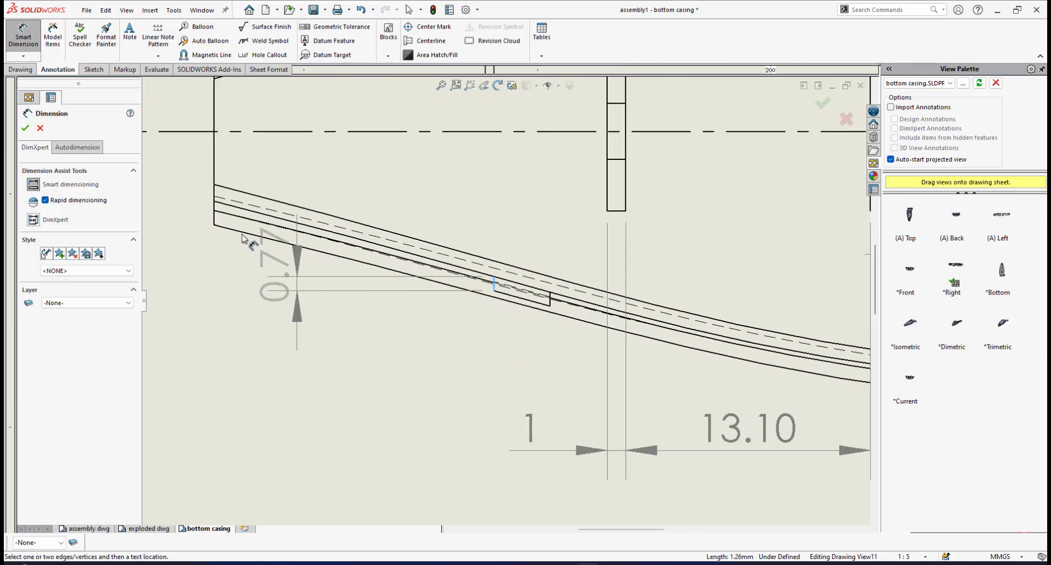
click(216, 216)
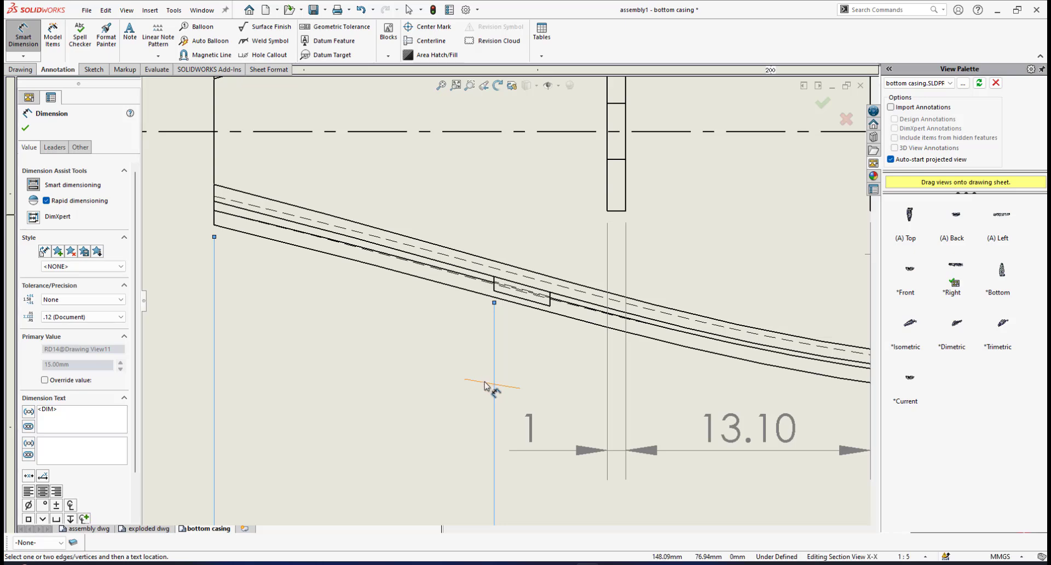
key(f)
scroll(542, 306, down, 5)
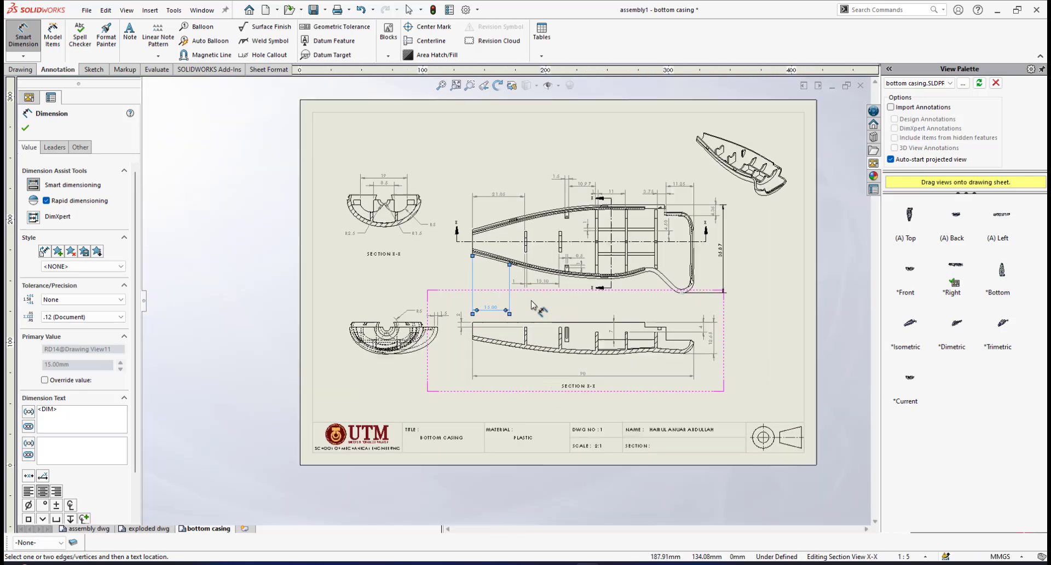
right_click(529, 305)
click(550, 342)
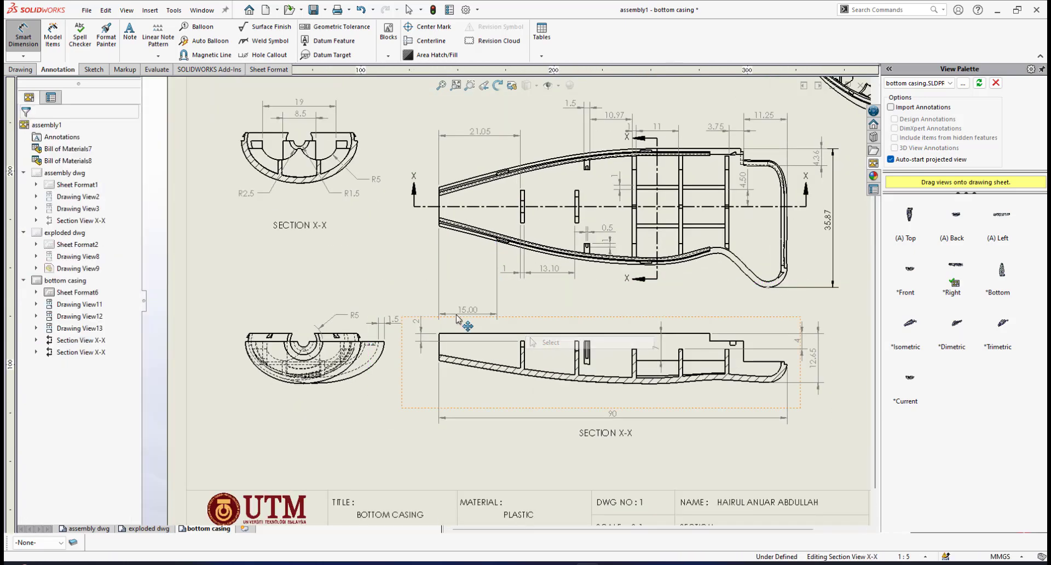
Move the end-to-rectangle dimension up beside the existing row under the plan view and set its precision to None.
drag(472, 288, 472, 274)
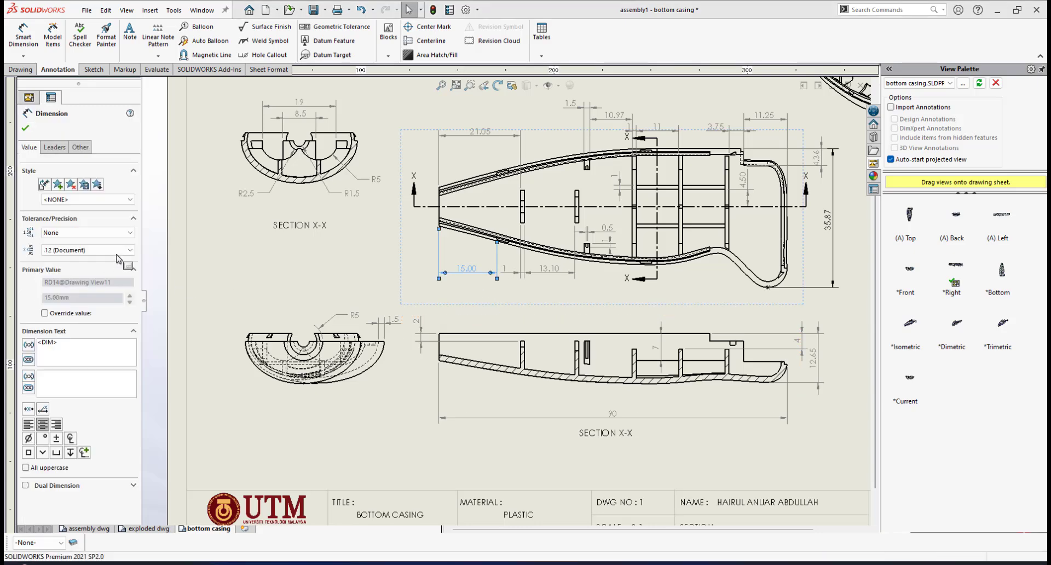
click(110, 250)
click(82, 260)
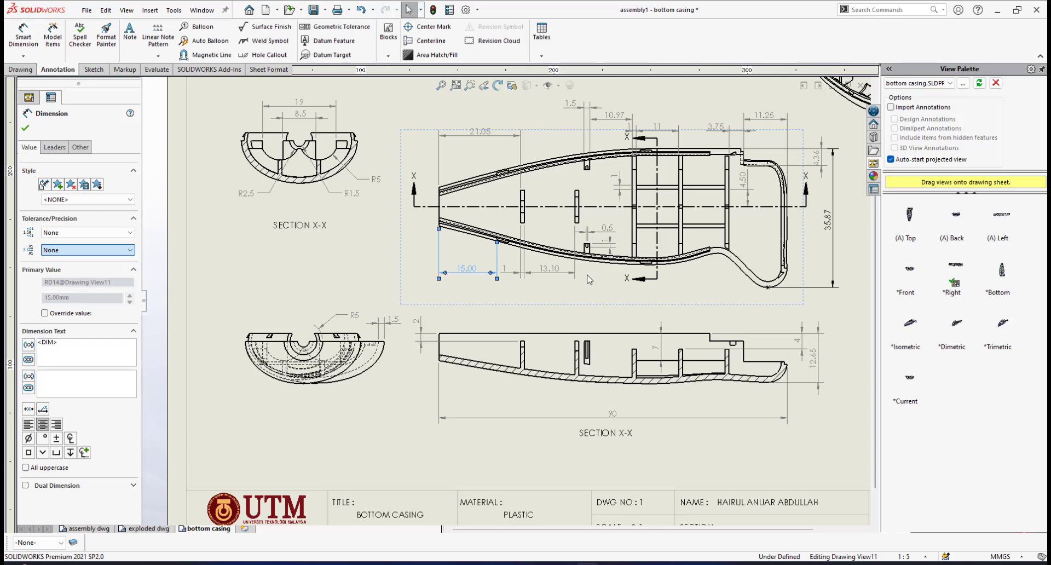
Dimension from the lower slotted tab's right edge to the second wall rectangle's left edge and line it up with the 13.10 dimension.
scroll(602, 277, down, 3)
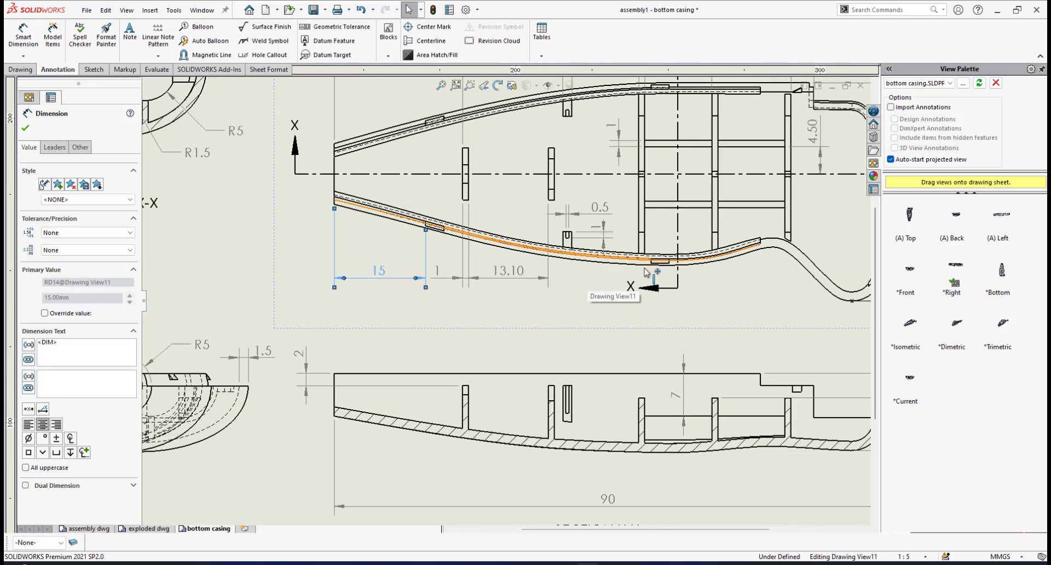
scroll(646, 272, up, 3)
scroll(501, 184, down, 1)
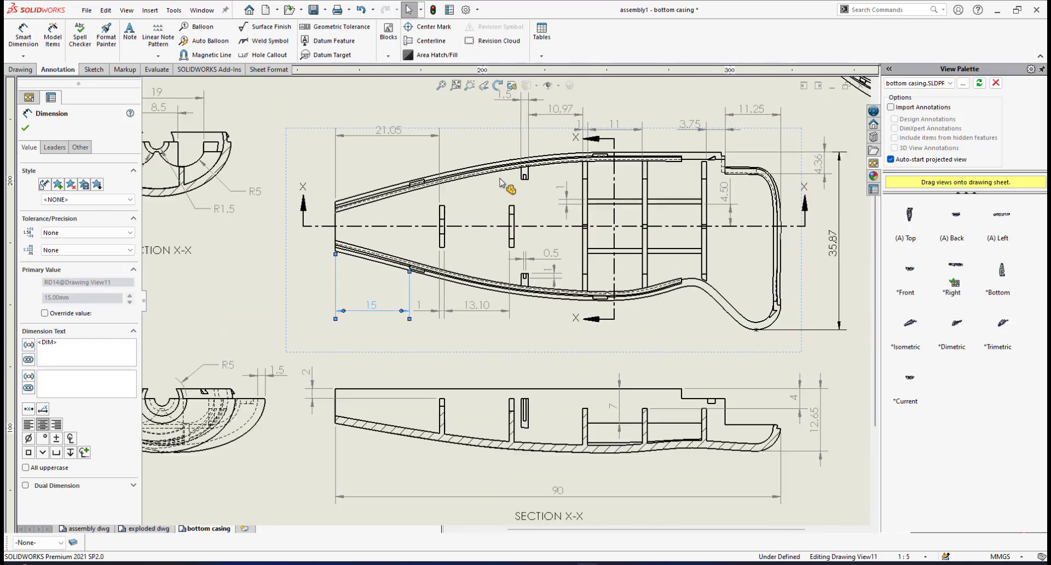
scroll(556, 192, down, 1)
scroll(566, 326, up, 3)
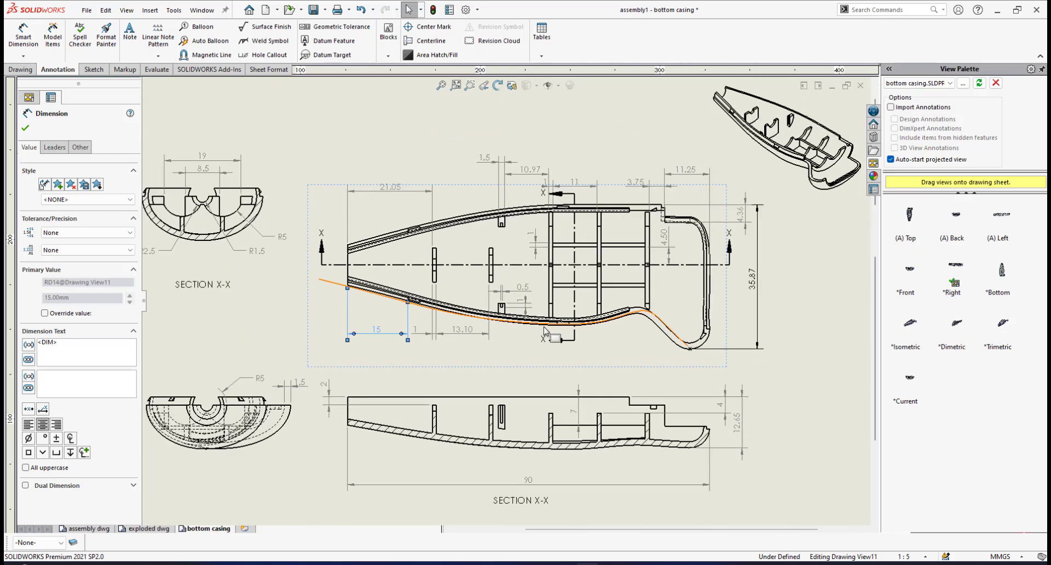
scroll(497, 330, down, 3)
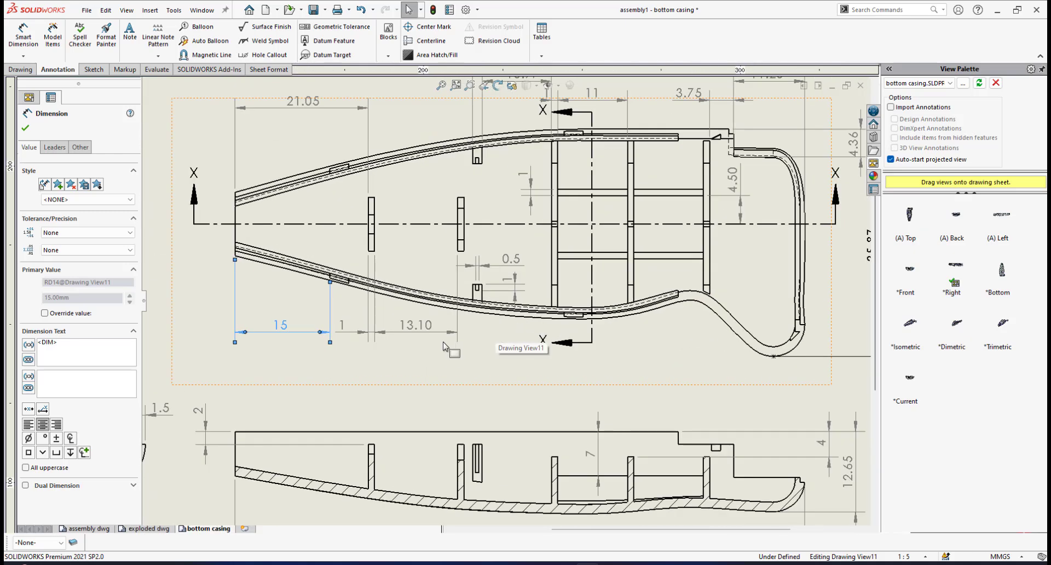
click(22, 37)
scroll(576, 316, down, 3)
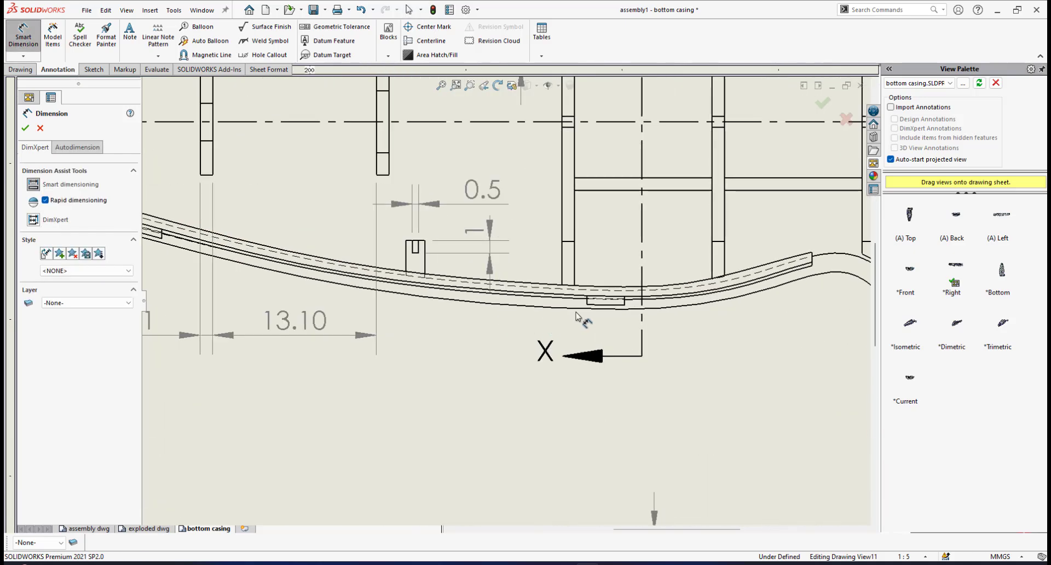
click(586, 301)
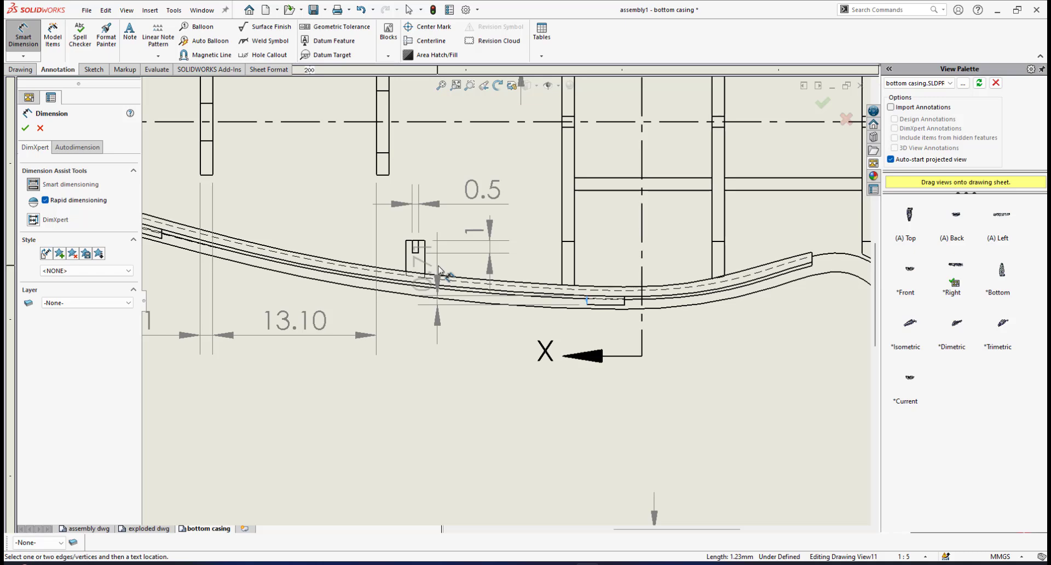
scroll(431, 263, up, 1)
scroll(427, 236, up, 1)
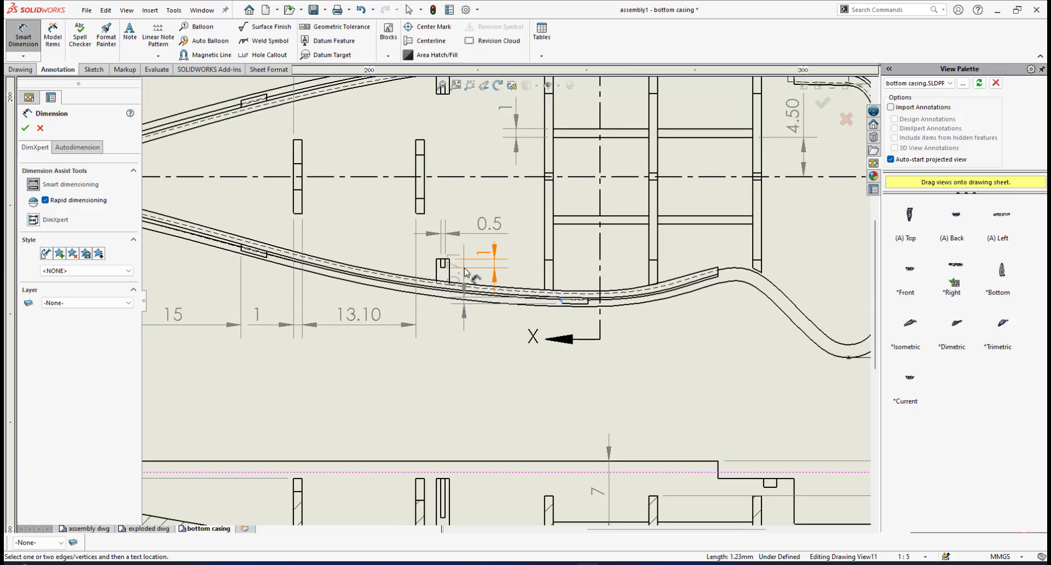
scroll(425, 219, down, 1)
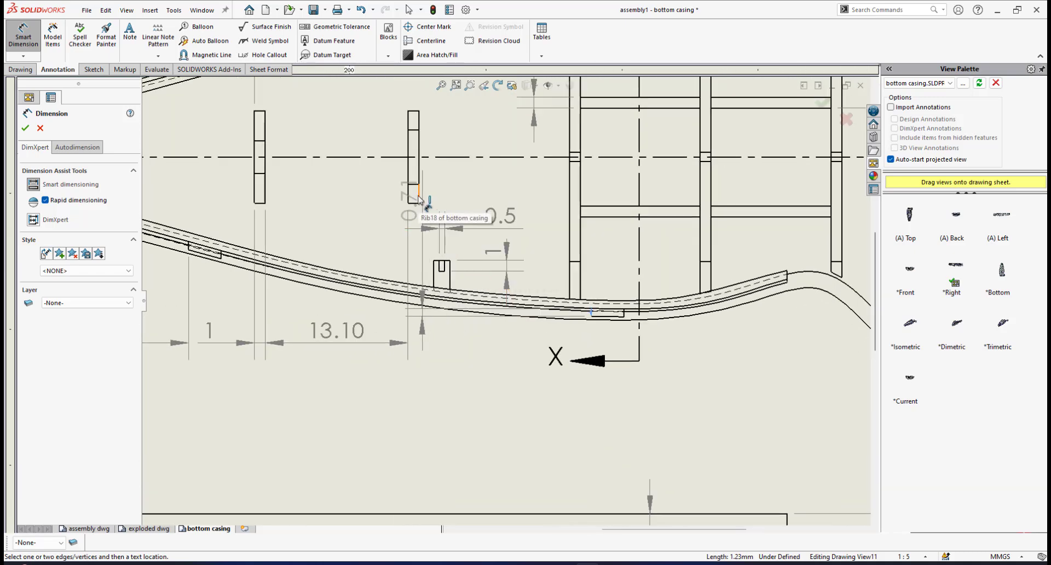
click(449, 276)
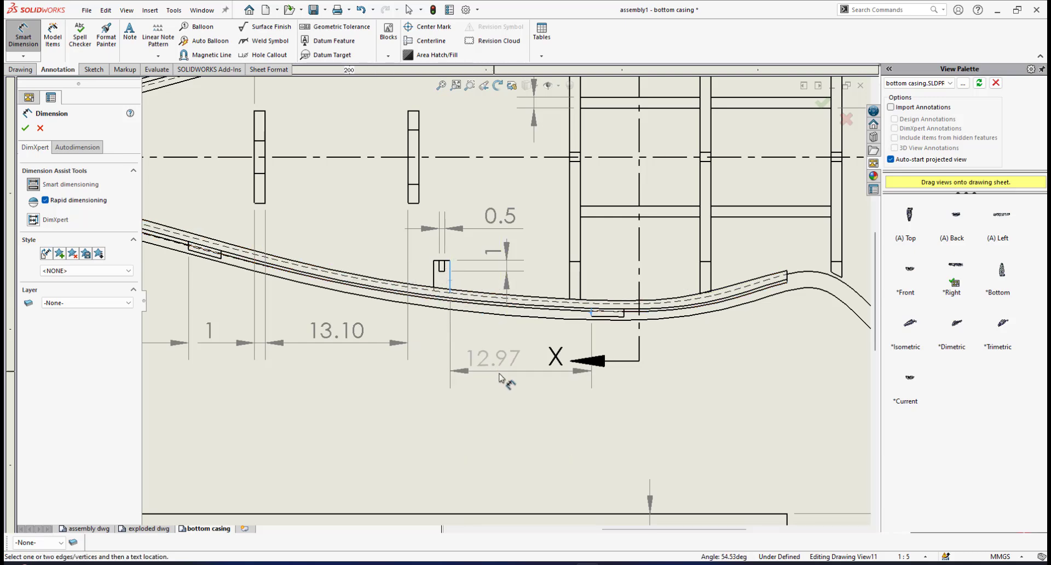
click(527, 399)
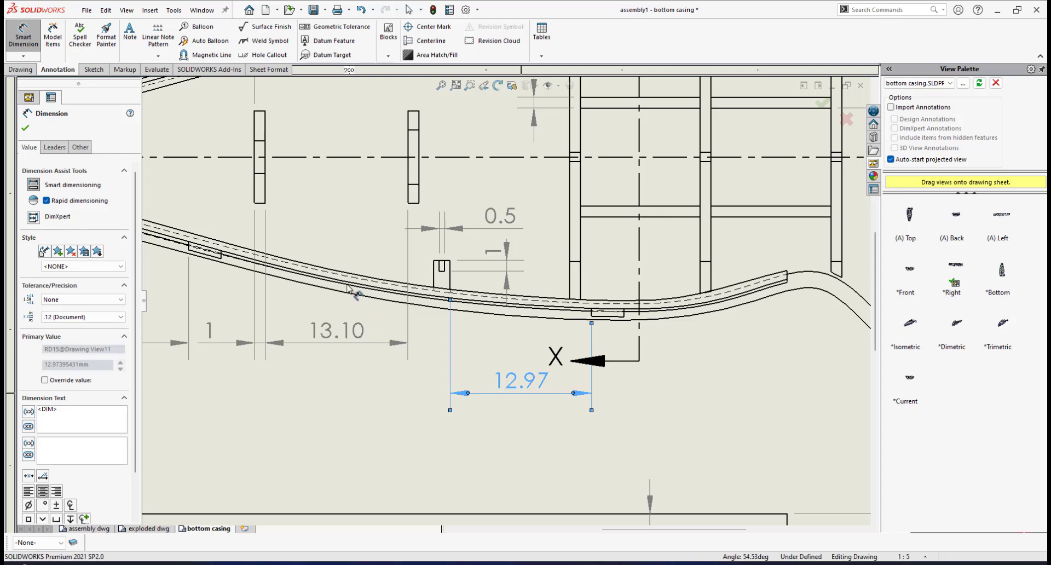
click(24, 128)
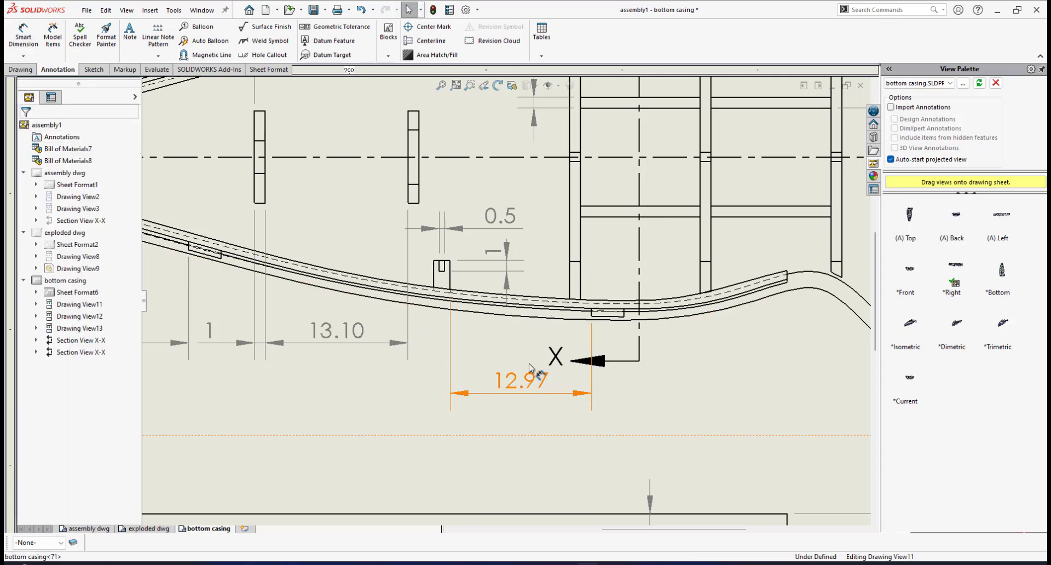
drag(529, 368, 525, 343)
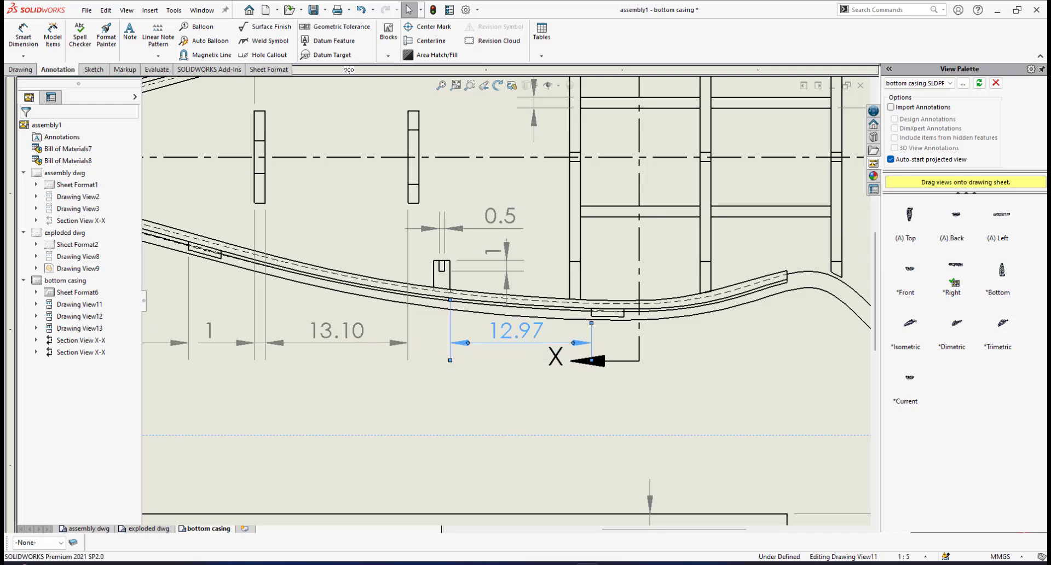
Edit the vertical section line's sketch in the plan view and extend its lower end slightly further below the casing.
right_click(706, 359)
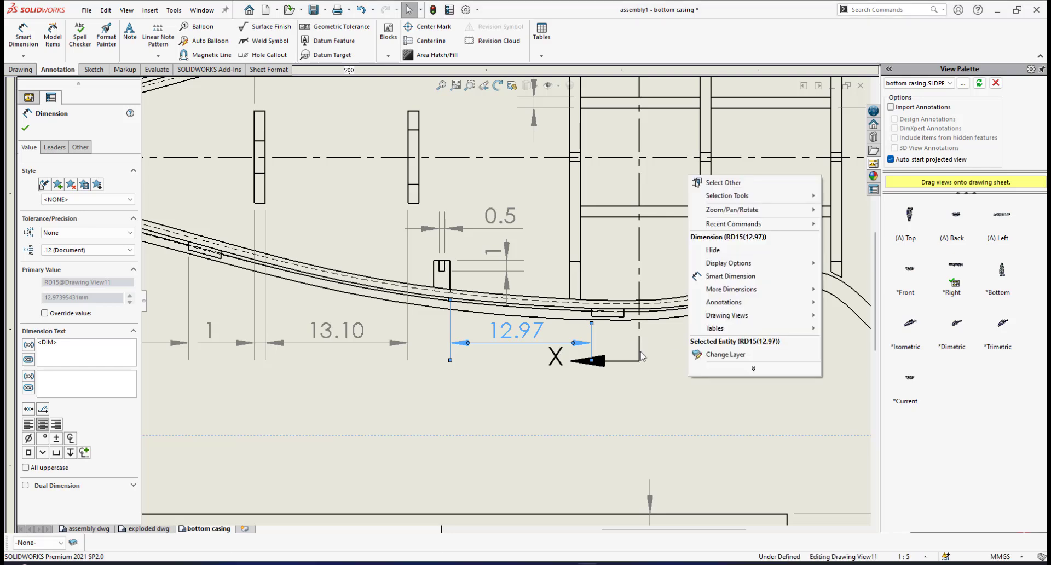
click(653, 393)
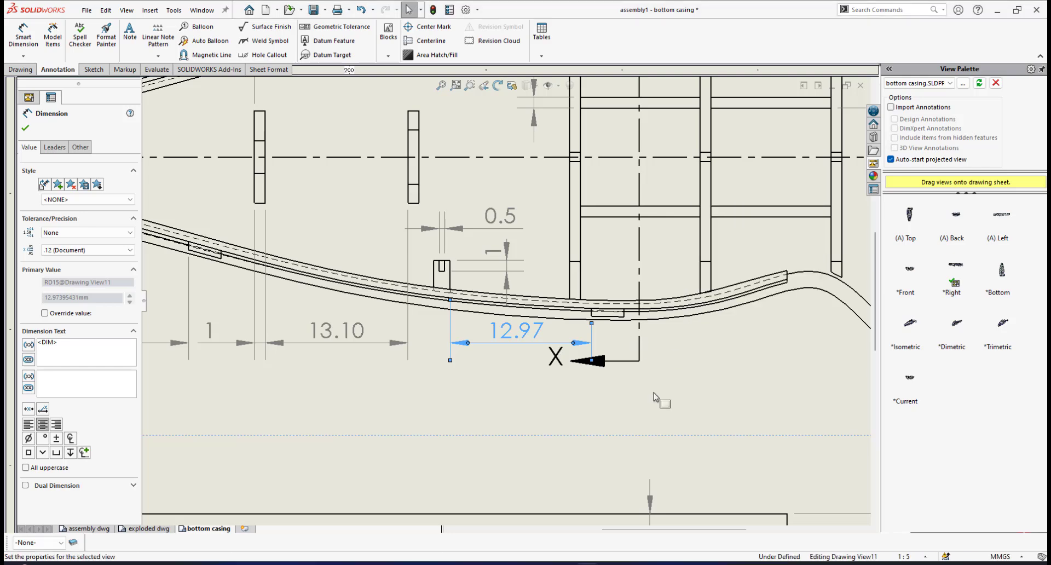
click(25, 129)
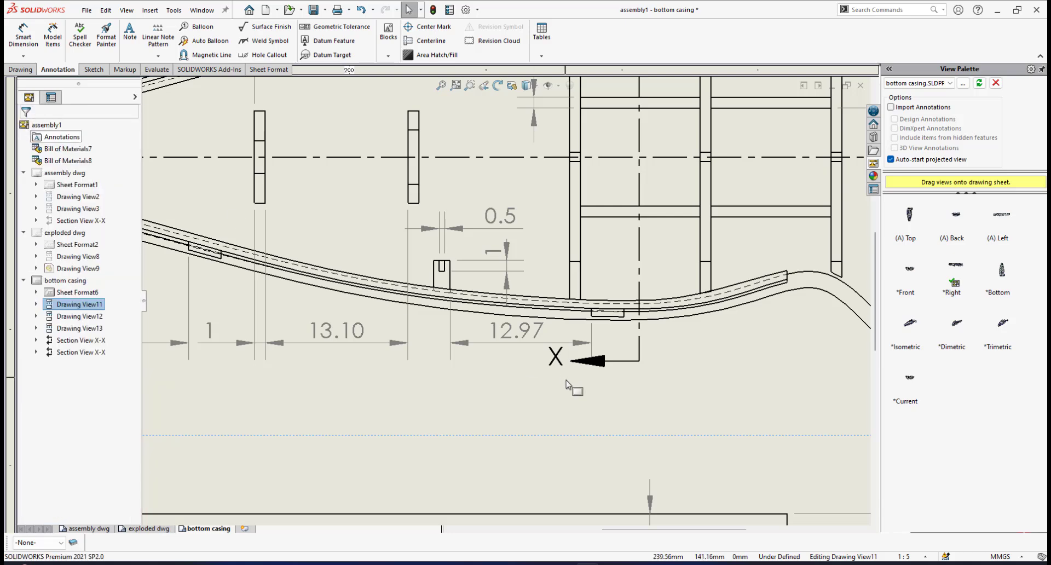
click(639, 346)
right_click(643, 345)
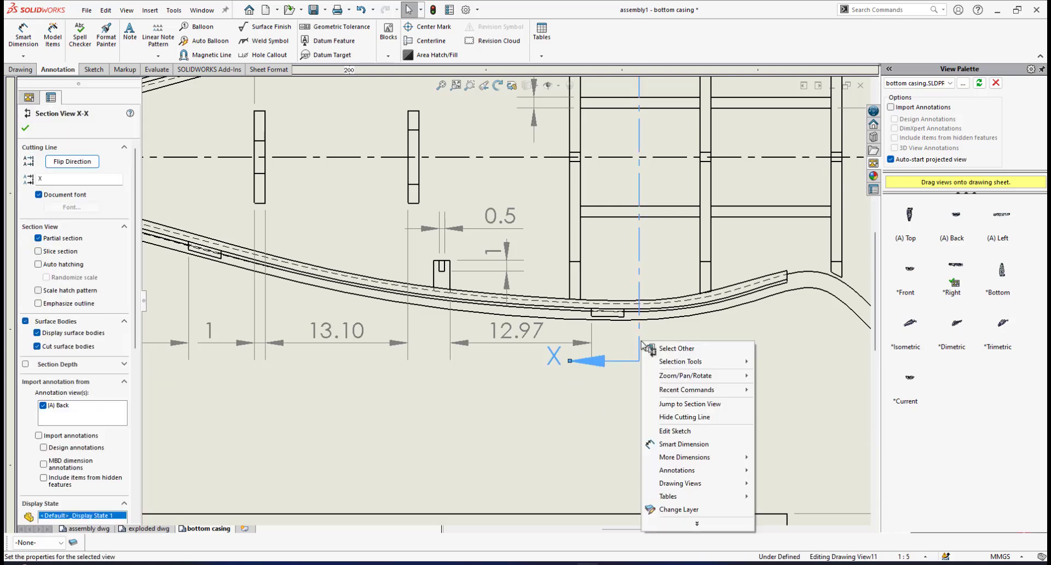
click(676, 430)
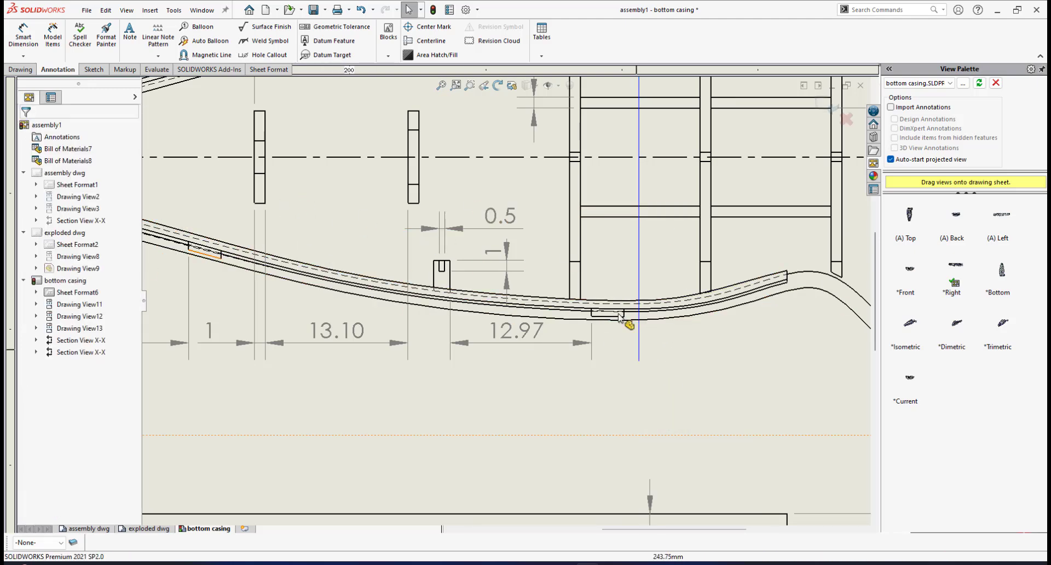
drag(639, 363, 640, 378)
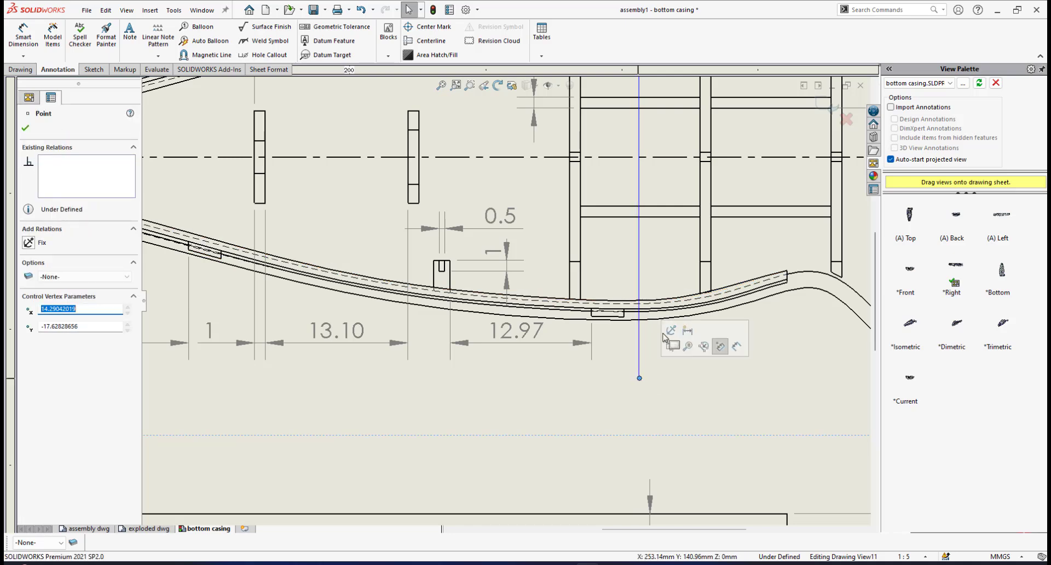
click(820, 107)
key(z)
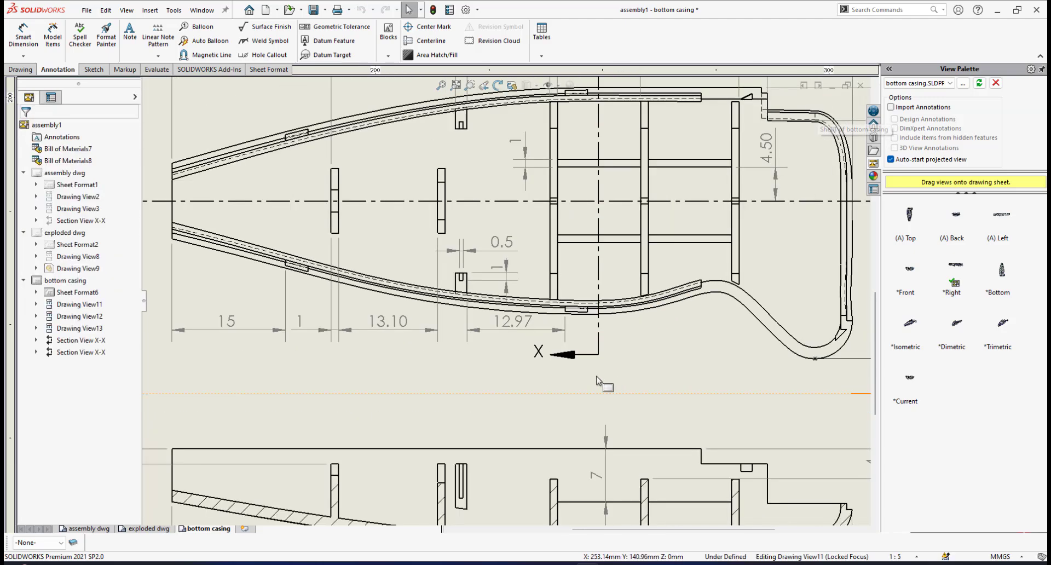
Move the 12.97, 13.10 and 1 mm dimensions below the plan view slightly down into one common row.
scroll(515, 345, up, 2)
scroll(526, 329, down, 4)
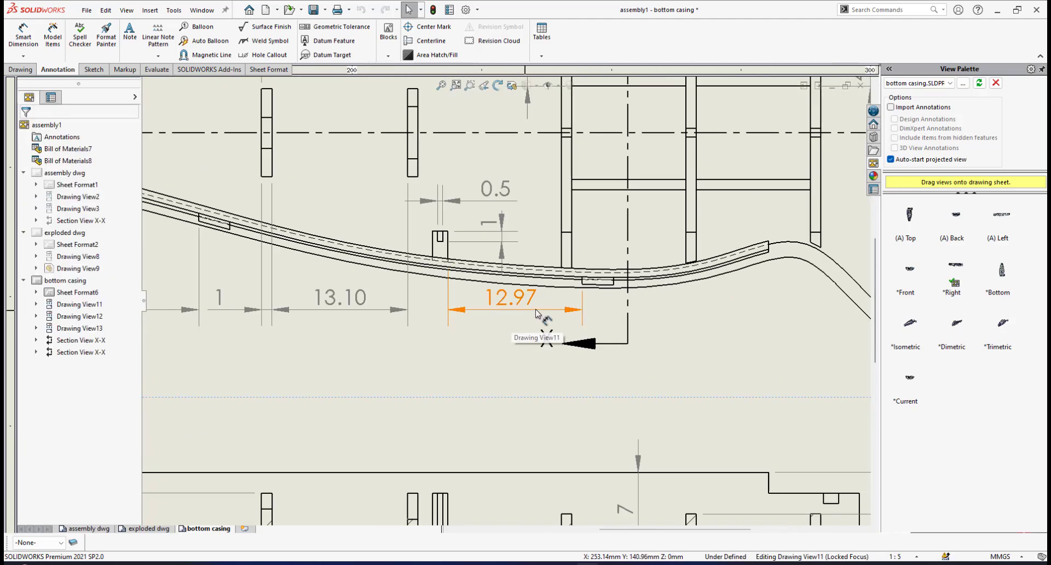
drag(506, 305, 507, 320)
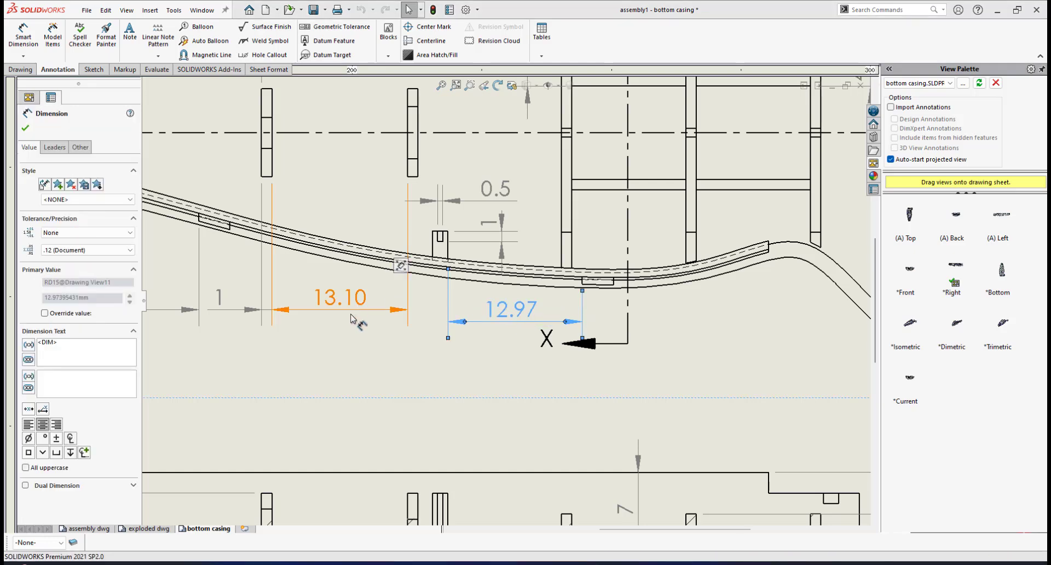
drag(359, 308, 352, 313)
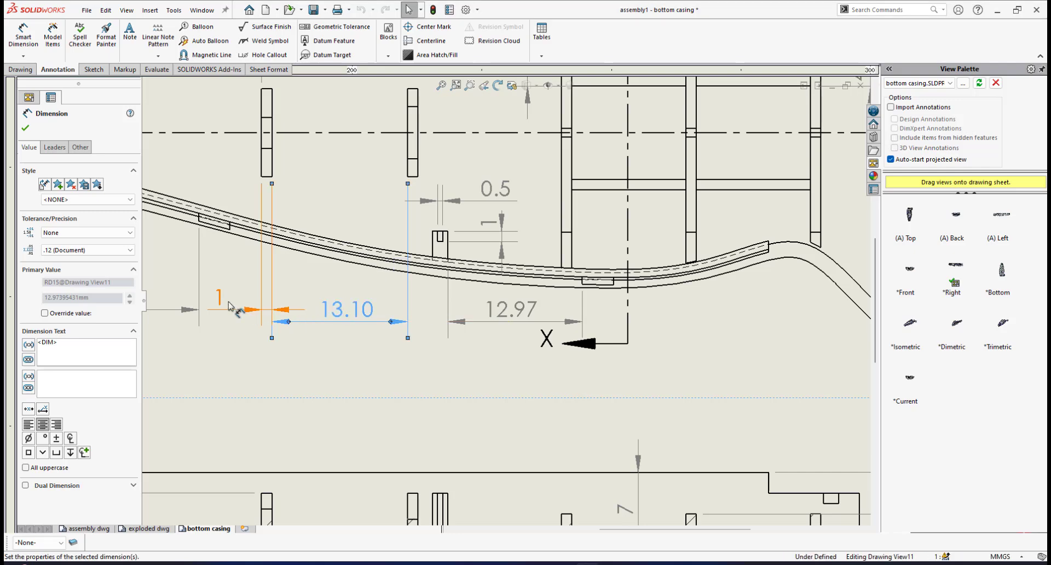
drag(224, 310, 226, 313)
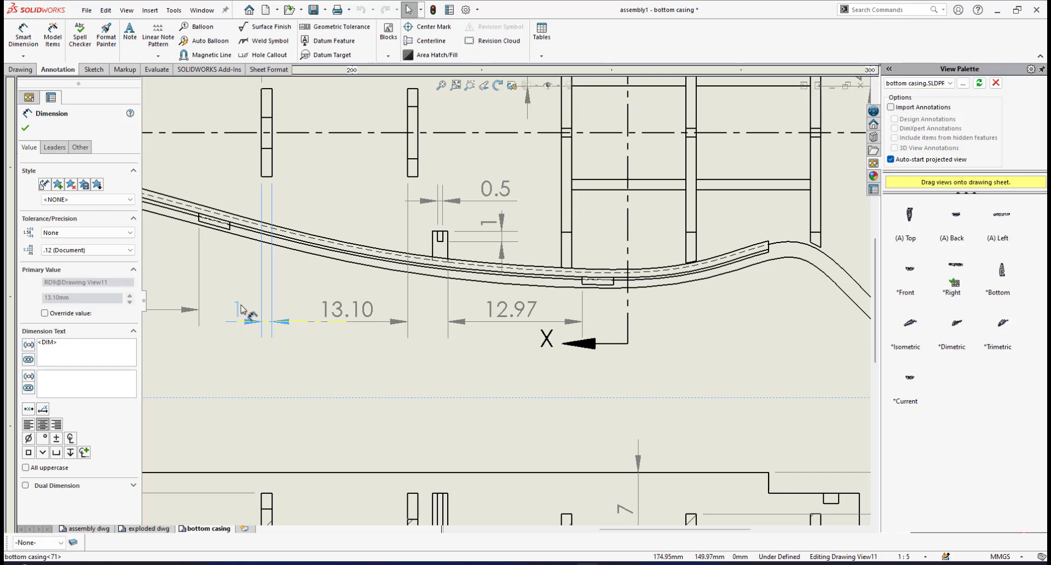
drag(241, 308, 241, 312)
Move the 15 mm dimension down into line with the other dimensions below the plan view.
scroll(505, 300, up, 3)
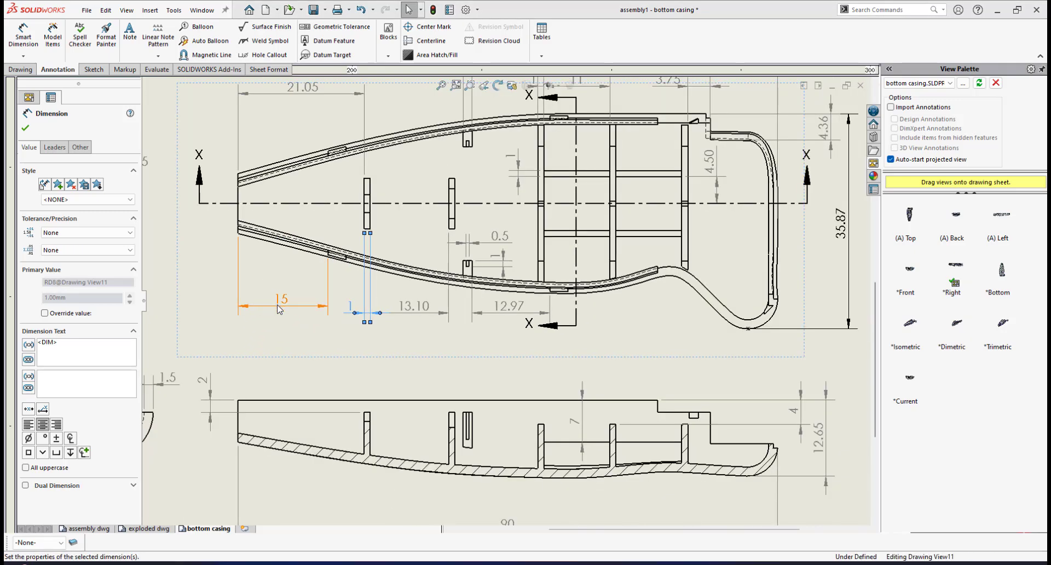
scroll(282, 307, down, 2)
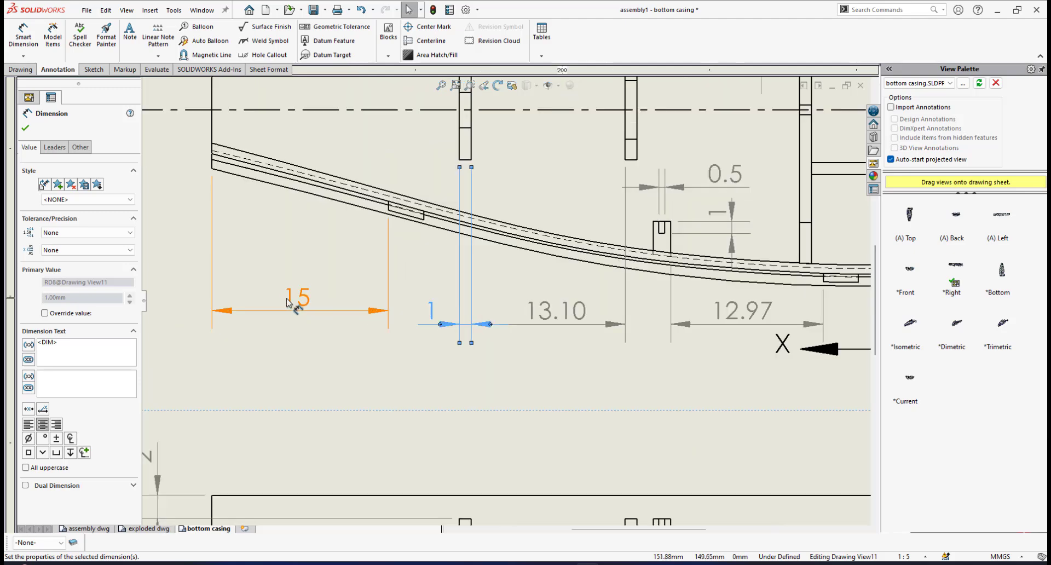
drag(289, 302, 302, 316)
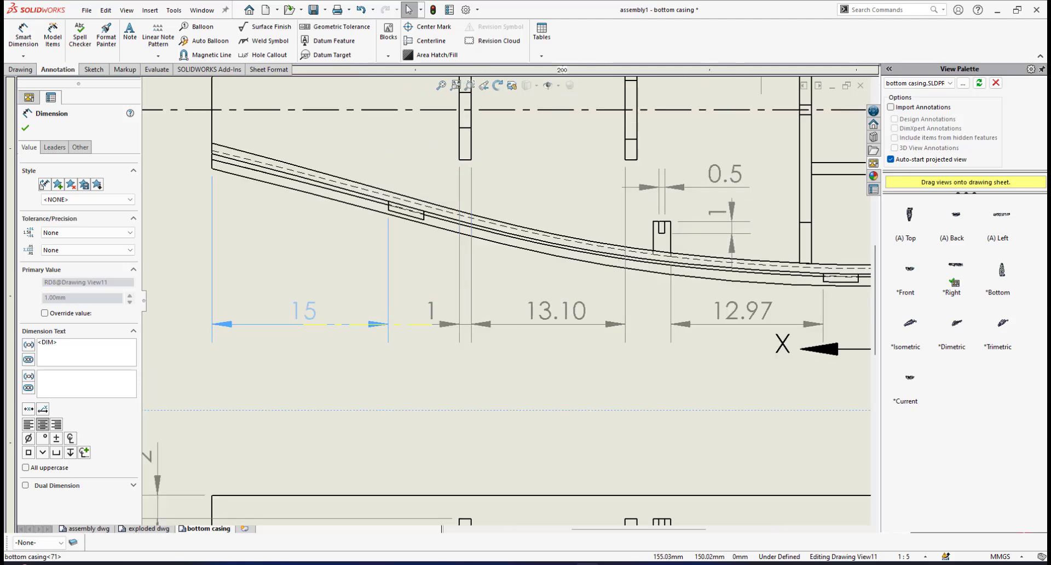
scroll(511, 394, up, 5)
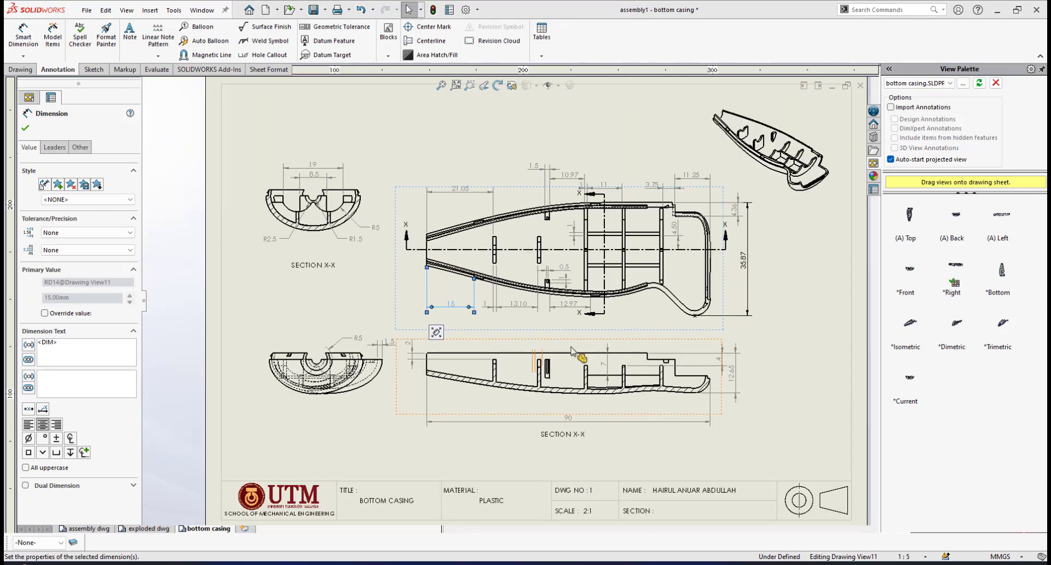
key(f)
scroll(580, 326, down, 1)
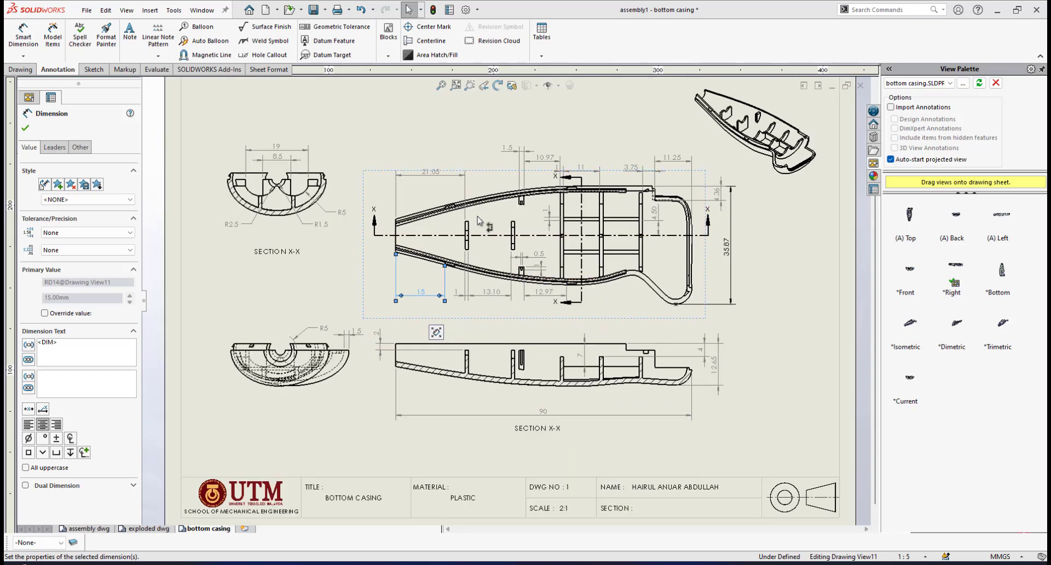
Move the 21.05 dimension above the plan view slightly up into line with the 11 and 3.75 dimensions.
scroll(466, 189, down, 3)
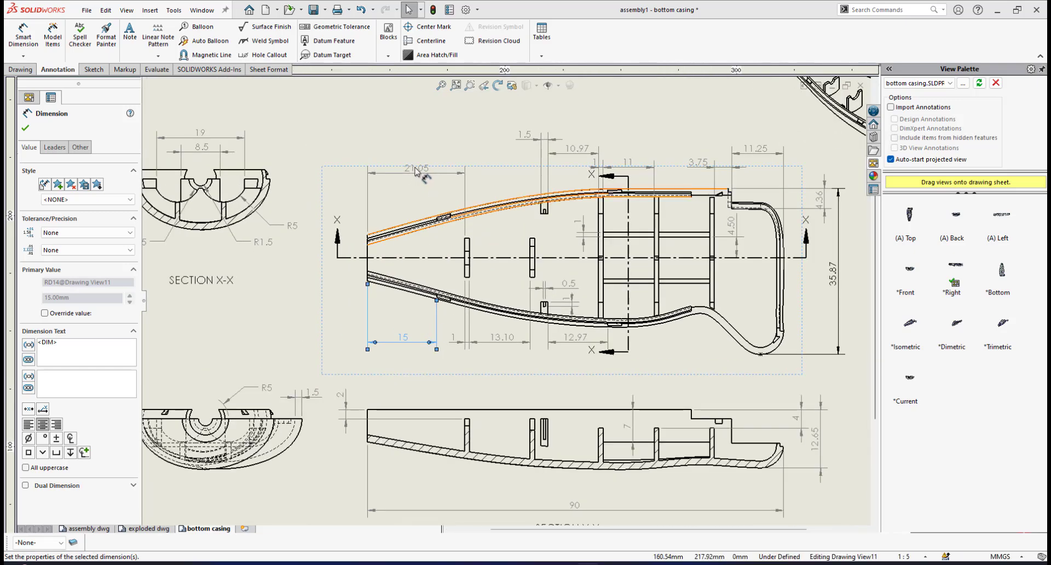
drag(417, 171, 420, 161)
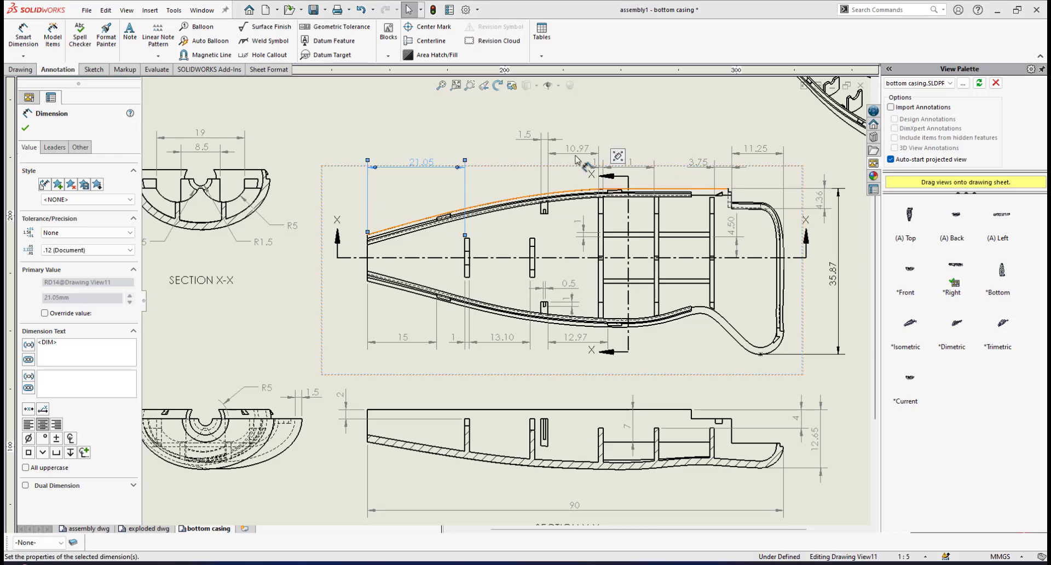
key(f)
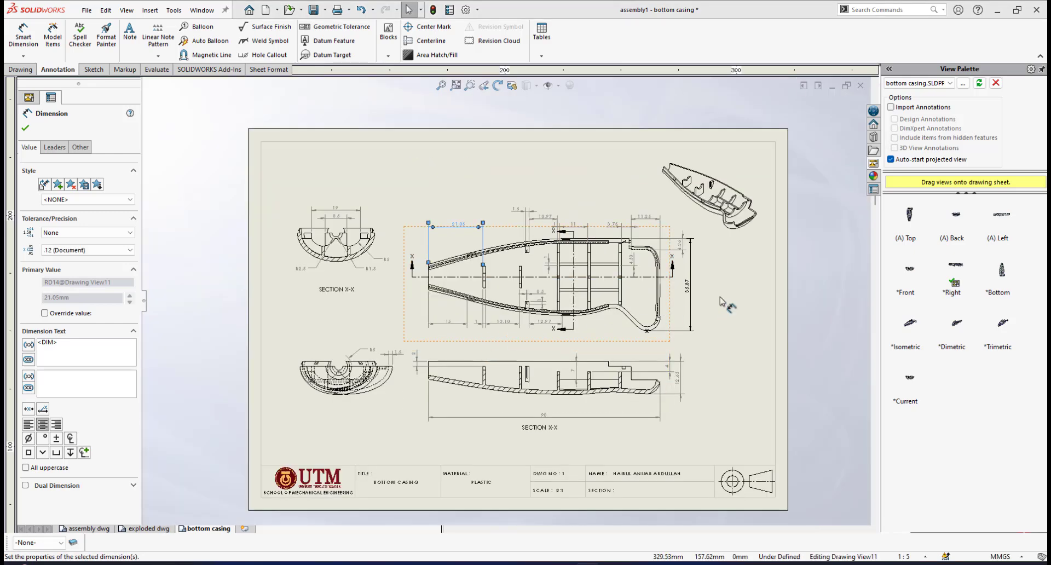
scroll(728, 298, down, 1)
click(760, 296)
scroll(610, 296, down, 1)
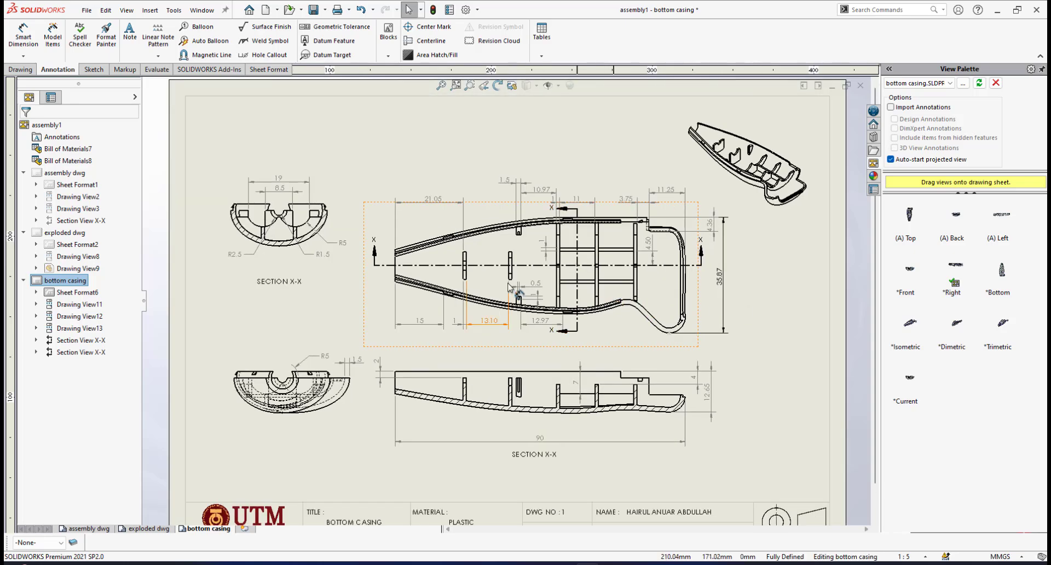
Dimension the horizontal width of the small tab on the plan view's upper wall near its narrow end, placing the dimension above it.
scroll(509, 288, down, 5)
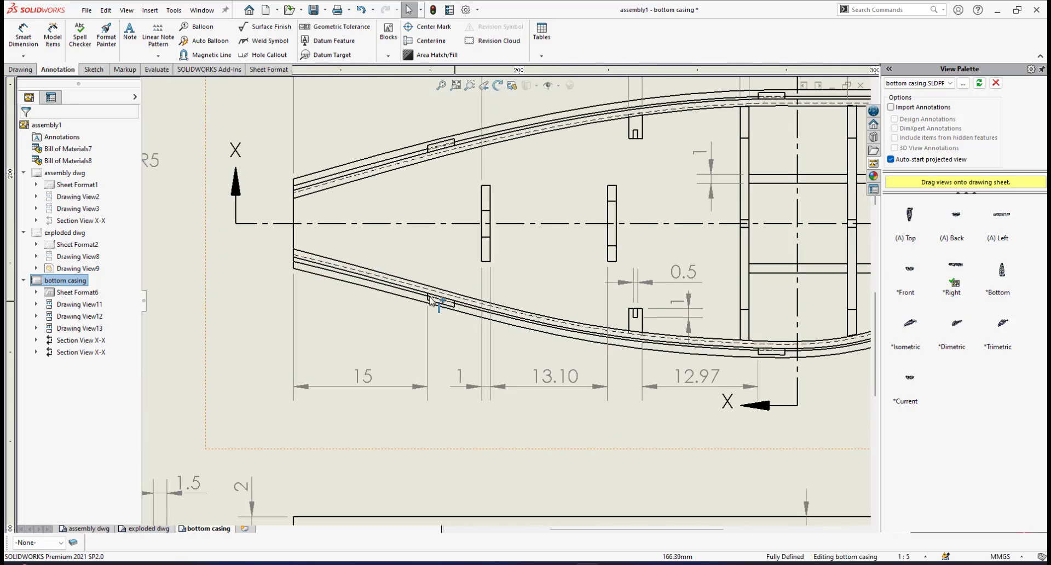
scroll(438, 300, up, 2)
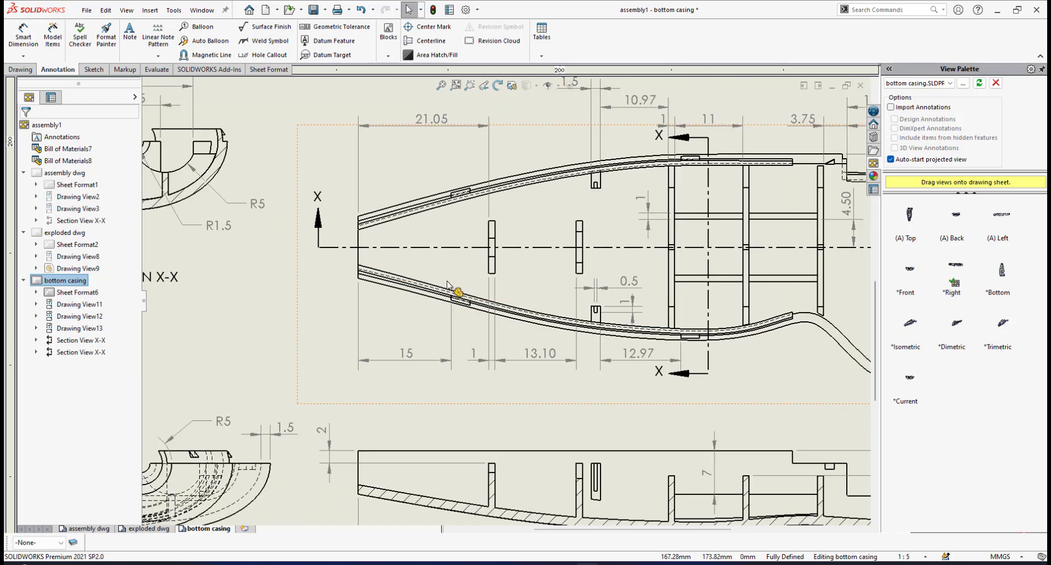
scroll(448, 286, down, 2)
scroll(535, 260, up, 2)
scroll(523, 207, down, 1)
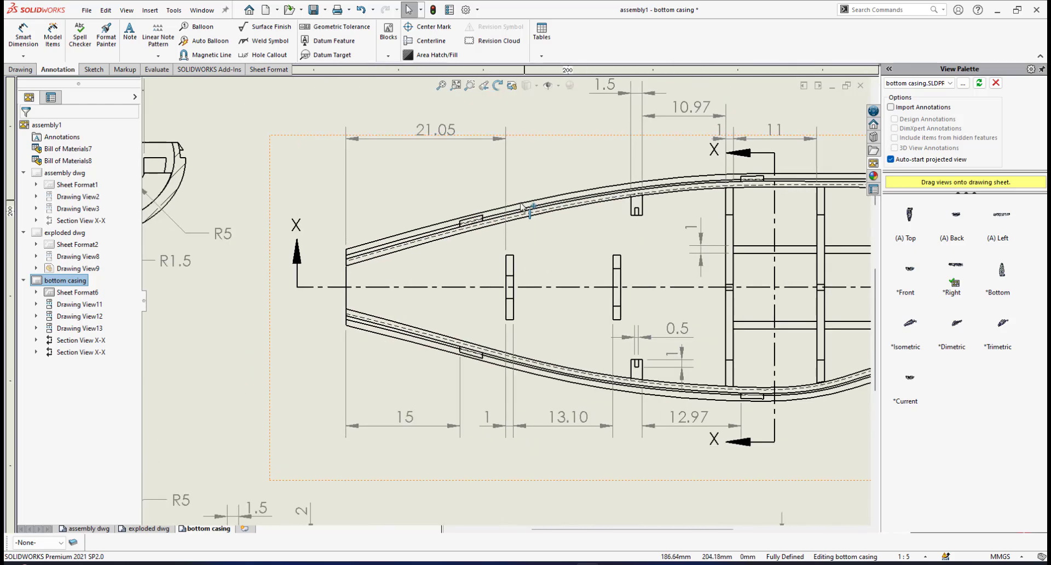
click(23, 28)
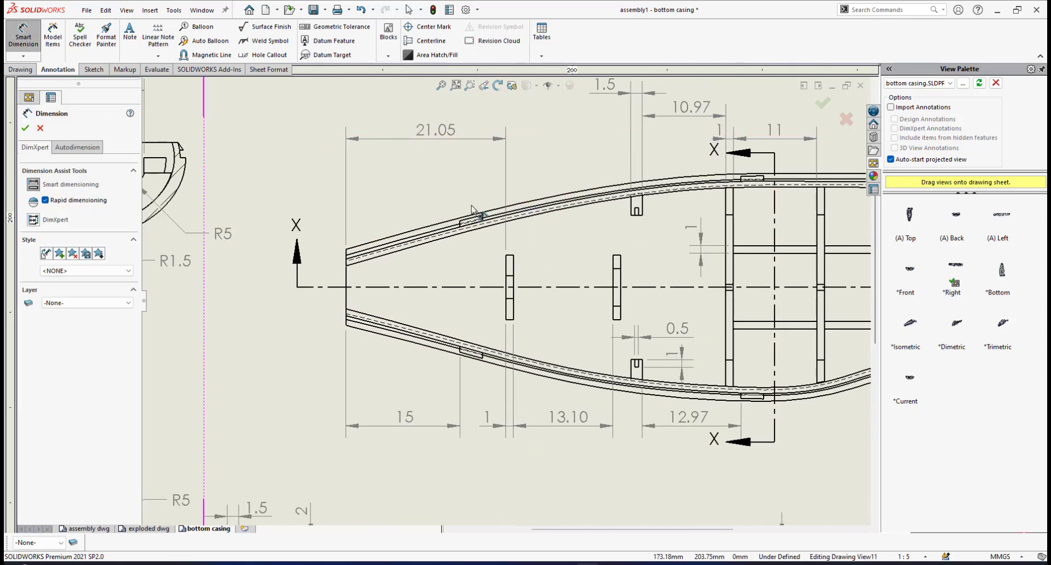
scroll(454, 175, down, 2)
click(464, 252)
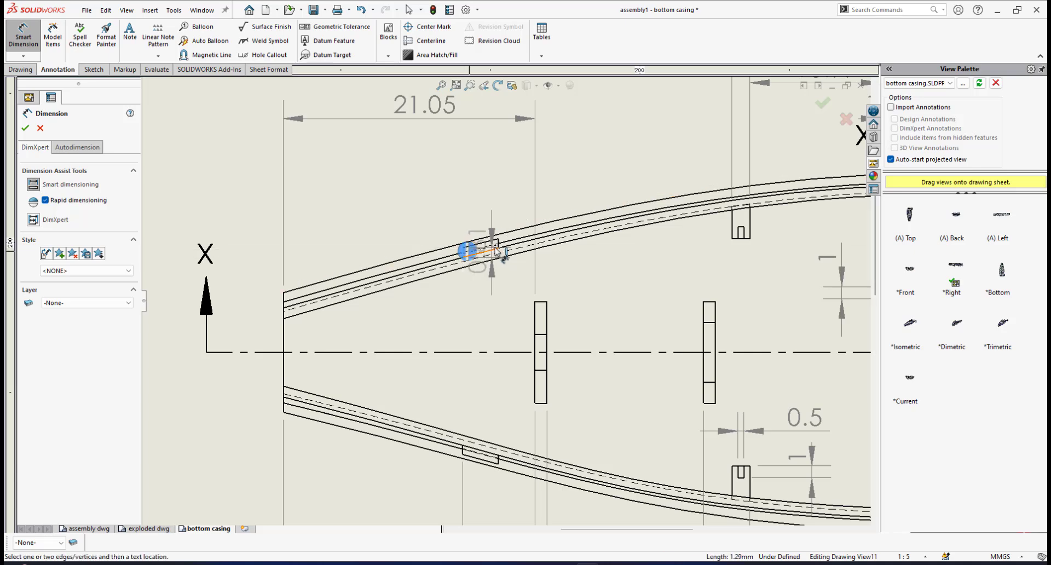
click(499, 246)
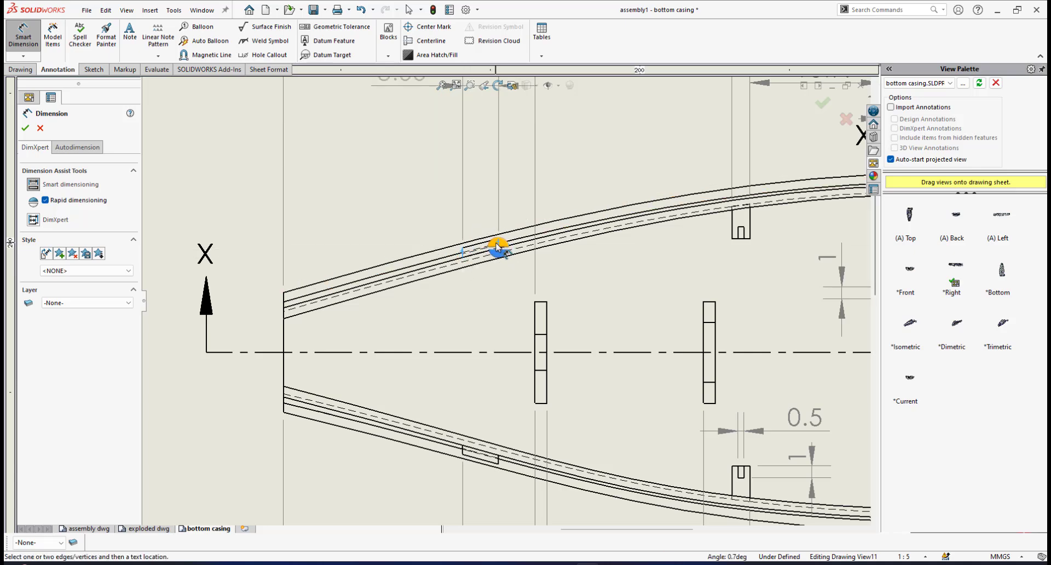
click(497, 245)
scroll(523, 223, up, 4)
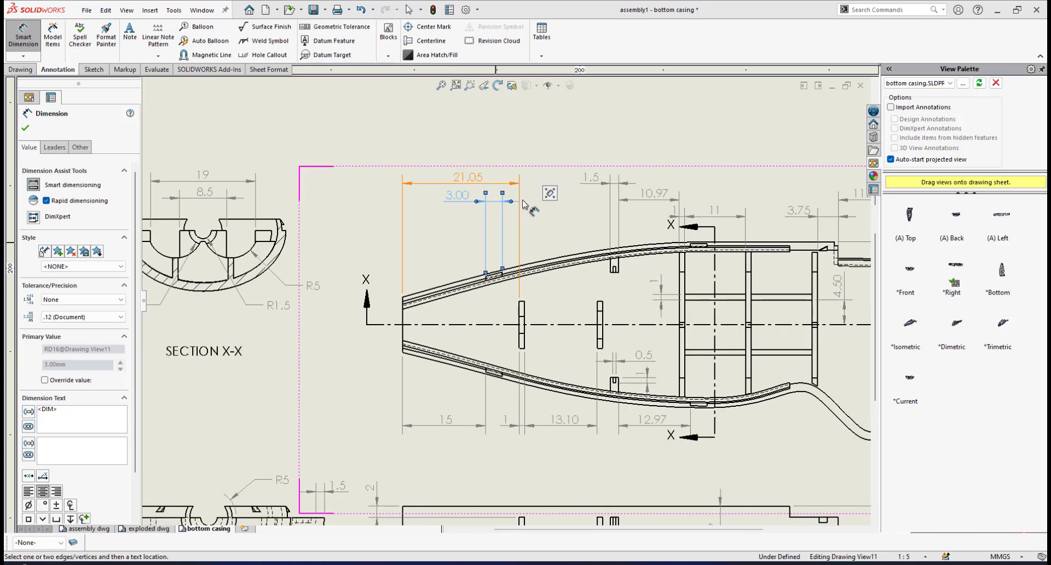
Move the upper wall tab's width dimension down so it sits just above the tab.
scroll(523, 206, down, 2)
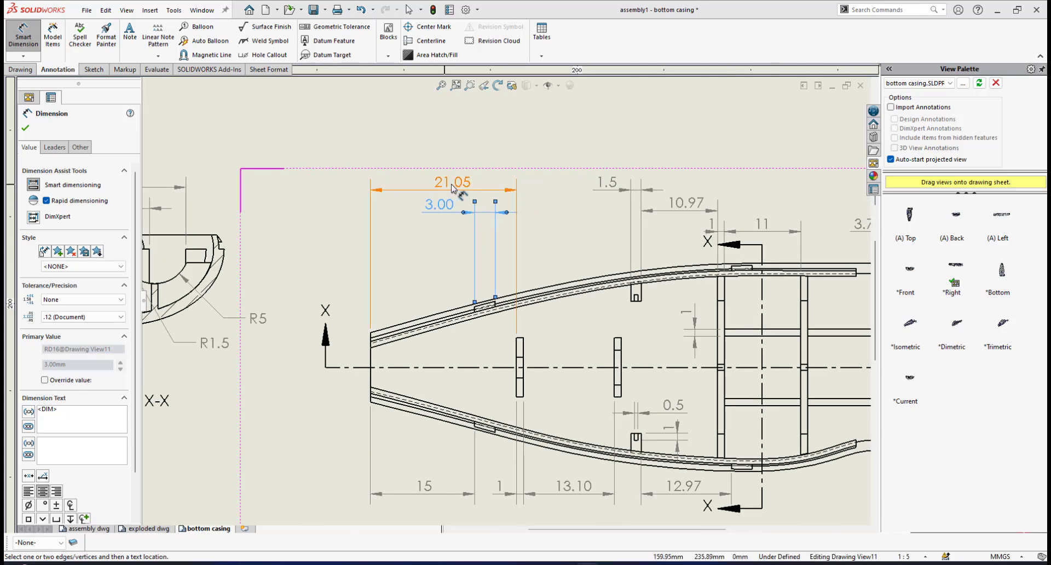
scroll(452, 184, down, 1)
scroll(696, 240, up, 1)
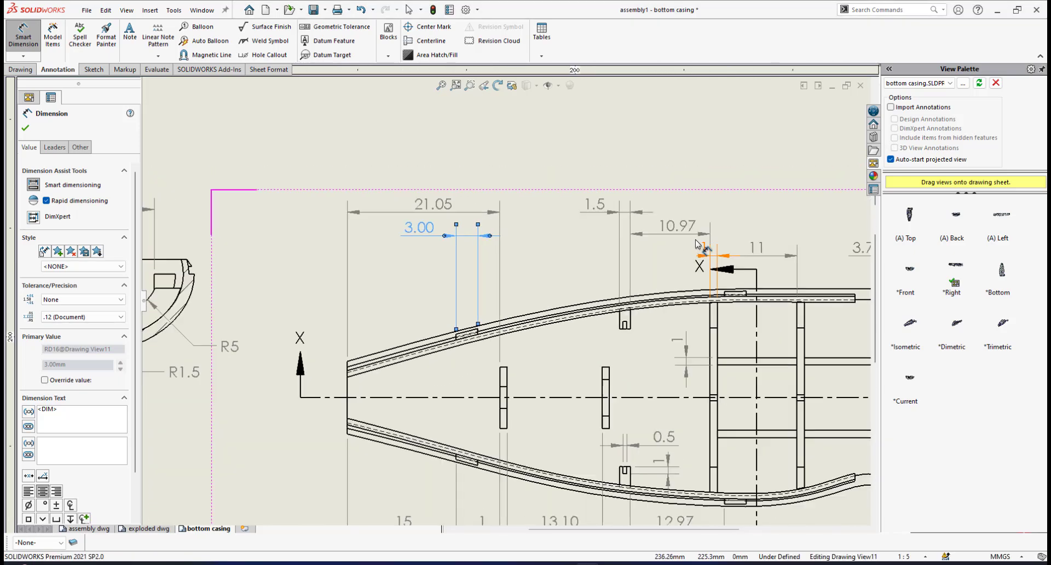
scroll(700, 246, up, 1)
scroll(665, 282, down, 1)
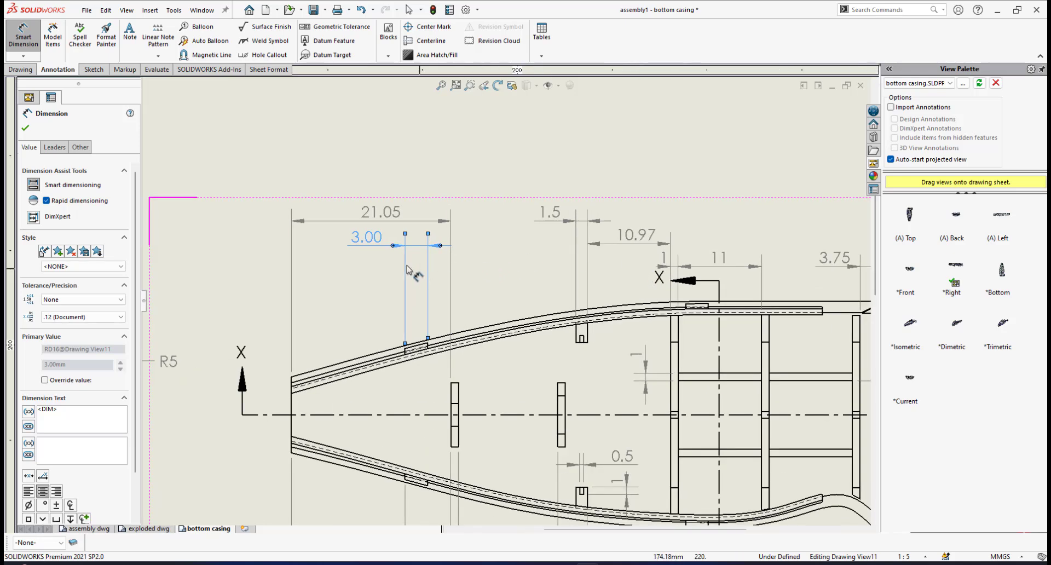
drag(362, 237, 382, 308)
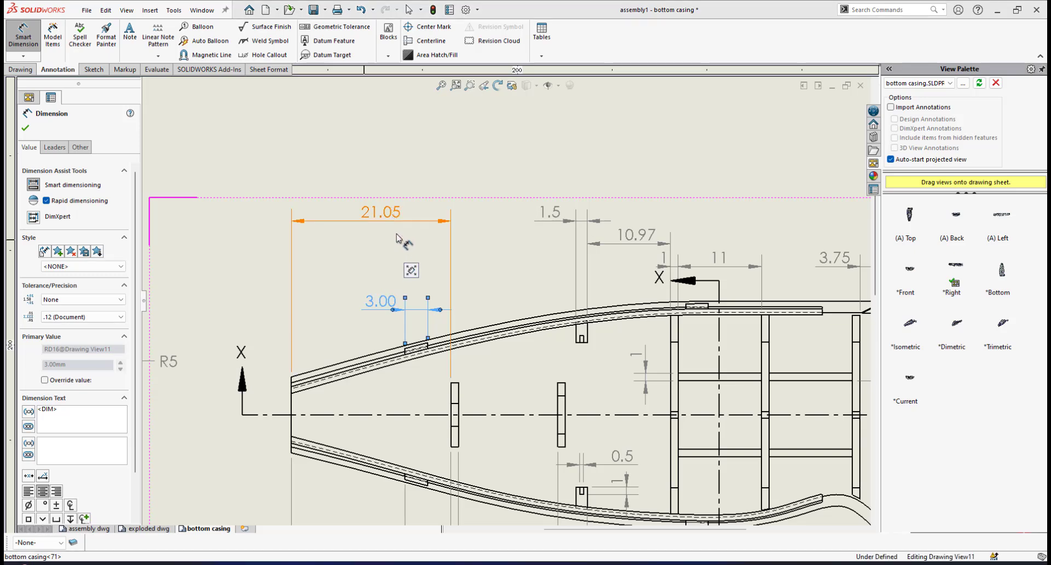
Move the 21.05, 10.97 and 1.5 dimensions above the plan view down into one row with the 11 dimension.
drag(404, 230, 390, 241)
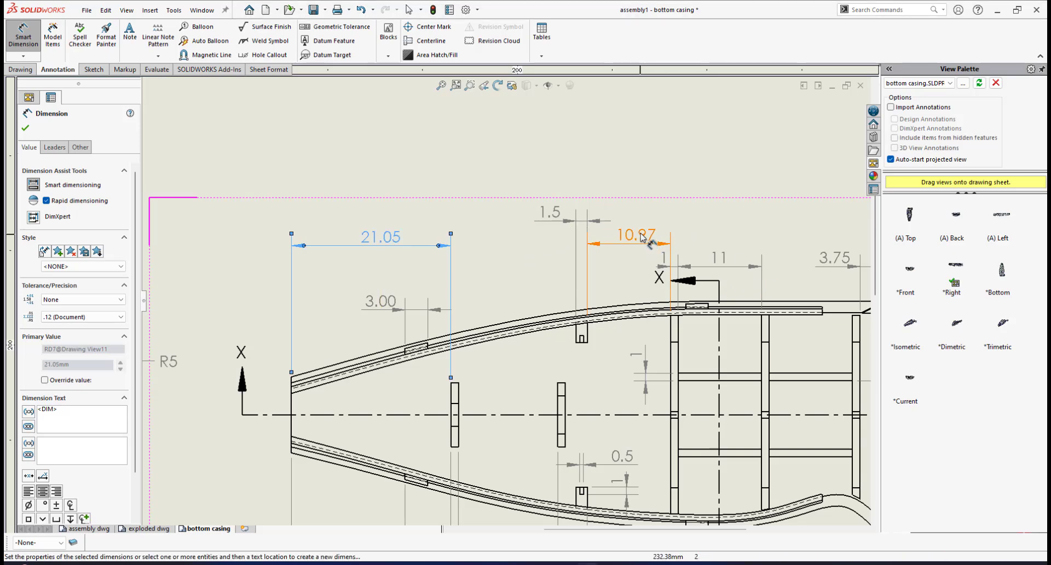
drag(637, 237, 630, 261)
drag(551, 215, 539, 267)
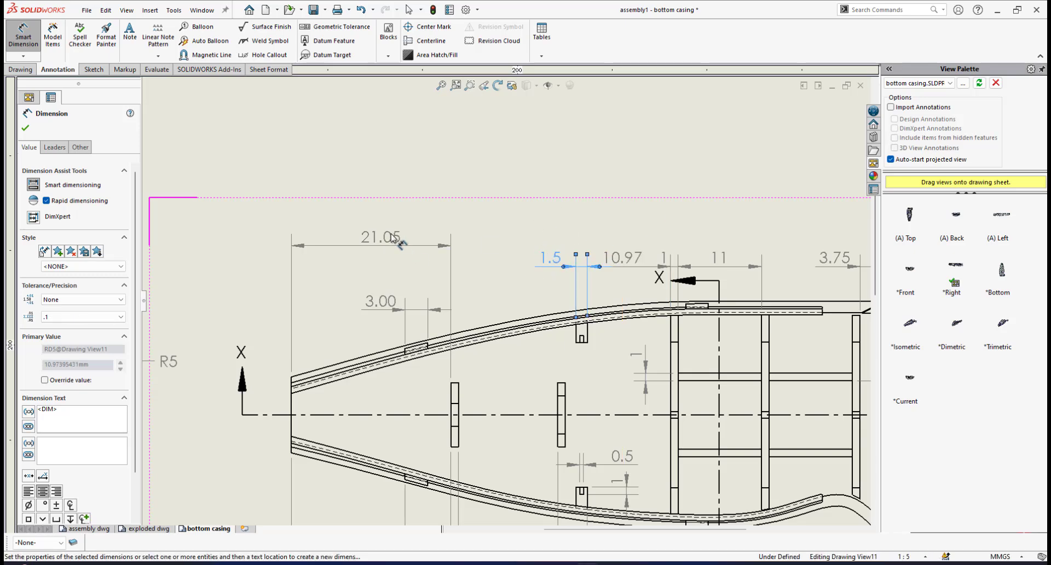
drag(392, 239, 396, 256)
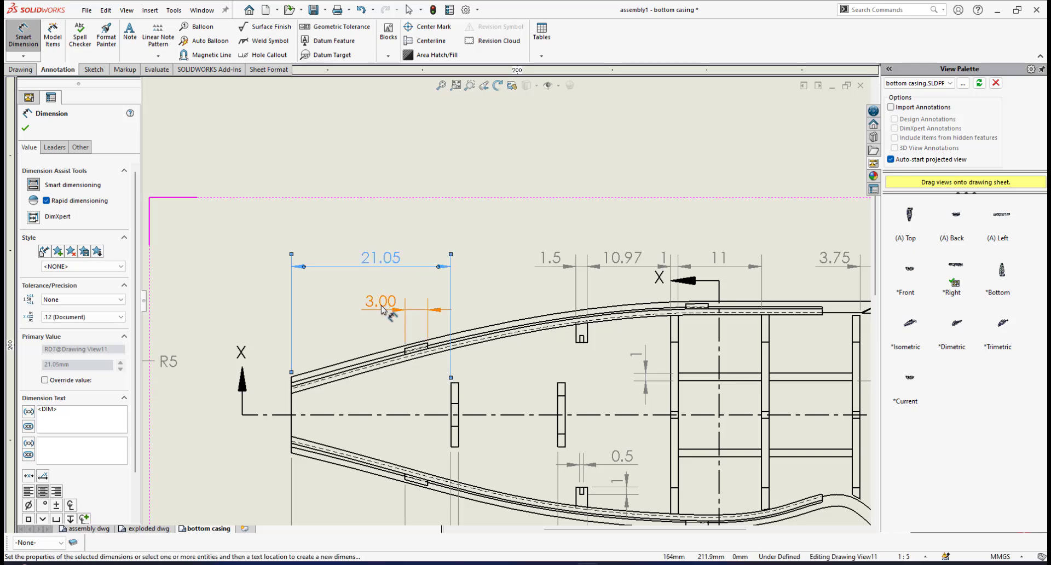
Set the upper wall tab's width dimension precision to None and center its text between the extension lines.
drag(381, 309, 383, 311)
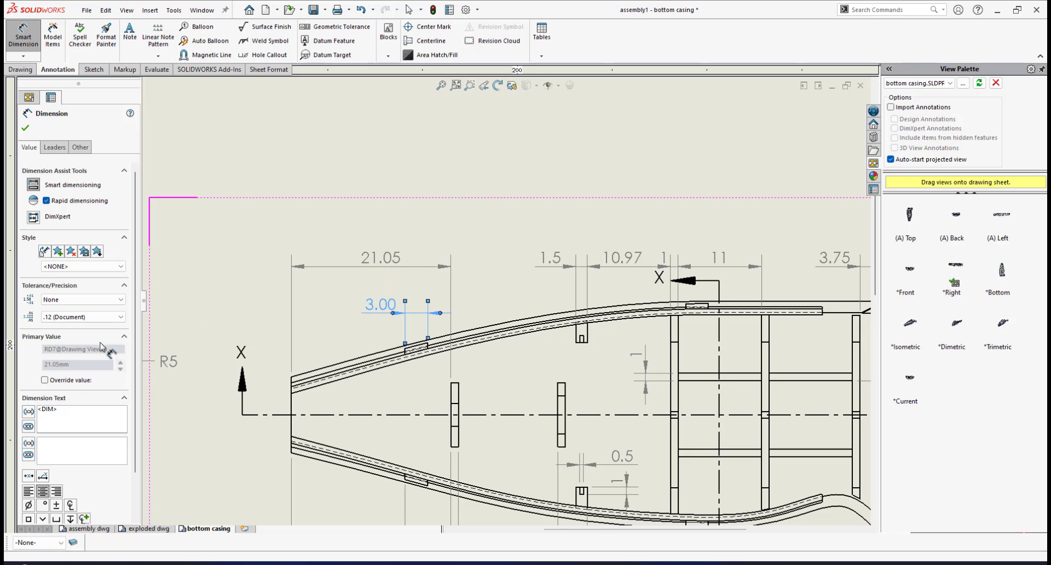
click(121, 317)
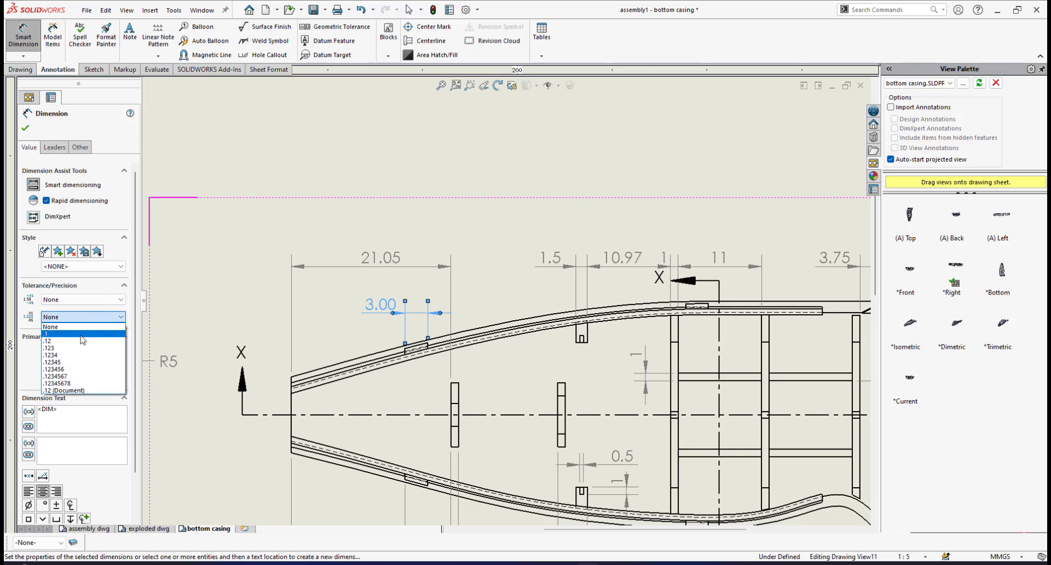
click(60, 330)
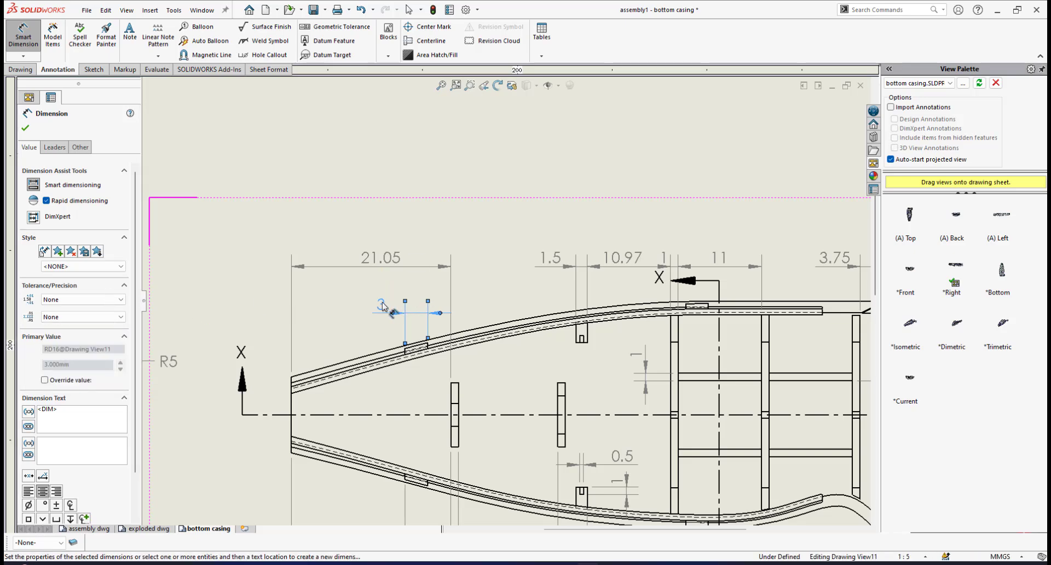
drag(383, 307, 416, 306)
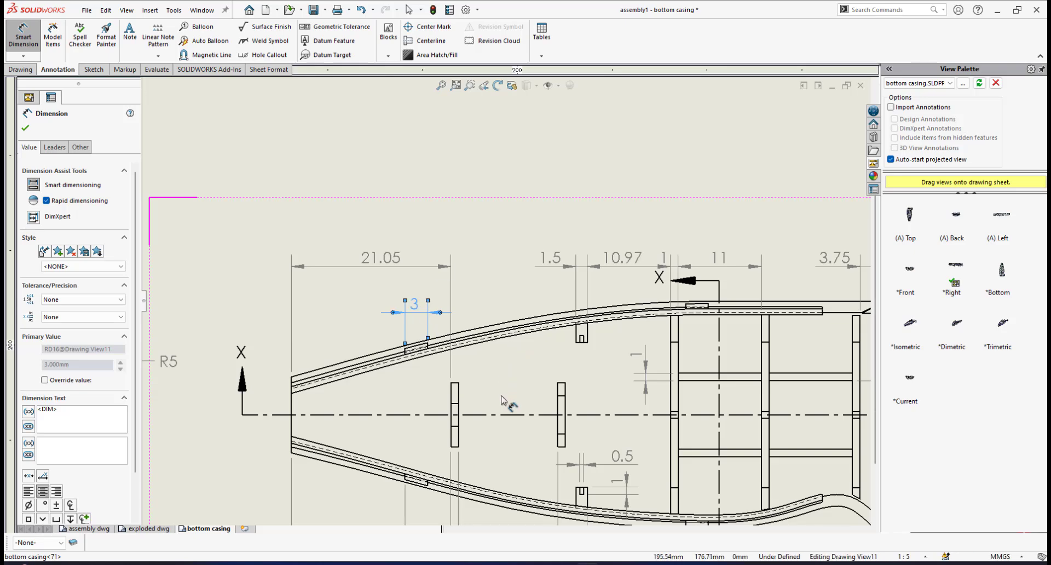
Examine the small tabs along the plan view's upper and lower walls and the dimensions around them.
scroll(510, 395, up, 3)
scroll(498, 352, down, 5)
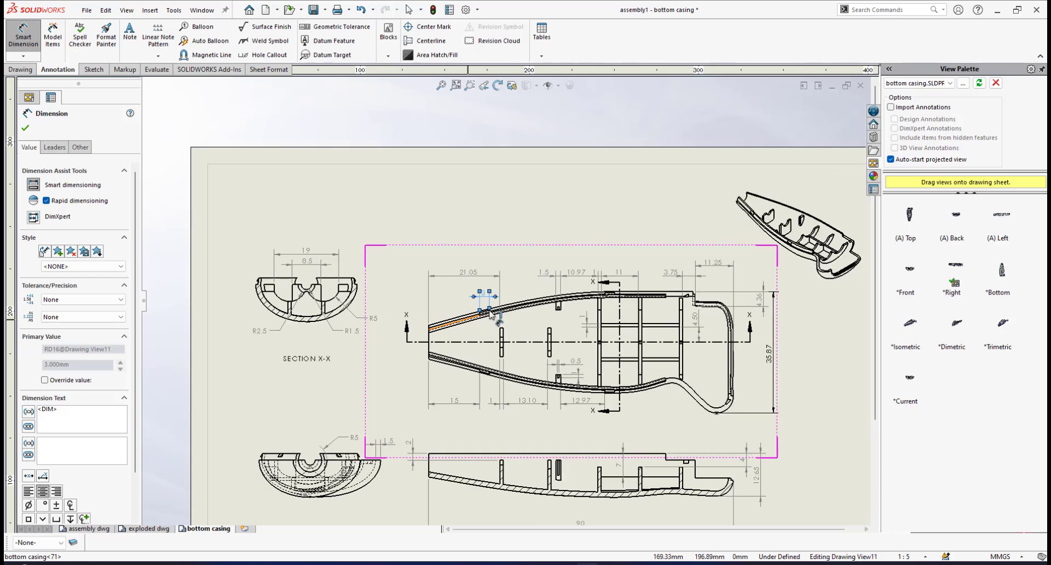
scroll(484, 306, down, 1)
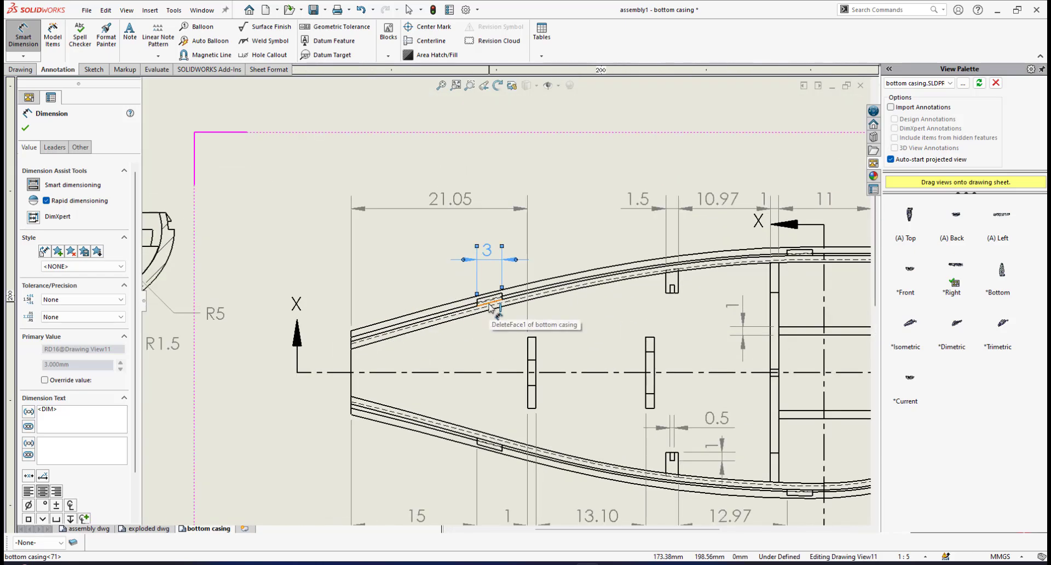
scroll(625, 433, up, 2)
scroll(625, 433, down, 3)
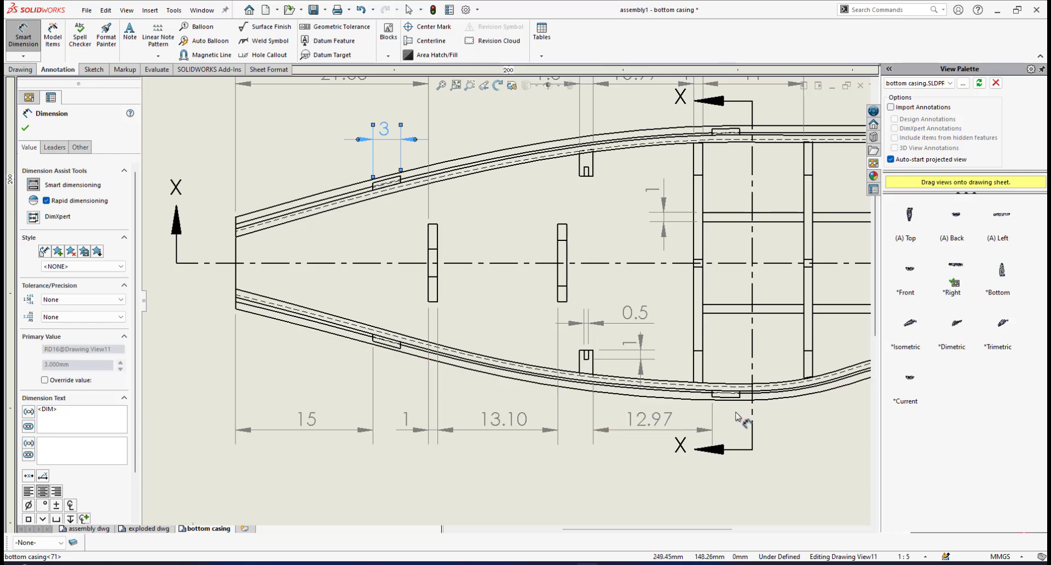
scroll(406, 176, up, 3)
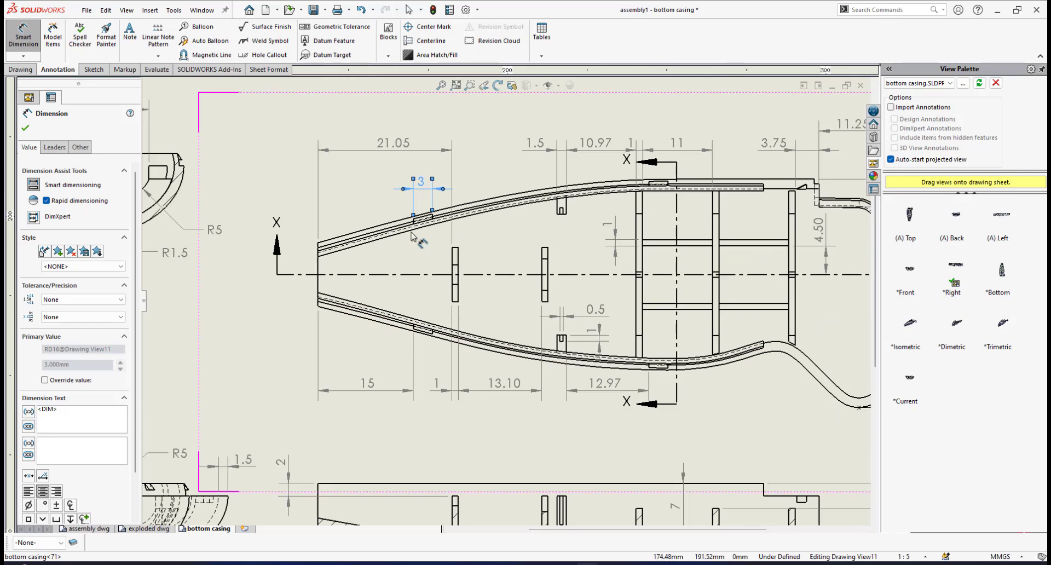
scroll(438, 187, down, 2)
scroll(460, 202, down, 1)
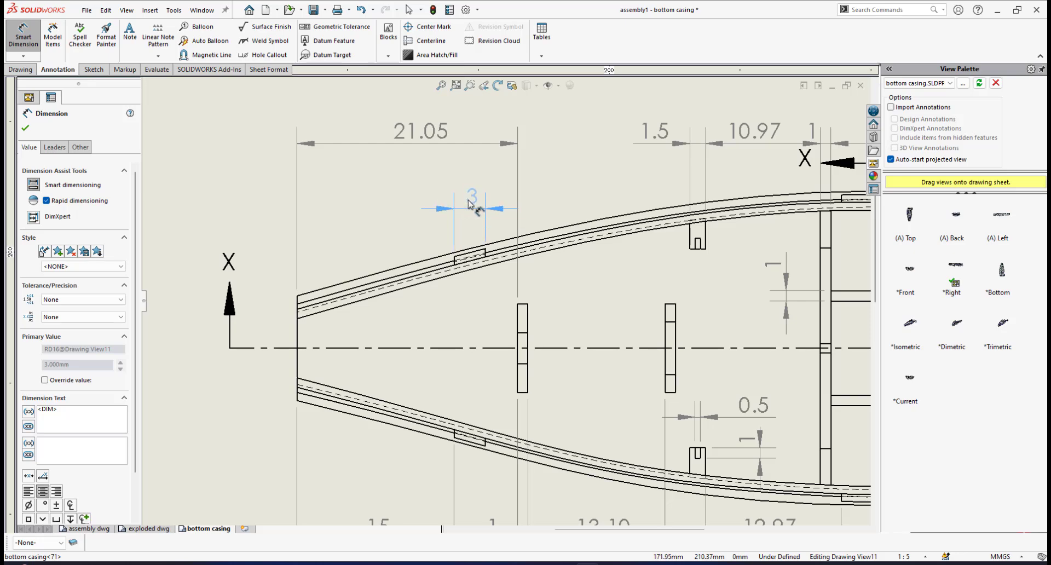
scroll(462, 293, up, 4)
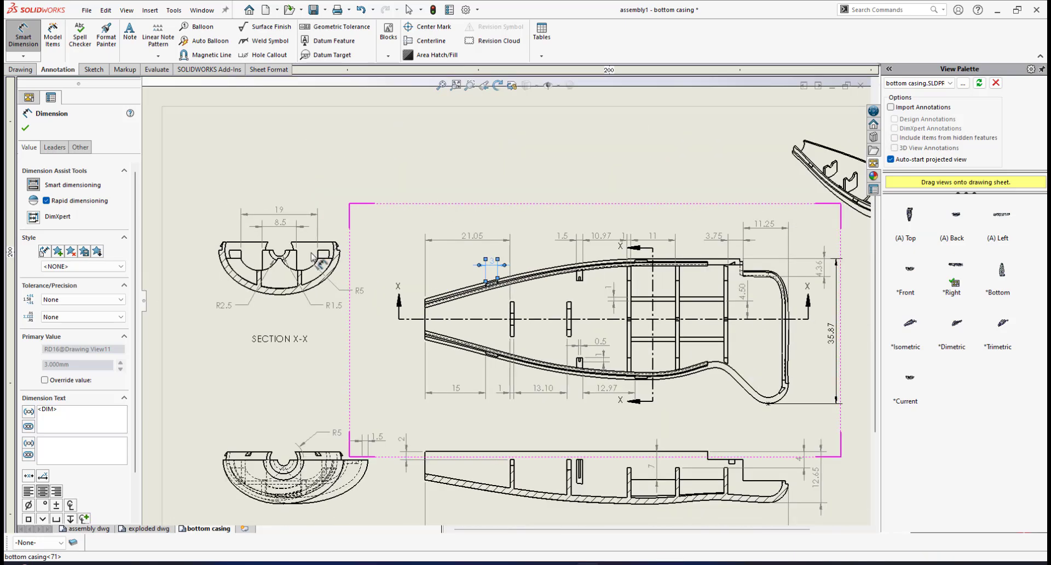
Dimension the vertical height of the small triangular lip on the right rim of the upper Section X-X view.
scroll(342, 246, down, 5)
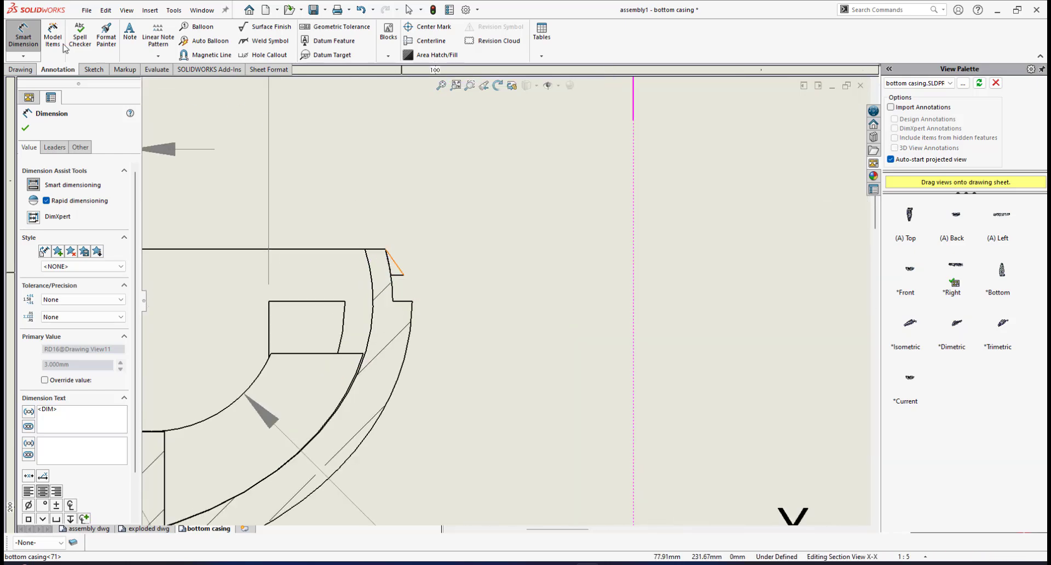
click(386, 249)
click(404, 275)
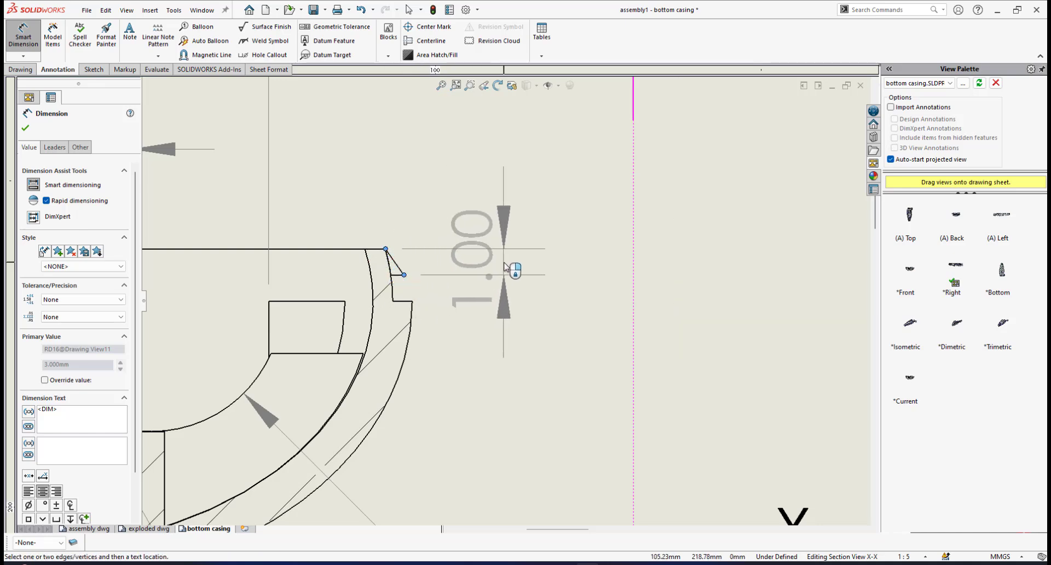
click(505, 265)
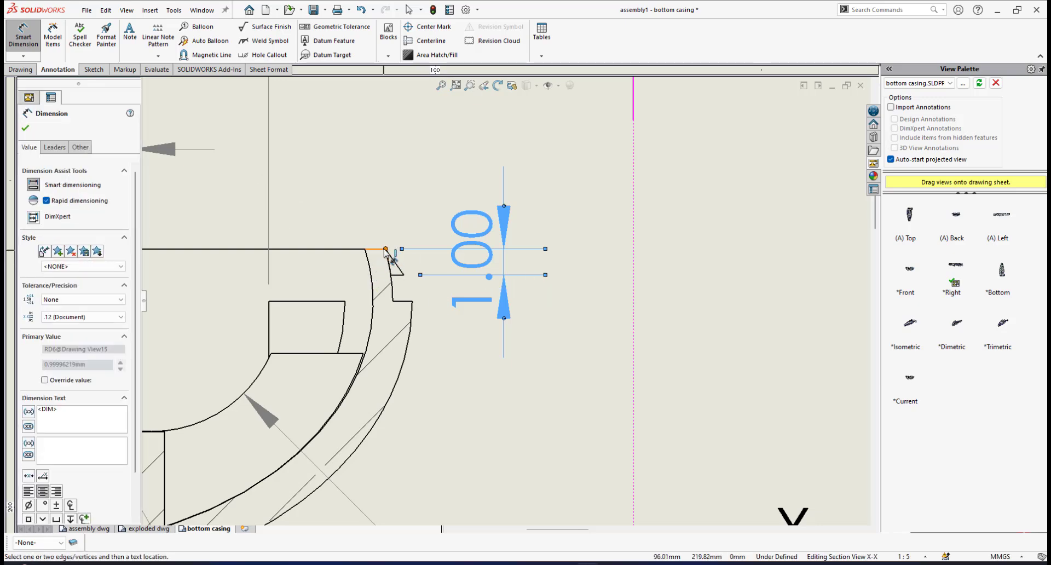
Dimension the triangular lip's horizontal width in the upper Section X-X view and line the dimension up with the 8.5 dimension.
click(405, 276)
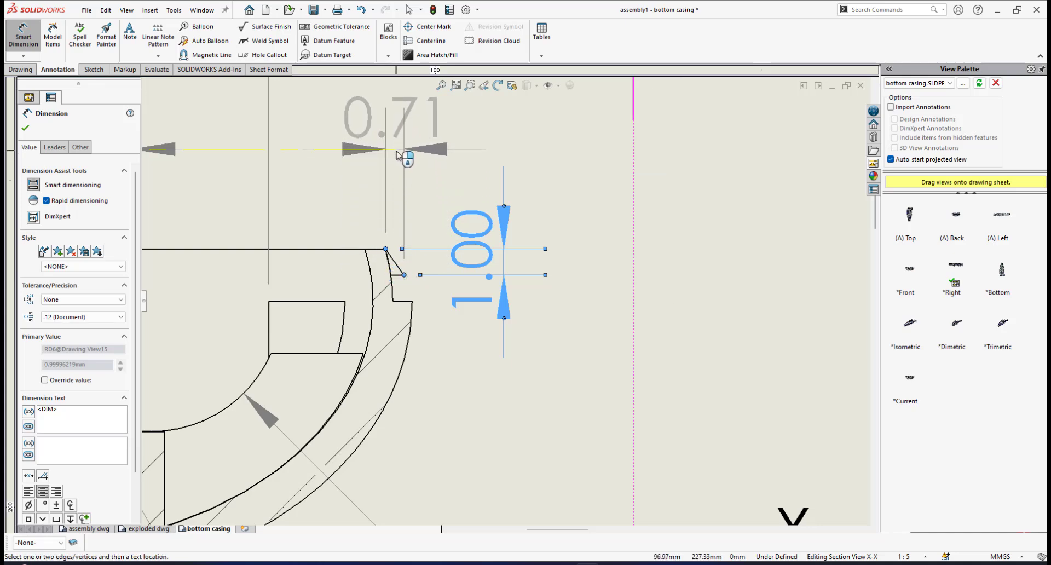
click(398, 155)
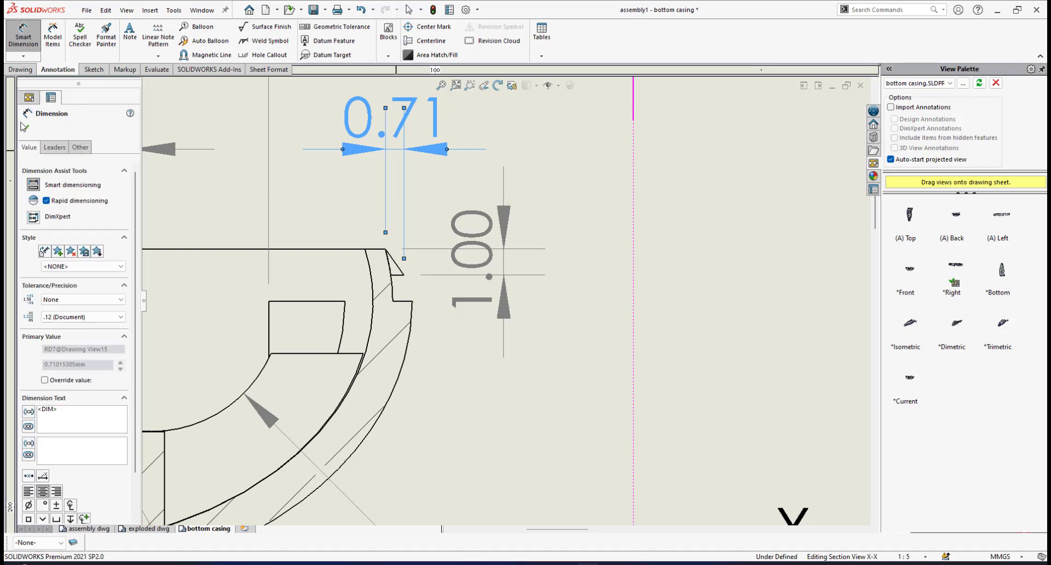
click(428, 209)
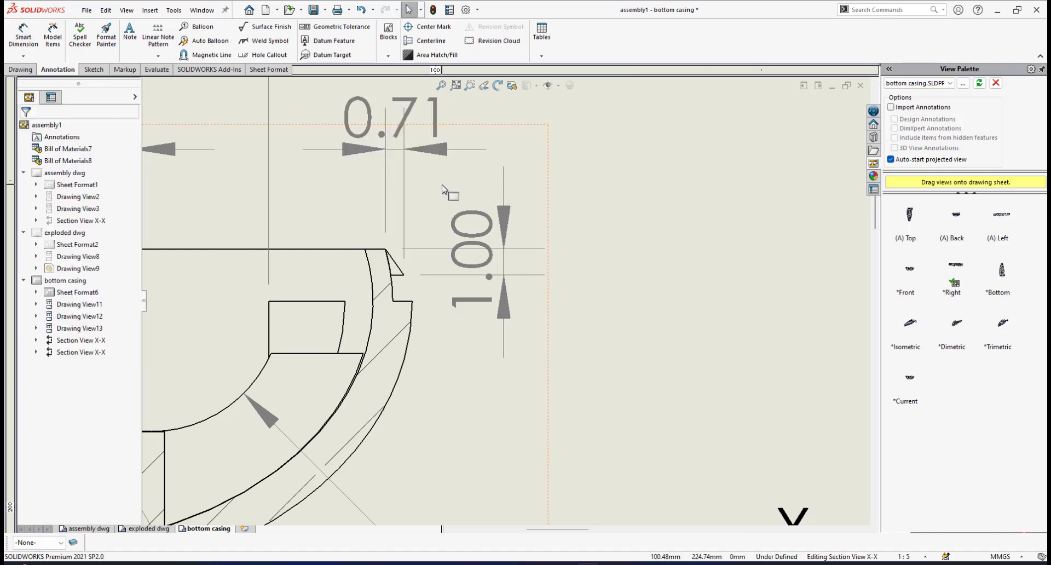
scroll(446, 189, up, 3)
drag(446, 185, 412, 185)
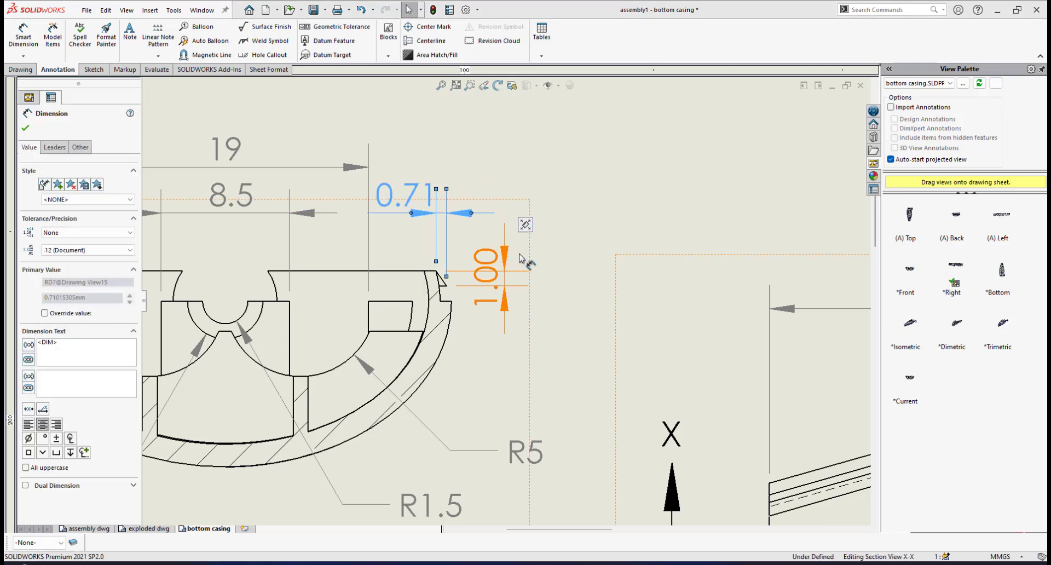
Reposition the triangular lip's height dimension beside the upper section view, with precision None and its text just below the extension lines.
drag(563, 265, 513, 255)
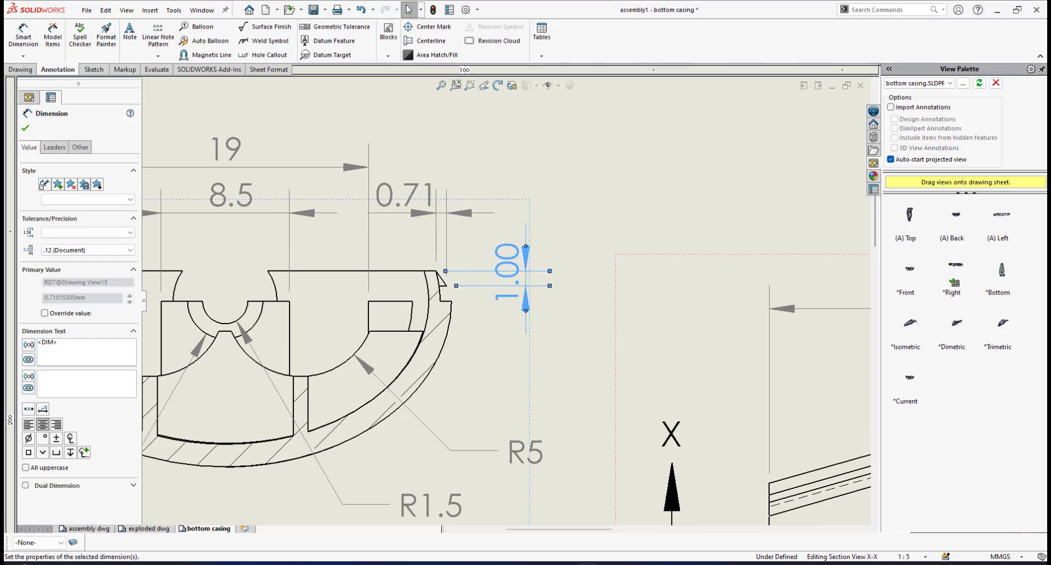
click(104, 250)
scroll(104, 268, up, 2)
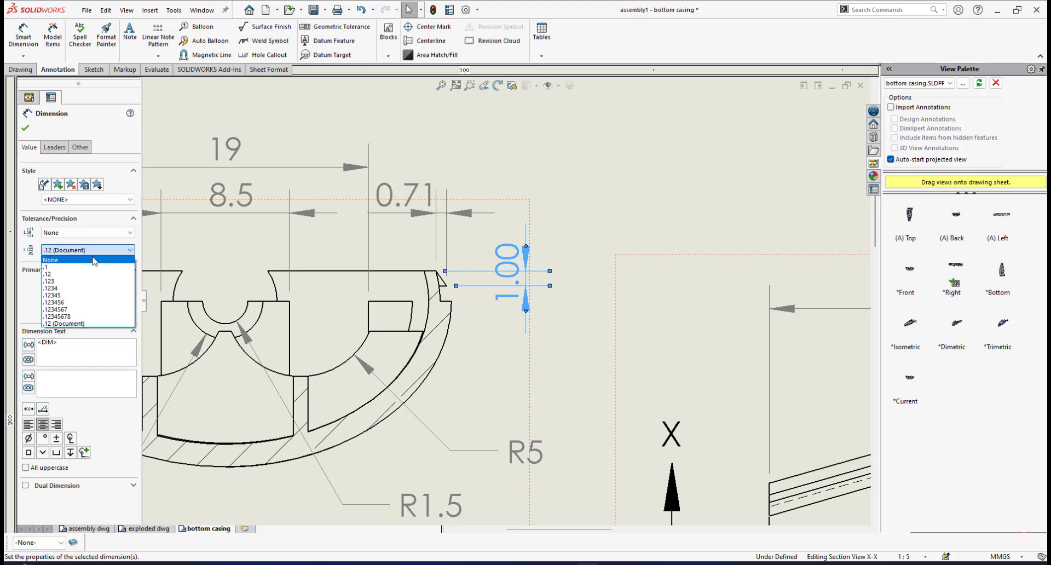
click(71, 261)
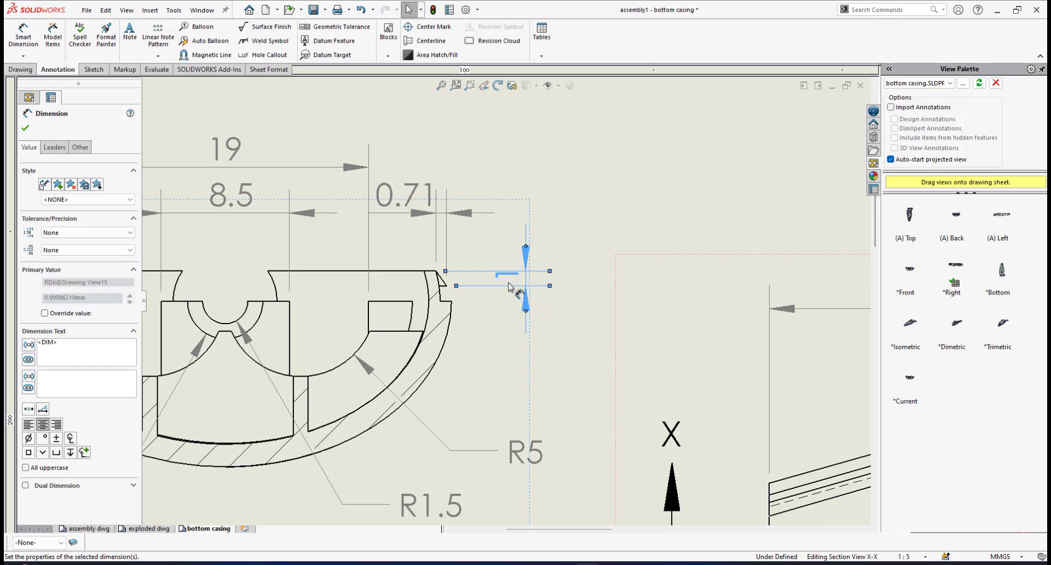
drag(507, 277, 508, 296)
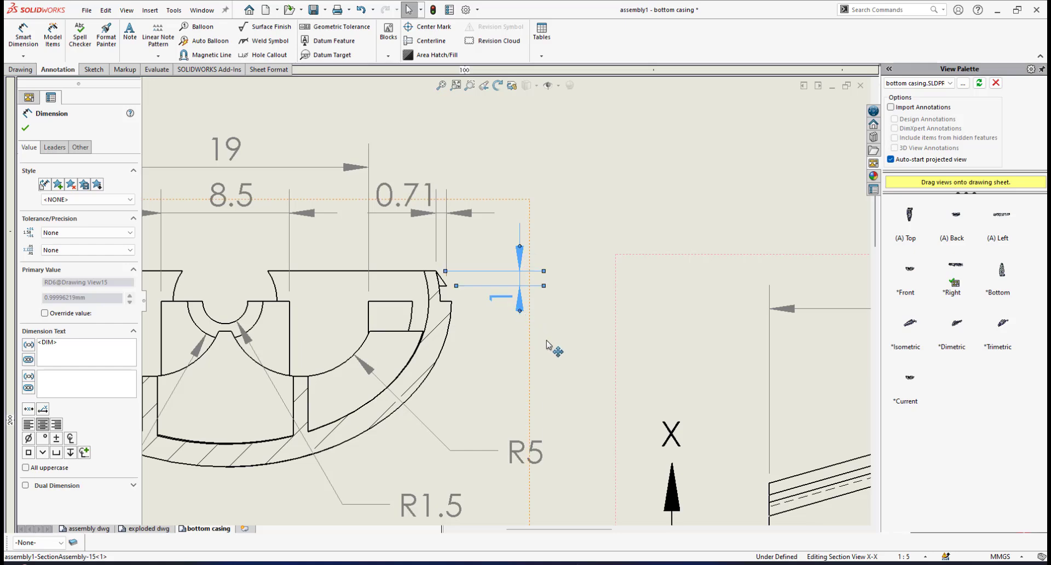
Line up the 11.25 dimension with the row of horizontal dimensions above the plan view.
scroll(552, 351, up, 6)
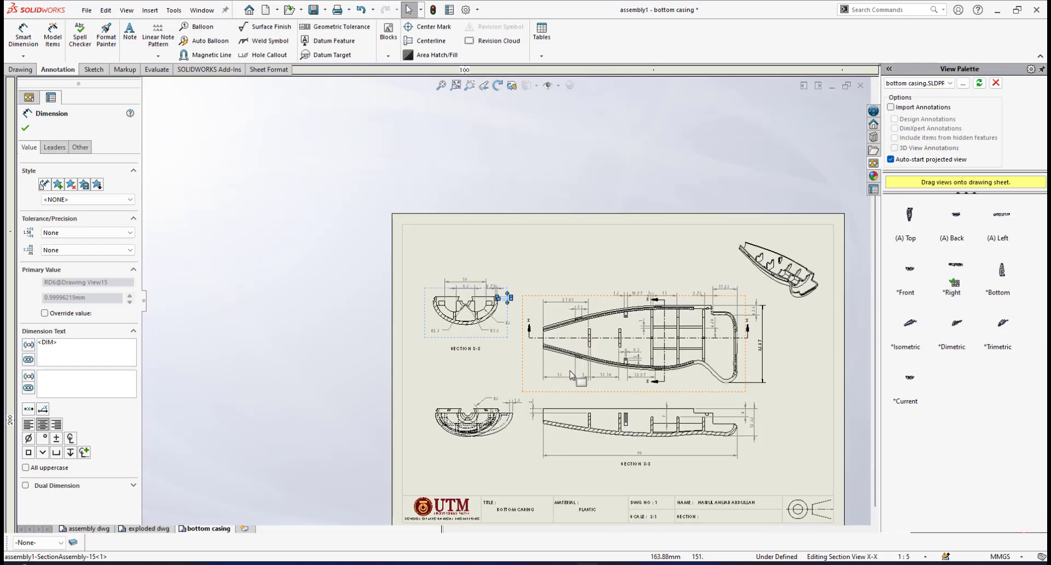
scroll(571, 375, up, 2)
scroll(558, 329, down, 4)
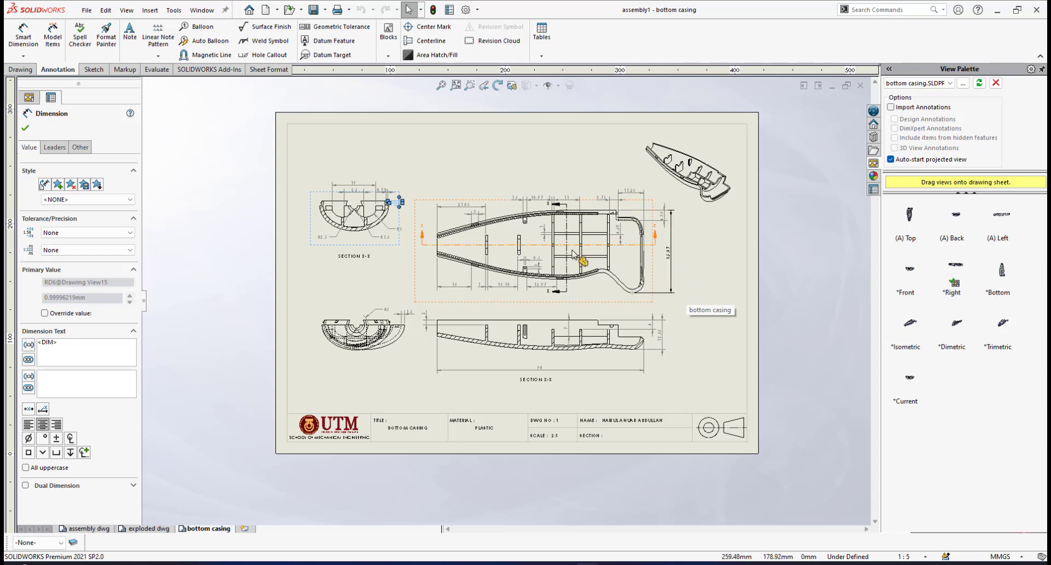
scroll(580, 243, up, 1)
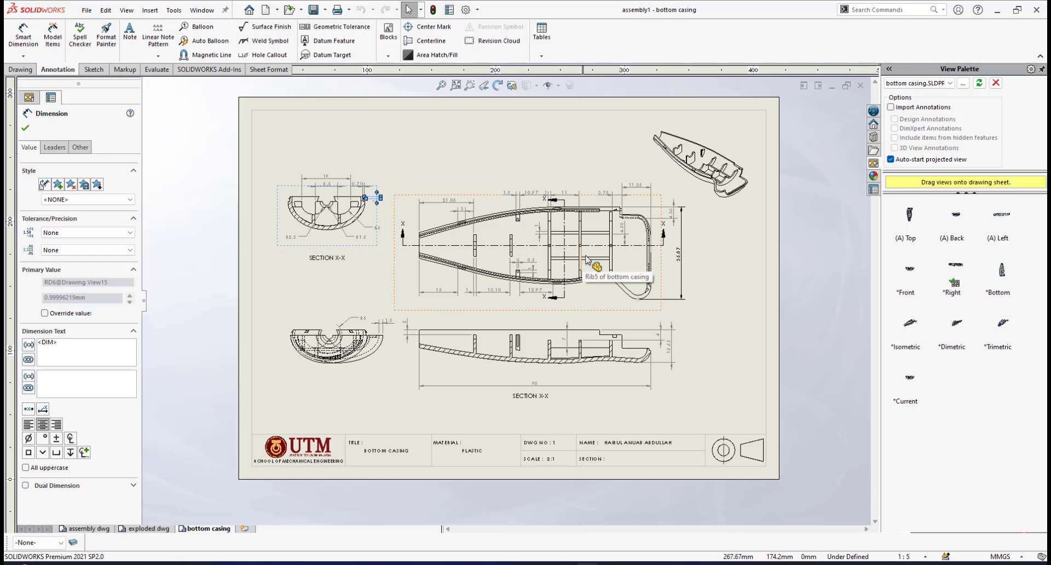
scroll(558, 263, up, 1)
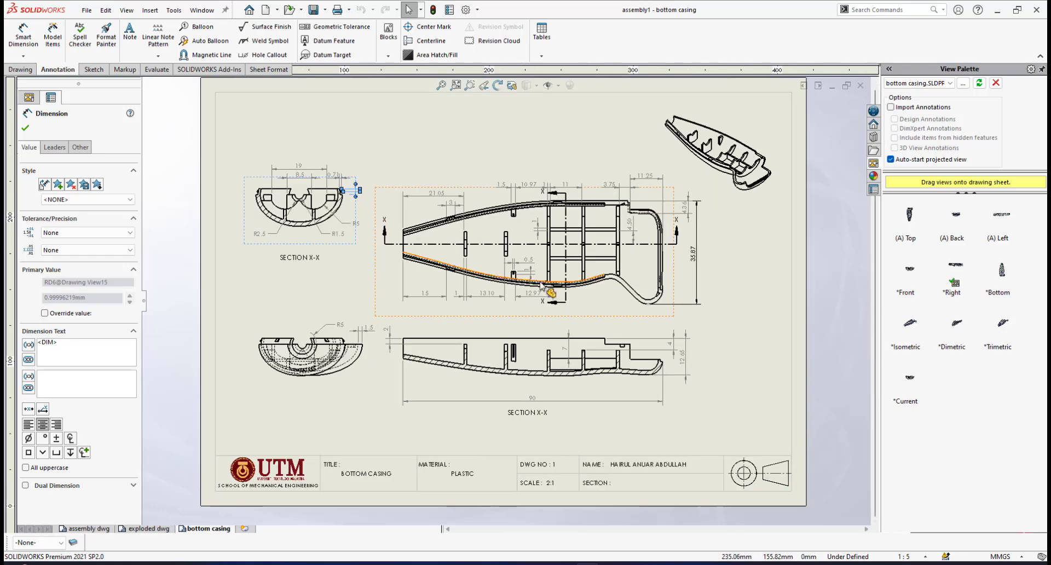
scroll(516, 257, up, 1)
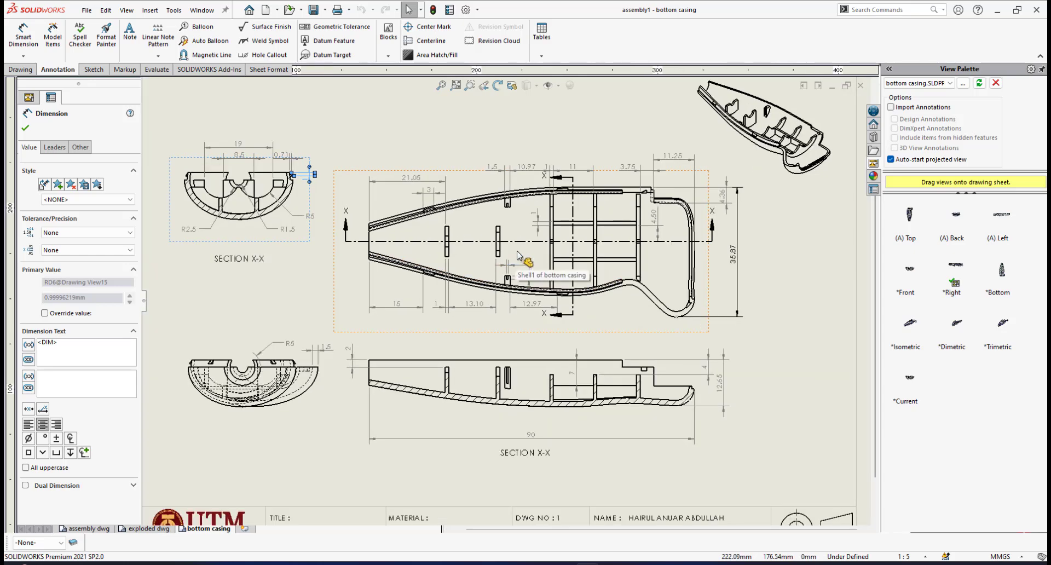
scroll(378, 257, down, 2)
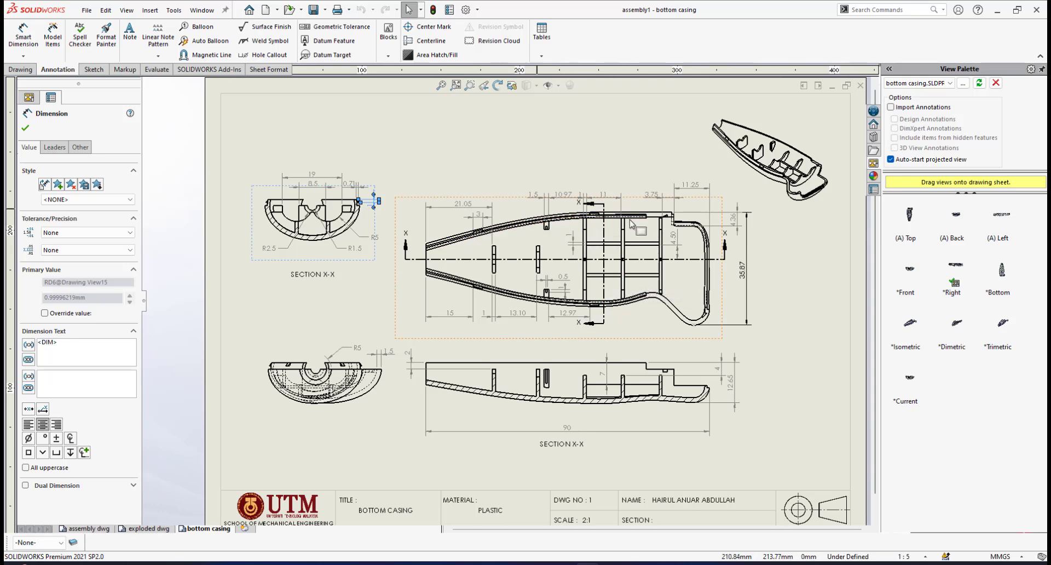
scroll(631, 222, down, 3)
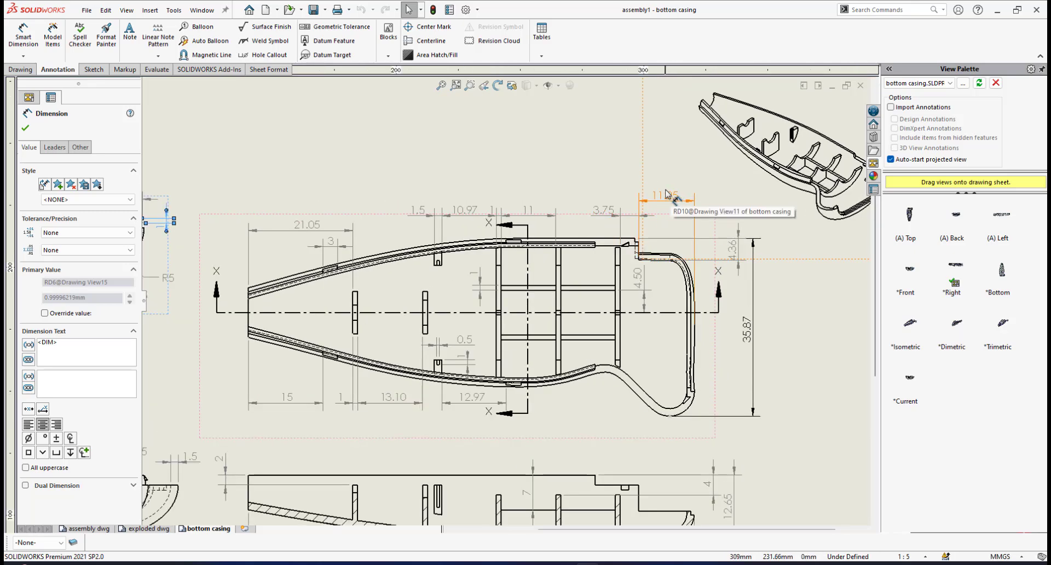
click(674, 209)
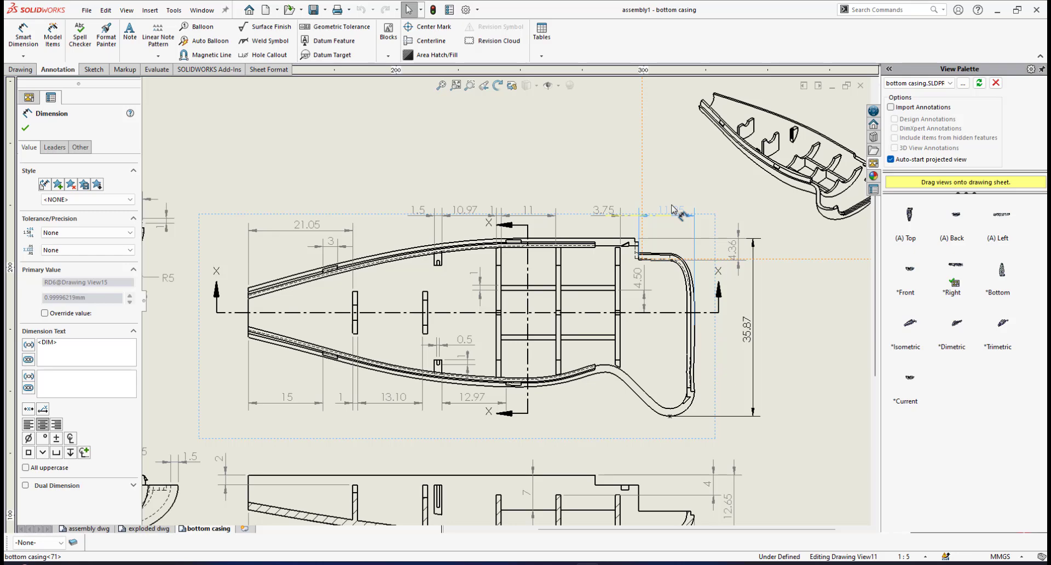
click(315, 226)
scroll(315, 227, down, 2)
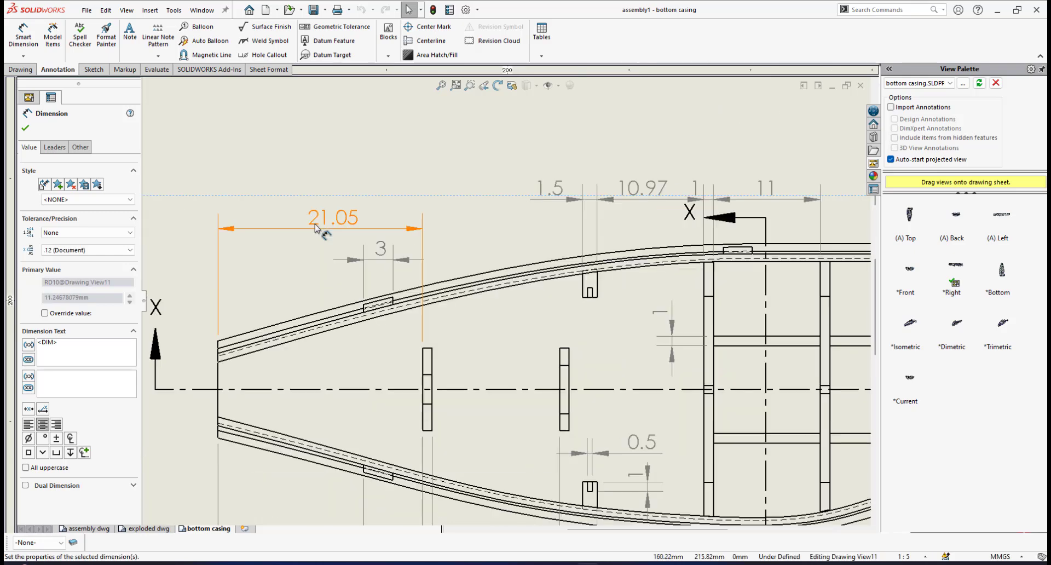
drag(322, 222, 323, 191)
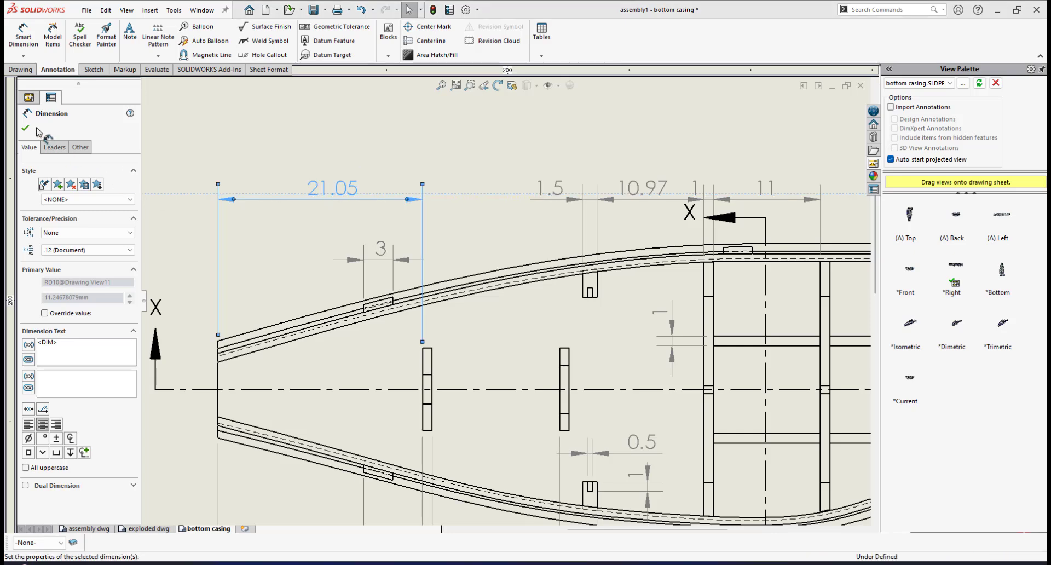
click(345, 175)
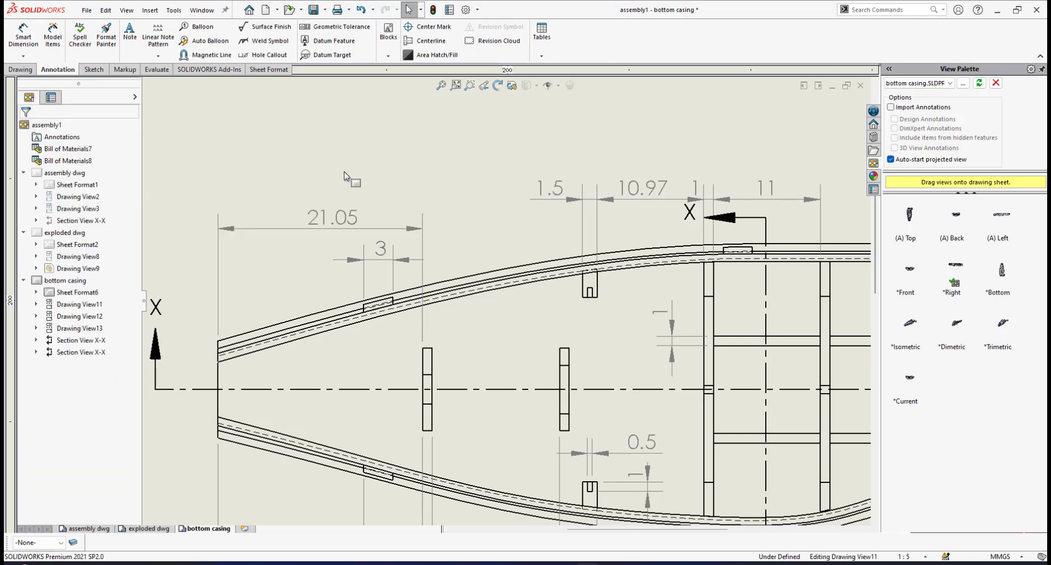
Raise the 21.05 dimension into line with the 1.5, 10.97 and 11 dimensions above the plan view.
scroll(329, 229, up, 2)
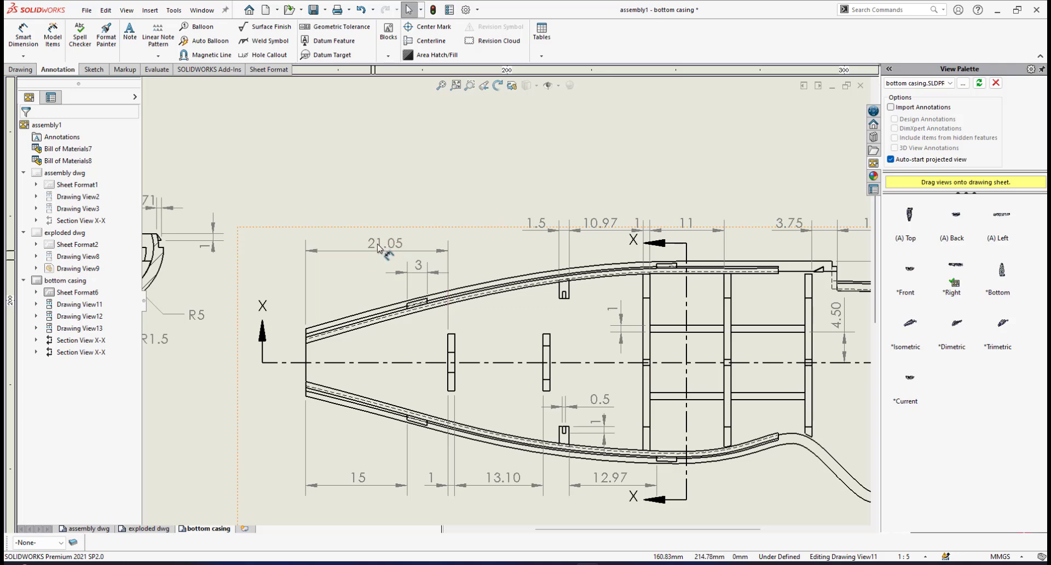
drag(378, 248, 386, 224)
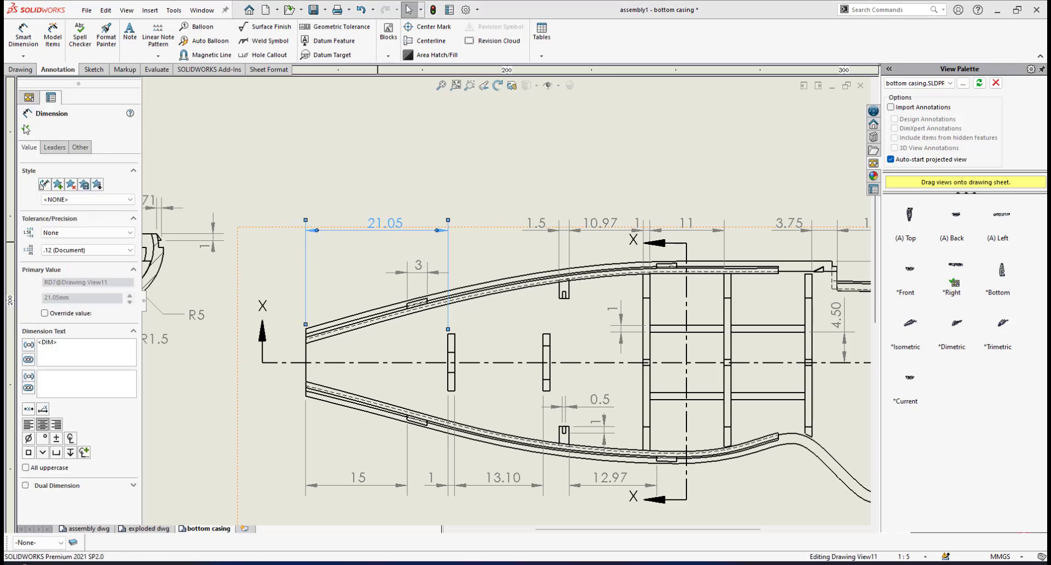
click(25, 128)
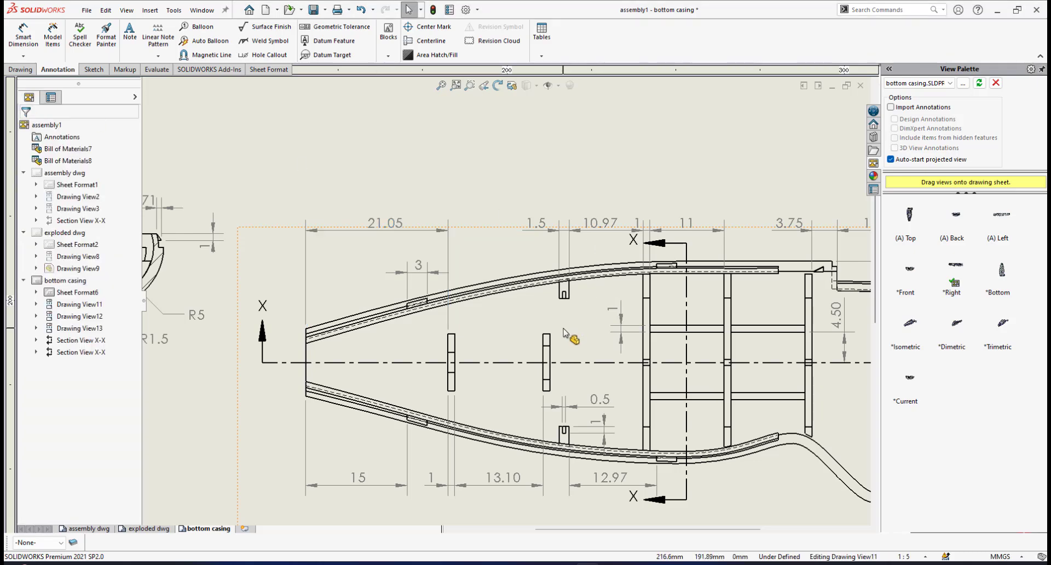
Save the drawing with the realigned plan view dimensions.
scroll(574, 343, up, 3)
scroll(605, 369, up, 2)
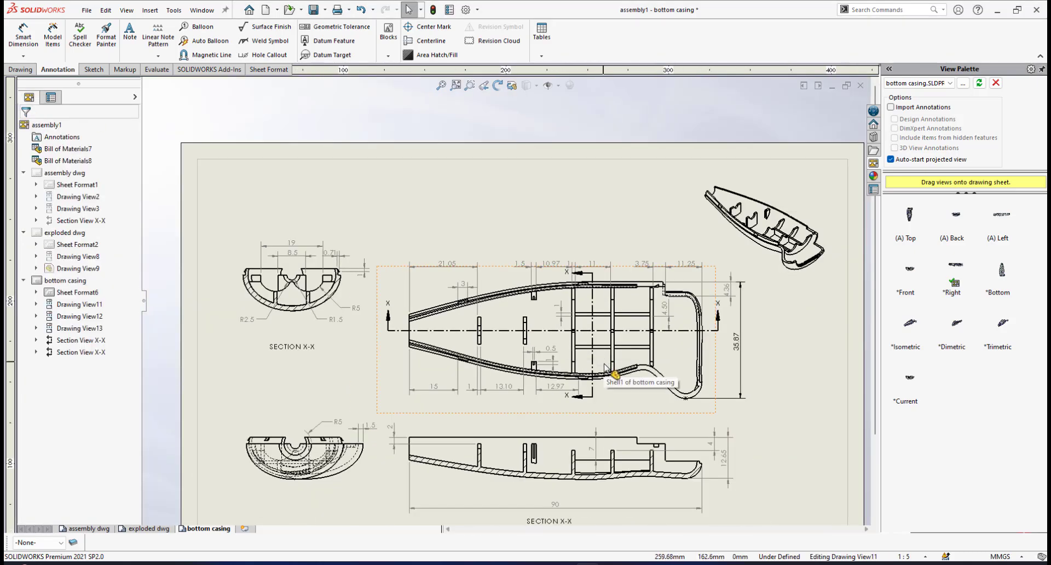
key(f)
key(ctrl+s)
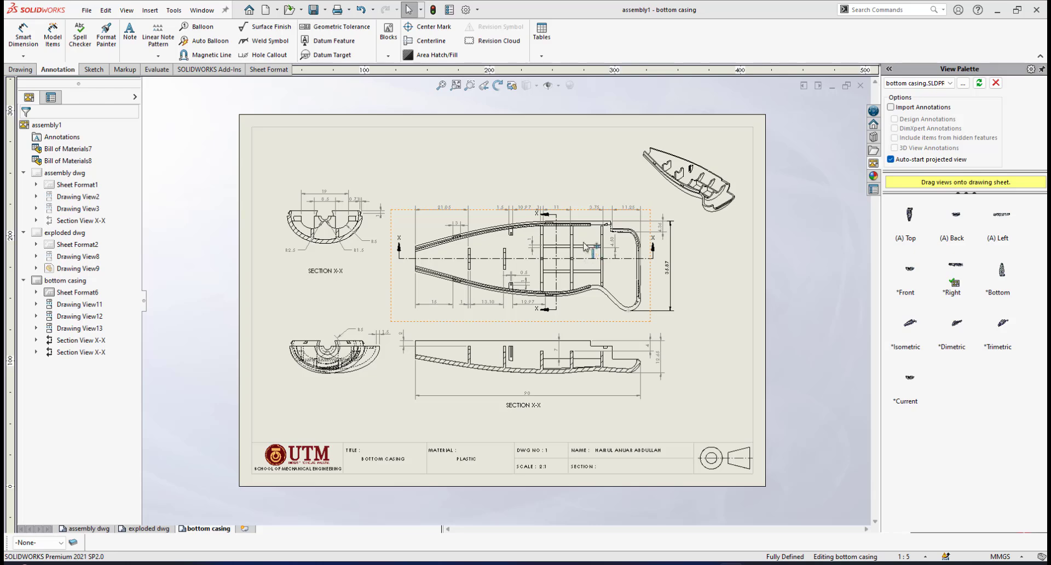
Relabel the vertical section cutting line through the plan view's ribs as Y.
scroll(586, 247, down, 2)
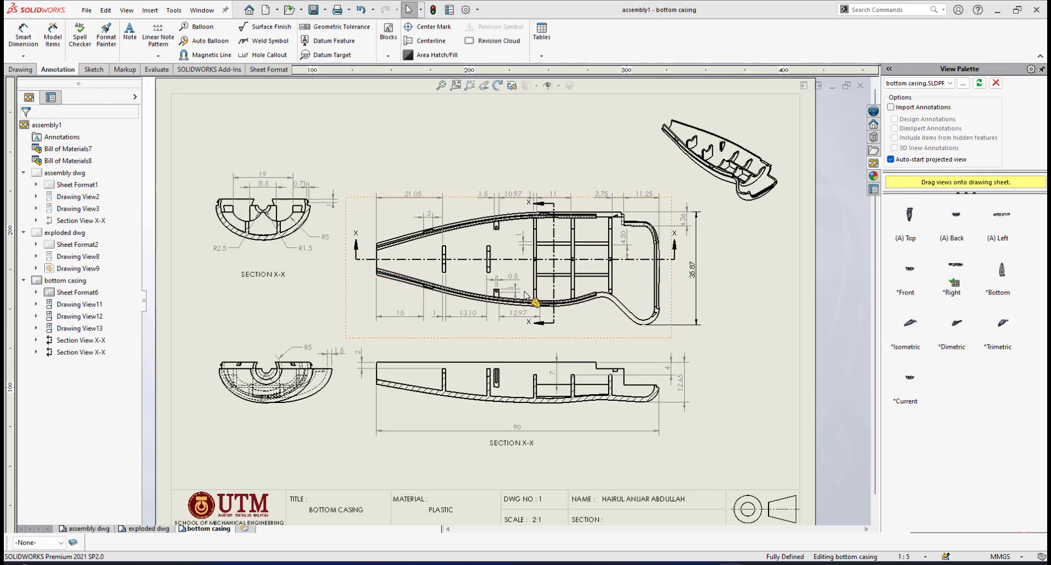
scroll(525, 294, up, 2)
scroll(513, 289, down, 3)
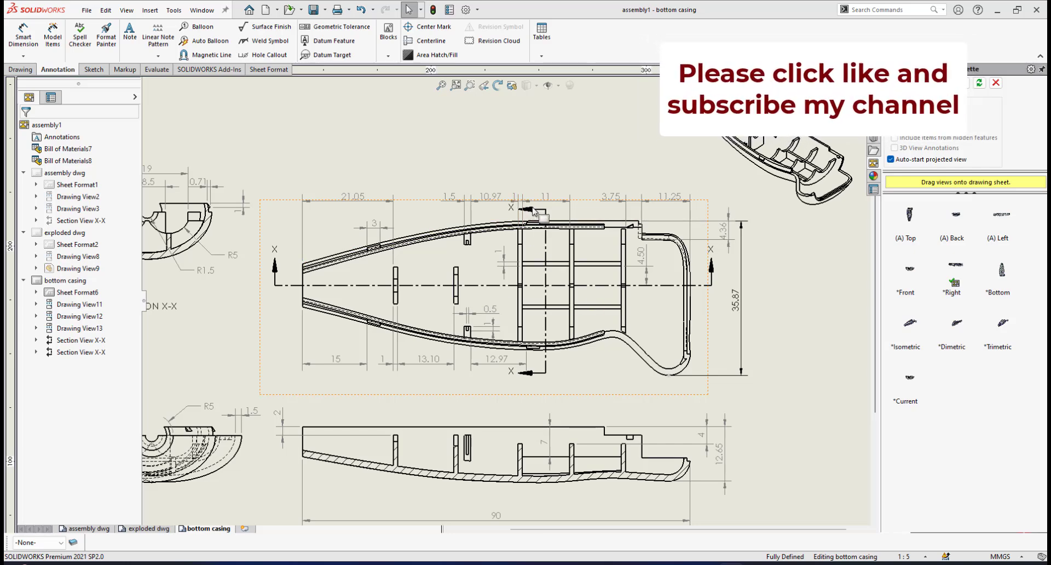
scroll(534, 211, down, 3)
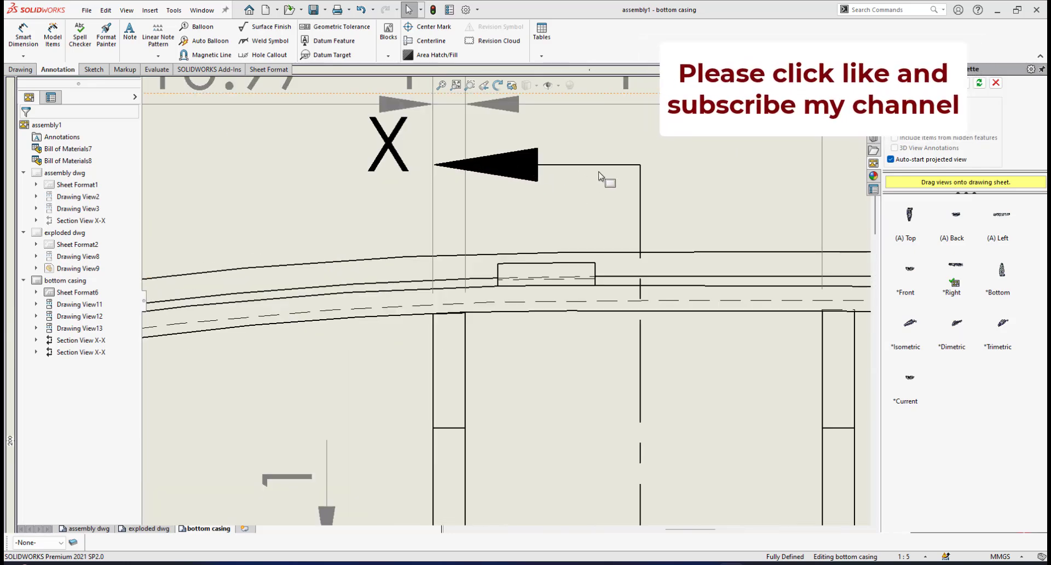
click(615, 205)
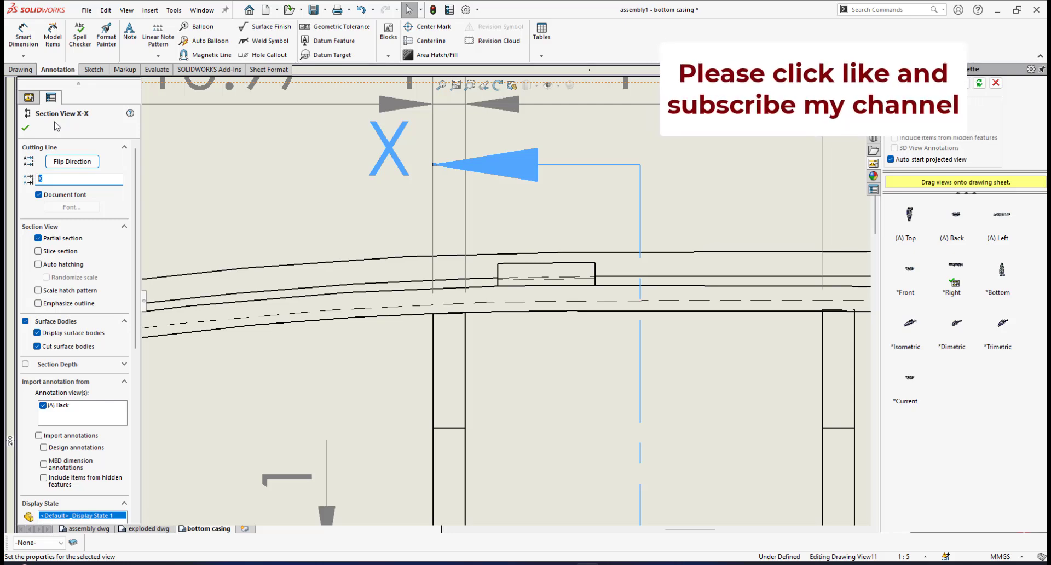
text(Y)
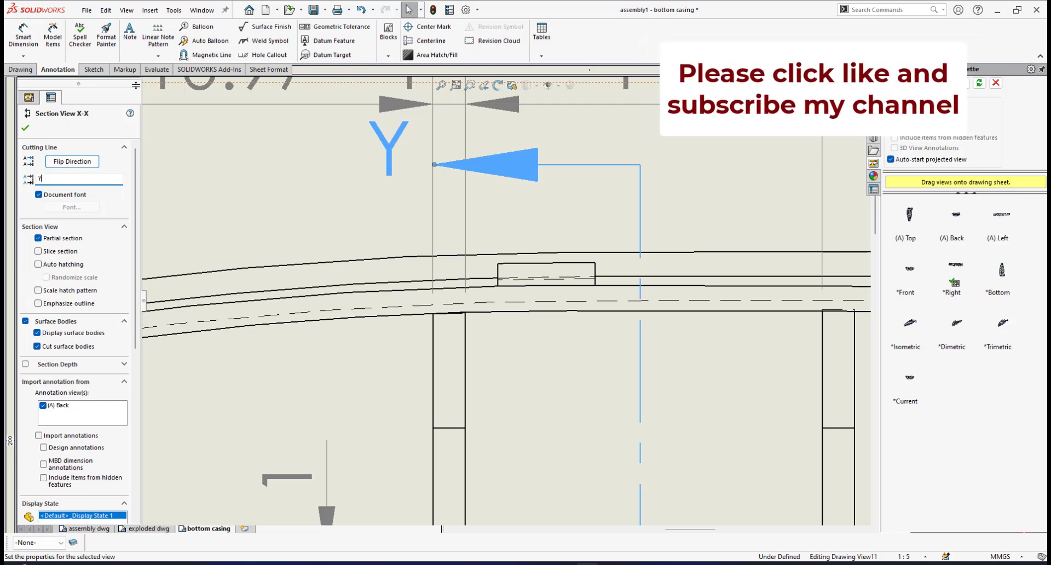
click(25, 128)
scroll(525, 329, up, 5)
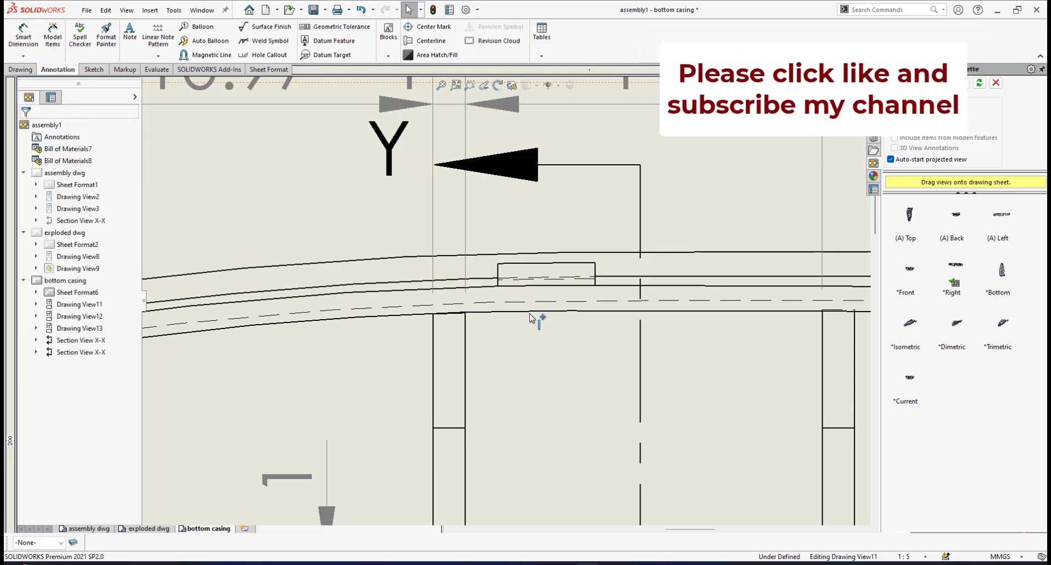
scroll(498, 364, up, 5)
scroll(246, 394, down, 5)
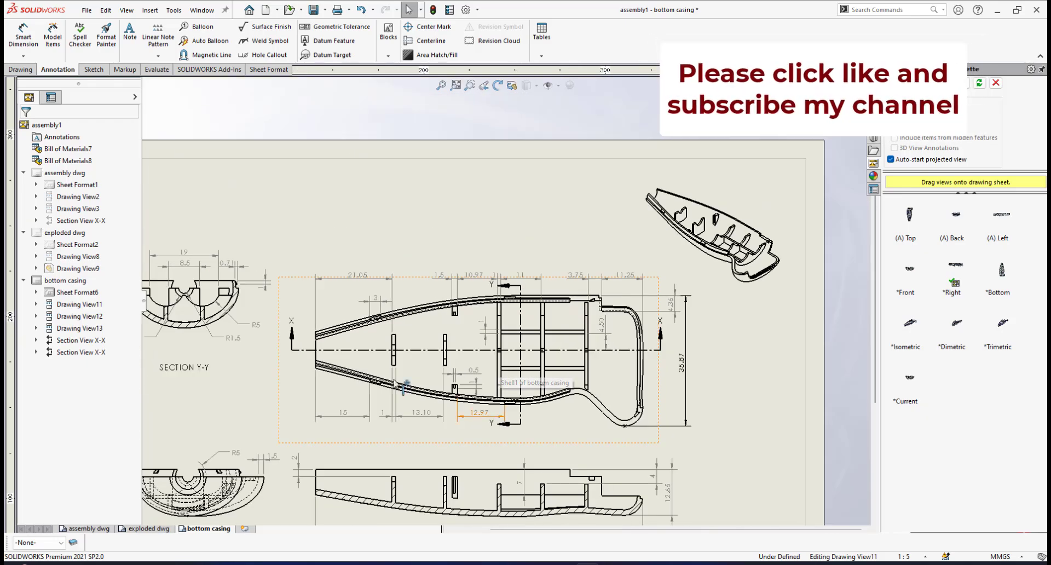
scroll(575, 377, up, 5)
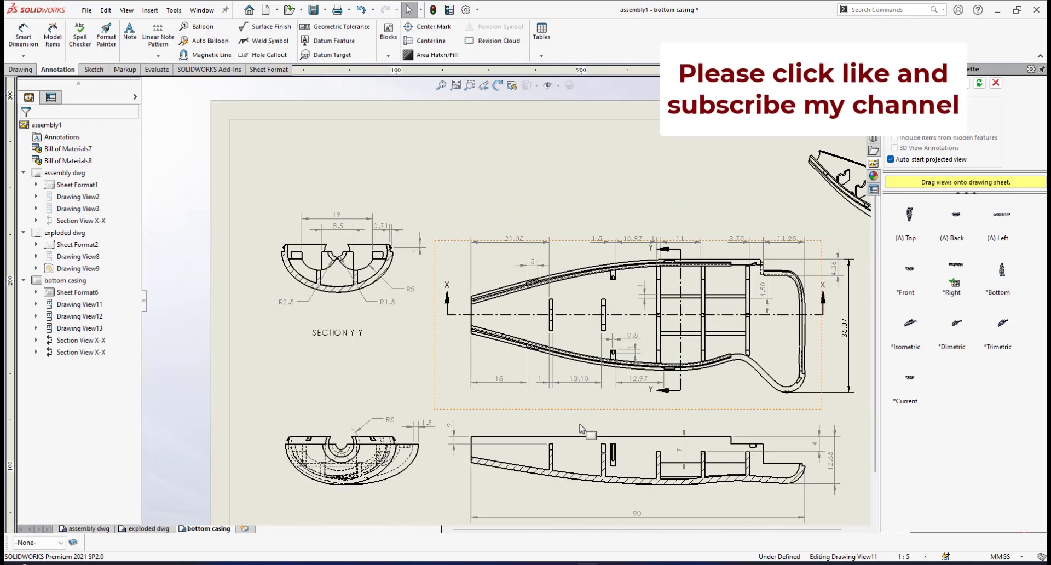